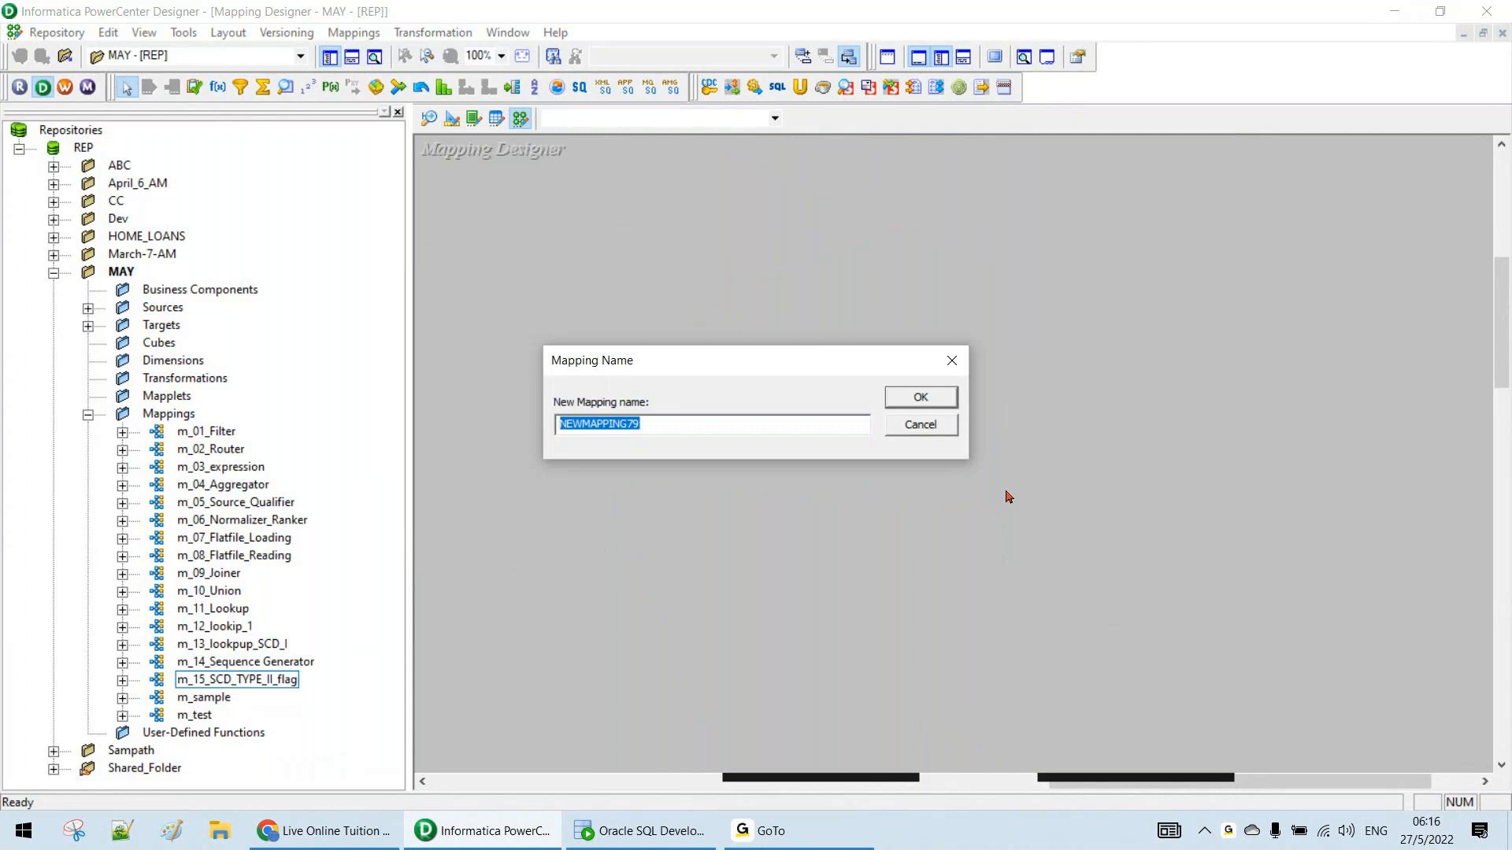
Create the mapping m_16_unconnected_lkp and add the EMP source from DSN_MAY_ORACLE_SCOTT, with its source qualifier placed beside it
text(16_unconnected_lkp)
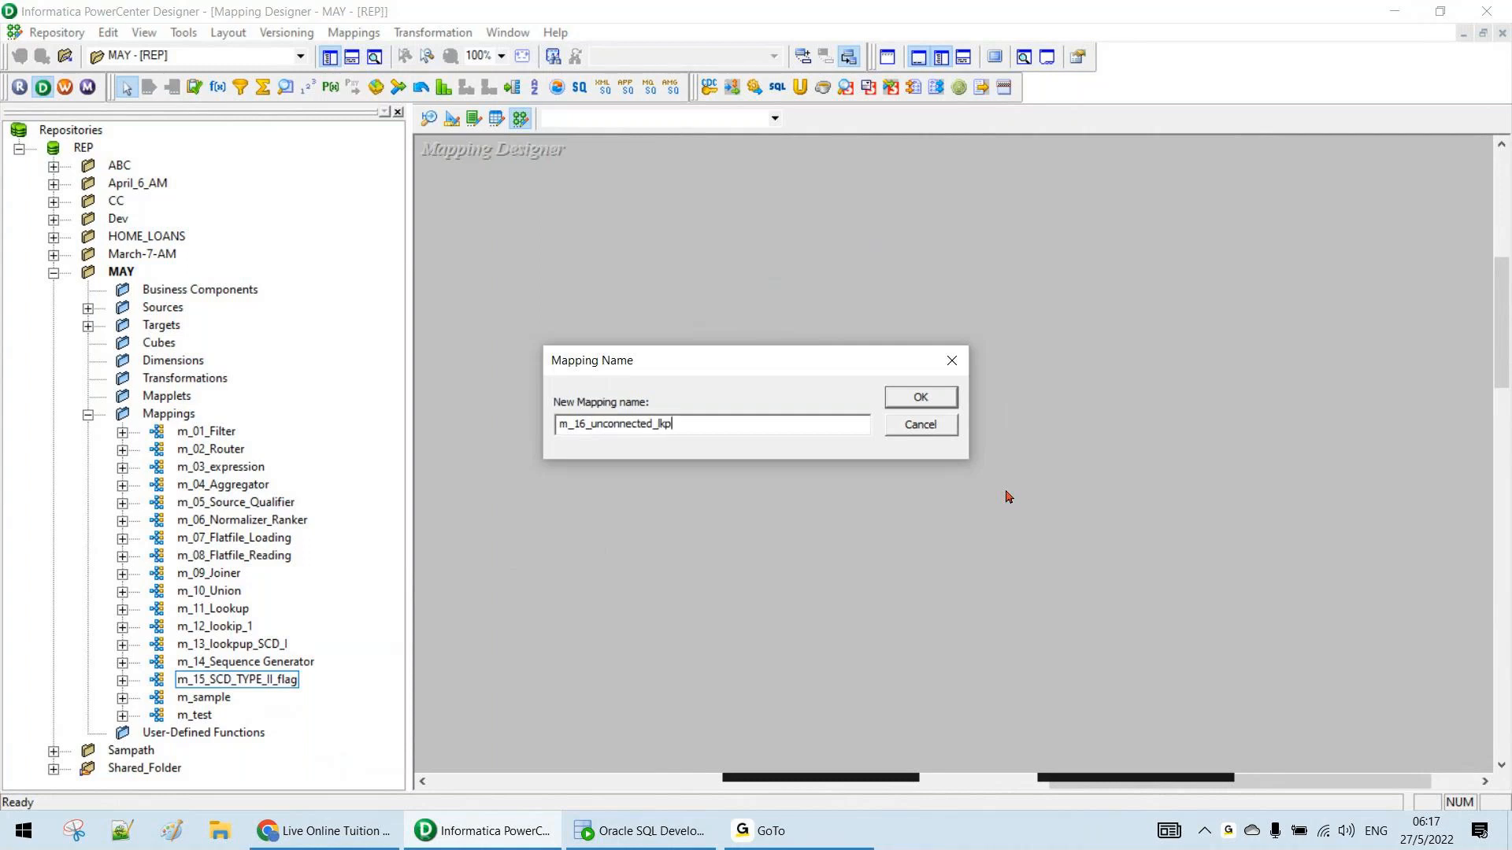
click(932, 408)
click(88, 310)
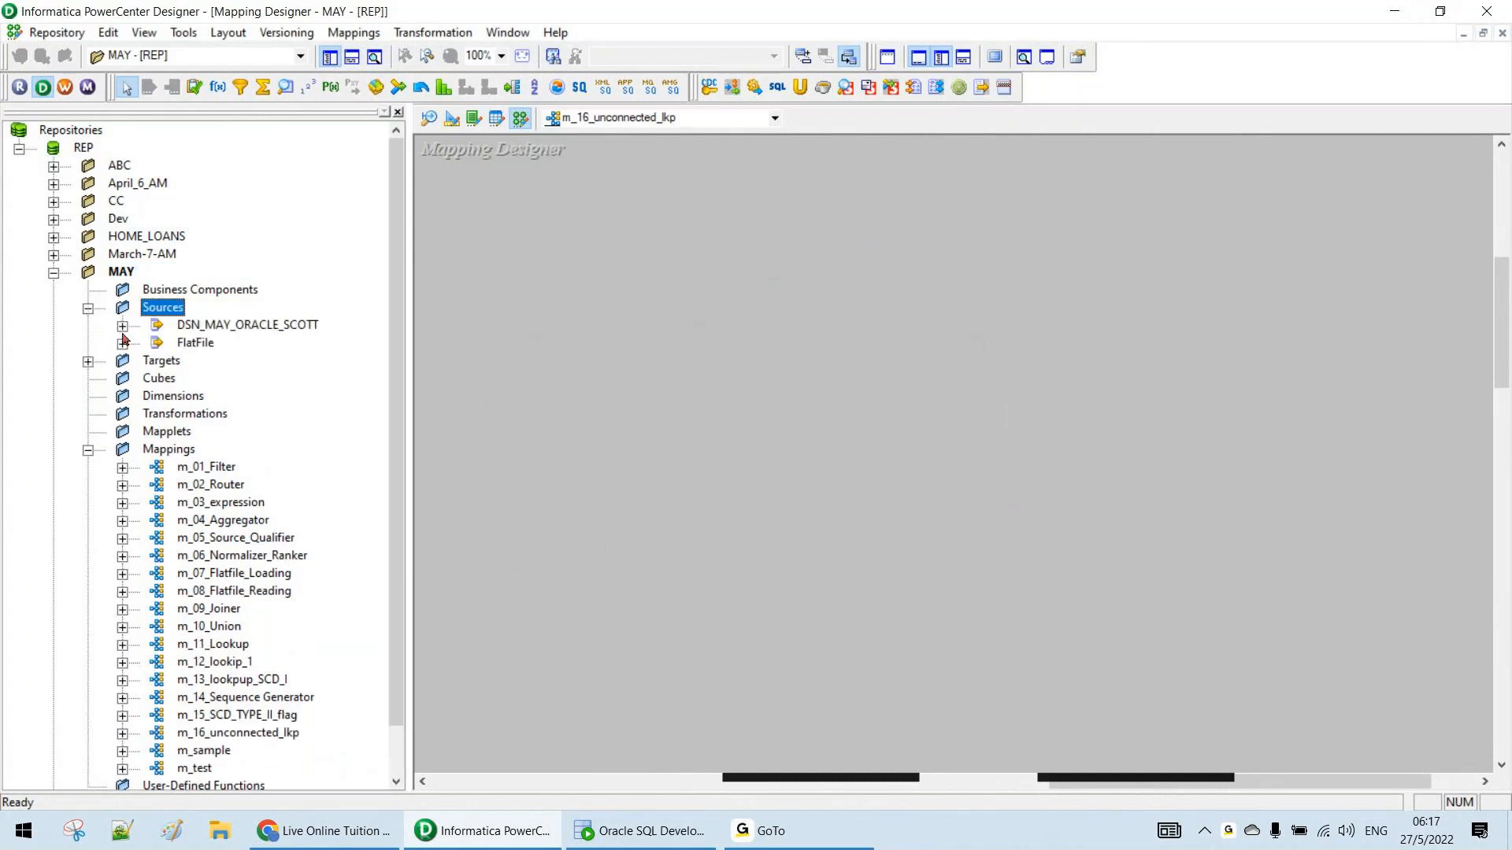
click(122, 325)
click(224, 379)
drag(413, 411, 601, 433)
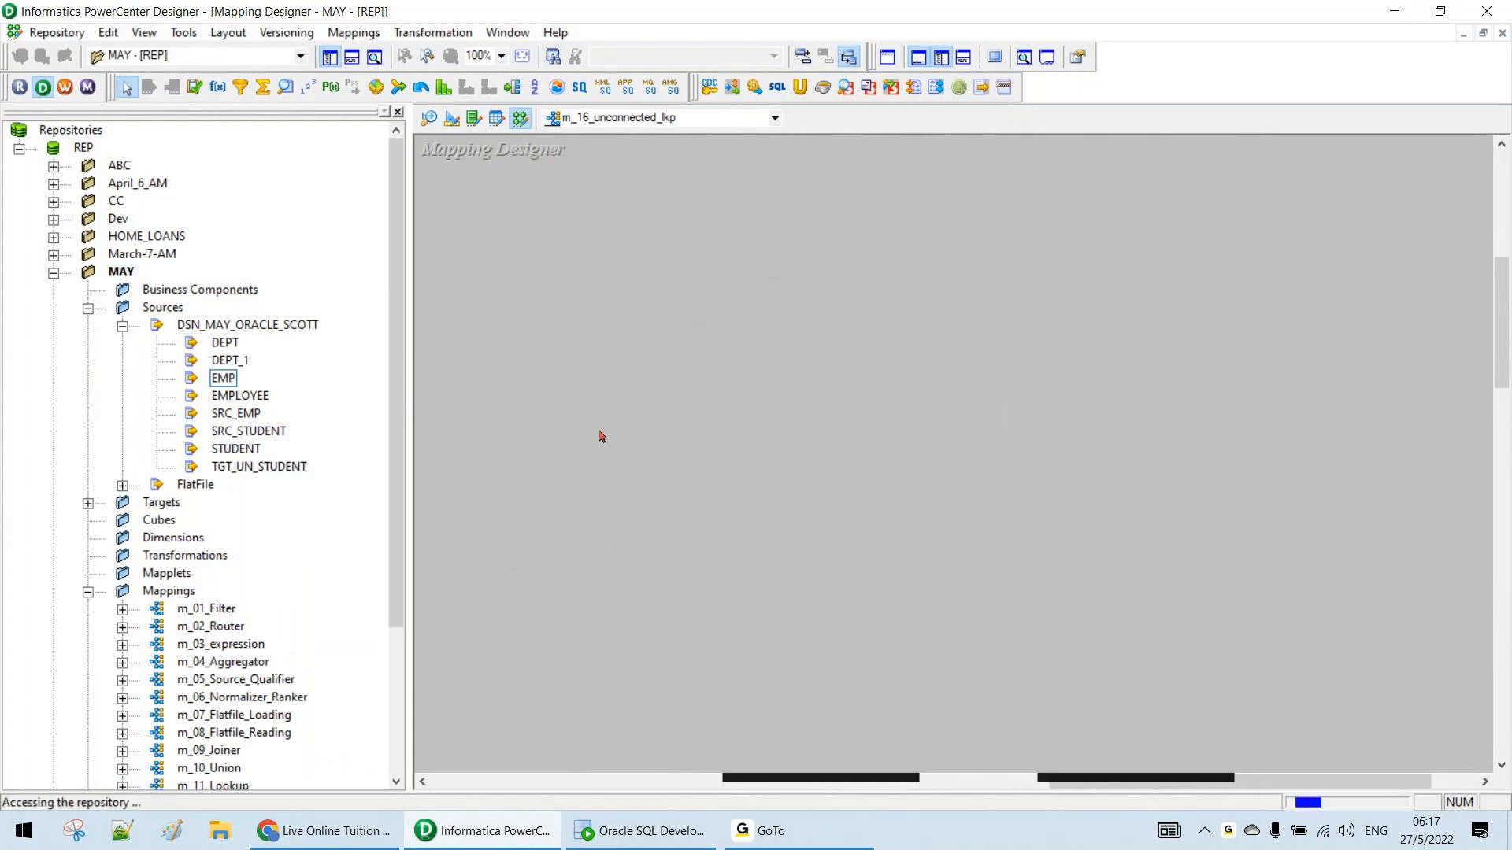
drag(844, 511, 1056, 445)
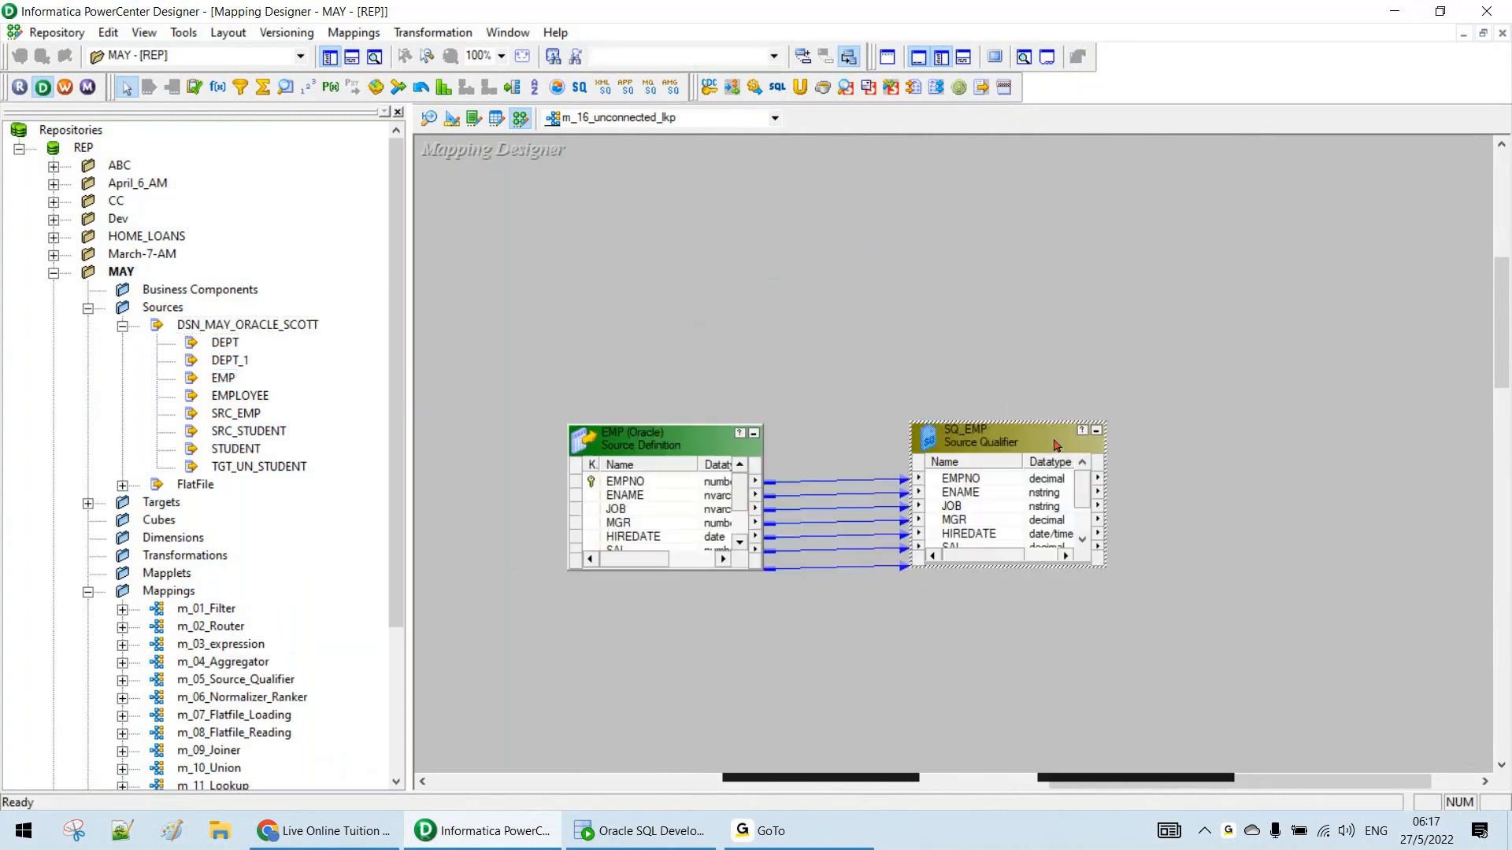
Add an Expression transformation fed by all SQ_EMP ports, and enlarge the SQ_EMP and EMP boxes in the mapping
click(218, 87)
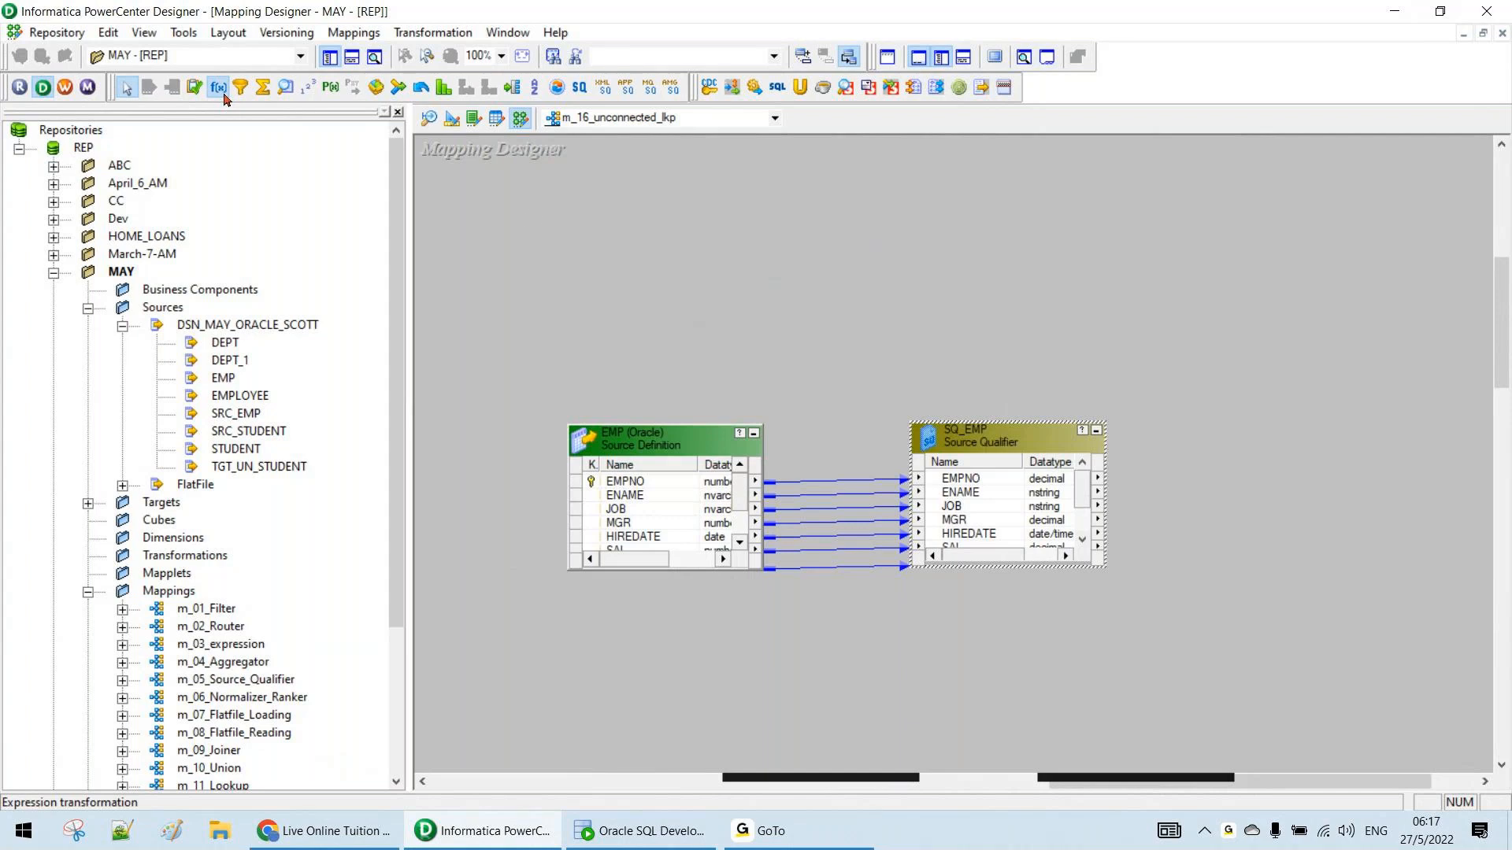
click(1273, 470)
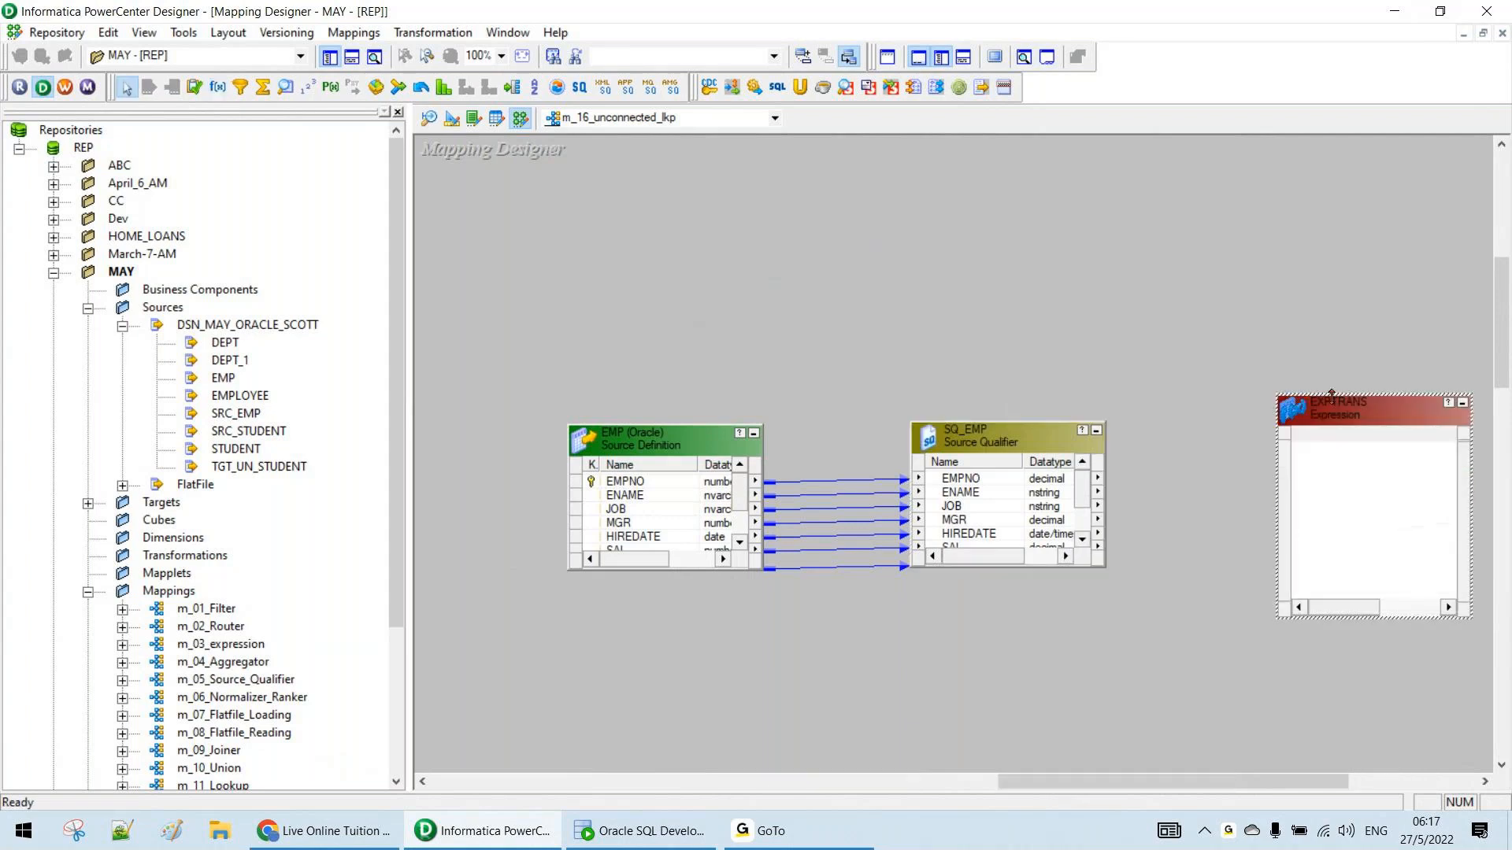
right_click(1015, 479)
click(1069, 494)
drag(962, 492, 1339, 473)
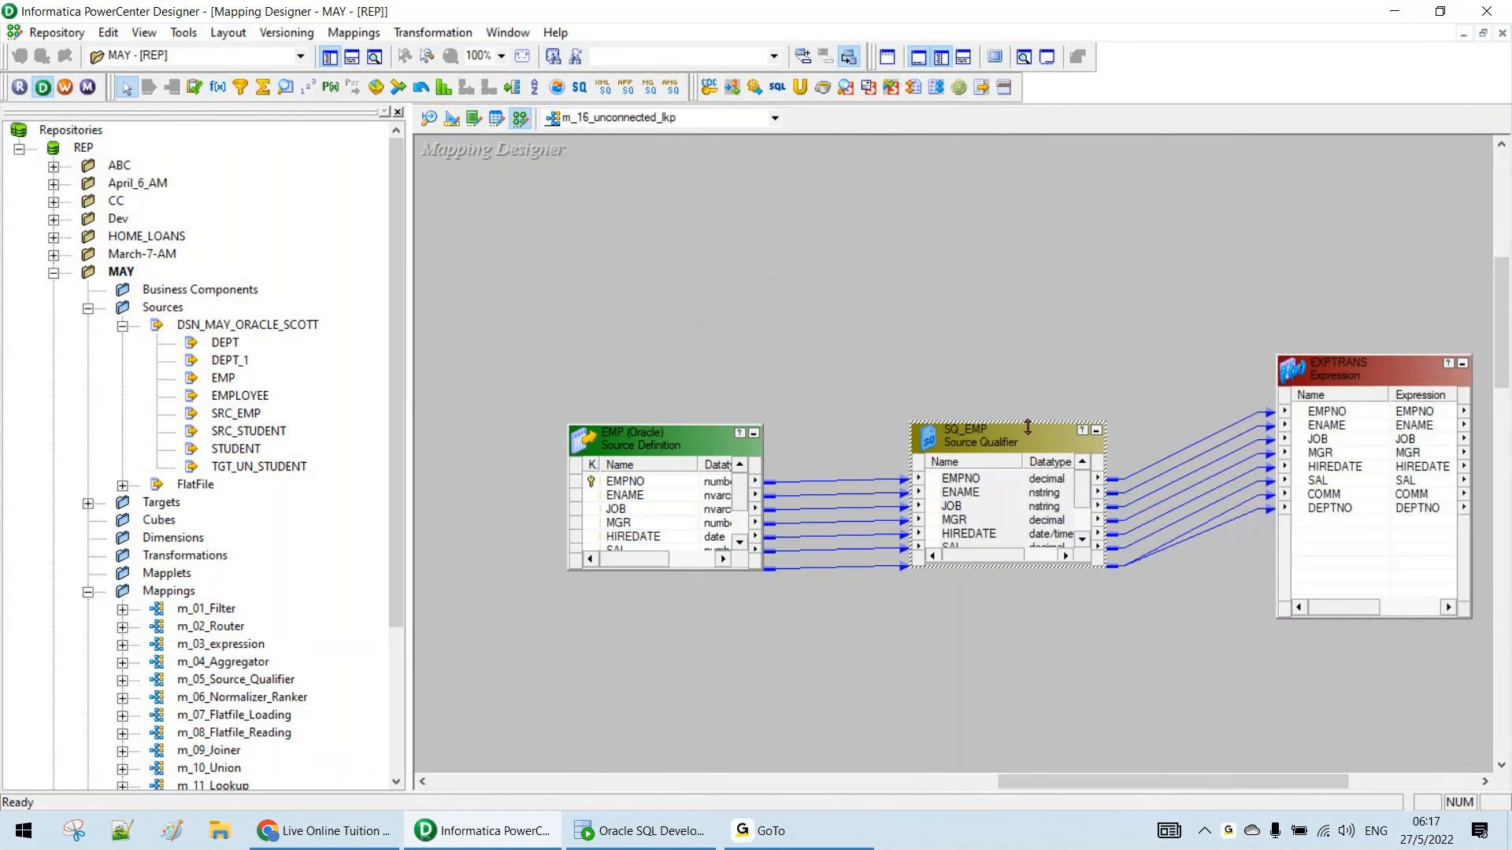
drag(1028, 423, 1028, 367)
drag(658, 427, 657, 351)
Add a Lookup transformation above the data flow, using the DEPT source table as its lookup table
drag(1090, 784, 1173, 787)
click(286, 87)
click(482, 176)
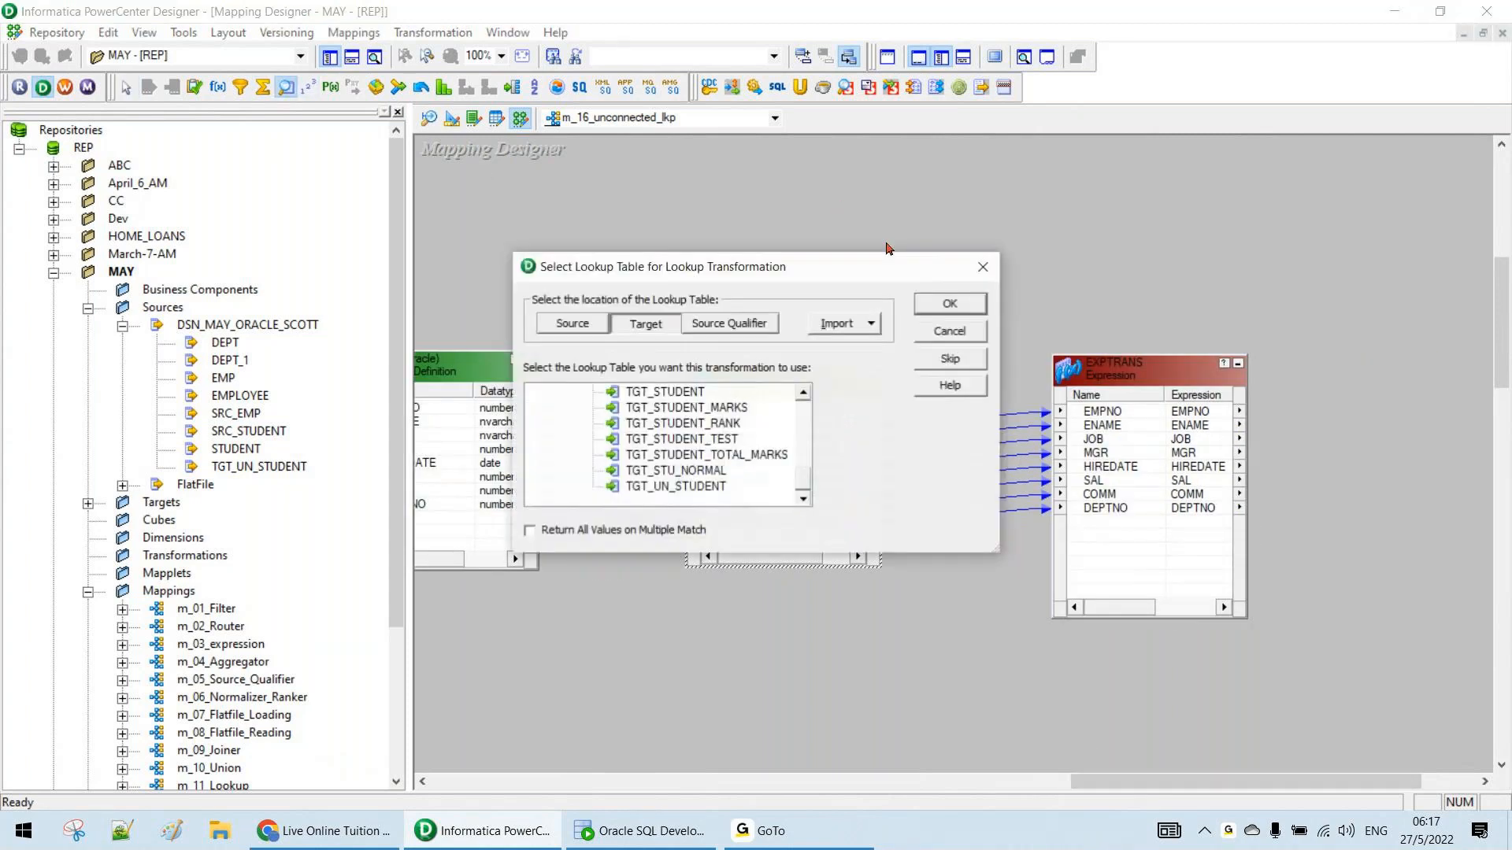
click(664, 443)
key(d)
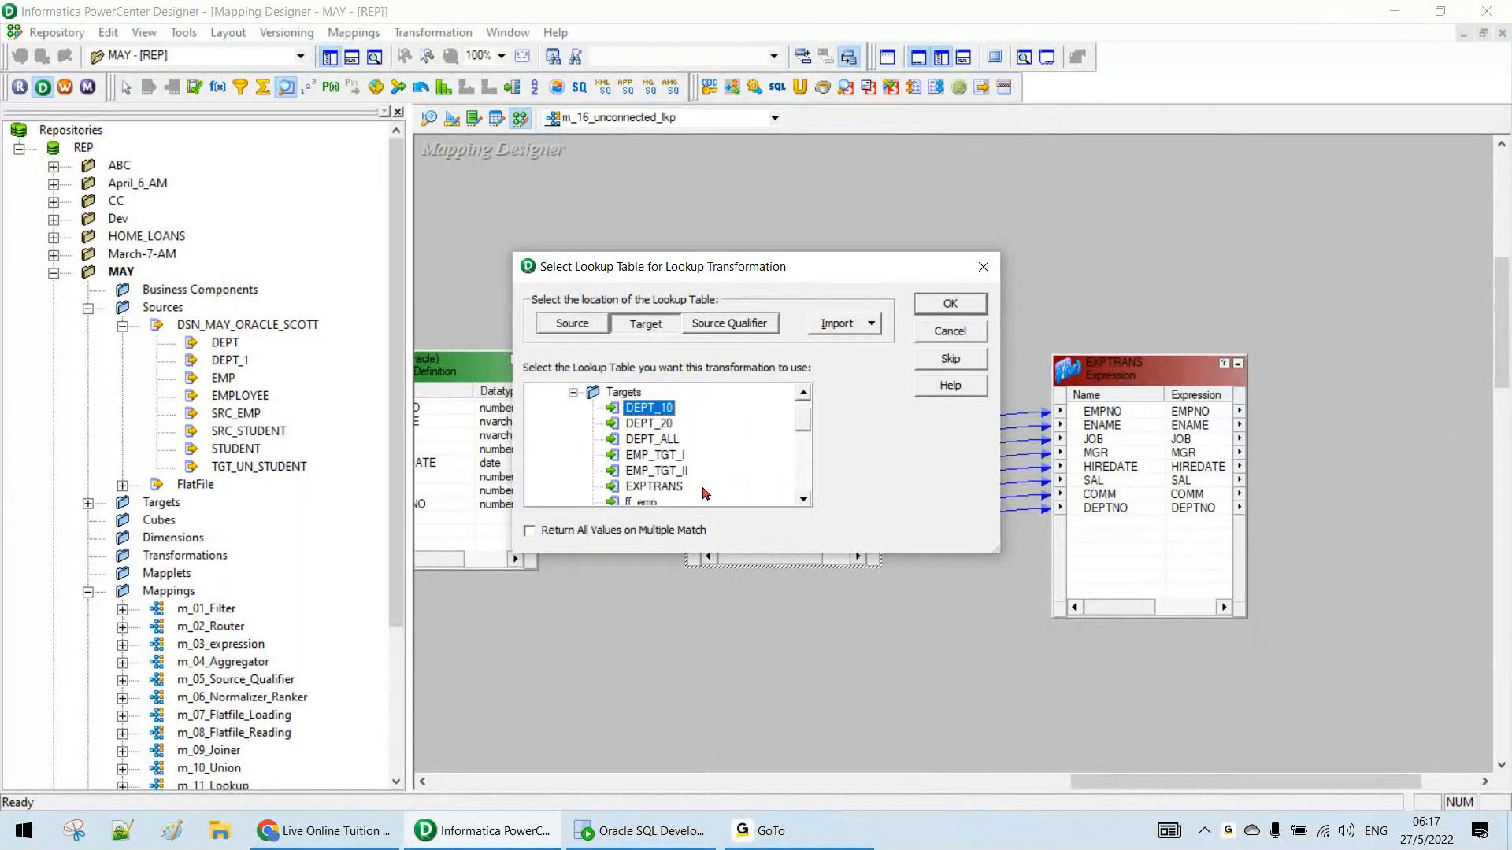
key(Down)
key(Down)
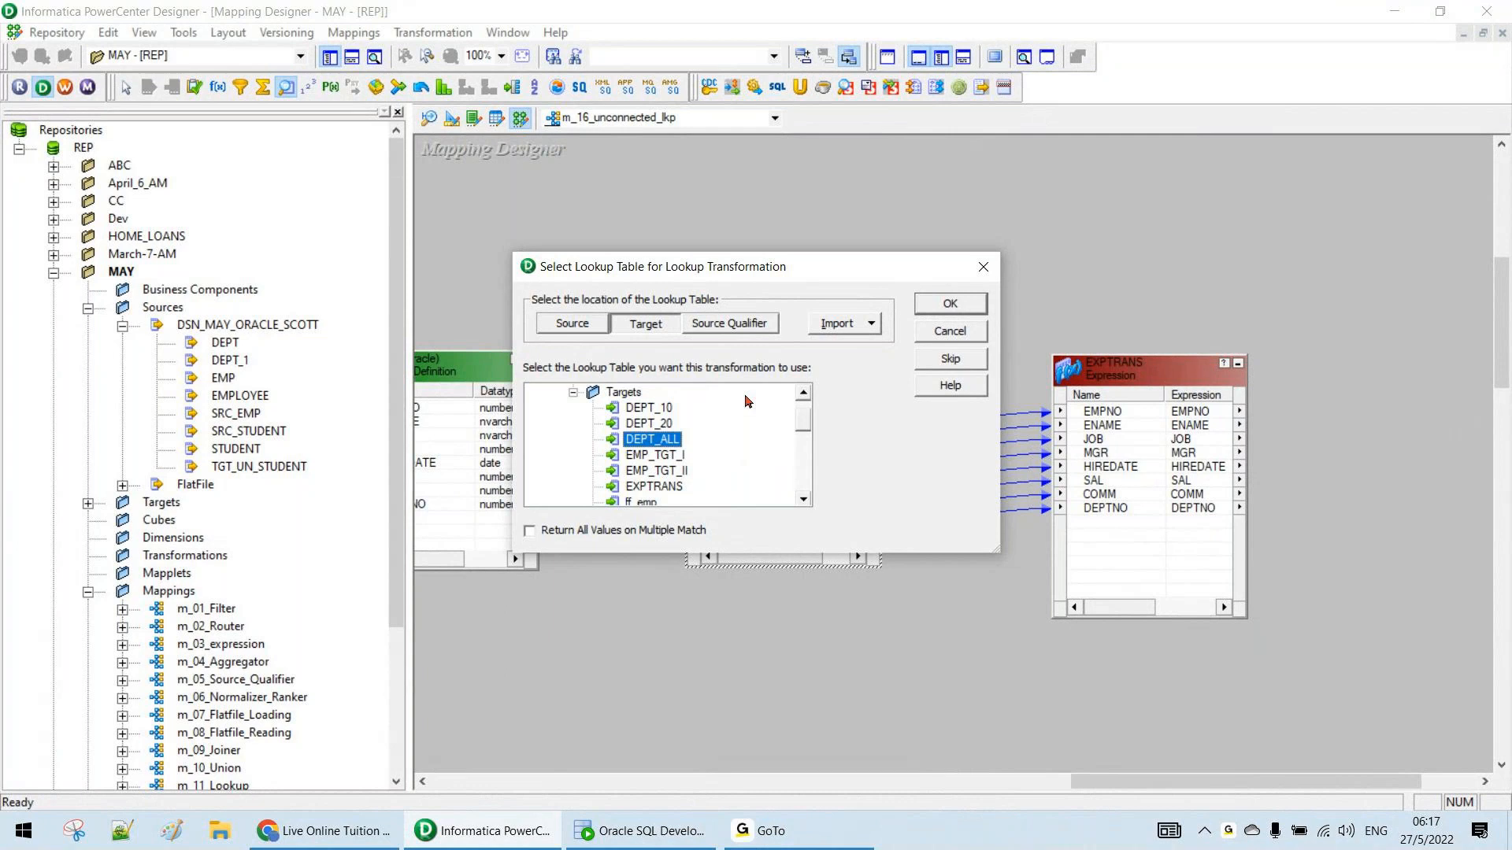
drag(803, 416, 802, 406)
click(573, 325)
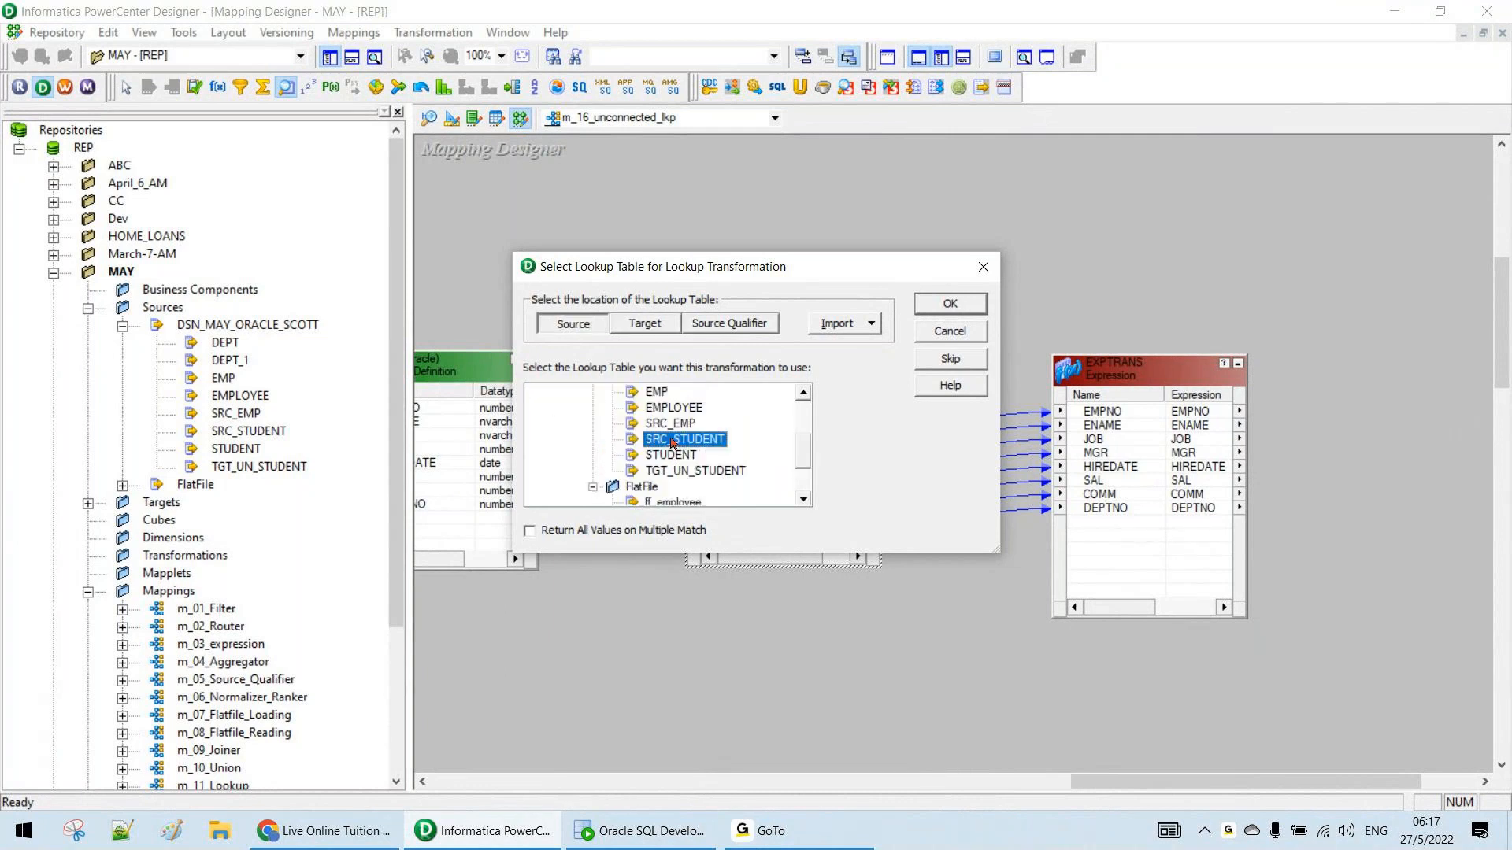
scroll(794, 424, up, 3)
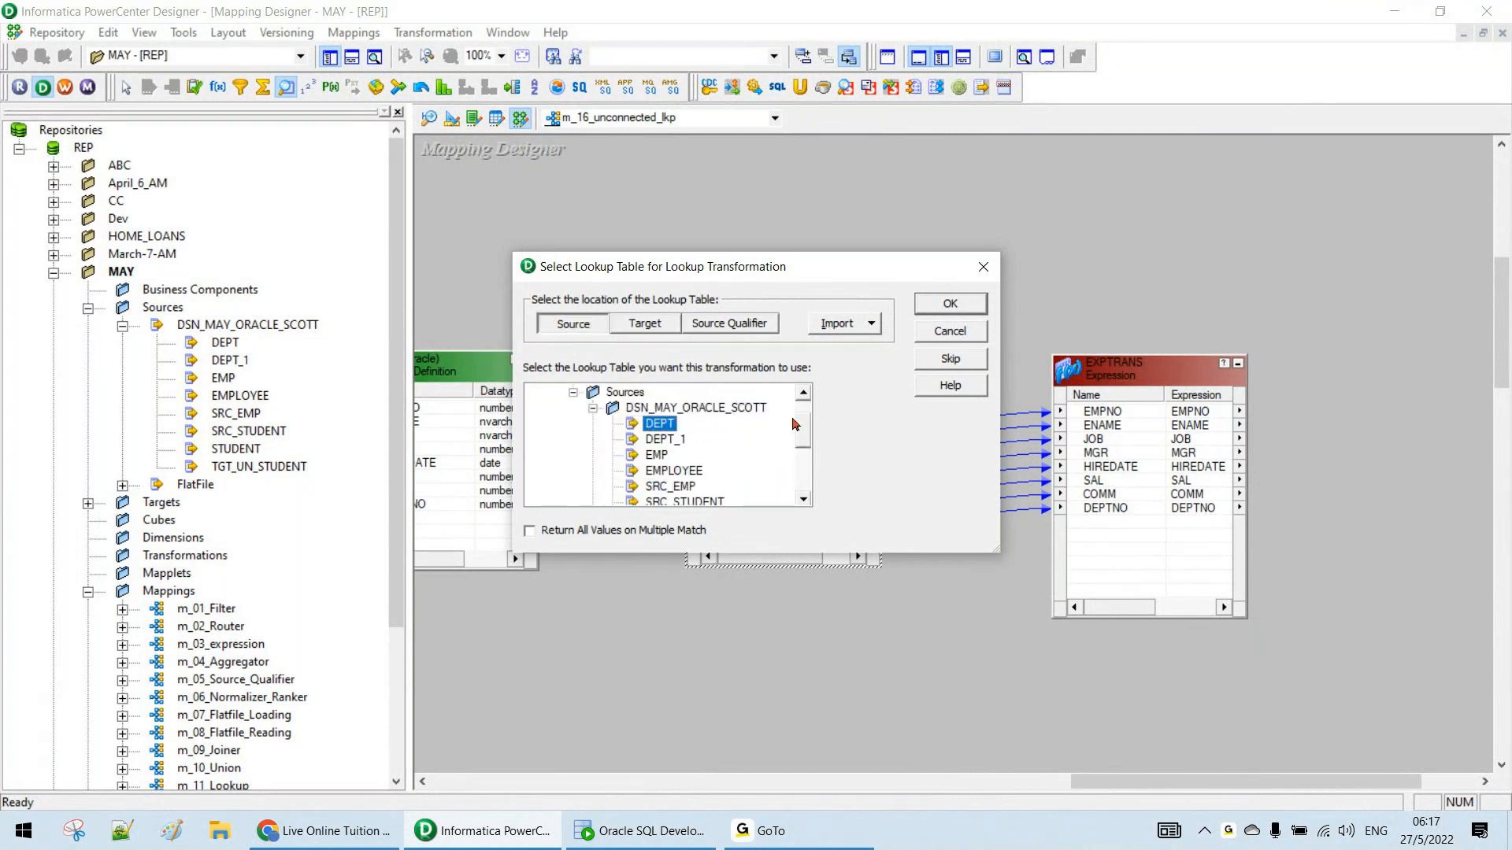
click(933, 299)
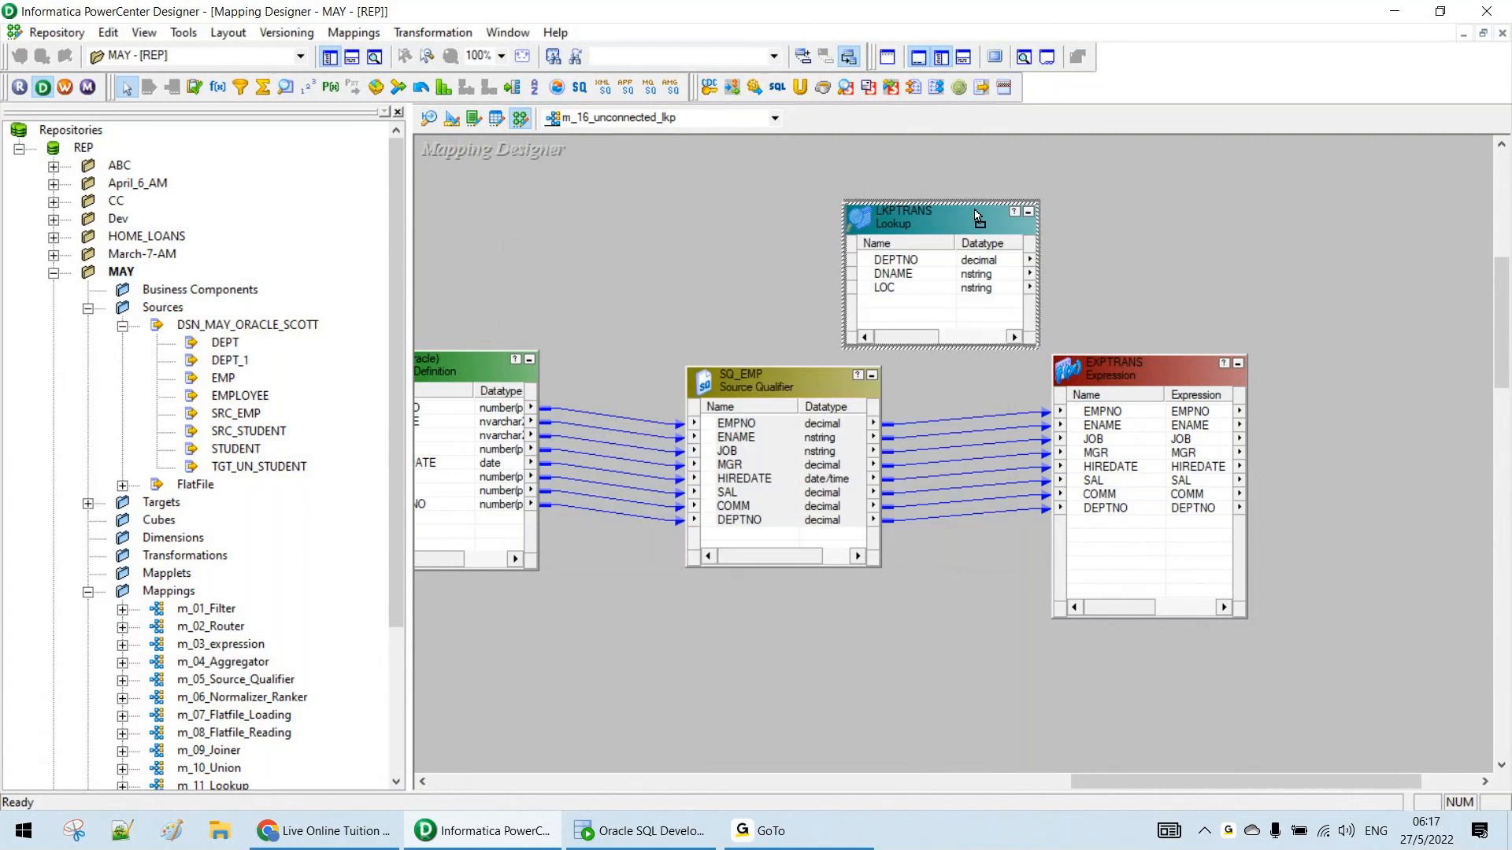
Link EMPNO from SQ_EMP into LKPTRANS, and link DEPTNO, DNAME and LOC from LKPTRANS into EXPTRANS
click(843, 428)
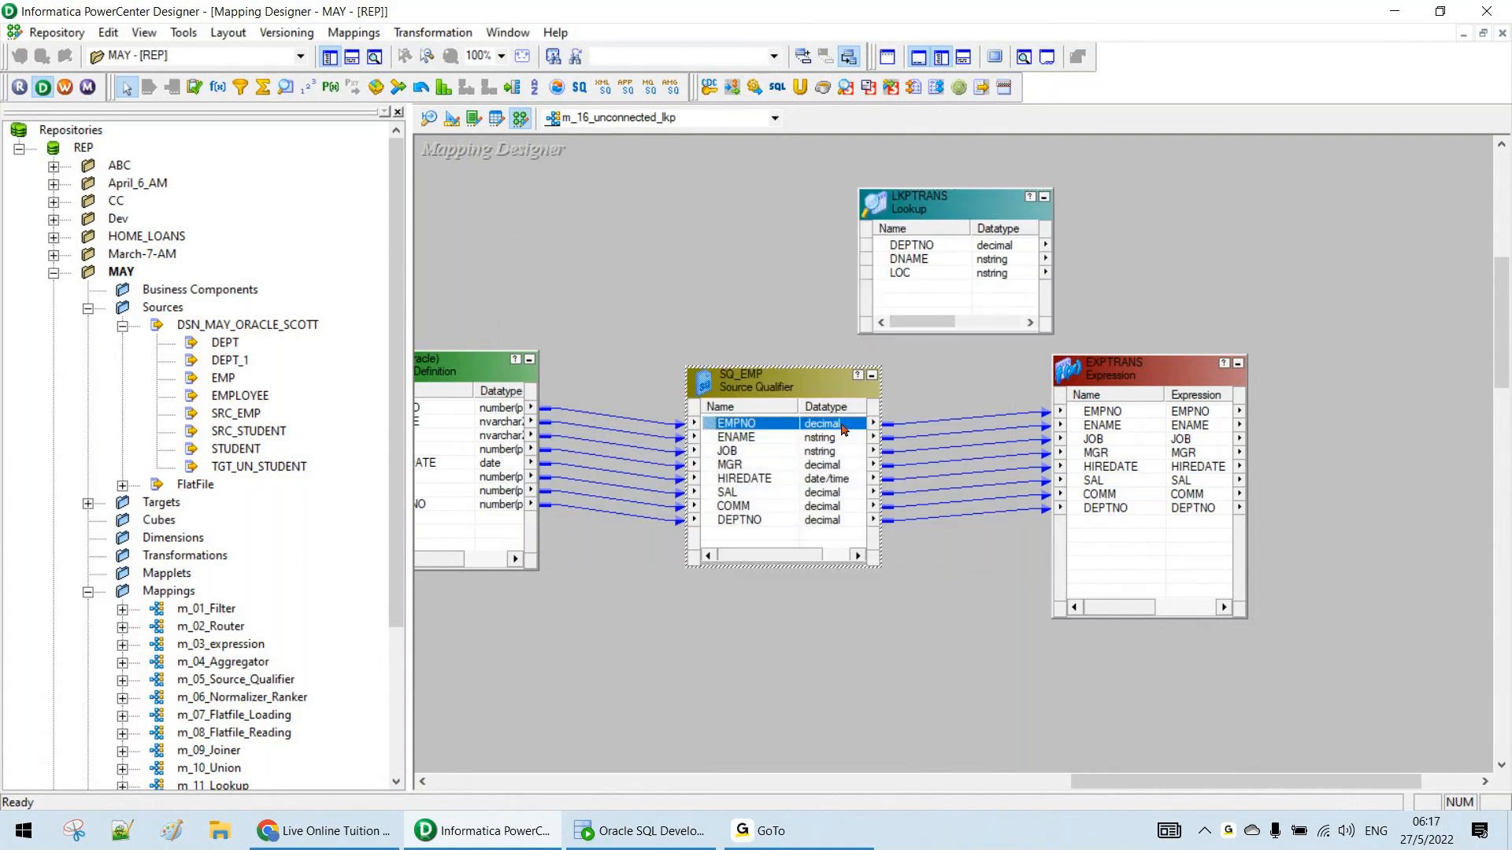
drag(842, 429, 1148, 543)
shift+click(959, 274)
Add a Filter transformation after EXPTRANS, link all expression ports into it and enlarge its box
drag(1104, 787, 1162, 785)
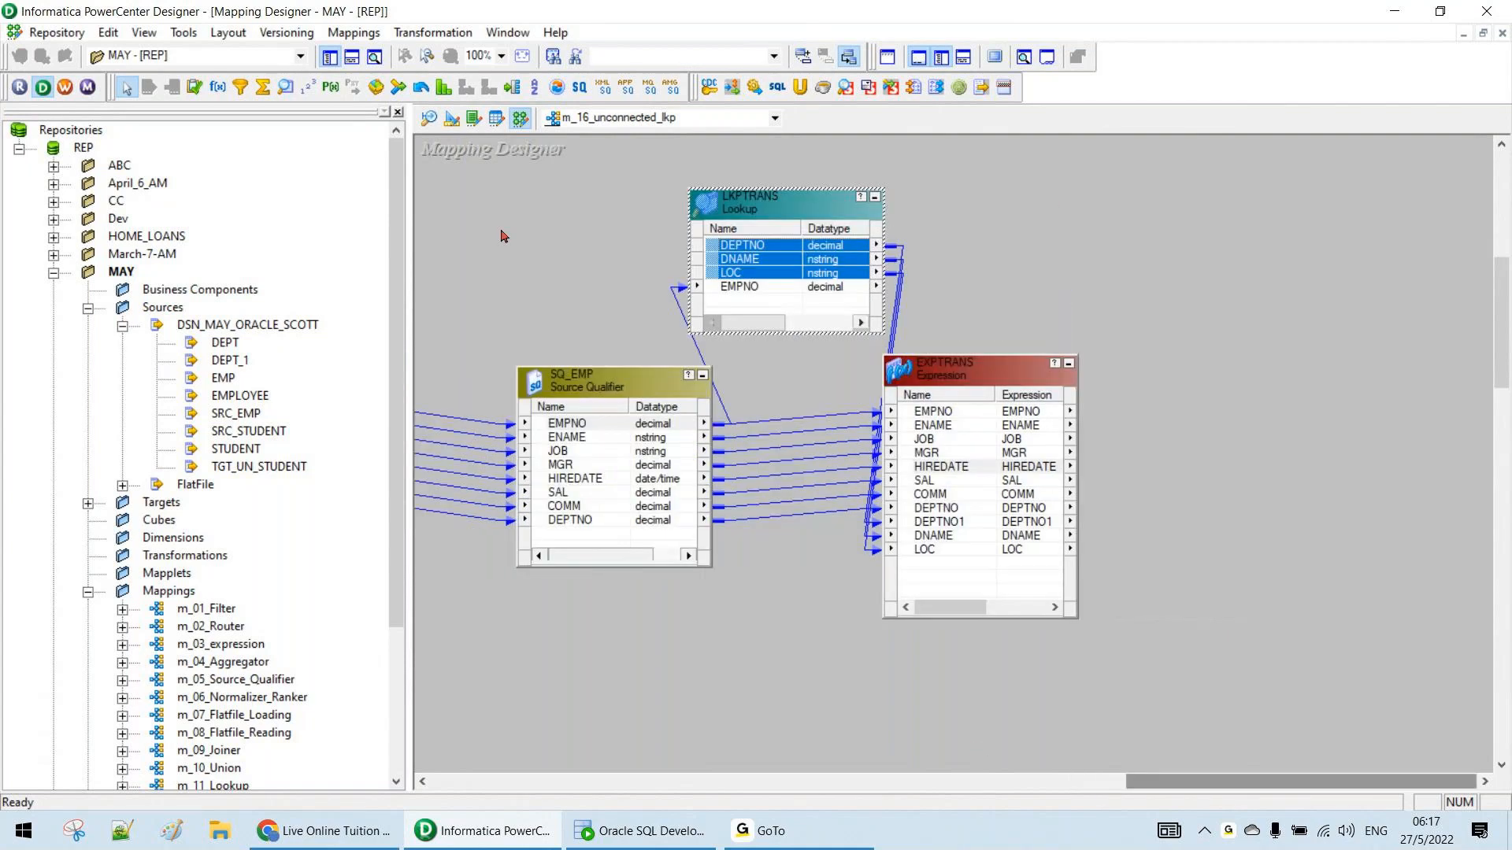
click(240, 88)
click(1162, 397)
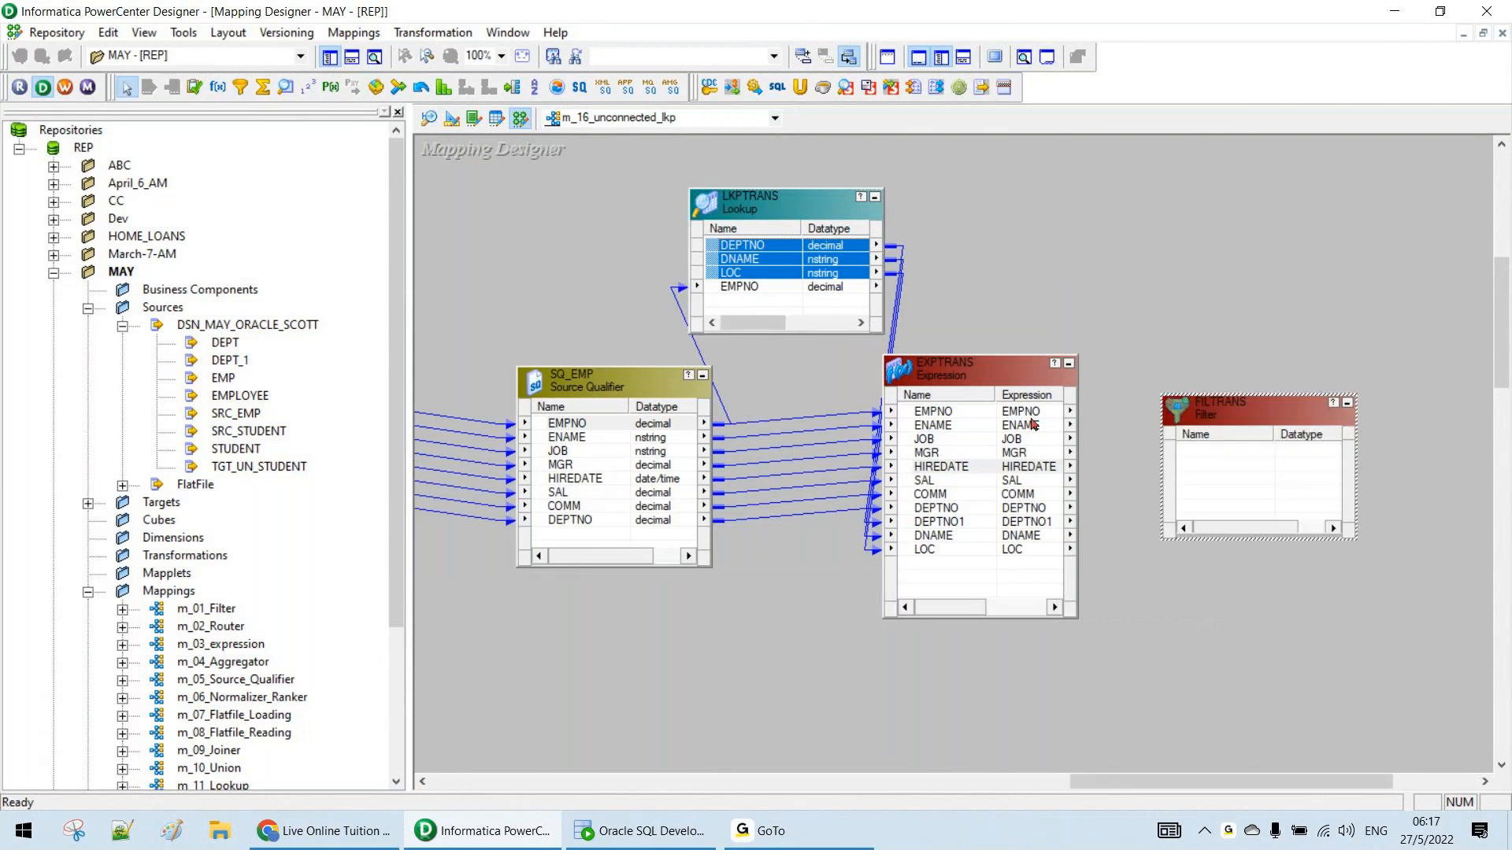
click(1028, 411)
right_click(1032, 409)
click(1078, 428)
drag(1038, 439, 1191, 451)
drag(1256, 395, 1259, 325)
Add the TGT_EMP_DEPT target to the mapping, place it after FILTRANS and hide the repository navigator
double_click(156, 310)
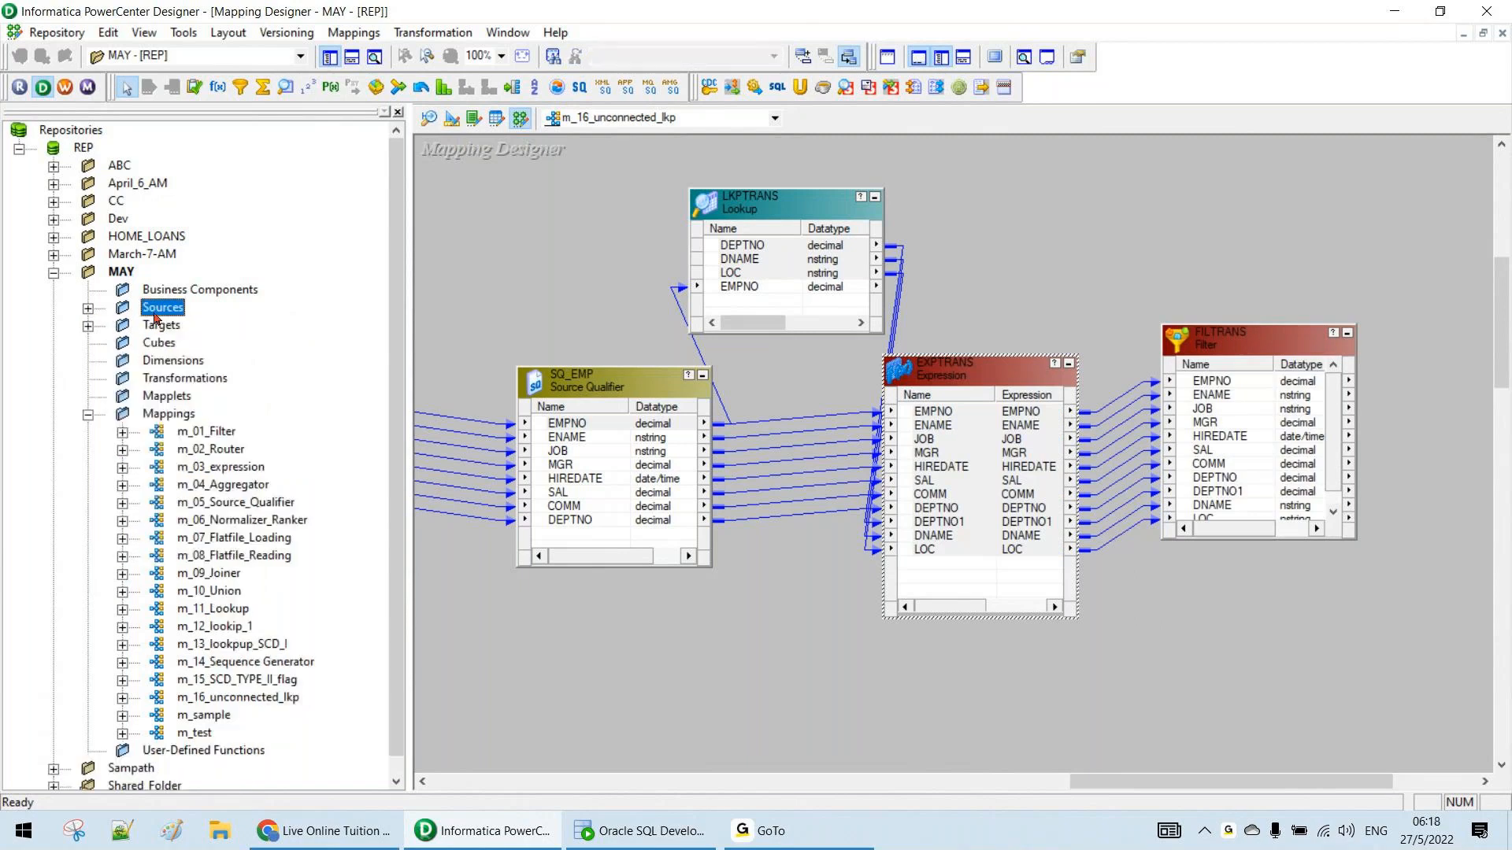
drag(1155, 782, 1081, 784)
click(330, 57)
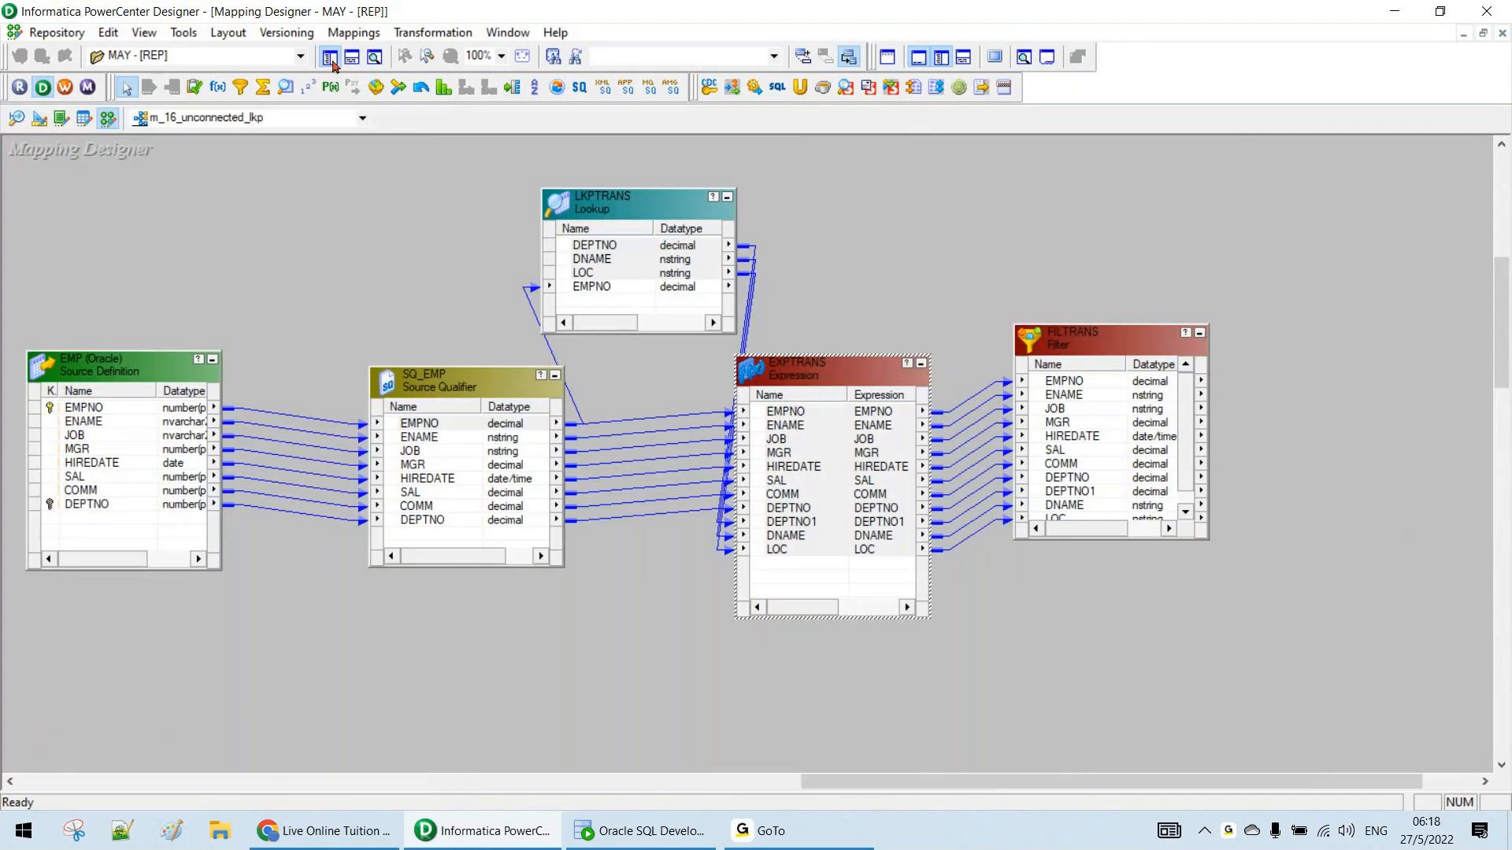
click(332, 58)
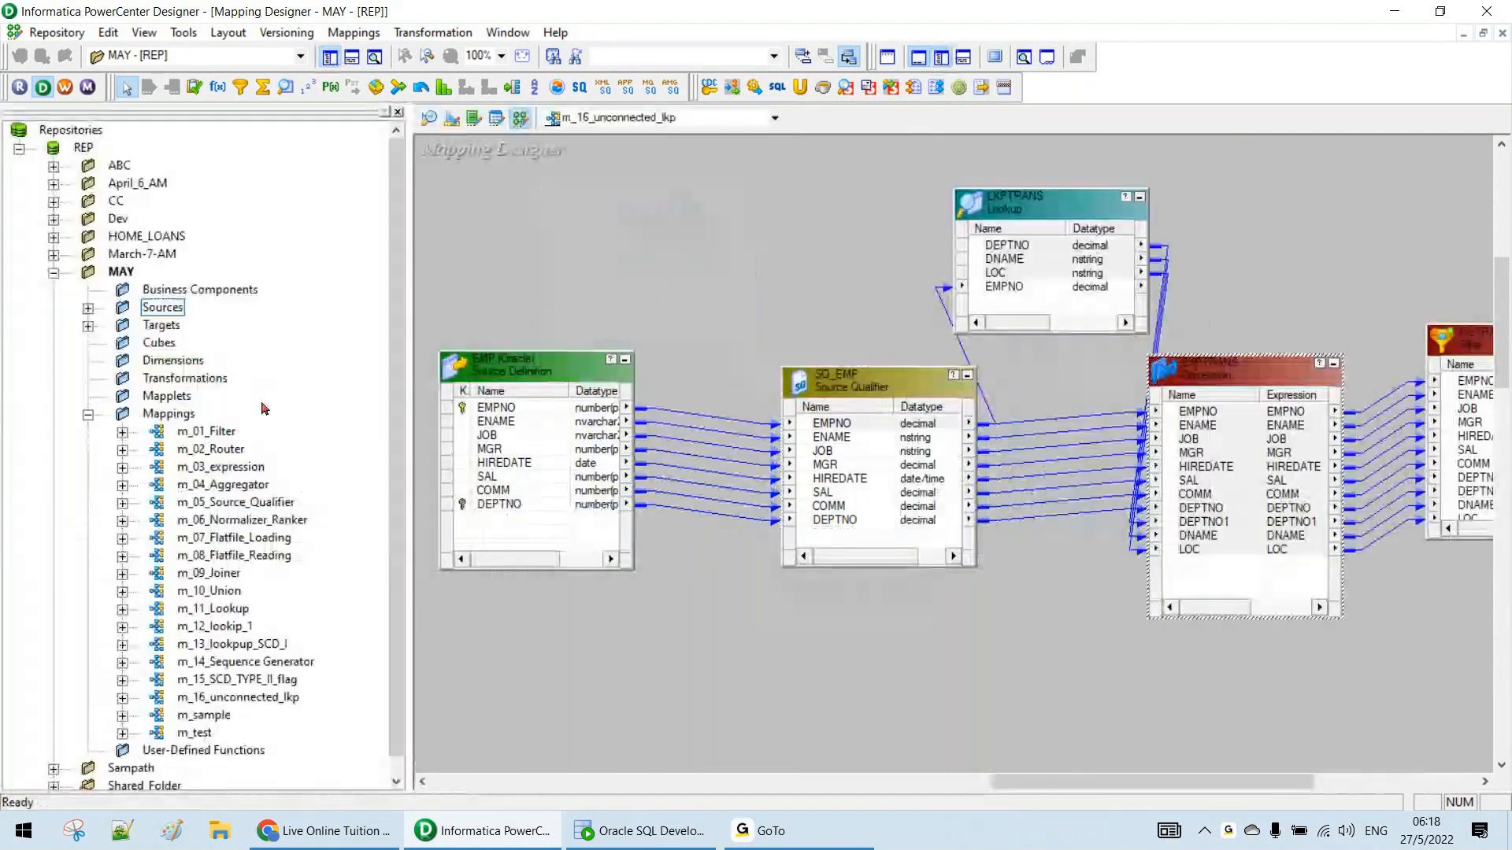
click(88, 325)
click(189, 415)
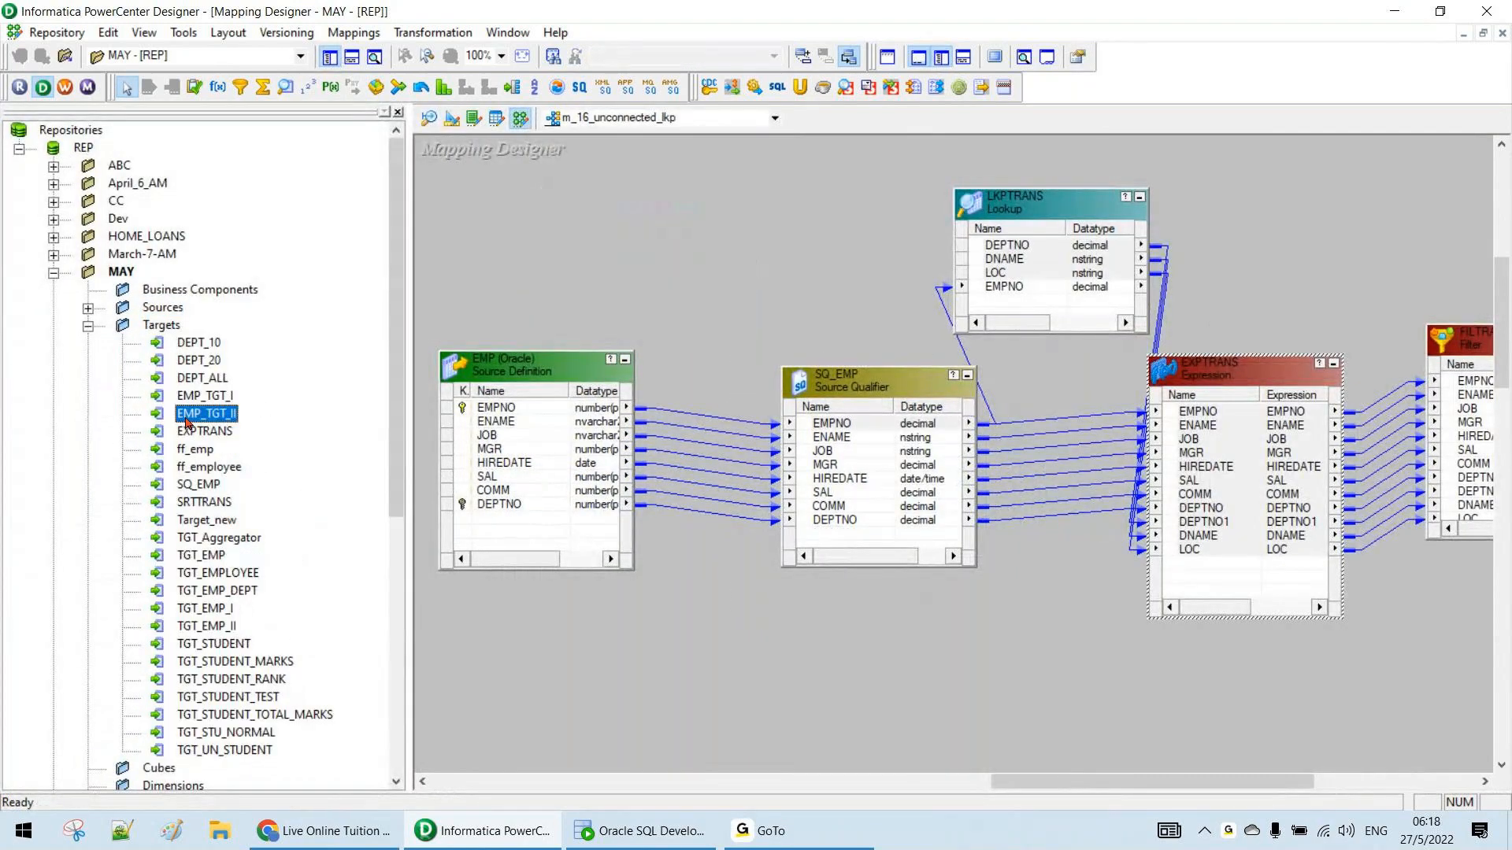
drag(218, 538, 417, 589)
click(305, 596)
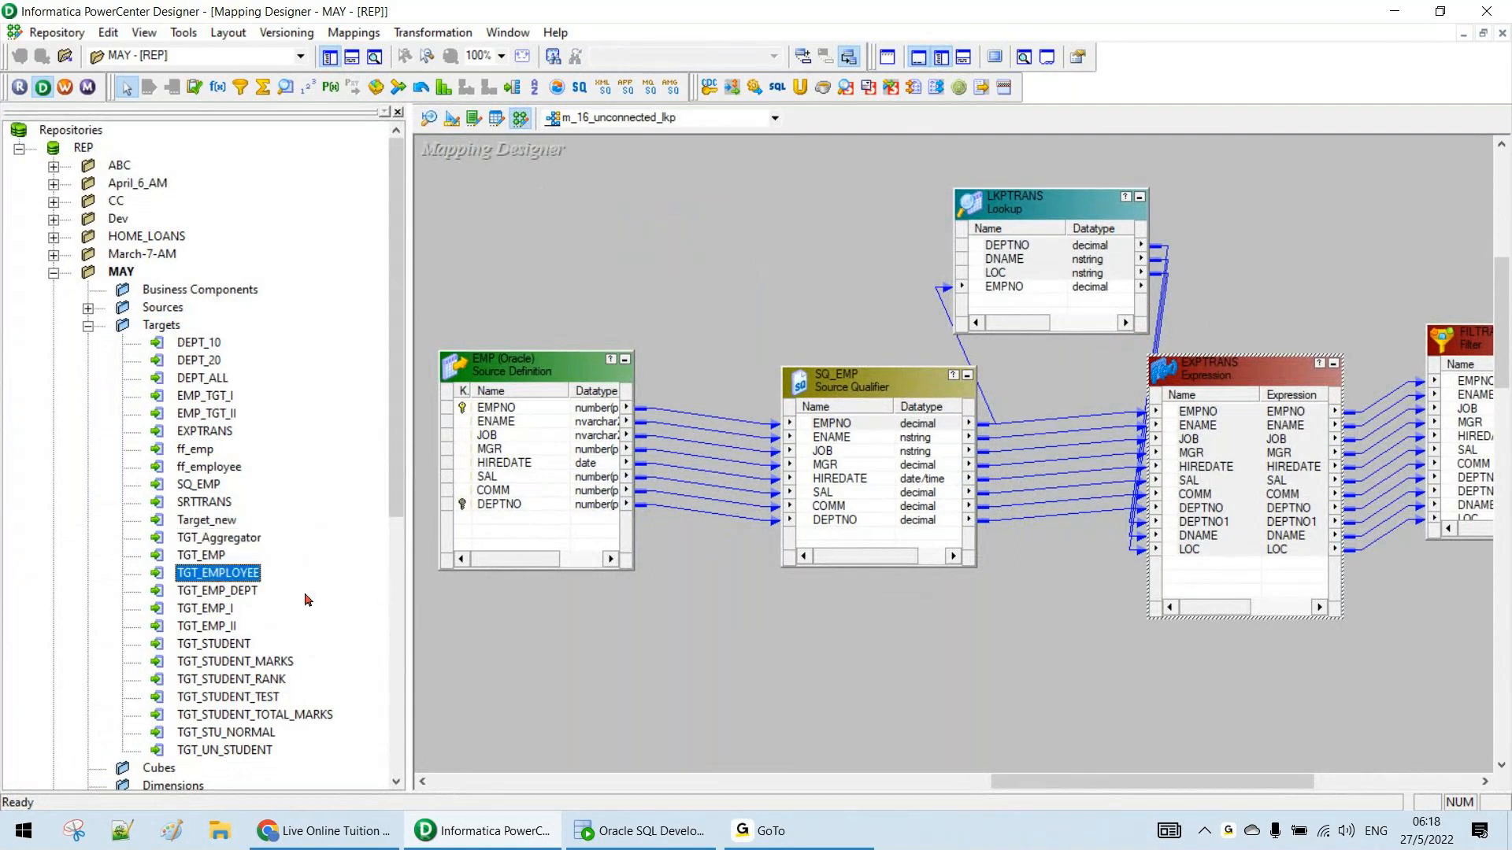
drag(306, 600, 840, 665)
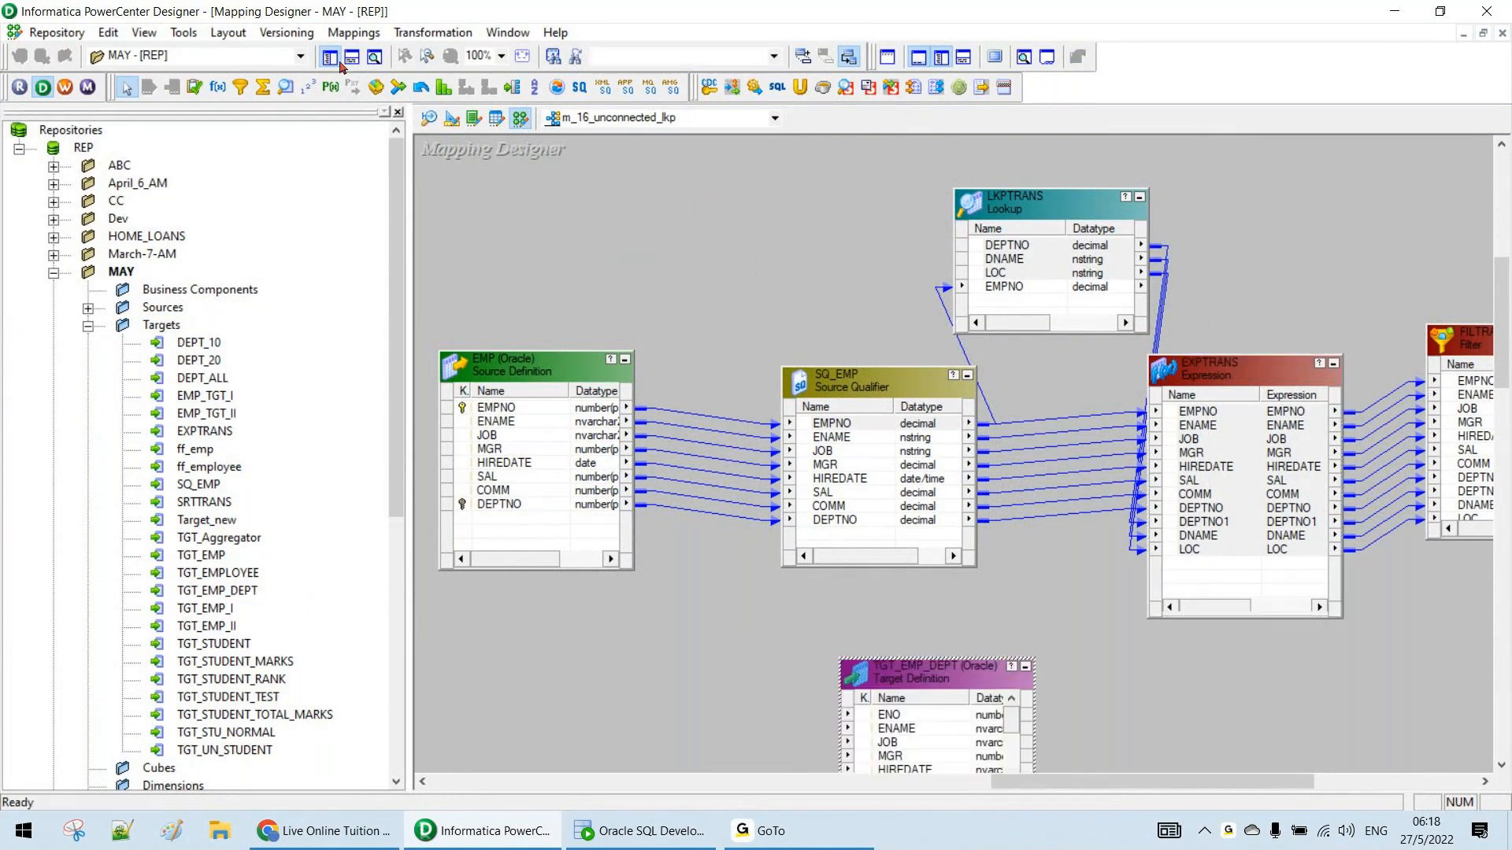
click(337, 59)
mouse_move(531, 664)
mouse_down()
mouse_move(1404, 512)
mouse_move(1362, 332)
mouse_up()
Link all FILTRANS ports to the TGT_EMP_DEPT target and save the mapping
right_click(1160, 385)
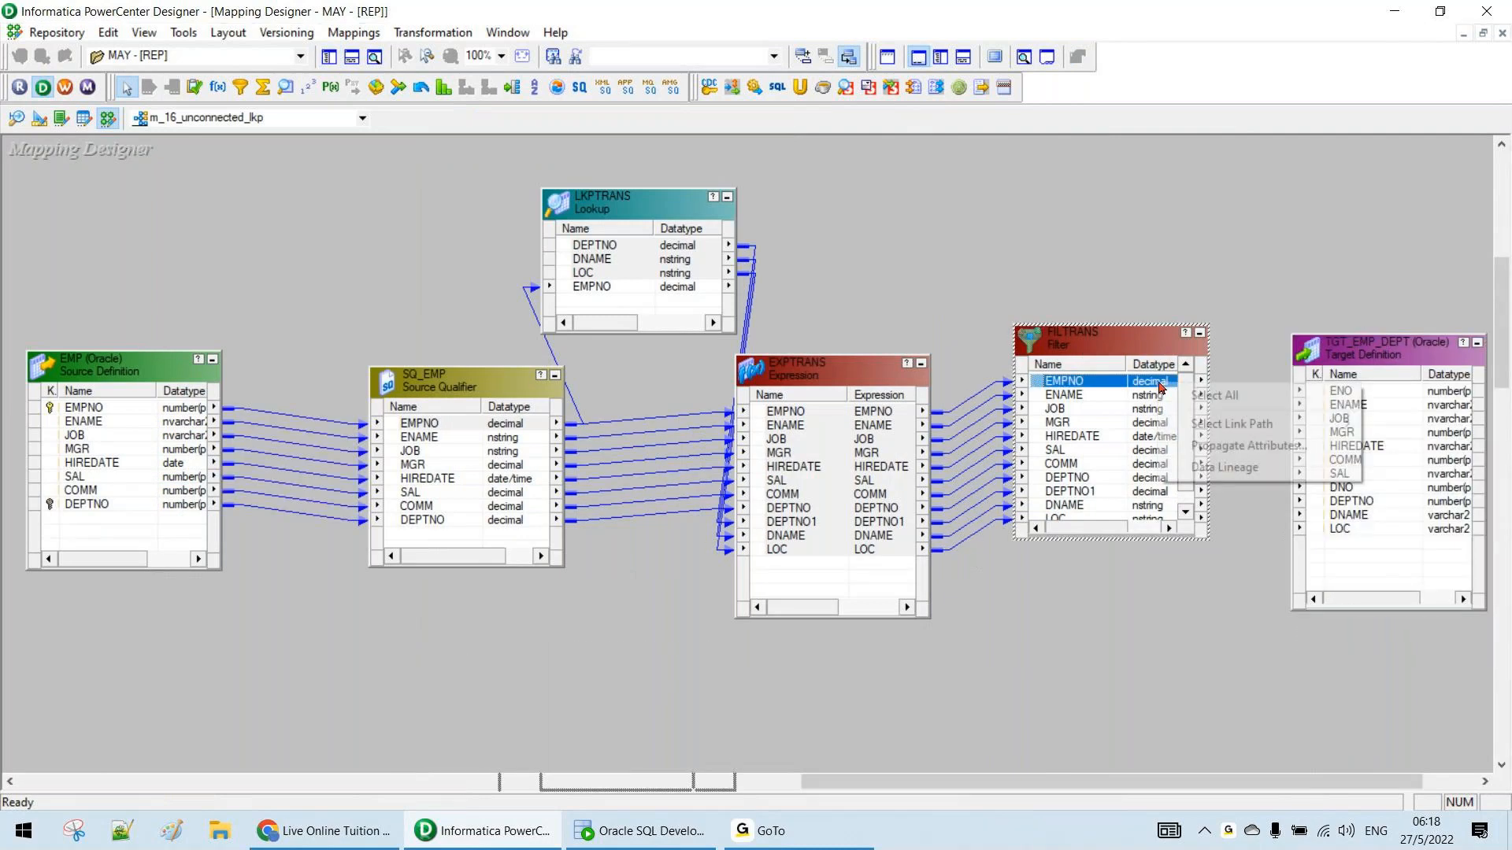
click(1197, 395)
drag(1163, 385, 1368, 392)
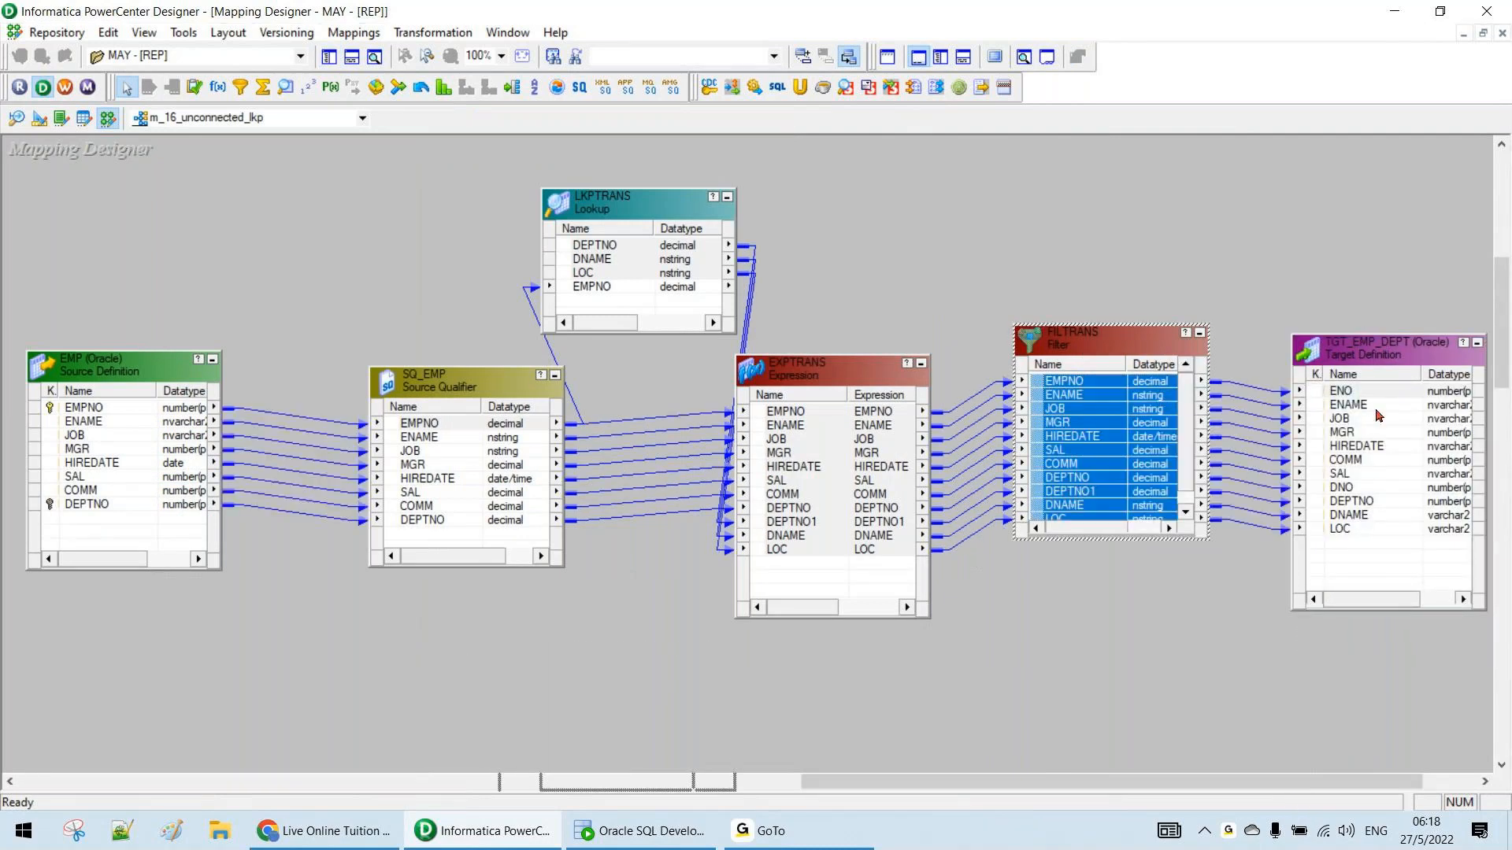
key(ctrl+s)
Arrange all mapping objects as icons and hide the output window
right_click(274, 174)
click(370, 272)
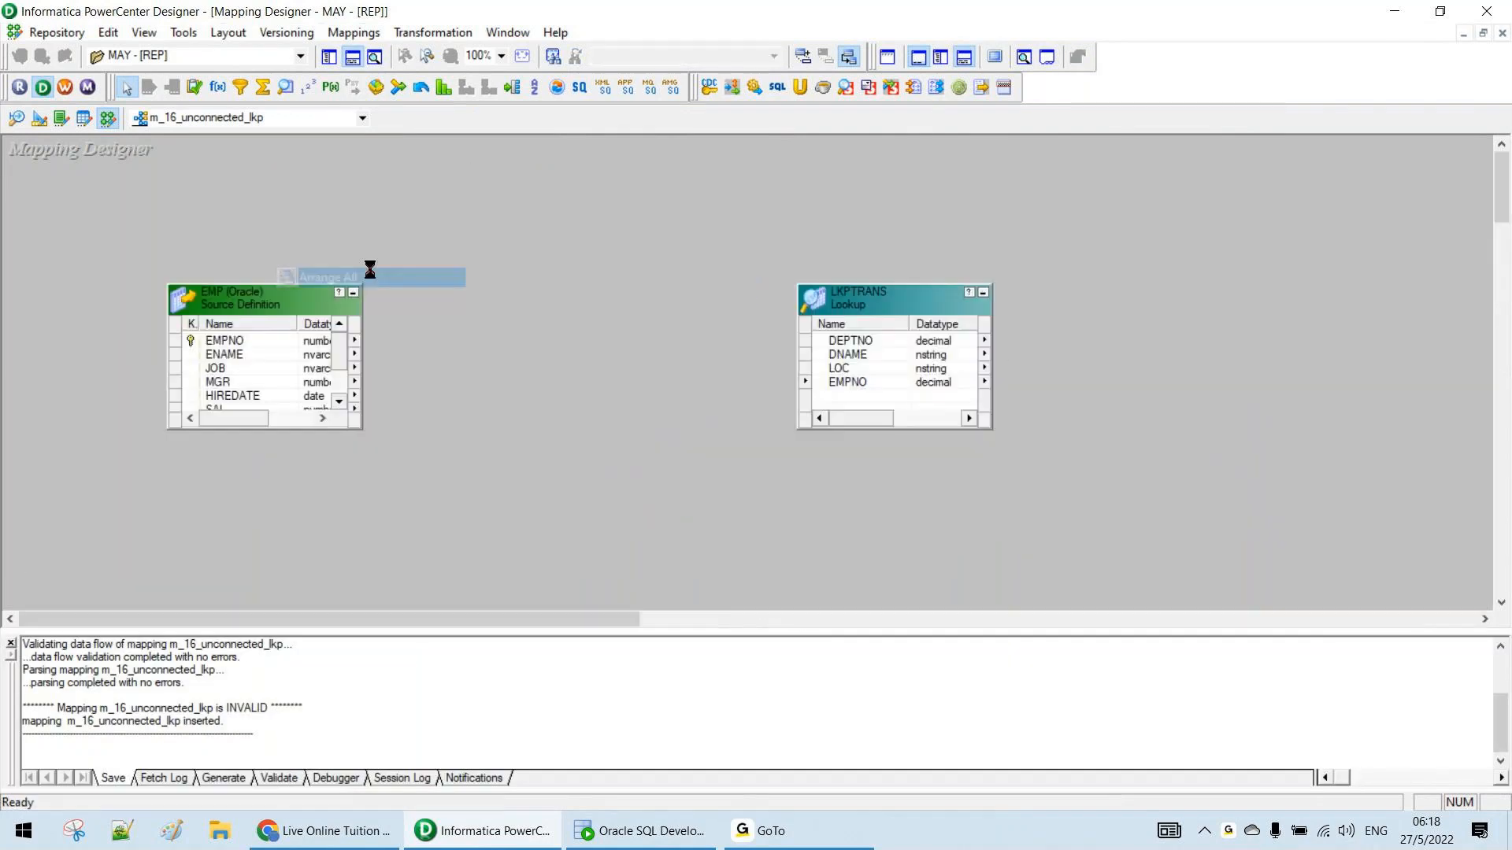
right_click(379, 187)
click(483, 311)
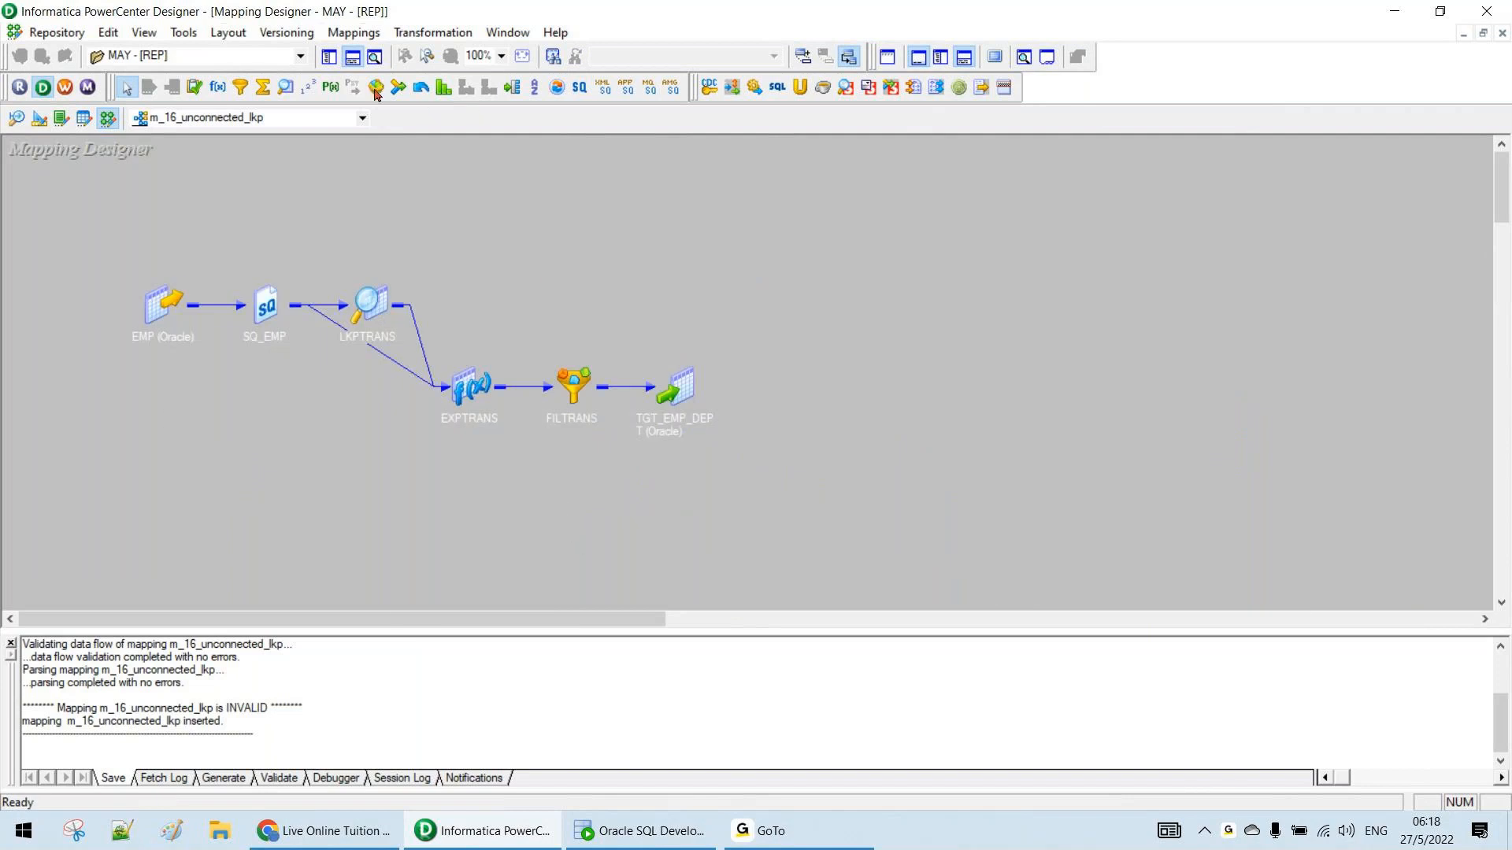
click(352, 57)
Reposition the icons so EMP, SQ_EMP, EXPTRANS, FILTRANS and TGT_EMP_DEPT form a row with LKPTRANS above it
drag(682, 394, 962, 349)
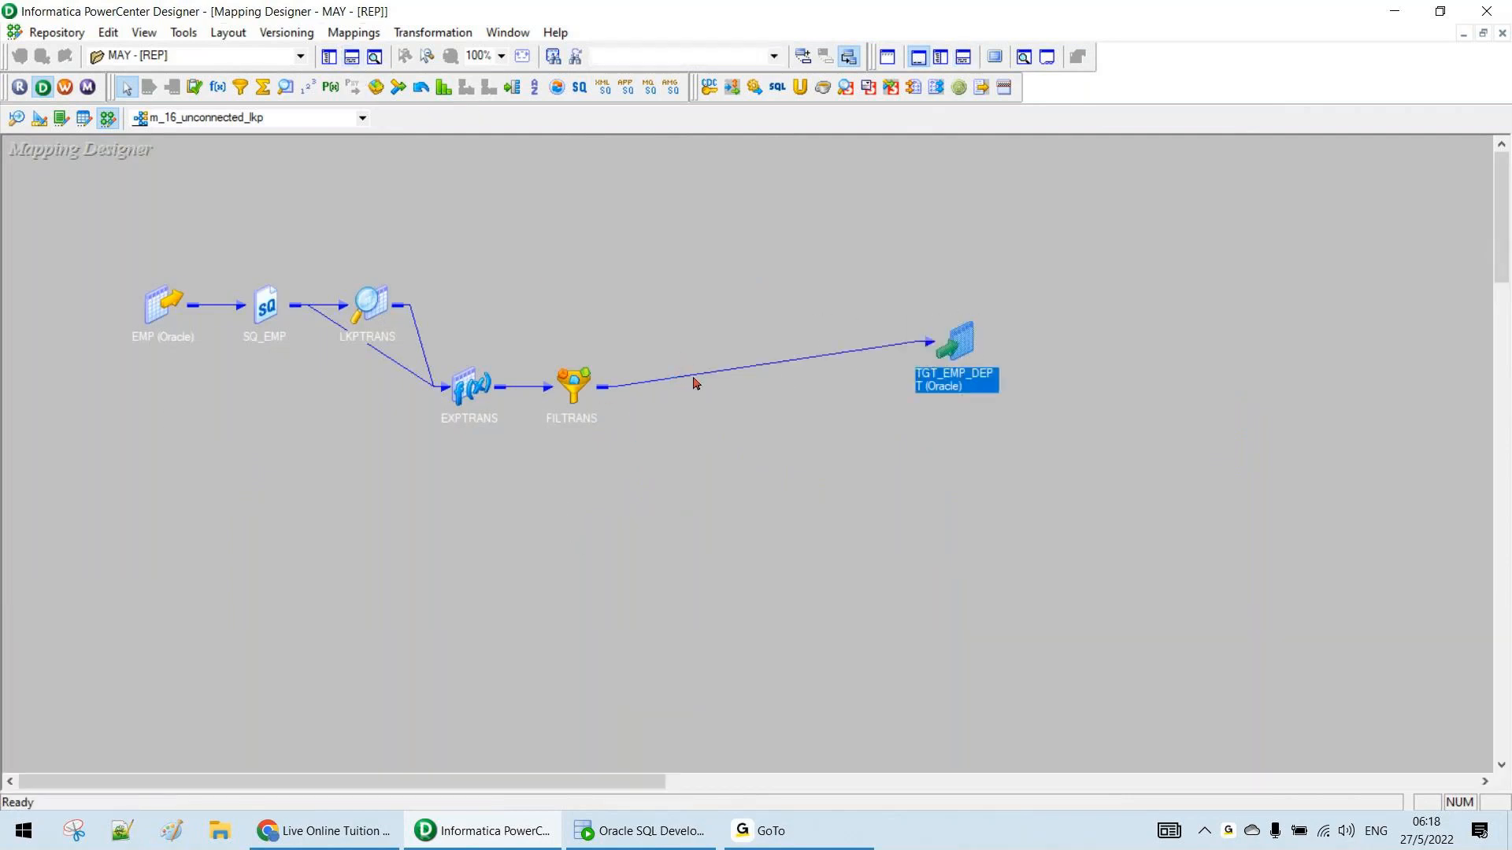
drag(564, 393, 650, 340)
drag(472, 387, 550, 324)
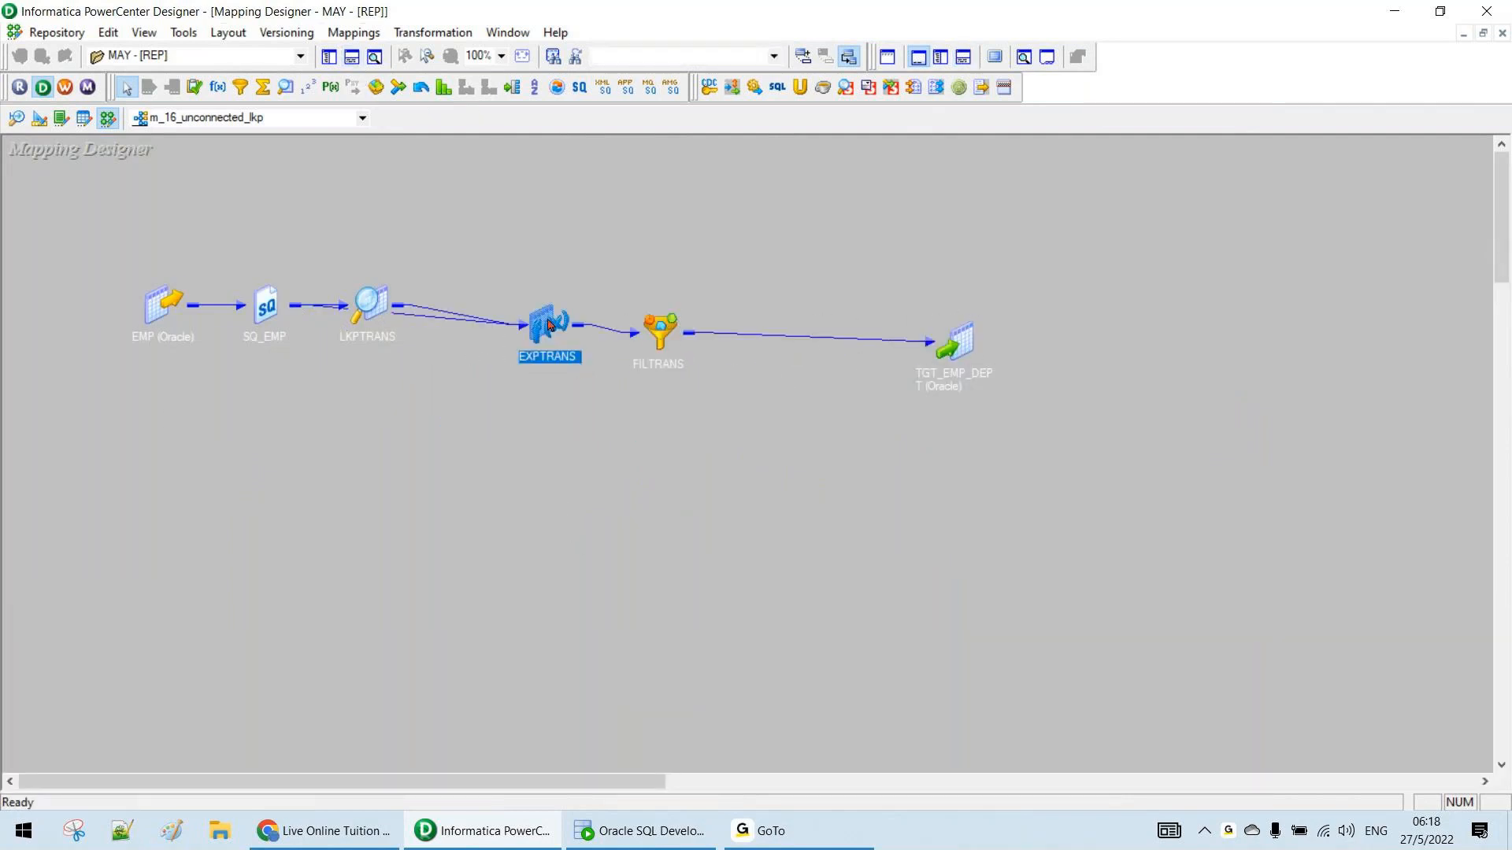
drag(380, 306, 398, 211)
drag(275, 306, 294, 324)
drag(160, 309, 161, 331)
drag(552, 324, 544, 329)
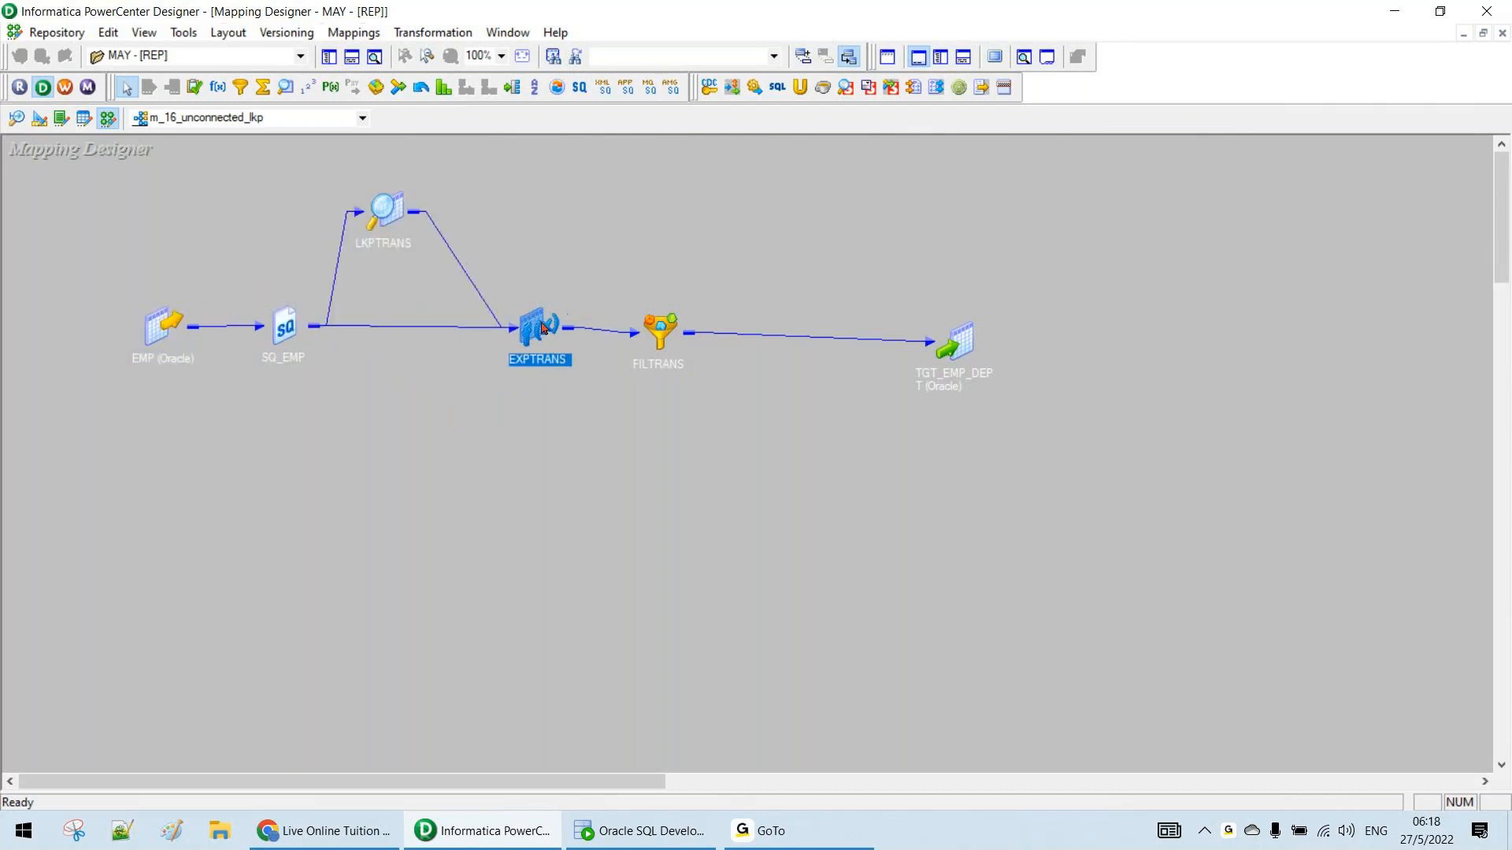
drag(315, 181, 499, 244)
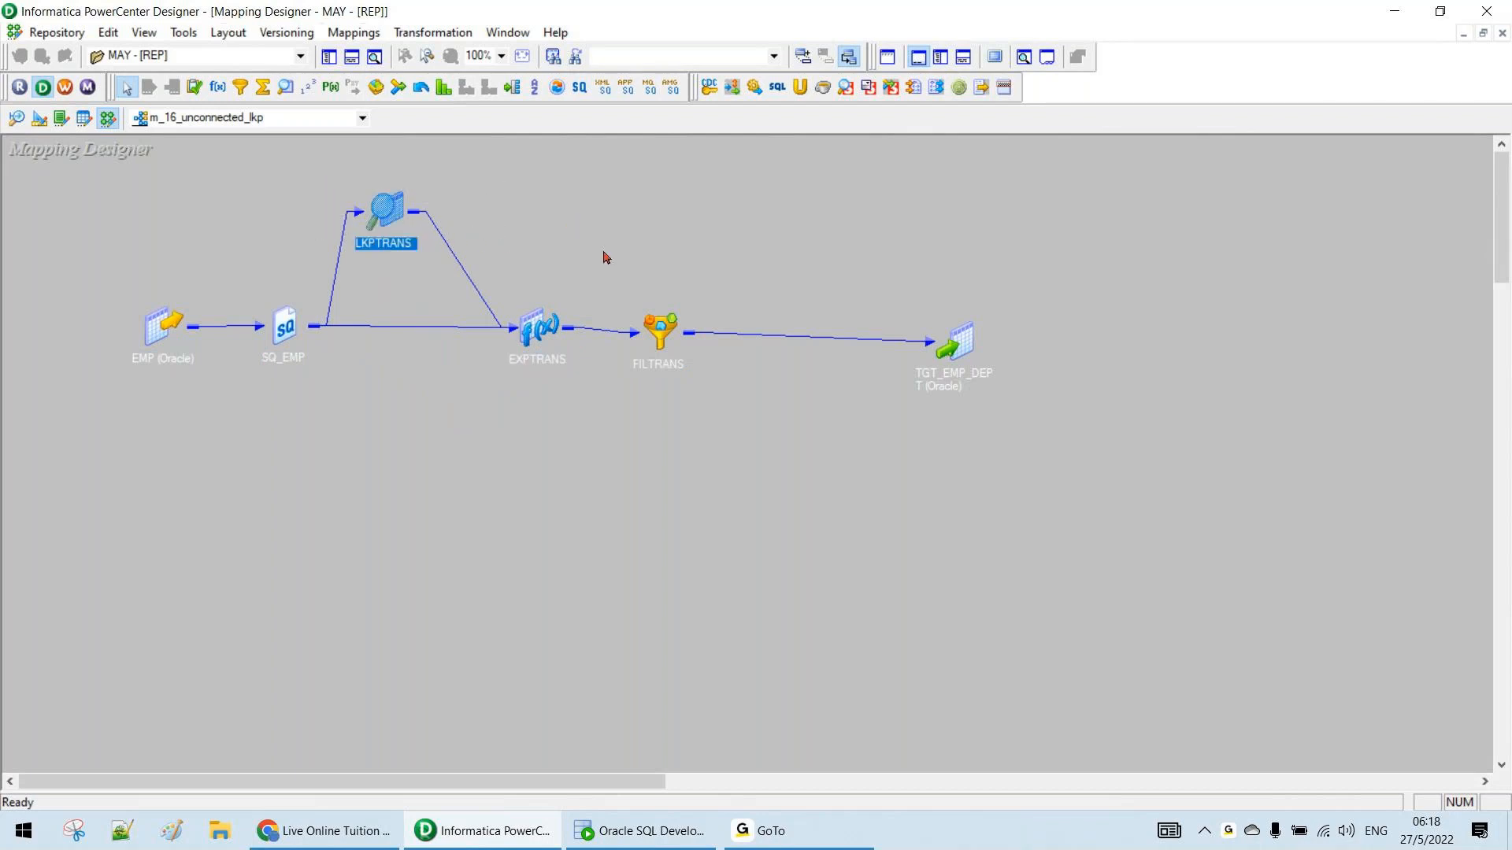
Arrange all objects in expanded view, then shift EXPTRANS, FILTRANS and the target upward and place LKPTRANS above the flow
right_click(543, 174)
click(622, 275)
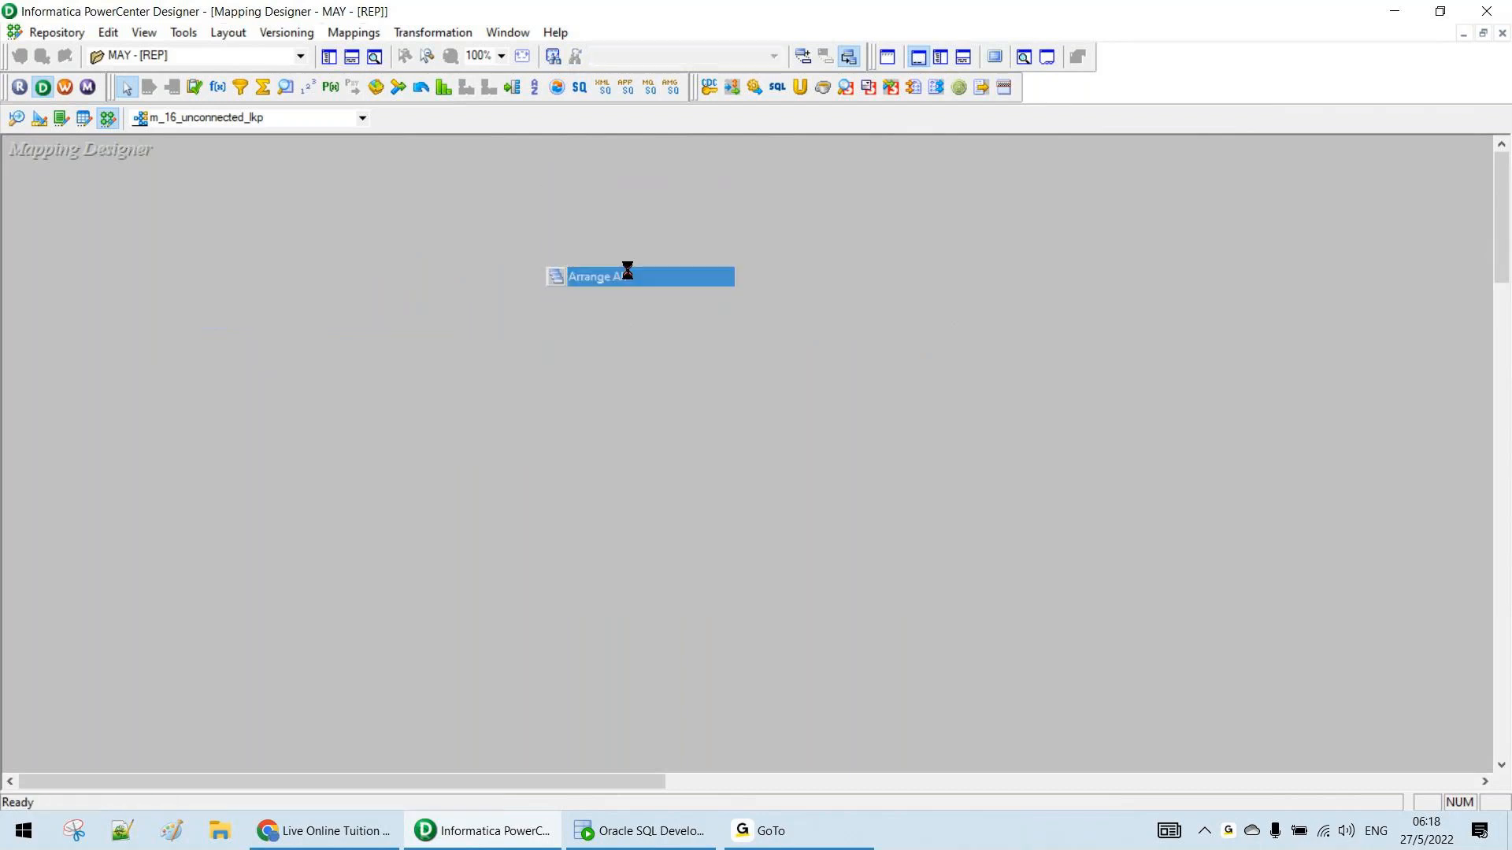
drag(667, 782, 826, 795)
drag(863, 523, 851, 475)
drag(1246, 530, 1223, 451)
drag(1380, 520, 1303, 465)
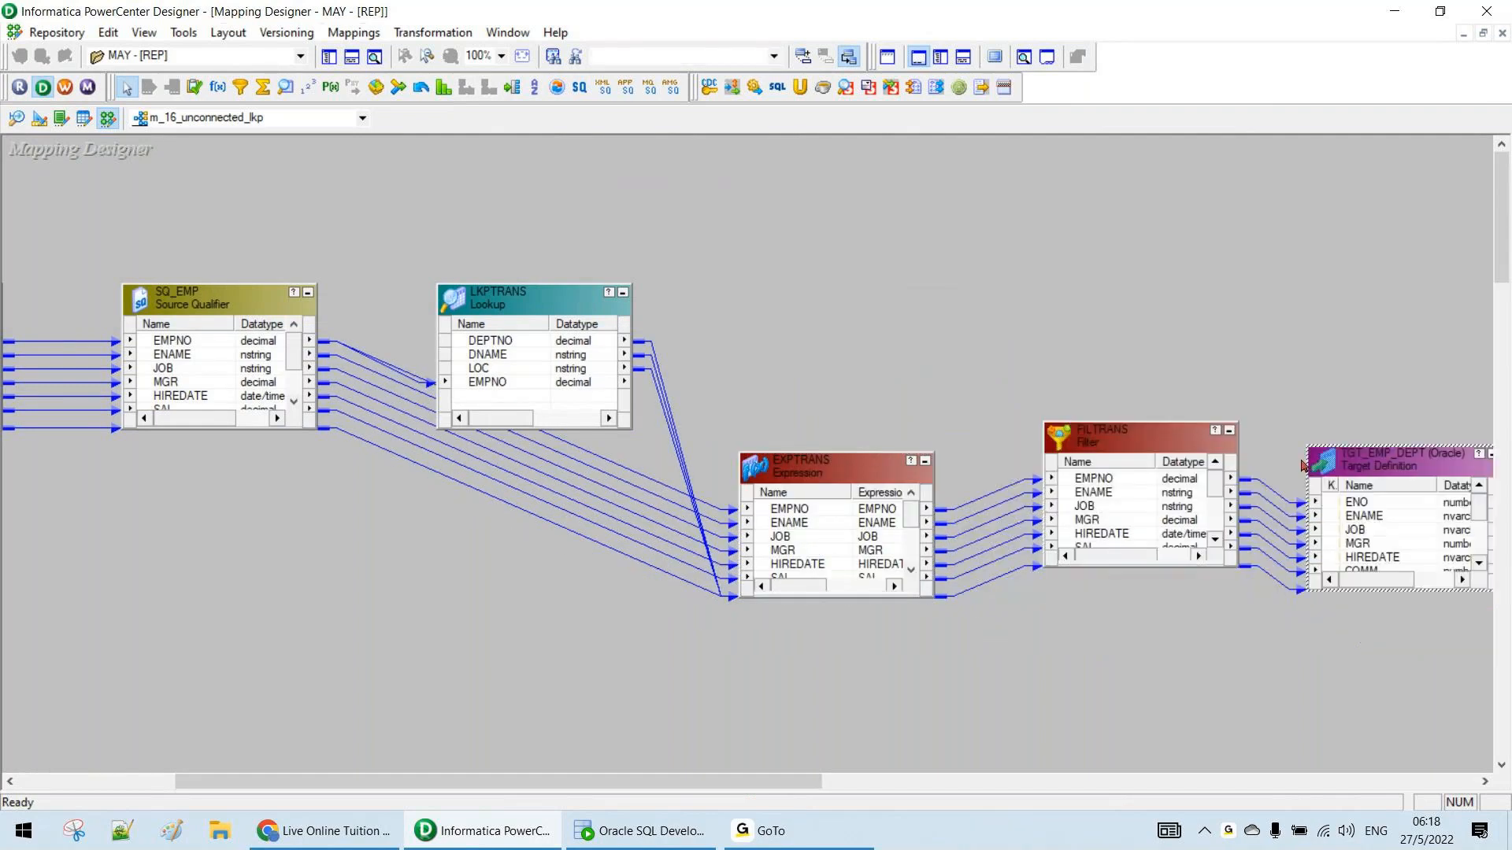
click(1173, 420)
drag(523, 300, 509, 197)
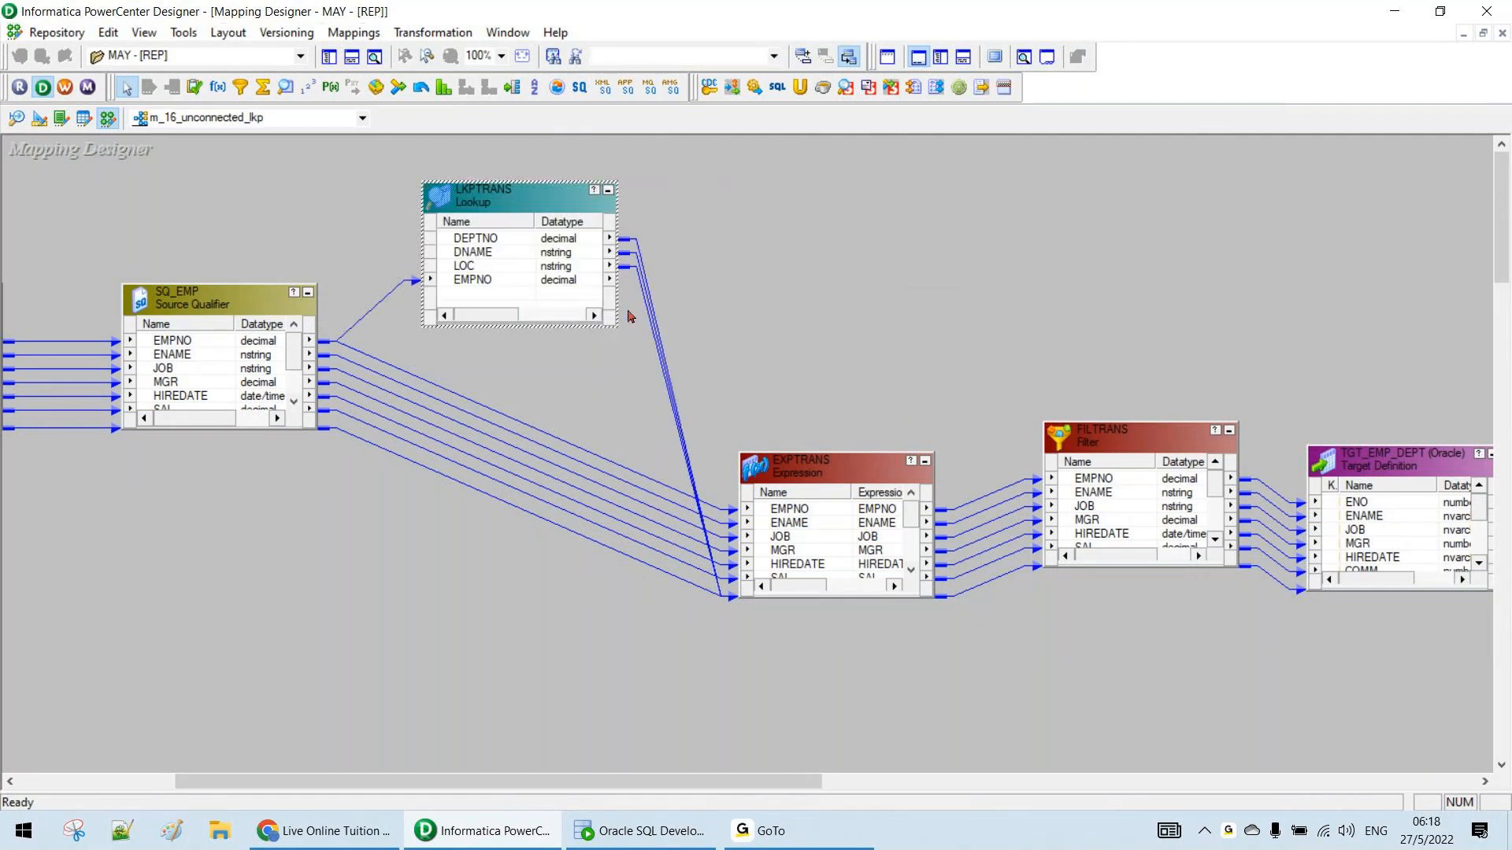
Delete the links from LKPTRANS to EXPTRANS and the EMPNO link from SQ_EMP to LKPTRANS
drag(639, 379, 706, 365)
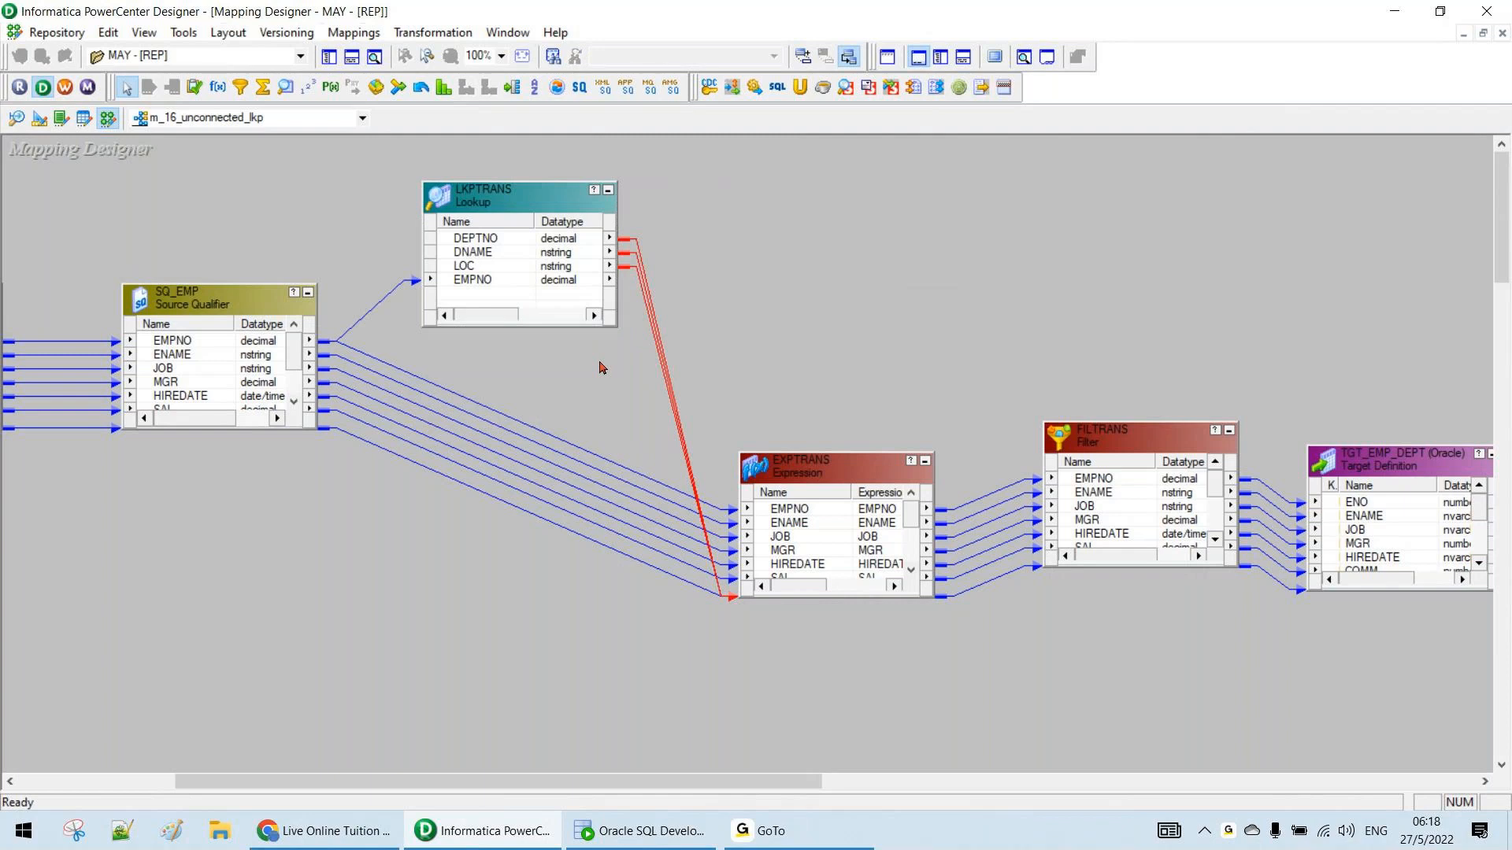
key(Delete)
click(382, 310)
key(Delete)
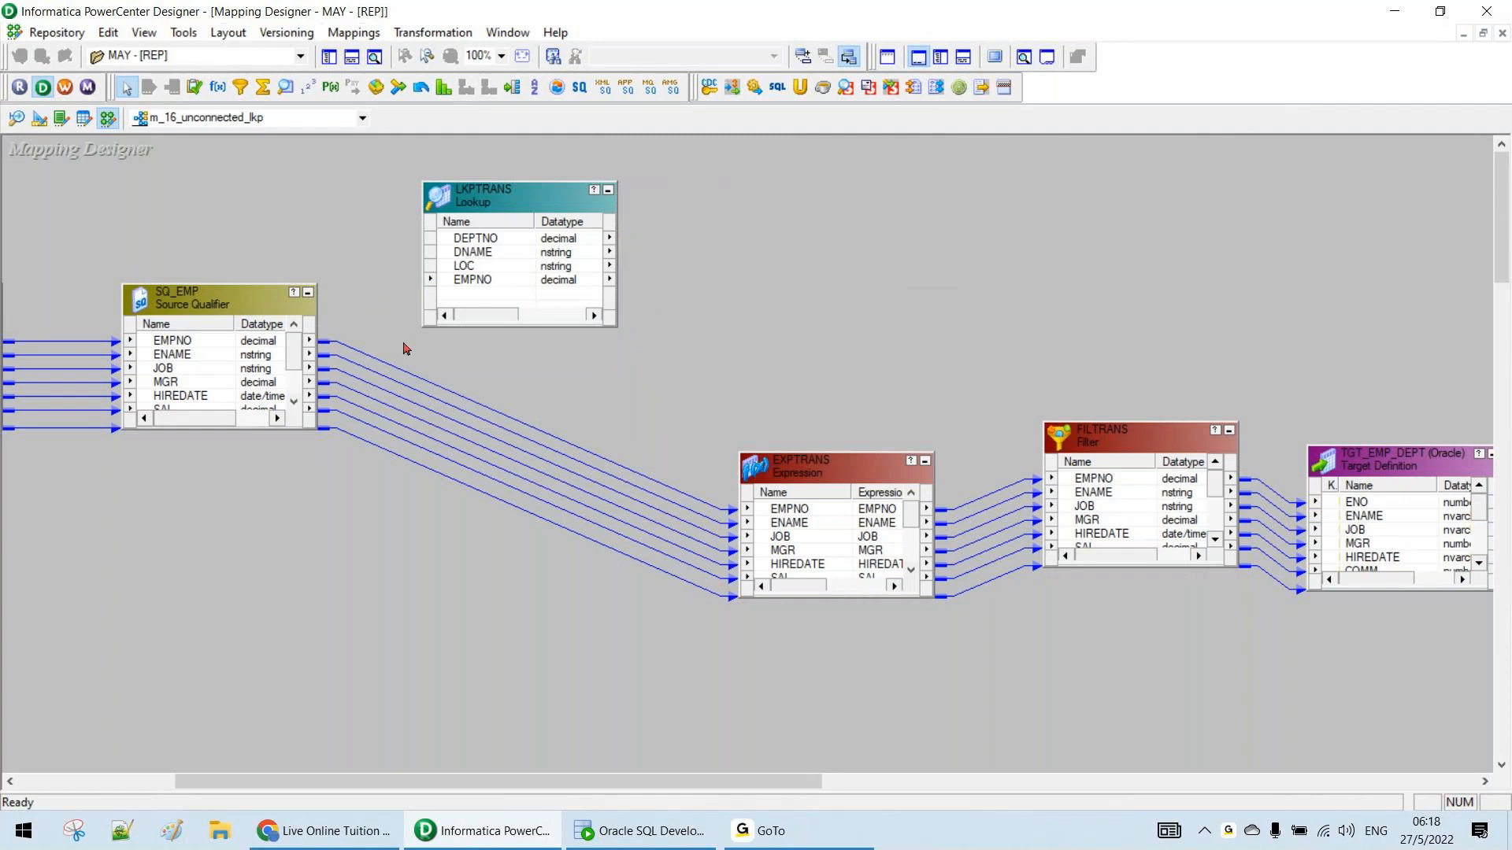
Add a lookup condition to LKPTRANS matching DEPTNO = EMPNO
double_click(472, 307)
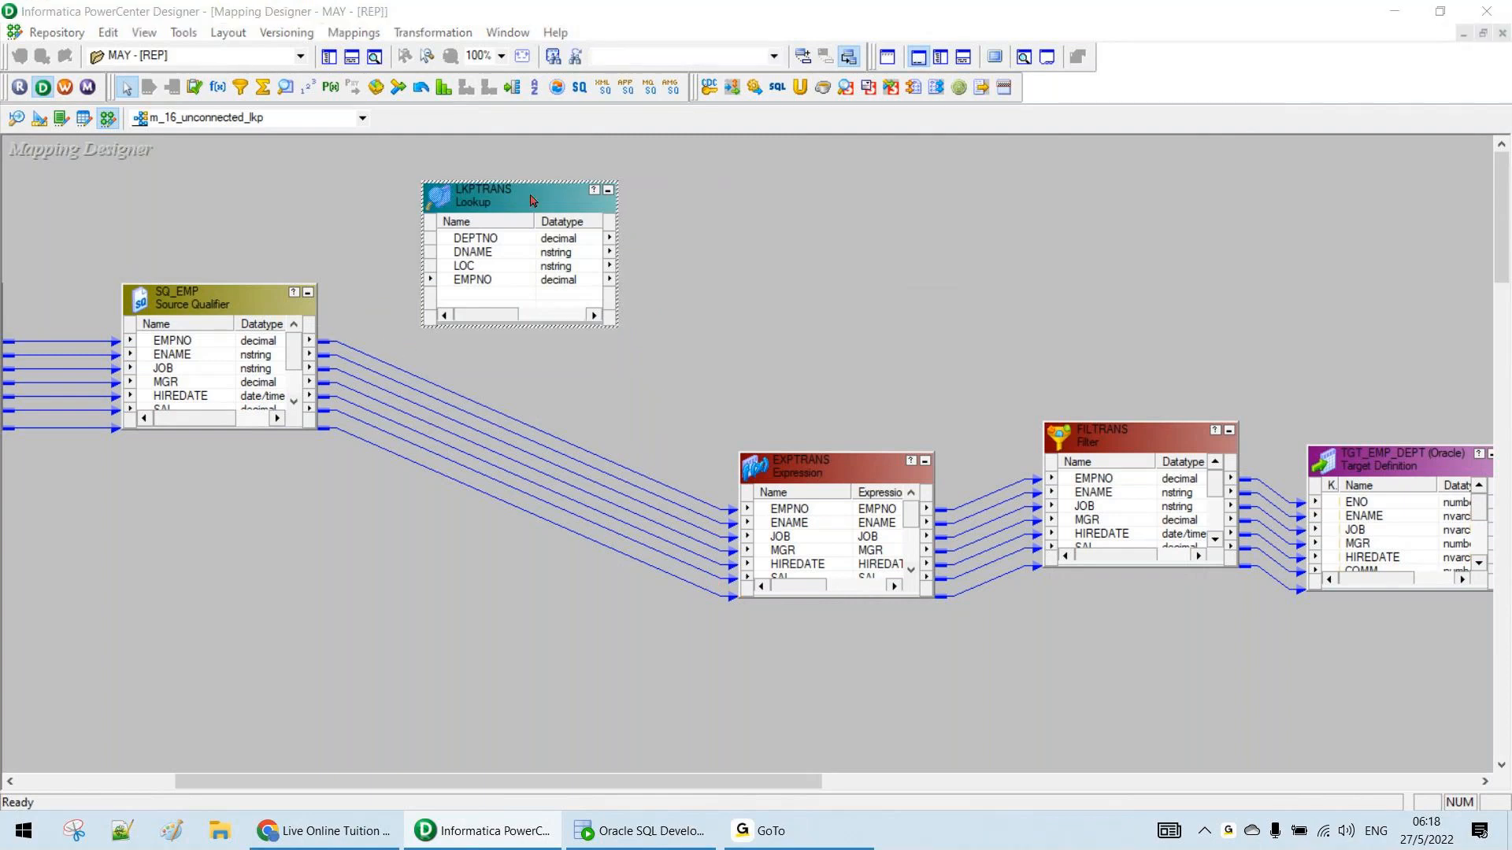
click(734, 179)
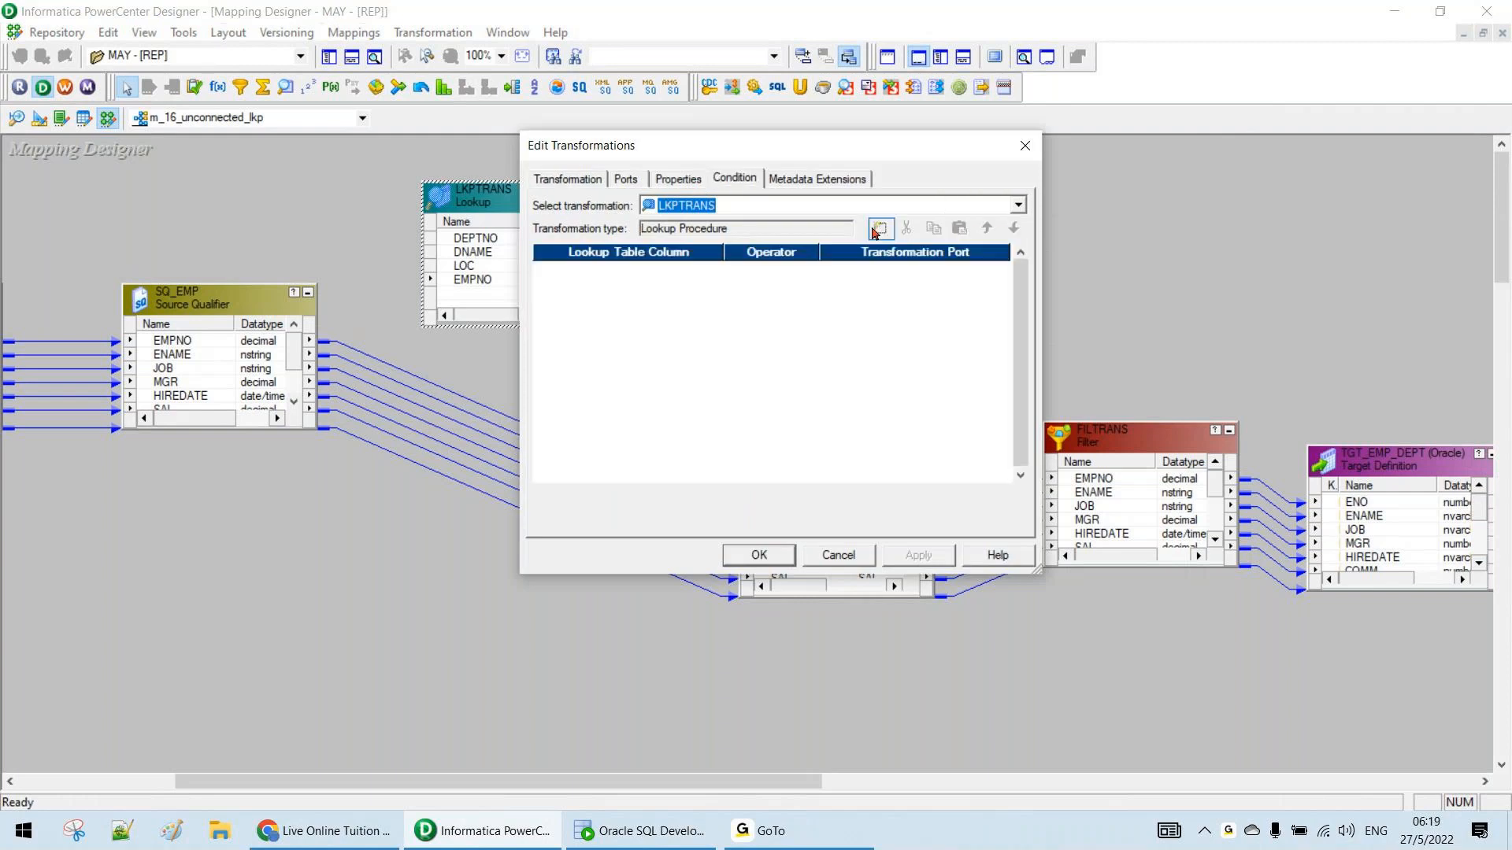
click(880, 228)
click(858, 268)
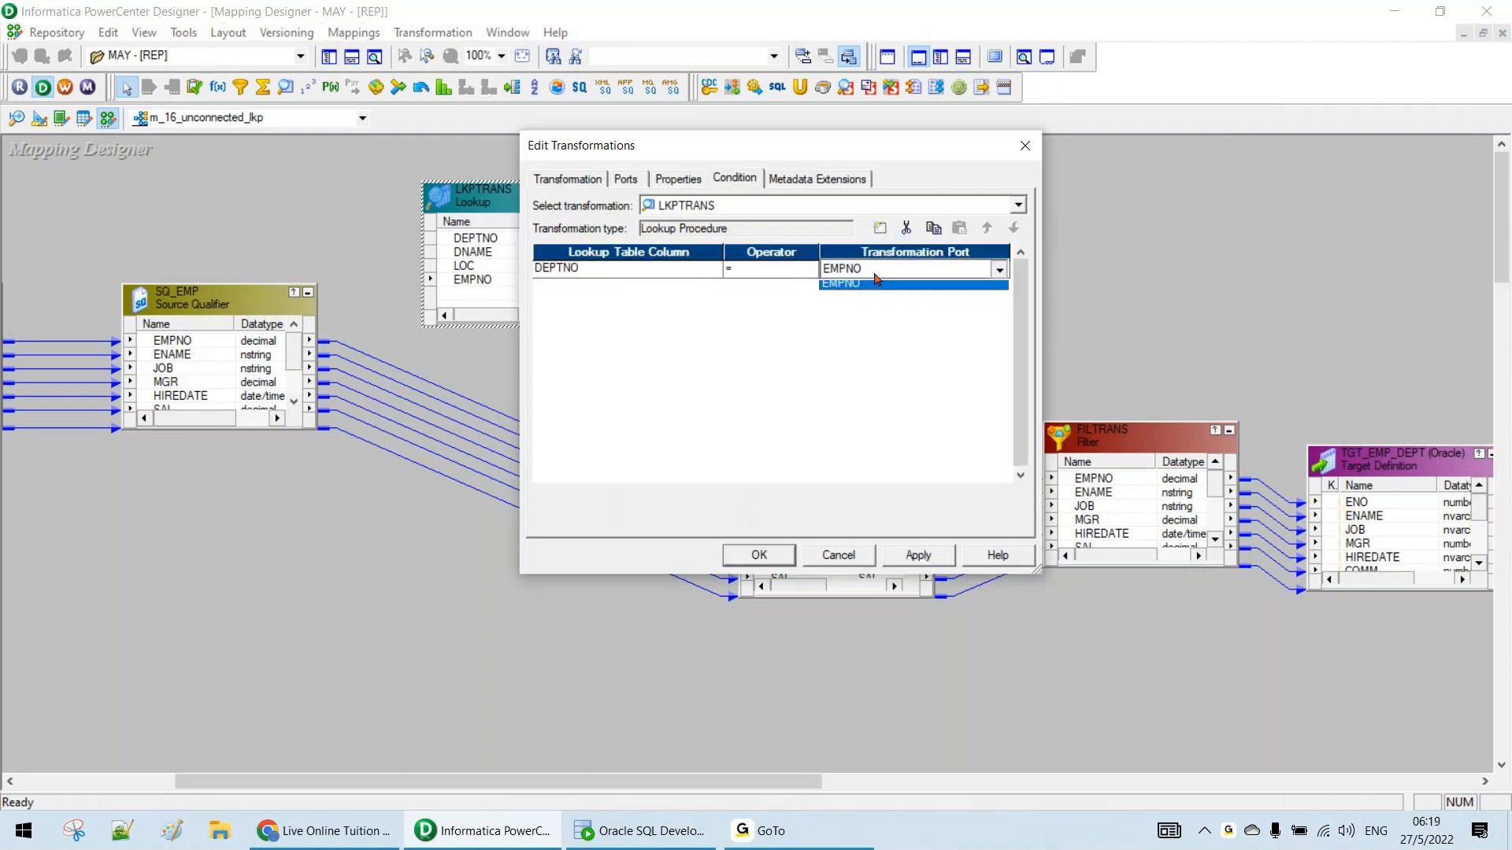
click(758, 556)
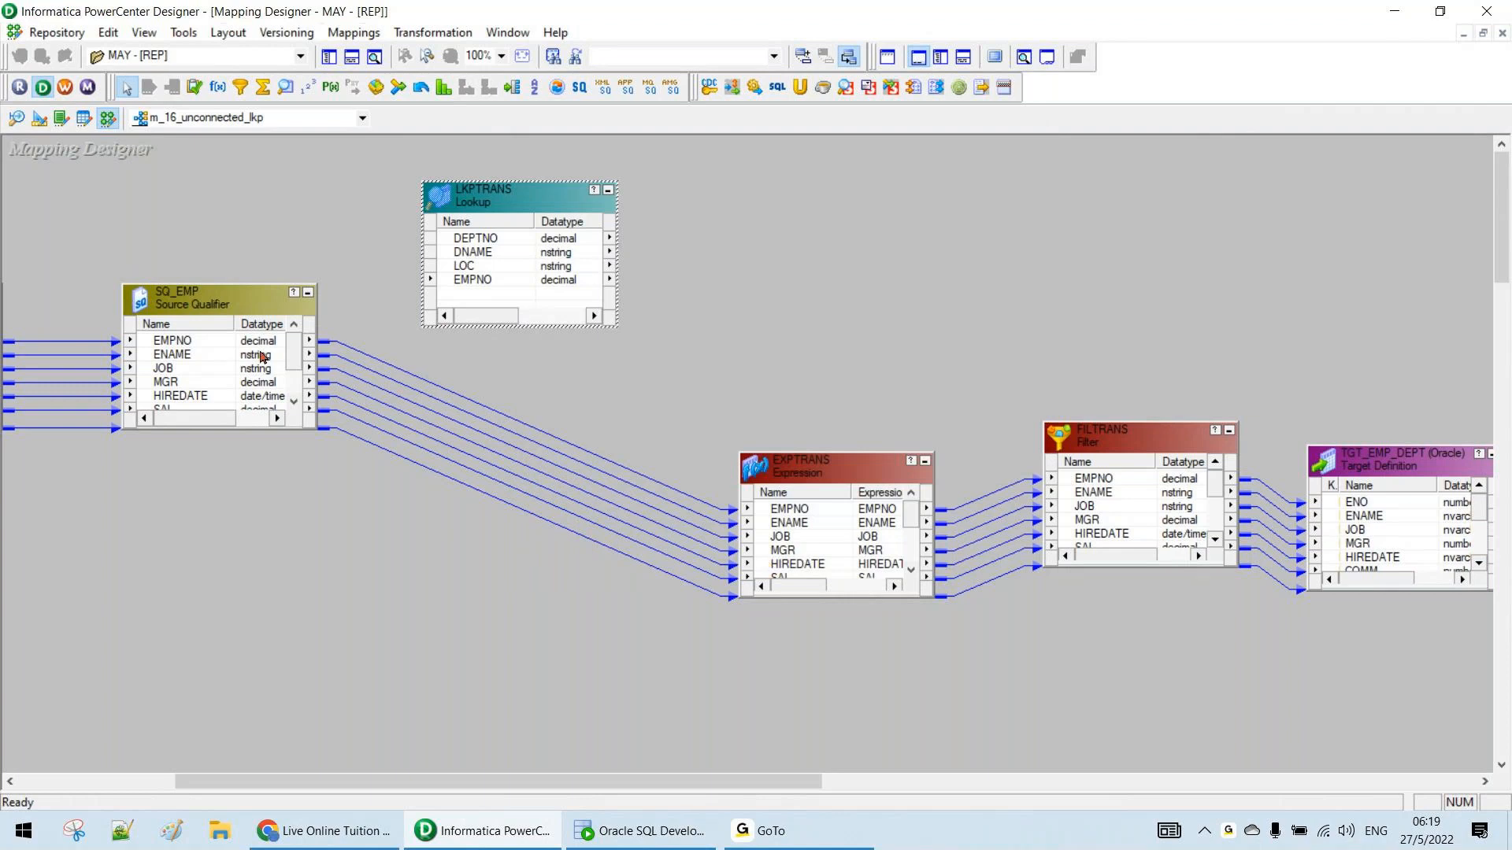
Bring the DEPTNO port from SQ_EMP into LKPTRANS and delete the EMPNO port from the lookup
click(207, 383)
scroll(211, 381, down, 1)
drag(255, 395, 477, 293)
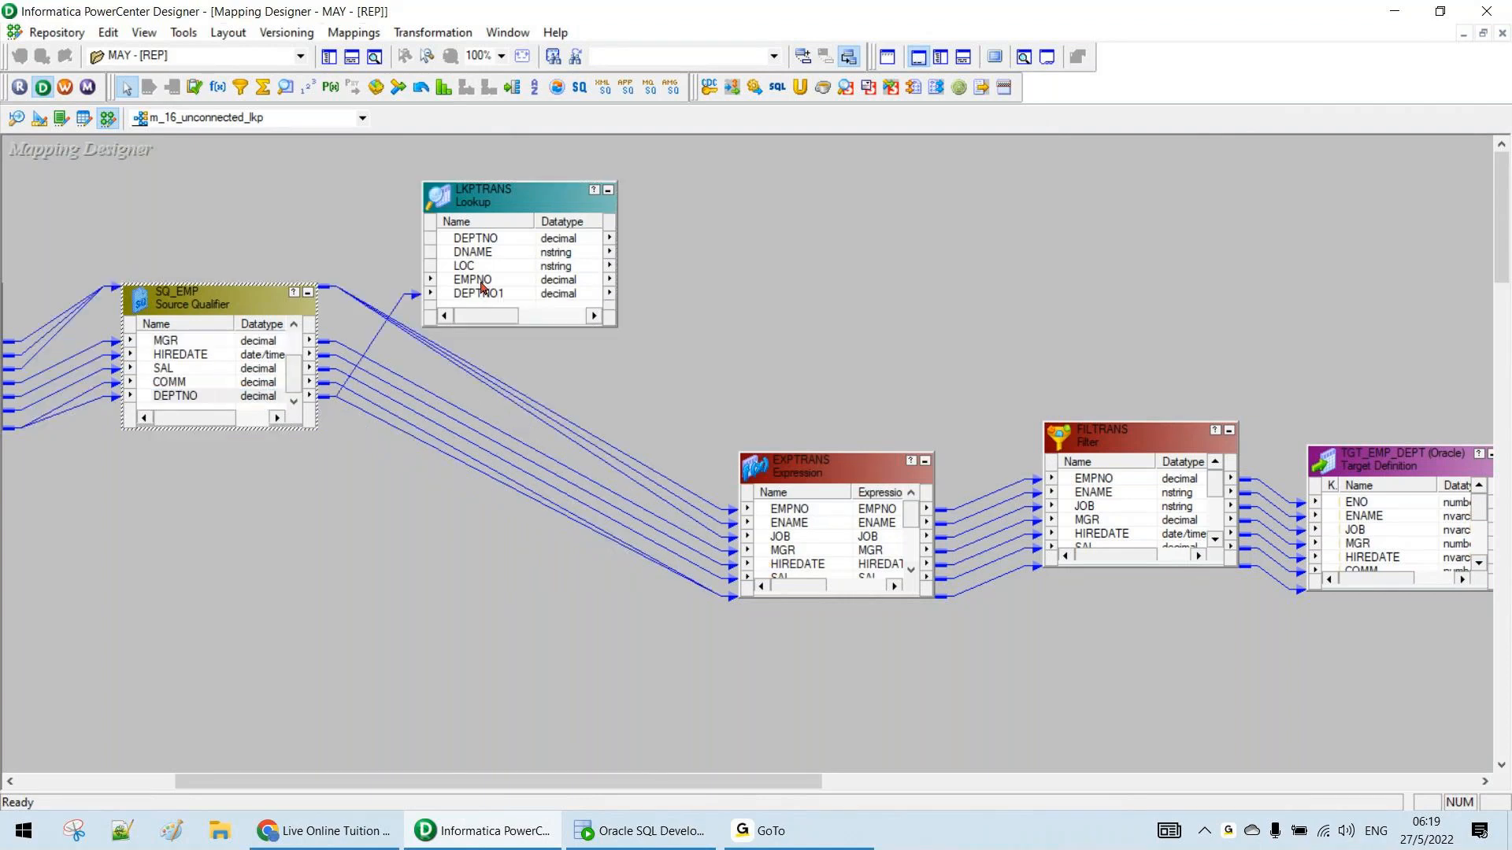
double_click(482, 287)
key(Delete)
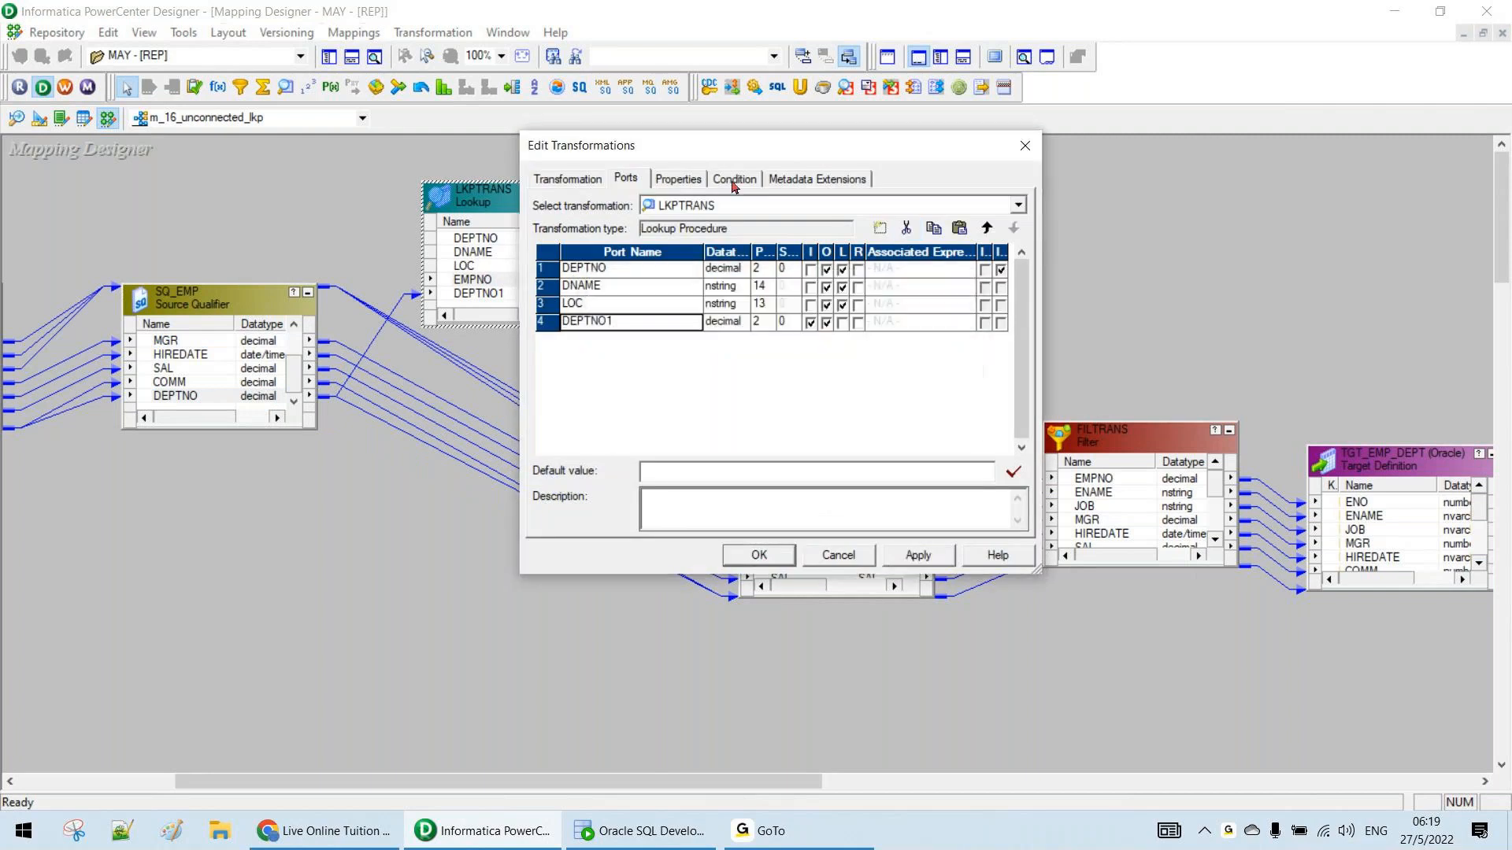
Add a lookup condition to LKPTRANS matching DEPTNO = DEPTNO1
click(734, 179)
click(879, 227)
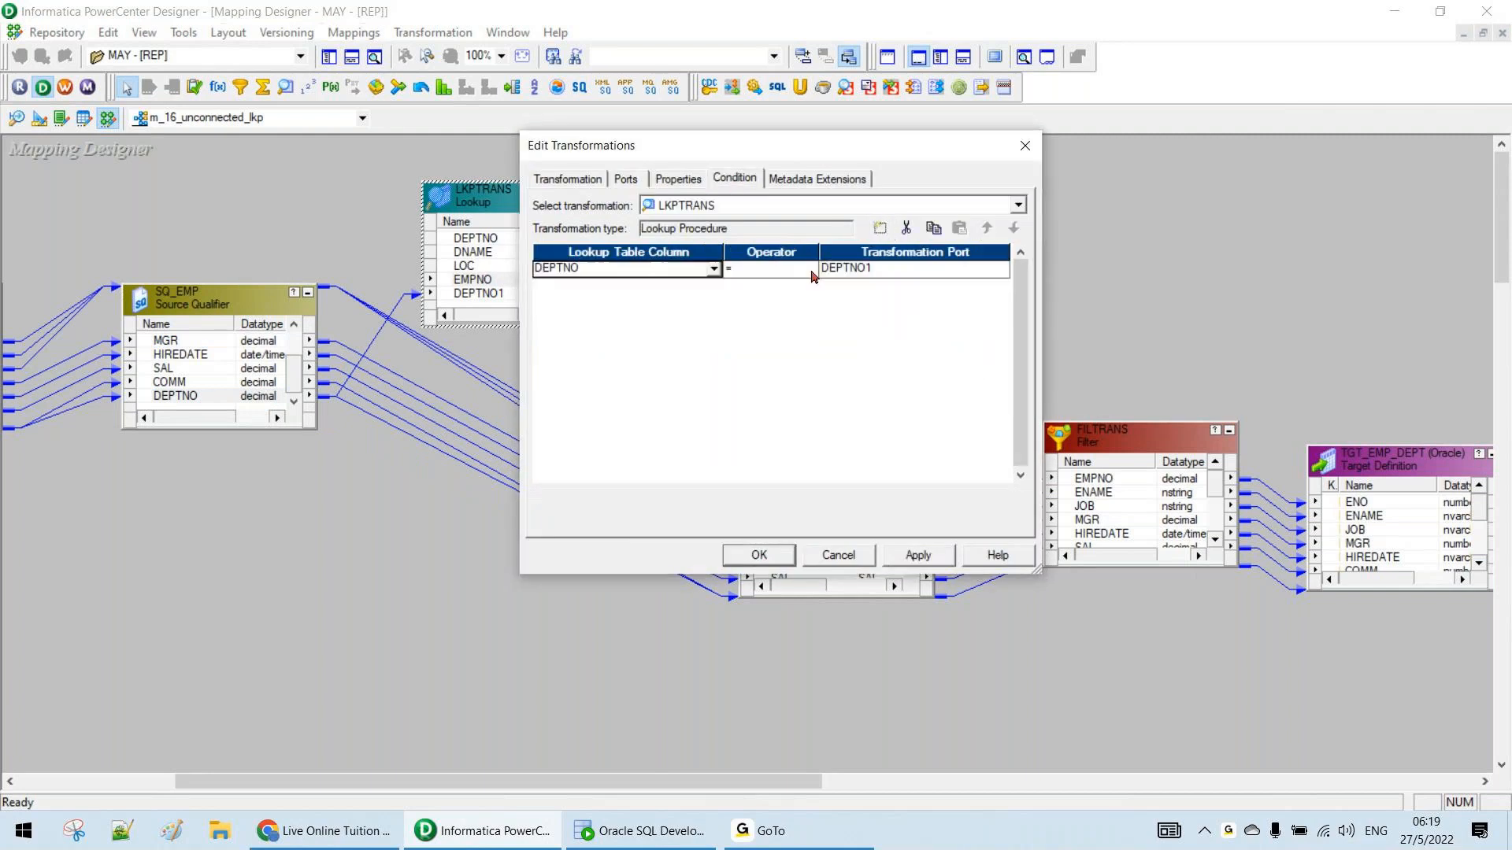
click(758, 556)
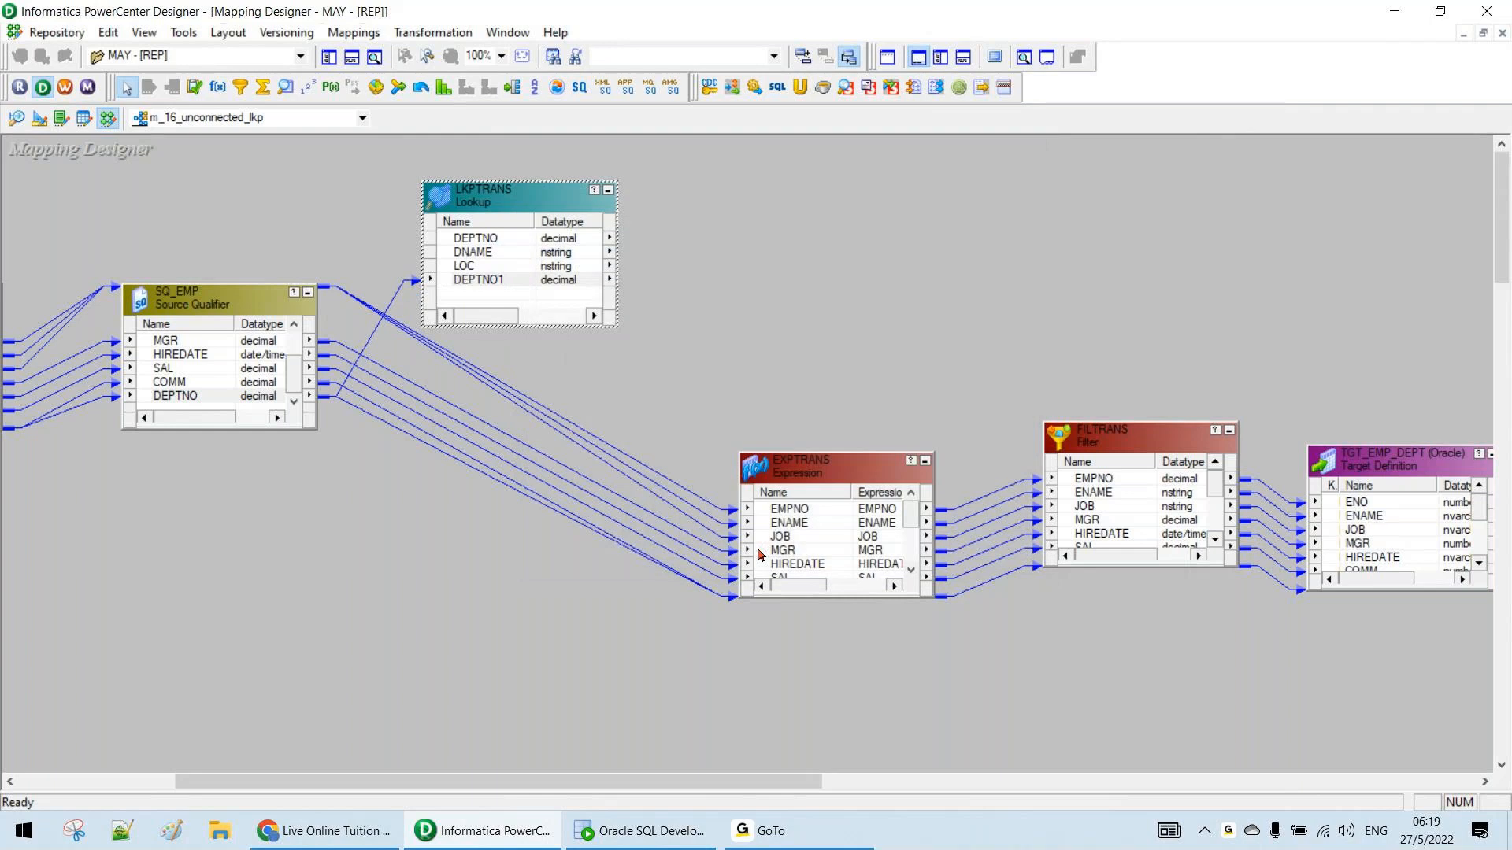
Move LKPTRANS slightly away from SQ_EMP and delete the DEPTNO link between them
drag(518, 191, 584, 181)
click(471, 272)
key(Delete)
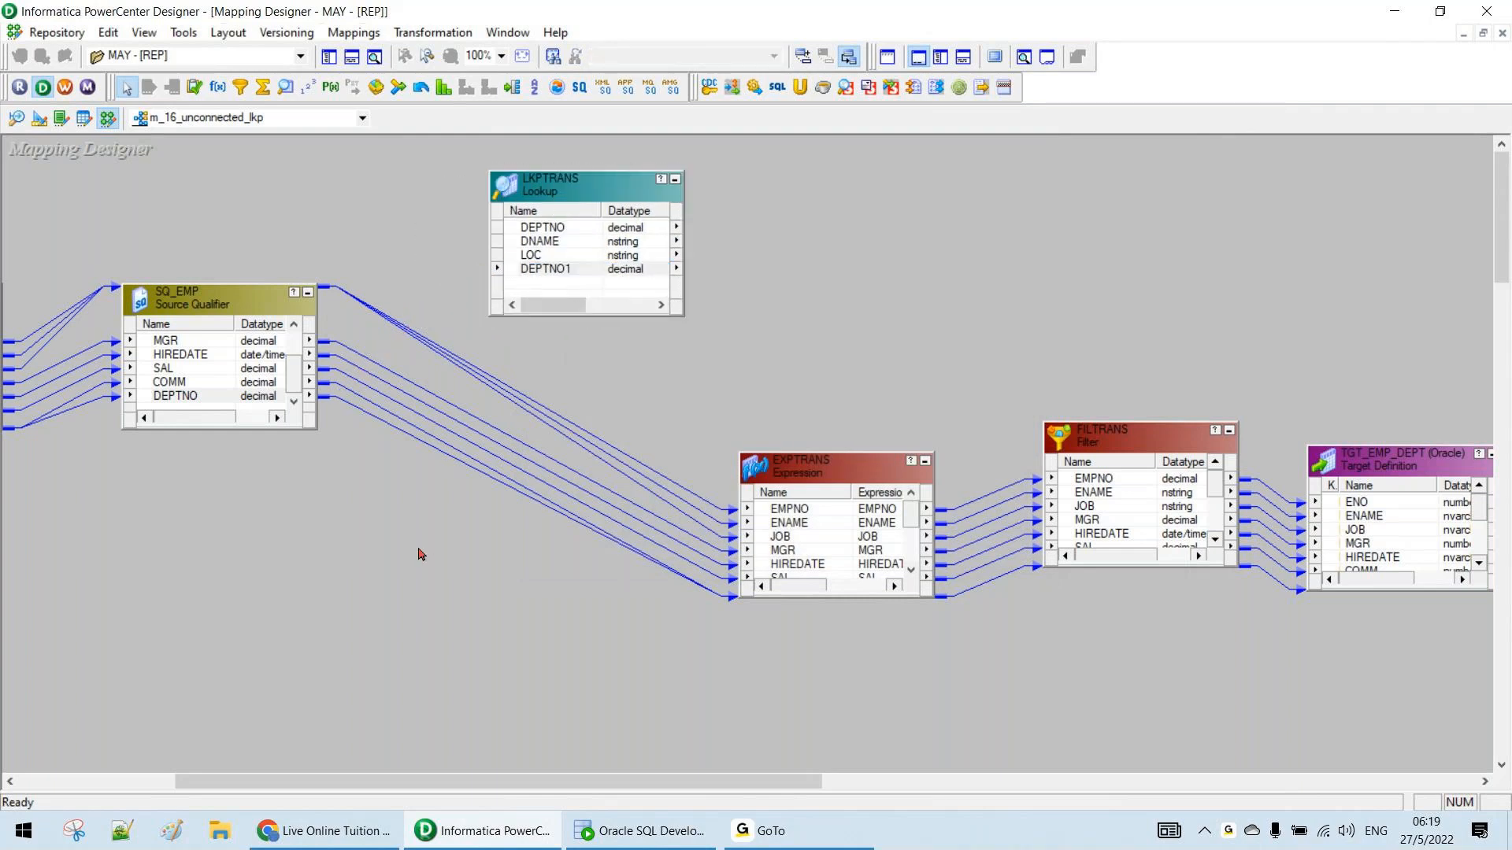
Arrange all mapping objects in expanded view, nudge LKPTRANS away from EMP, and enlarge EXPTRANS upward
right_click(819, 203)
click(894, 307)
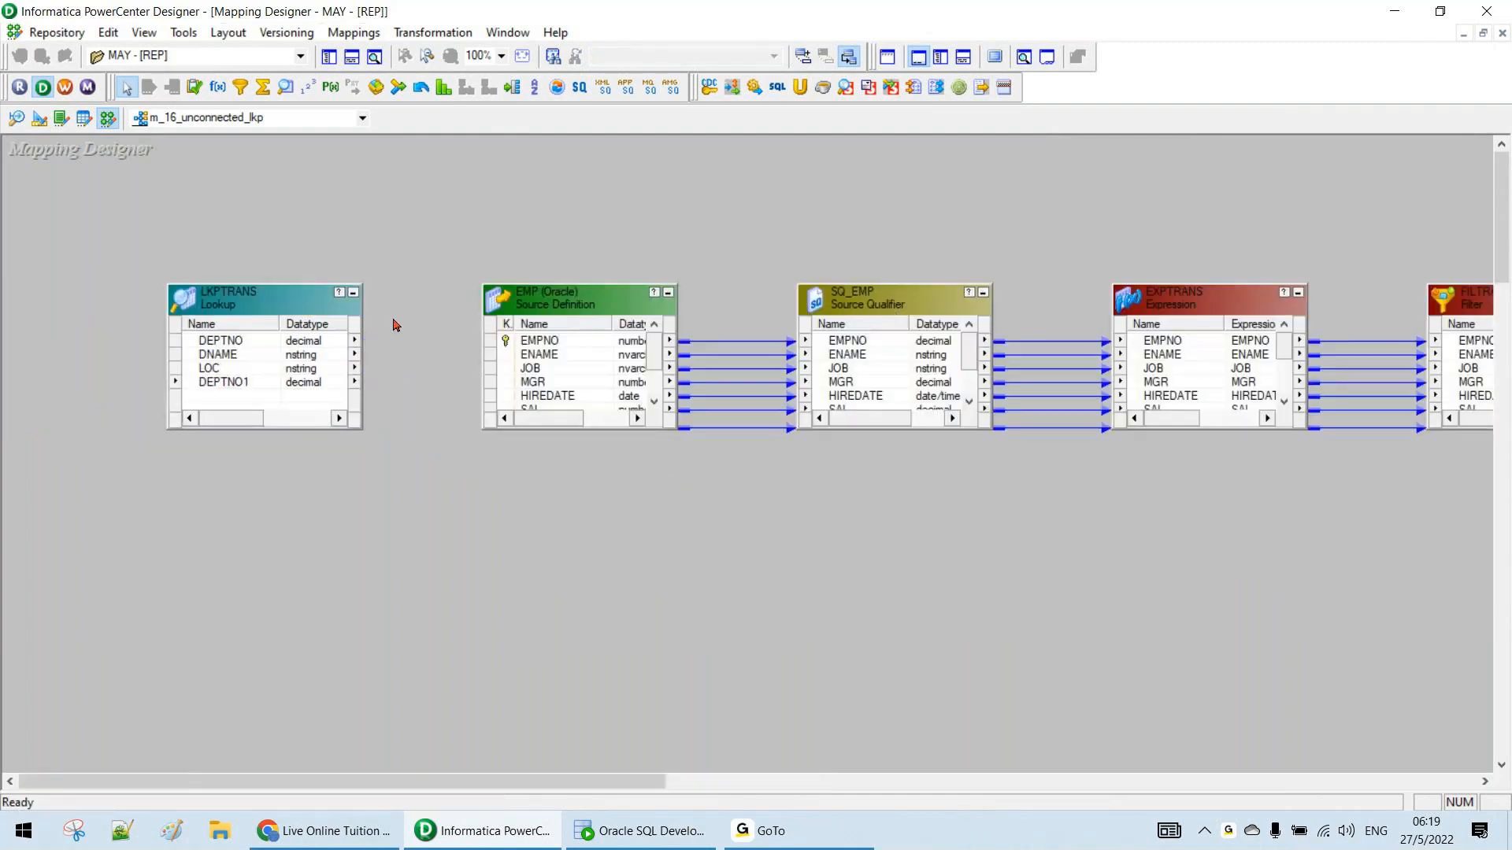
drag(281, 315, 235, 300)
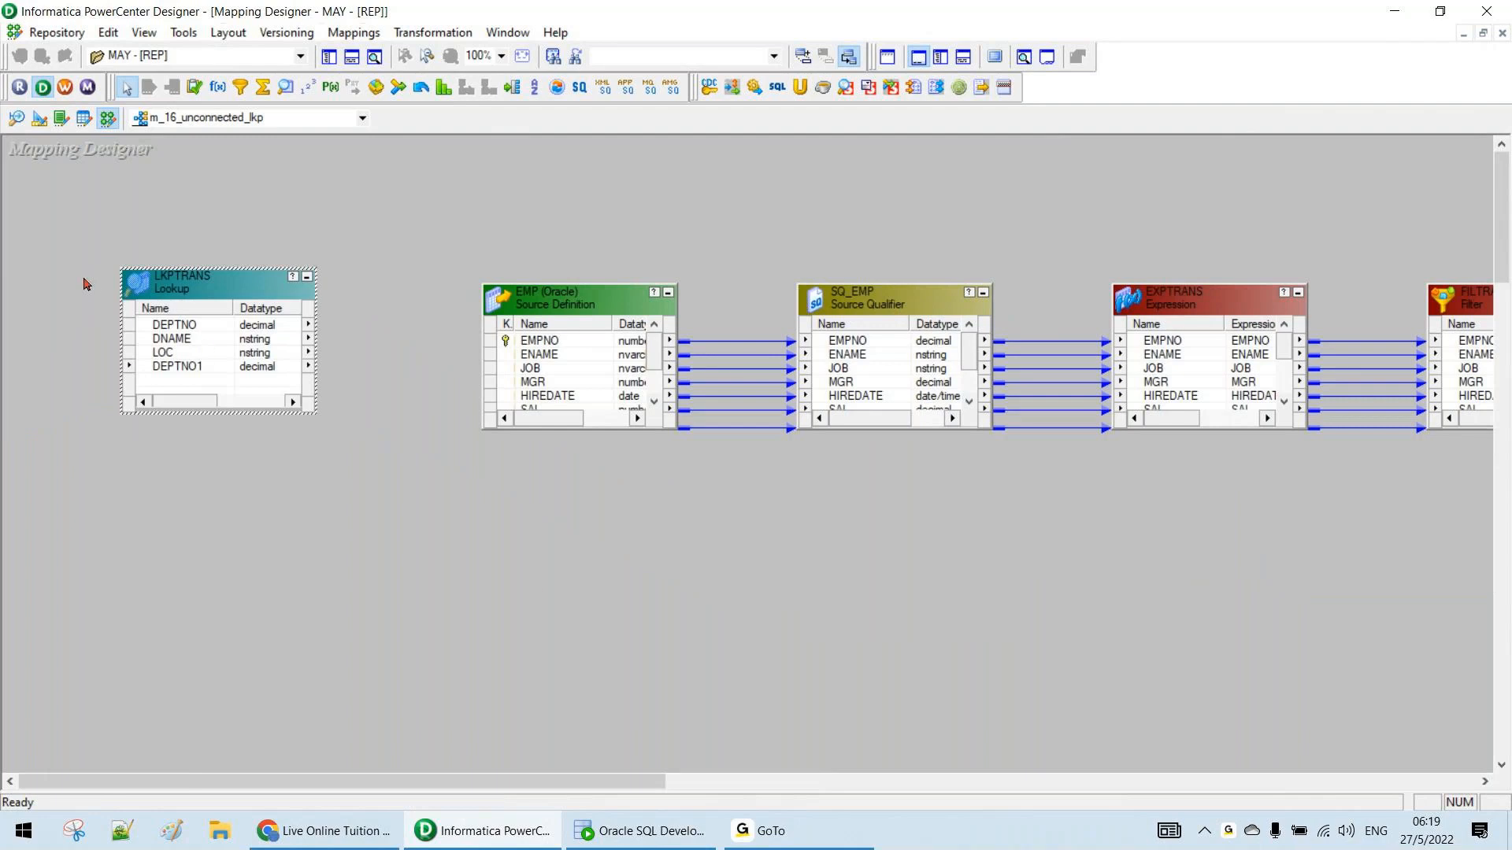
drag(122, 229, 298, 532)
drag(1182, 285, 1182, 256)
drag(607, 790, 546, 797)
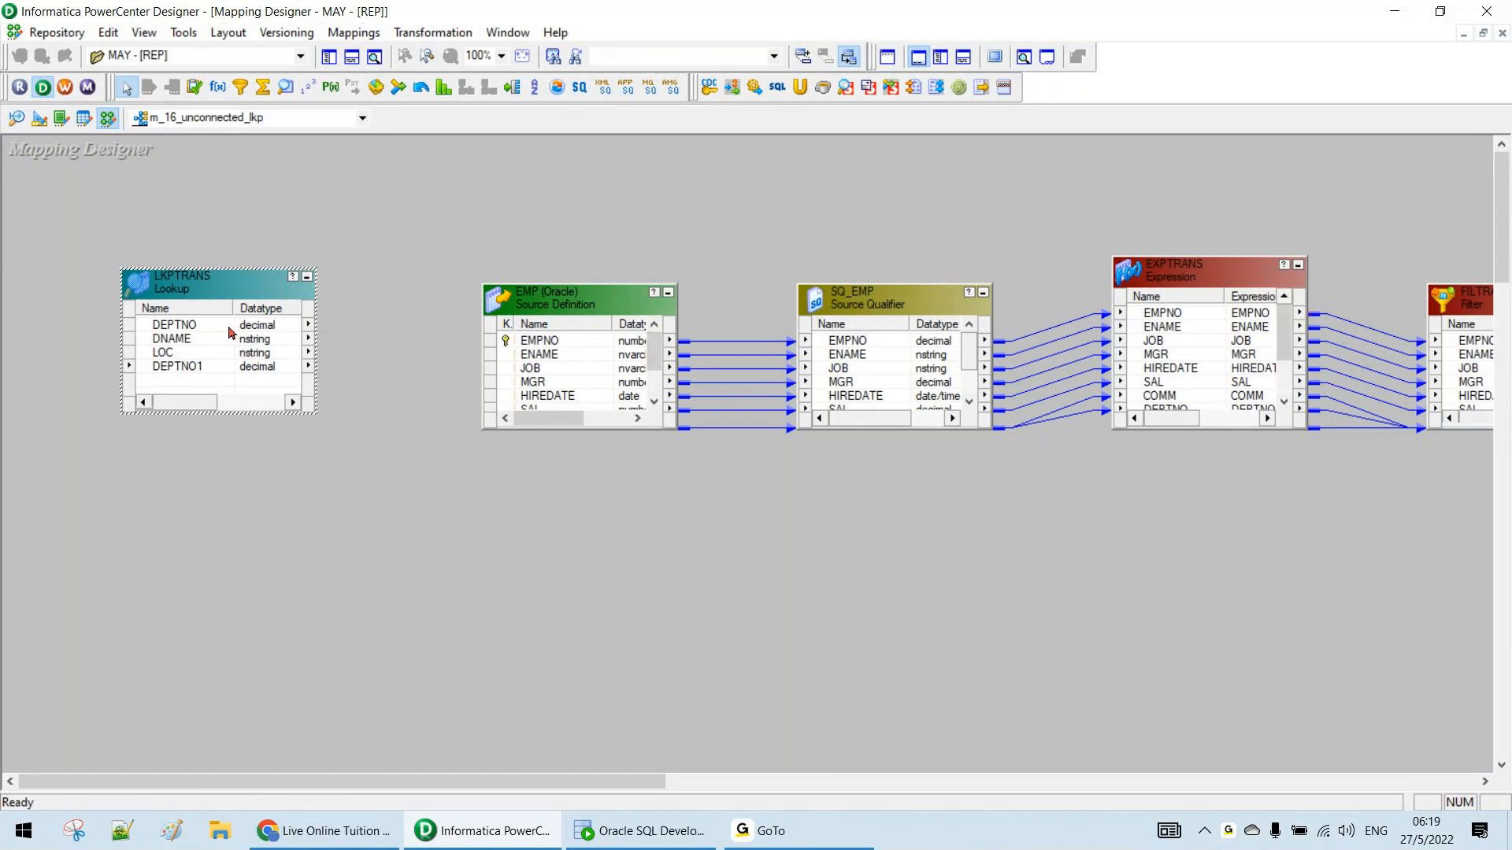
Place LKPTRANS below the flow and link its DEPTNO, DNAME and LOC ports into EXPTRANS as new ports
click(252, 326)
click(250, 337)
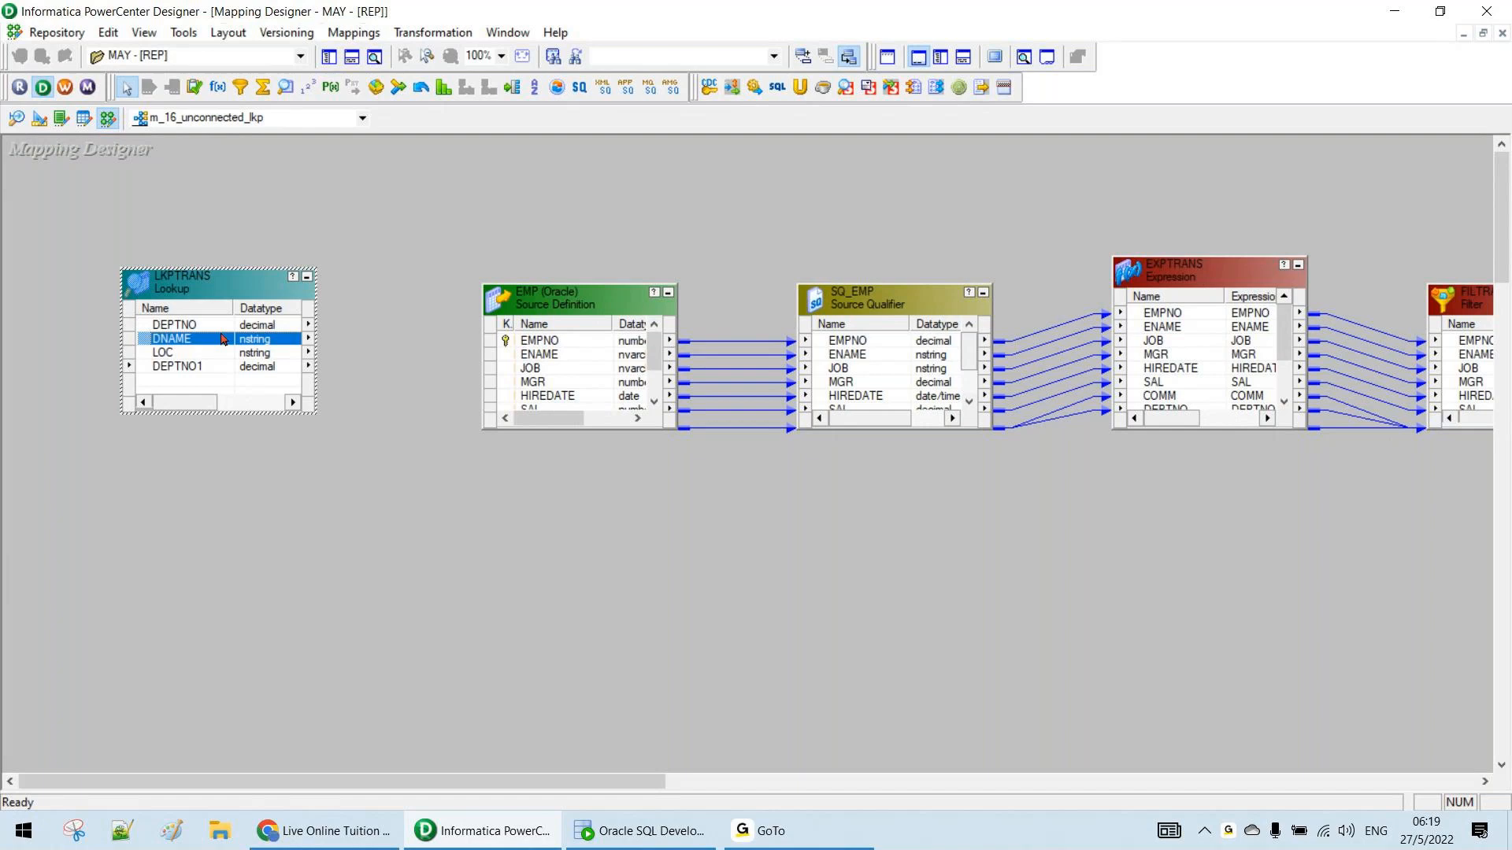
click(221, 329)
drag(217, 305, 1182, 426)
shift+click(1037, 612)
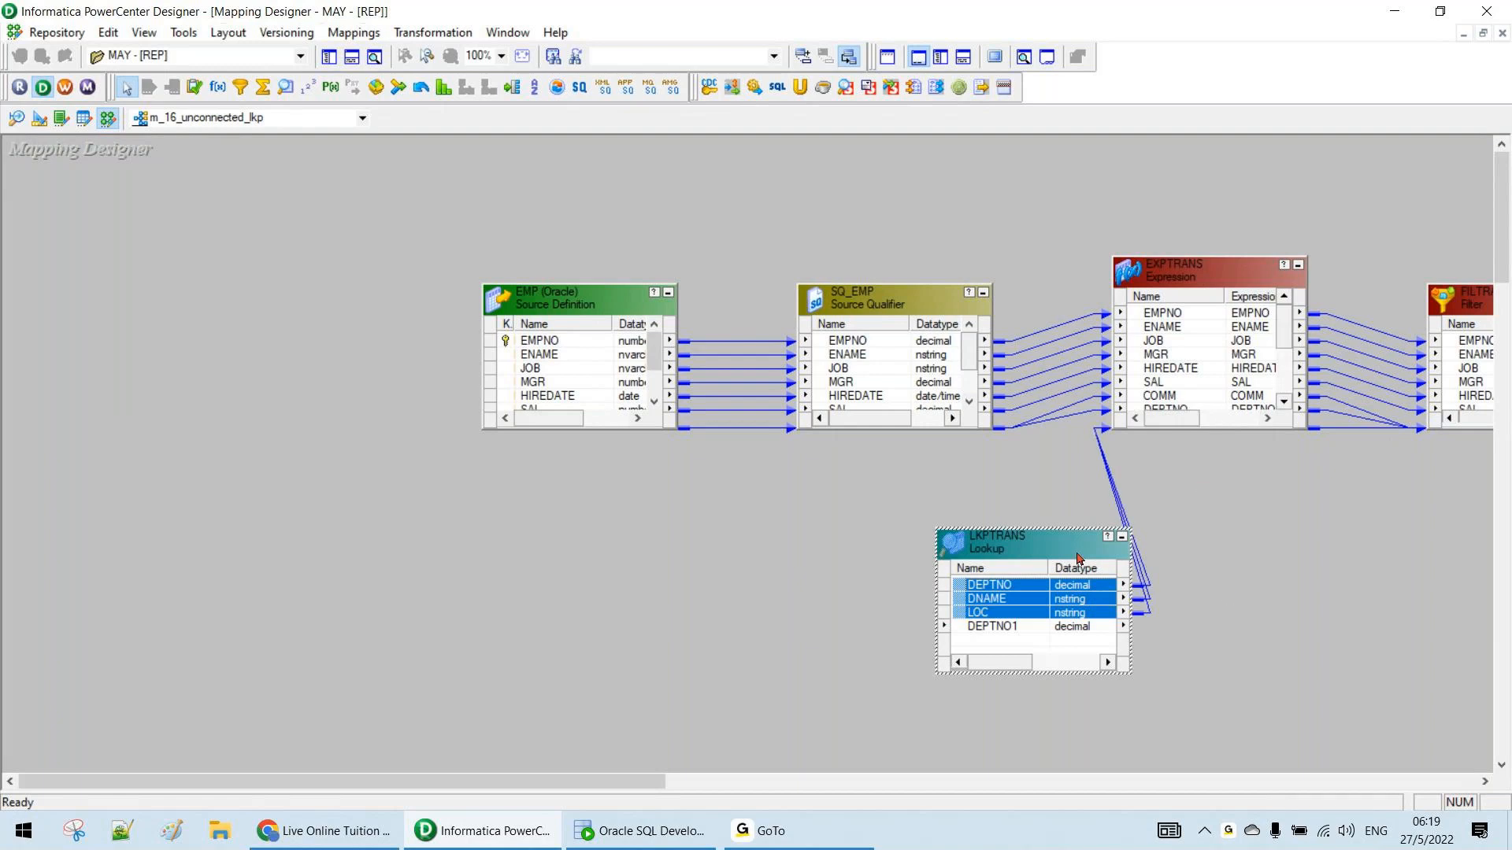
Shift LKPTRANS beneath SQ_EMP and delete its three links to EXPTRANS
drag(1034, 555, 846, 553)
click(1031, 510)
key(Delete)
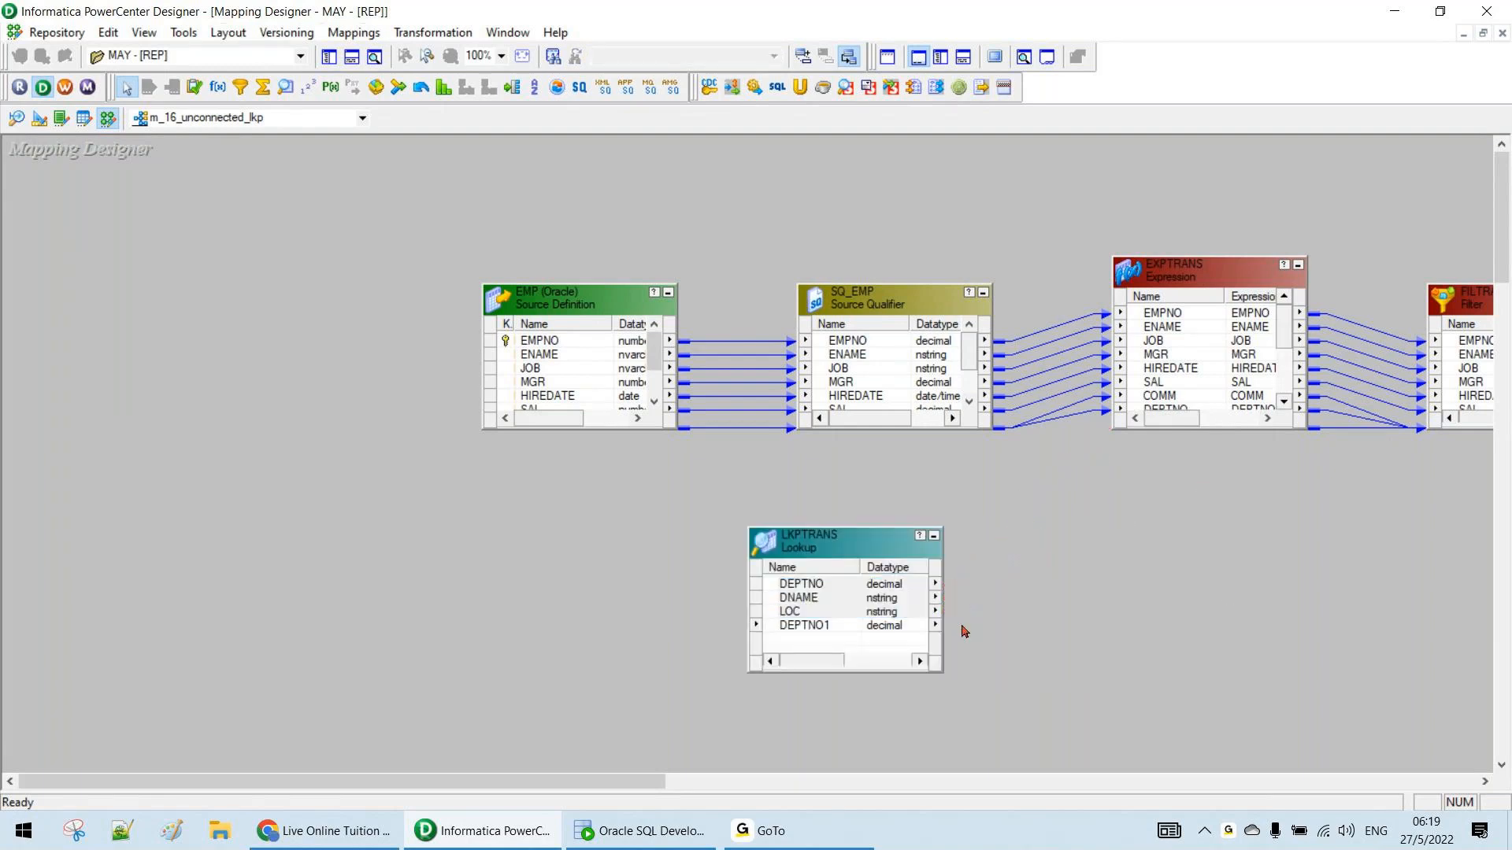
Rename the LKPTRANS transformation as unlkp_dept
click(845, 555)
double_click(845, 556)
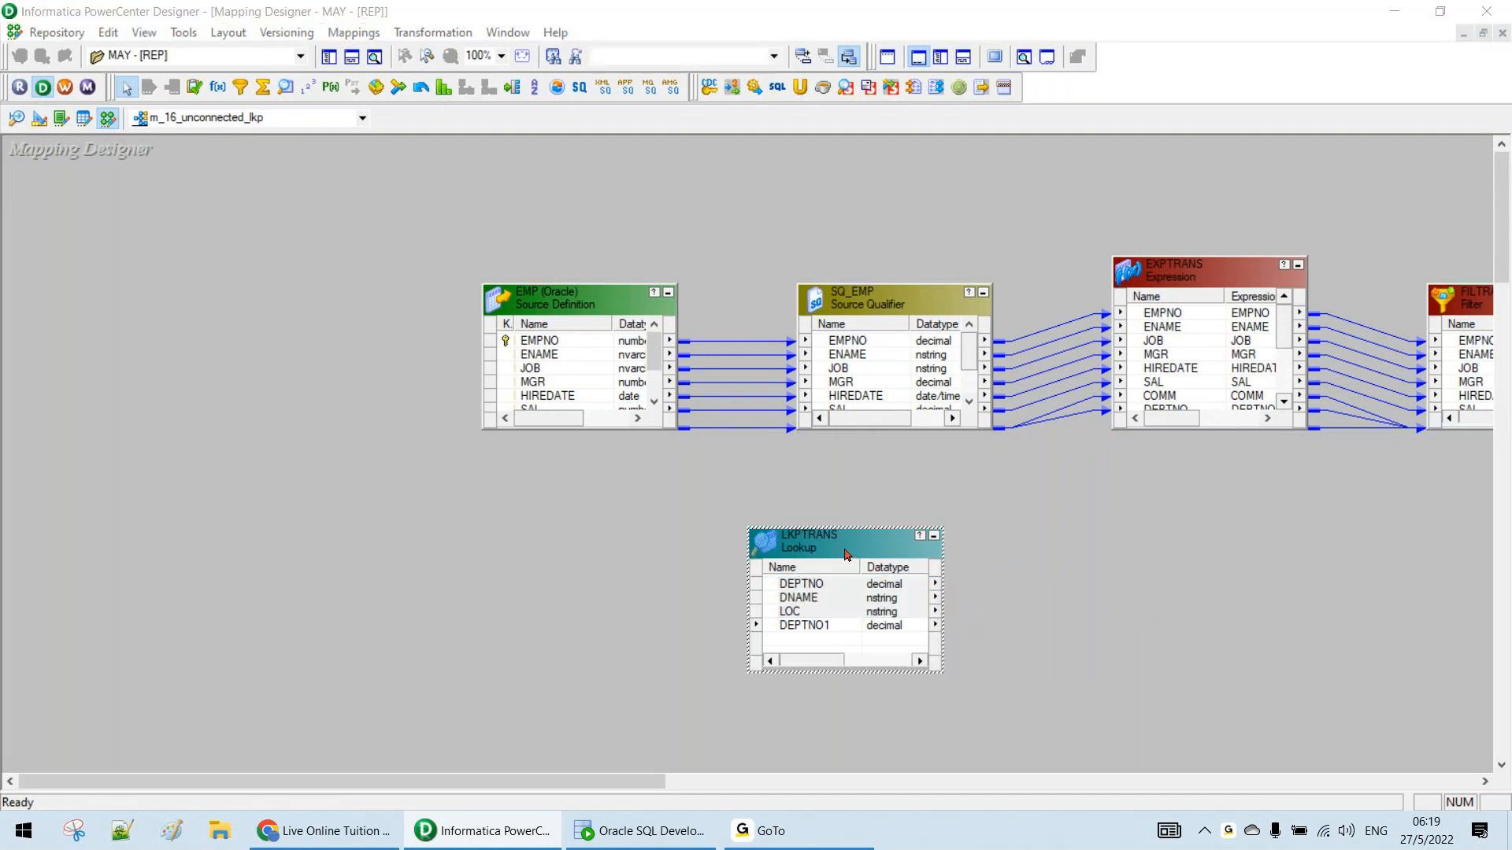
click(998, 205)
text(unl)
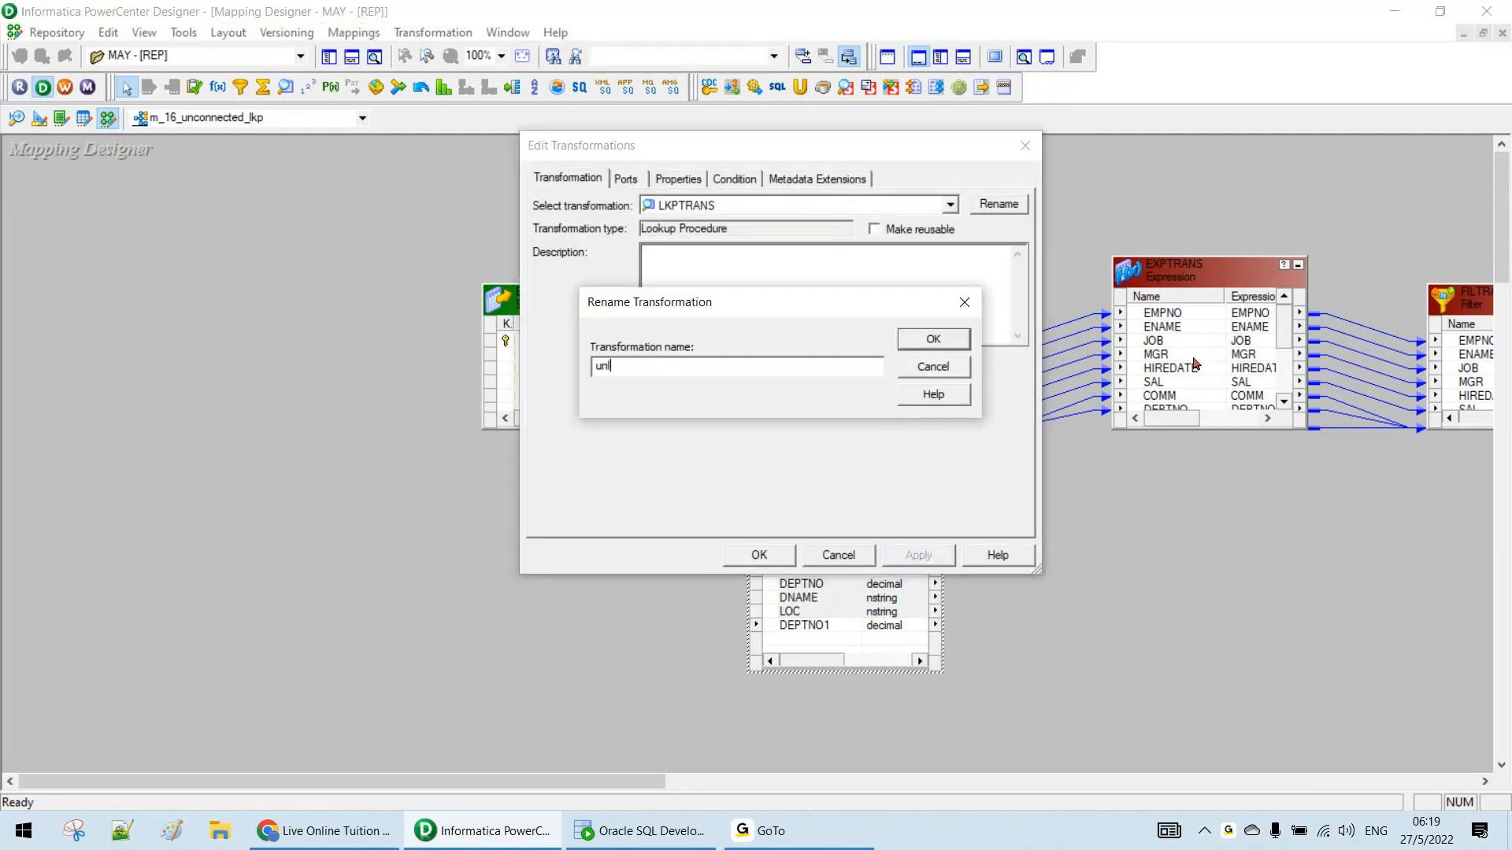
text(kp_dept)
click(934, 339)
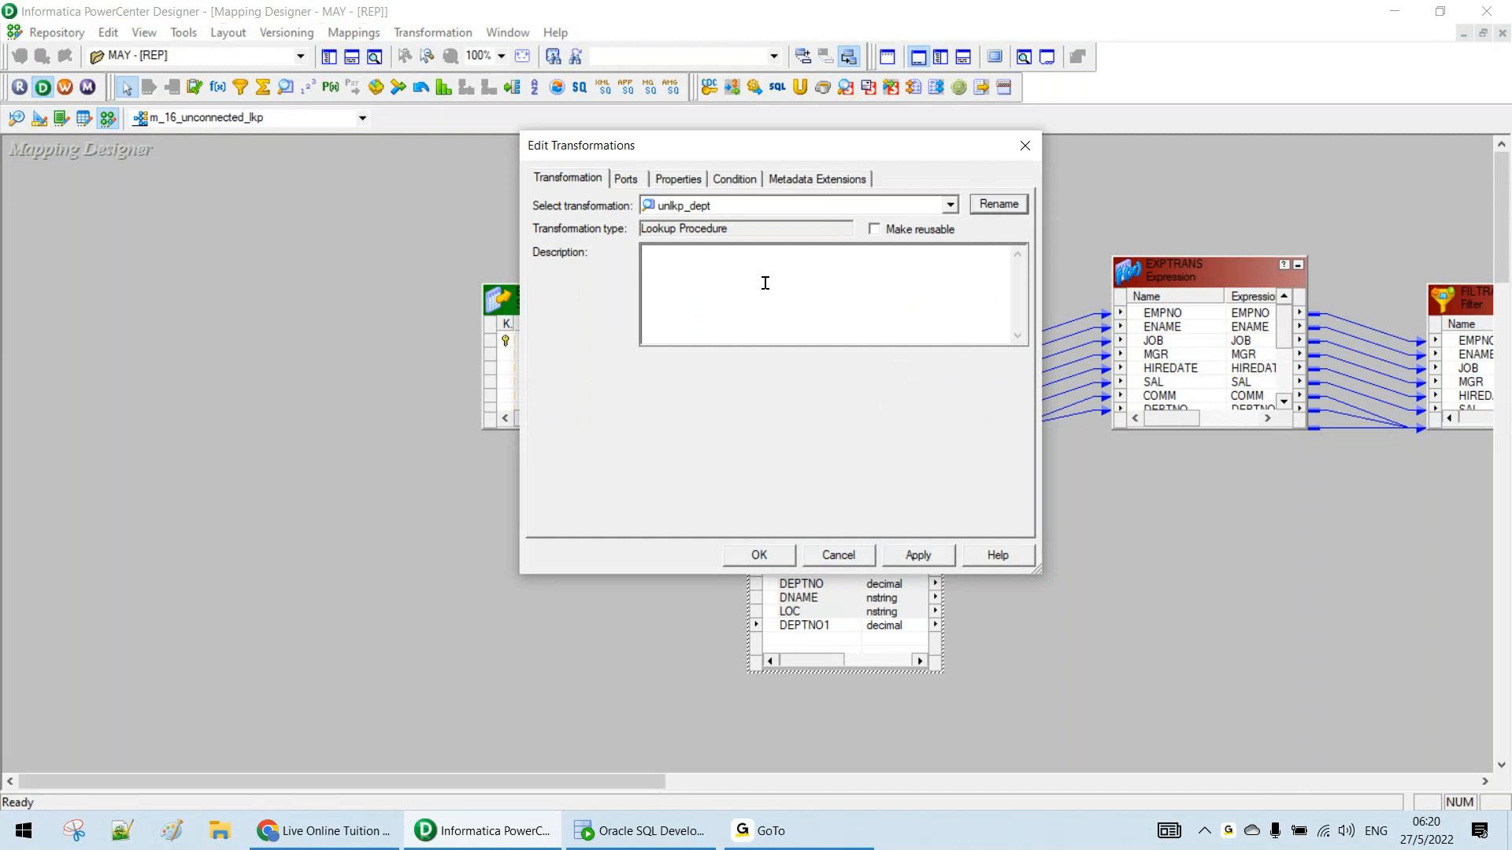
Examine the input, output, lookup and return flags of the unlkp_dept ports and accept the transformation edits
click(626, 179)
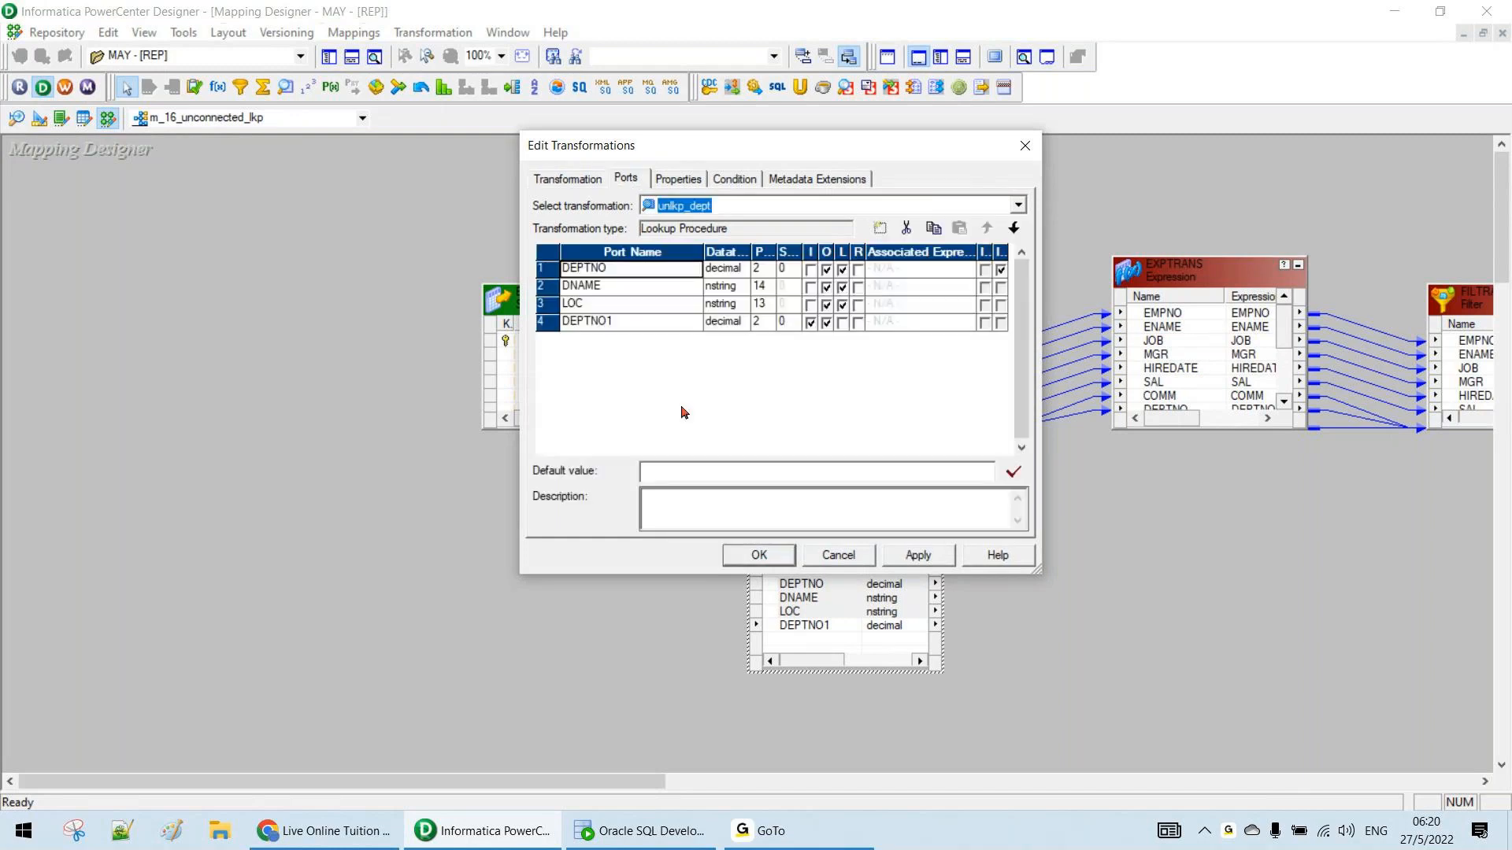
click(868, 254)
mouse_move(868, 253)
mouse_down()
mouse_move(886, 254)
mouse_move(840, 253)
mouse_up()
click(651, 328)
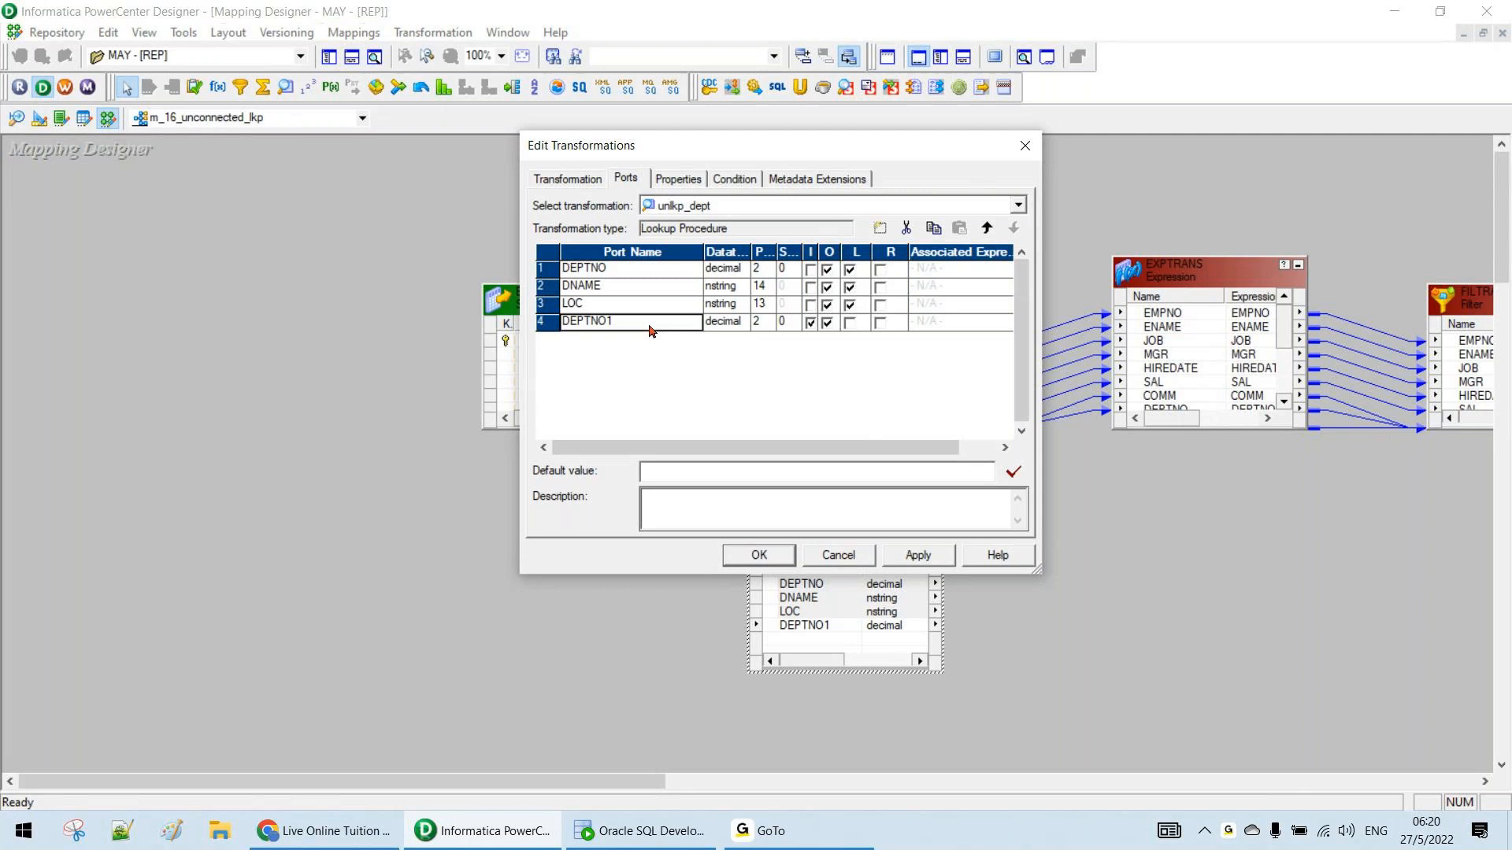
drag(862, 146, 596, 260)
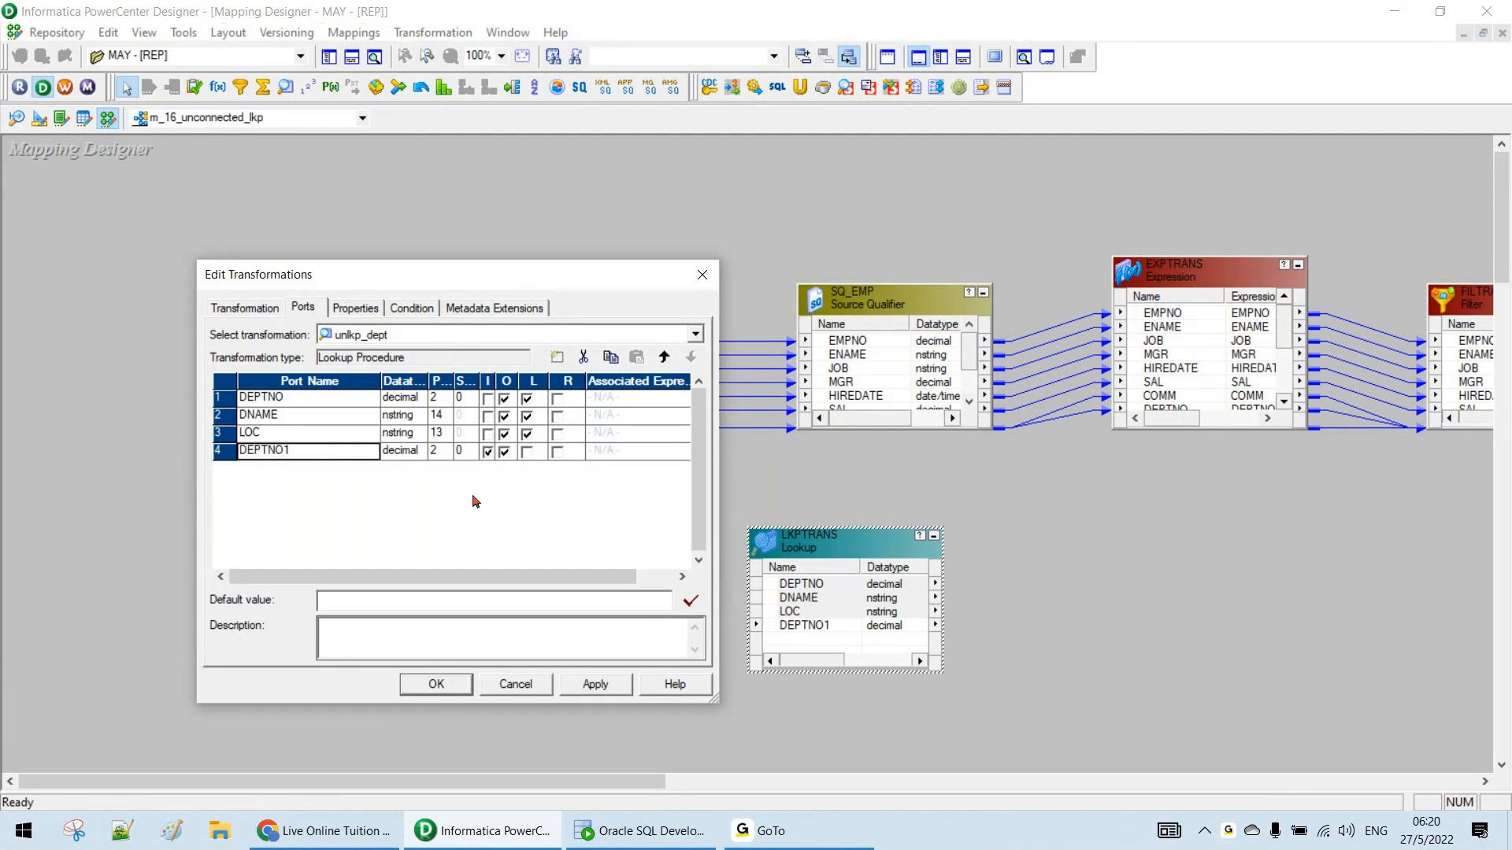
drag(225, 399, 227, 433)
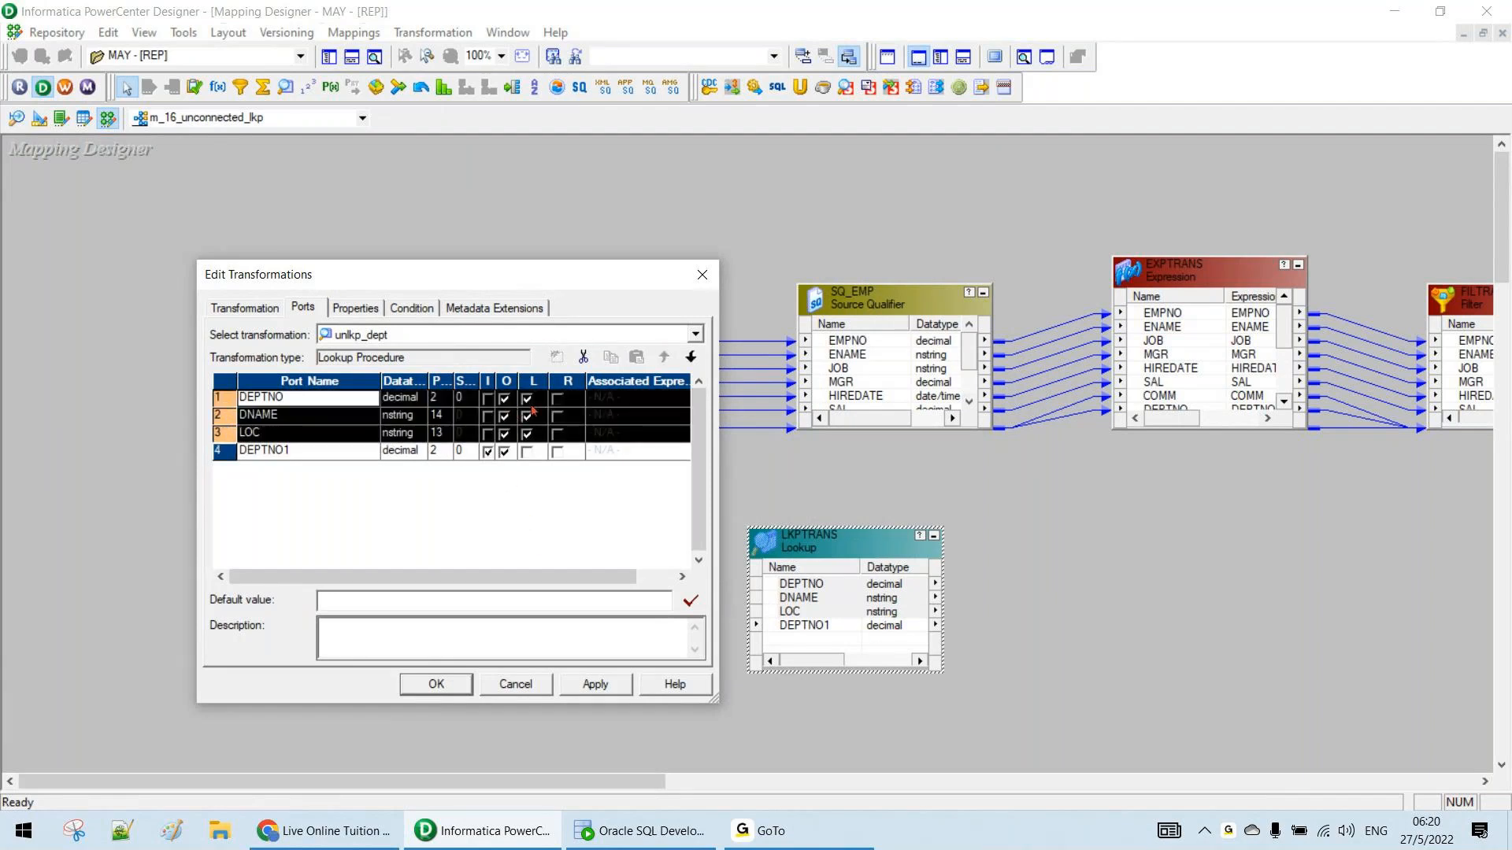
click(352, 423)
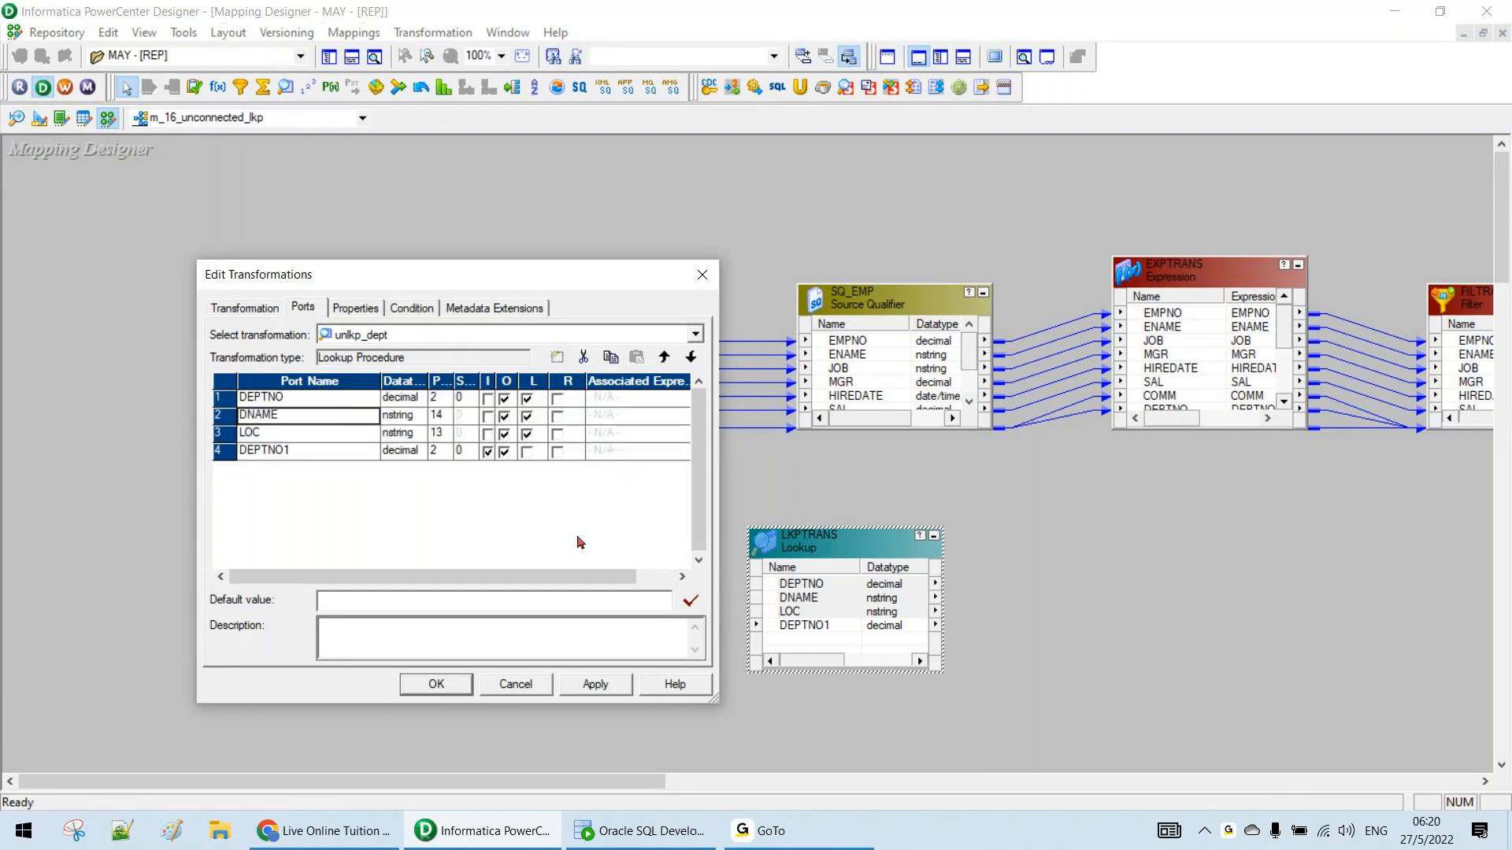
click(436, 684)
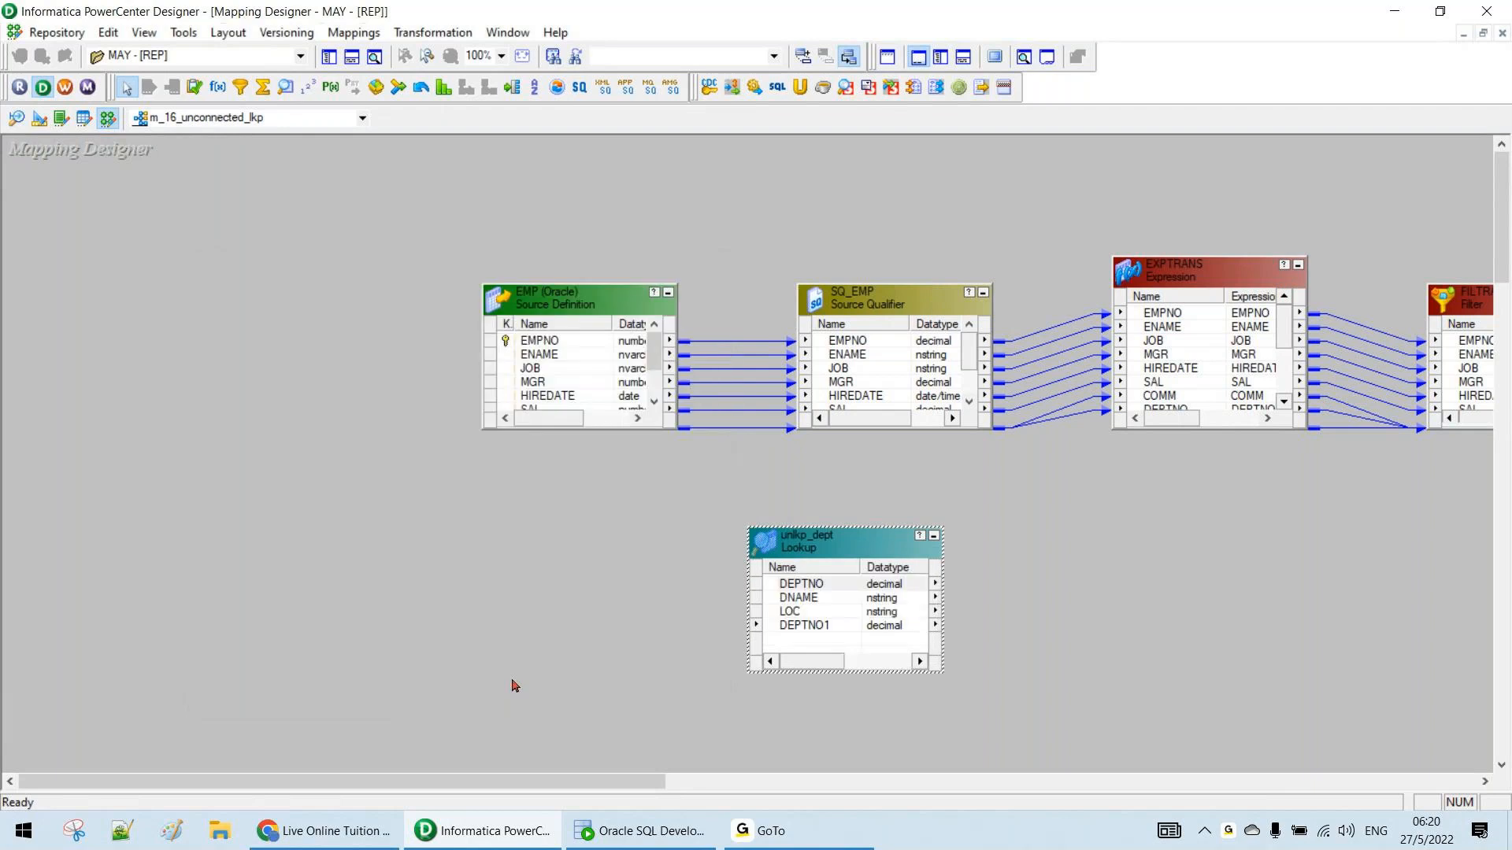
Enlarge EXPTRANS upward, and try linking the lookup's DEPTNO to its DEPTNO1 port before removing that link
drag(1251, 258, 1273, 174)
drag(898, 584, 1168, 341)
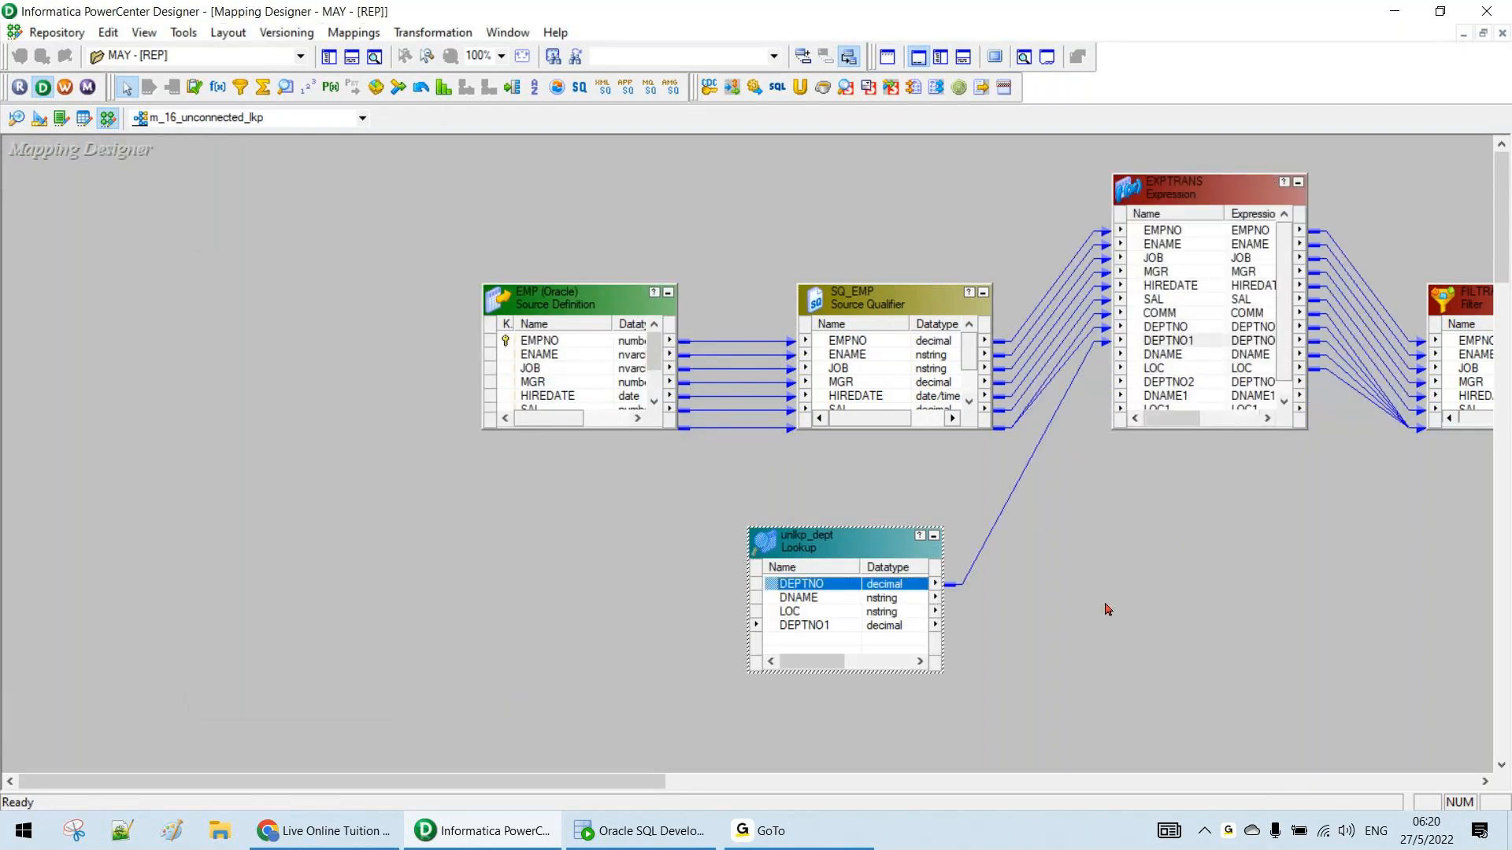
click(1023, 476)
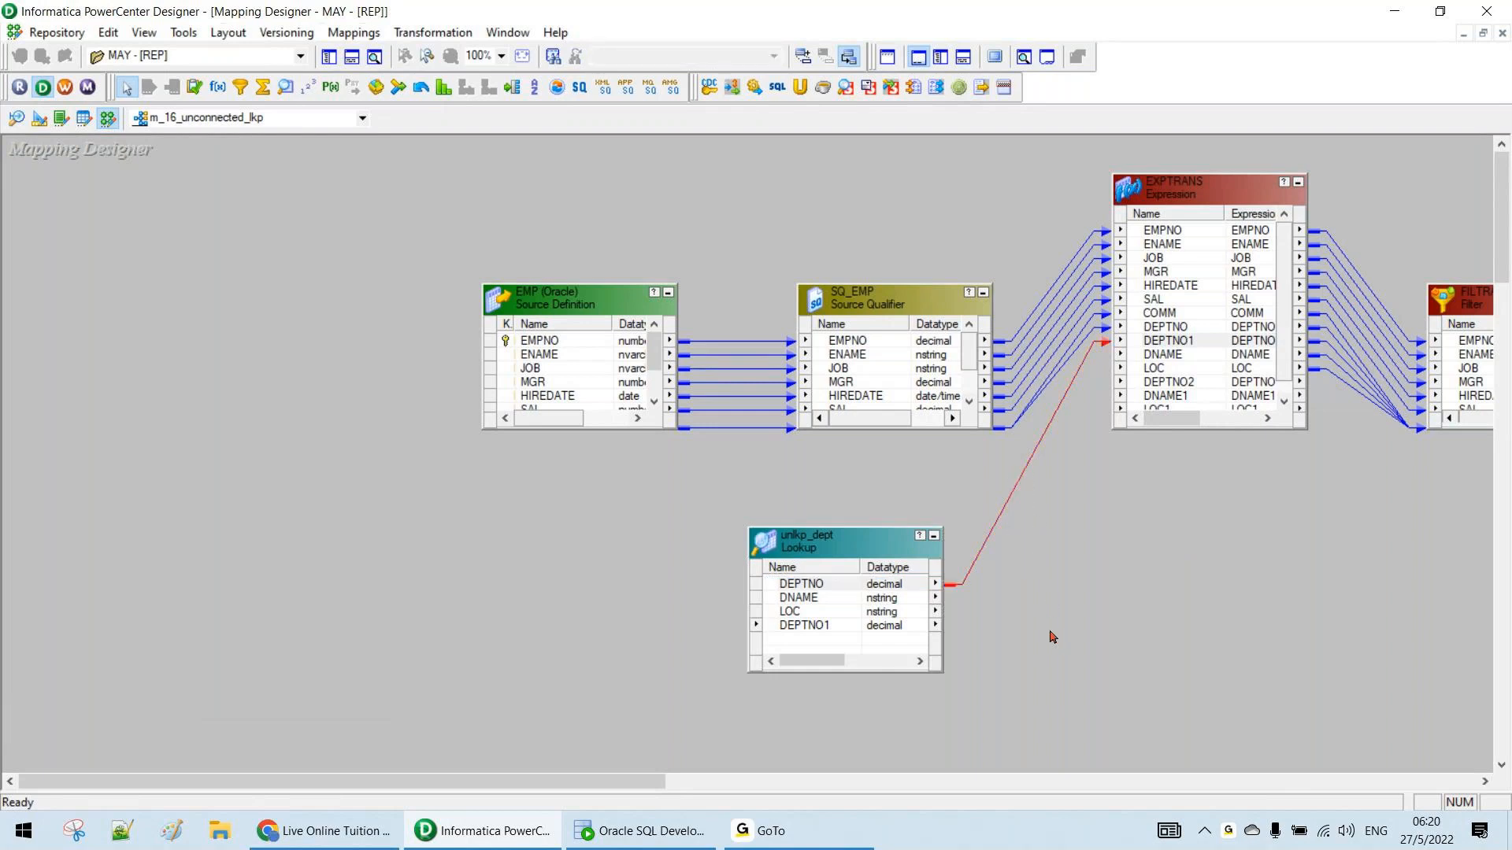
key(Delete)
Set LOC as the return port of unlkp_dept after trying DNAME, and apply the port changes
click(811, 545)
double_click(811, 545)
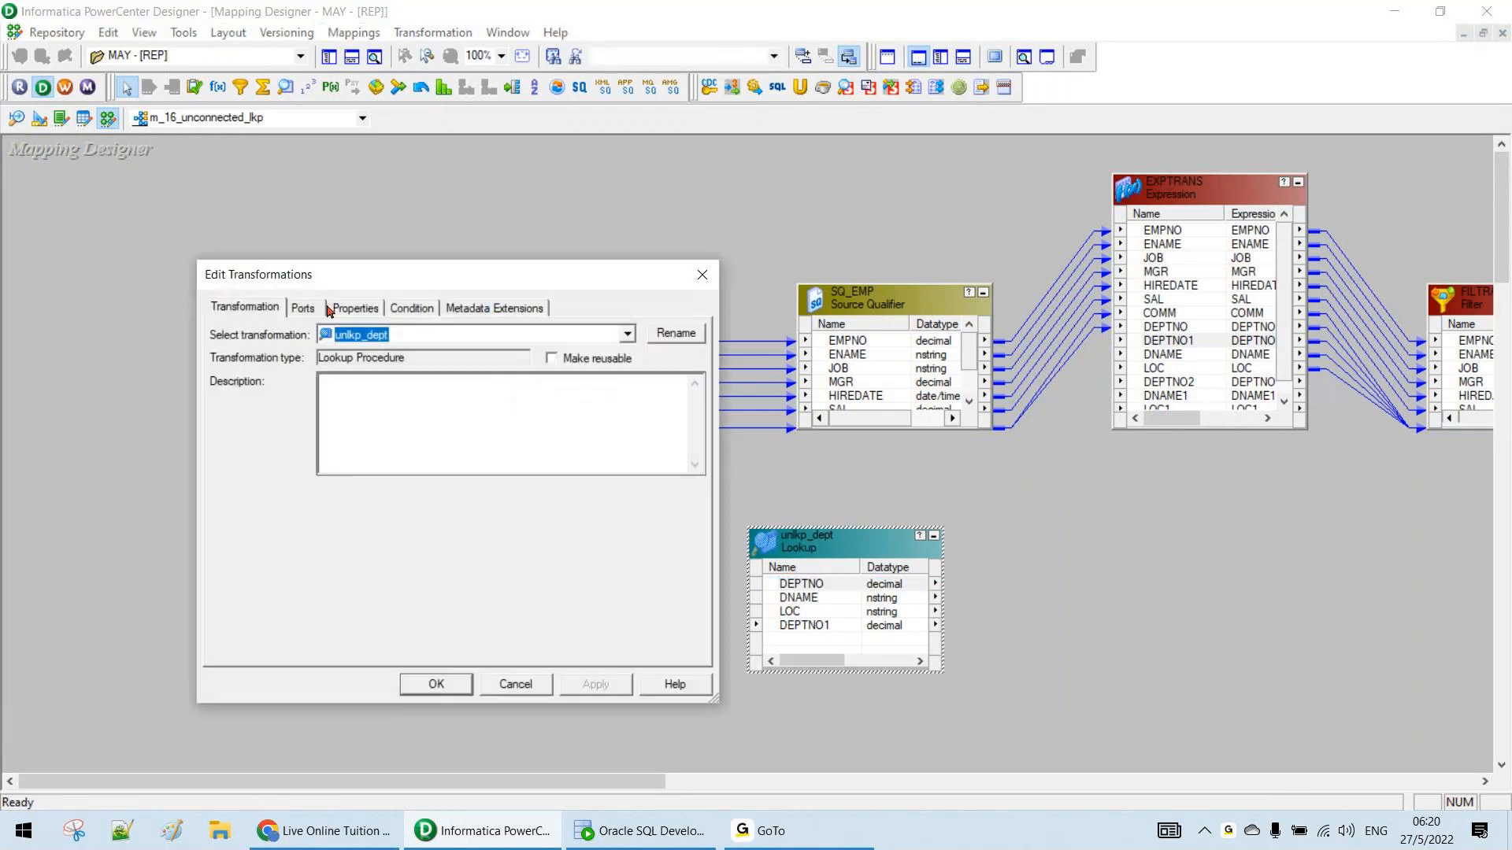
click(303, 307)
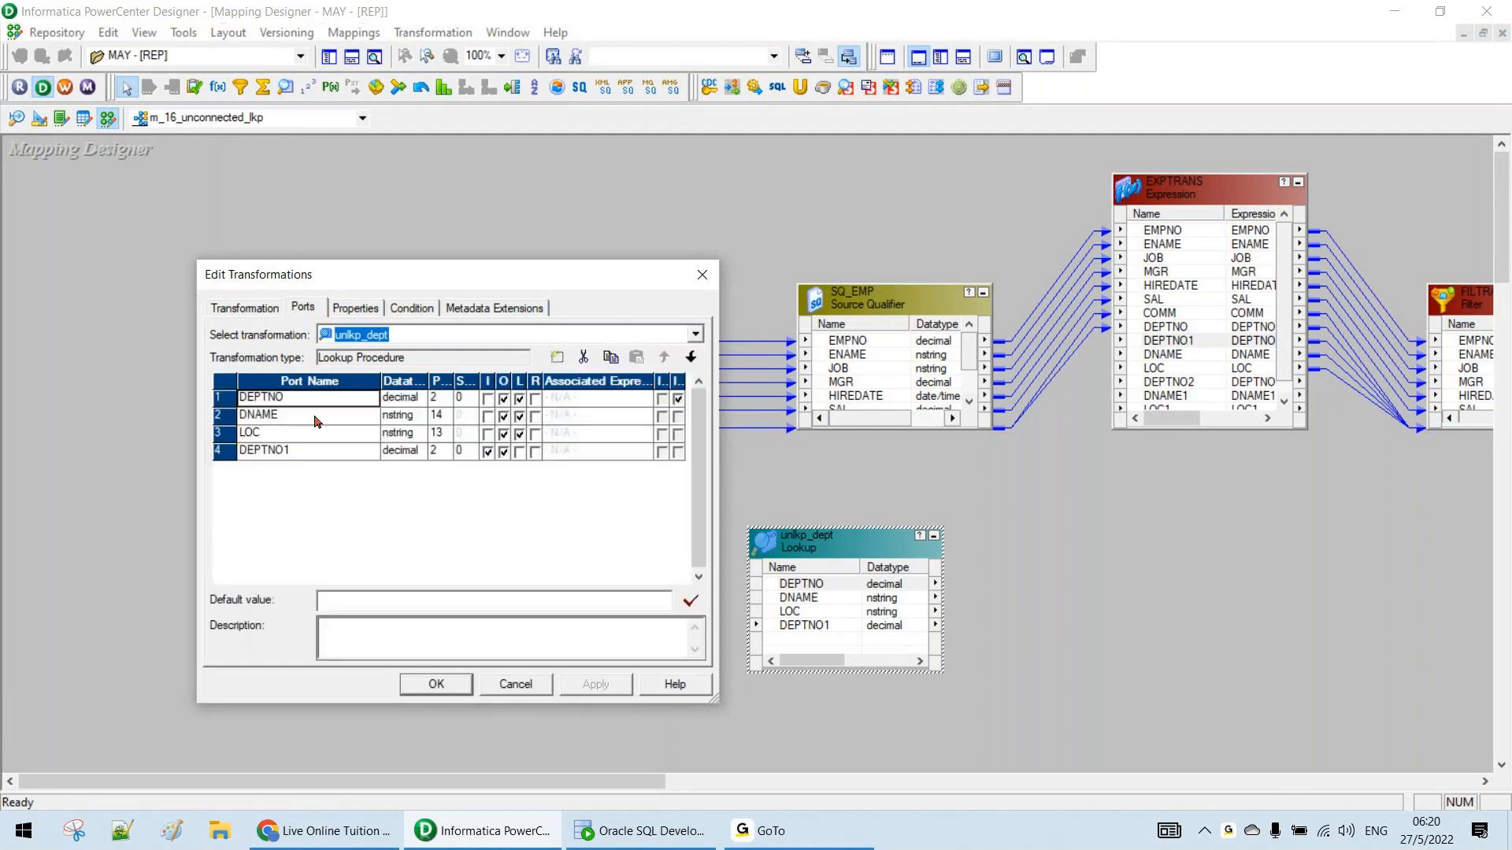
click(325, 456)
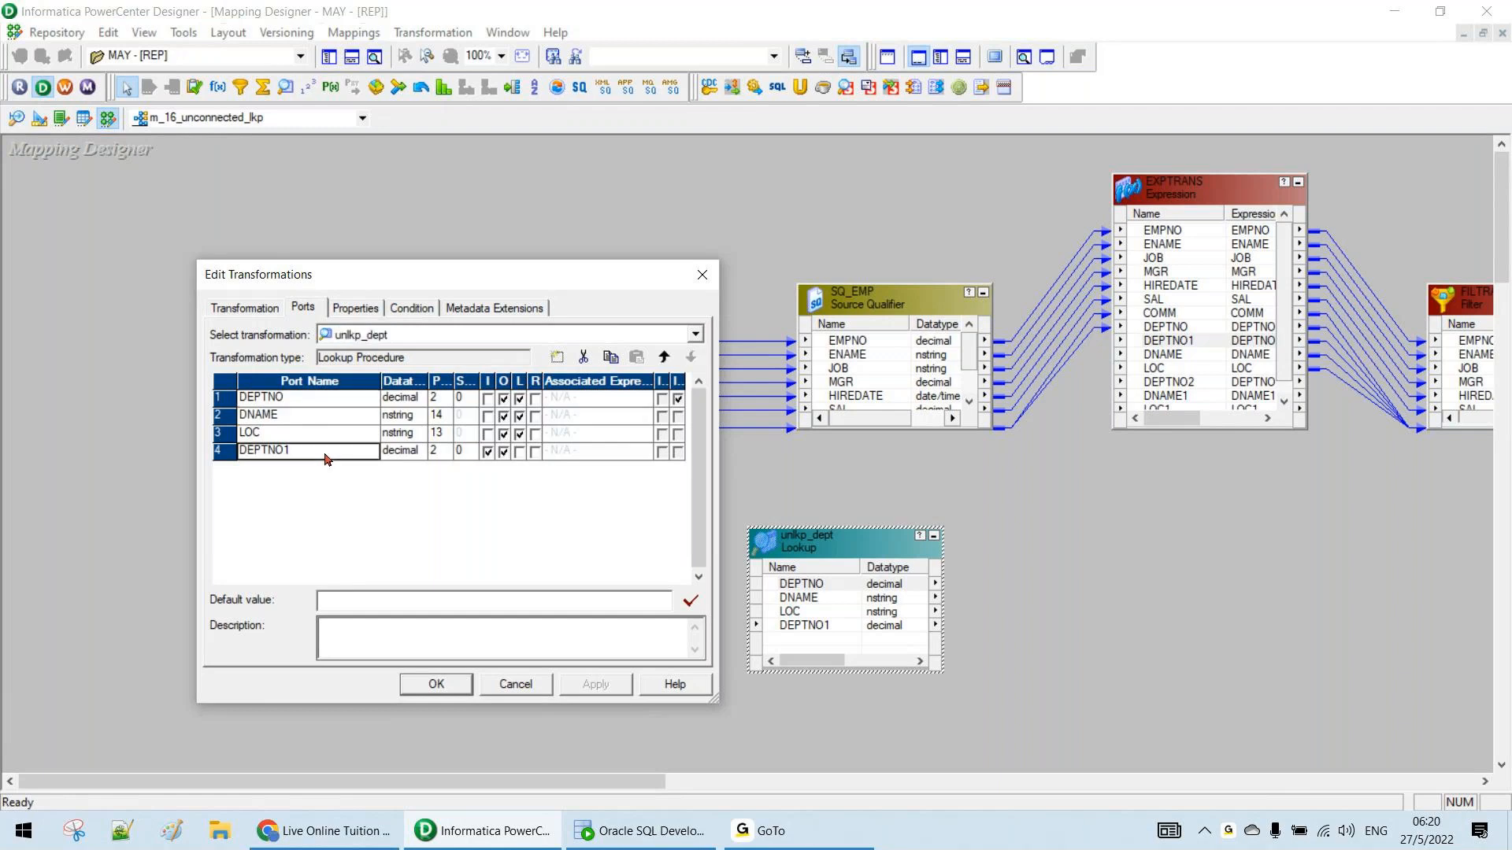
click(536, 433)
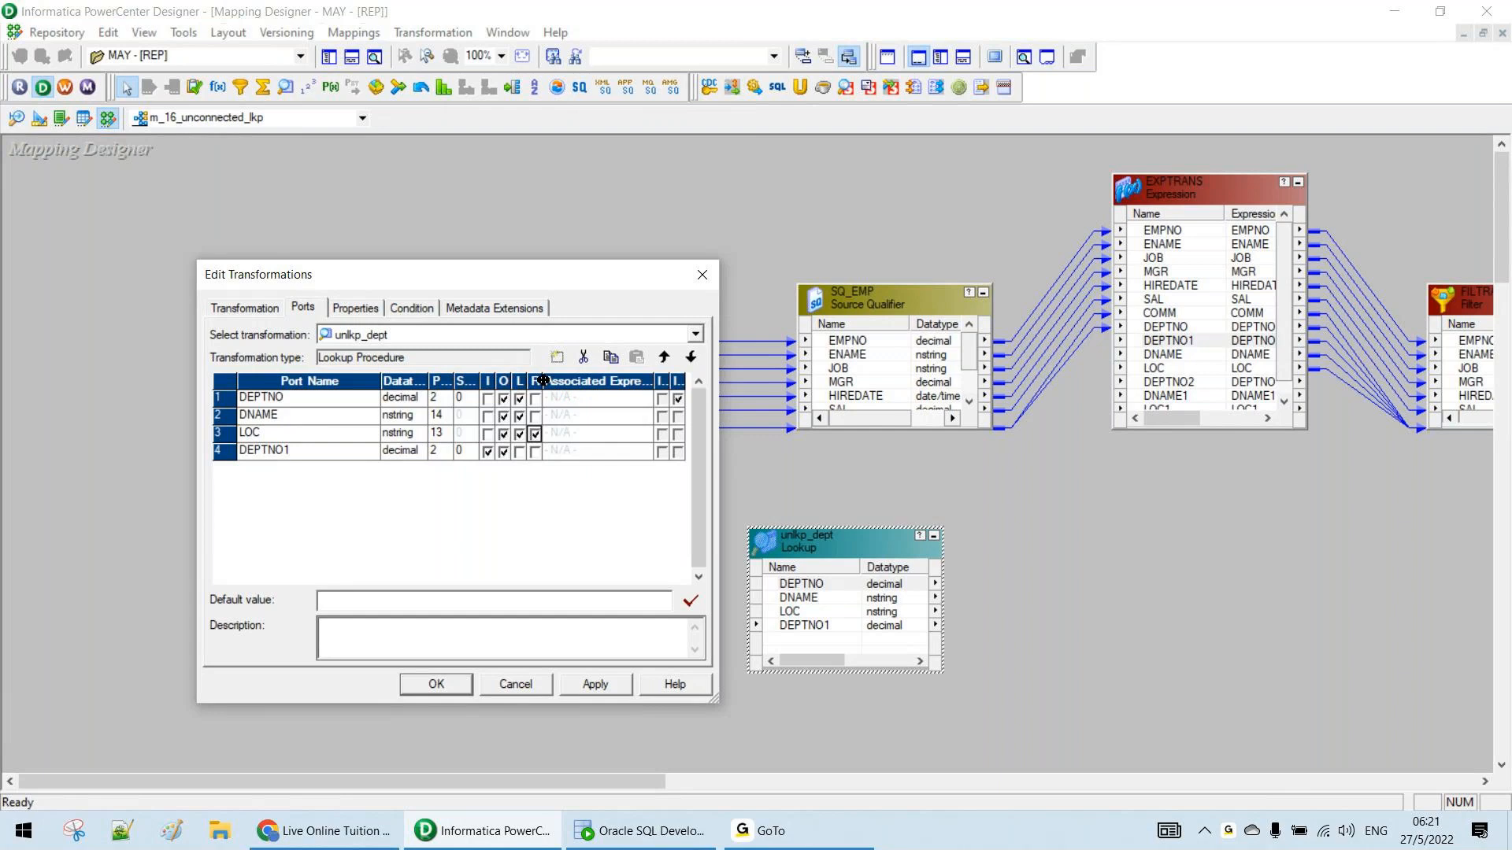
drag(543, 381, 554, 381)
click(537, 418)
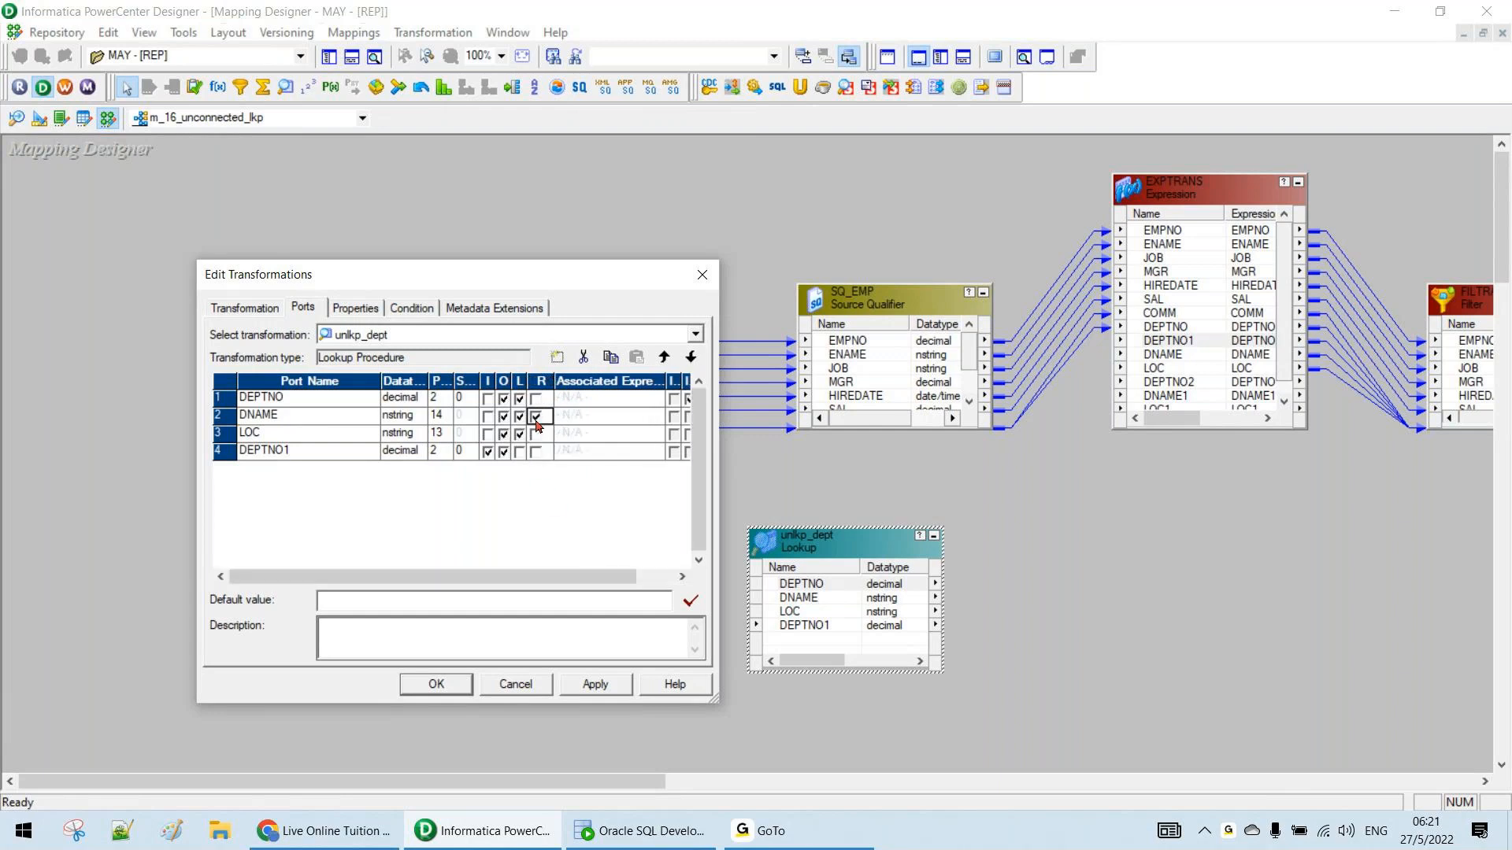
click(537, 437)
click(539, 423)
click(537, 442)
click(536, 434)
click(594, 692)
click(438, 684)
Copy the DEPTNO, DNAME and LOC ports from unlkp_dept into EXPTRANS and delete the links this creates
click(826, 589)
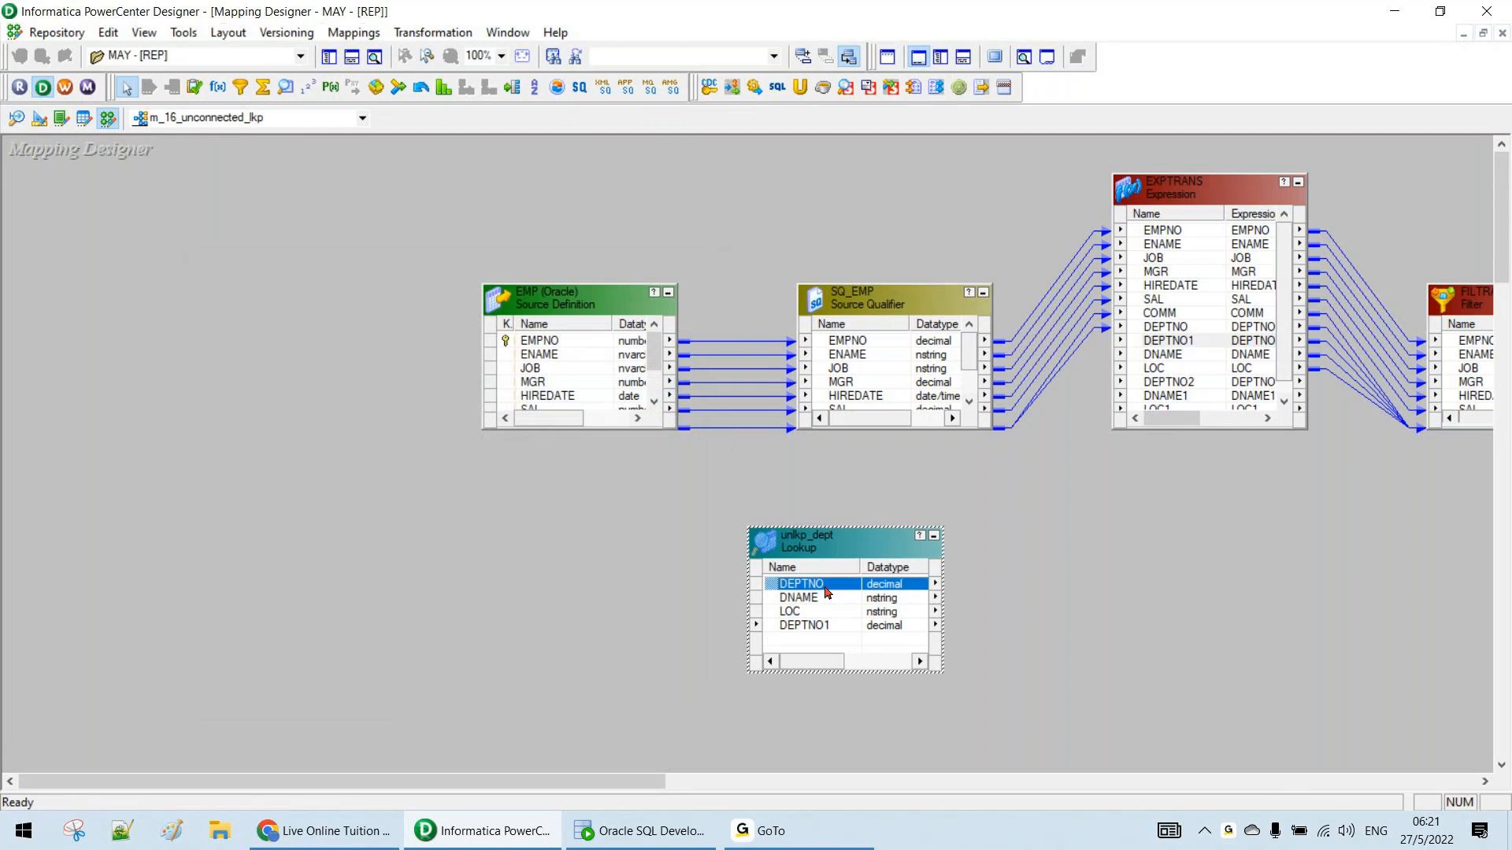
shift+click(830, 611)
drag(892, 590, 1158, 425)
click(1218, 318)
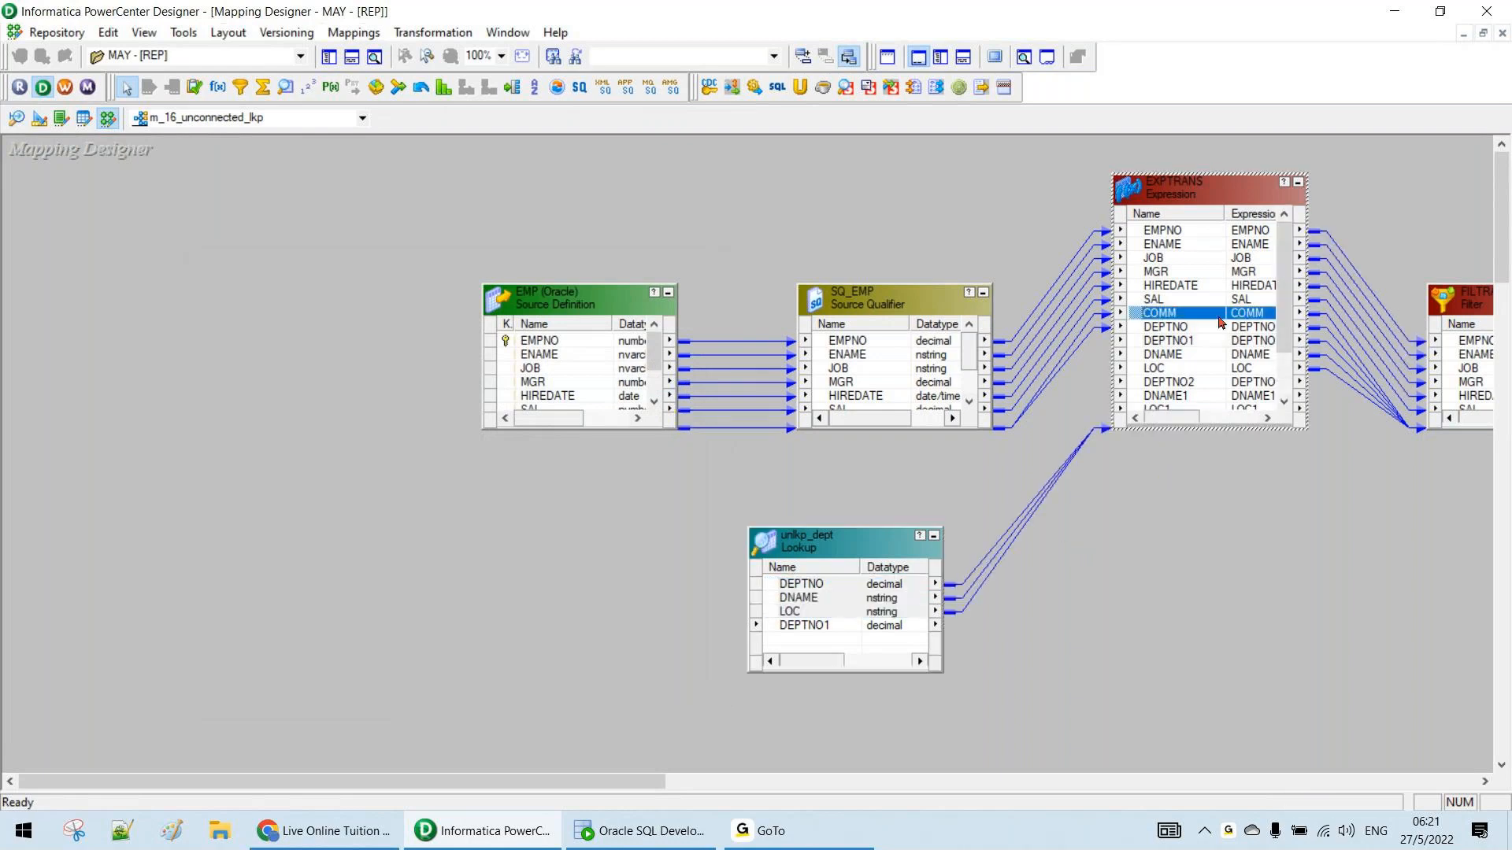
scroll(1221, 325, down, 2)
drag(981, 477, 1048, 564)
key(Delete)
Review the port flags of the unlkp_dept lookup and close its transformation settings
click(856, 547)
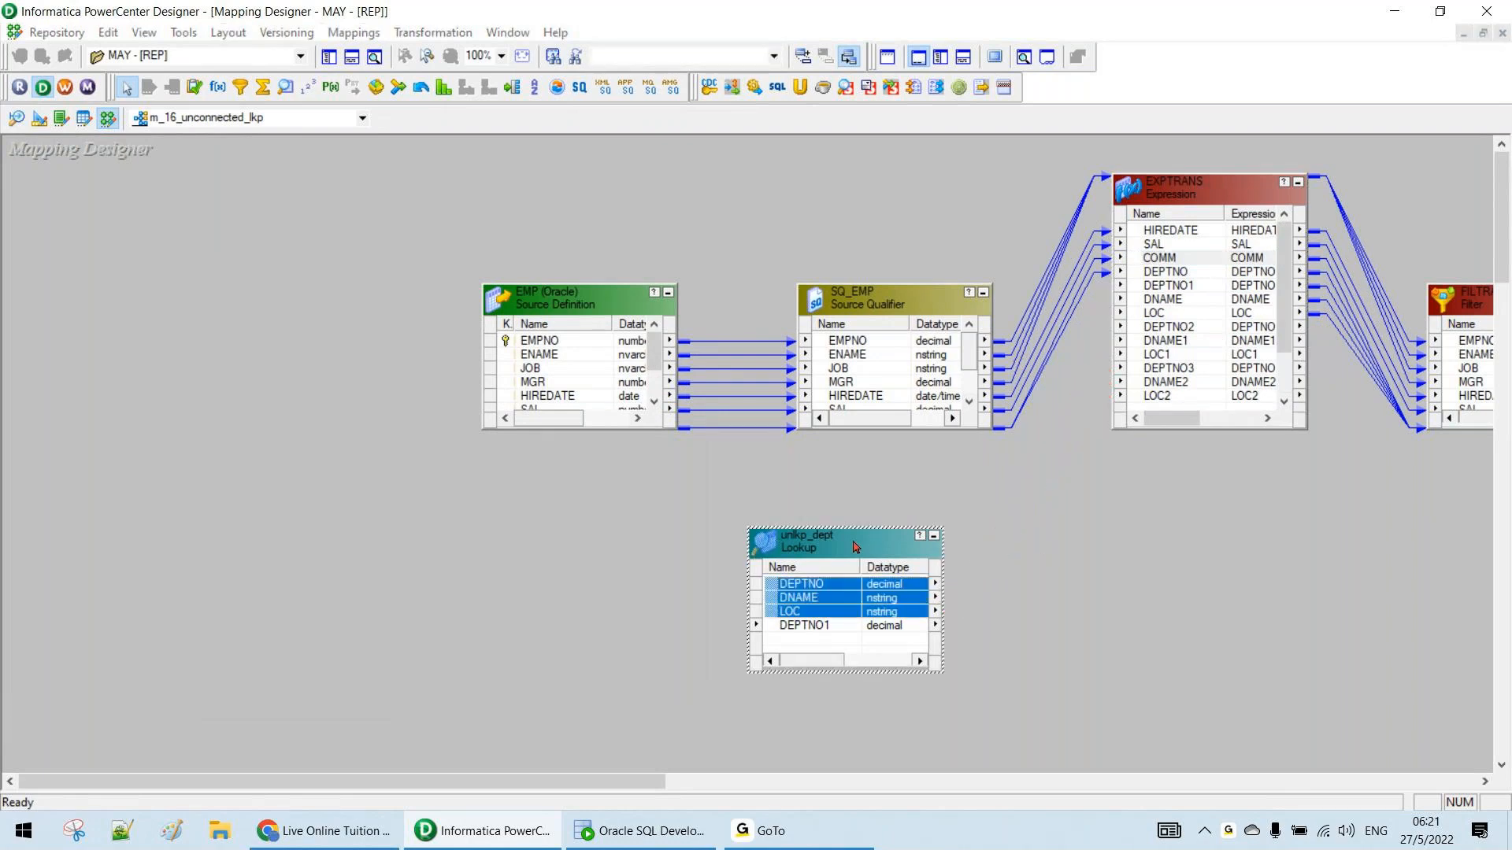
double_click(856, 546)
click(303, 308)
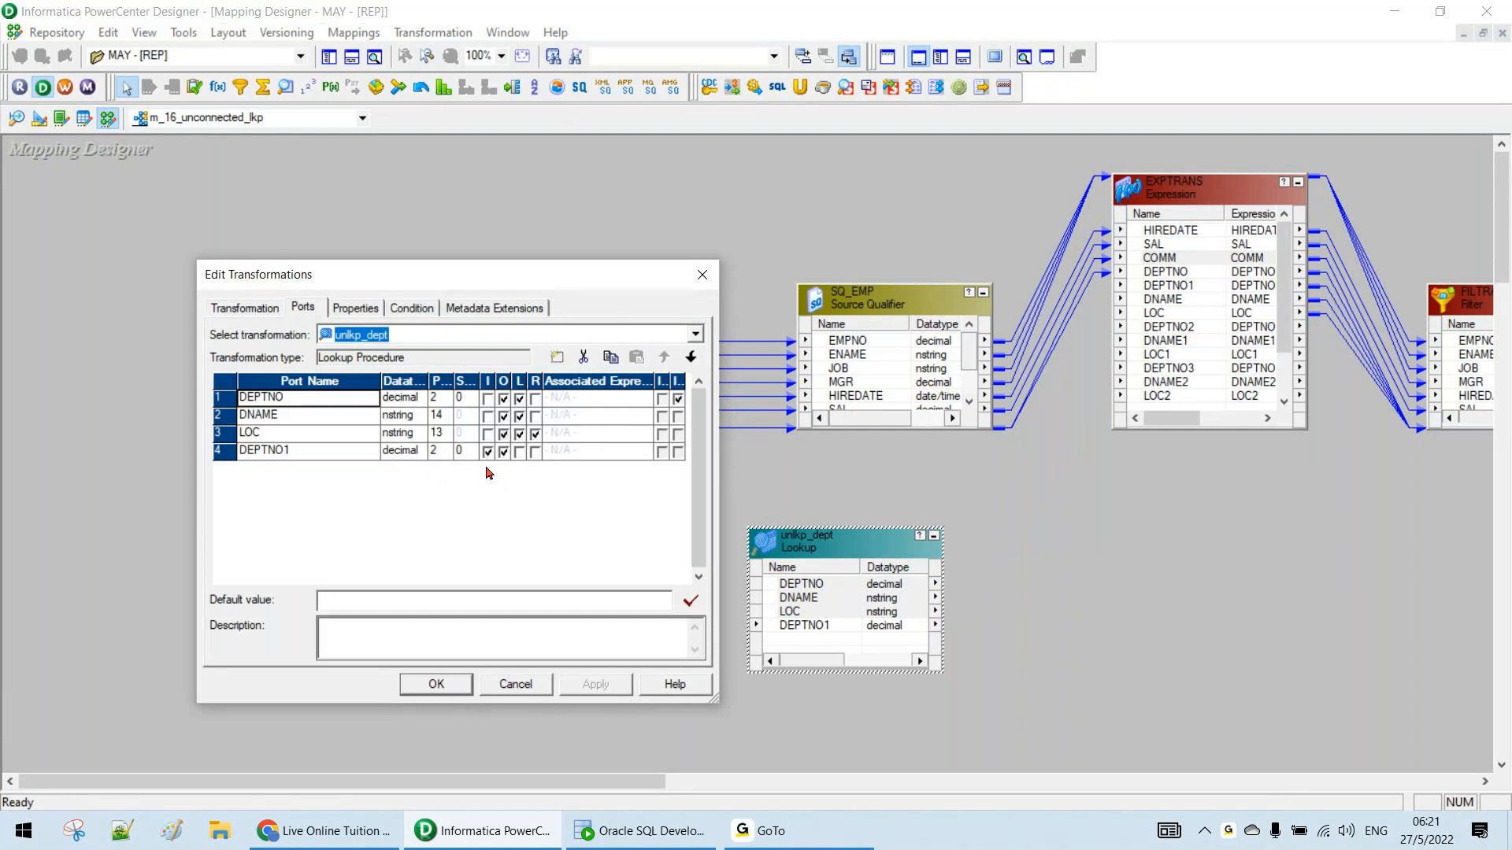
click(436, 682)
Delete all ports from DEPTNO1 through LOC2 in EXPTRANS, keeping EMPNO through DEPTNO, and accept the edits
drag(602, 781, 703, 781)
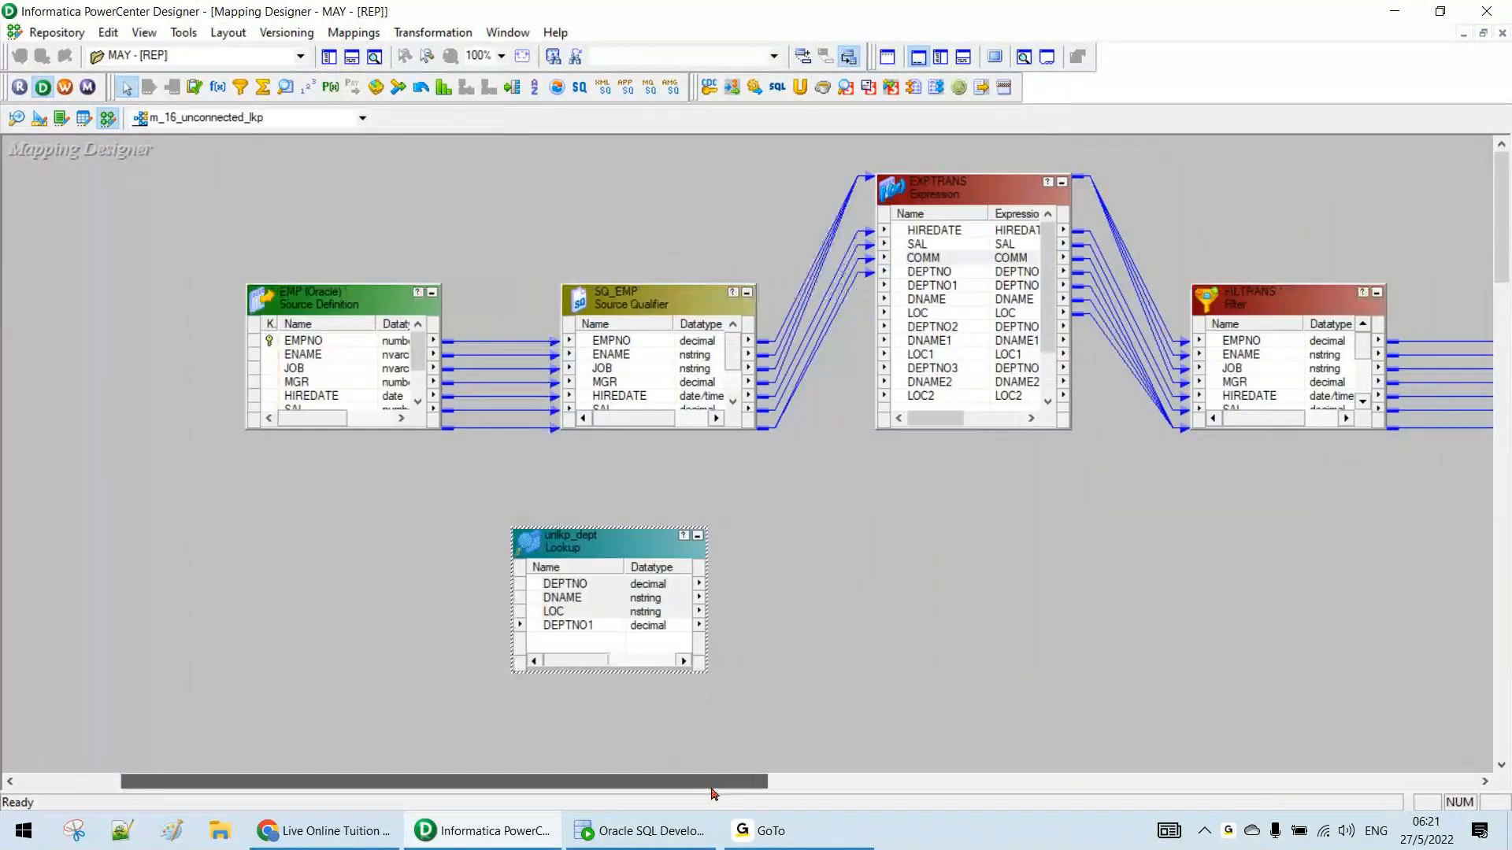
double_click(961, 299)
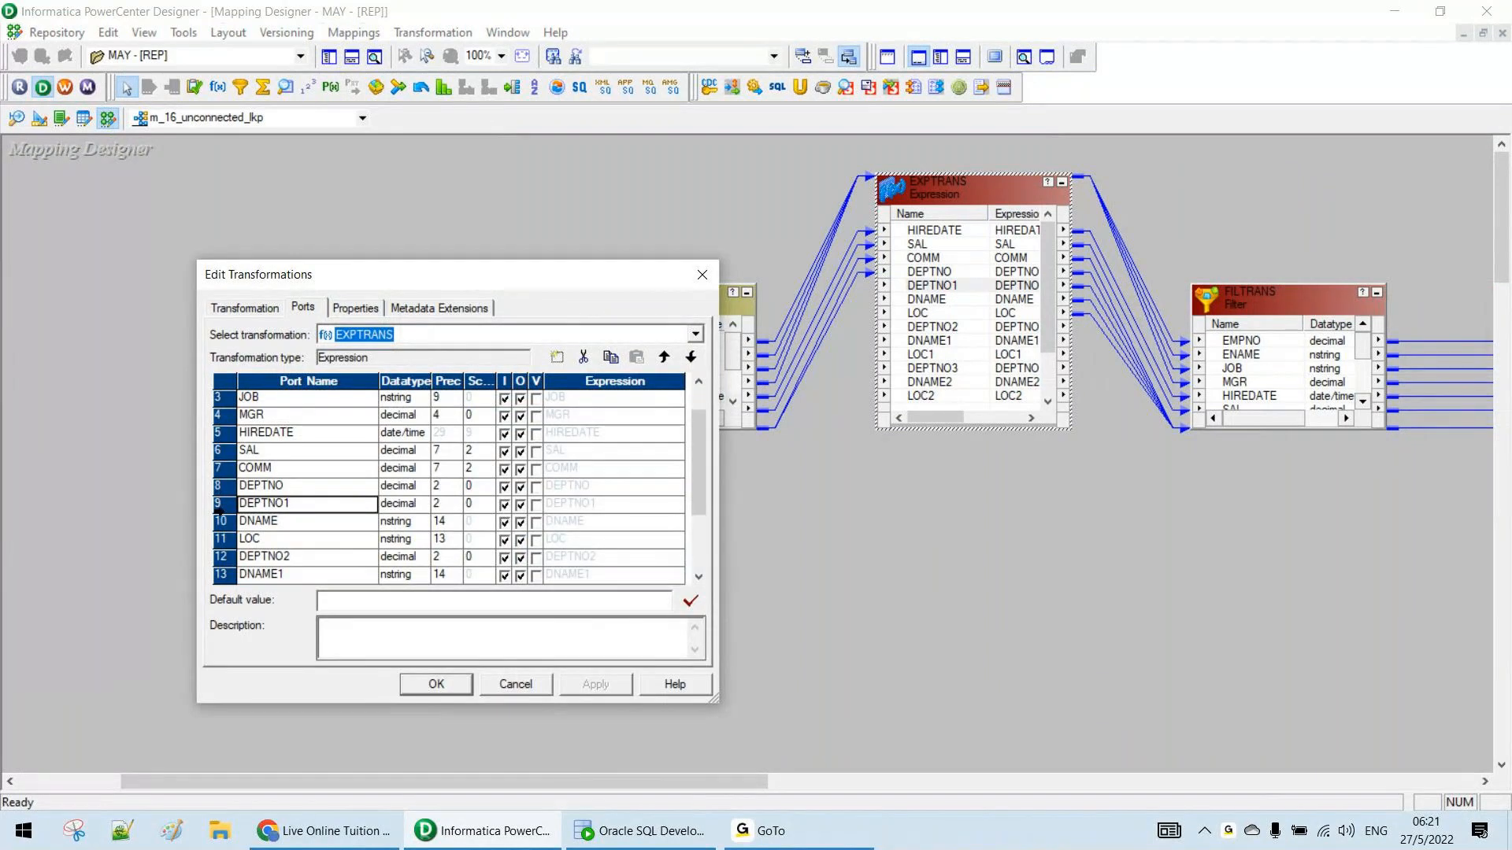
scroll(581, 535, down, 2)
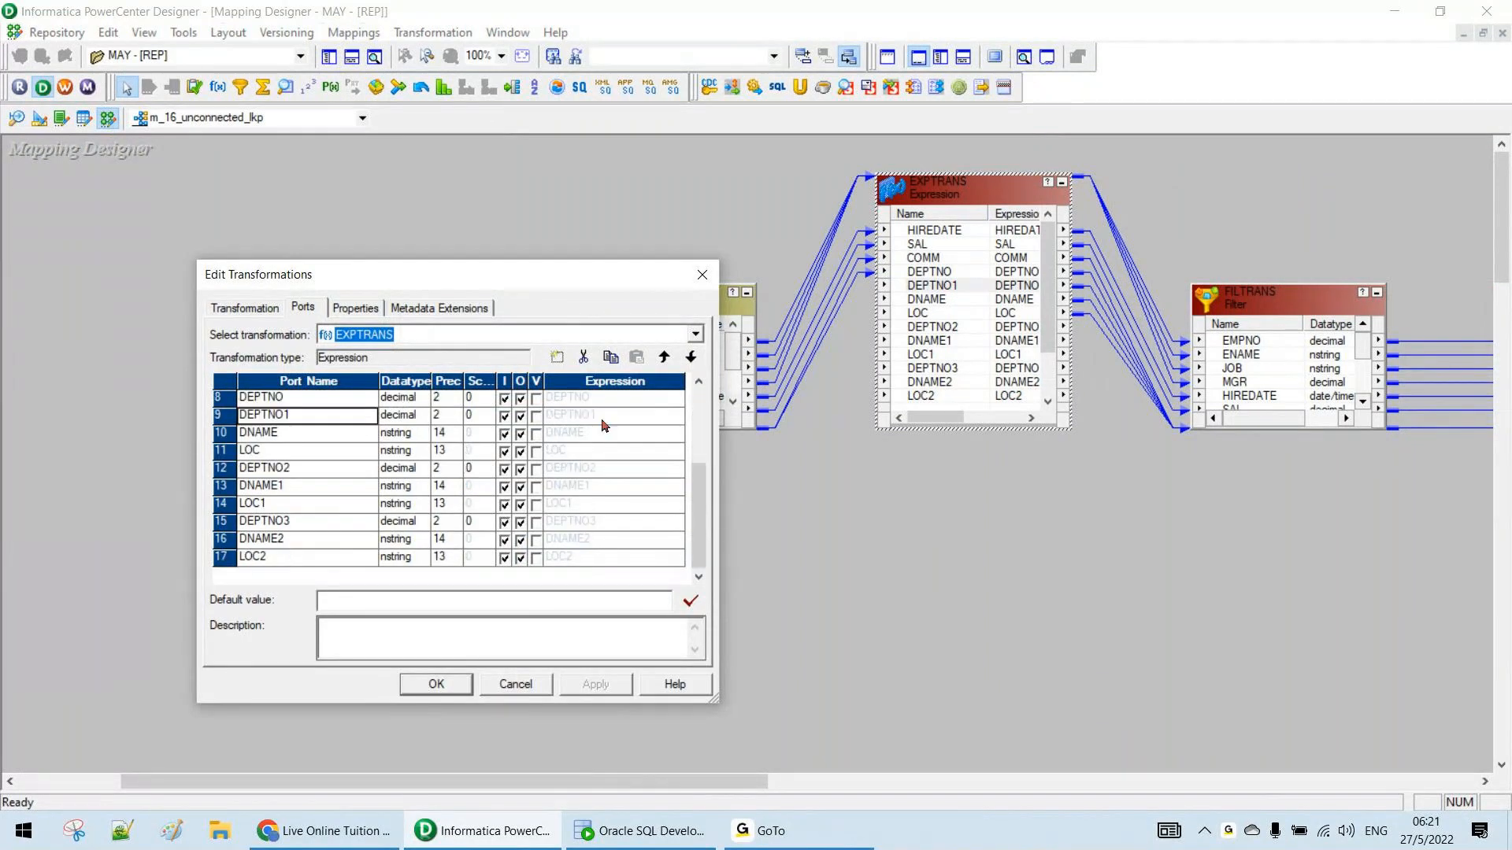
scroll(441, 464, up, 3)
click(224, 542)
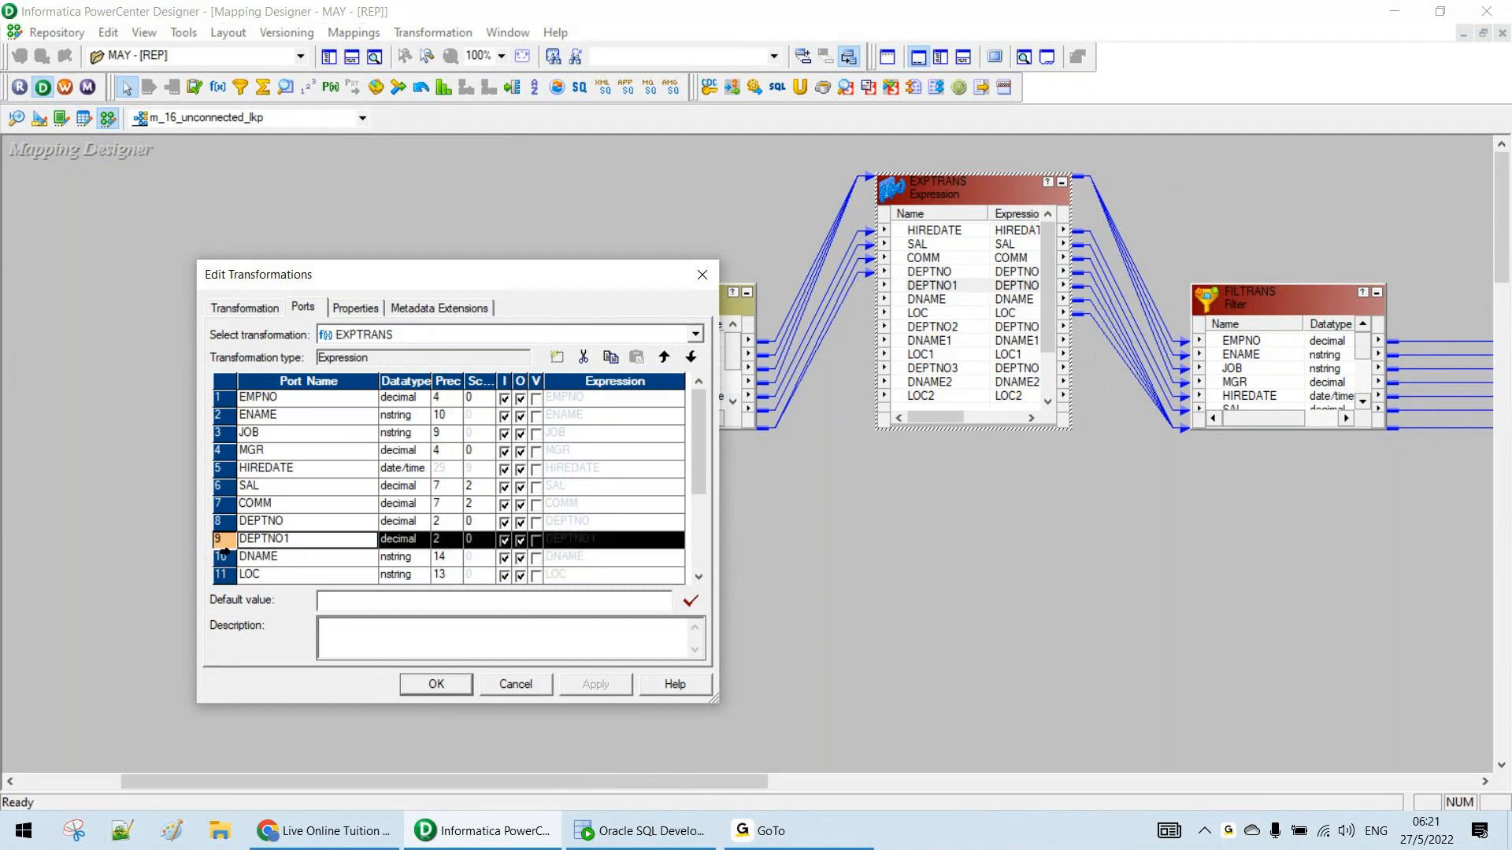
drag(224, 551, 228, 683)
click(583, 357)
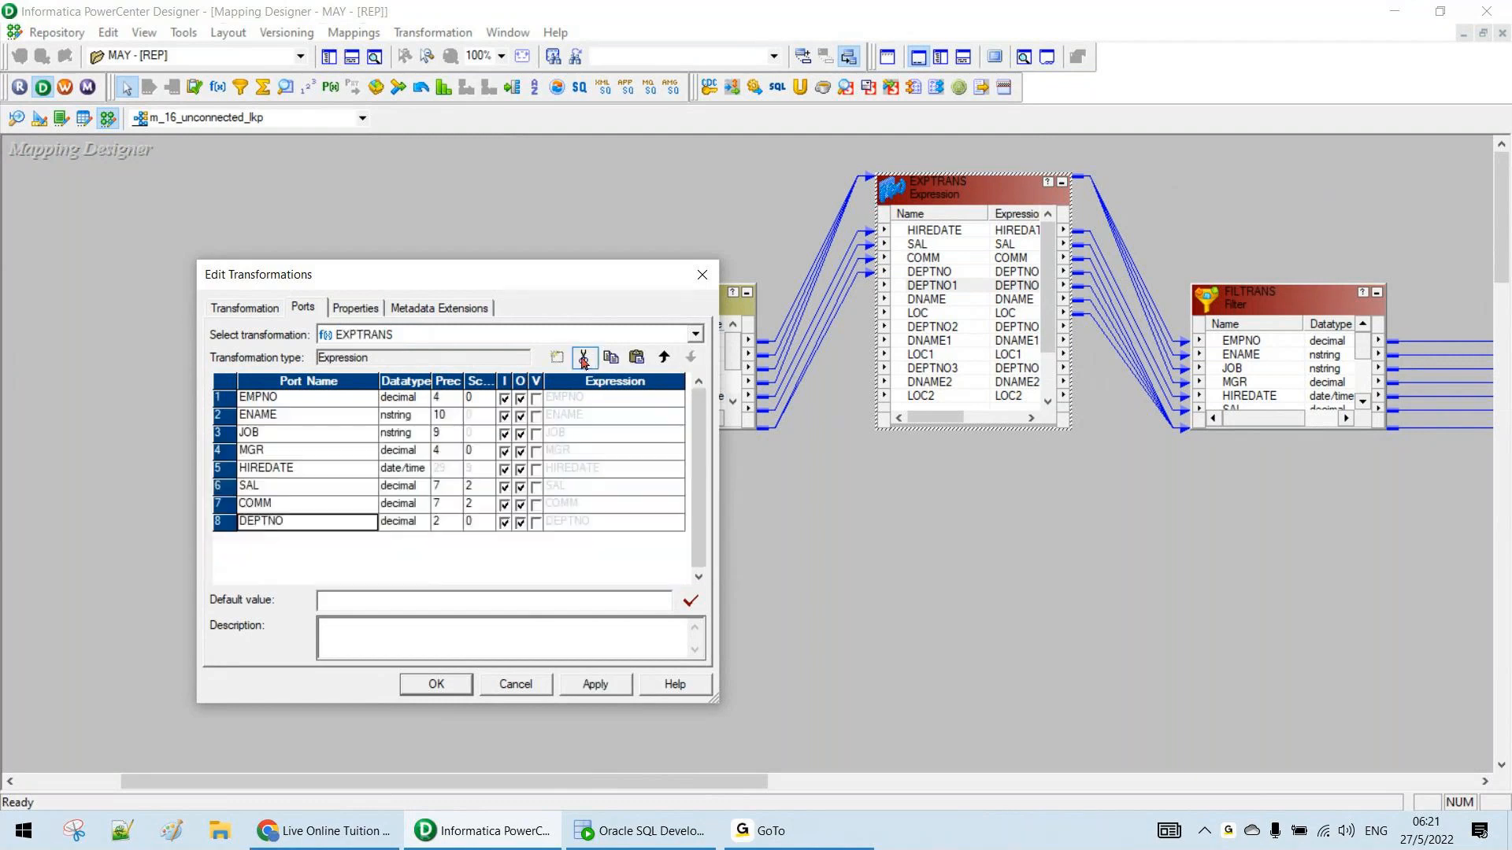
click(429, 683)
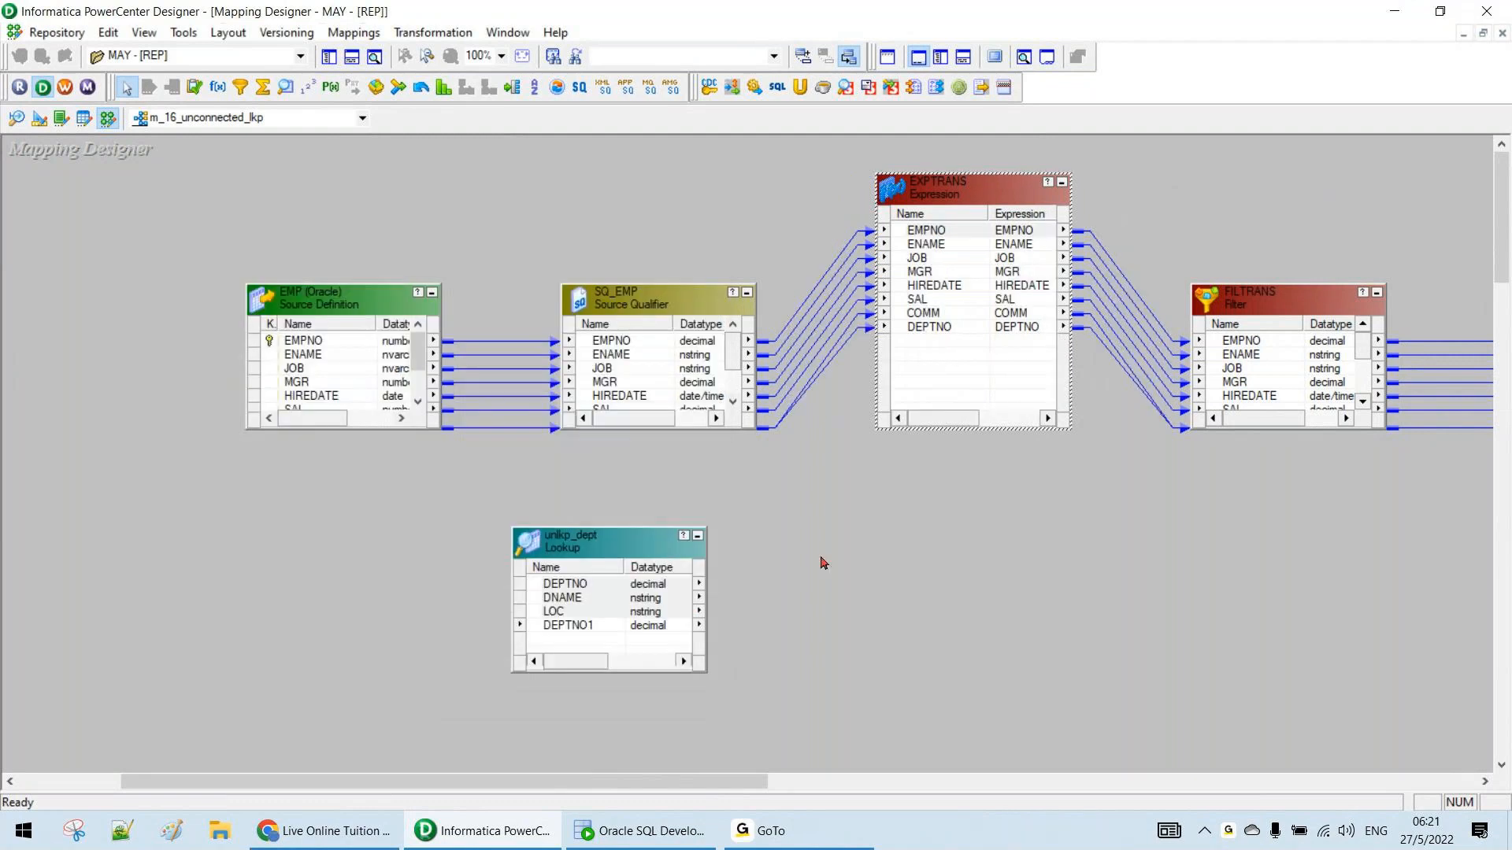
Add an output-only port named LOCATION to EXPTRANS, accept it and hide the output window
double_click(951, 345)
click(557, 357)
click(504, 541)
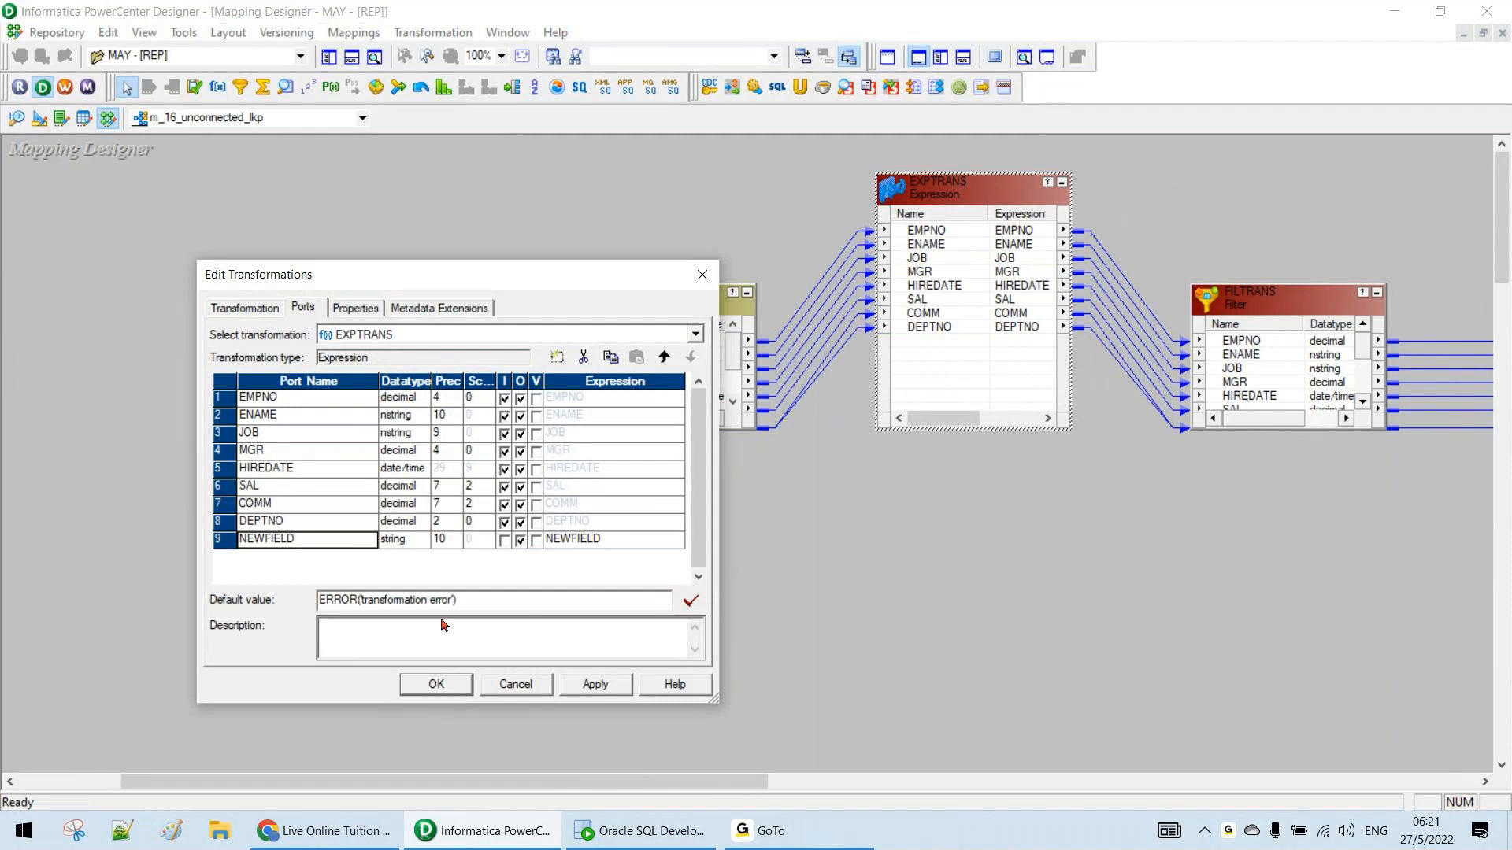
text(LOCATION)
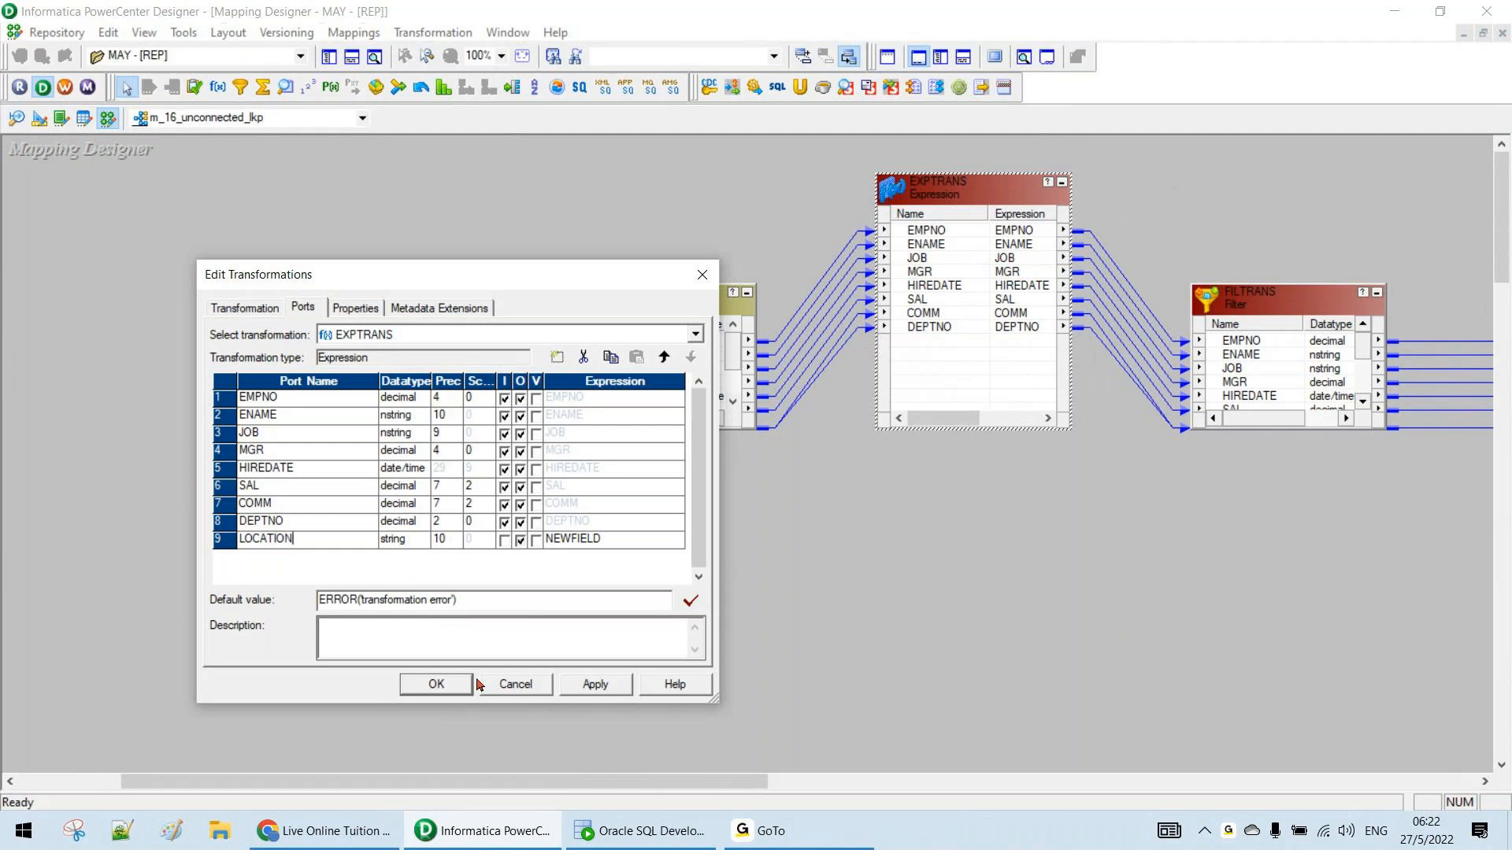
click(438, 686)
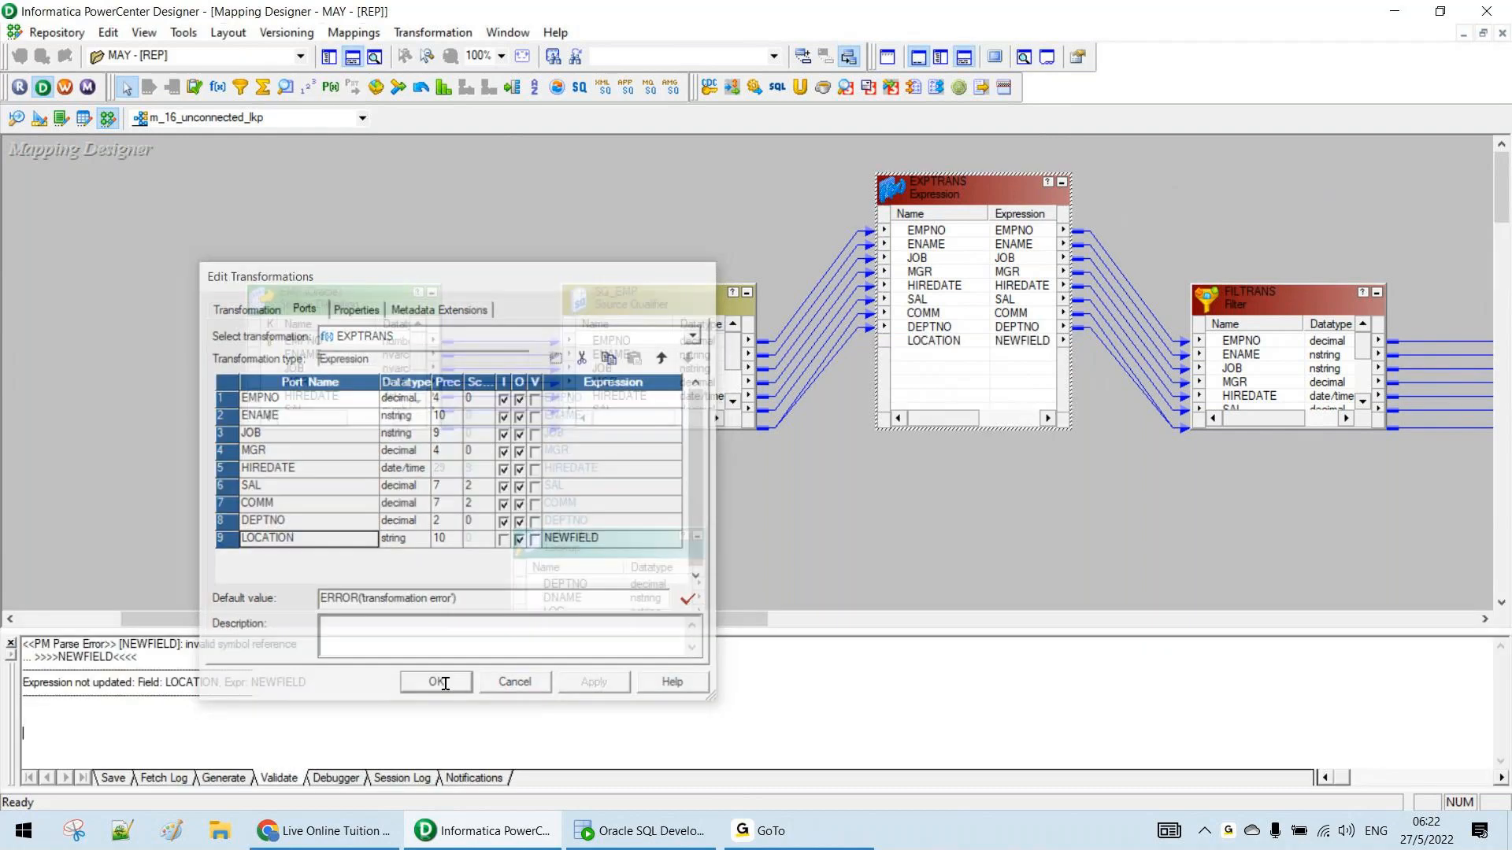
click(352, 56)
Replace the LOCATION port's expression in EXPTRANS with the lookup function call :LKP.UNLKP_DEPT()
click(1015, 341)
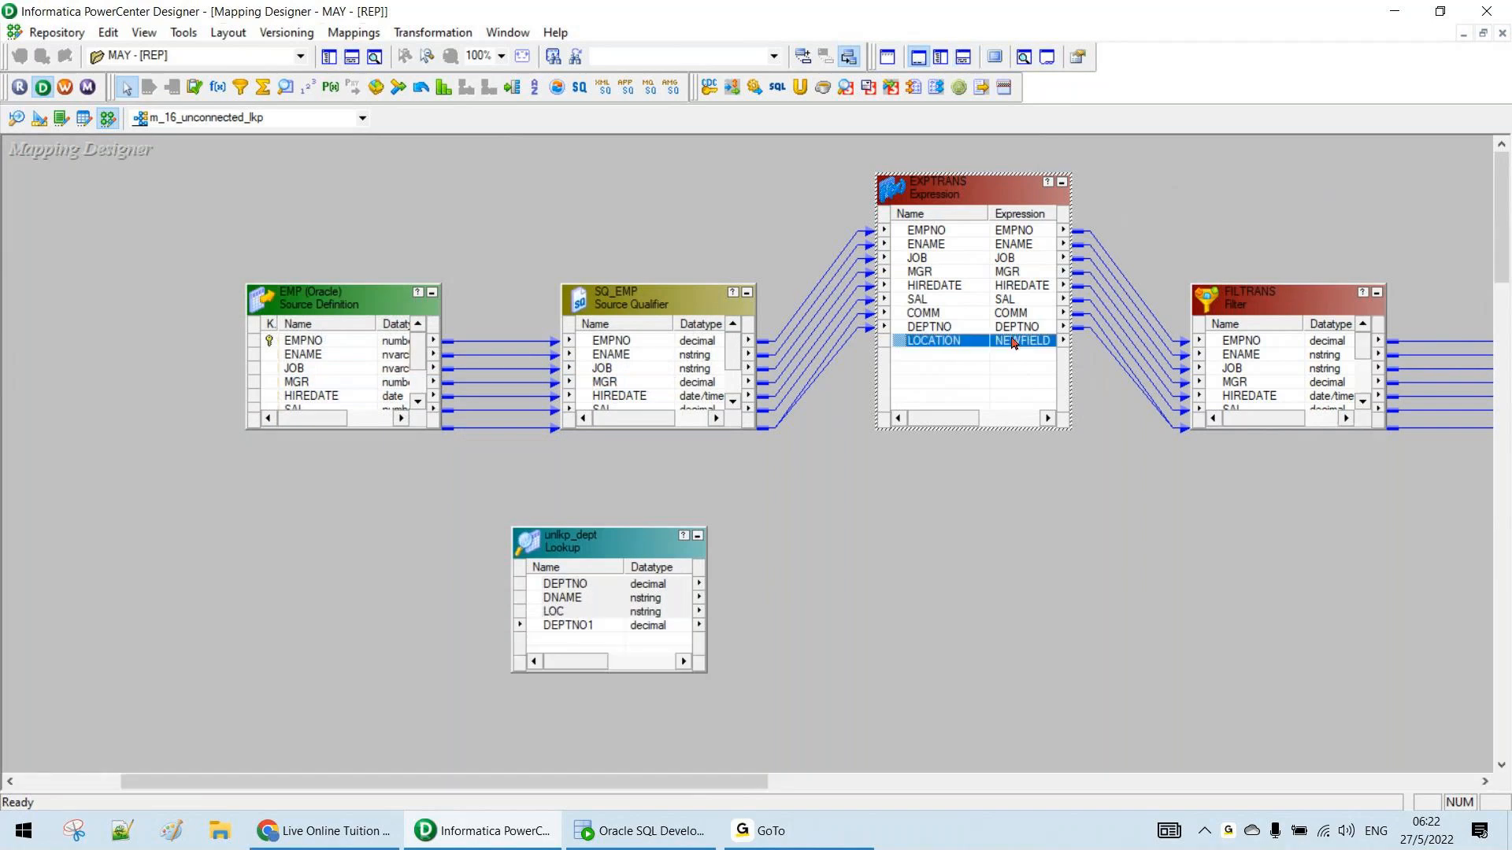
double_click(1015, 341)
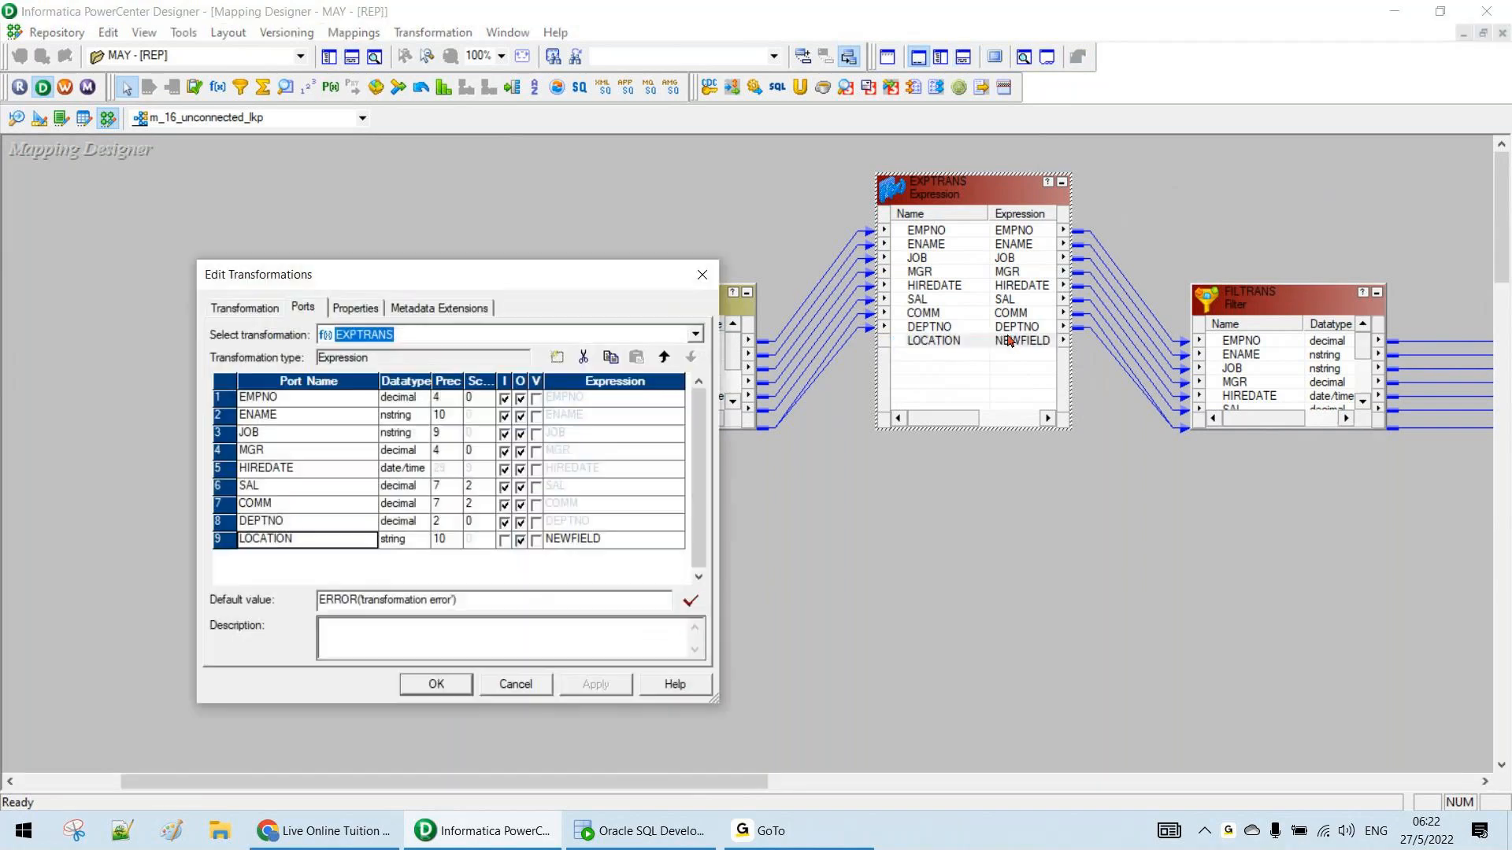
drag(593, 286, 1181, 183)
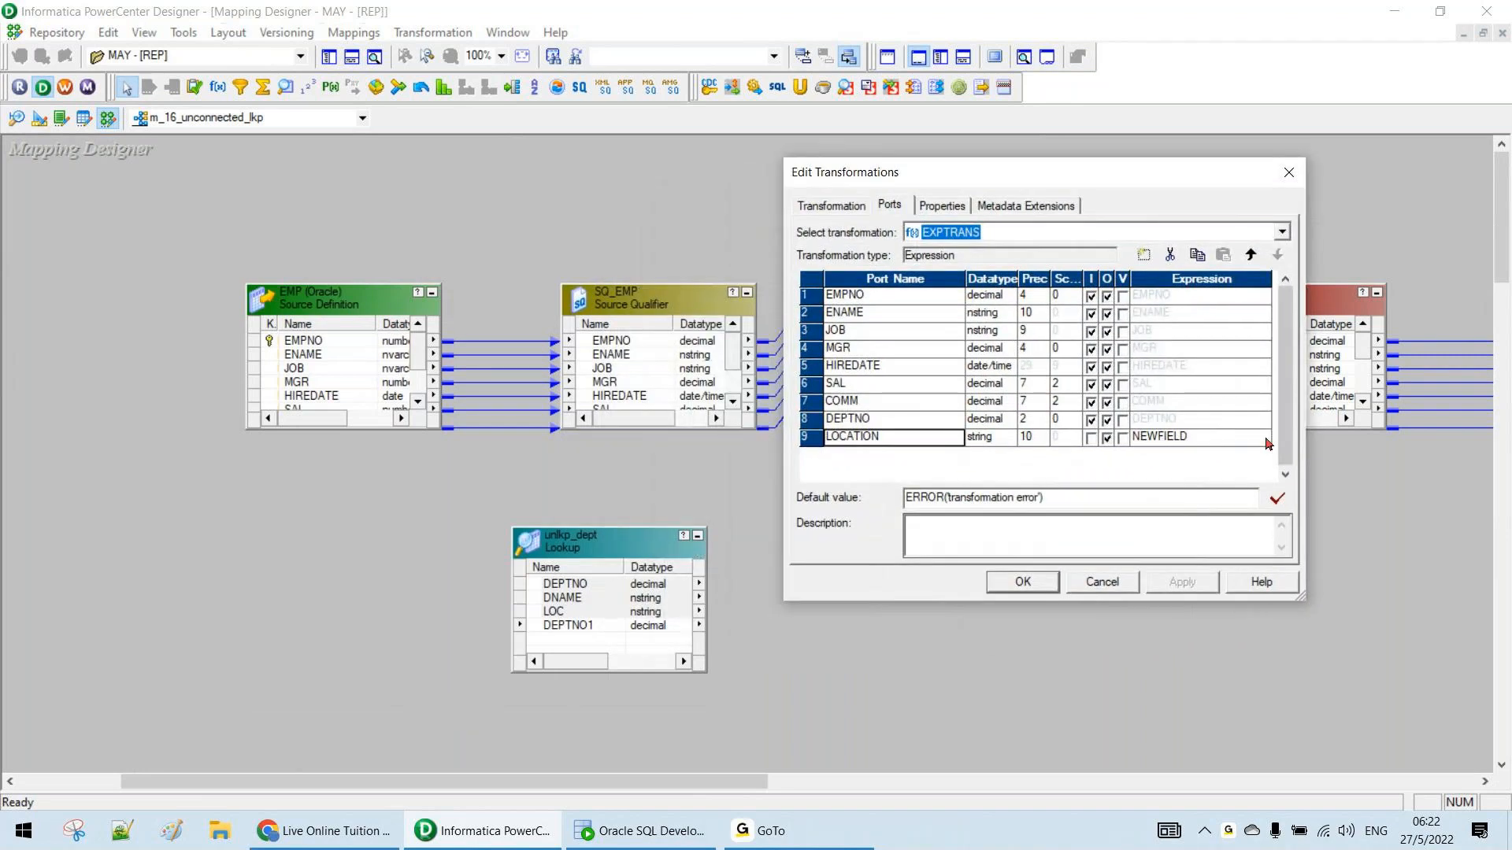
click(1264, 441)
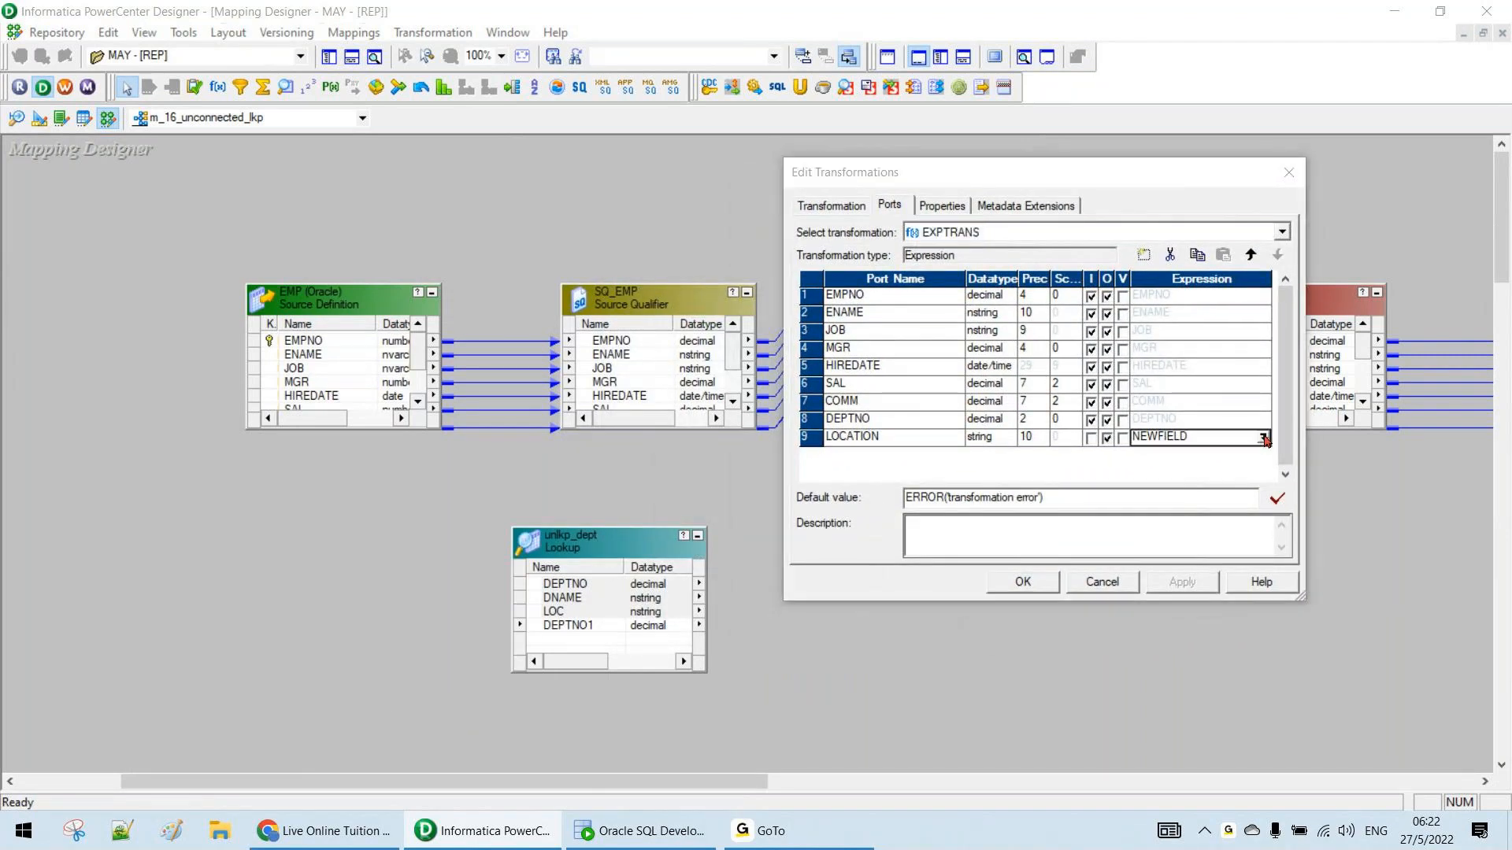
click(1264, 439)
drag(214, 241, 283, 315)
drag(835, 331, 793, 73)
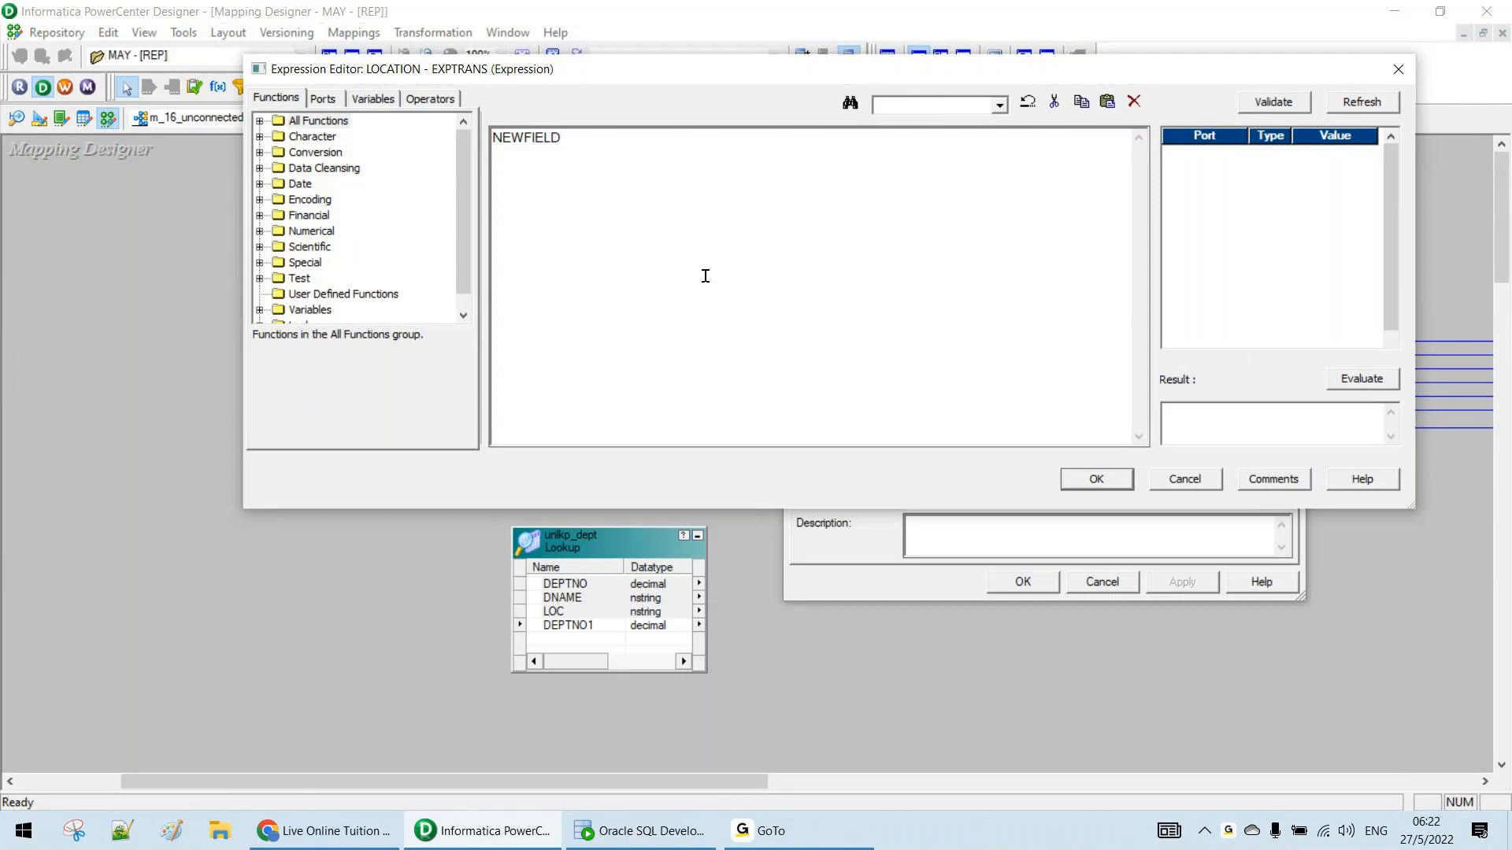
scroll(462, 171, down, 1)
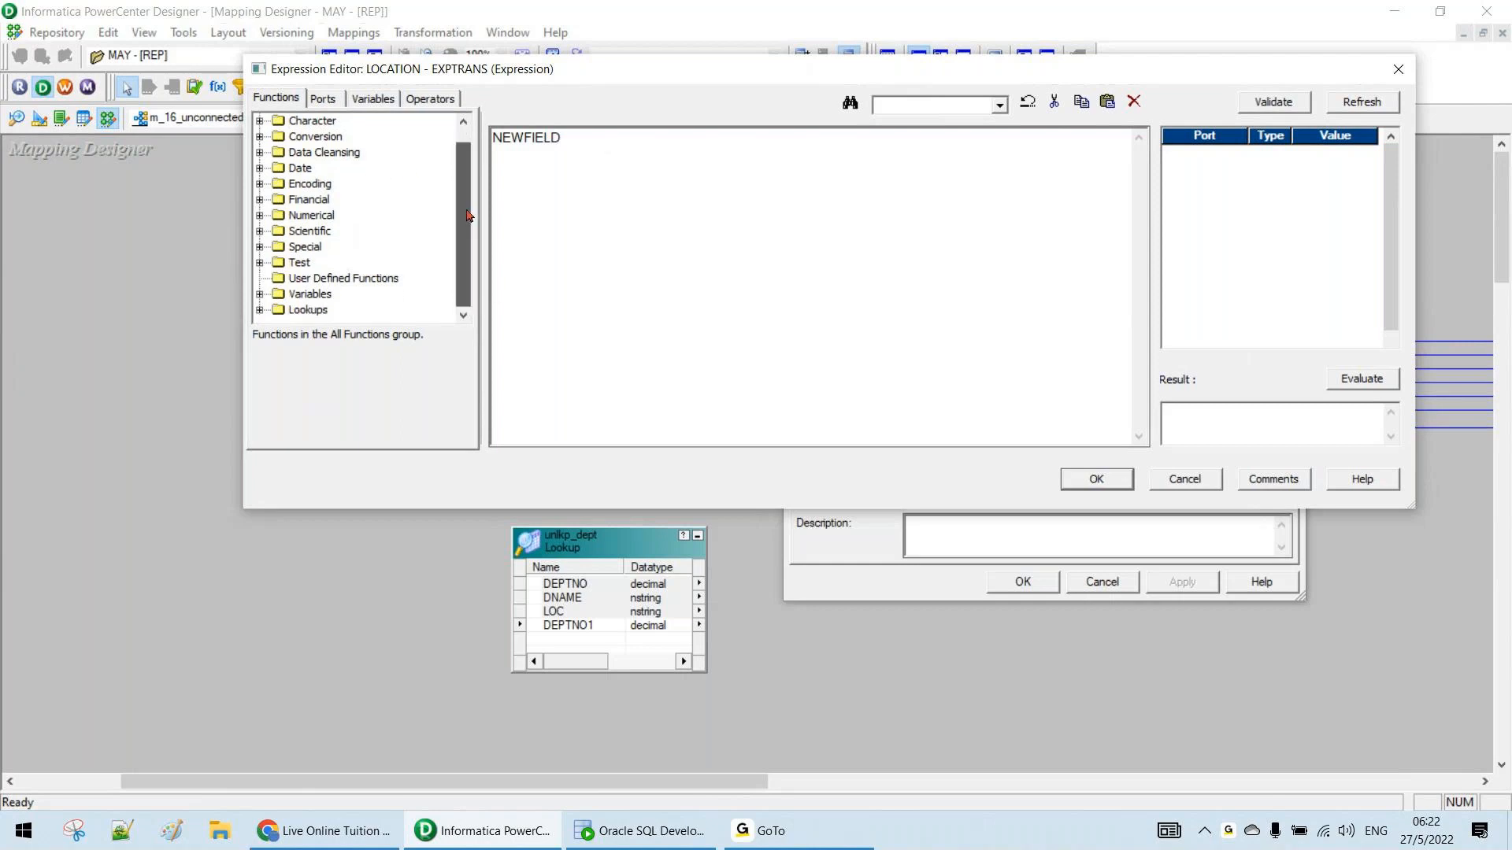
double_click(312, 310)
click(332, 312)
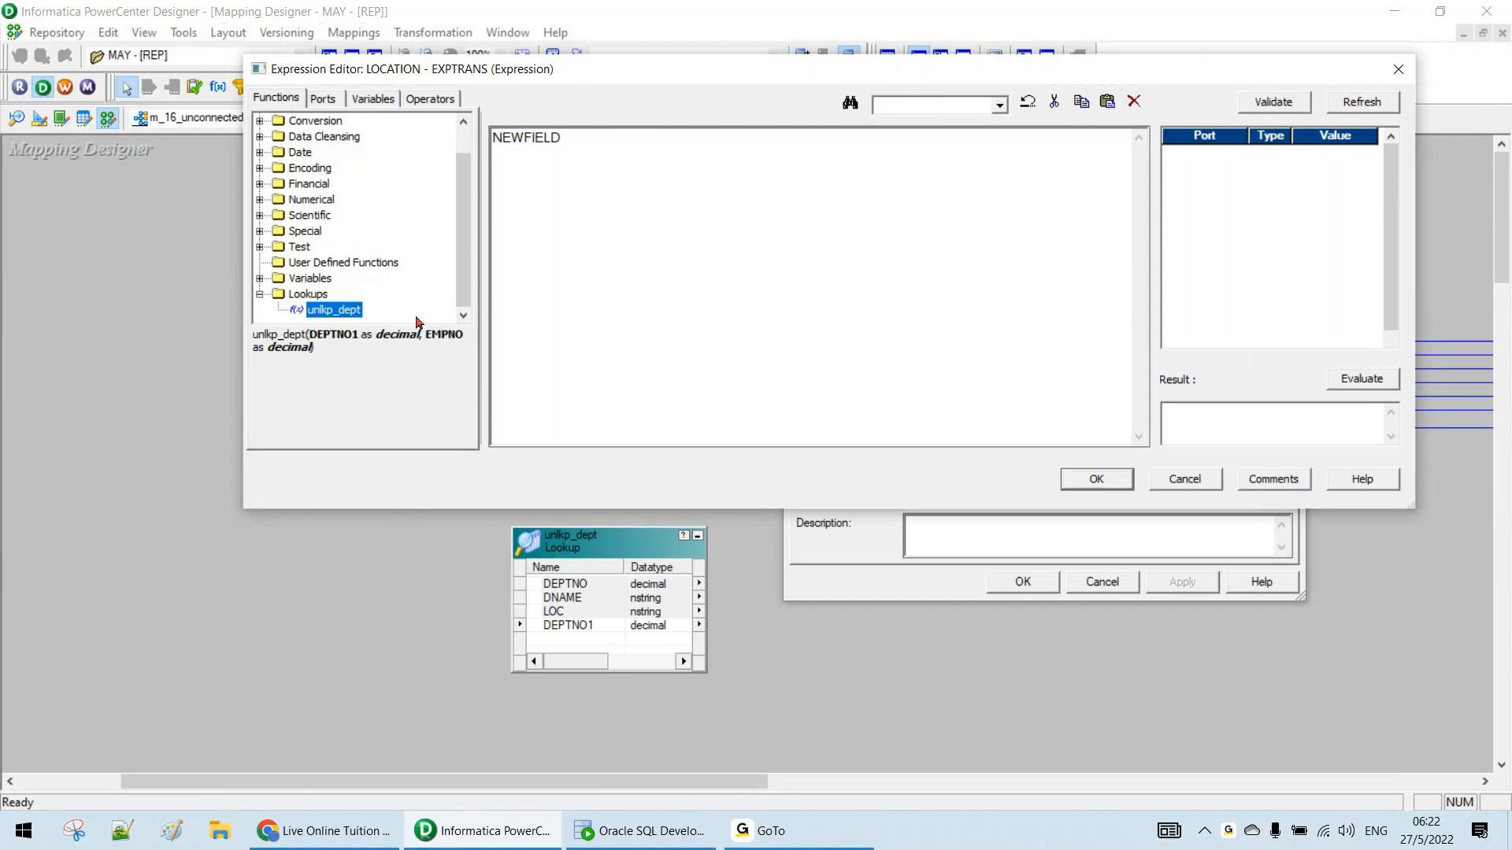
click(615, 151)
double_click(616, 150)
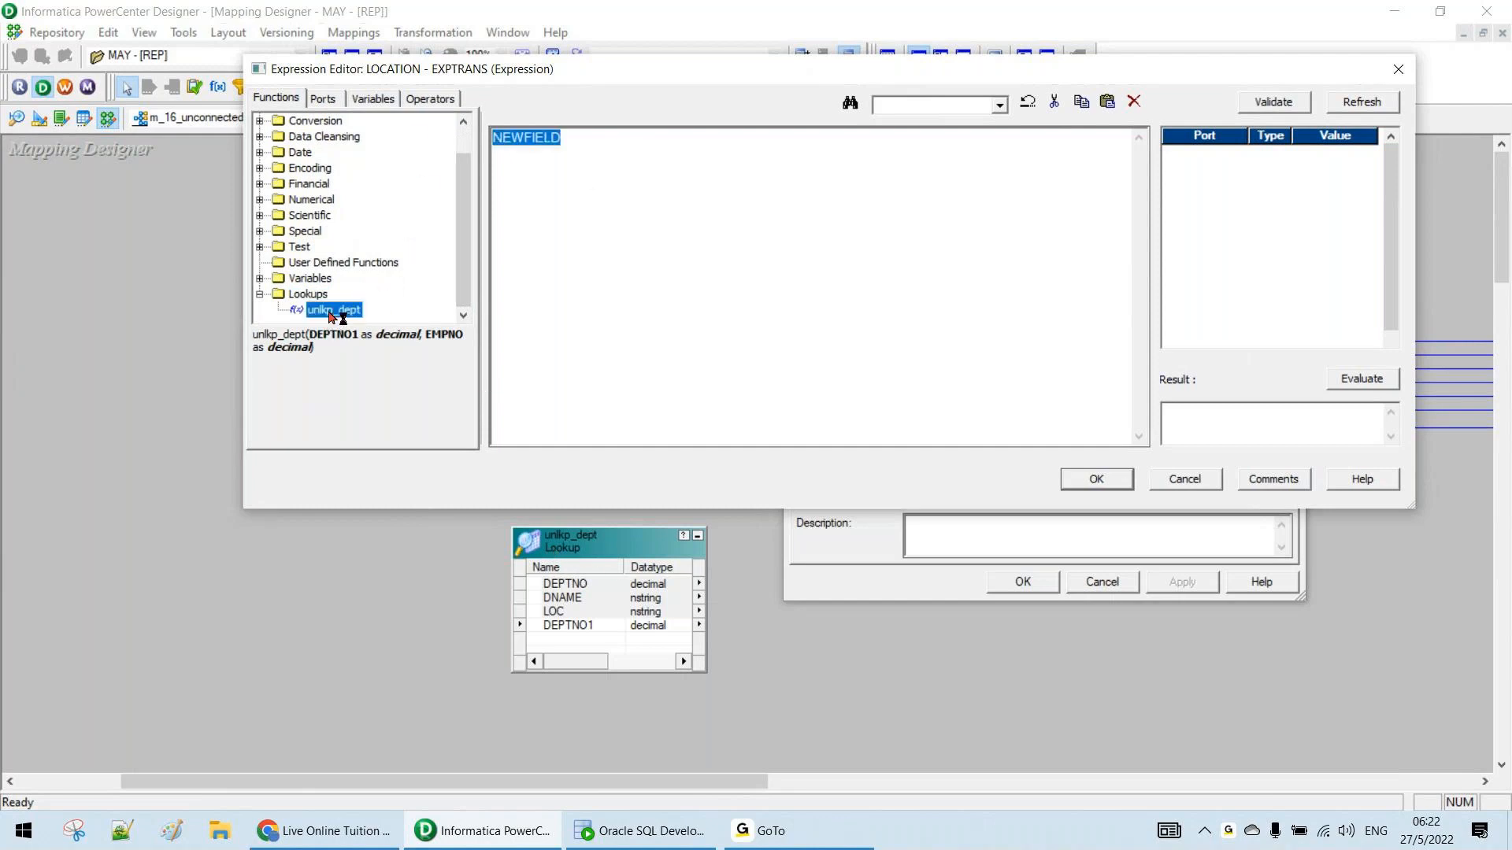
double_click(333, 310)
drag(523, 139, 624, 139)
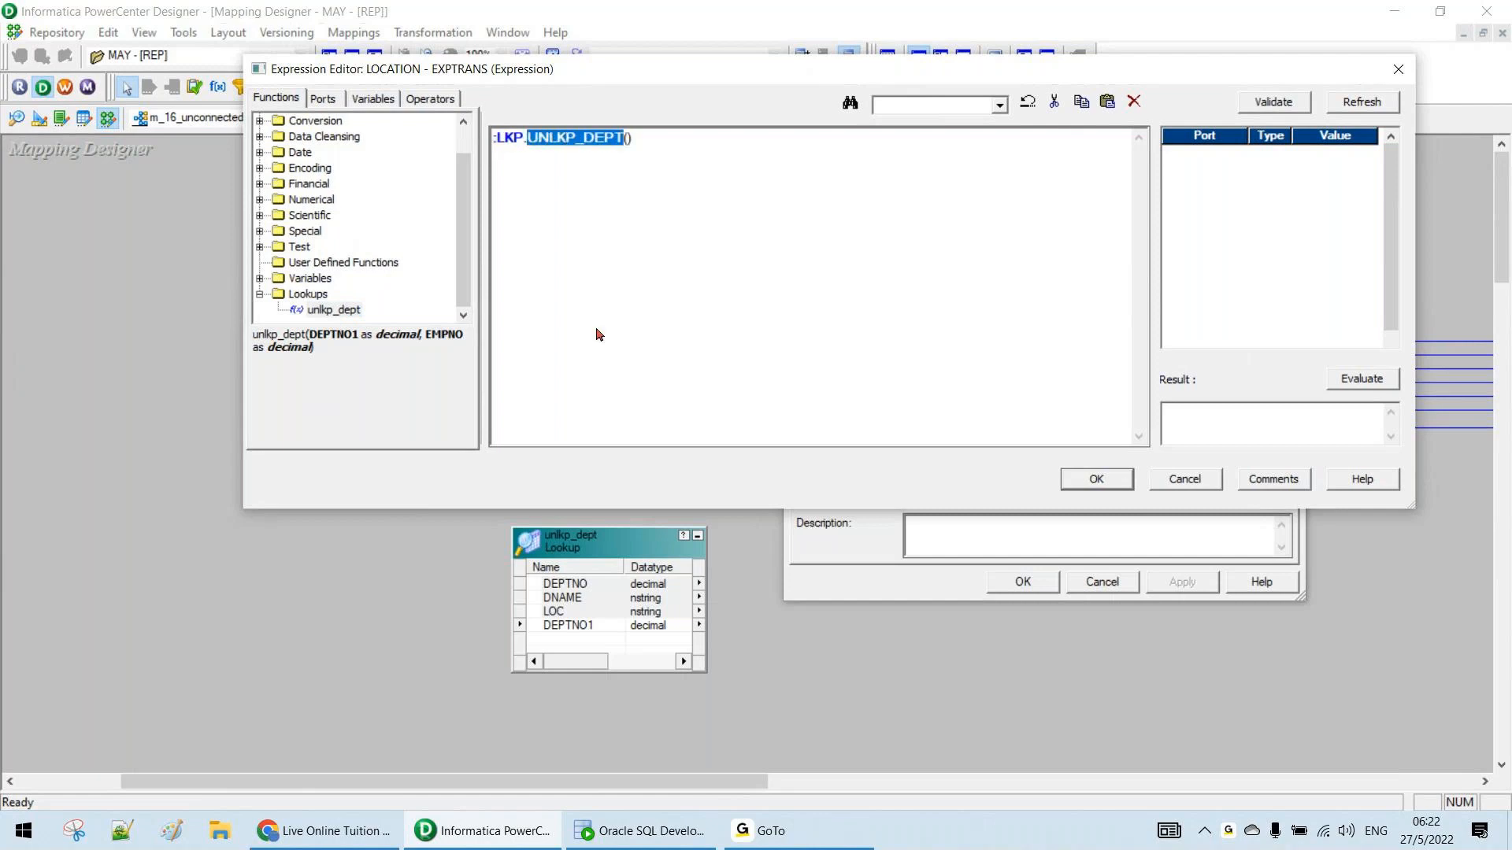
click(627, 139)
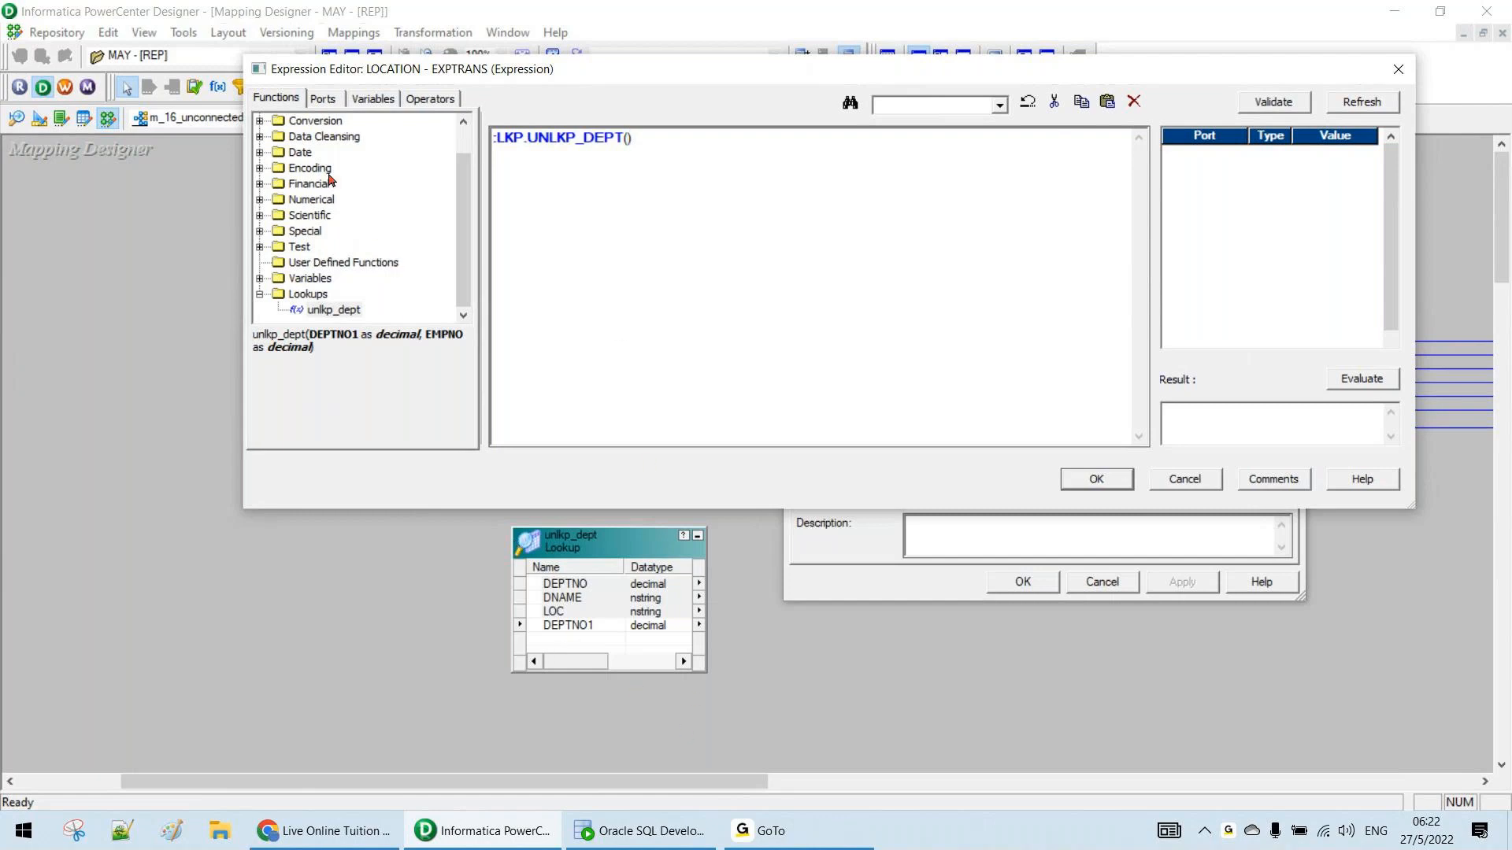
Insert EXPTRANS port DEPTNO as the lookup call's argument, validate the expression, and accept the expression and transformation edits
click(319, 99)
double_click(327, 246)
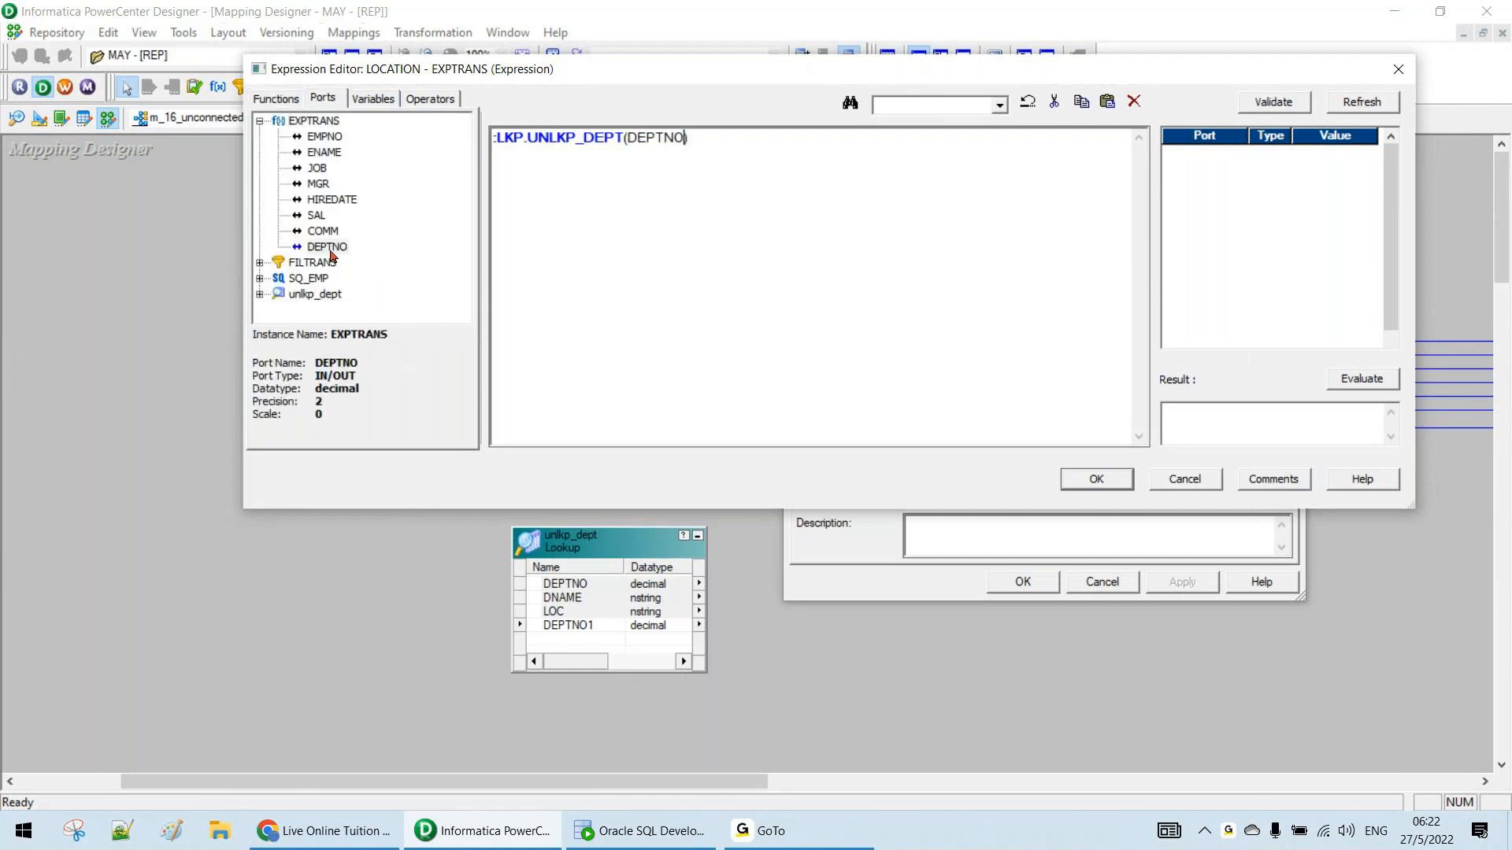
click(1274, 103)
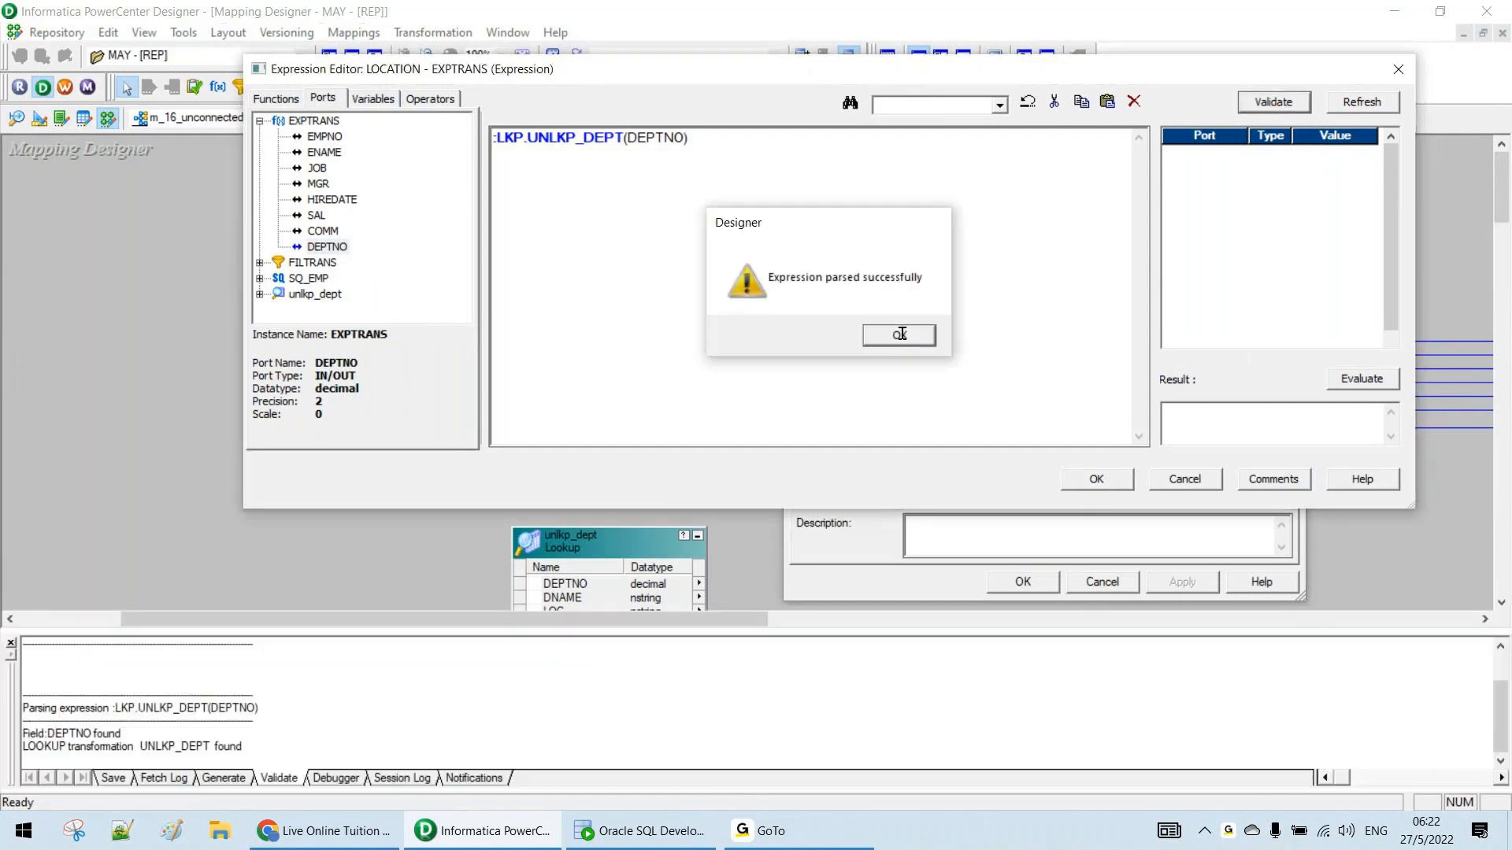
click(902, 338)
click(1088, 480)
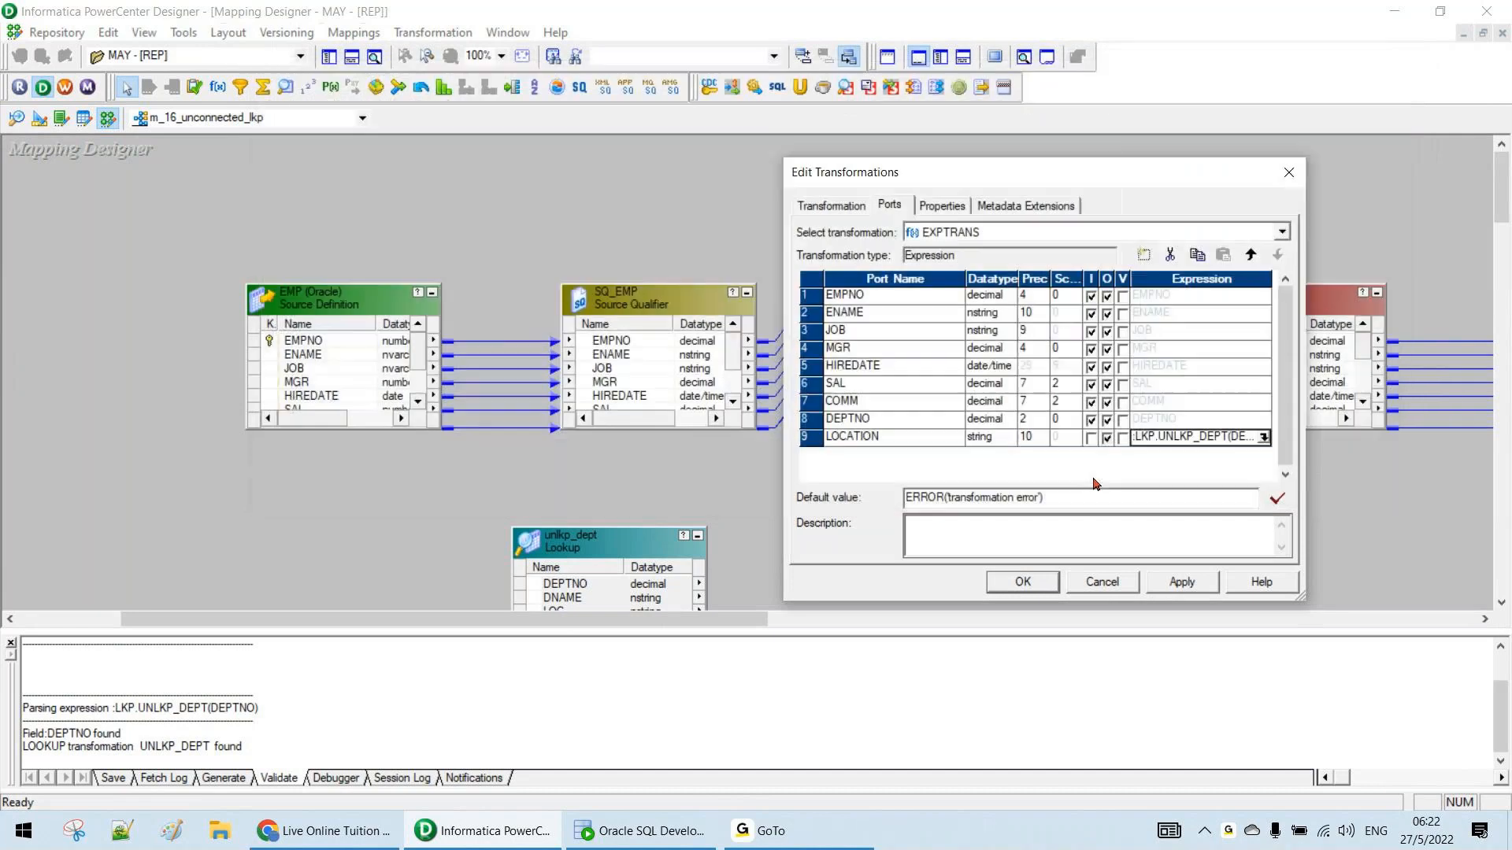
click(1023, 582)
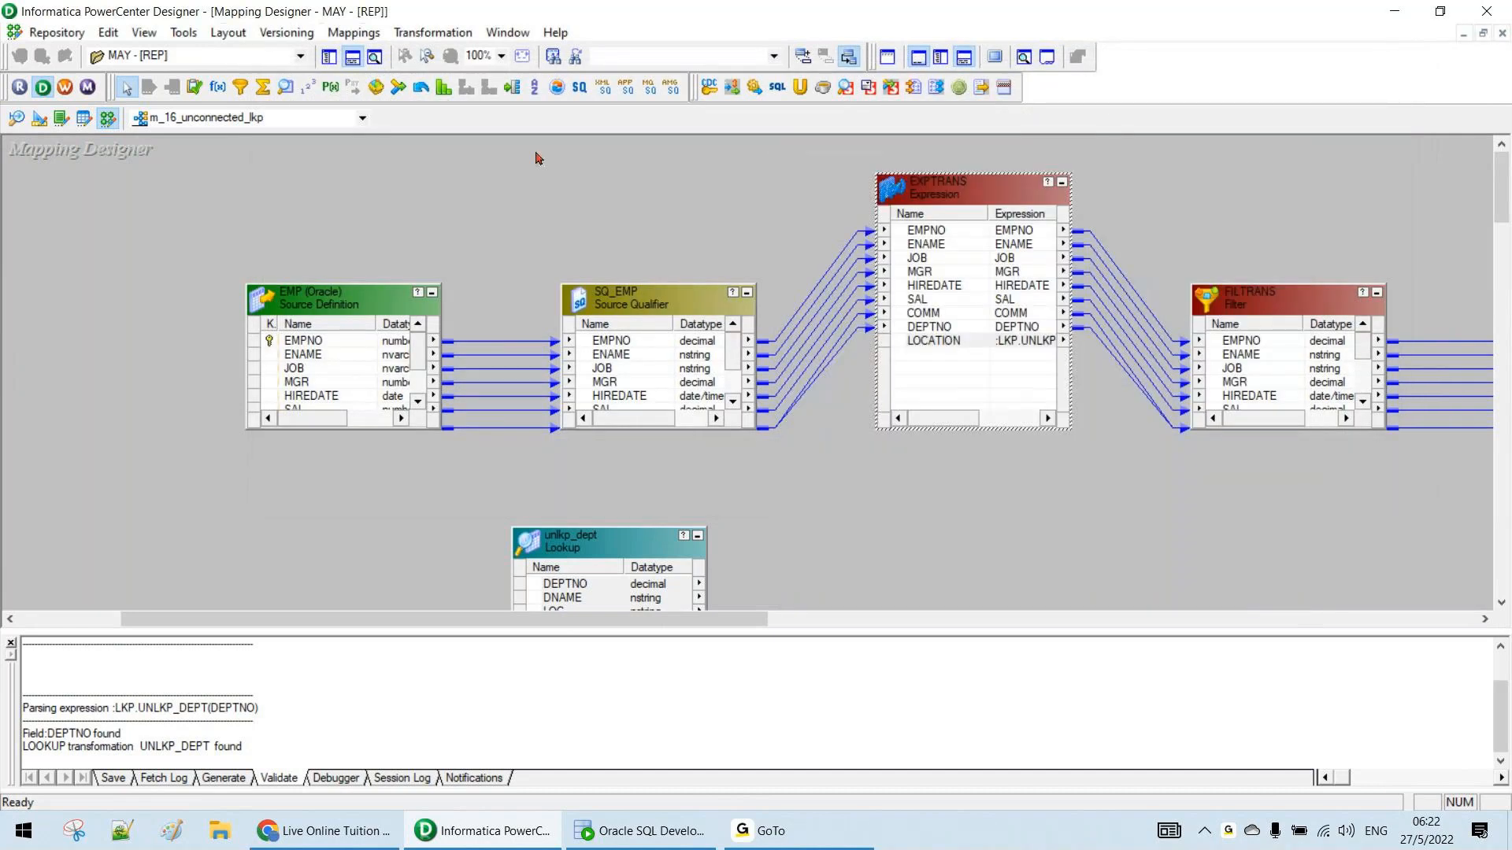
click(351, 56)
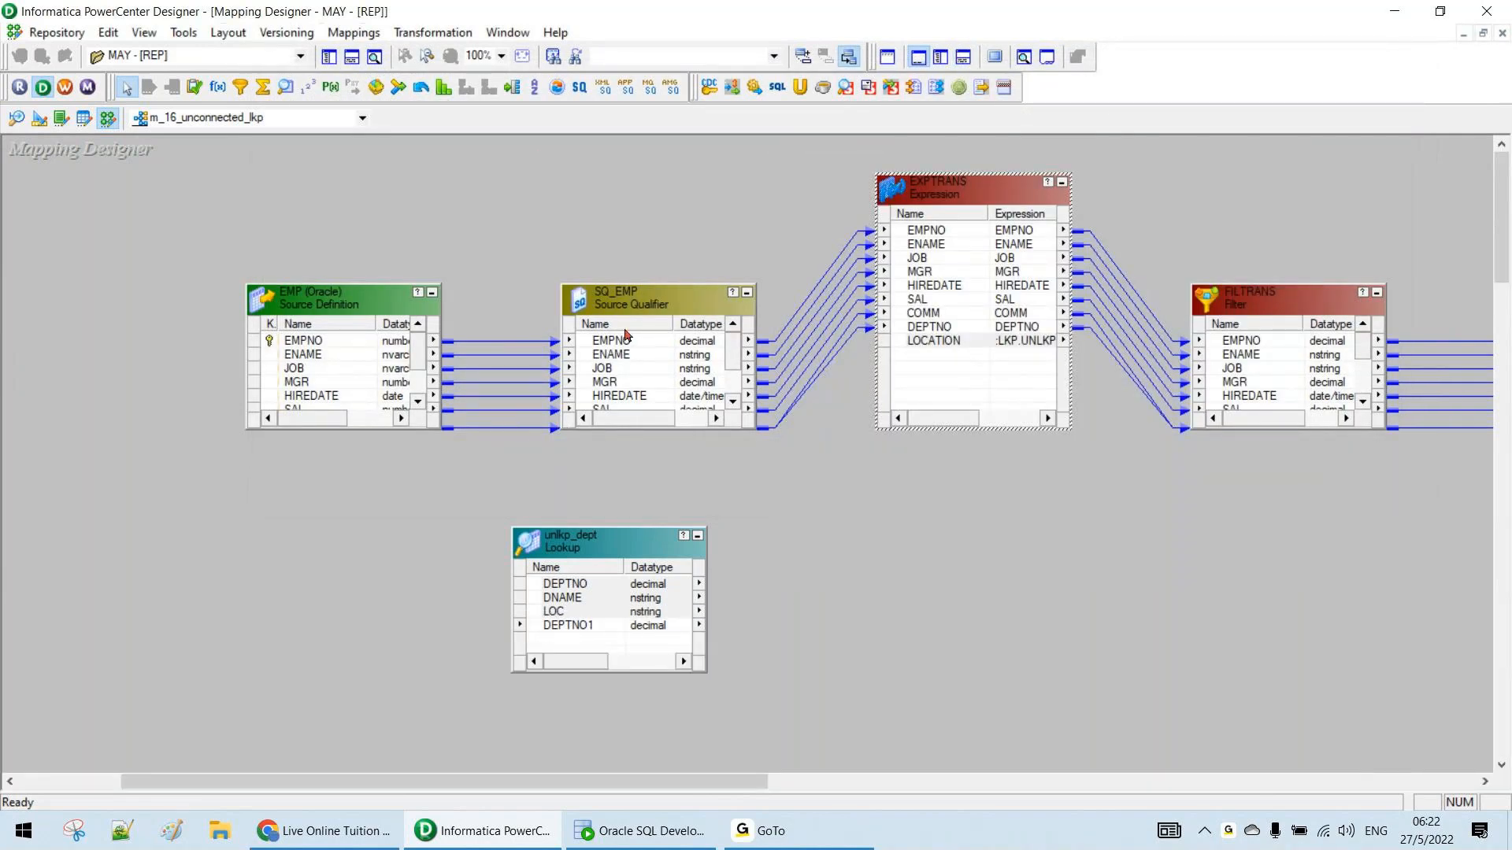
Enlarge SQ_EMP upward to show all its ports and highlight its links to EXPTRANS, including the DEPTNO port
drag(646, 286, 650, 187)
drag(825, 208, 829, 348)
click(961, 234)
click(959, 331)
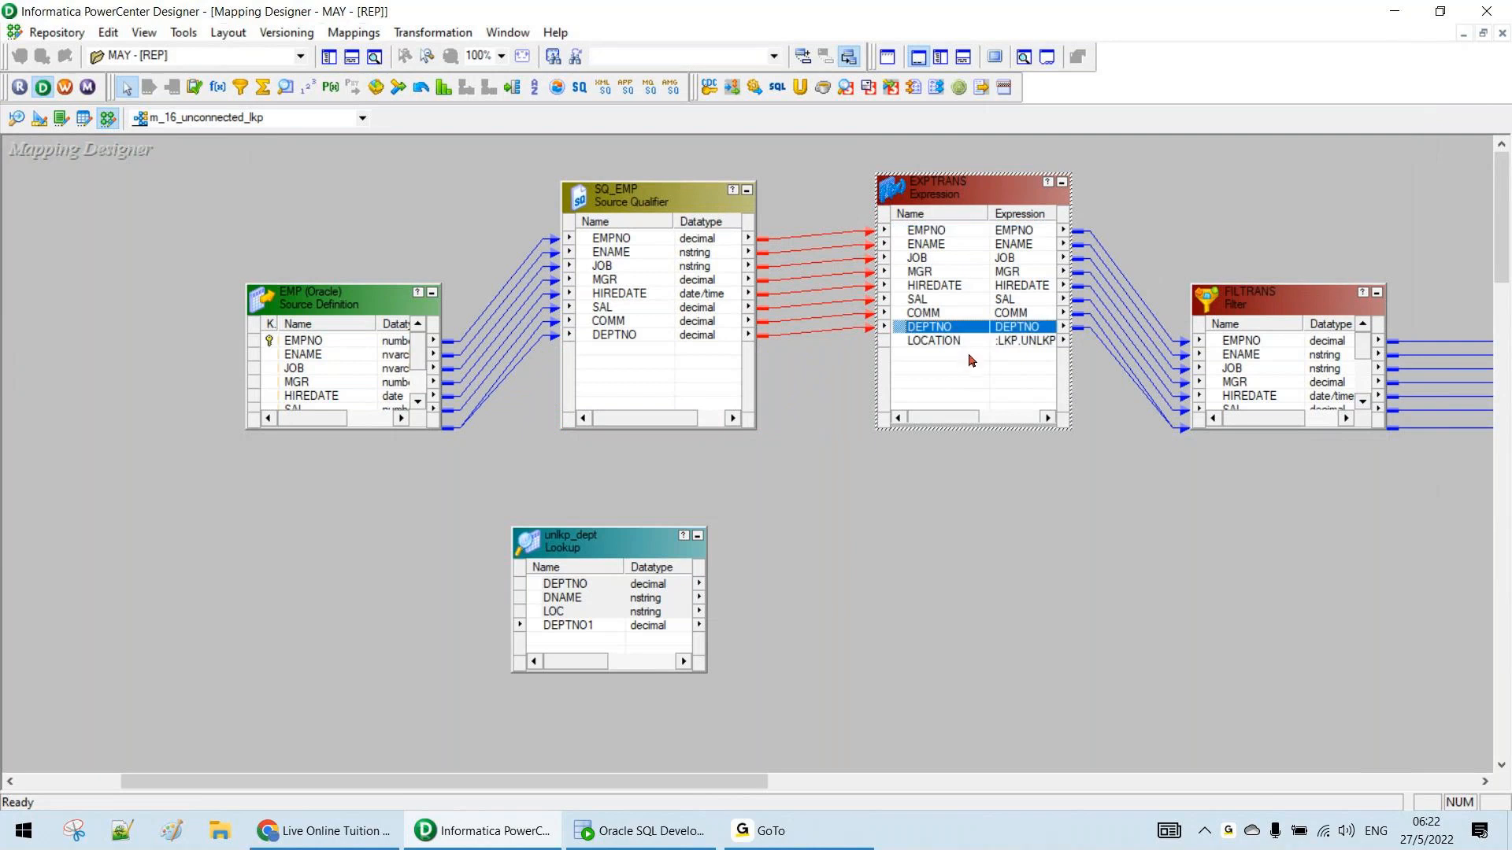
Examine the lookup name and DEPTNO argument in the LOCATION port's expression, then close the editor and transformation settings
click(1016, 348)
double_click(1016, 348)
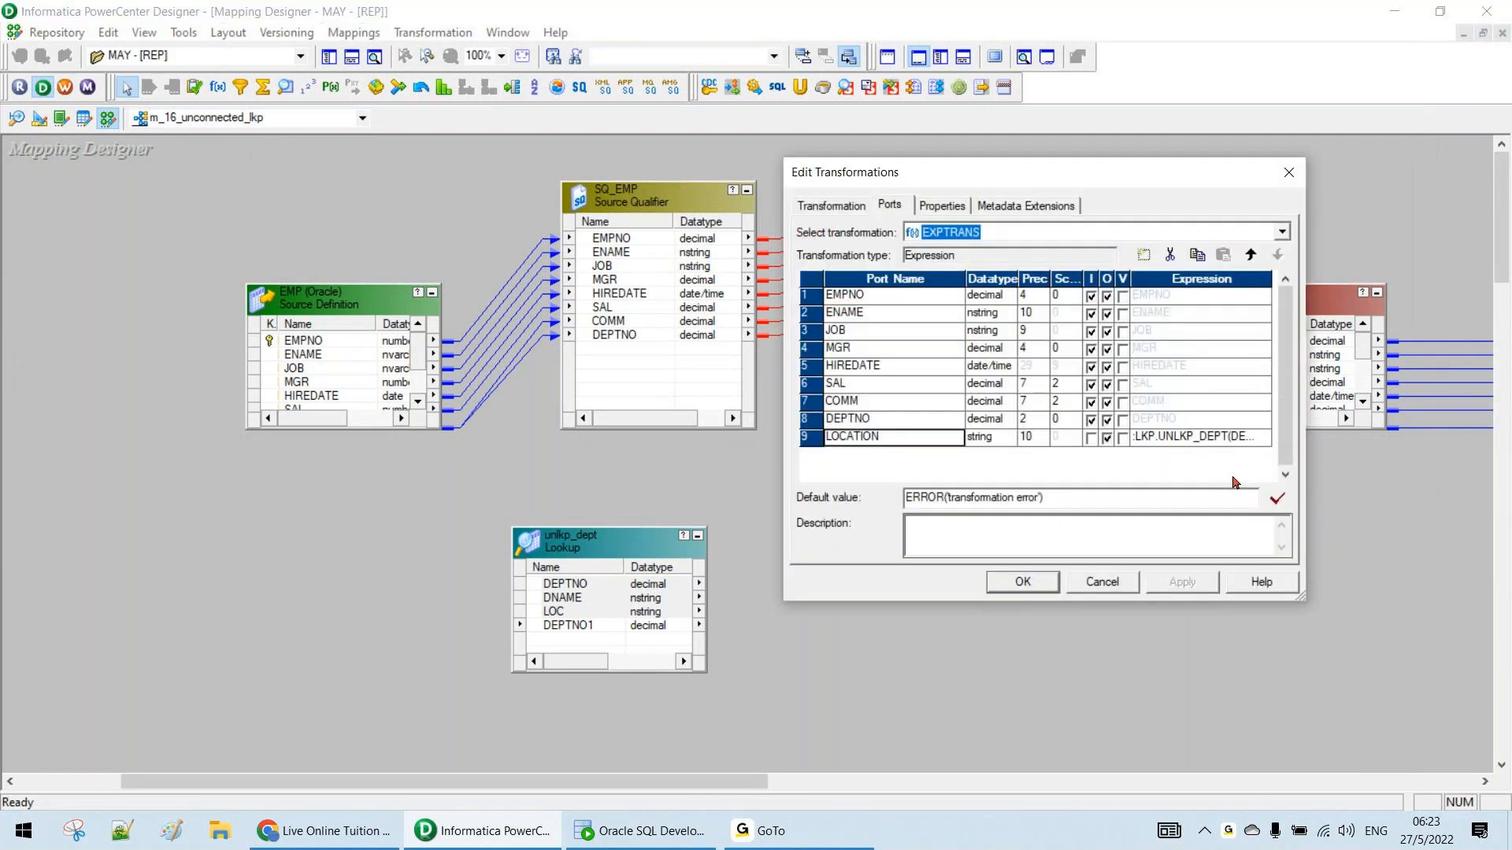
click(1255, 436)
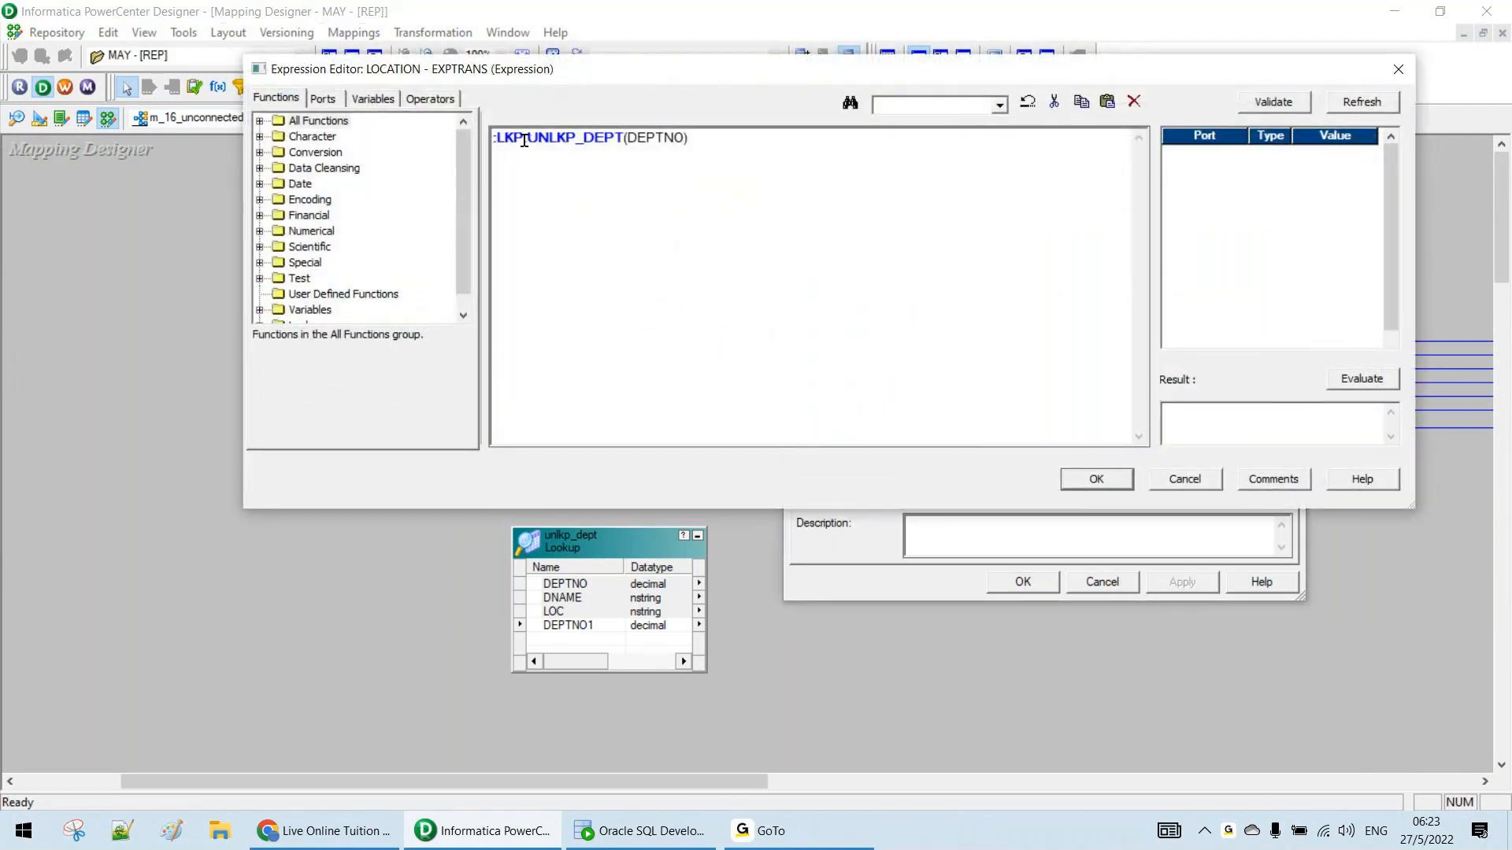
click(523, 140)
double_click(522, 139)
drag(527, 140, 623, 140)
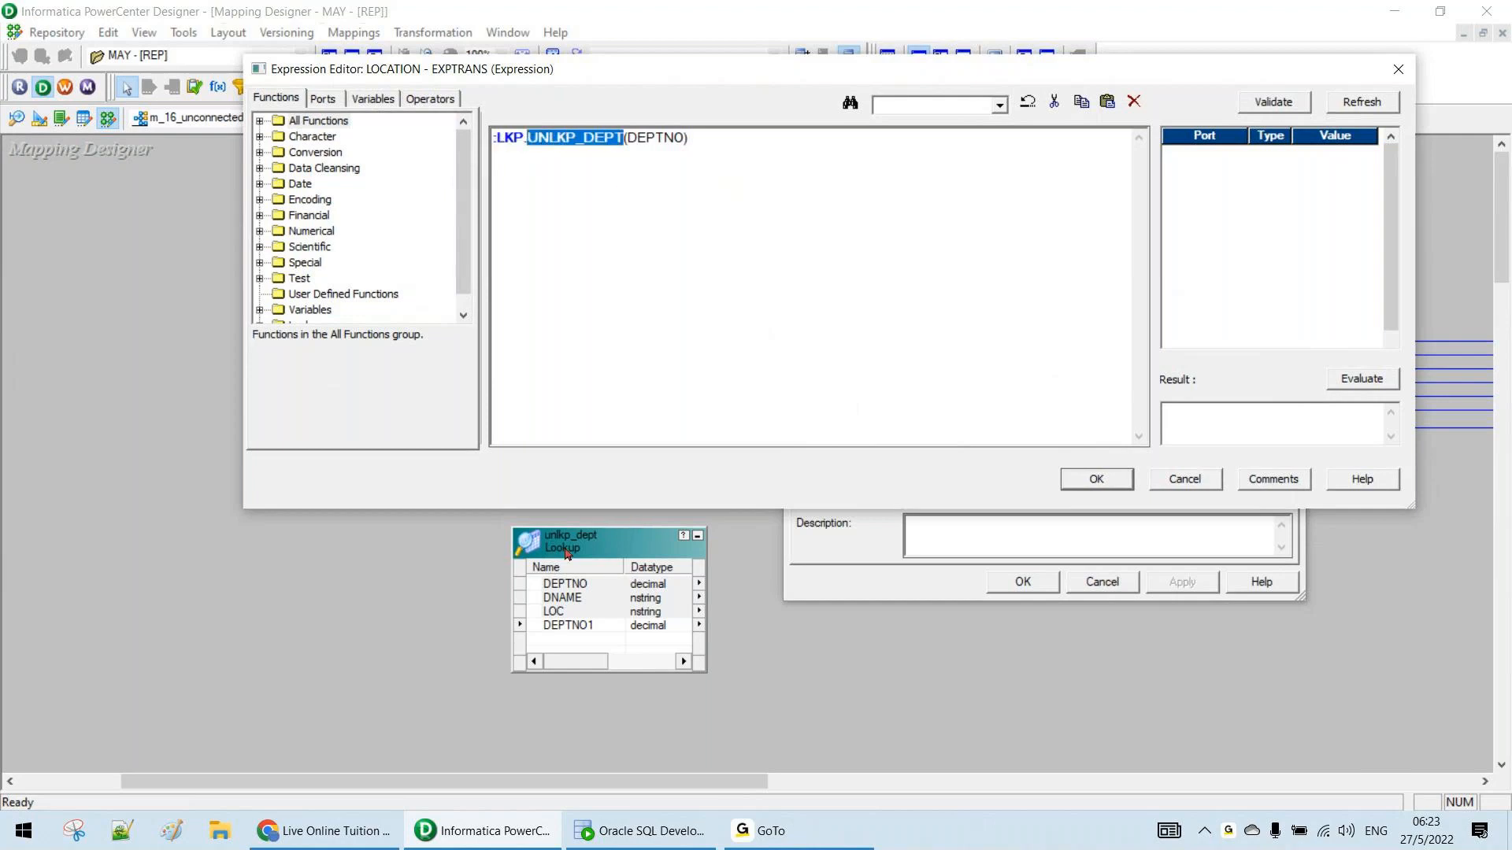
click(649, 218)
drag(525, 138, 622, 138)
drag(627, 139, 685, 139)
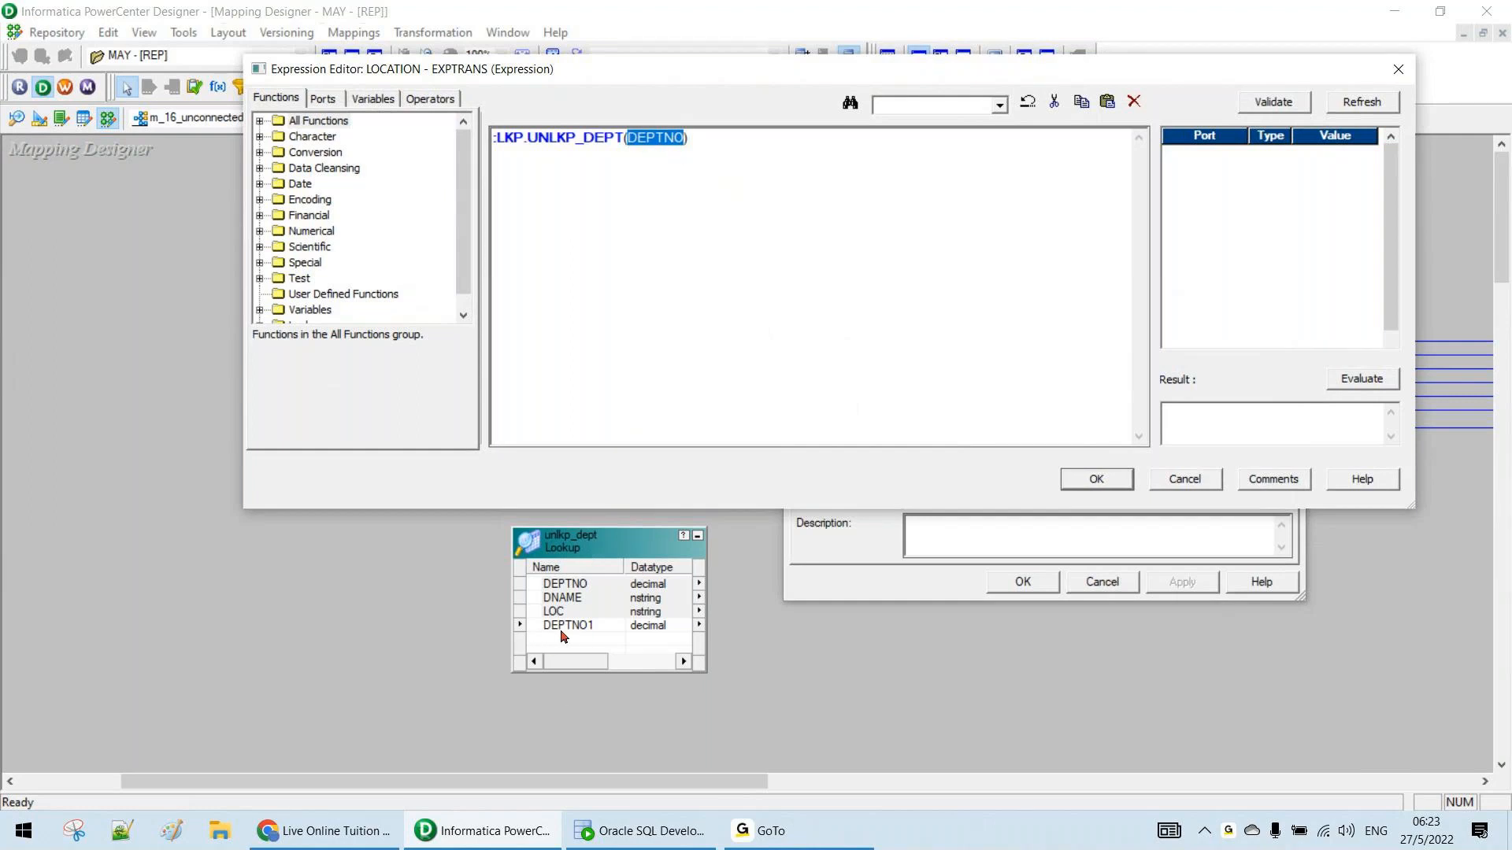
click(694, 226)
drag(685, 139, 632, 139)
drag(753, 155, 105, 197)
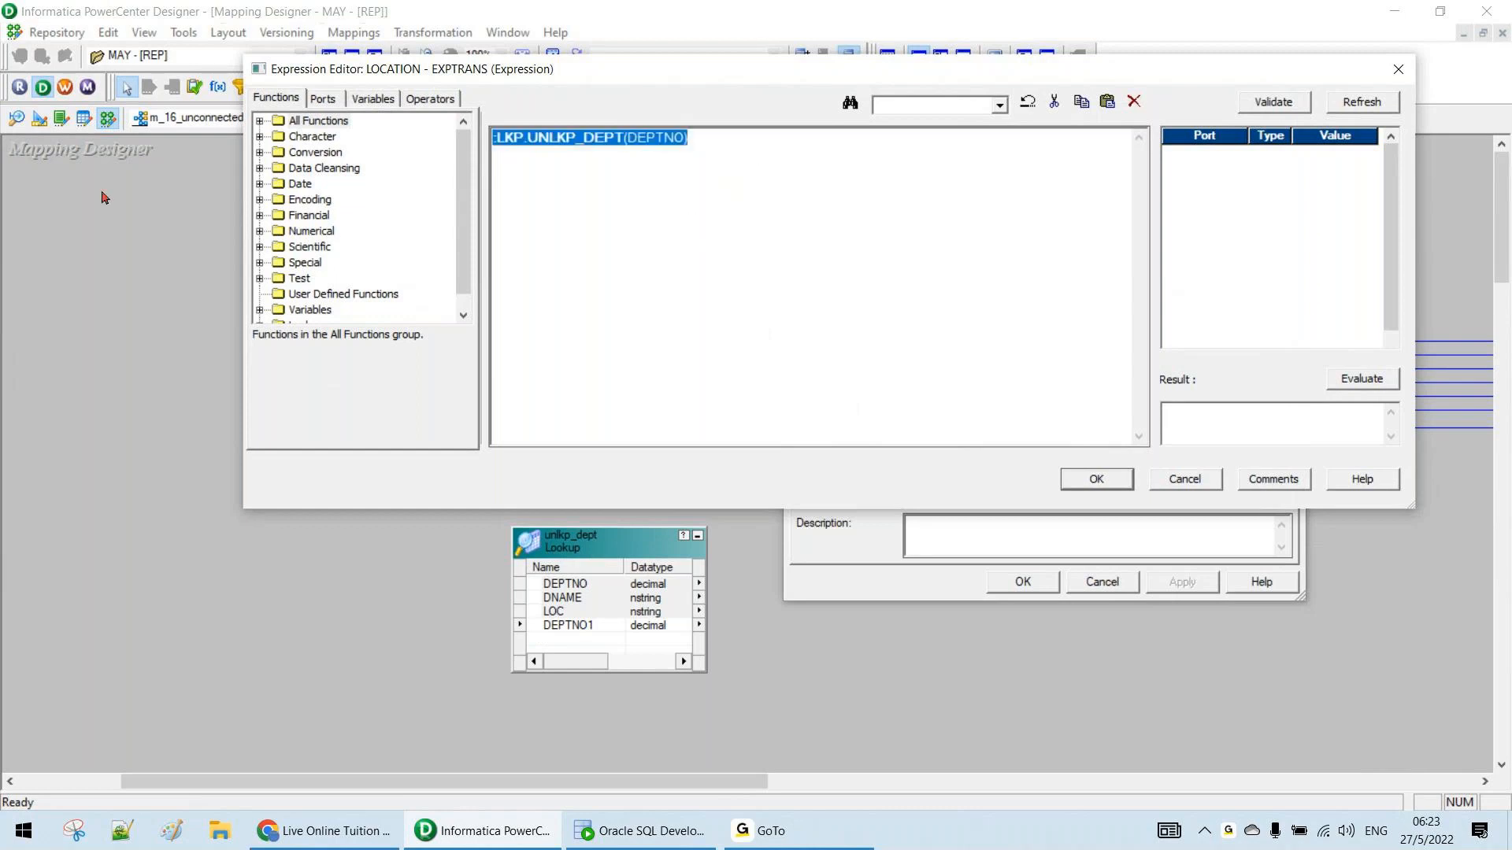
click(1115, 482)
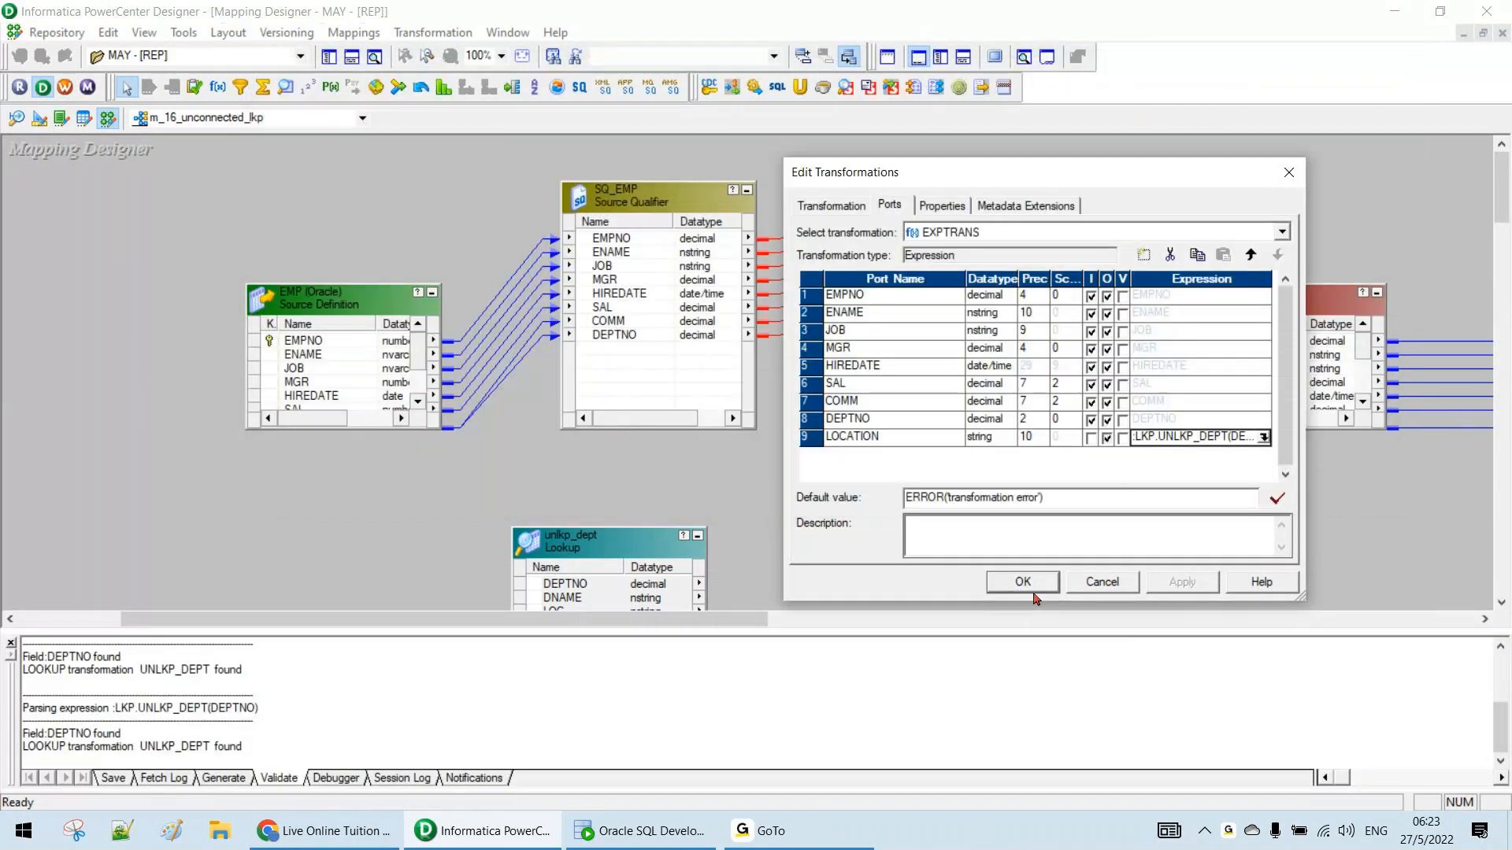
click(1034, 593)
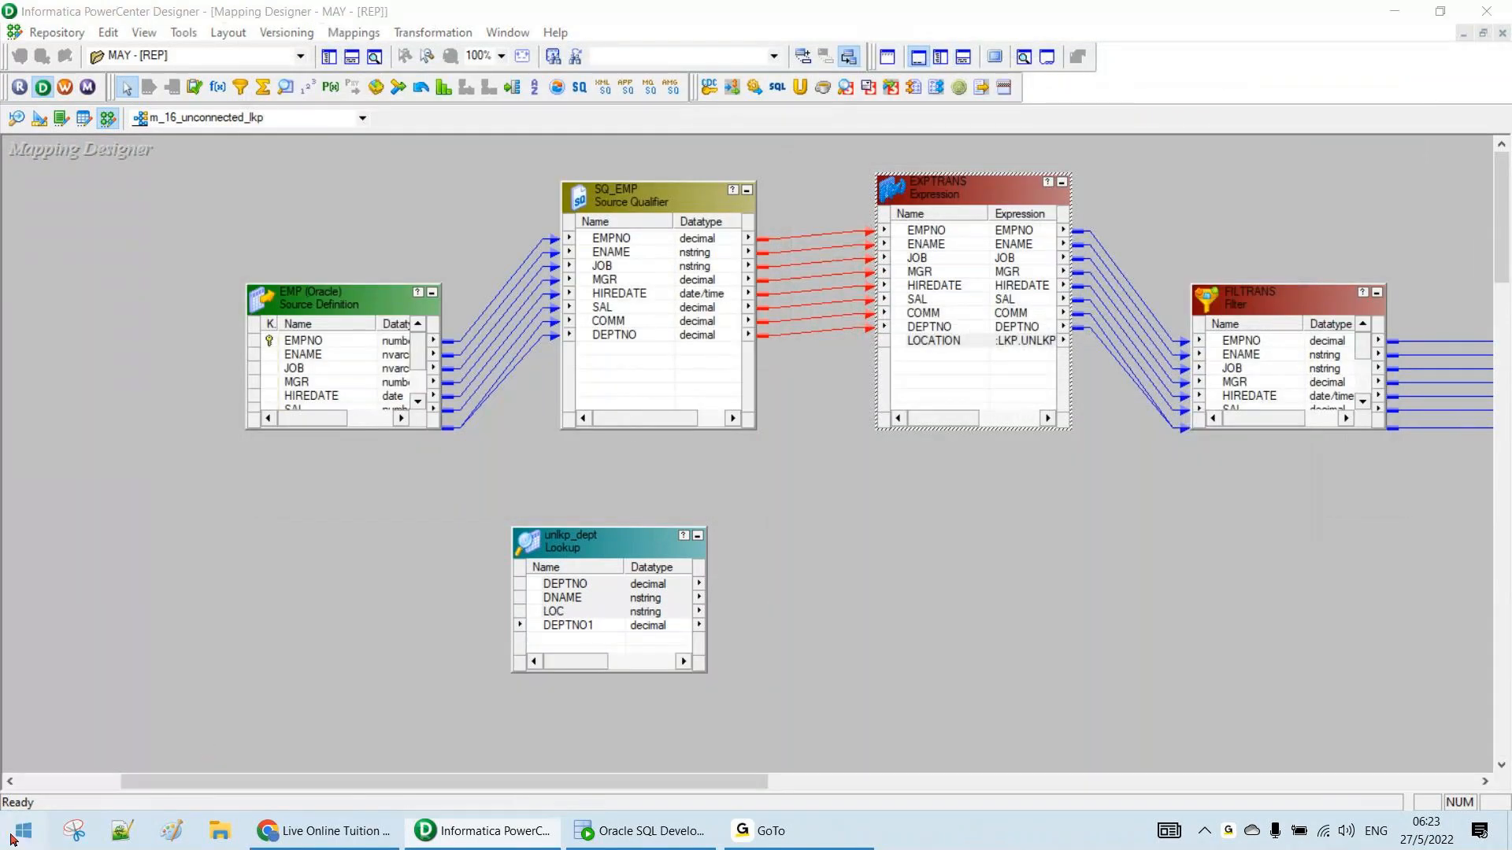
Switch to a new blank Notepad note, shrink its window, and place it over SQ_EMP in the mapping
click(11, 840)
text(notepad)
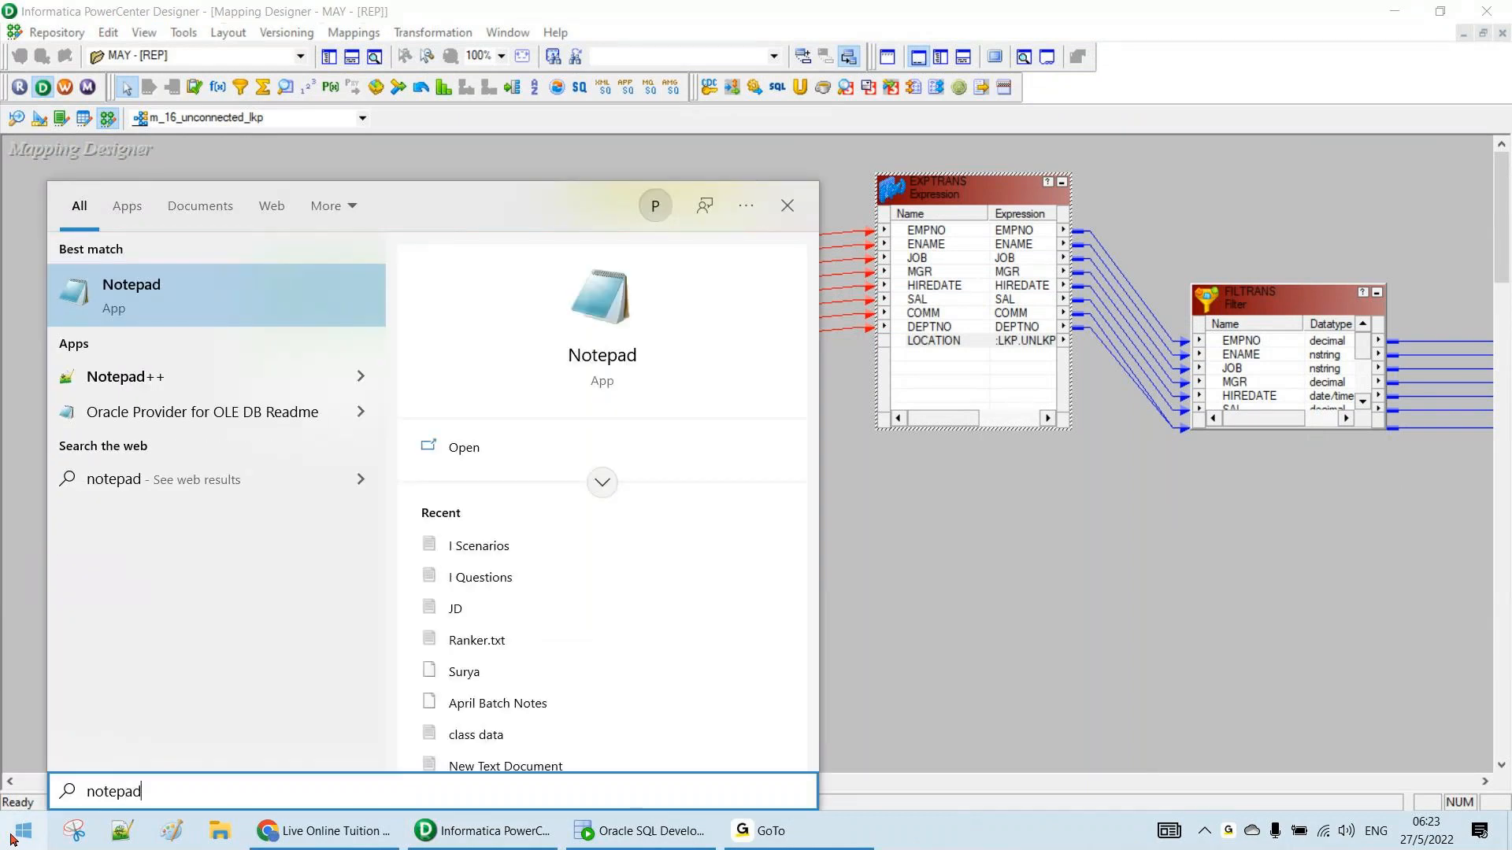
key(Return)
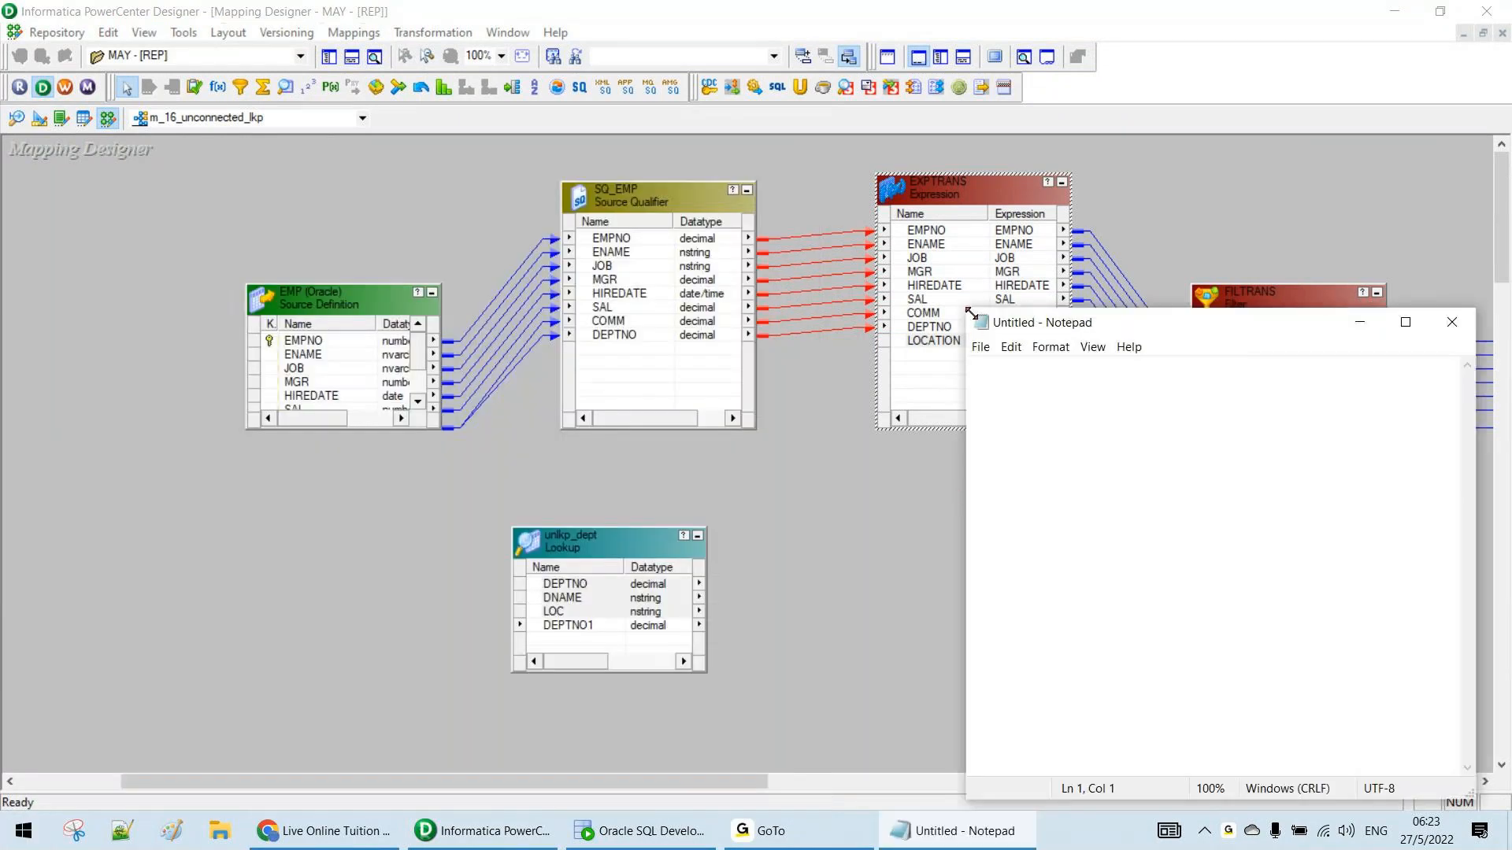
drag(968, 306, 1321, 520)
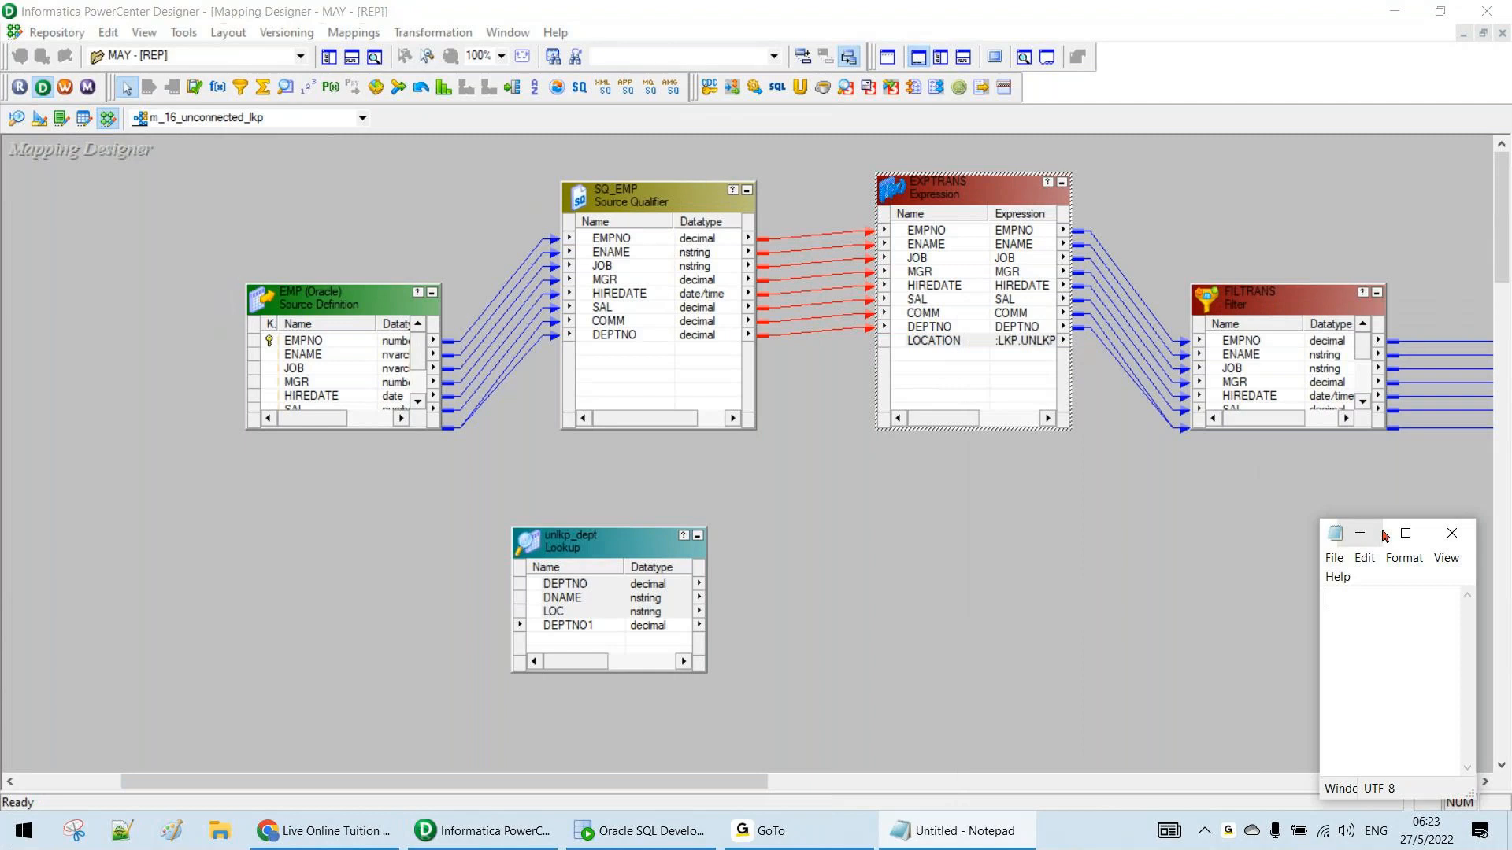
drag(1320, 564, 698, 180)
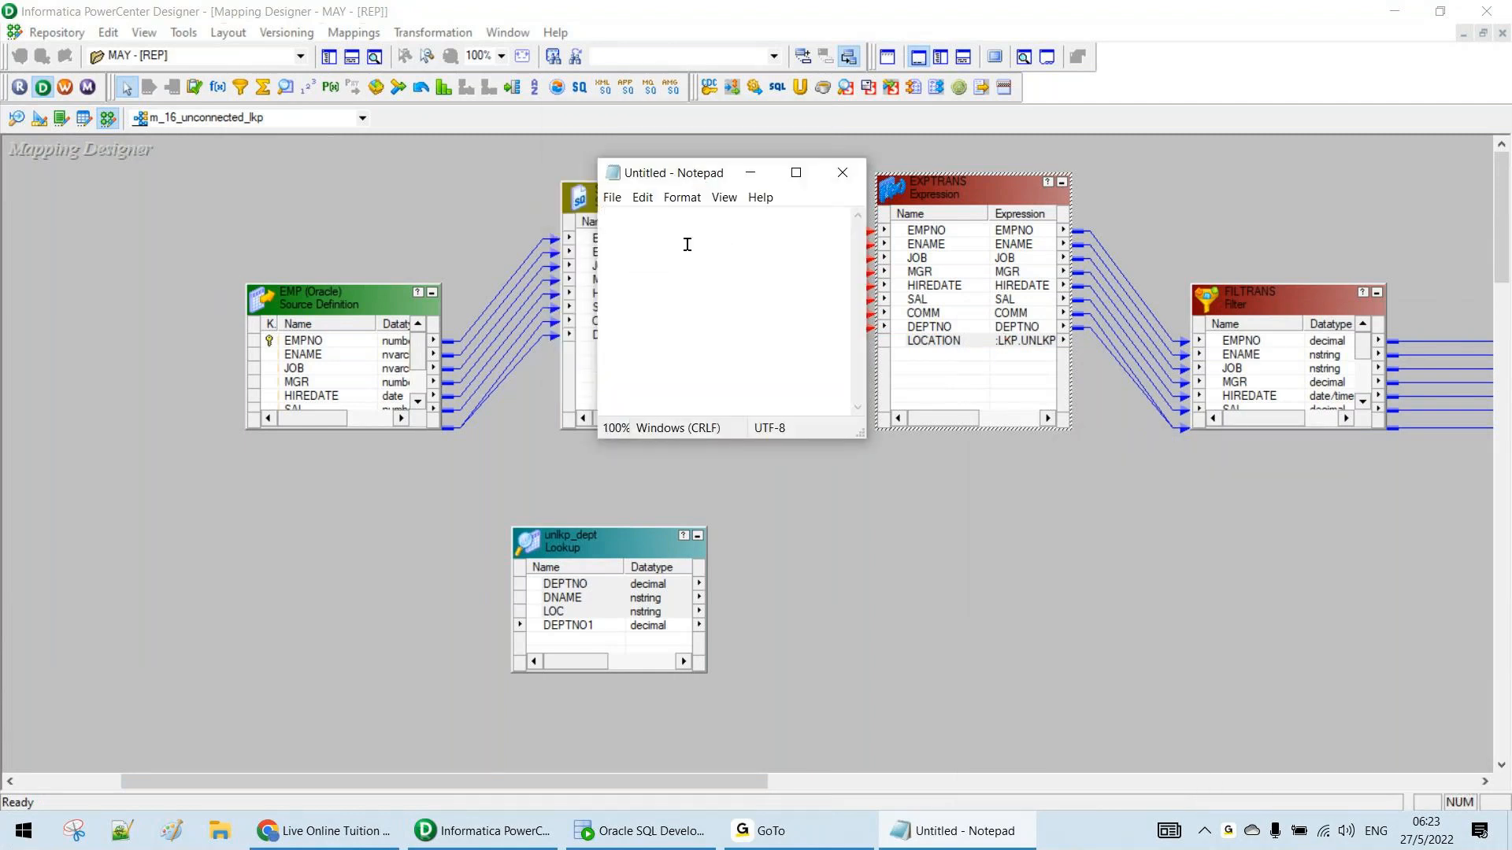
Write the start of a sample employee record on separate lines: 100, the employee's name, and Sales
text(Sam)
key(BackSpace)
key(BackSpace)
key(BackSpace)
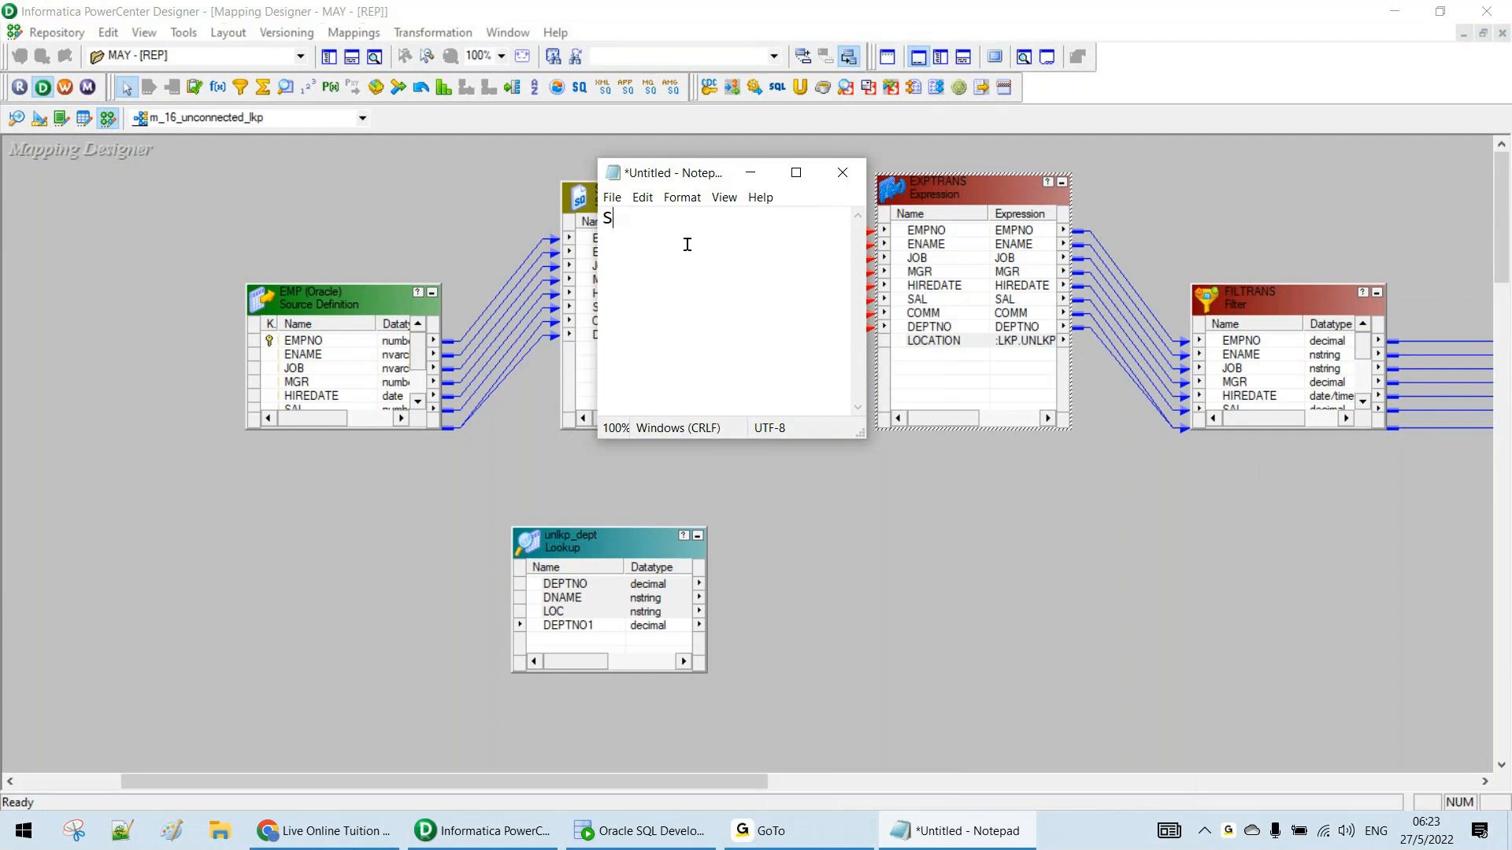
text(100)
key(Return)
text(Sampath )
text(Sale)
text(s)
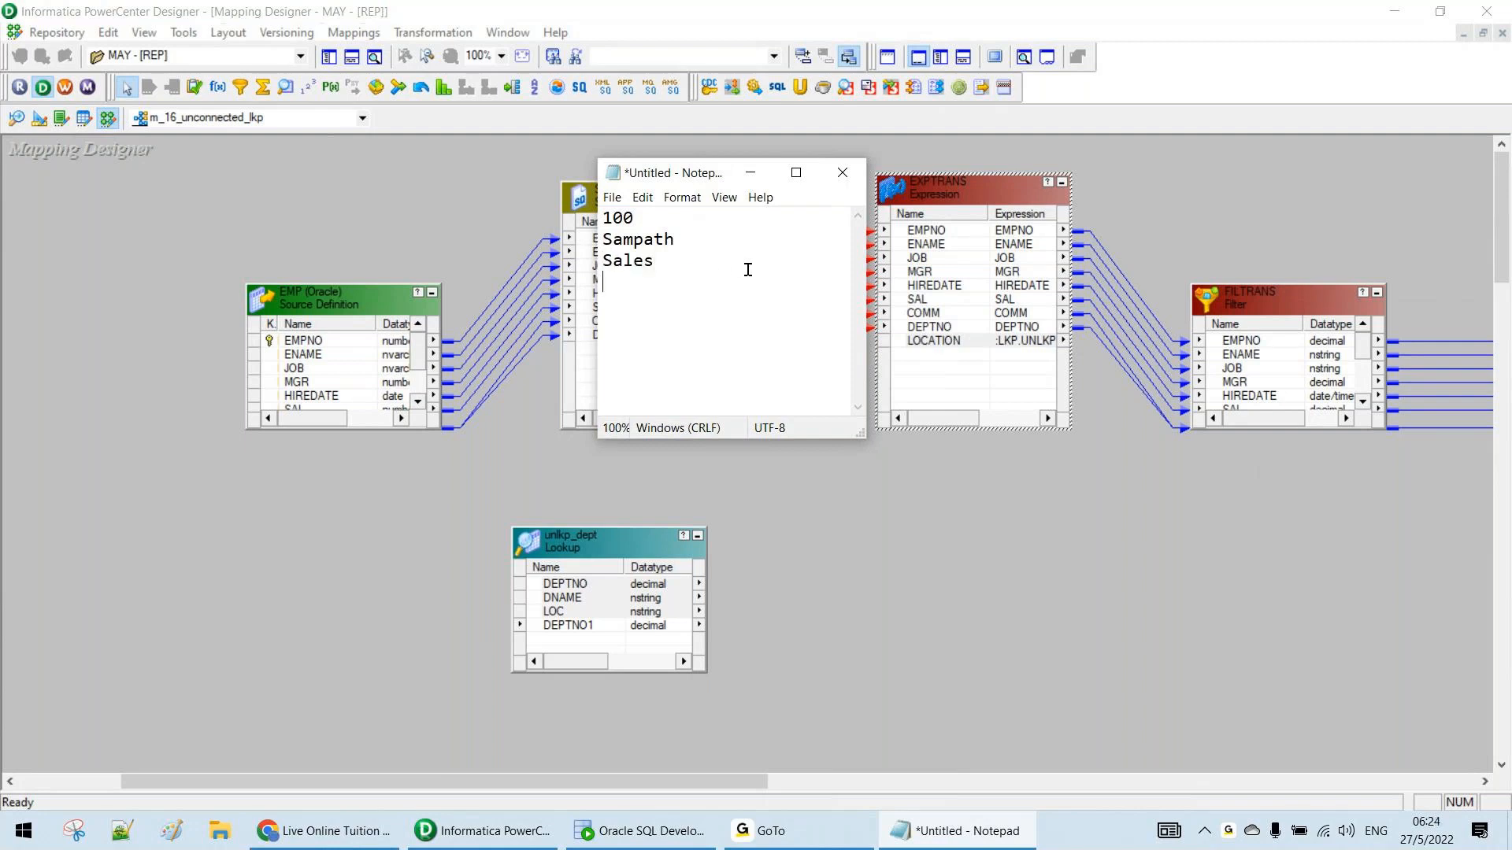
Add department number 10 and, after a blank line, the text "Loc (" to the sample record
key(ctrl+a)
click(698, 288)
text(10  )
text(Loc)
text( ()
click(626, 292)
drag(626, 291, 603, 289)
click(605, 296)
Check which port of the unlkp_dept lookup is marked as the return port, then close its settings
double_click(585, 561)
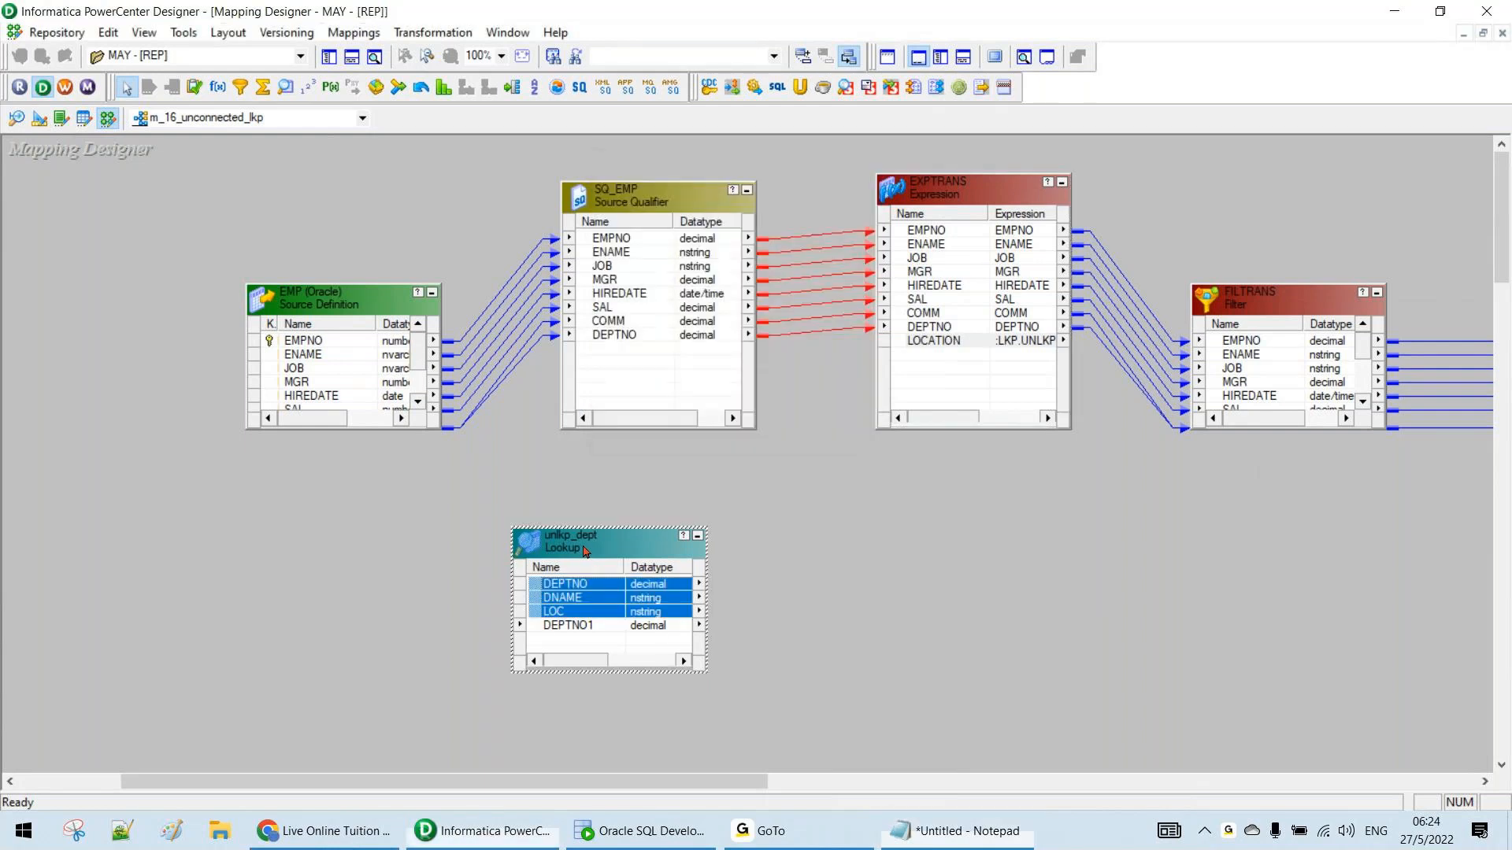
click(892, 206)
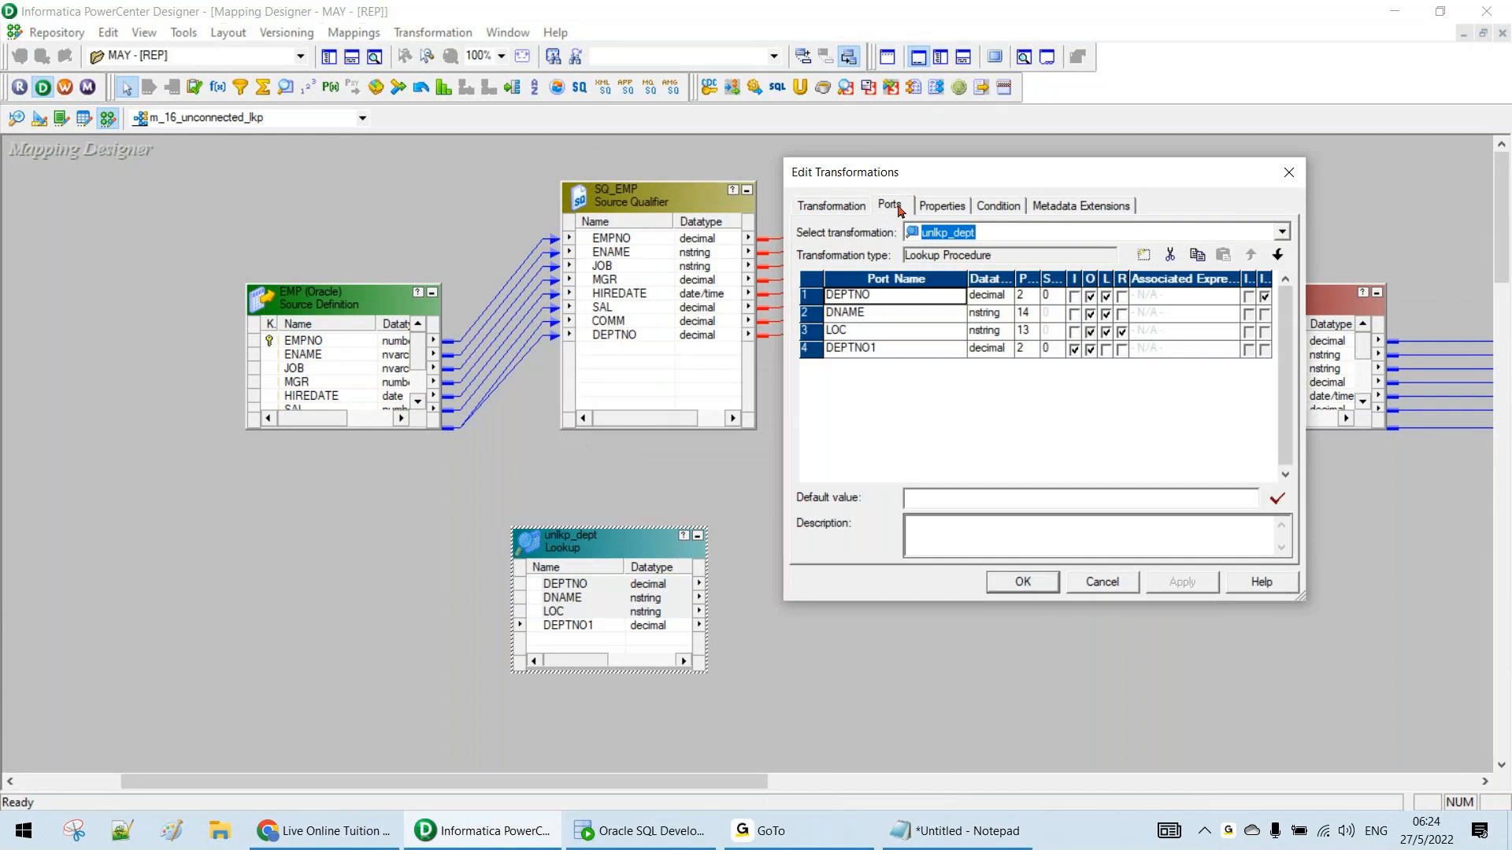
click(904, 334)
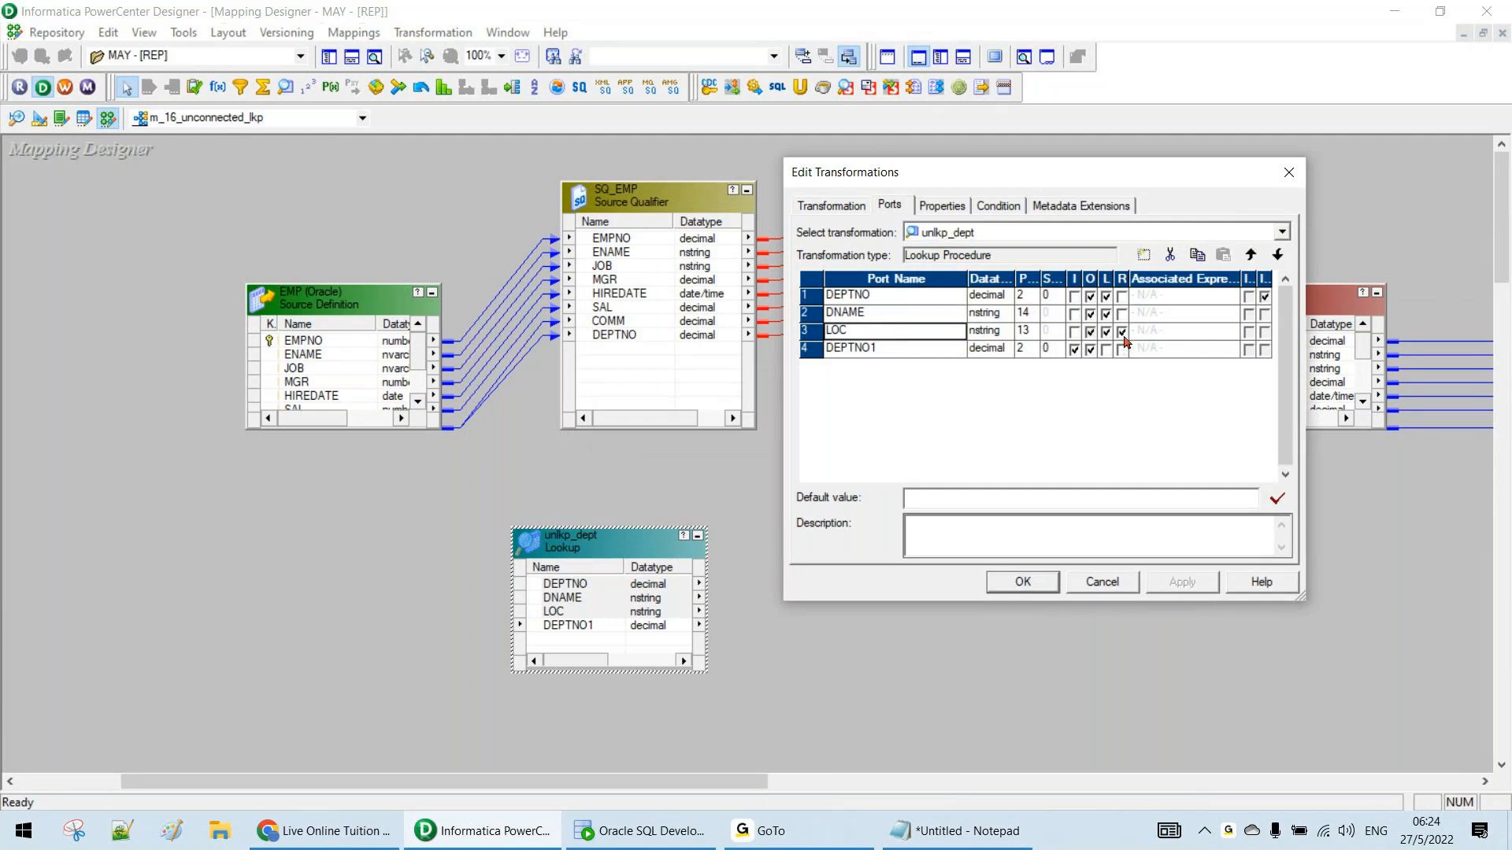
click(1023, 582)
Return to the Notepad note, highlight department number 10, and complete the location line as Loc (USA)
key(alt+Tab)
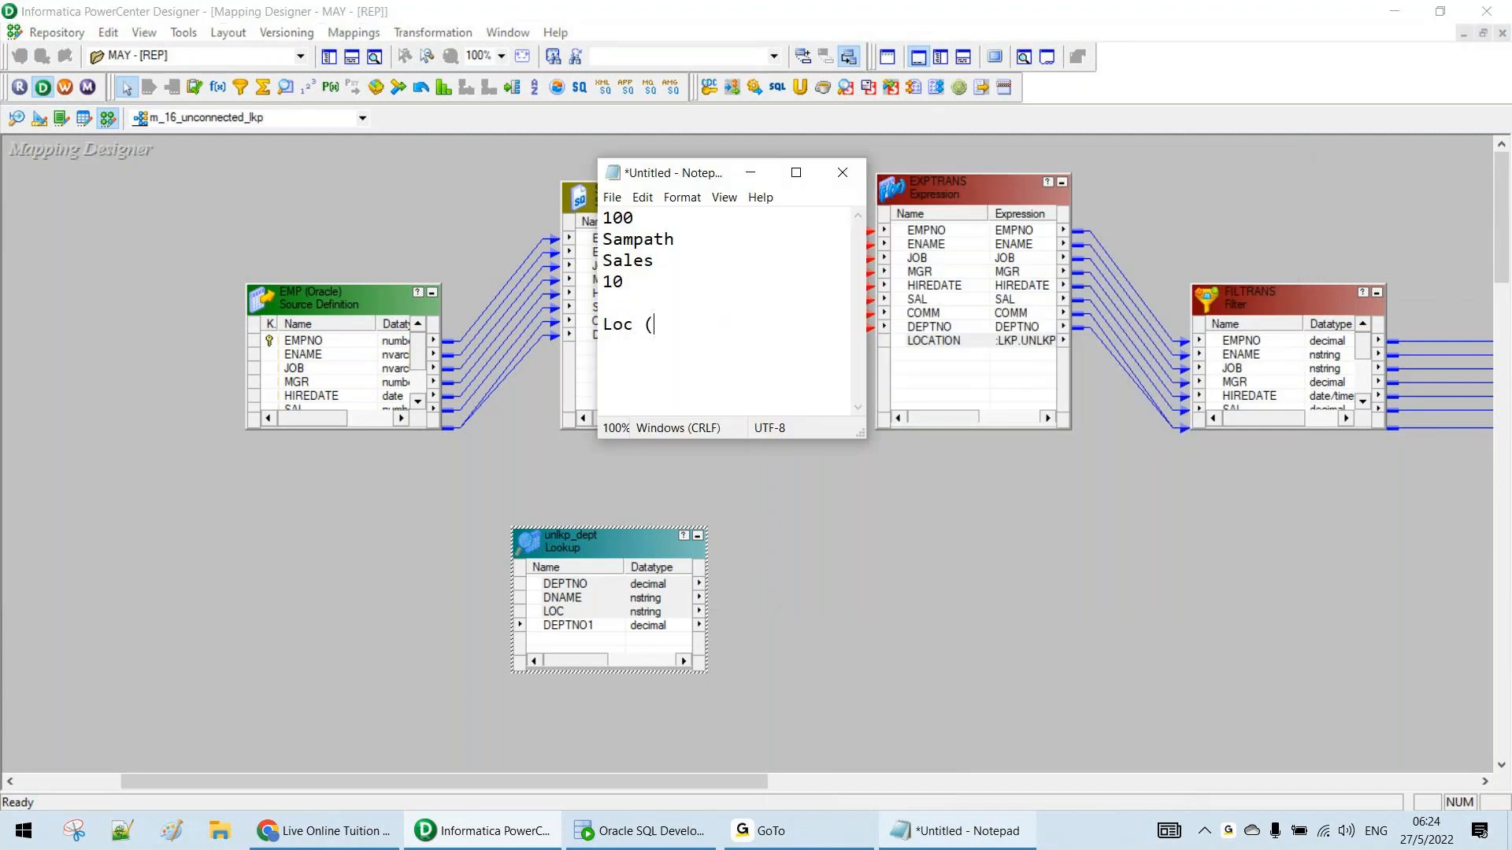
drag(624, 282, 602, 284)
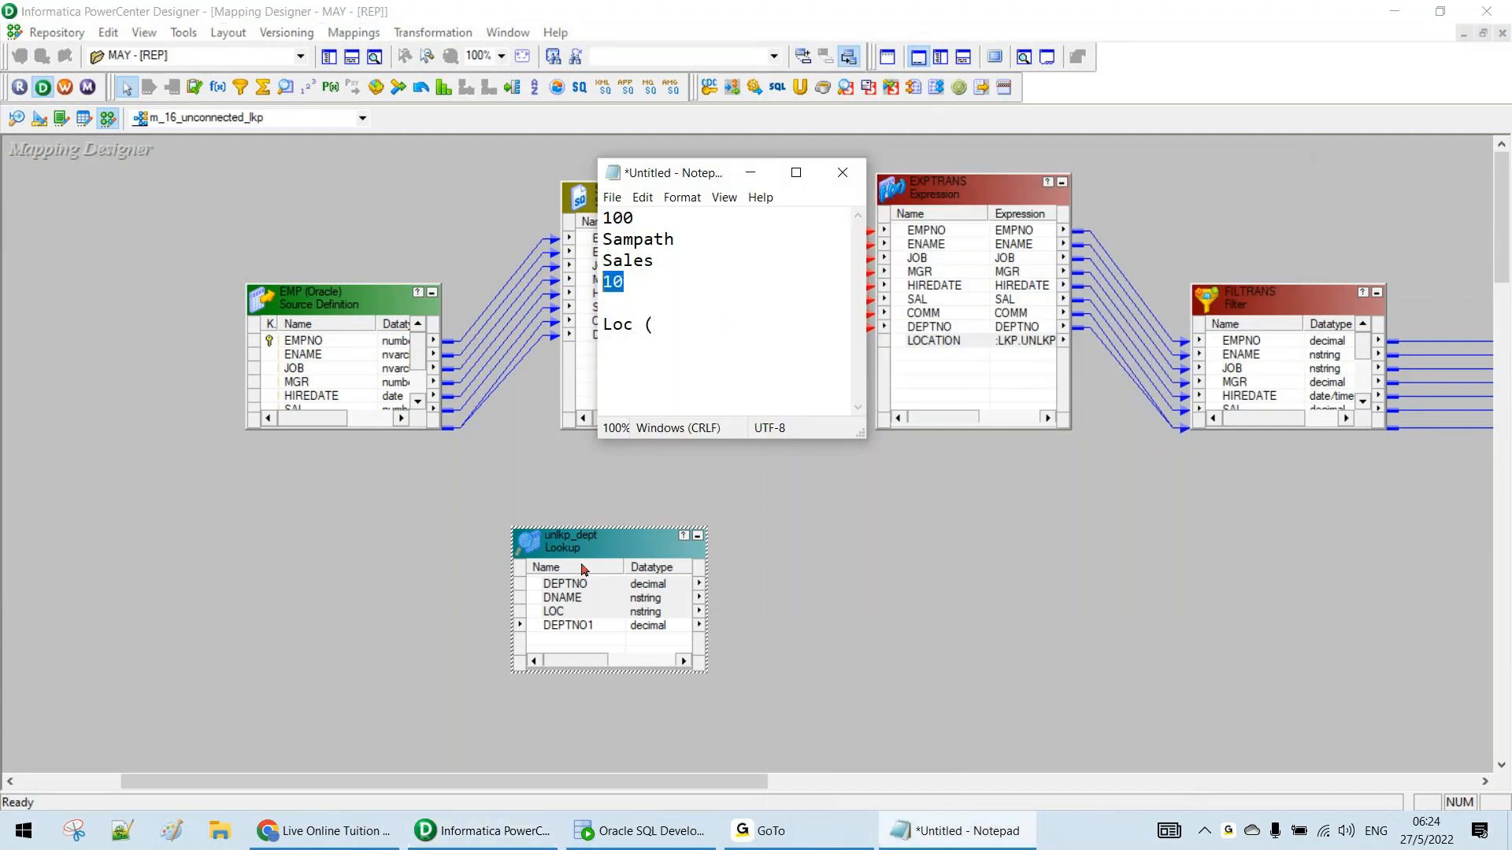
click(716, 372)
text(Loc (USA))
drag(652, 324, 686, 330)
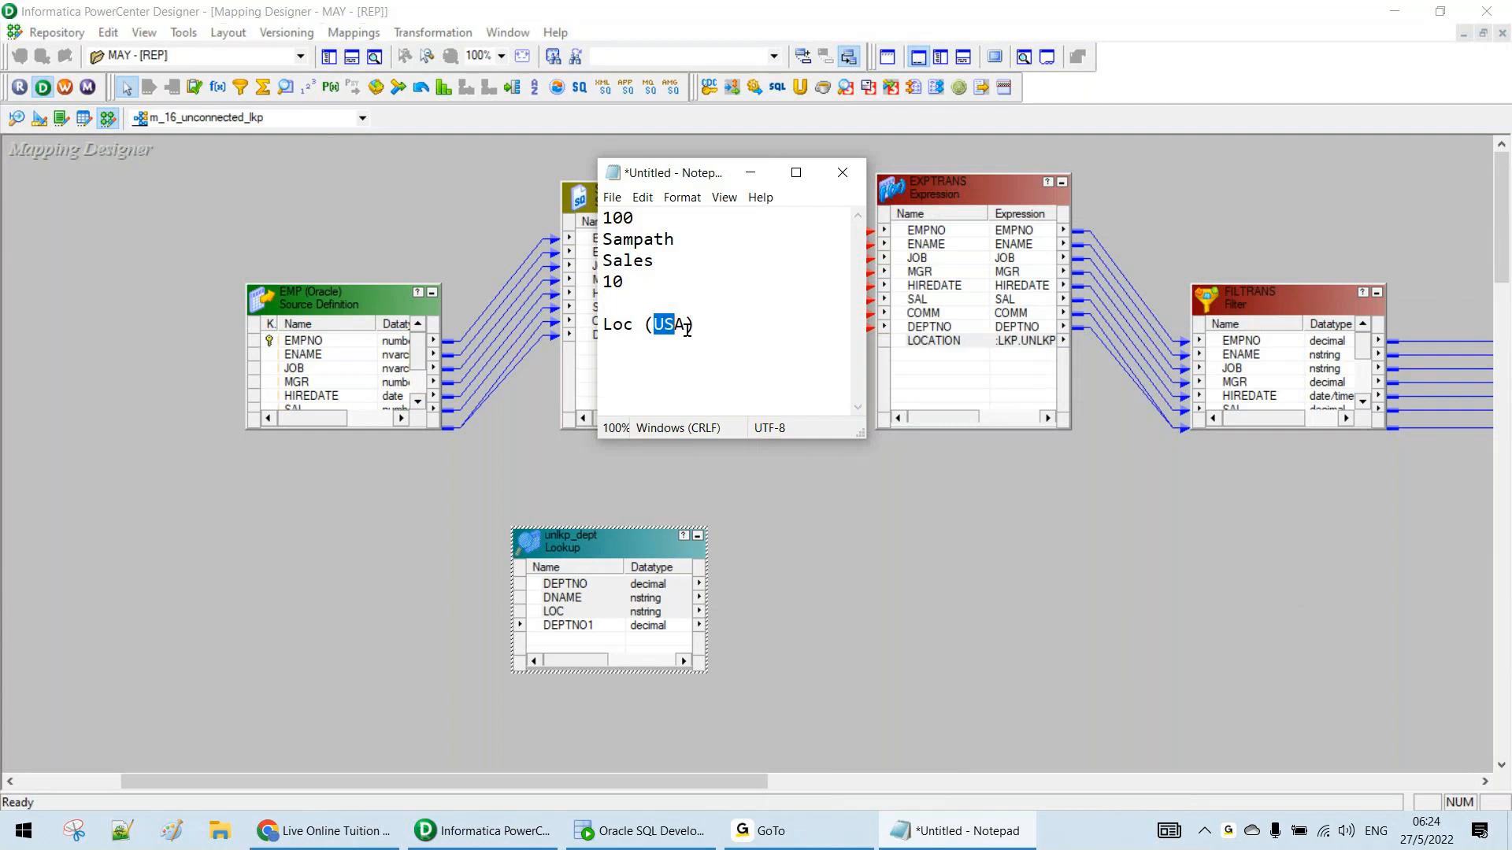
Replace the department number in the sample record with 20 and highlight the location value
key(Up)
key(shift+Up)
text(20)
drag(687, 326, 652, 327)
Examine the unlkp_dept lookup's properties and the LOC port's return setting, then close the transformation settings
click(638, 557)
double_click(638, 556)
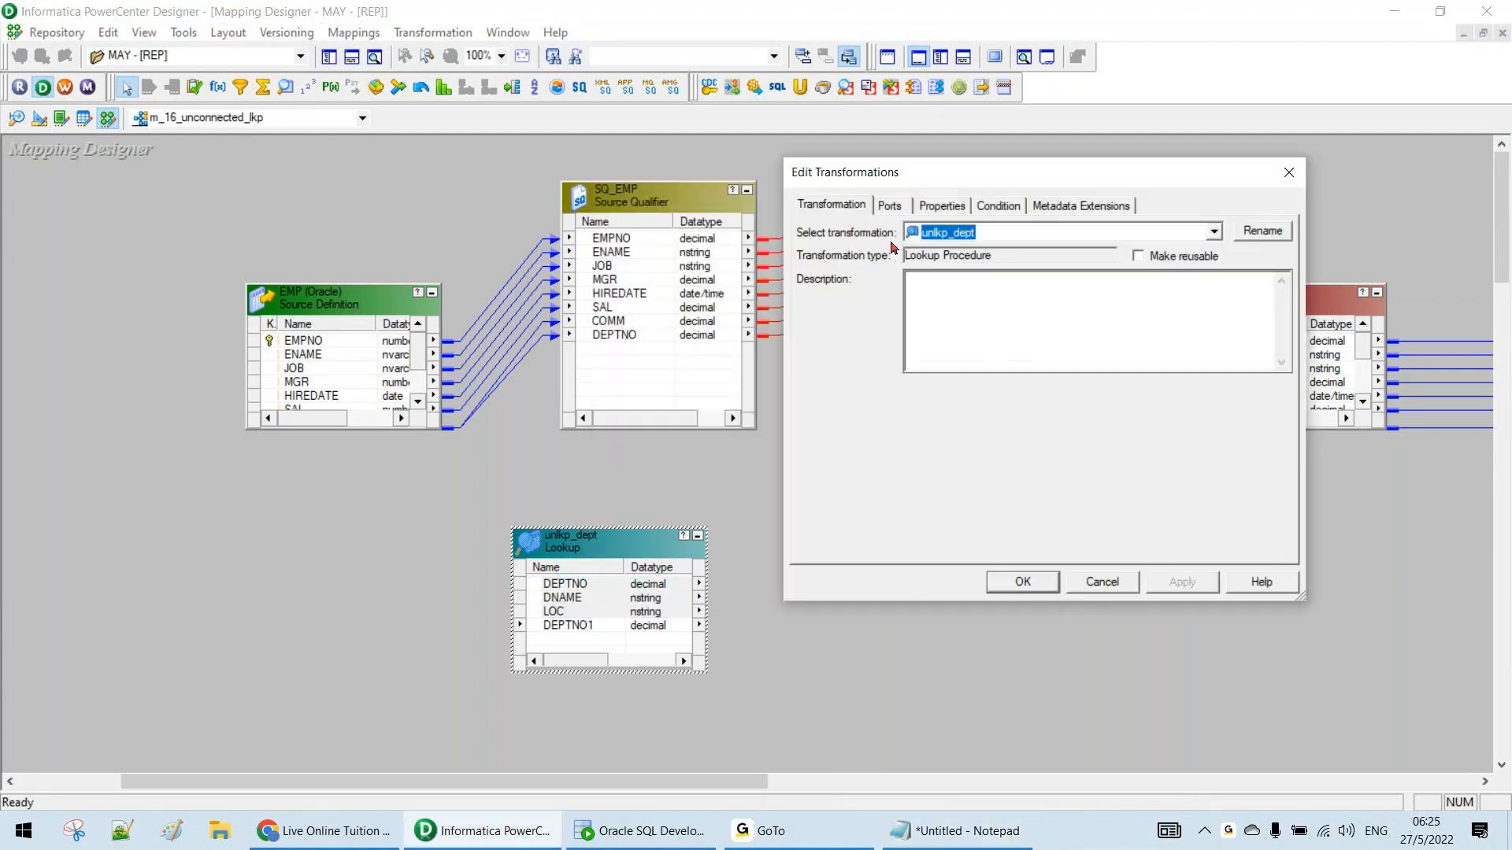
click(945, 204)
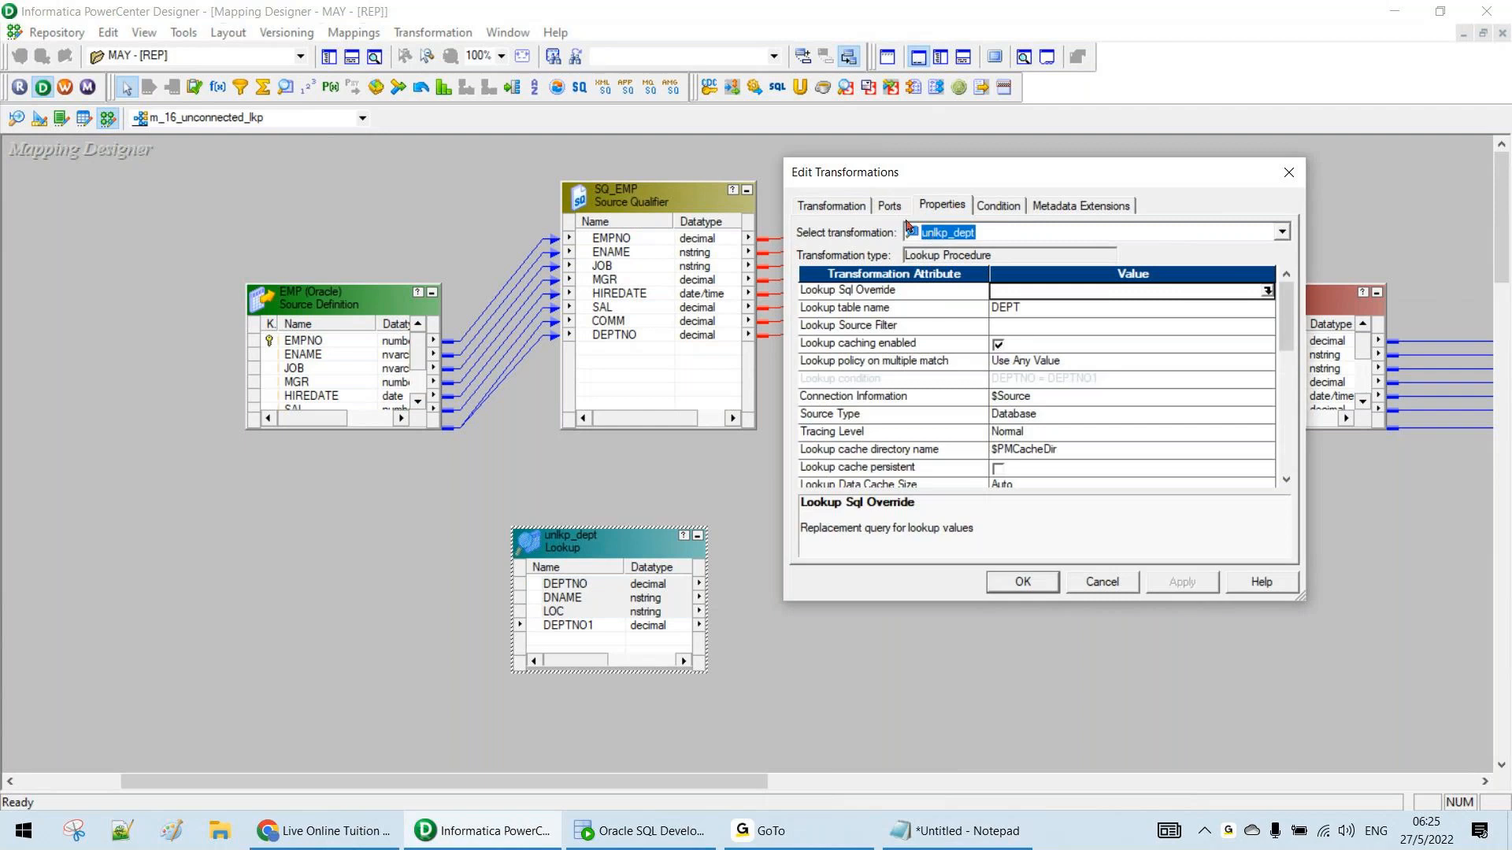
click(889, 205)
click(1122, 331)
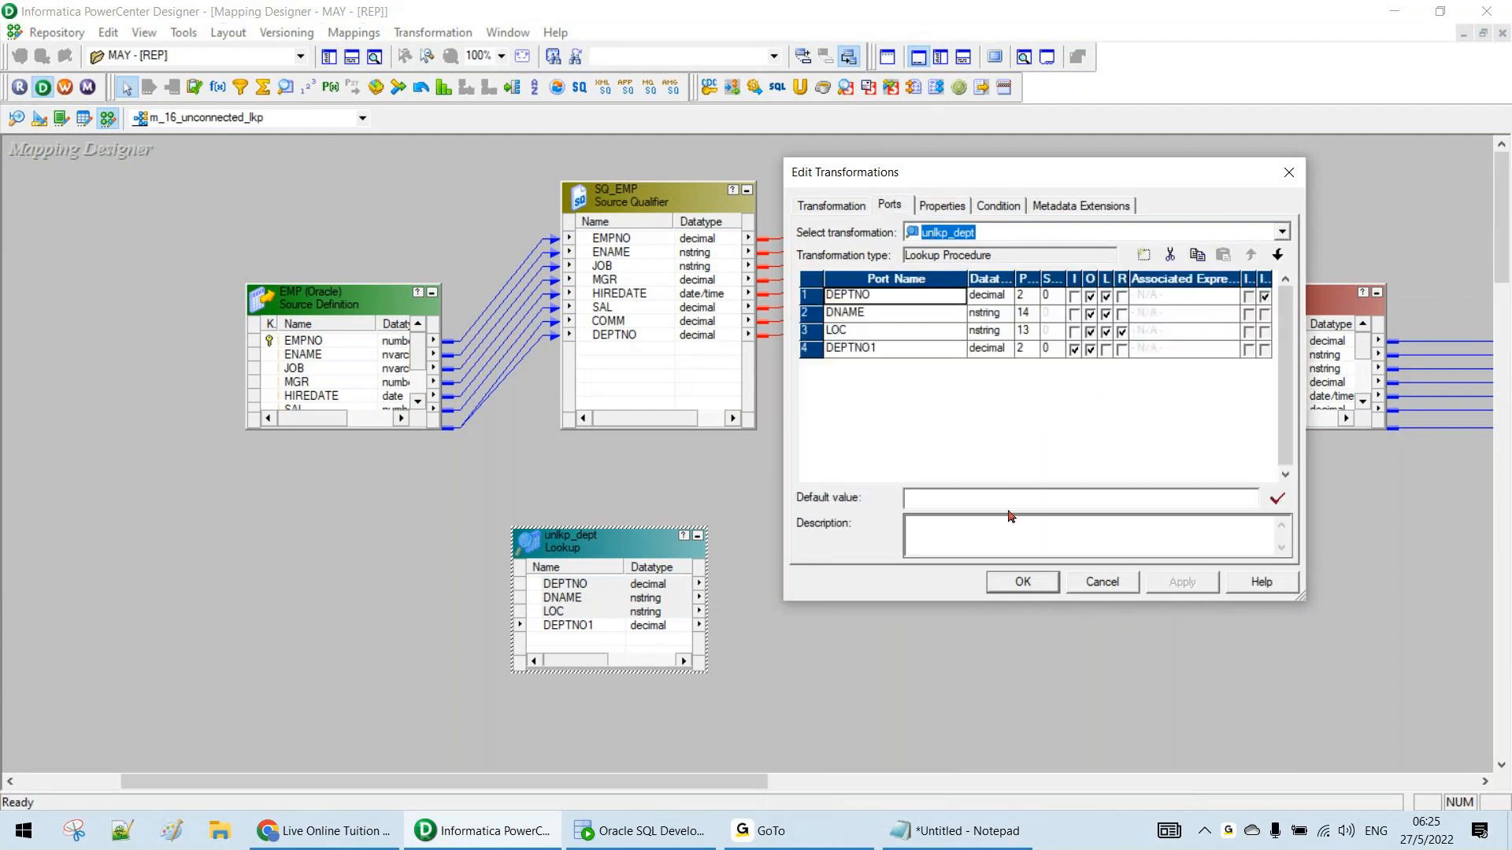
click(1013, 581)
Enlarge FILTRANS upward to show all its ports, and delete its unused ports DEPTNO1, DNAME and LOC
drag(648, 783, 738, 786)
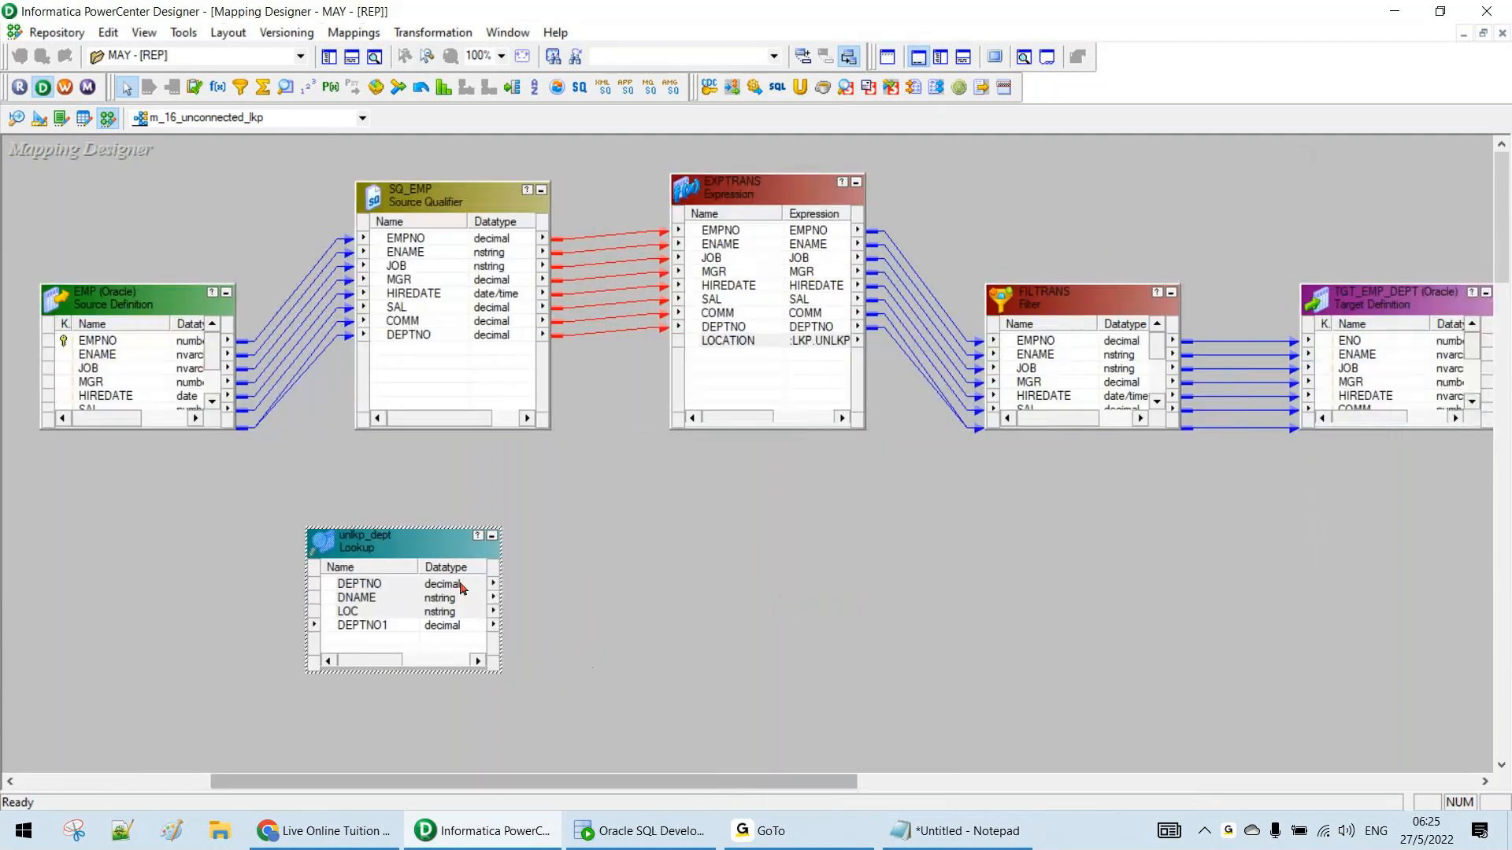
click(414, 554)
drag(1061, 284, 1089, 173)
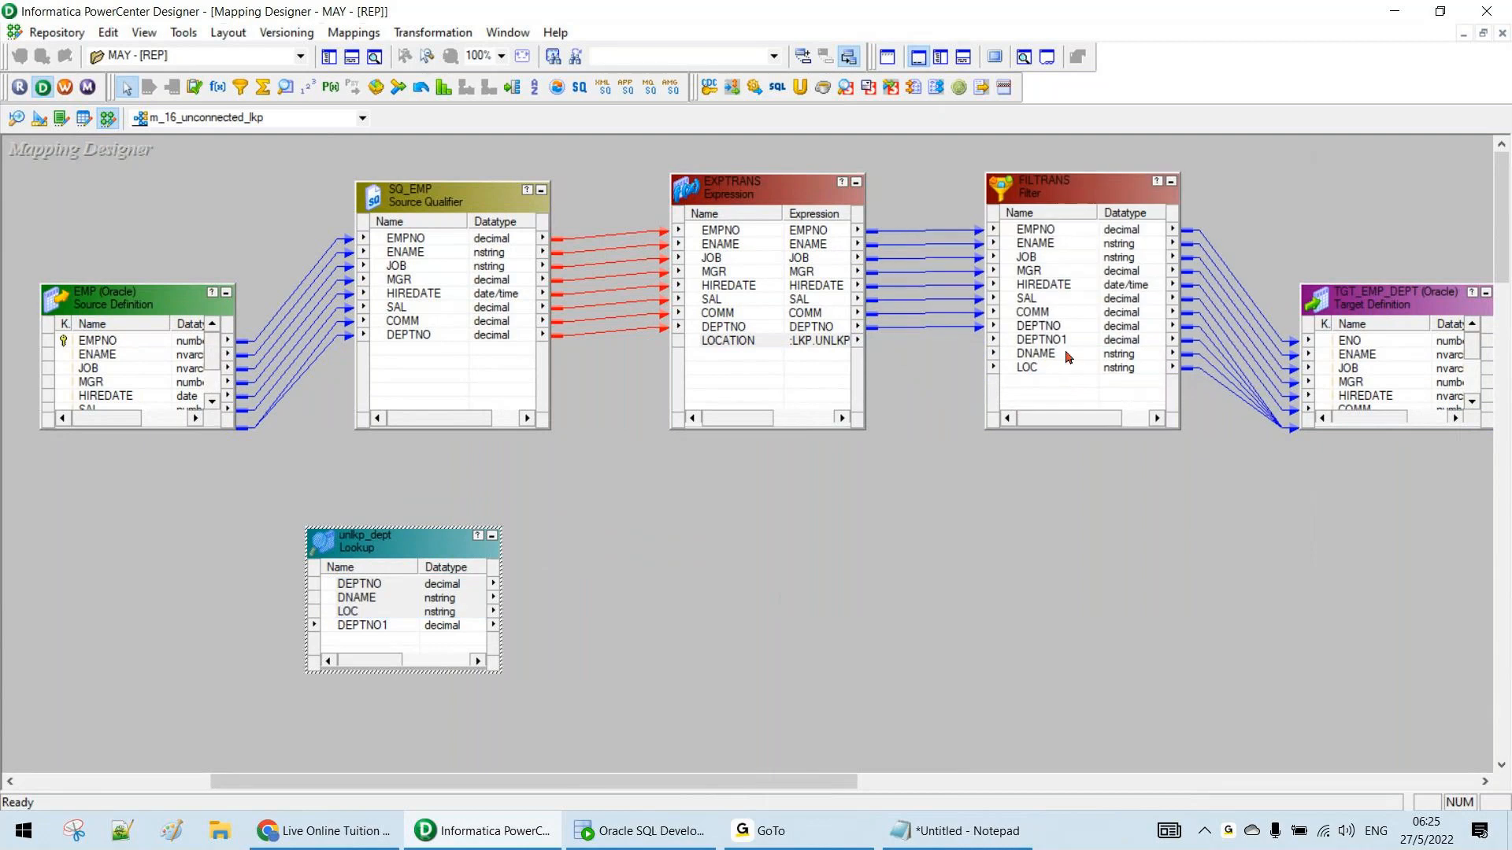
double_click(1041, 340)
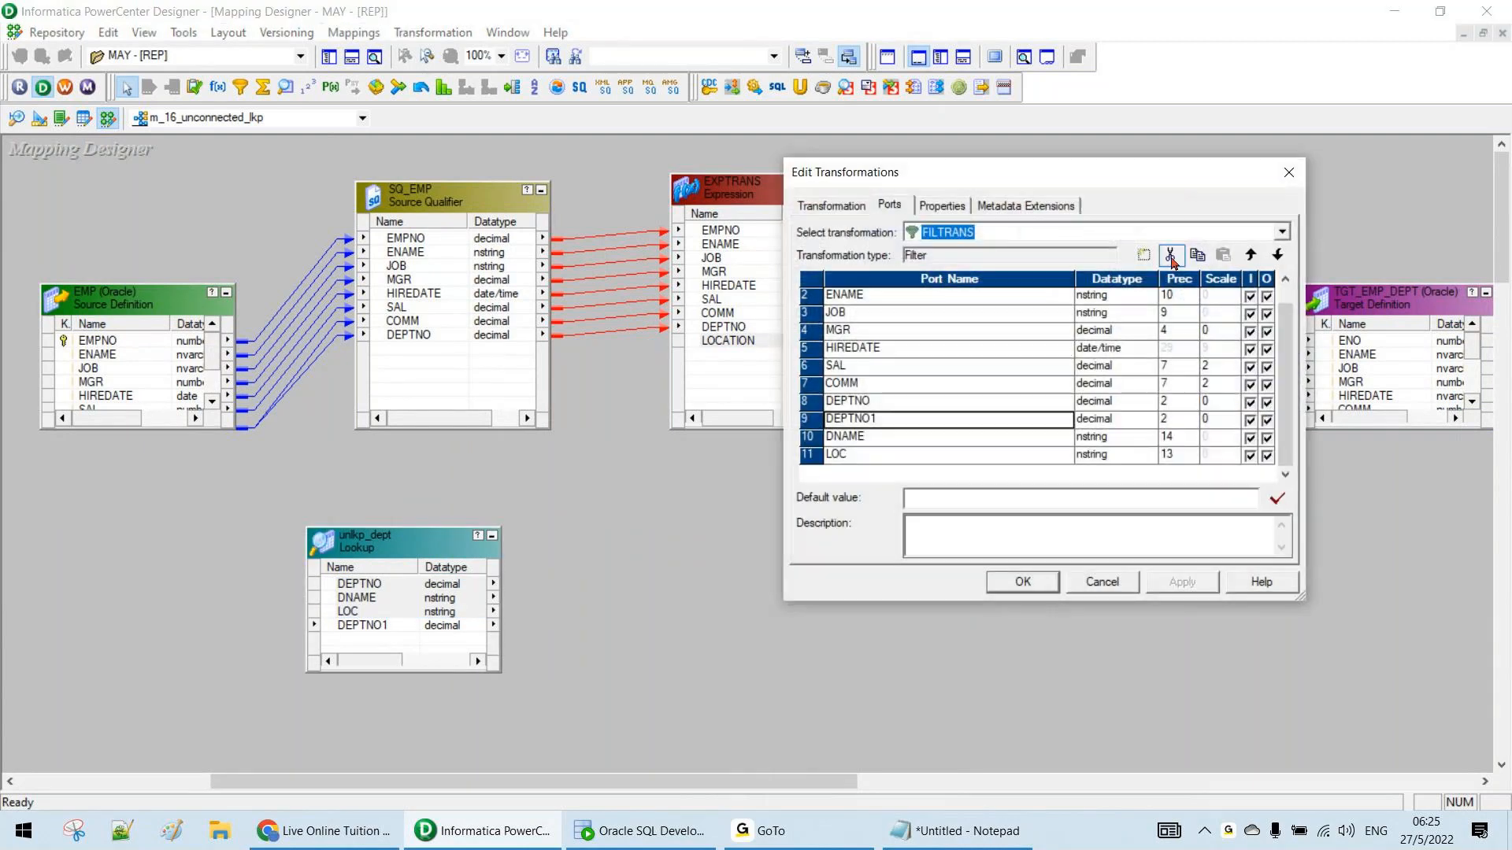
click(1171, 257)
click(1023, 581)
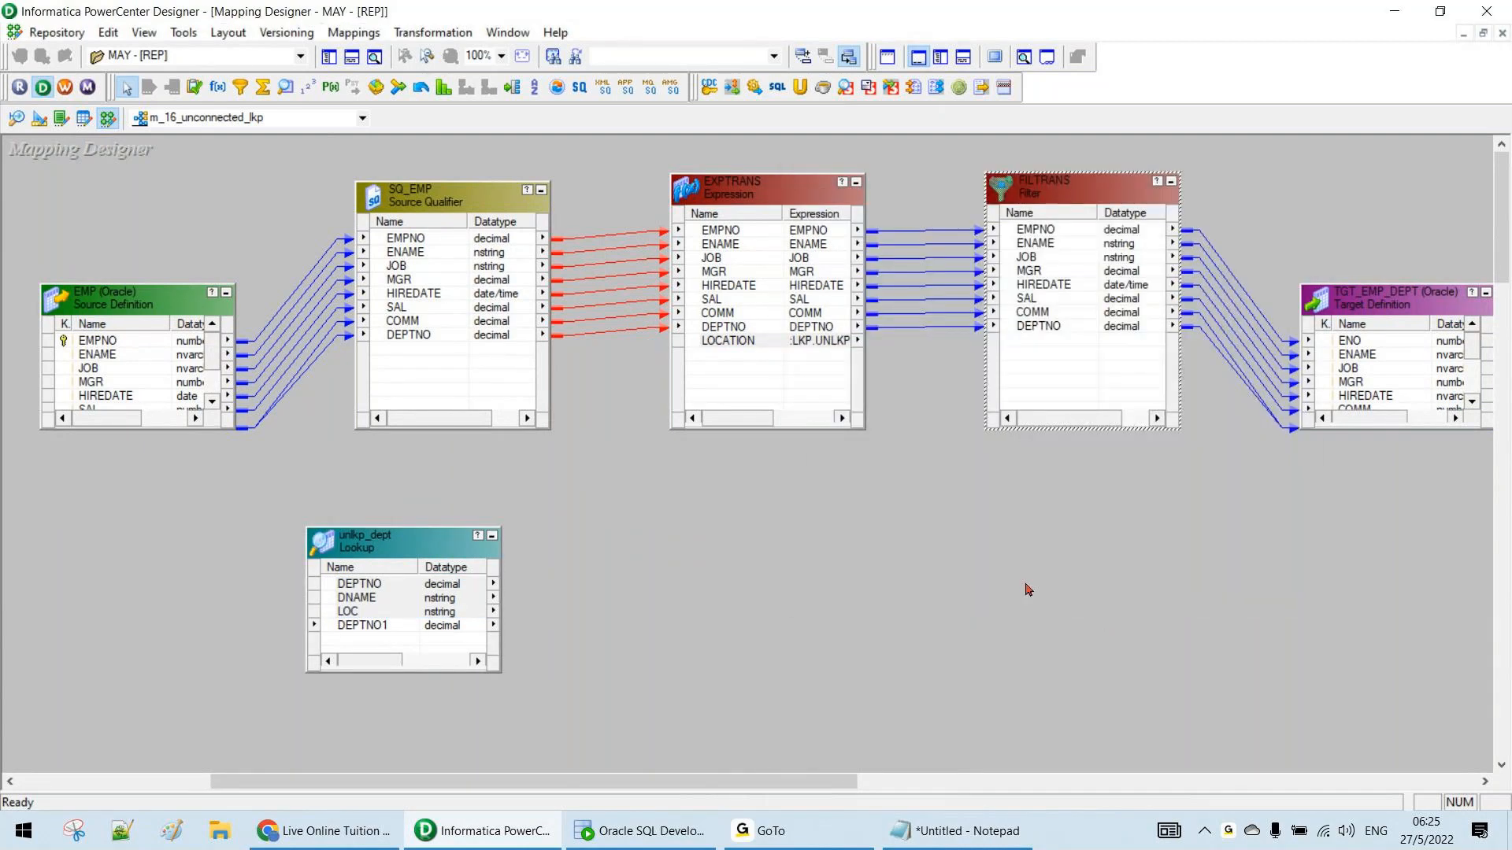
Open the filter condition of FILTRANS in the expression editor
click(829, 351)
double_click(1058, 198)
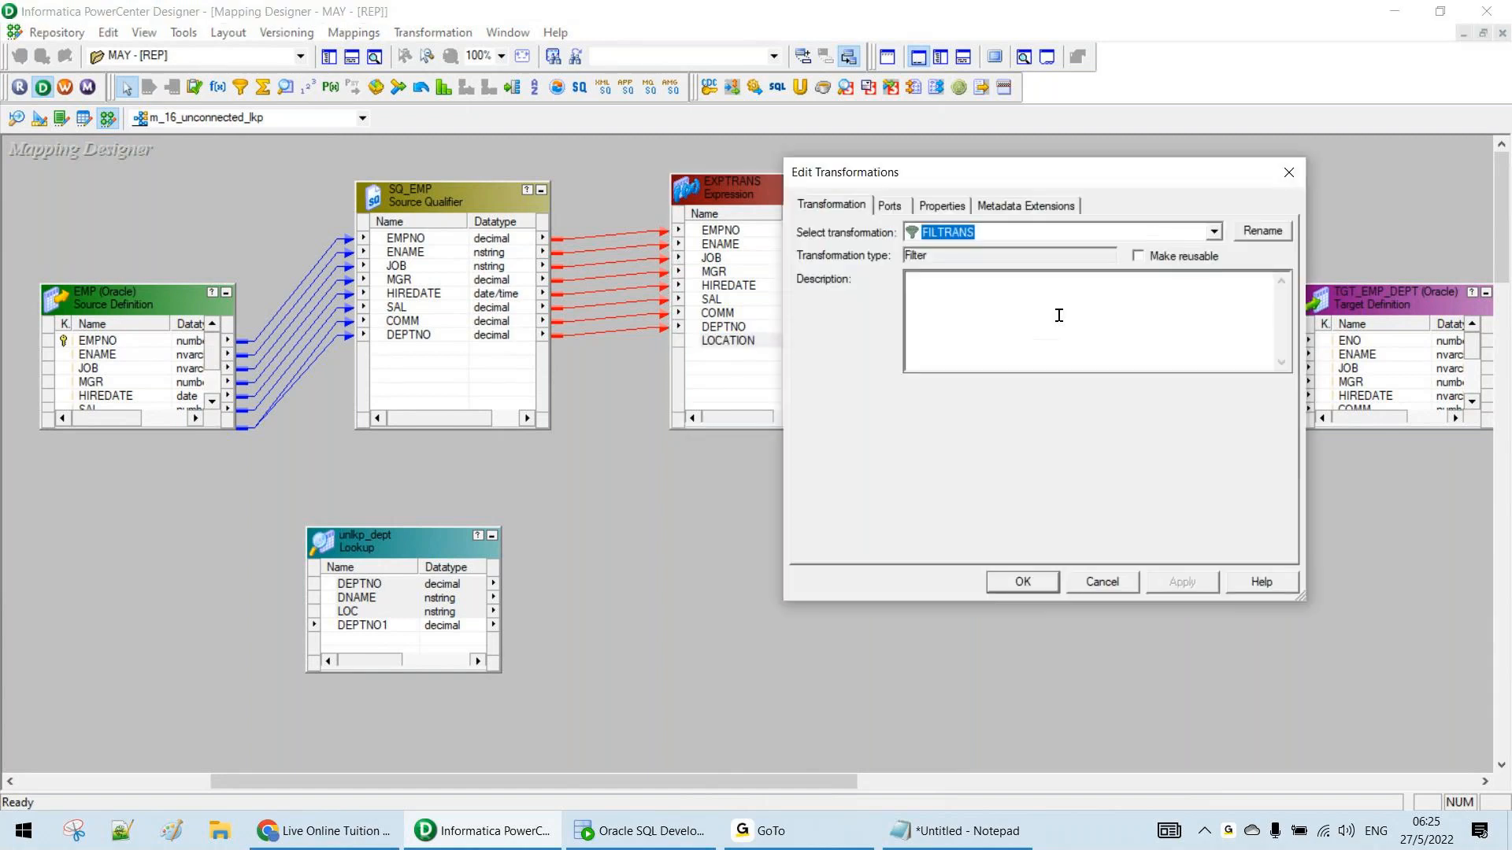
click(945, 208)
click(1267, 291)
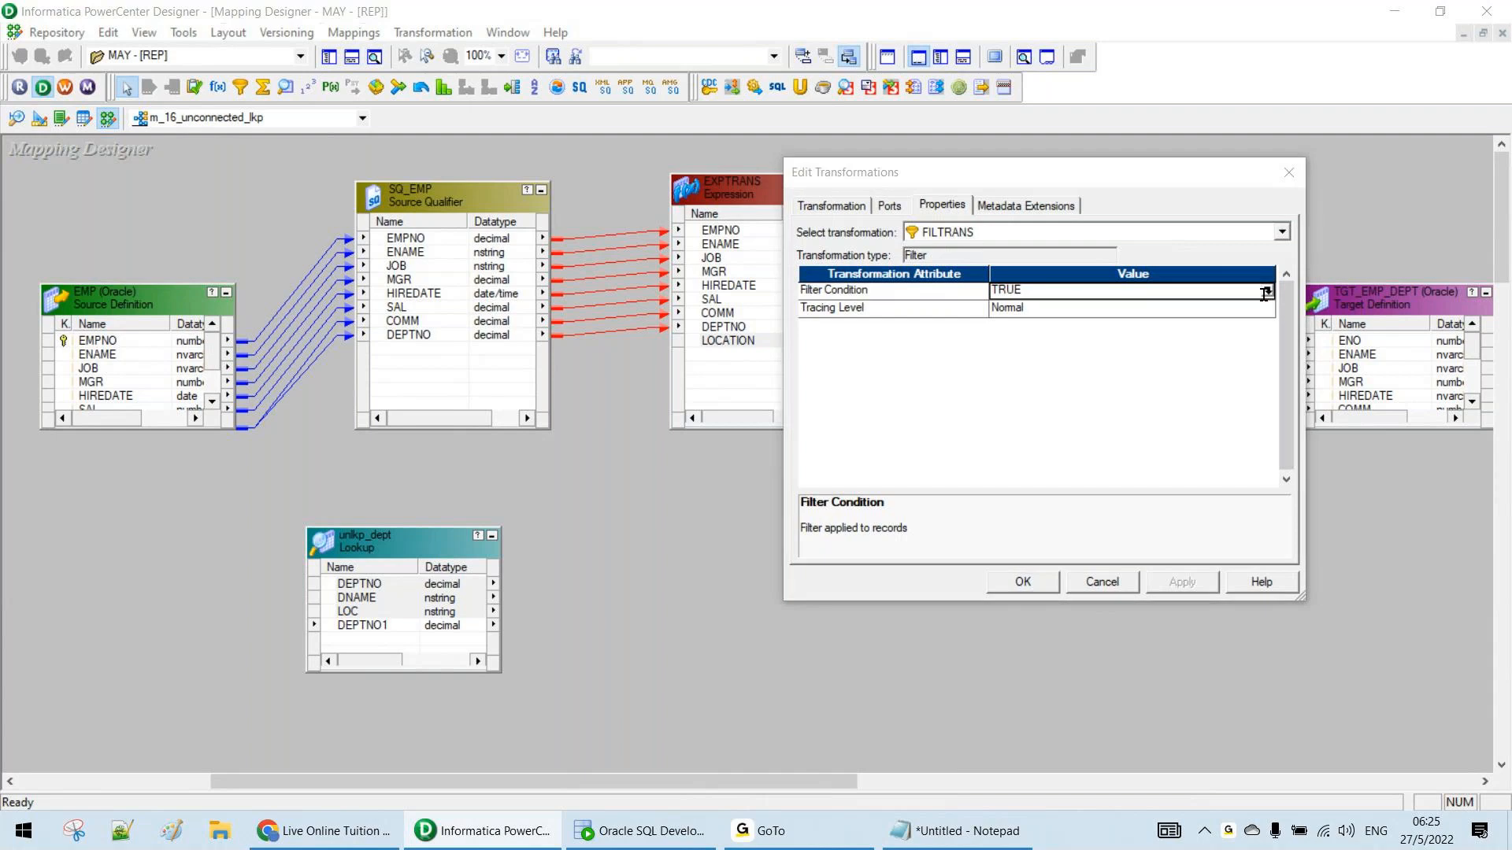
click(324, 100)
double_click(298, 296)
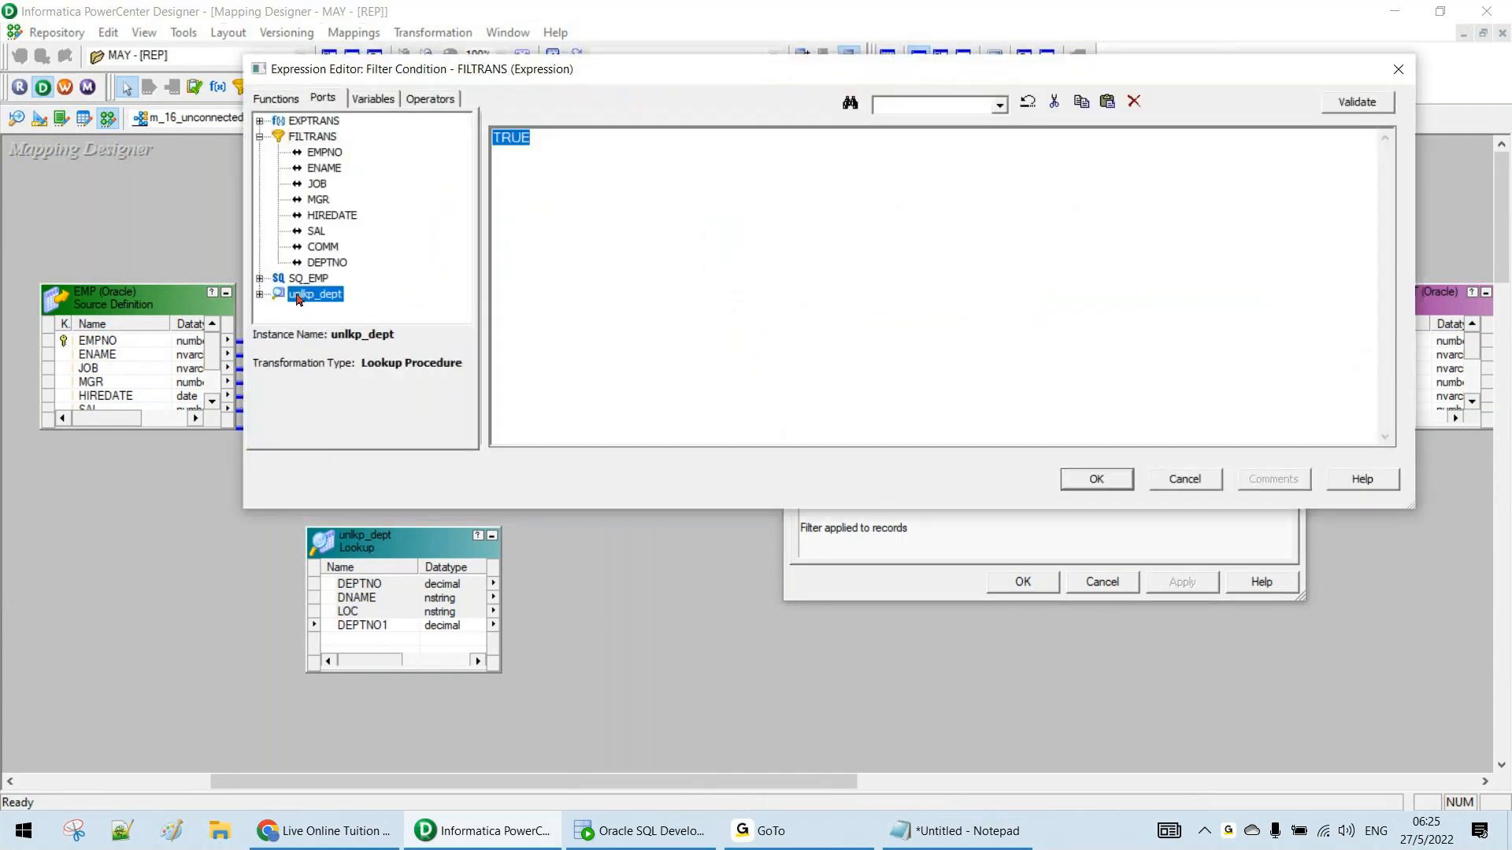
double_click(319, 263)
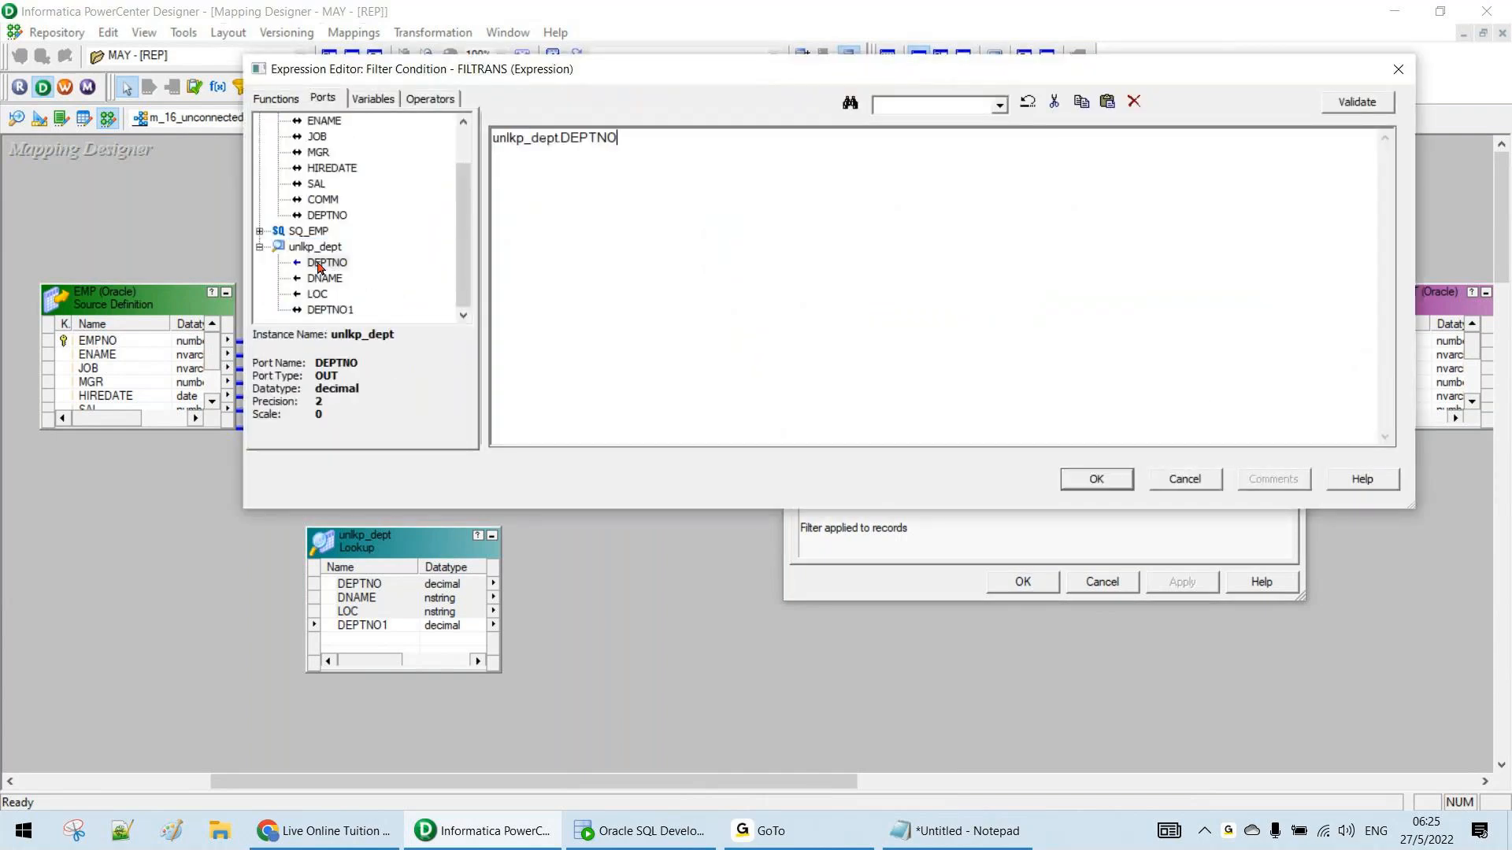
drag(665, 161, 455, 131)
double_click(318, 248)
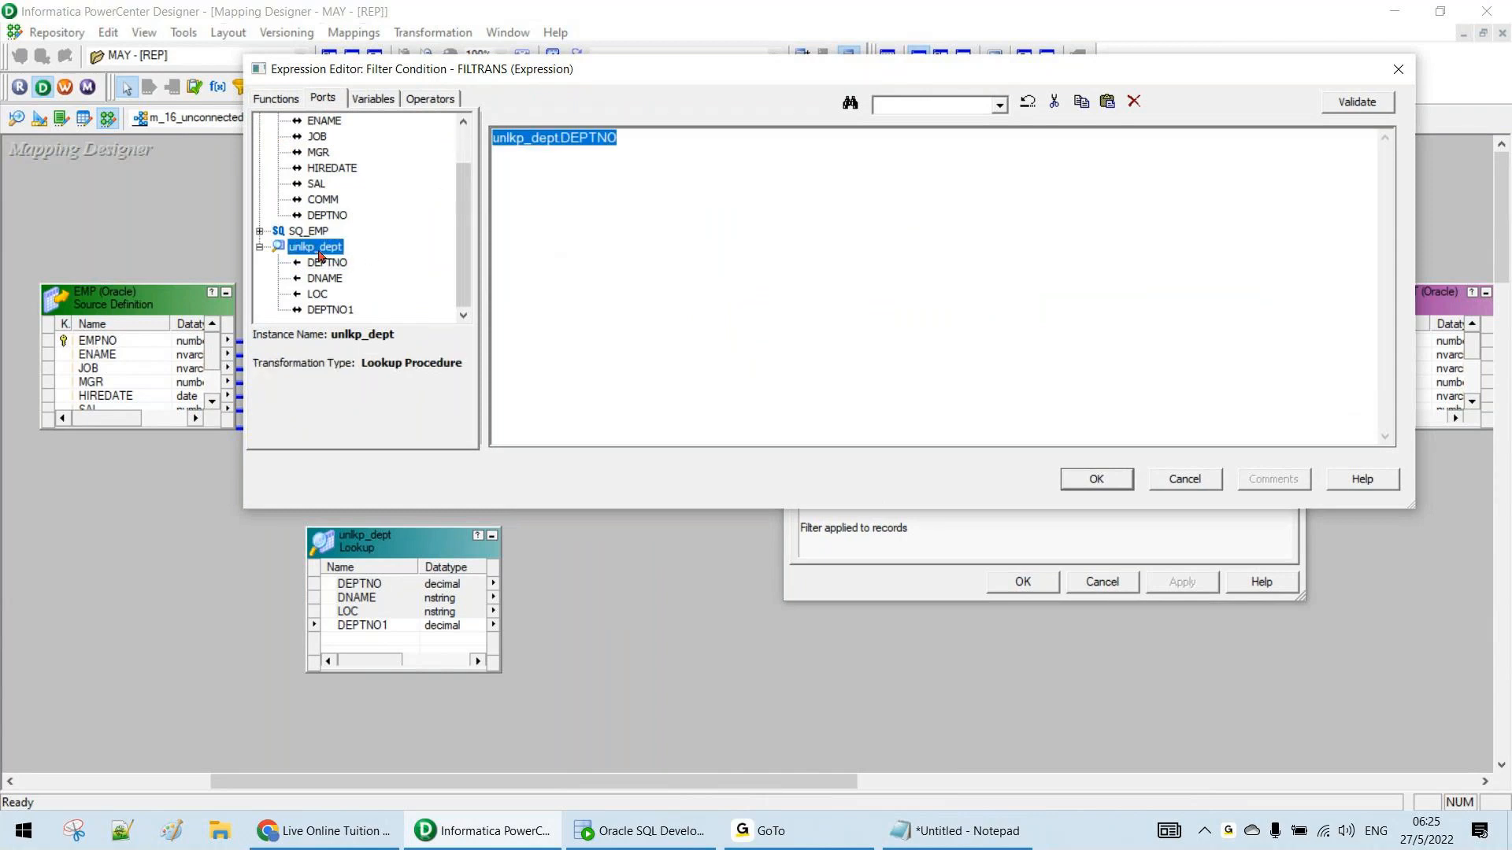
Replace the filter condition with the lookup function call :LKP.UNLKP_DEPT(DEPTNO), using the FILTRANS port DEPTNO as its argument
click(275, 98)
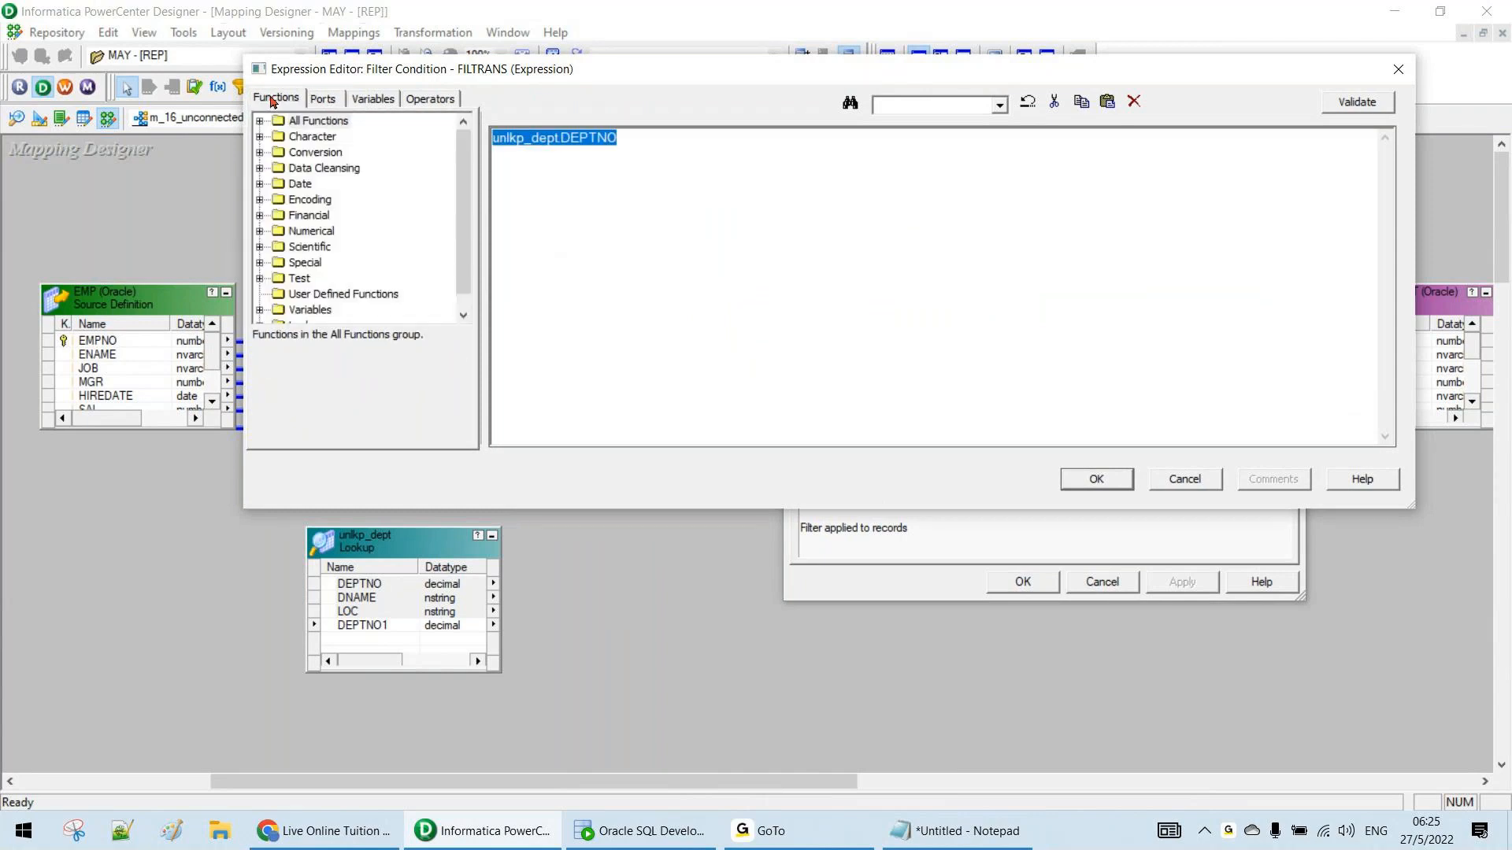
click(309, 310)
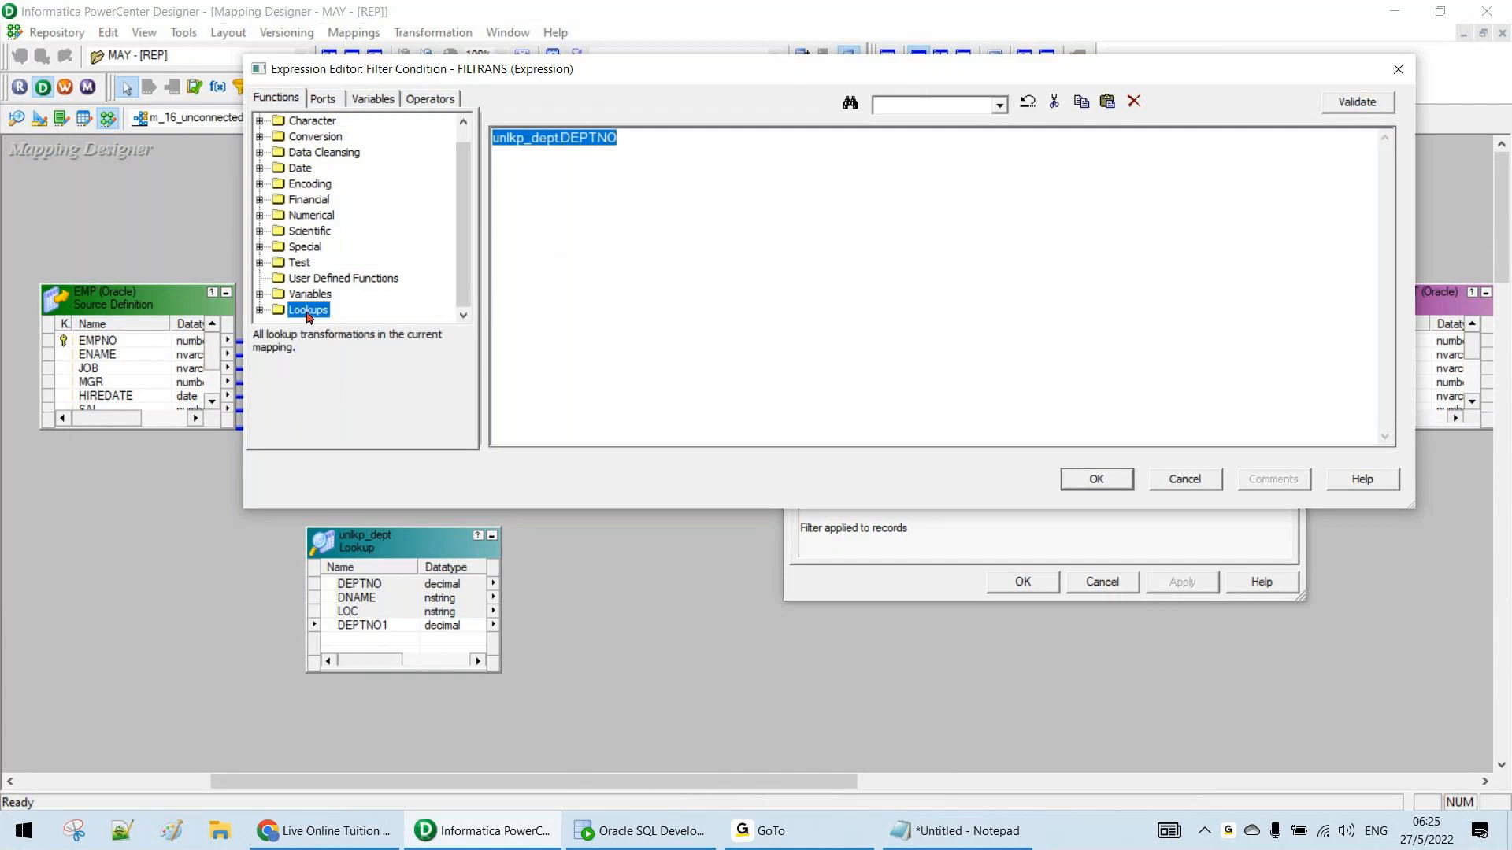
double_click(309, 309)
double_click(333, 310)
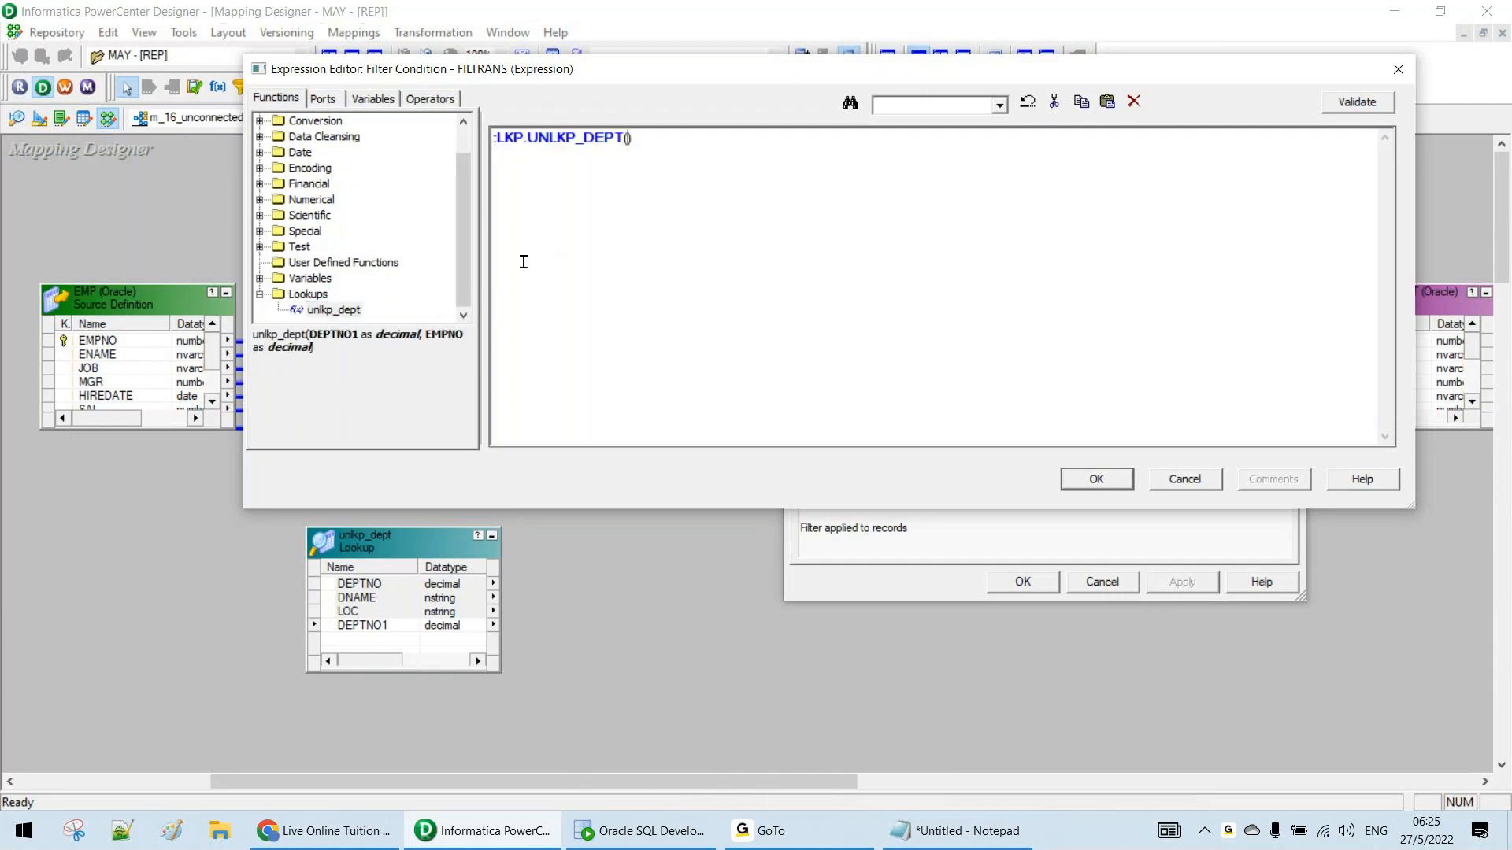
click(327, 98)
click(330, 266)
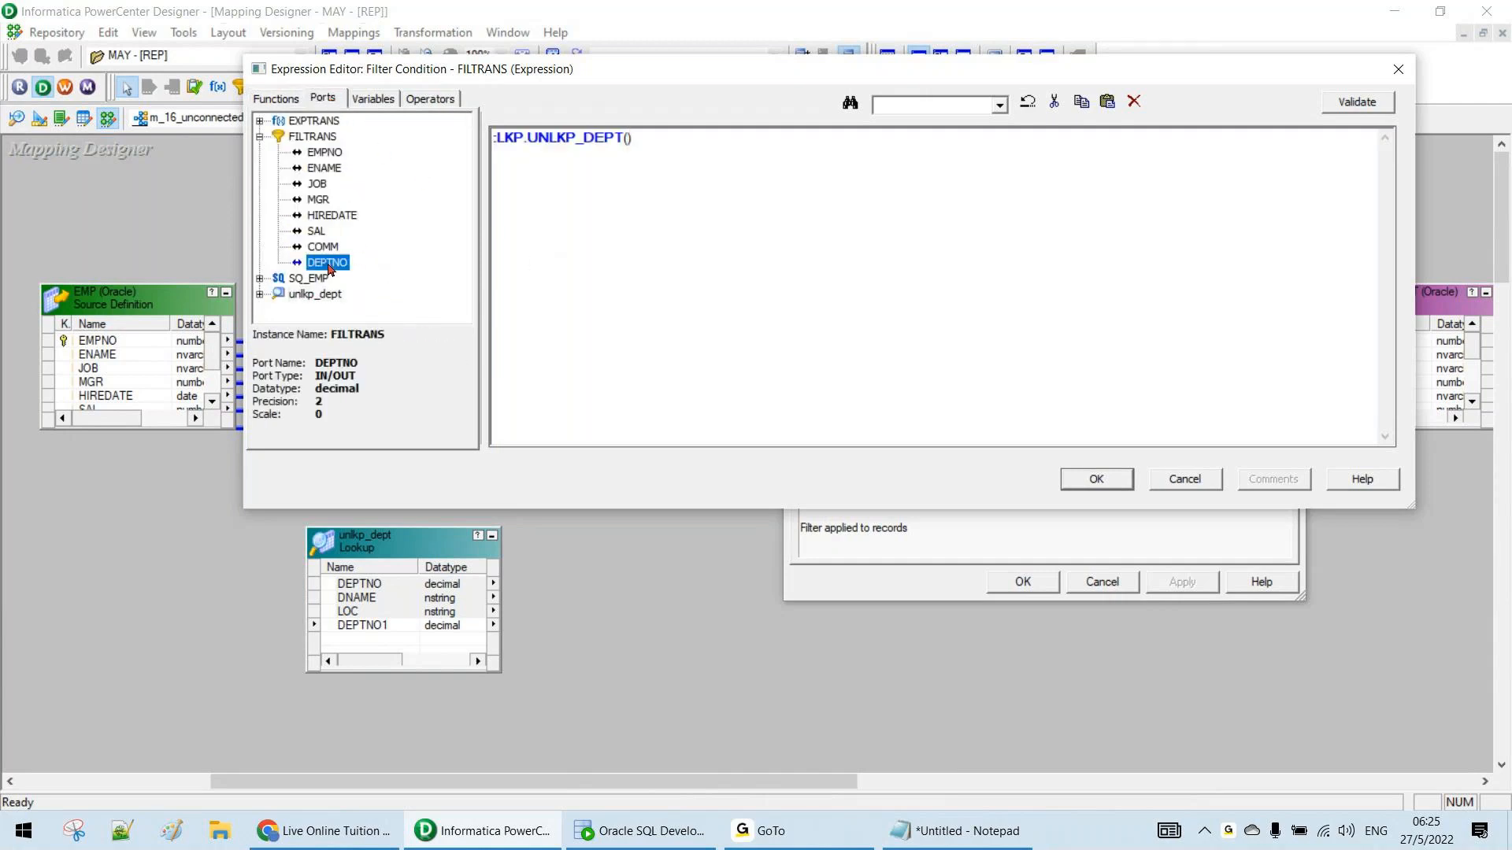
double_click(328, 265)
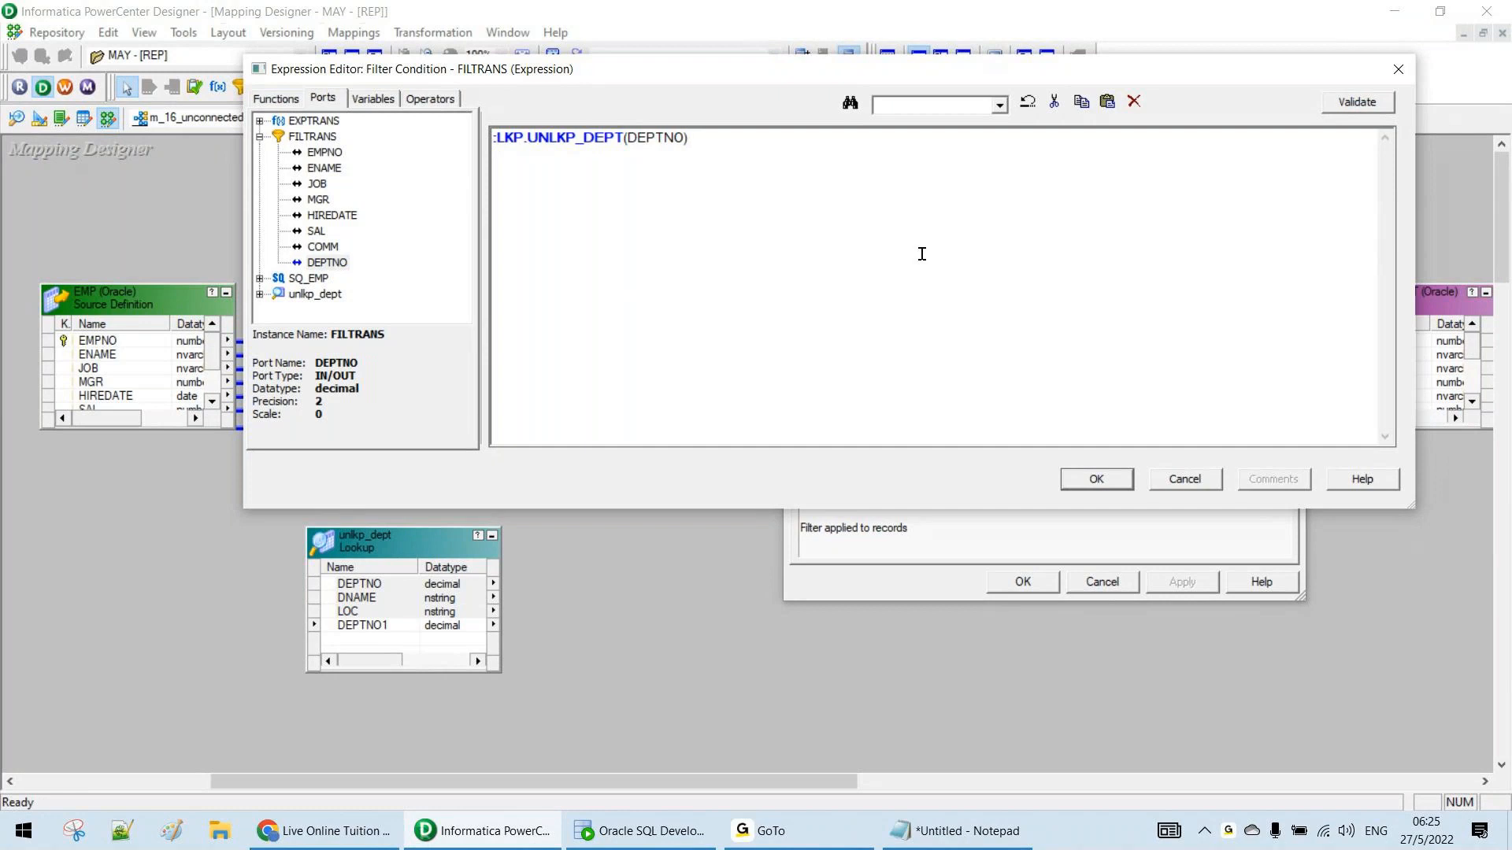
Complete the condition with ='INDIA' after the lookup call, validate it, and accept the expression and FILTRANS edits
text(='INDIA')
click(1356, 102)
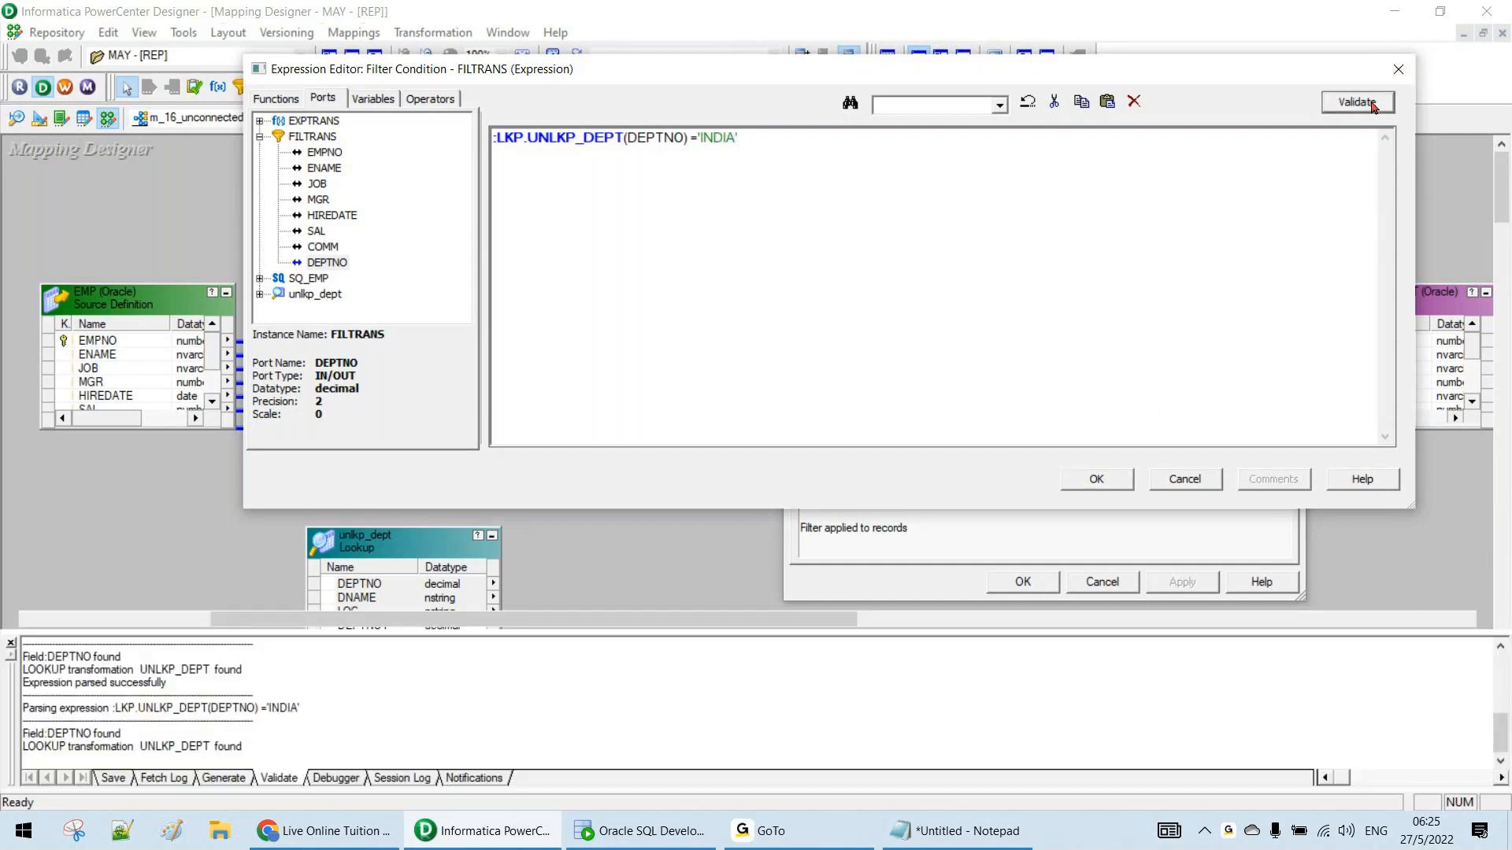
click(899, 336)
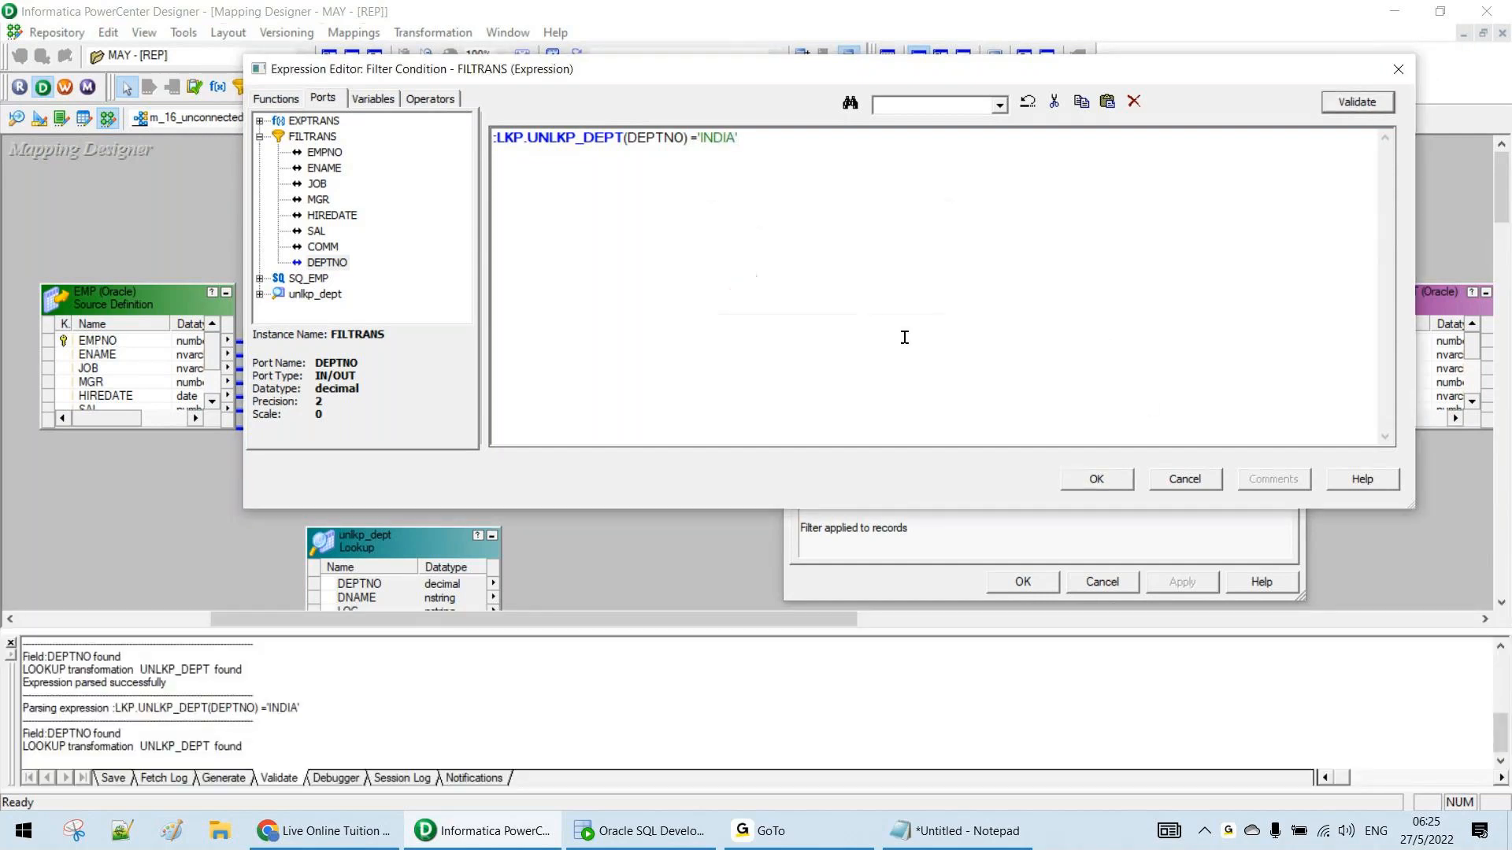
click(1098, 480)
click(1020, 581)
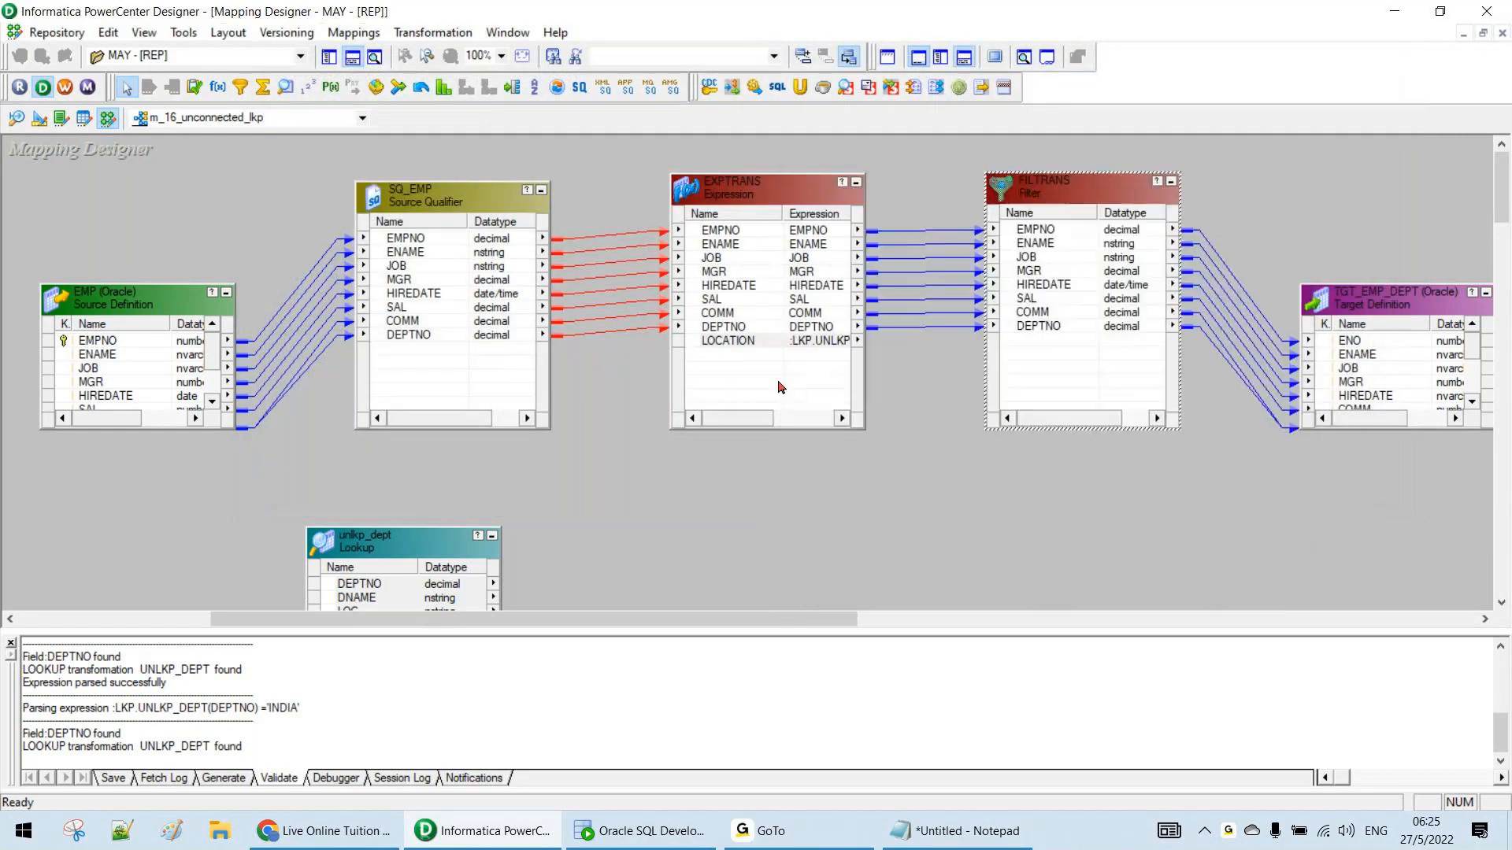
Reopen the FILTRANS filter condition, move the editor clear of unlkp_dept, and examine the lookup call in the condition
double_click(1063, 193)
click(941, 205)
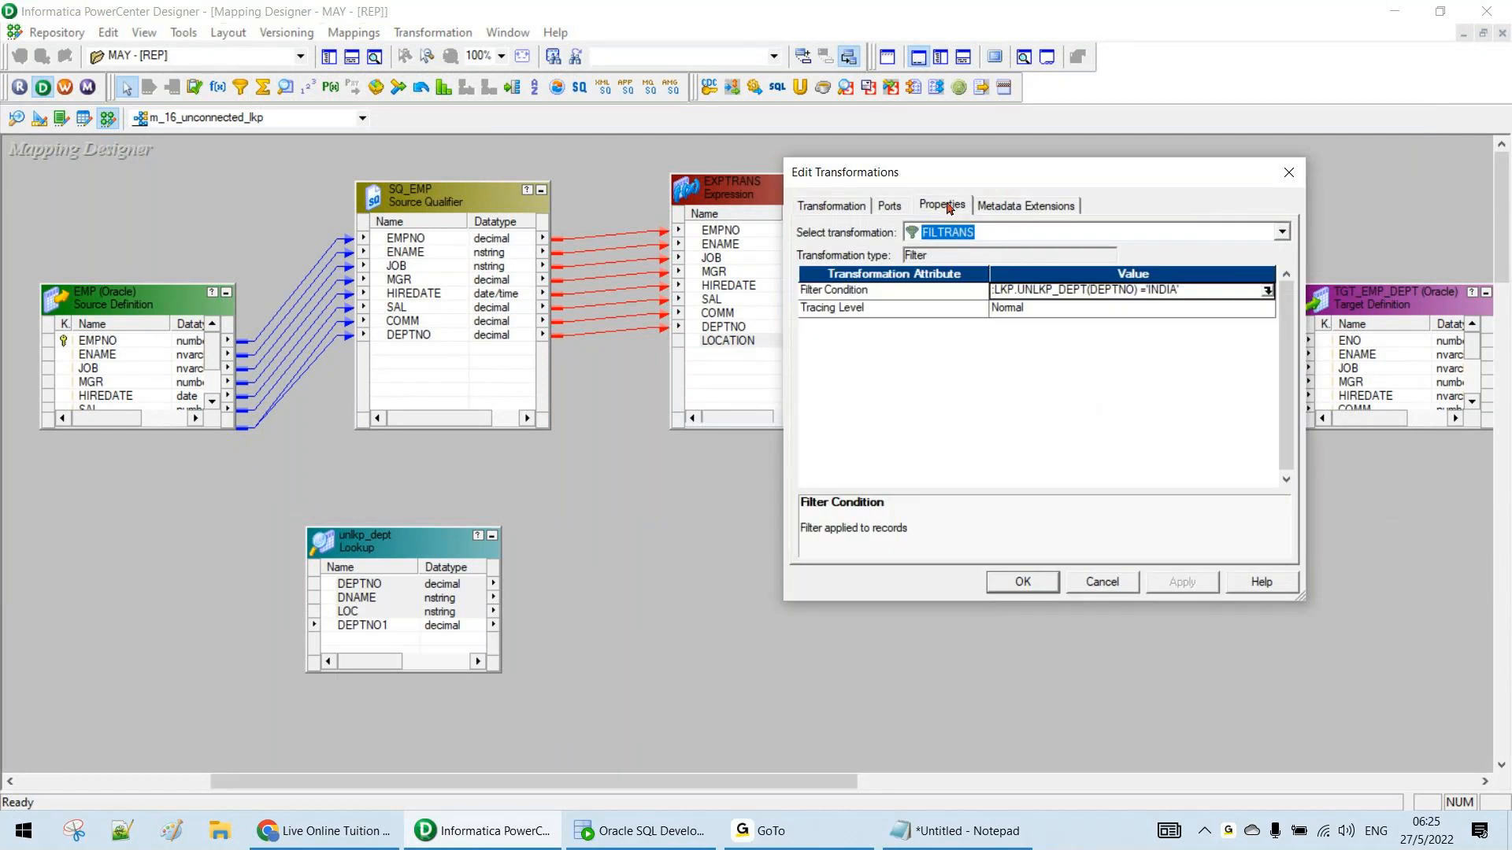
click(1267, 290)
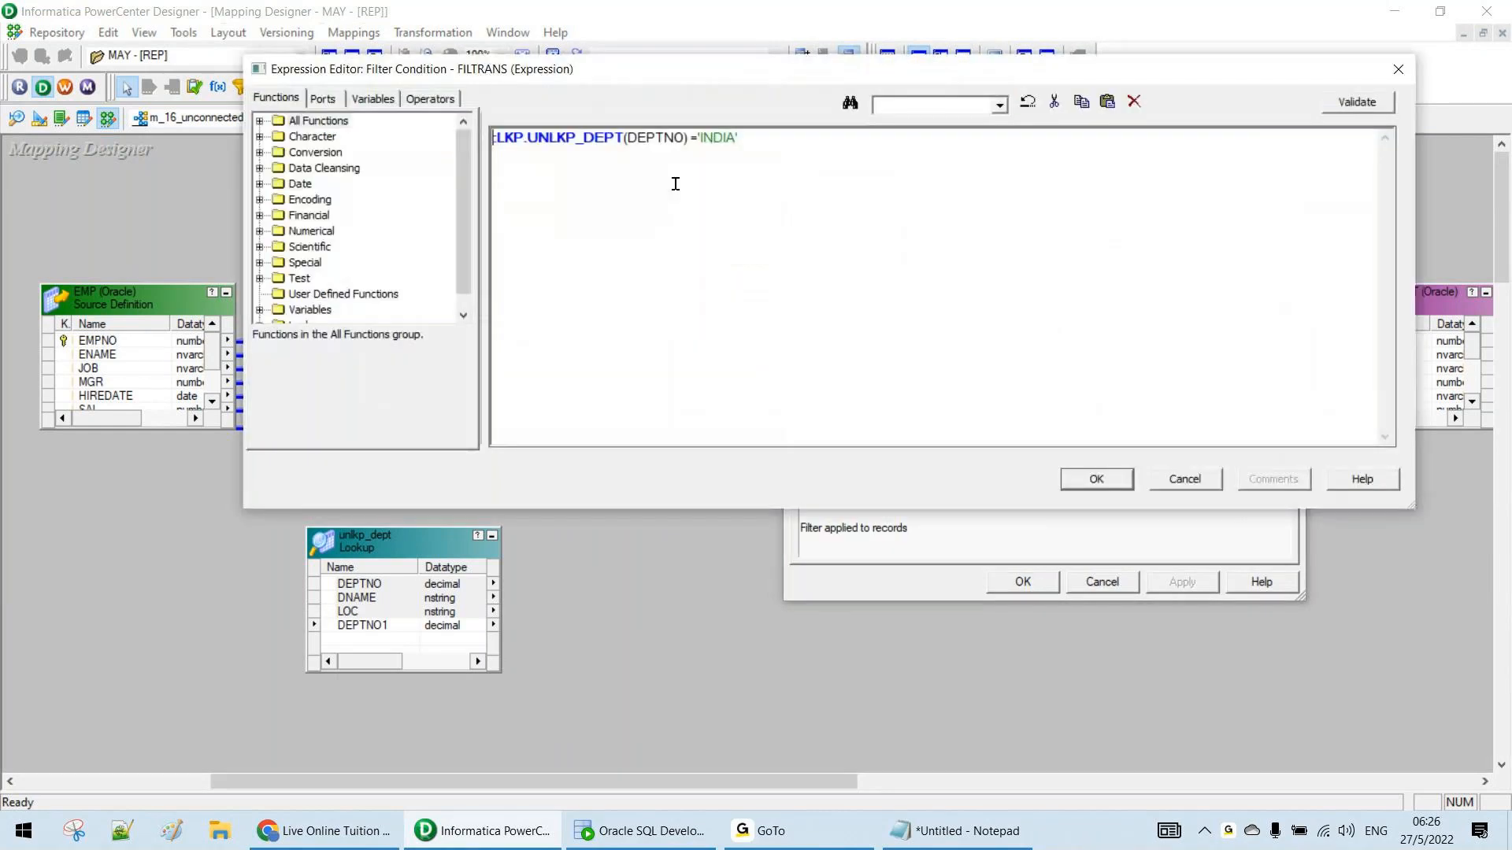
drag(912, 148, 1186, 263)
drag(1032, 328, 1001, 326)
drag(1194, 321, 967, 322)
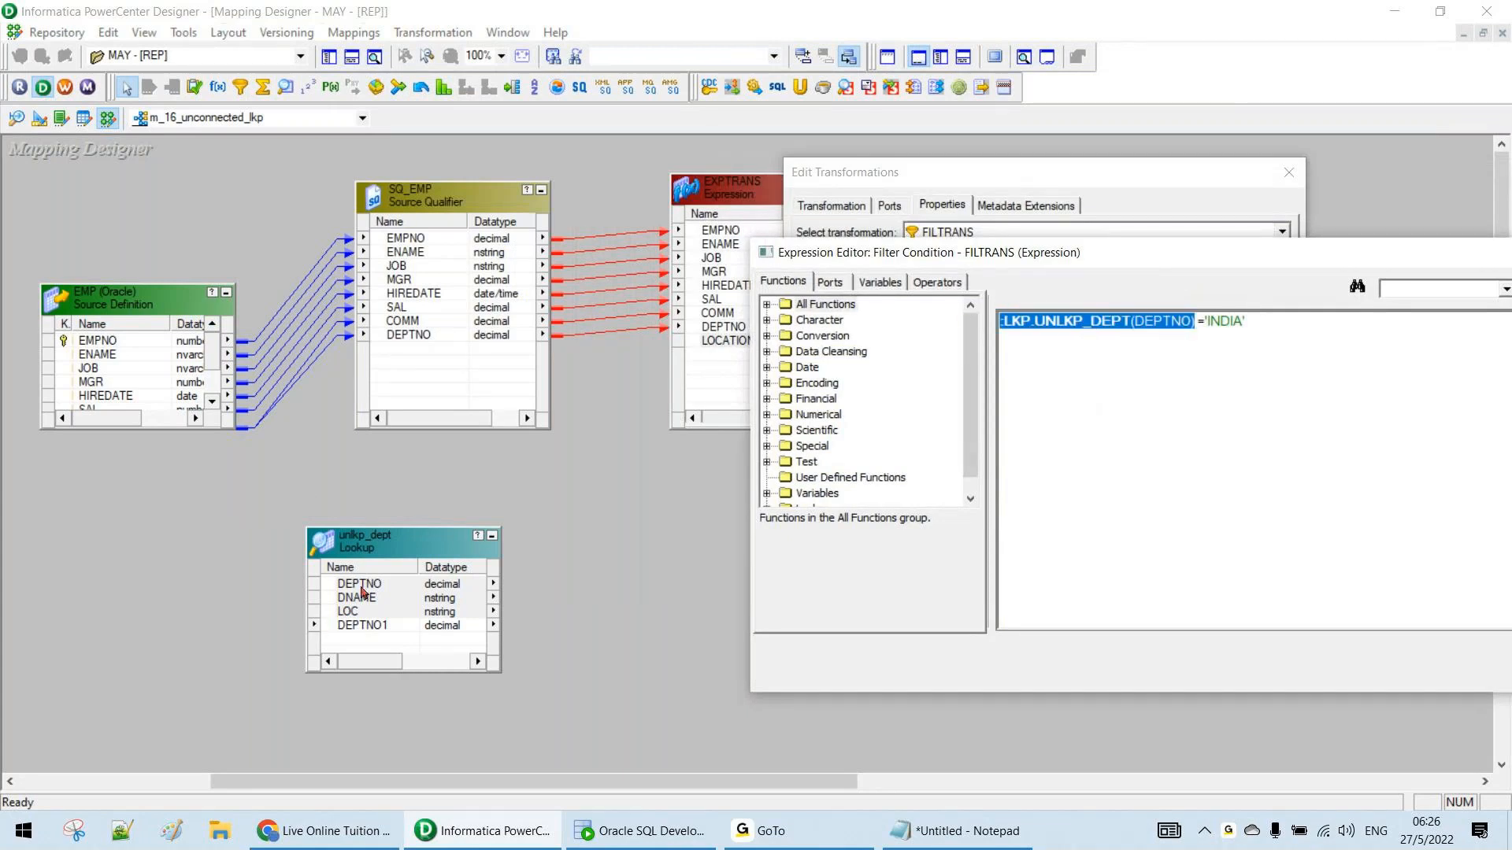
Wrap the lookup call in the FILTRANS filter condition with UPPER, making it UPPER(:LKP.UNLKP_DEPT(DEPTNO)) ='INDIA'
click(1201, 329)
drag(1202, 329, 832, 327)
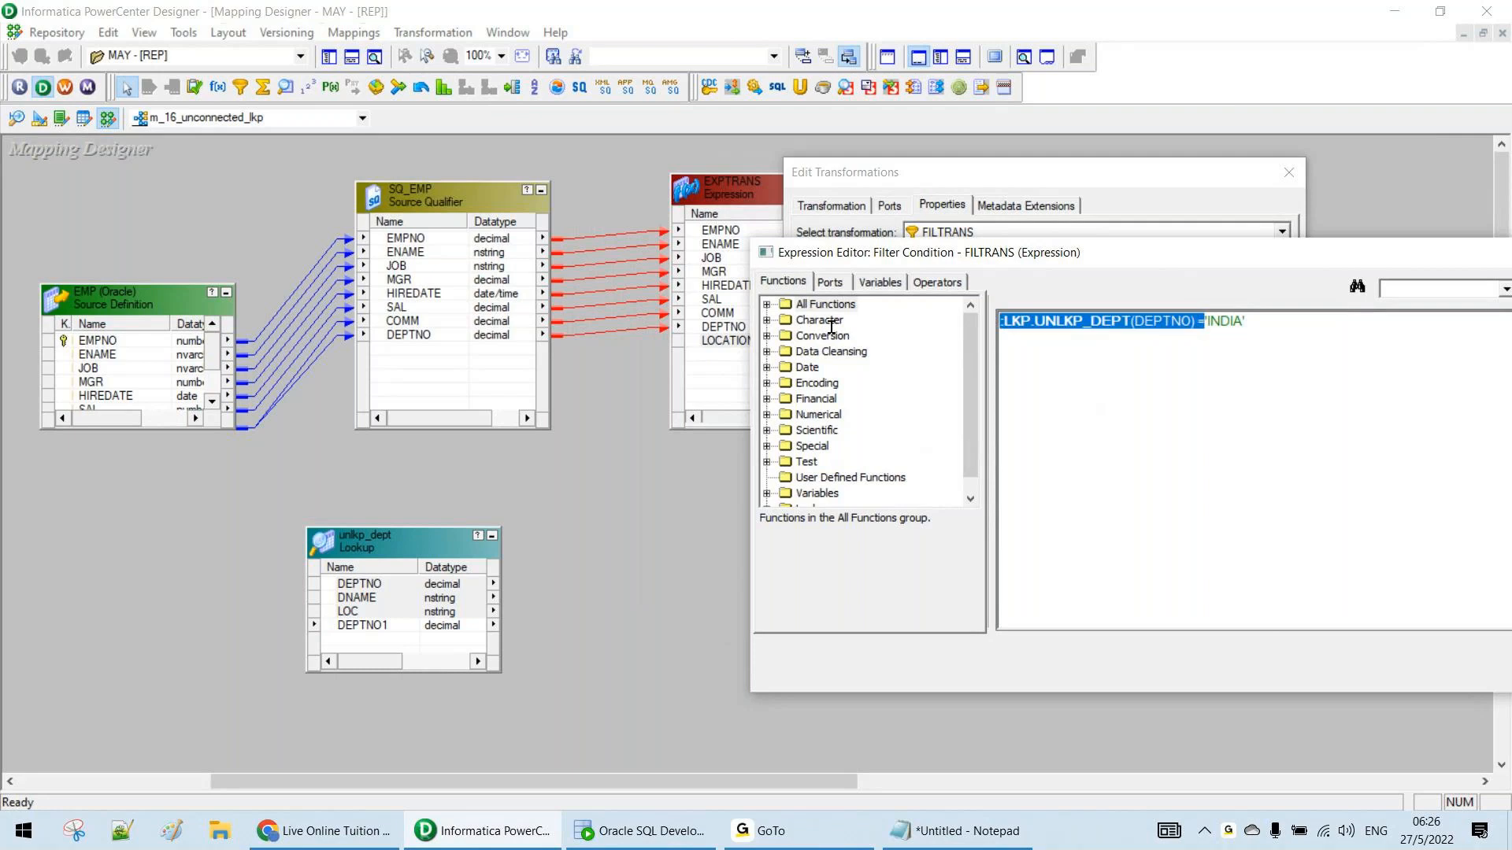
click(1126, 483)
drag(1220, 260, 807, 146)
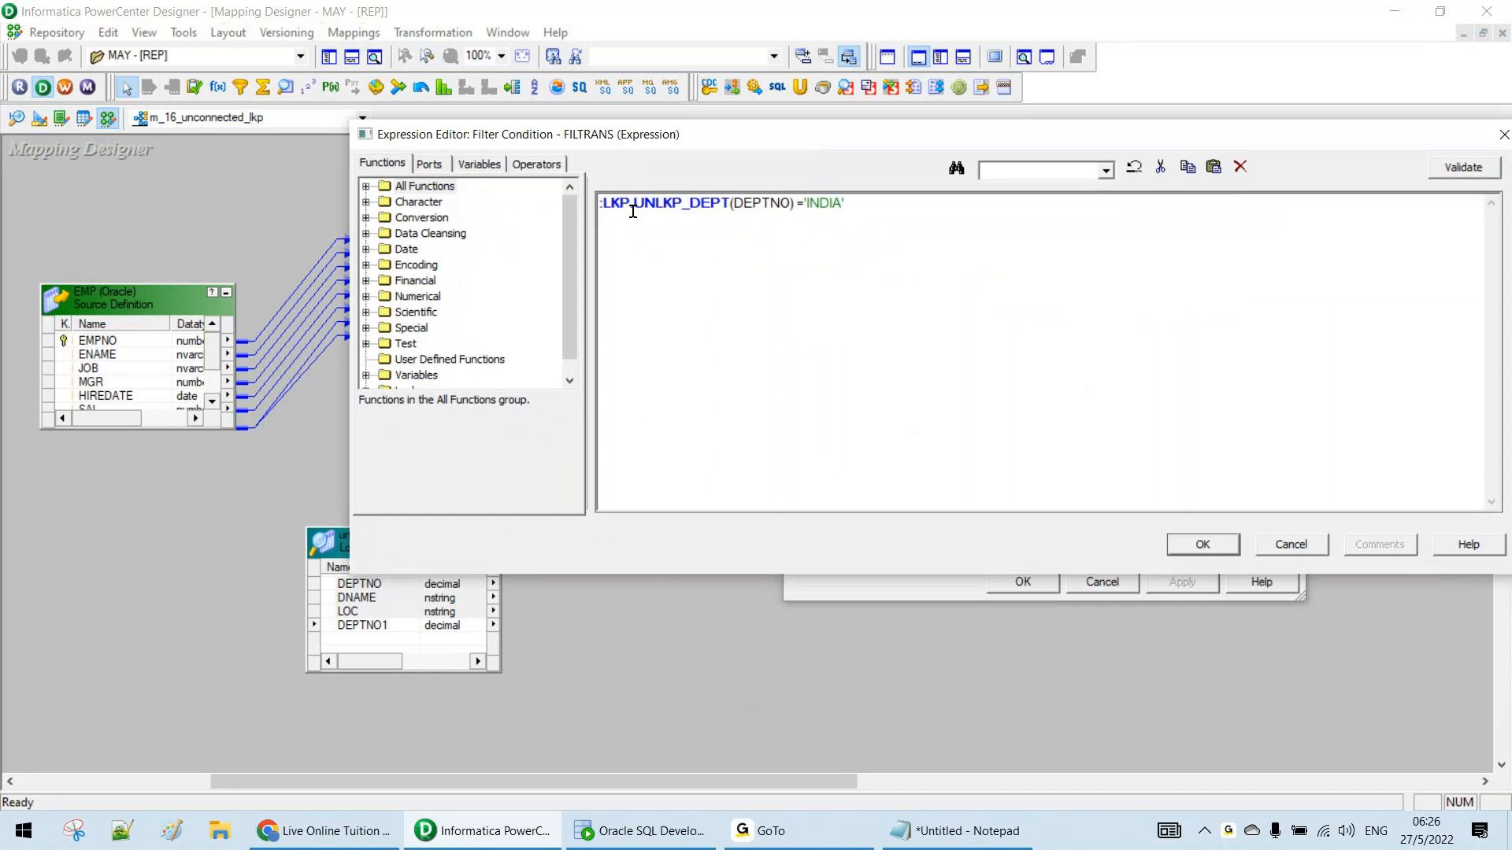
text(UPPER()
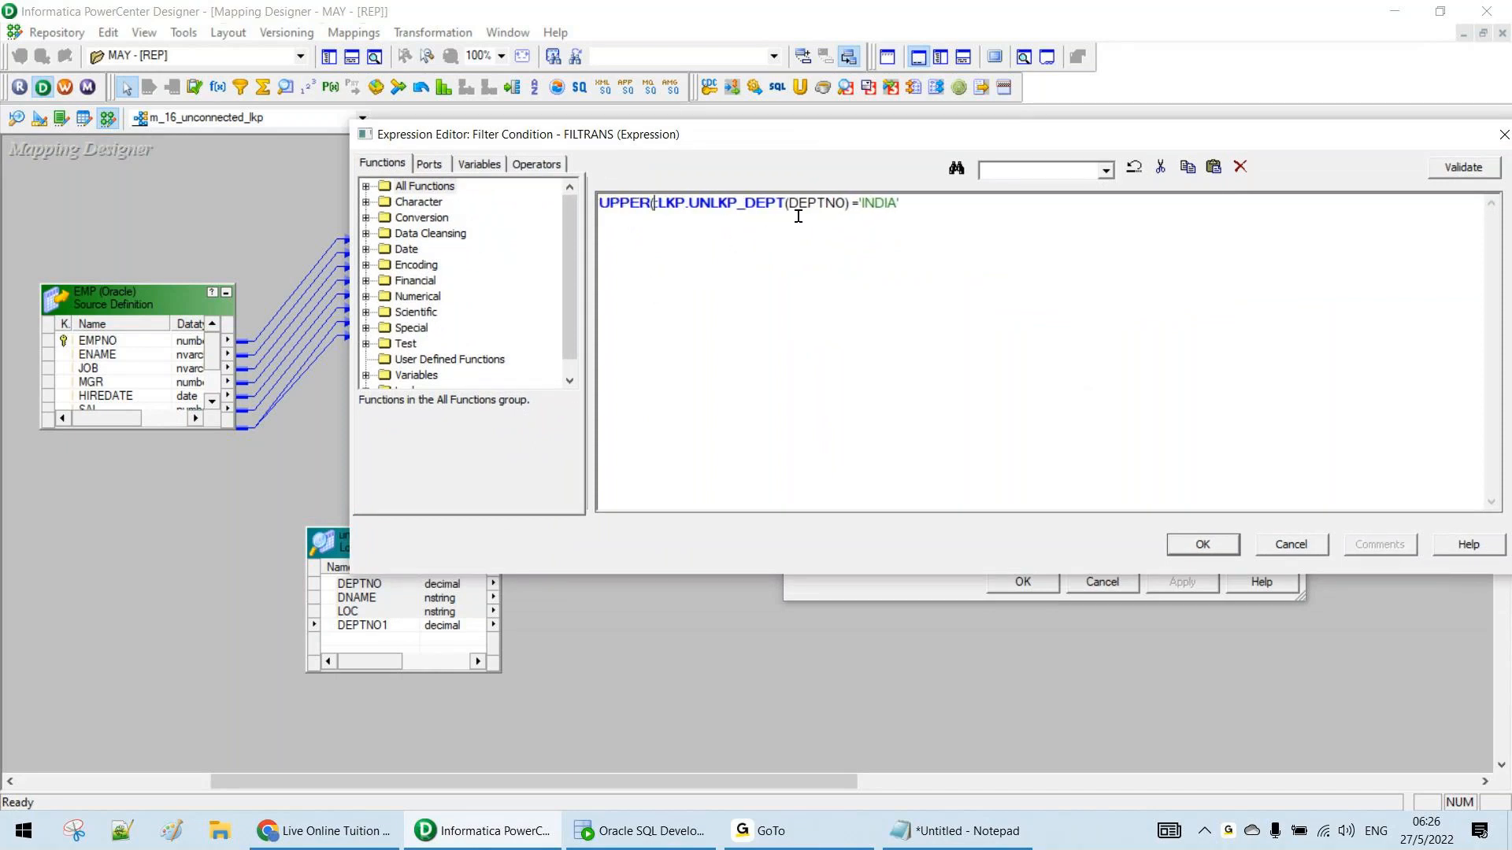
click(852, 207)
text())
drag(651, 202, 851, 202)
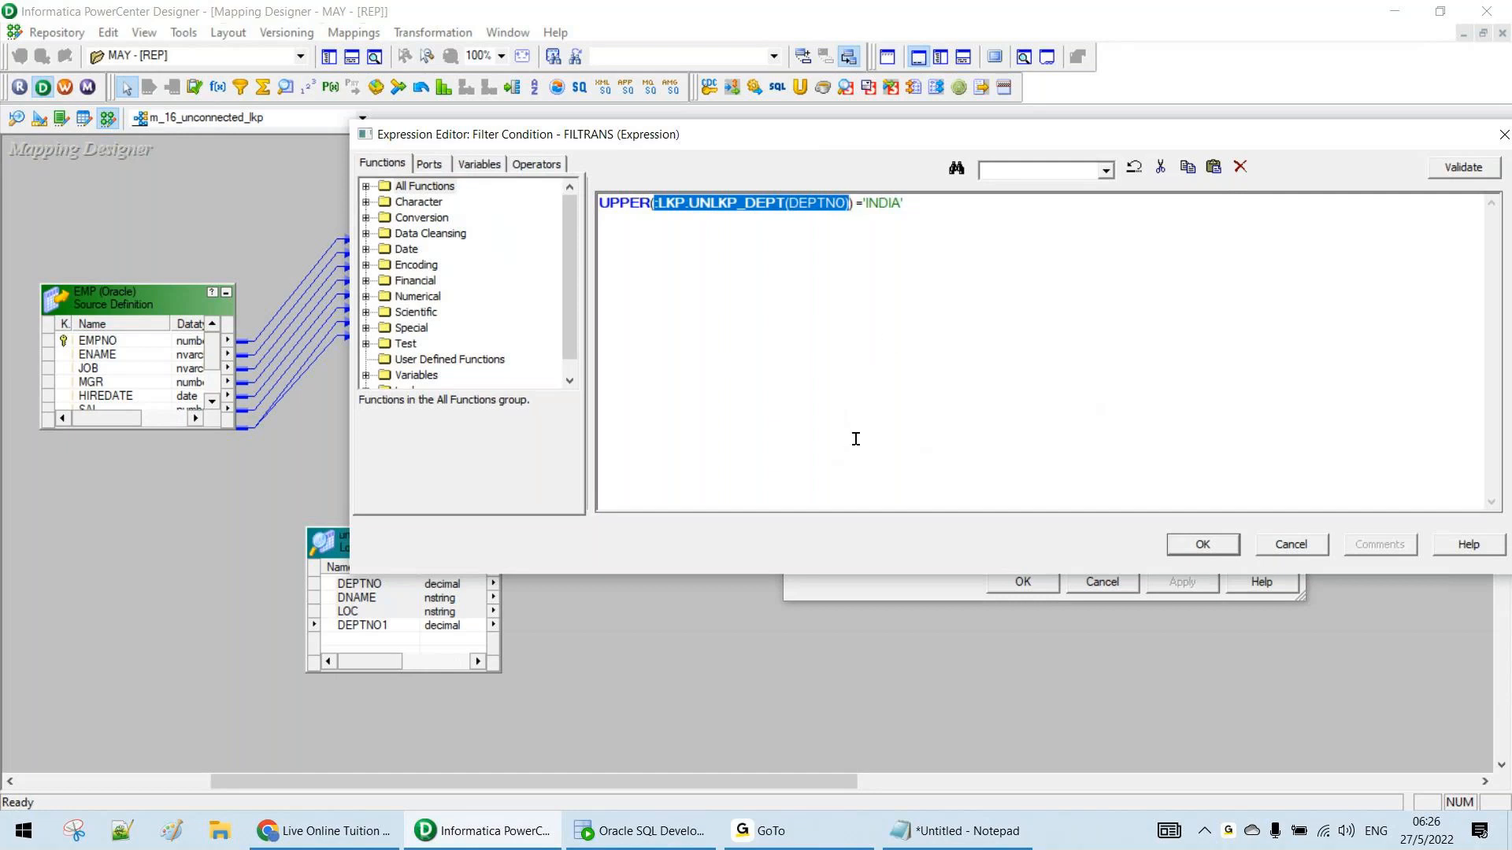
Validate the FILTRANS filter expression, then accept the expression and the transformation edits
drag(862, 144, 678, 106)
click(1279, 130)
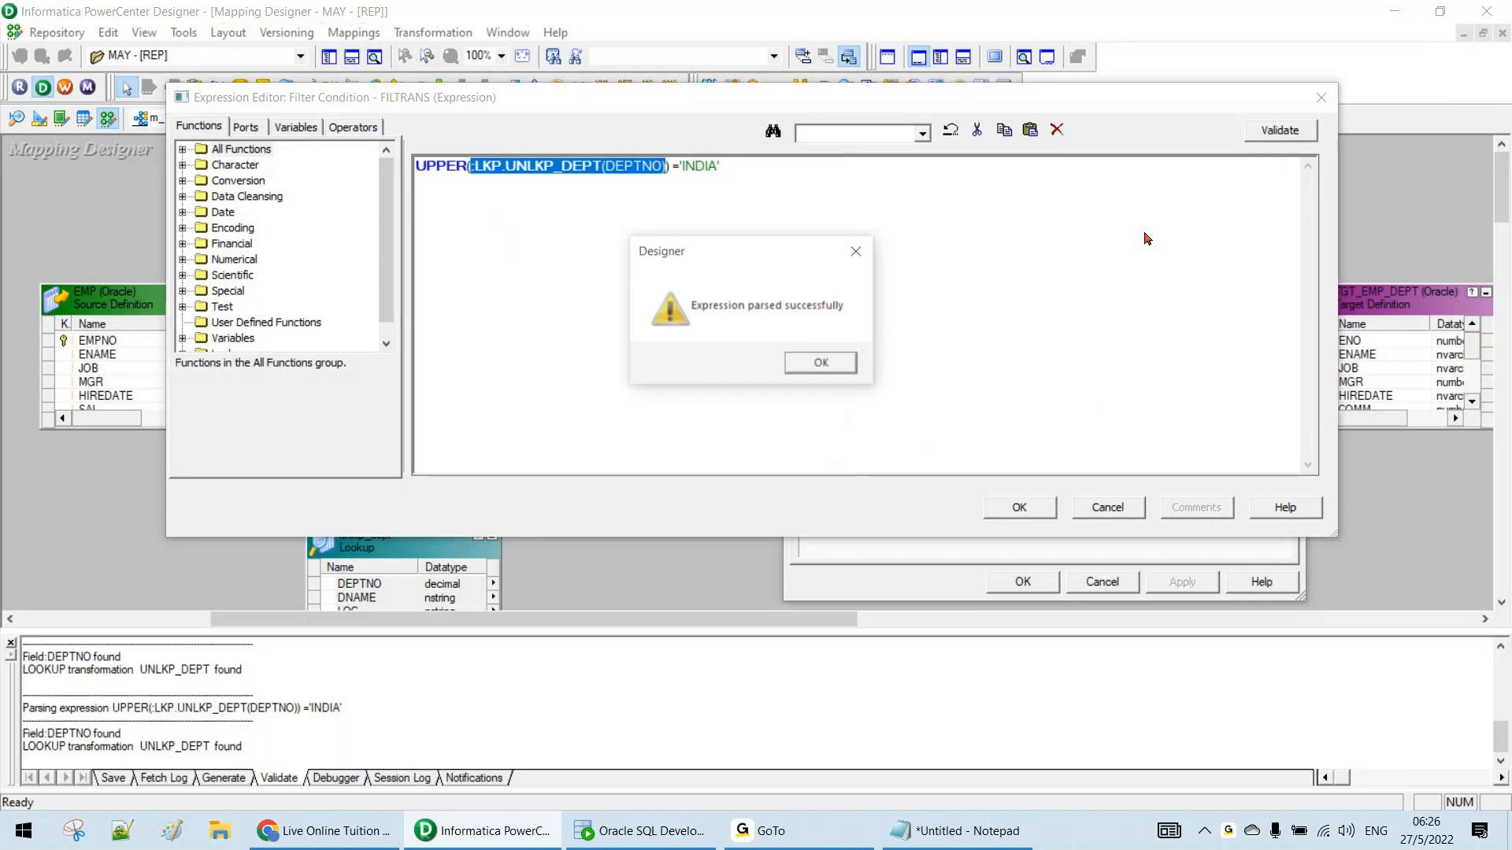
click(841, 358)
click(1008, 504)
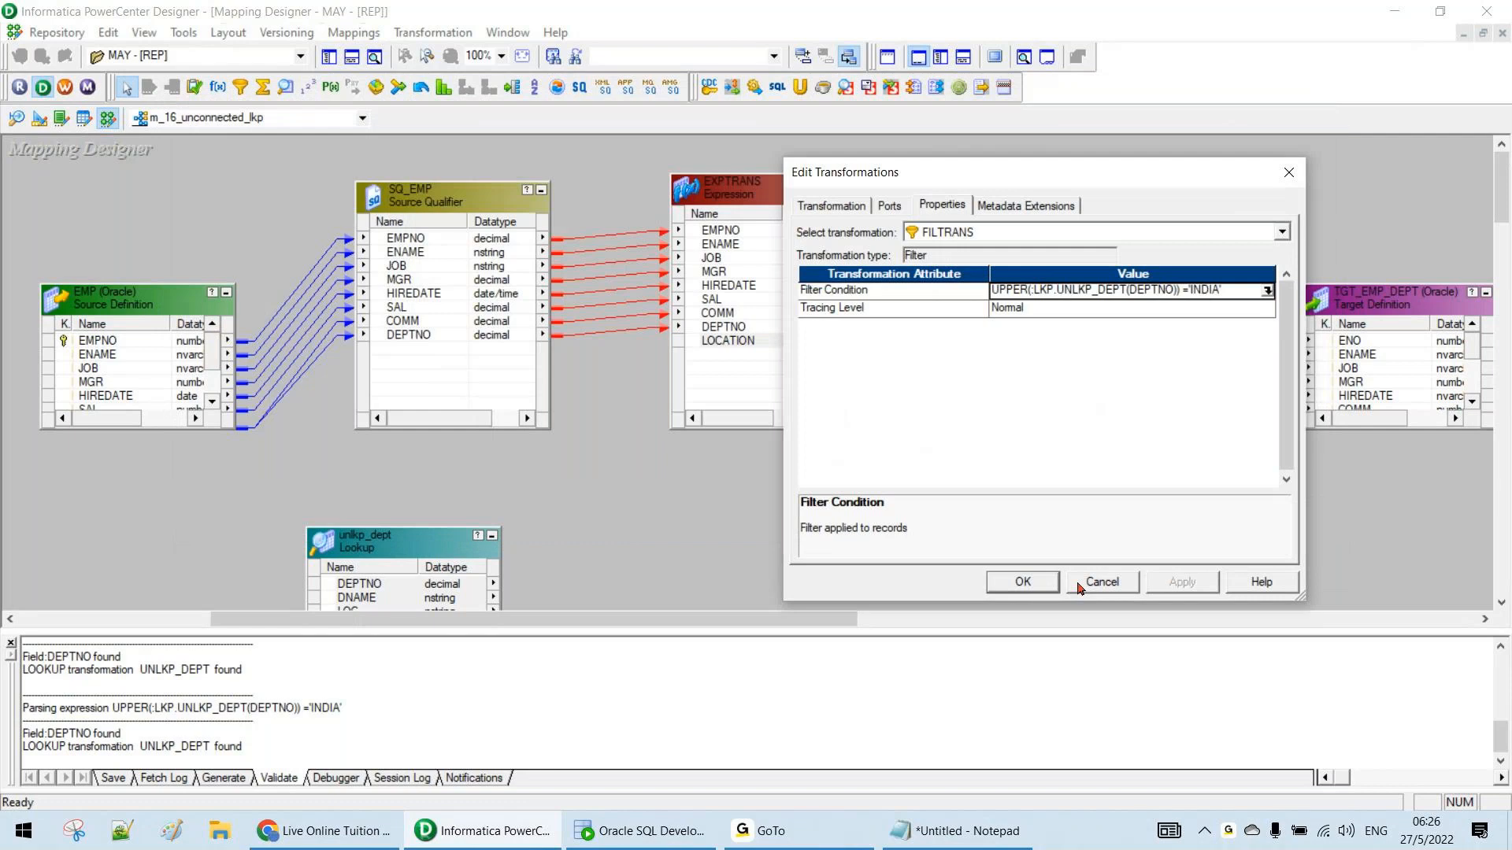
click(1022, 582)
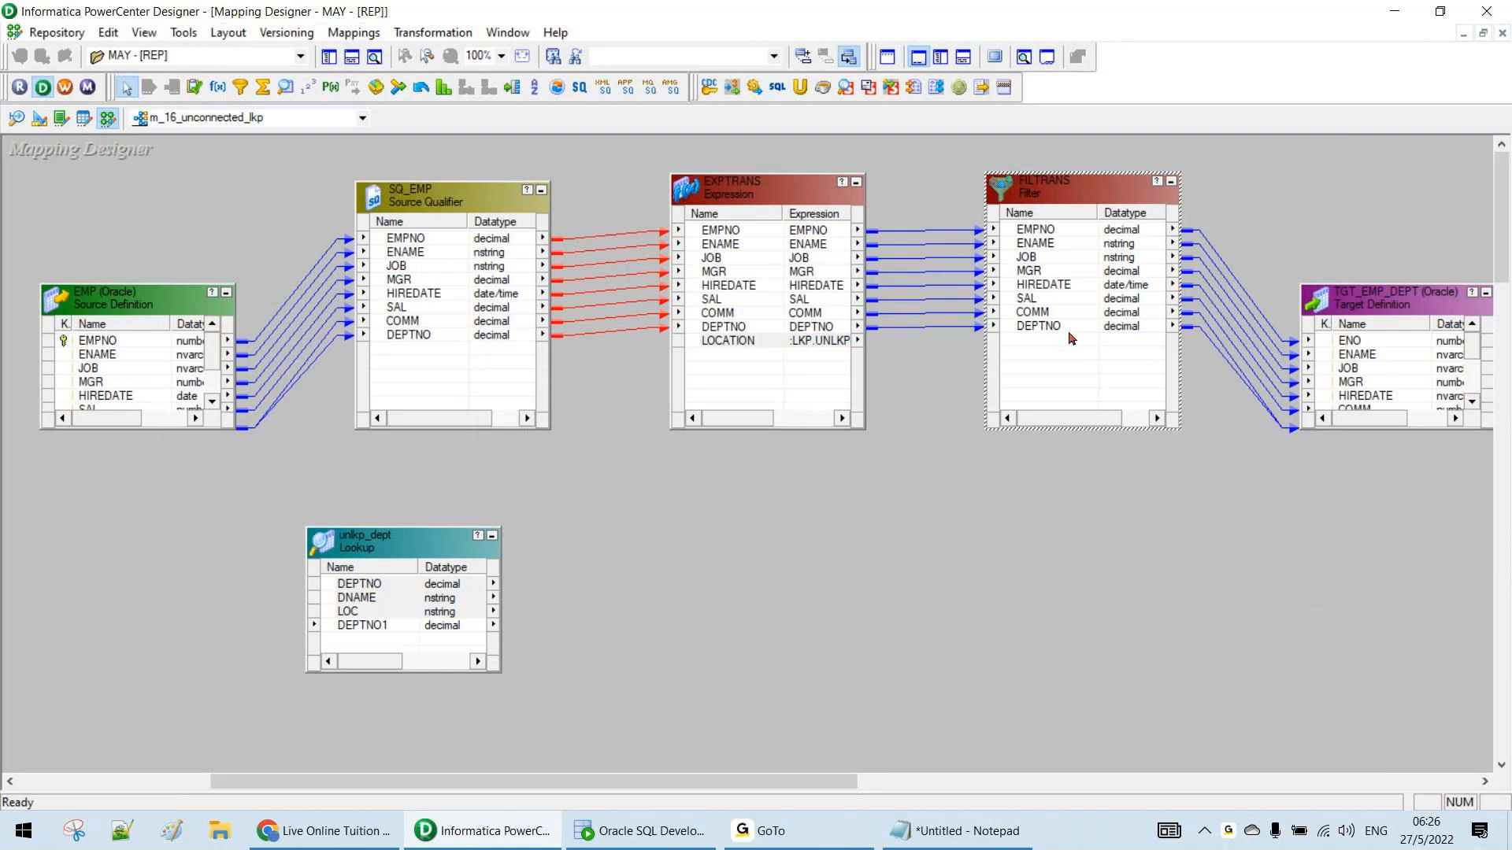
Shift the unlkp_dept lookup slightly along the mapping canvas and save m_16_unconnected_lkp
drag(400, 551, 456, 549)
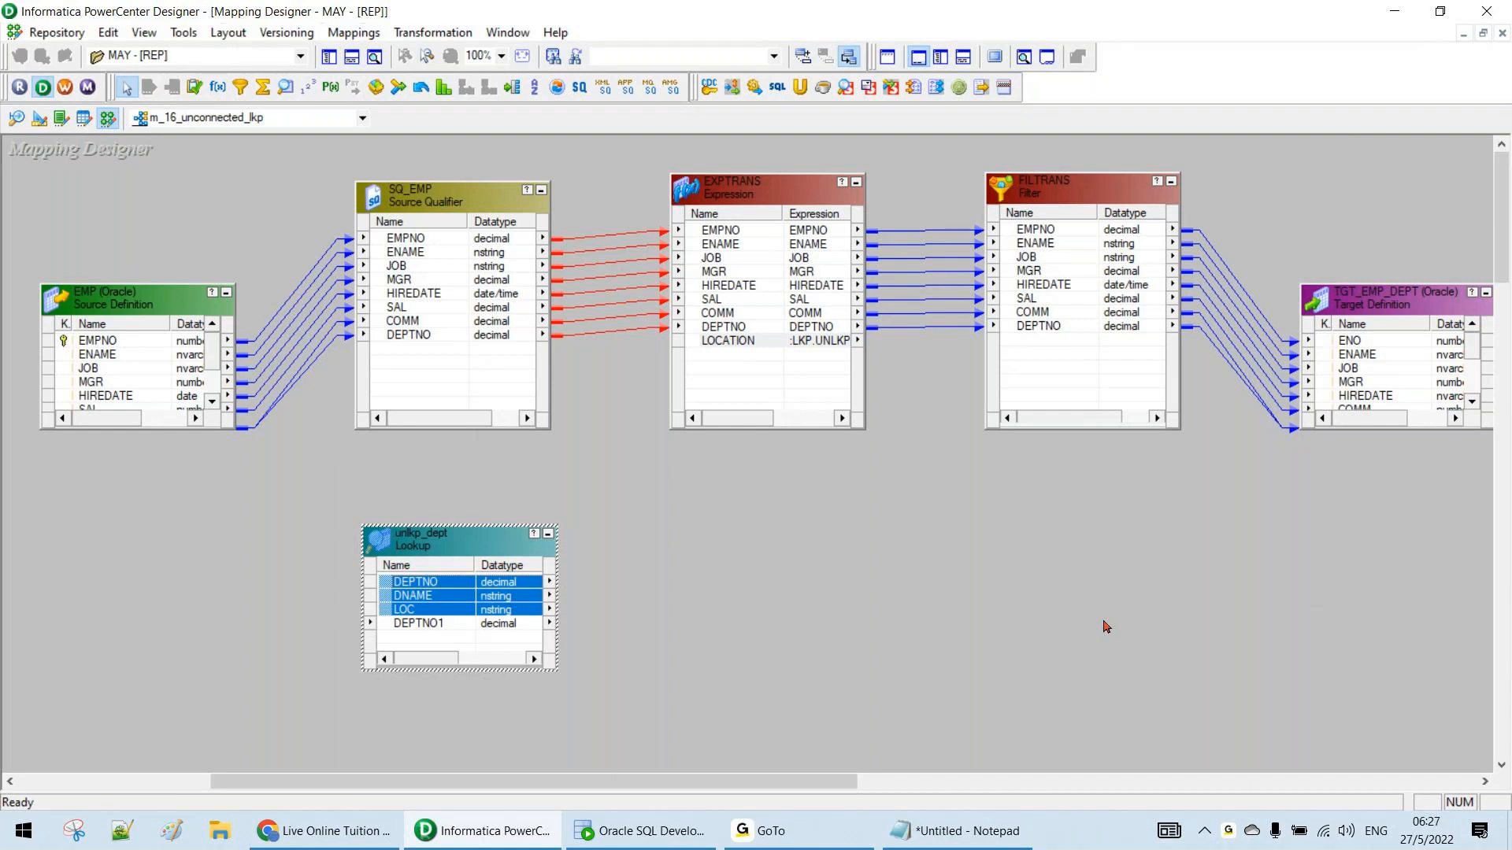
click(793, 831)
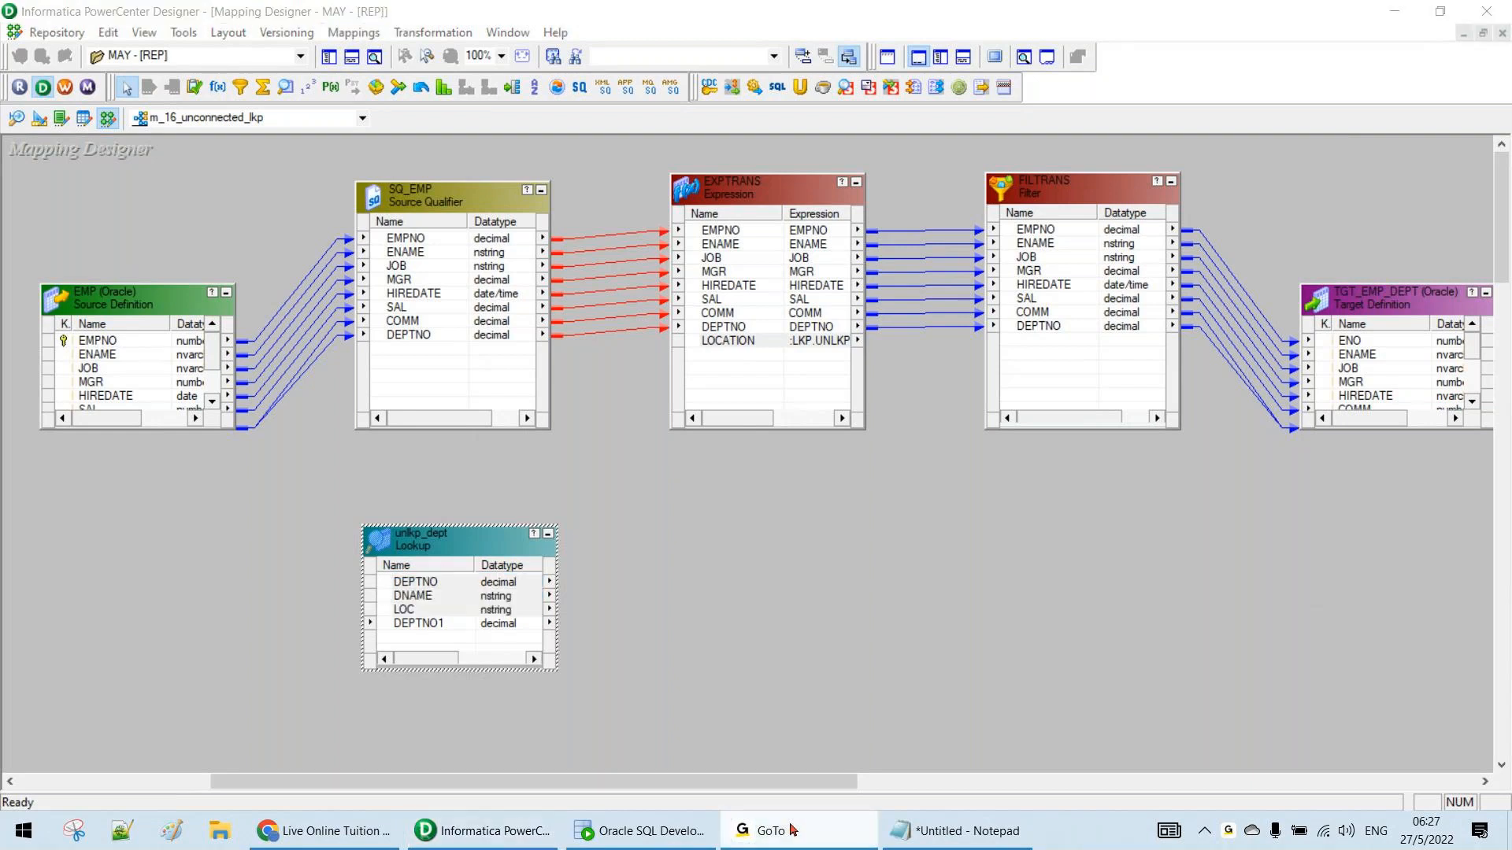
click(793, 830)
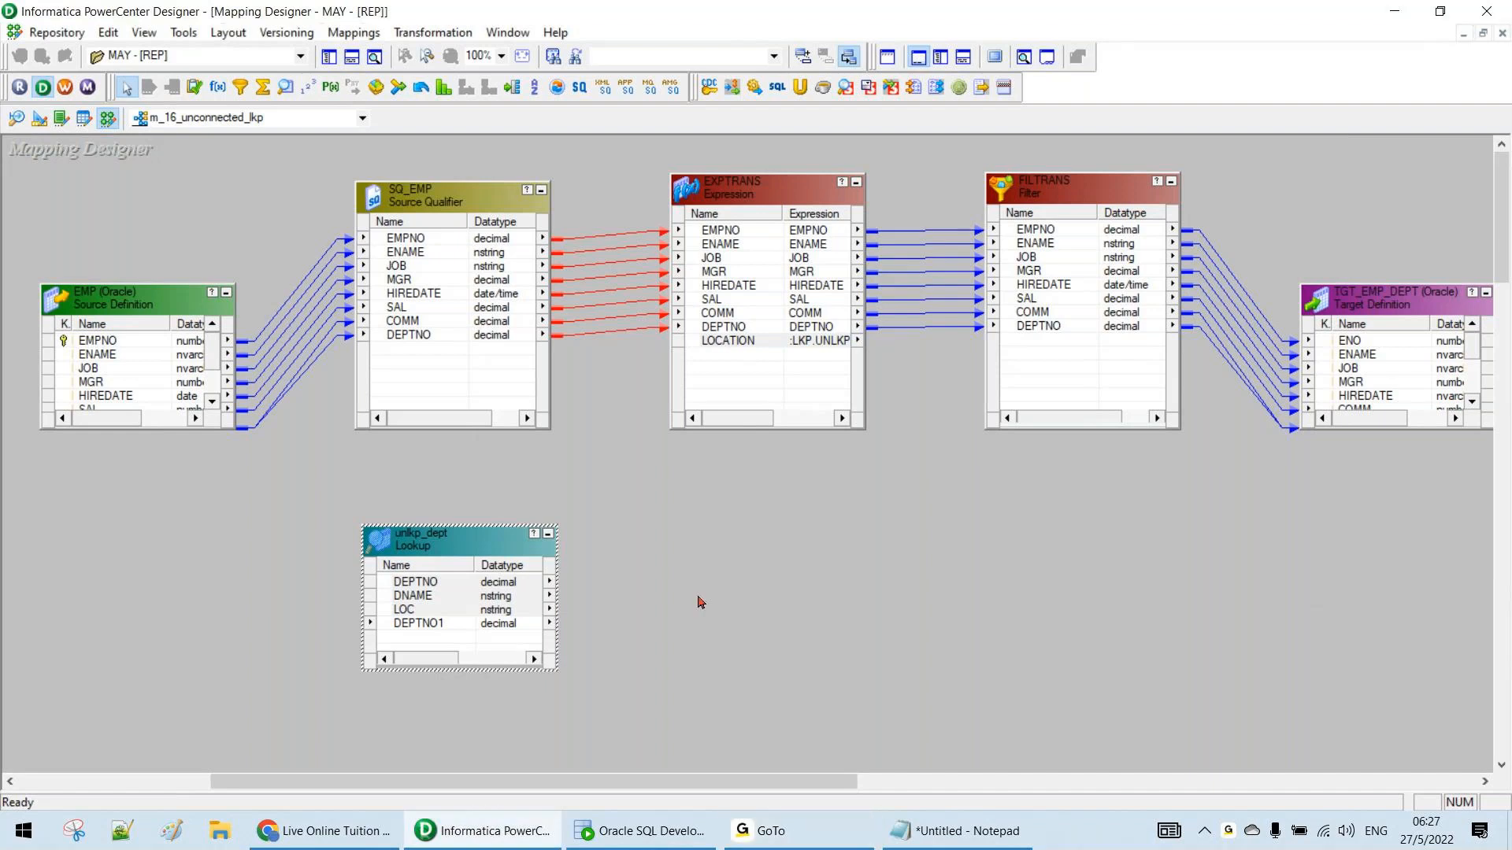
key(ctrl+s)
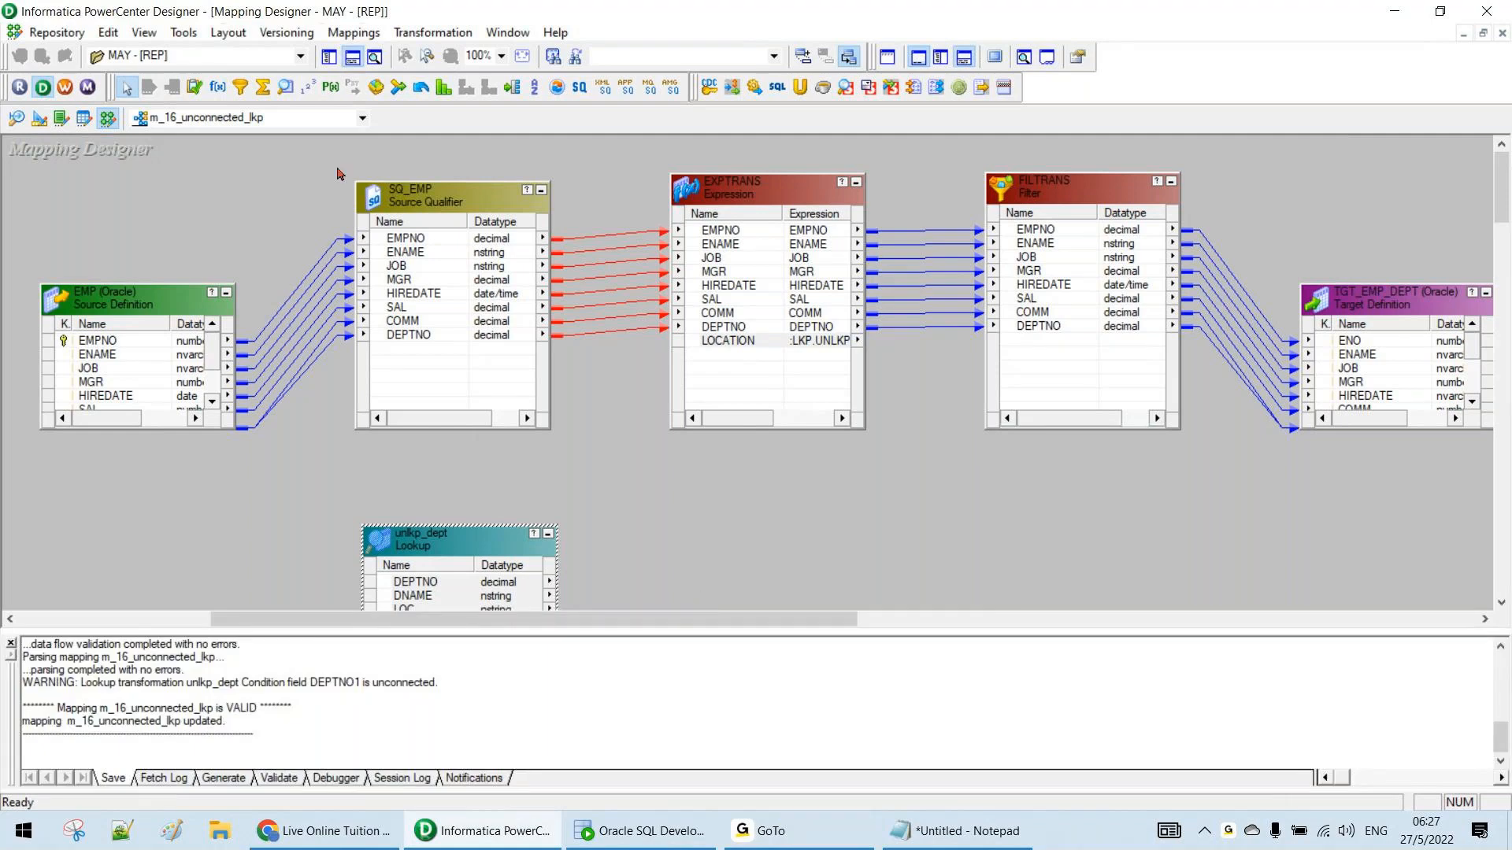
Delete every object from the m_16_unconnected_lkp mapping and confirm the deletion
click(322, 142)
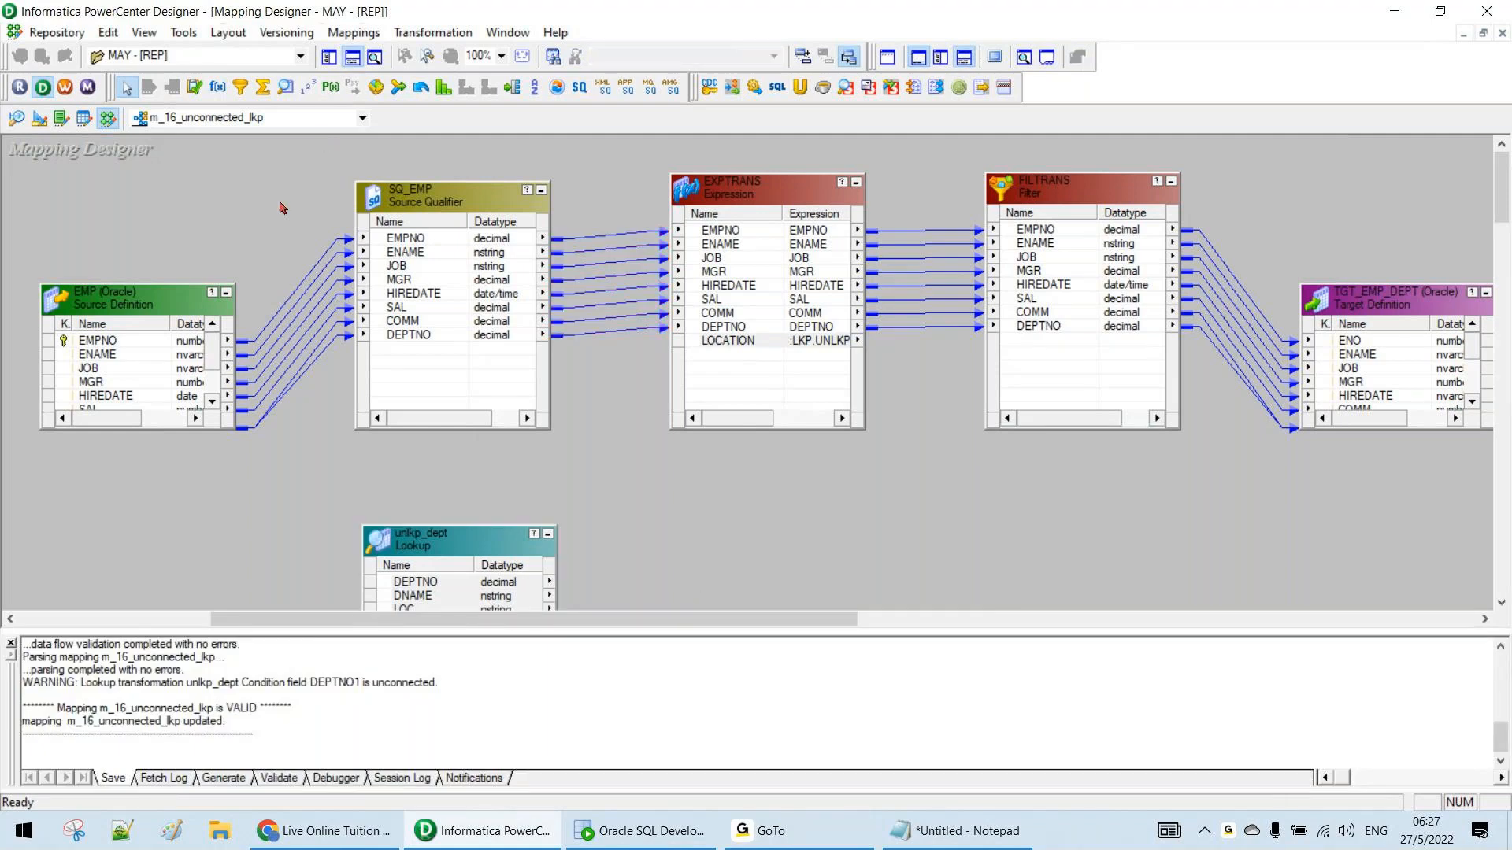
key(ctrl+a)
key(Delete)
key(Return)
Go to the desktop, open the CLASS shortcut in a maximized window, and enter the CLASS- Informatica - PPTS folder
mouse_move(641, 831)
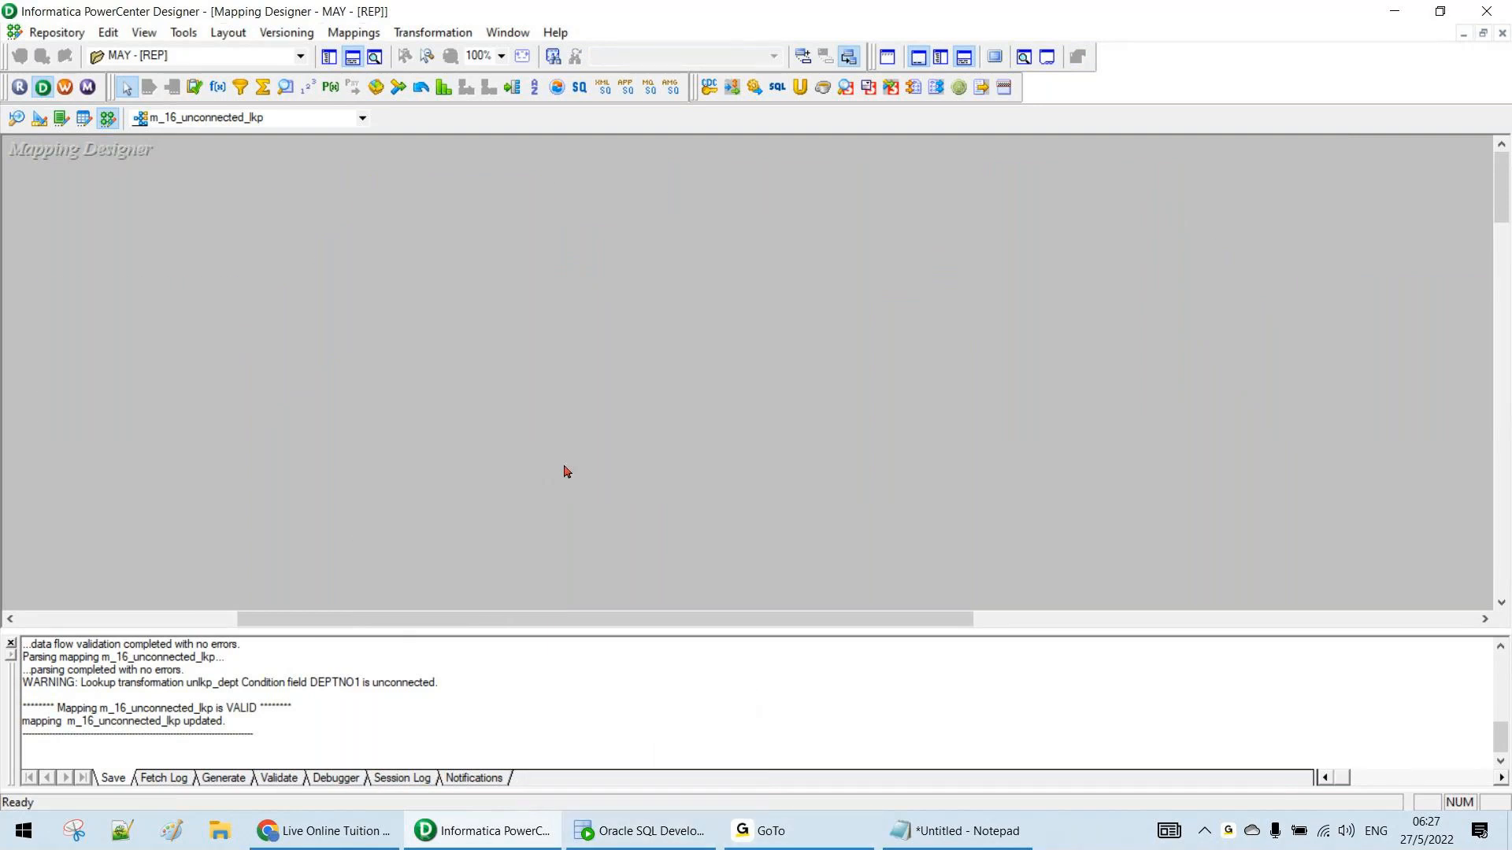
click(472, 834)
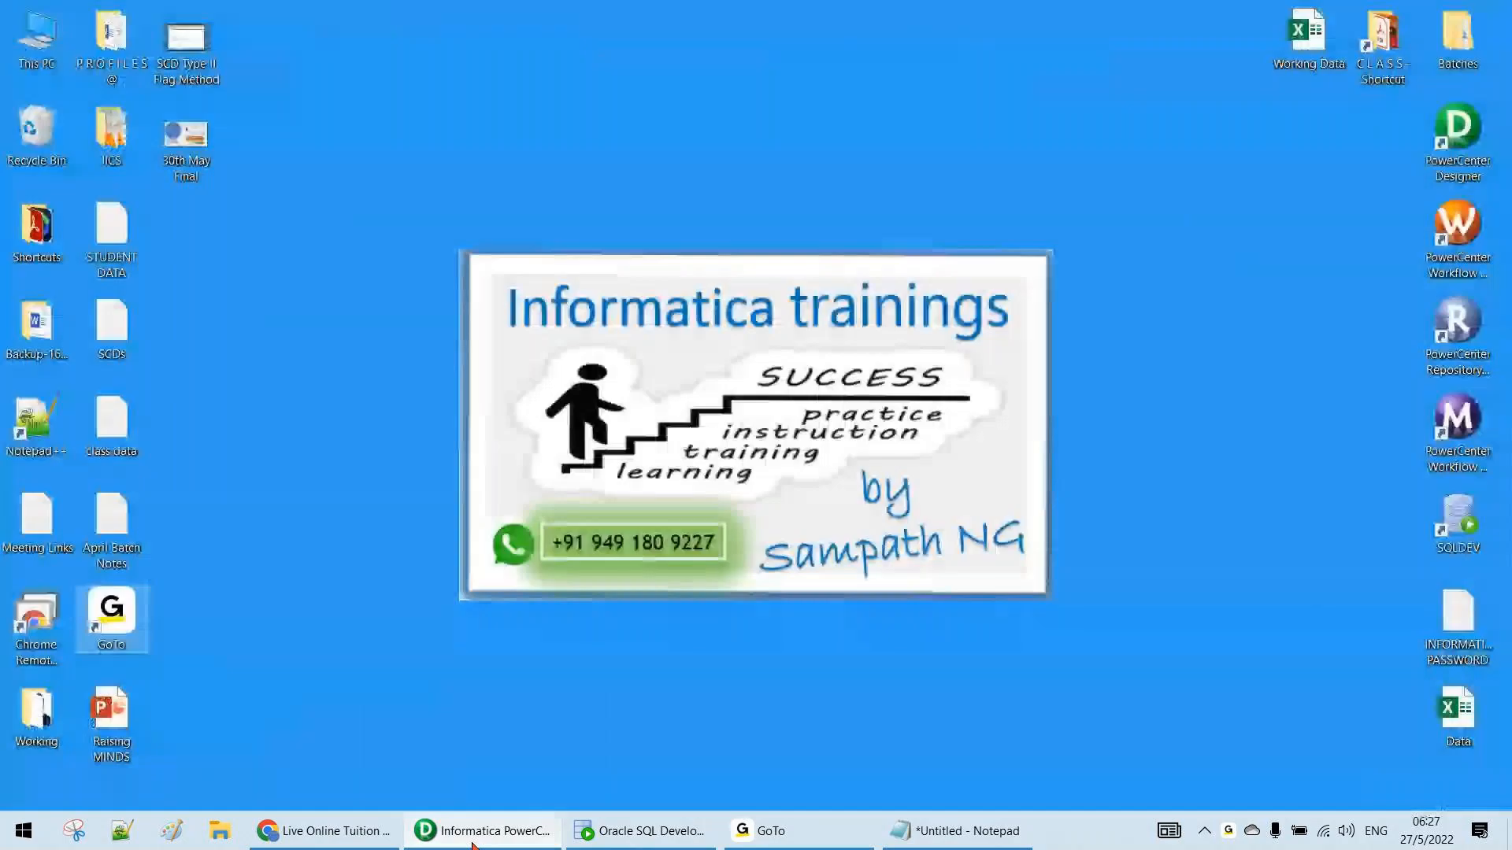
double_click(1371, 41)
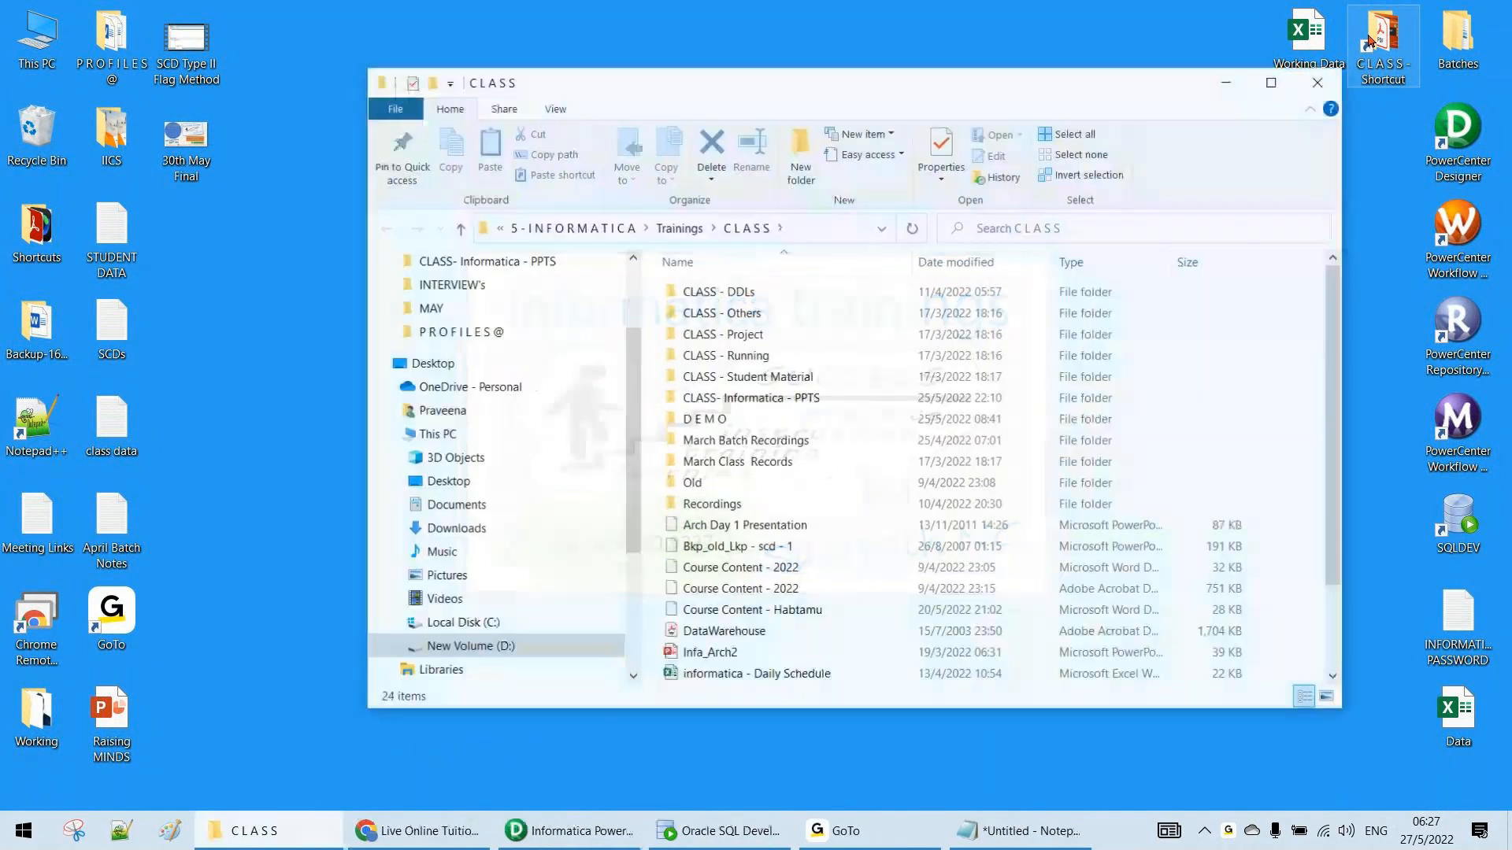
double_click(986, 71)
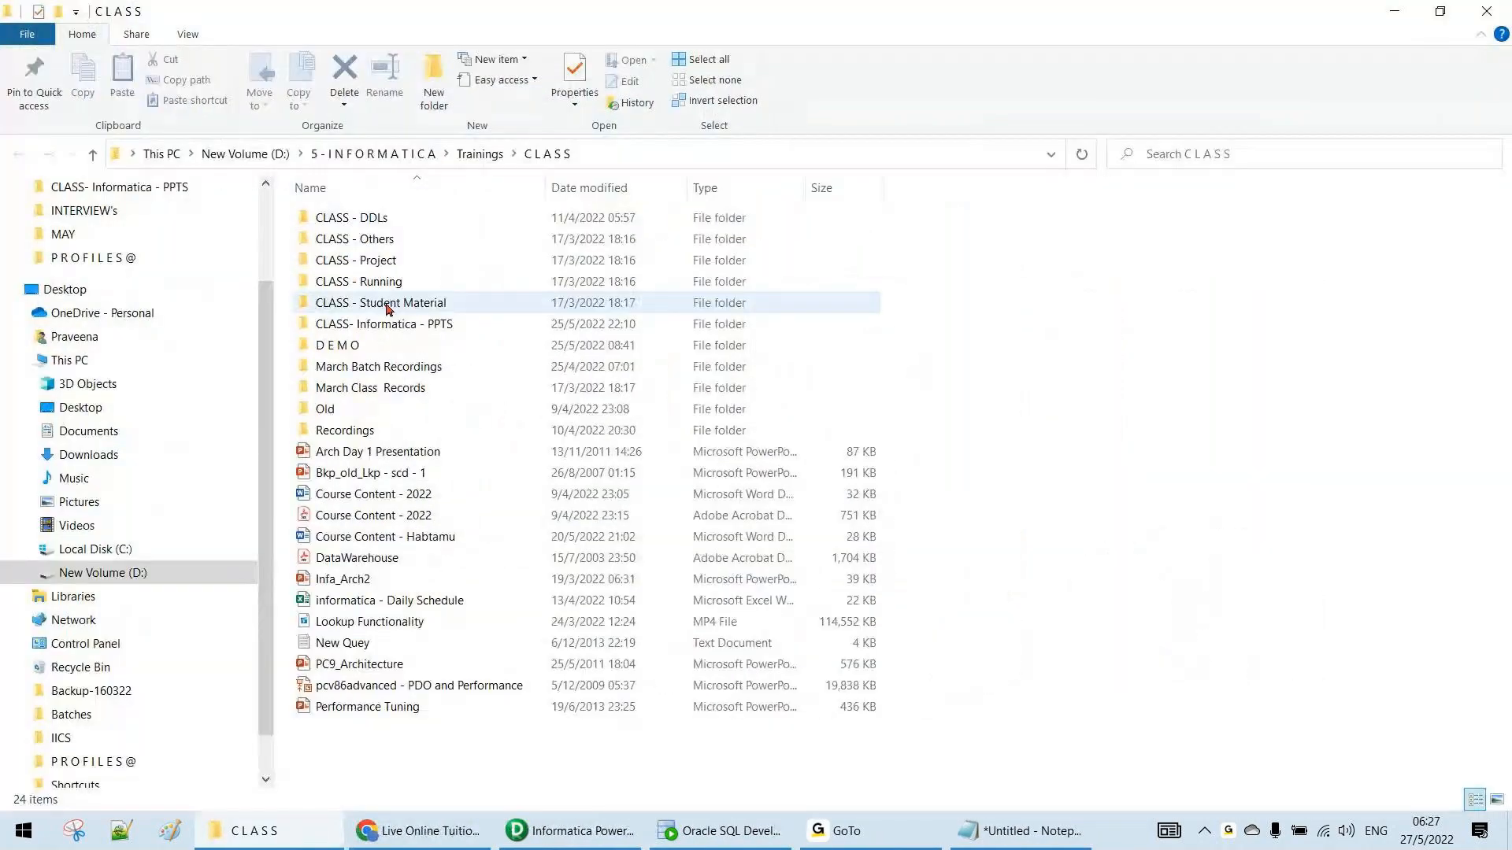
double_click(390, 324)
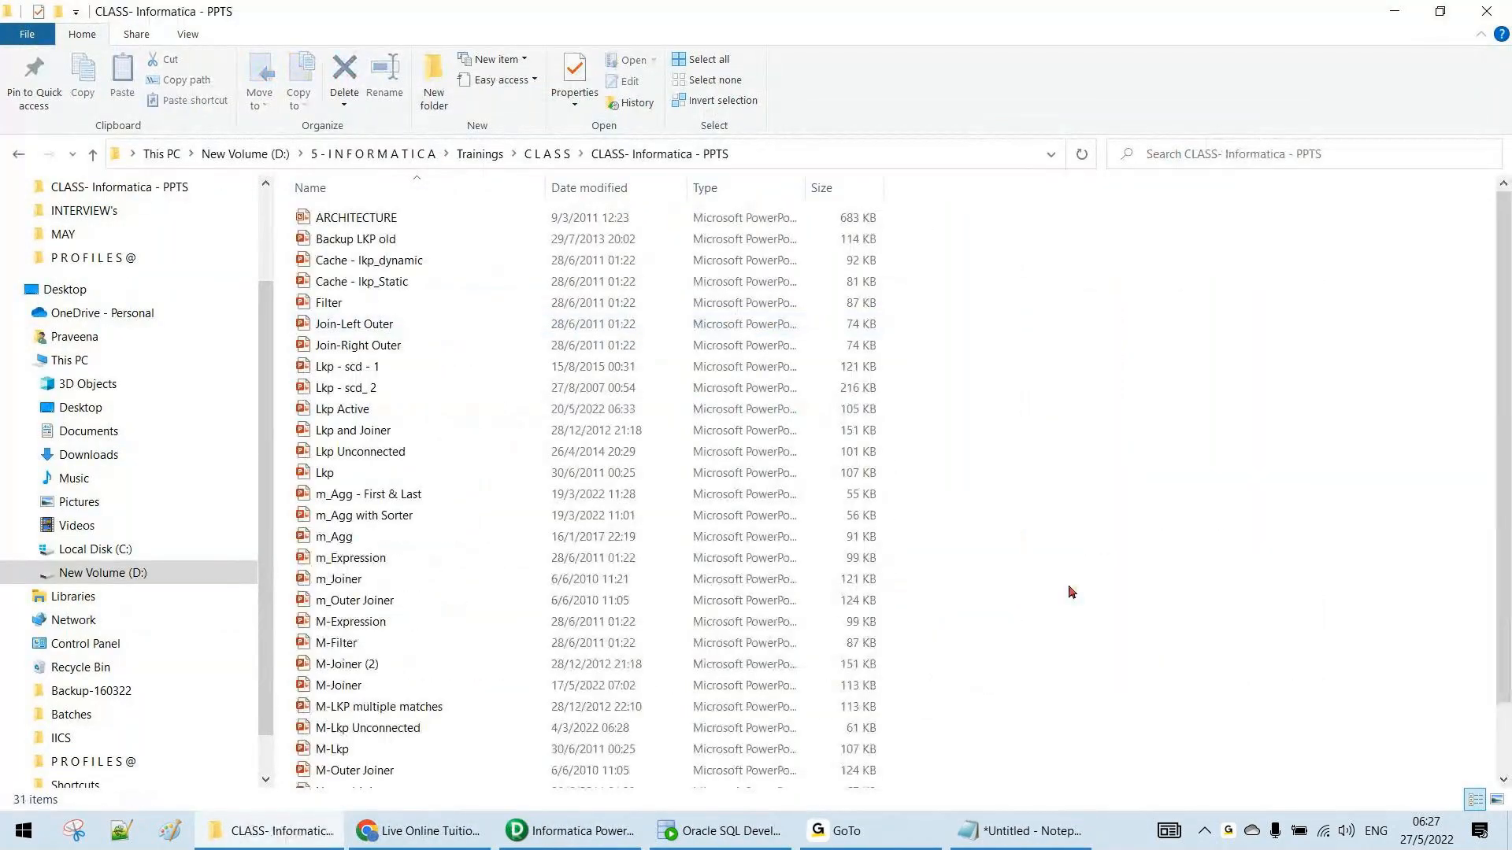
Find the Lkp Unconnected presentation in the folder and open it in PowerPoint
scroll(1071, 592, down, 2)
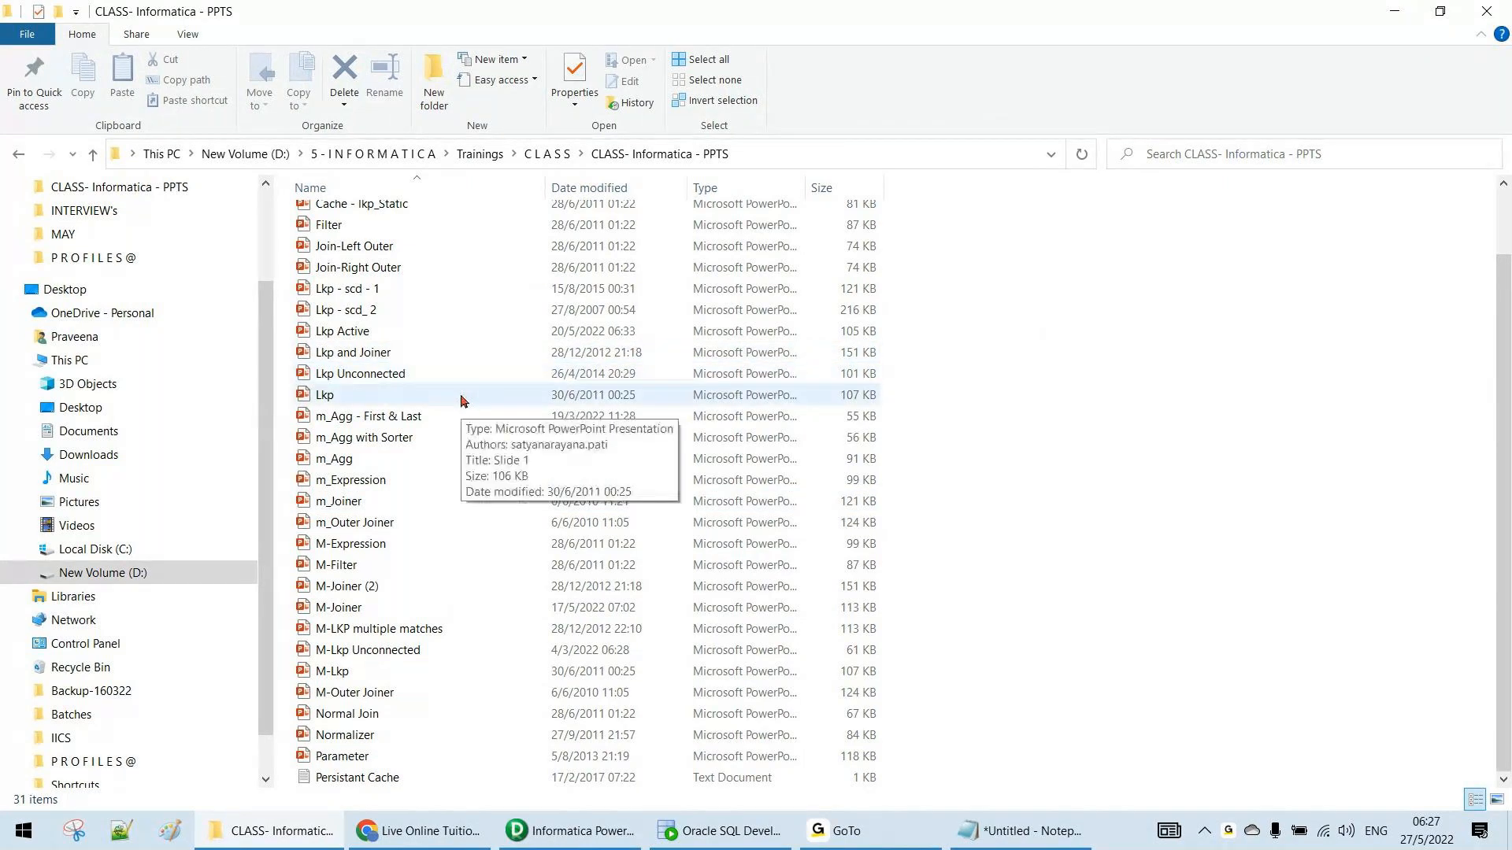
scroll(463, 402, up, 1)
scroll(491, 416, down, 1)
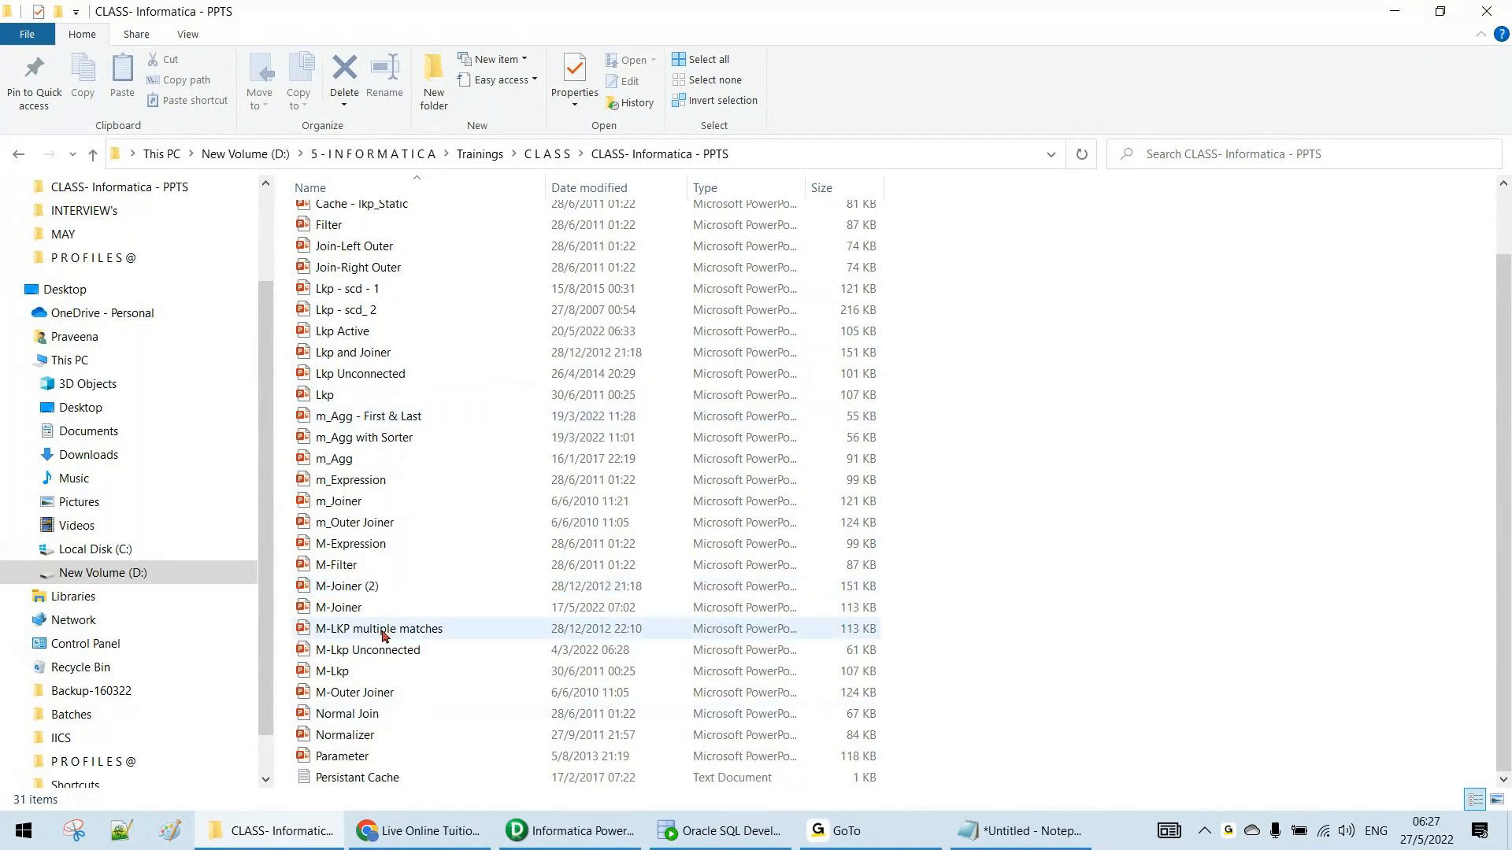
click(394, 653)
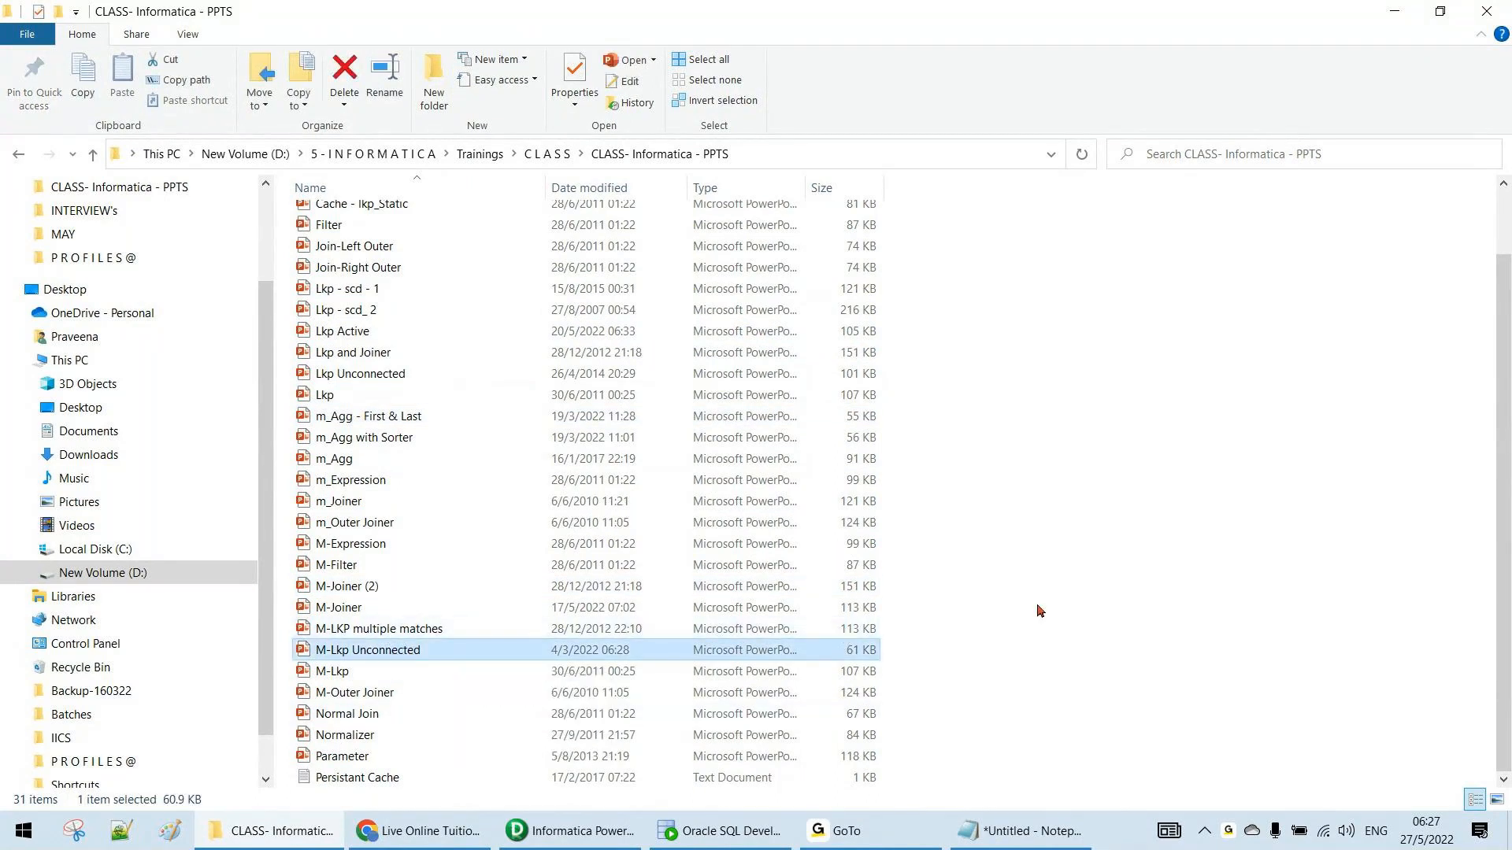
scroll(1037, 611, up, 1)
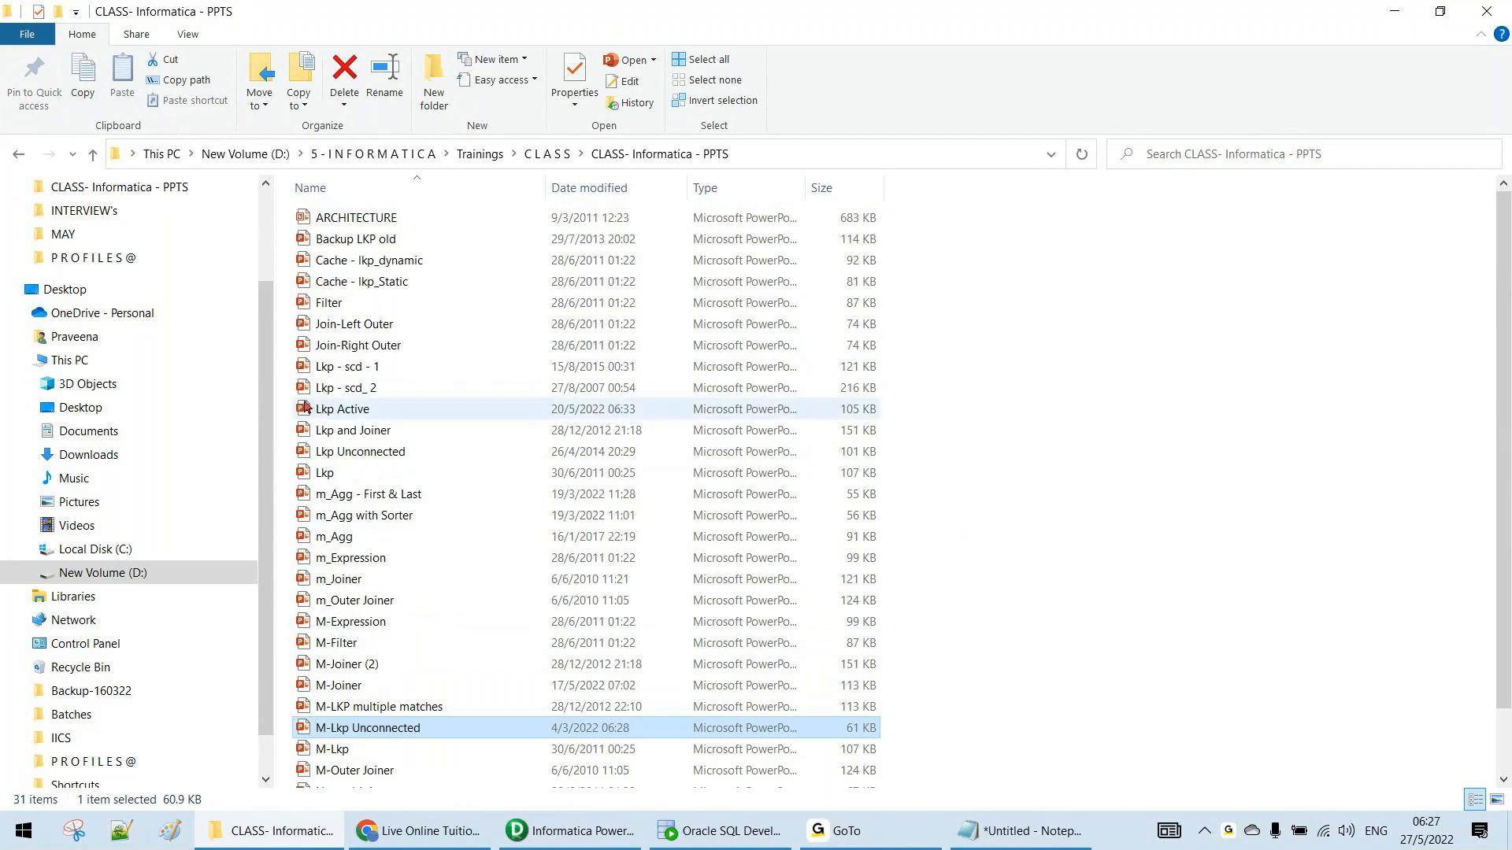
click(344, 387)
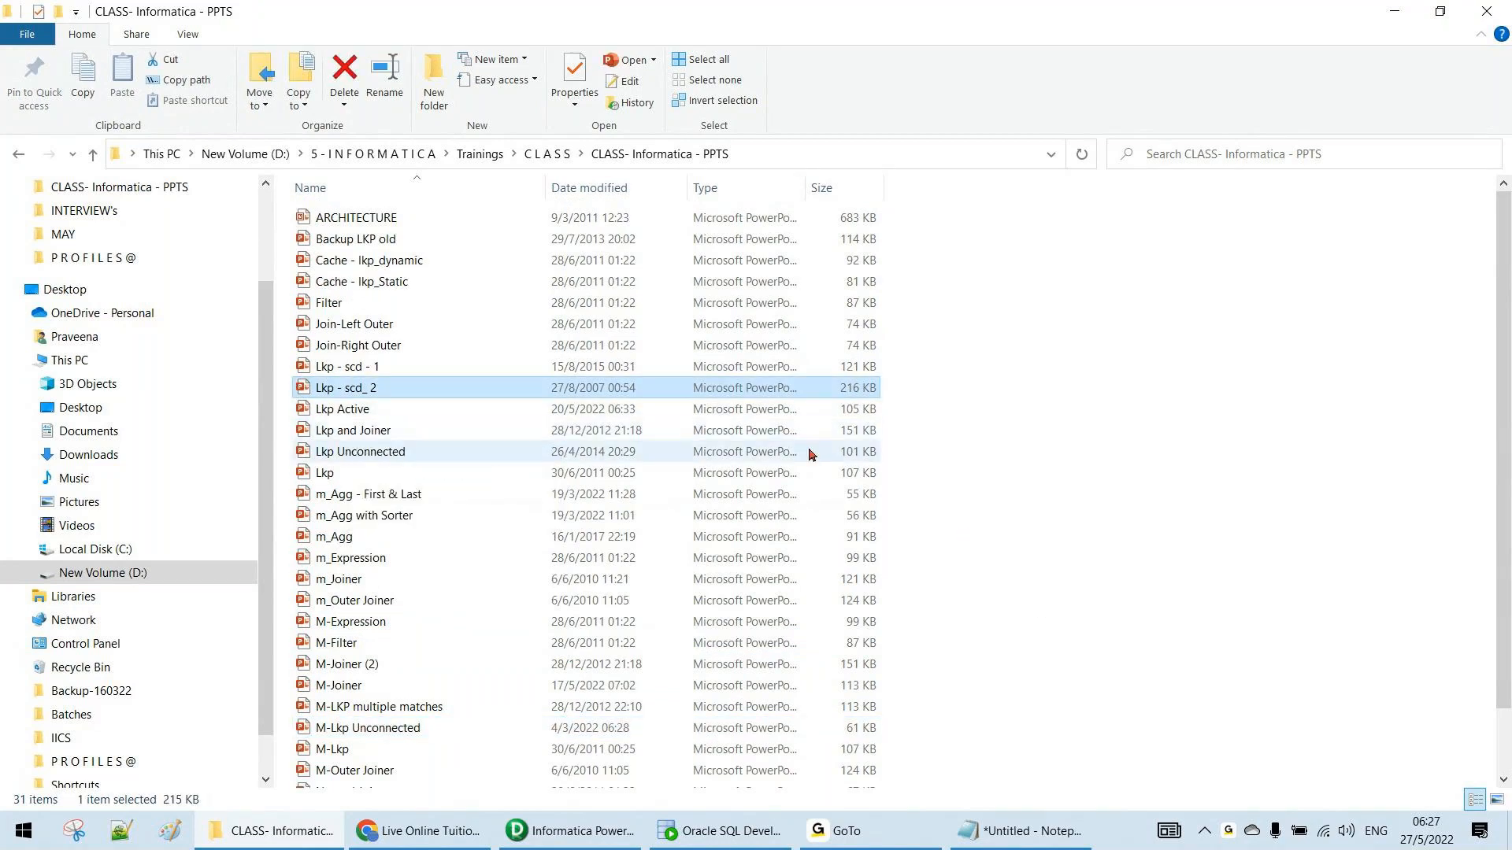
double_click(405, 451)
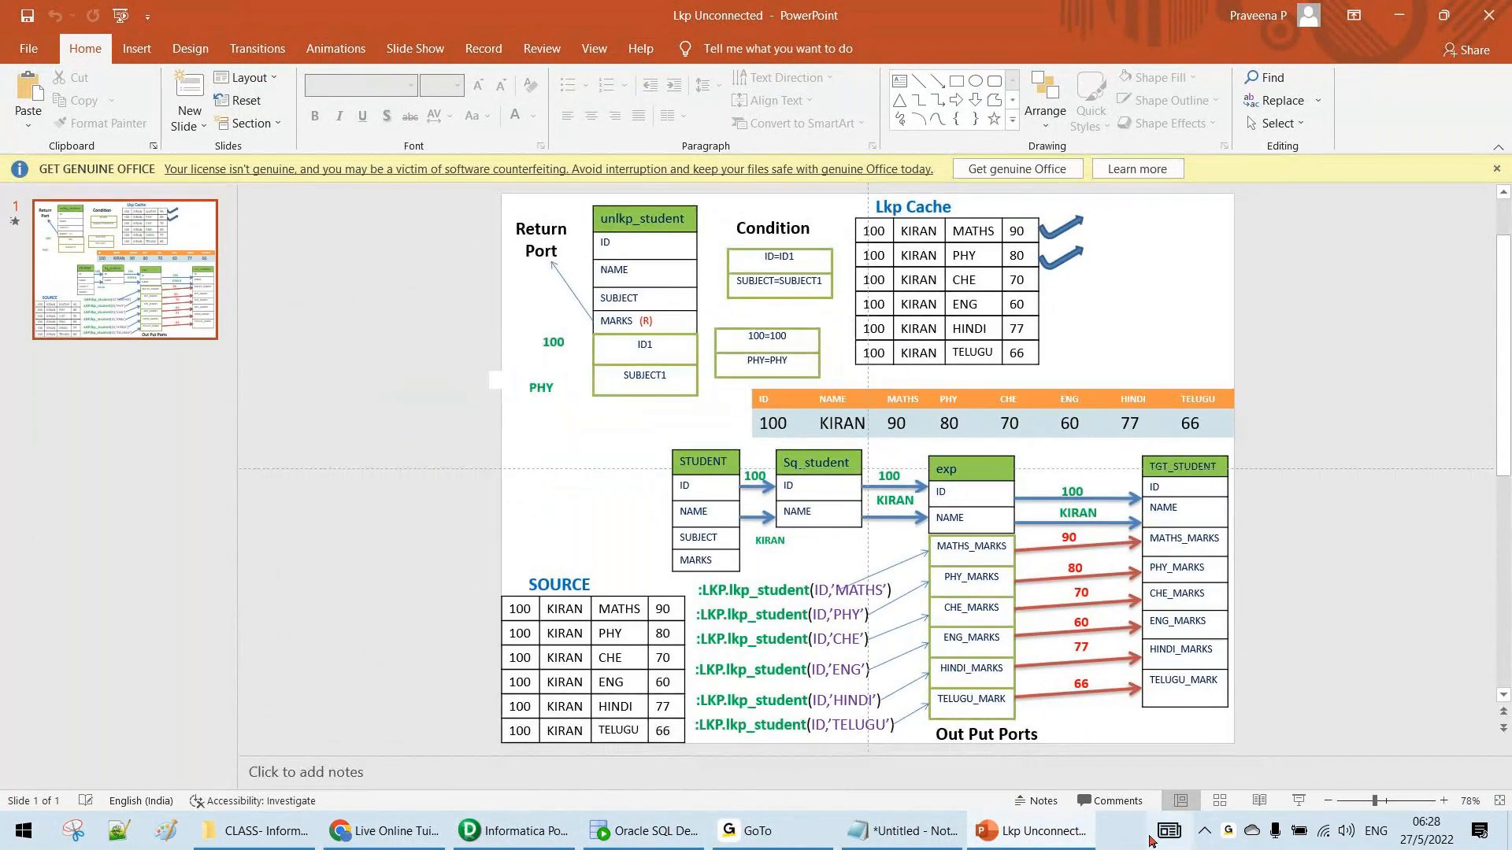
Look through the presentation folder again, then return to the Lkp Unconnected slide
mouse_move(1046, 847)
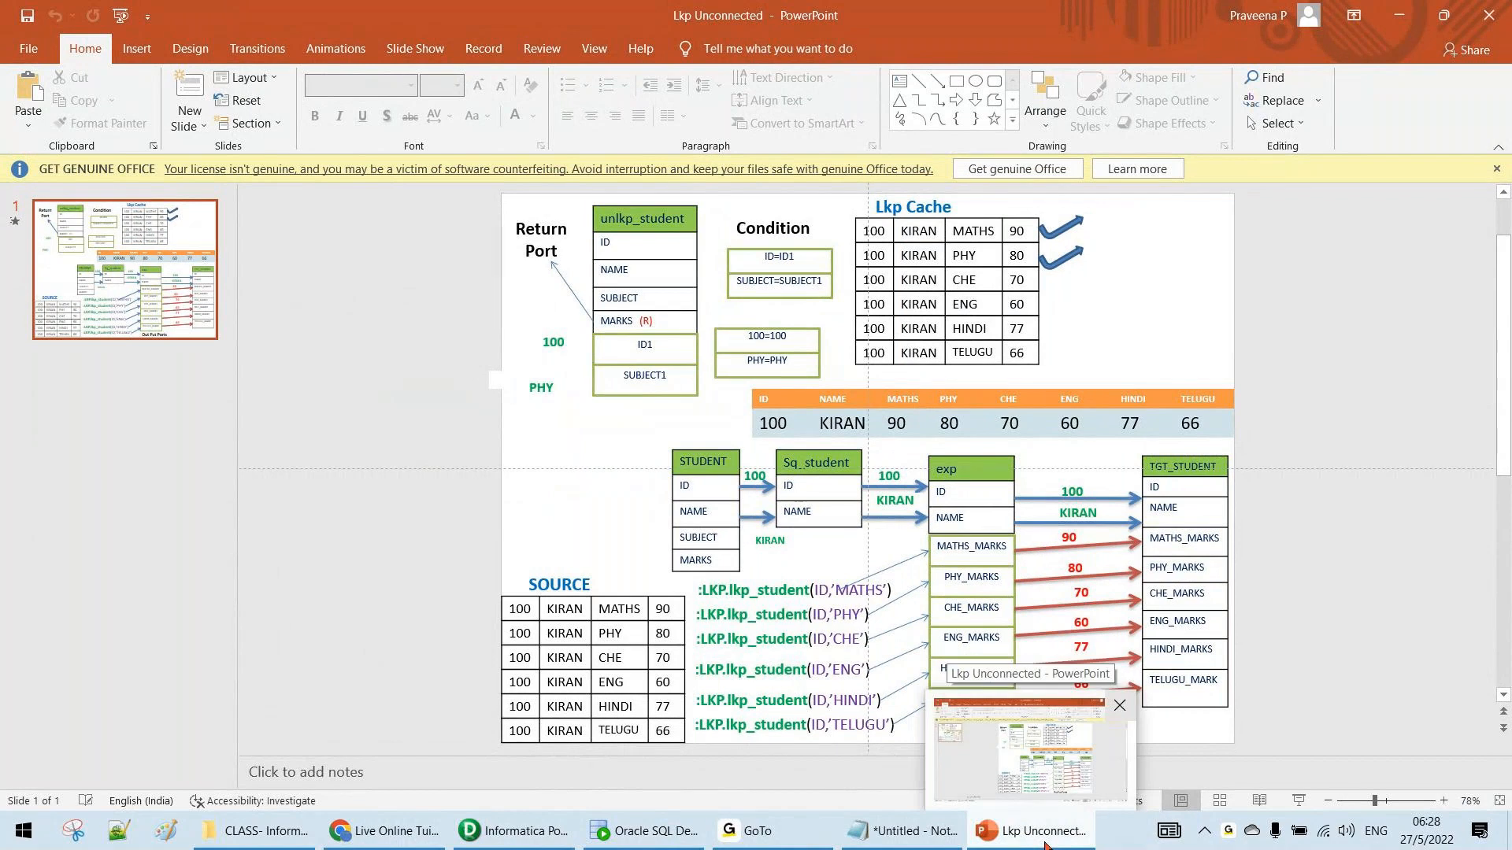
click(1046, 846)
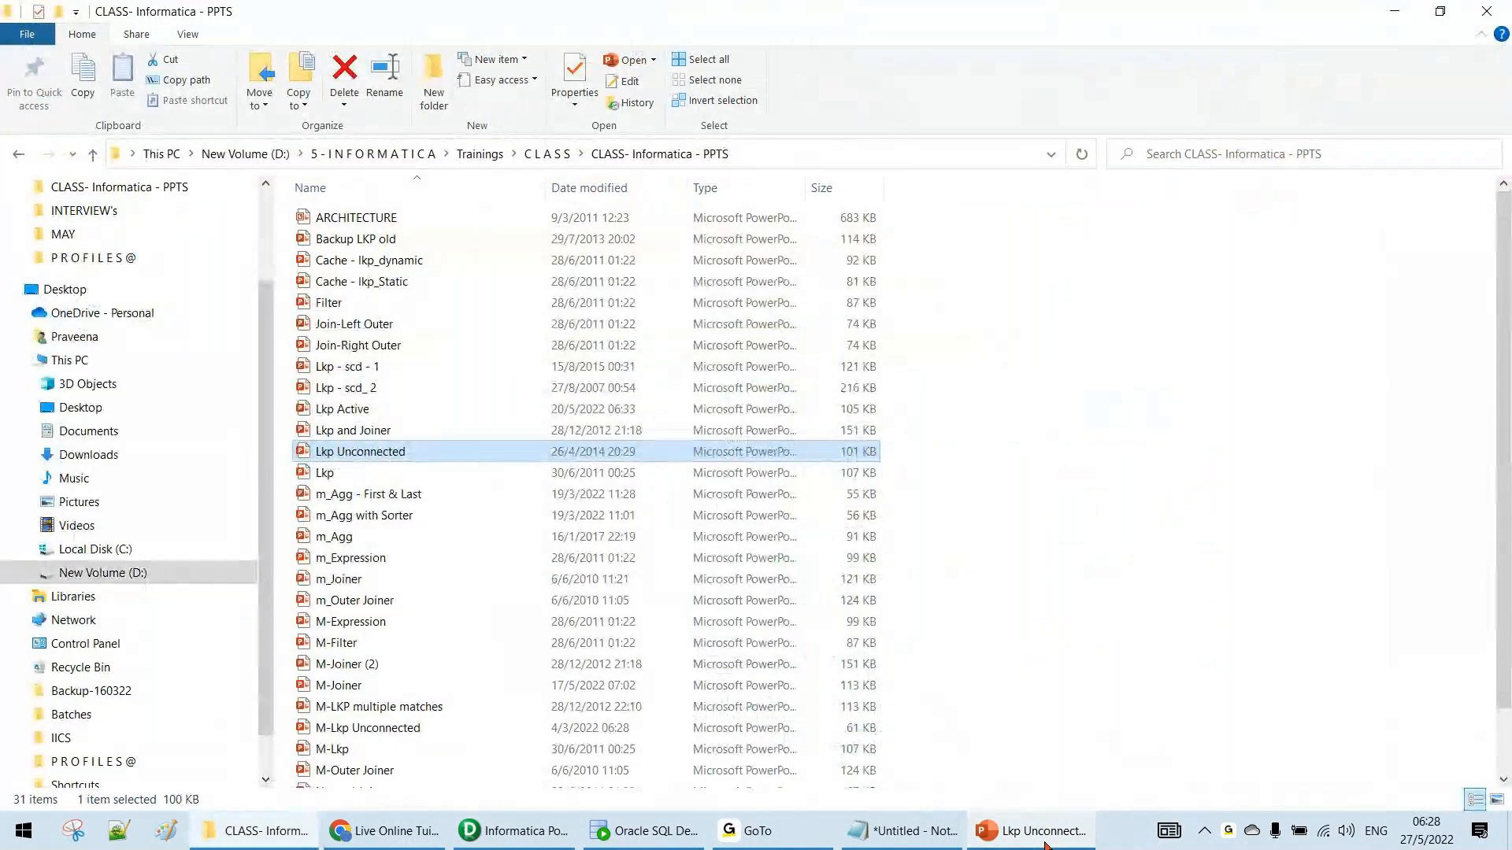
scroll(1151, 540, down, 2)
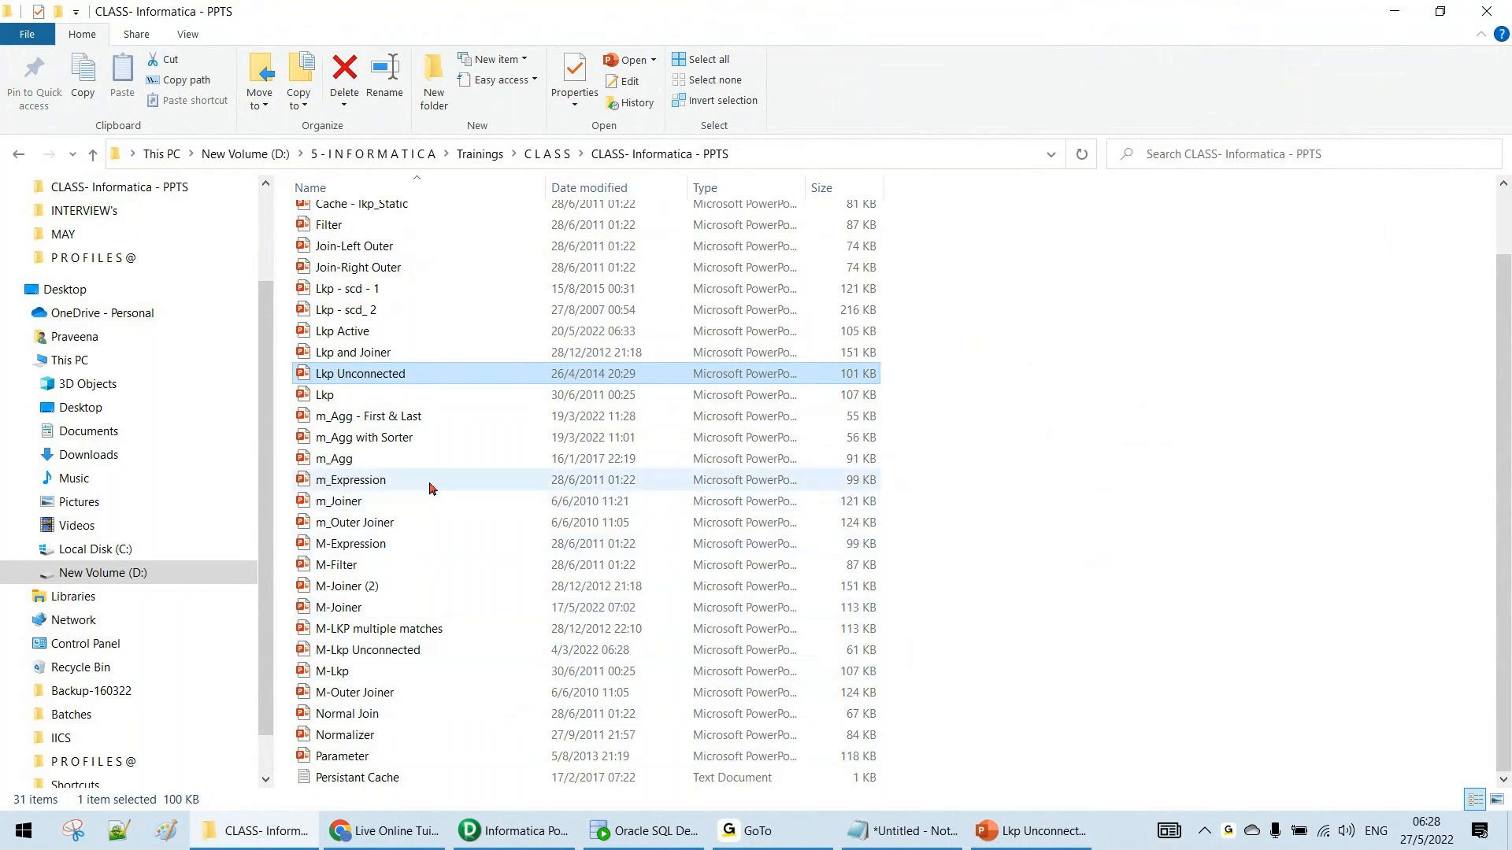
scroll(429, 487, up, 2)
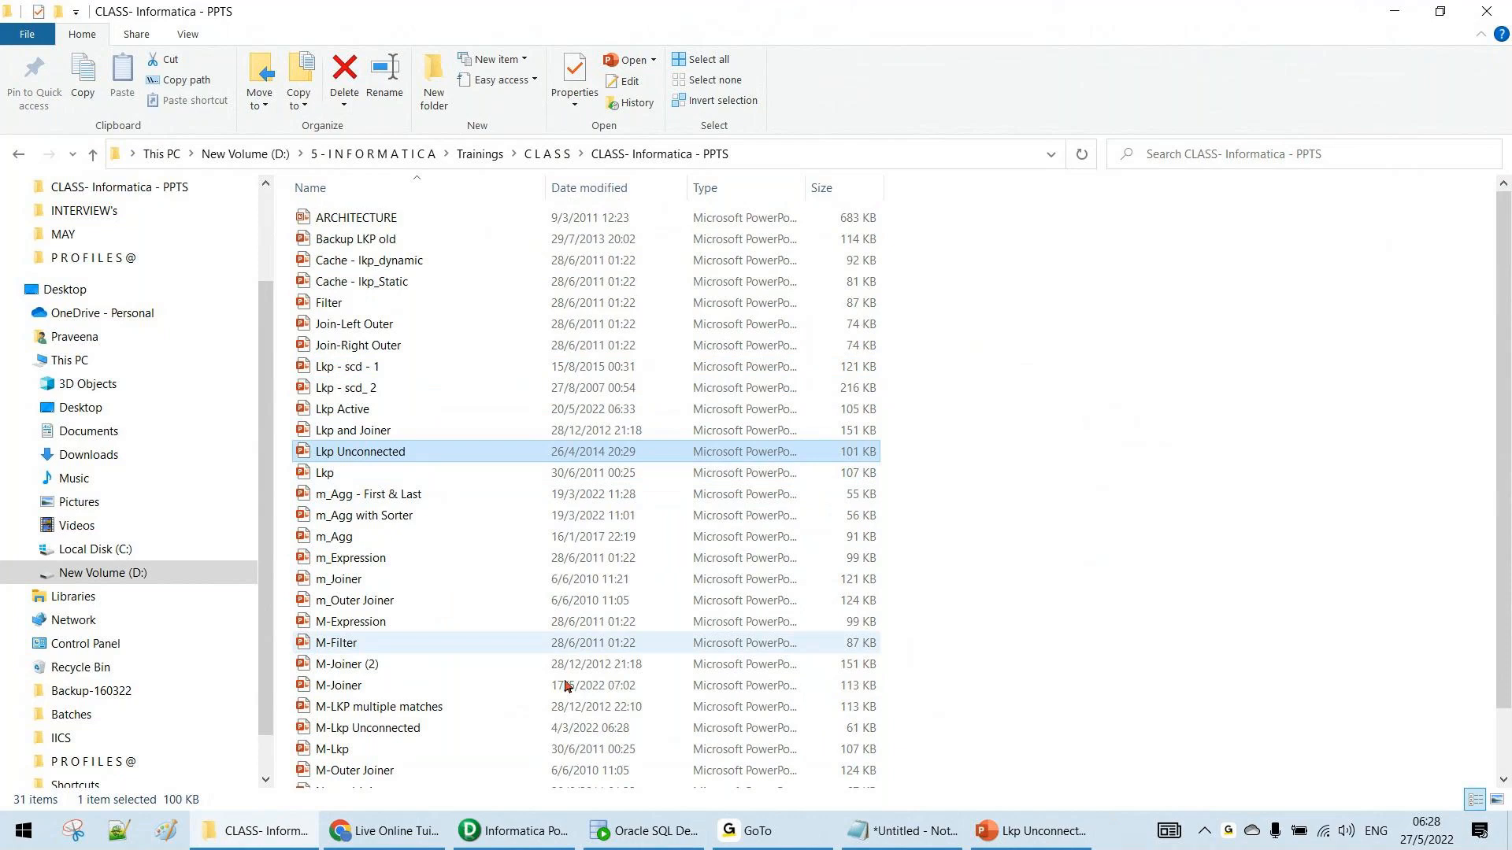
click(1051, 845)
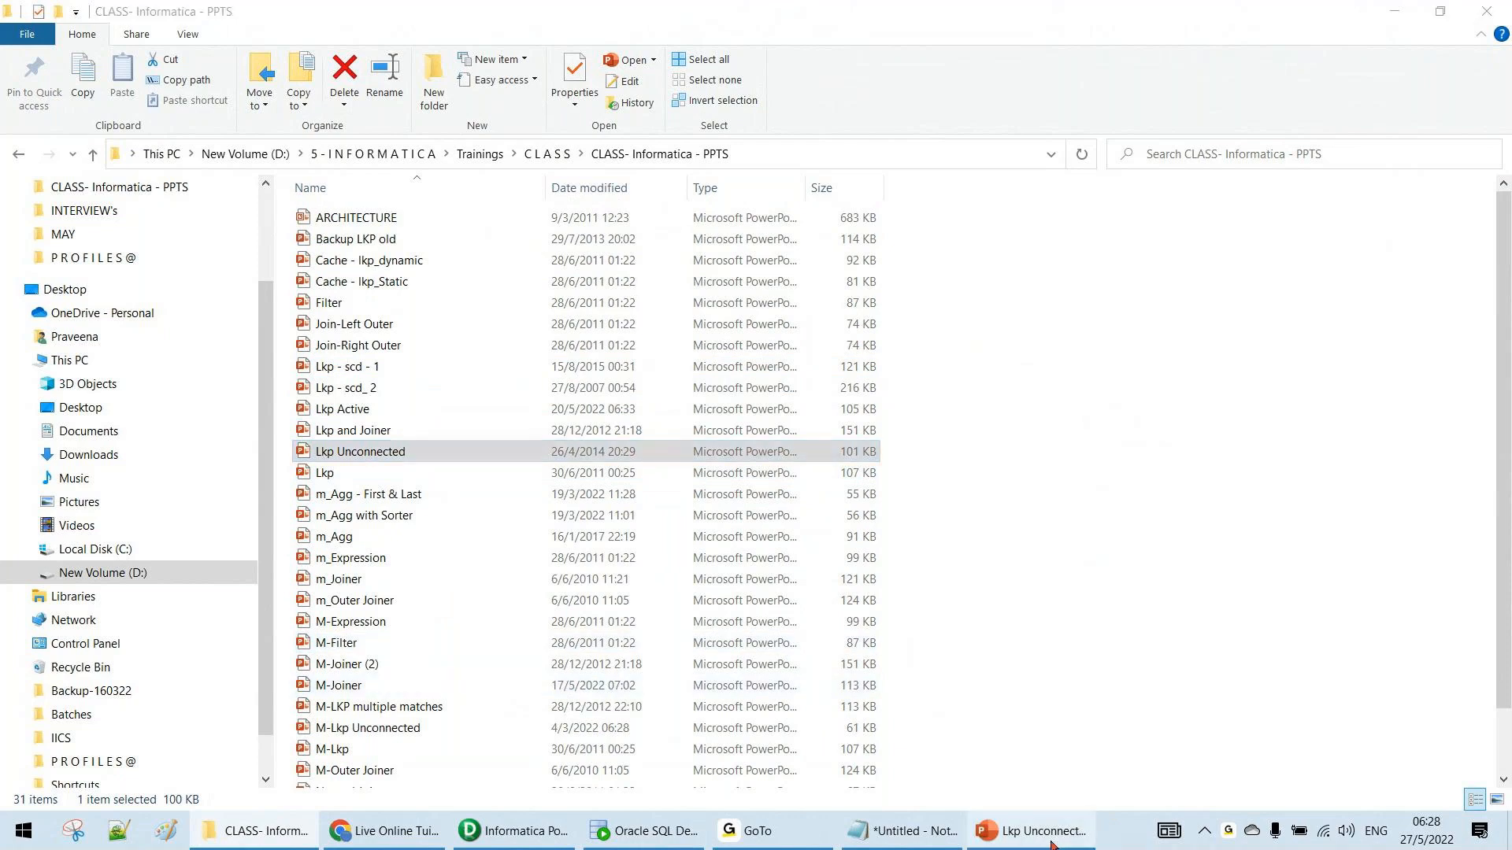
mouse_move(803, 845)
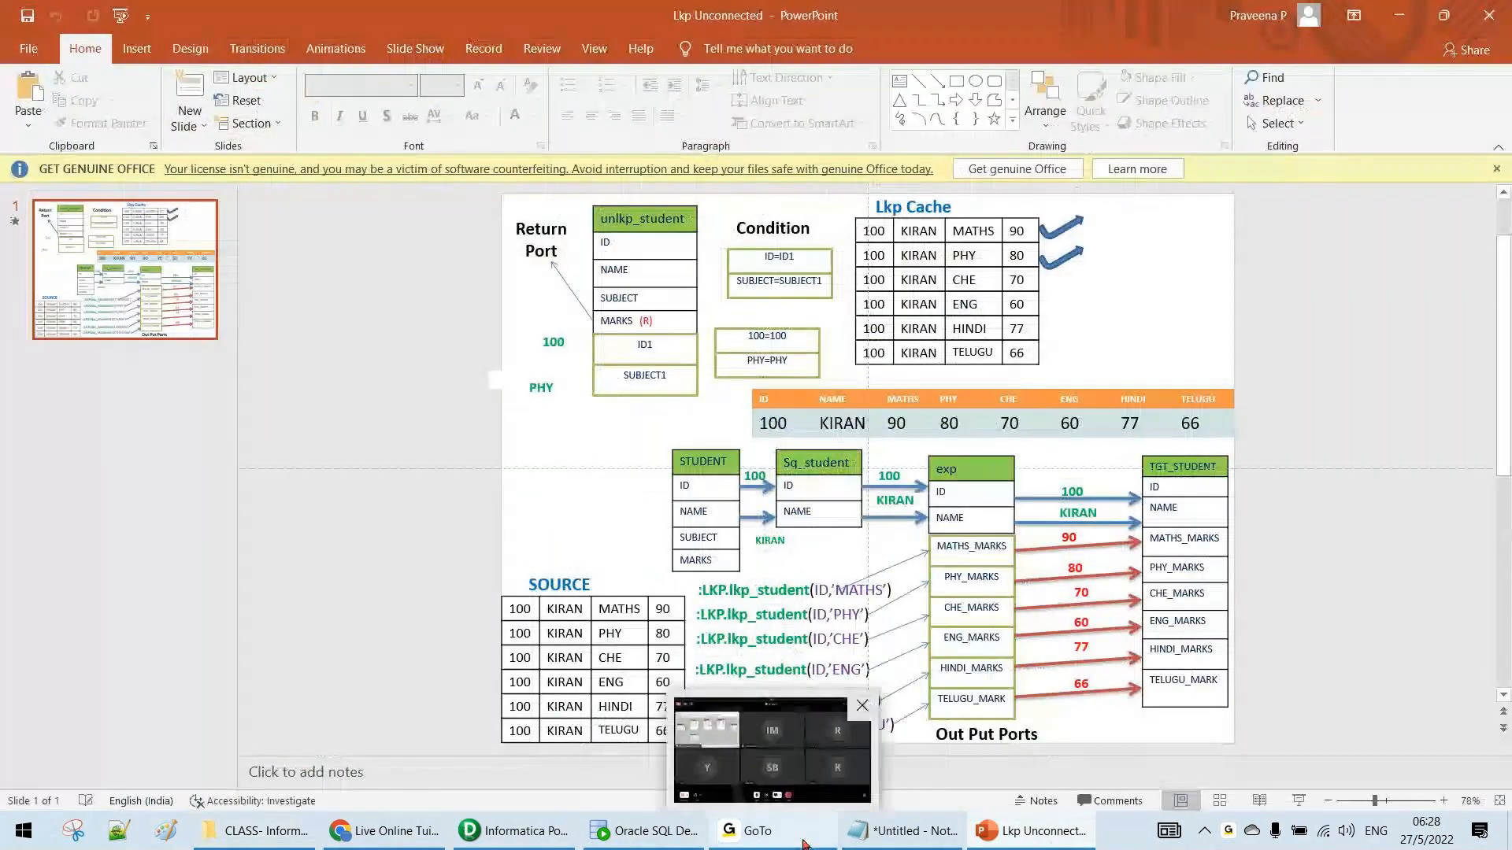
Switch to Oracle SQL Developer and replace all the text in the SCOTT.sql worksheet with SELECT * FROM
click(644, 831)
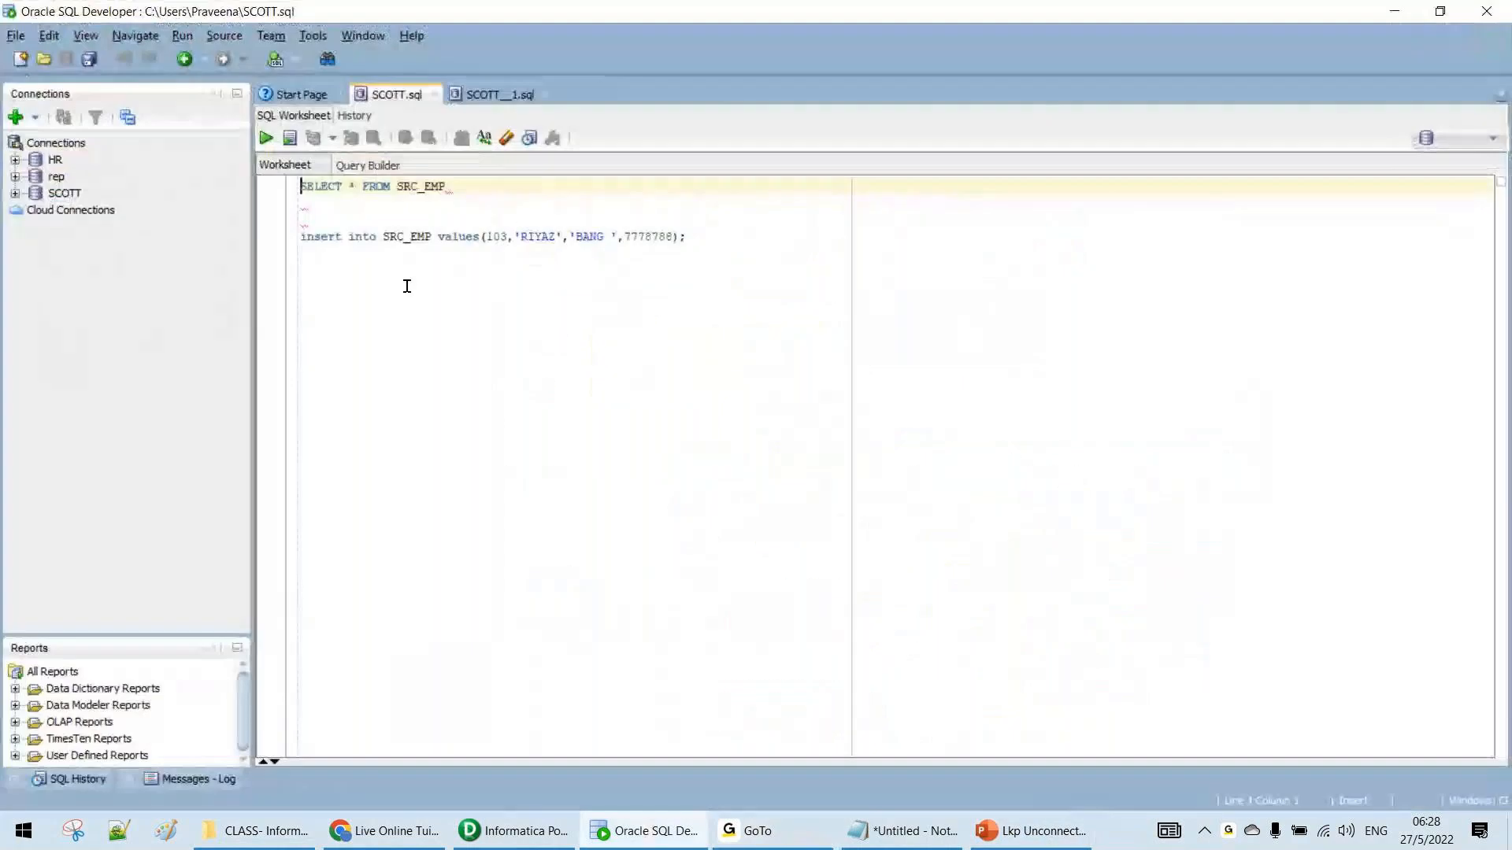
key(ctrl+a)
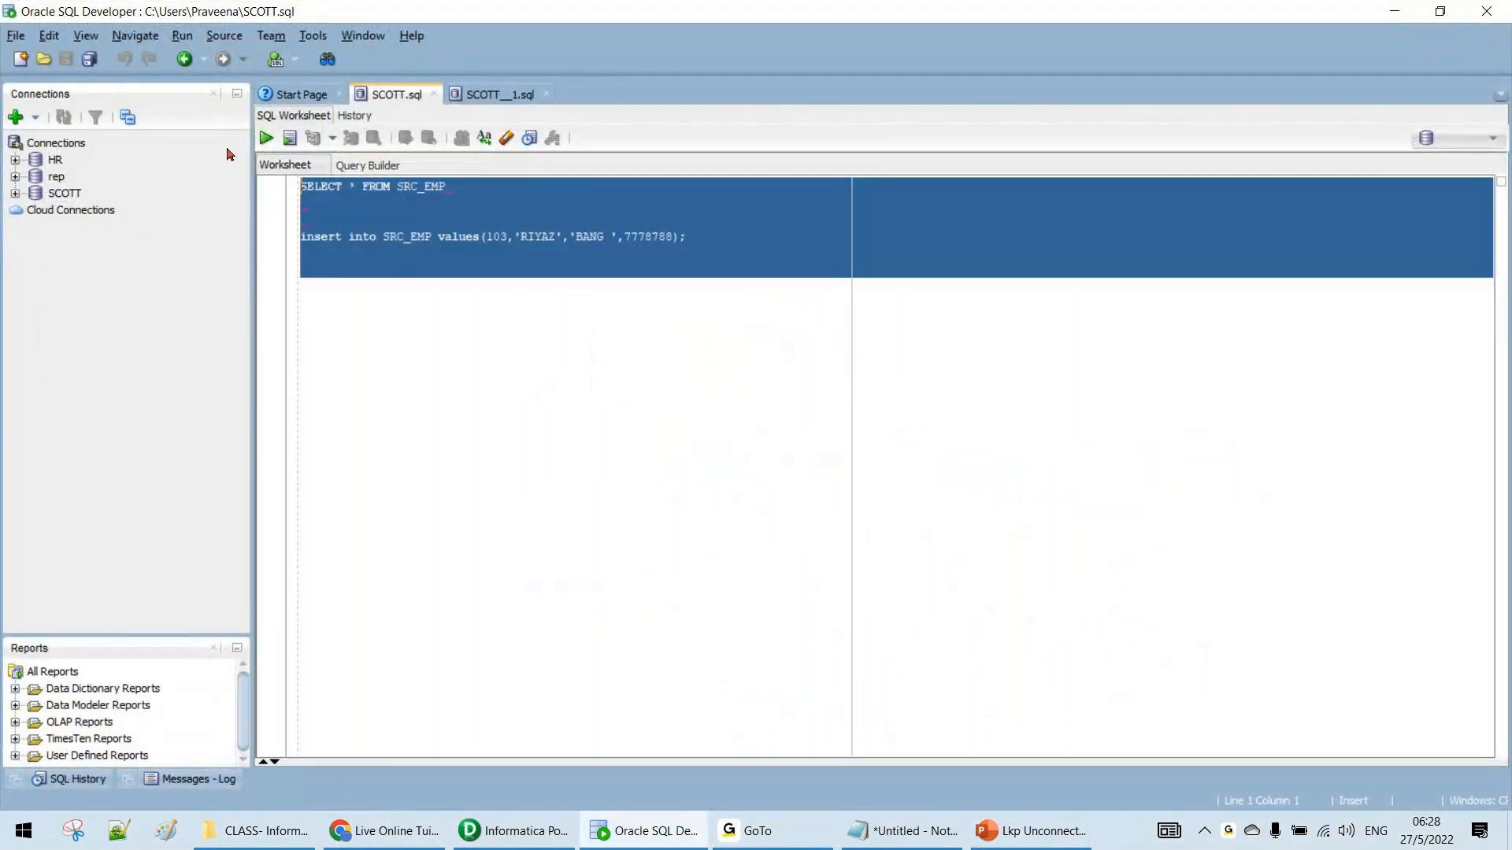
key(Delete)
text(SELECT * FROM)
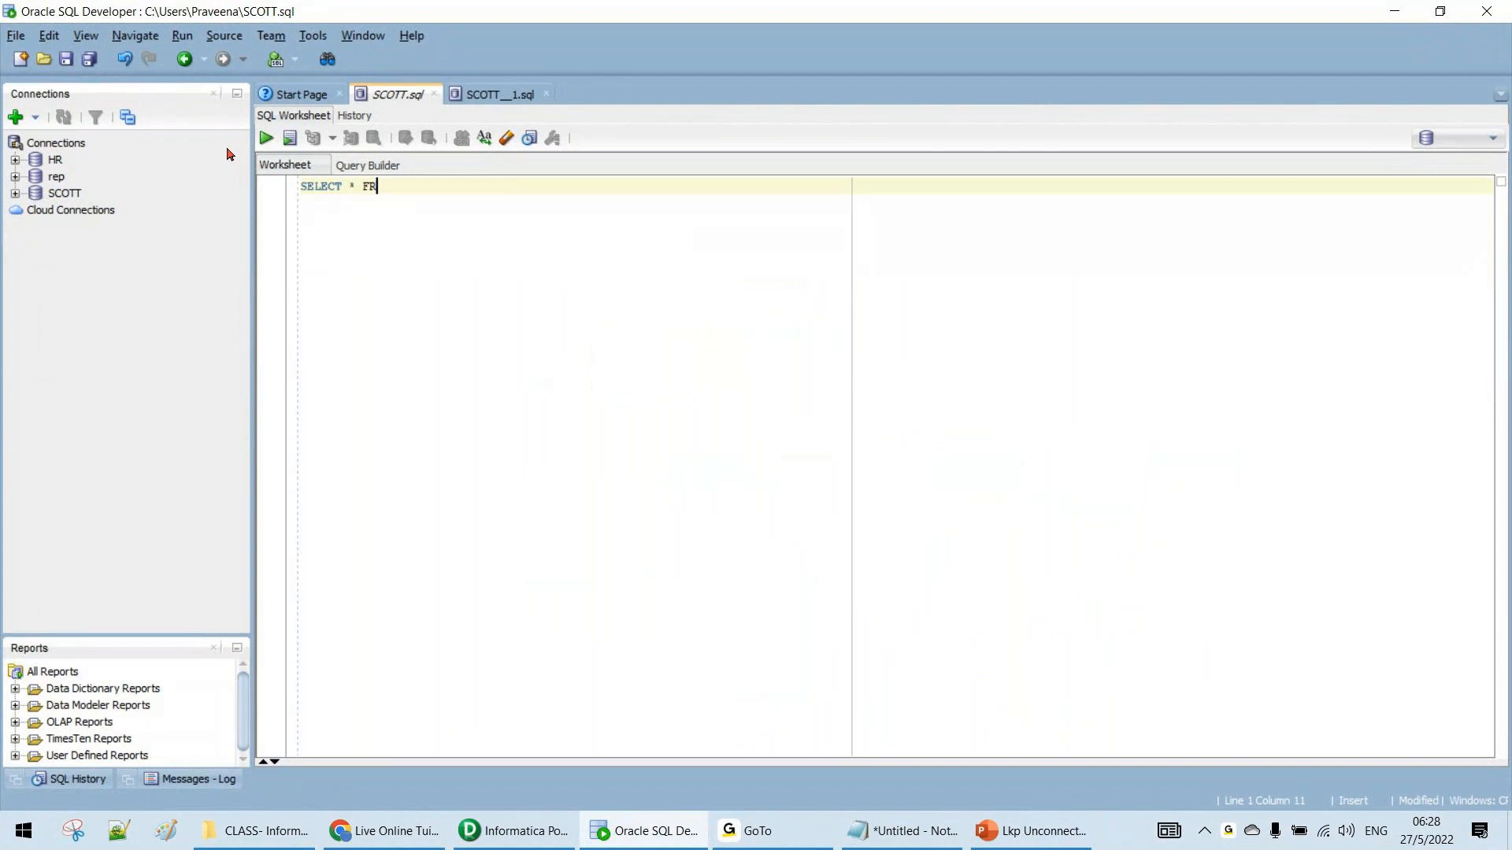
Connect to the SCOTT database, expand its Tables list, and browse to the student tables
click(15, 192)
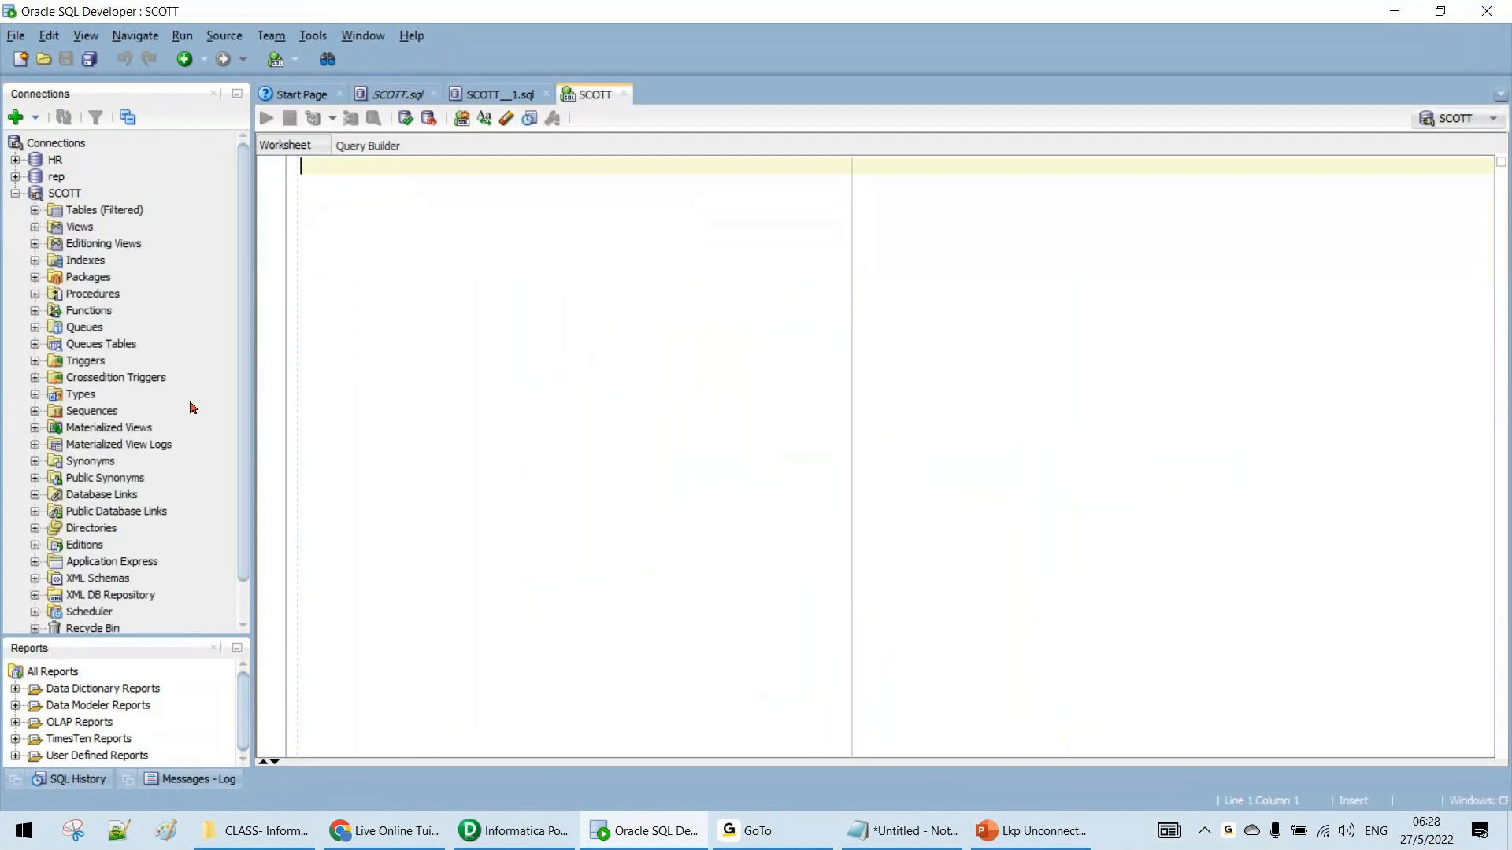
click(35, 211)
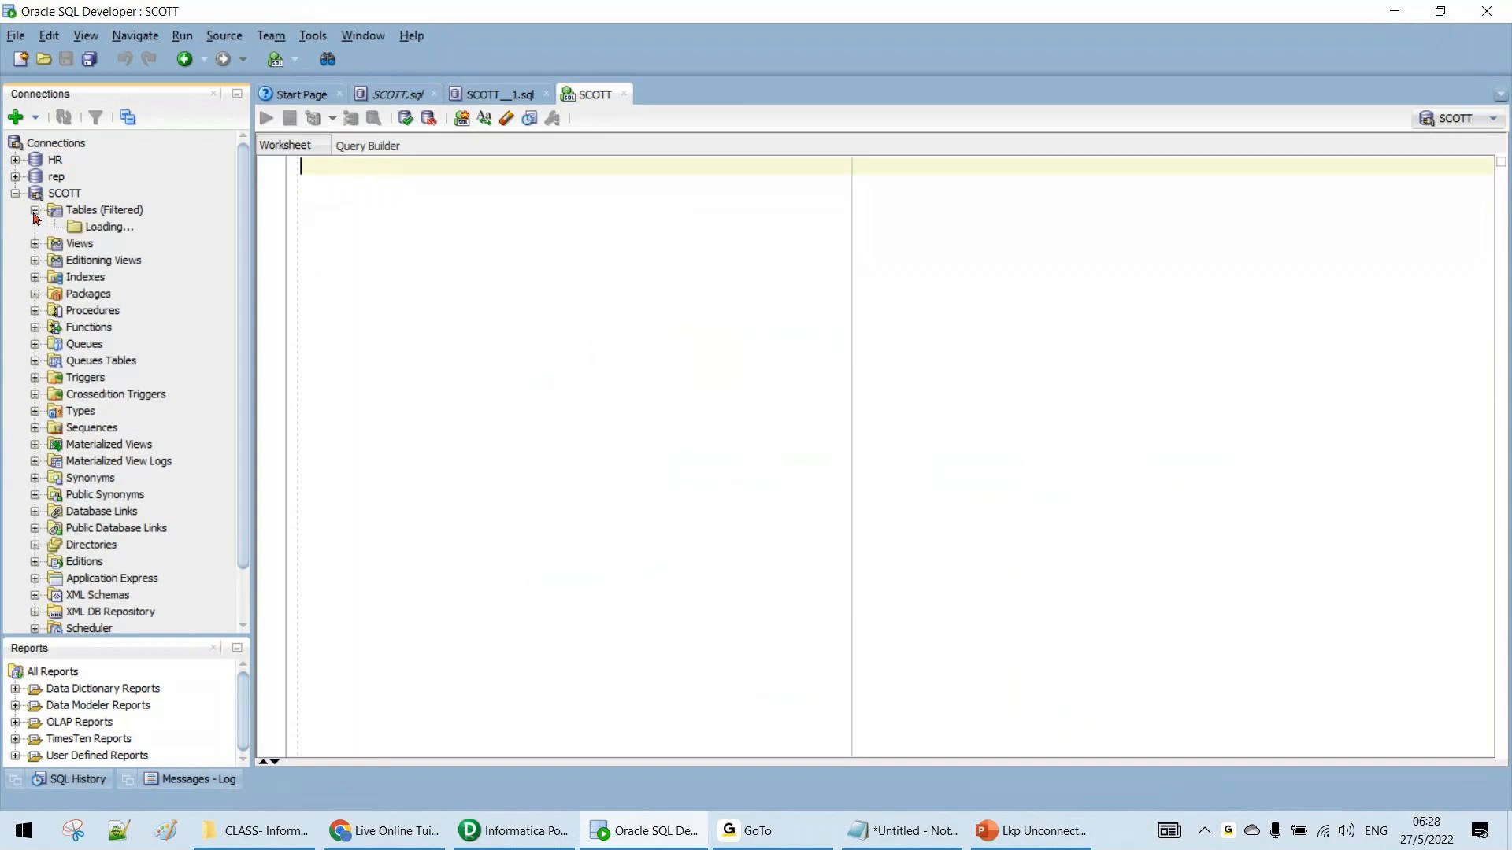
scroll(246, 318, down, 2)
drag(247, 317, 263, 377)
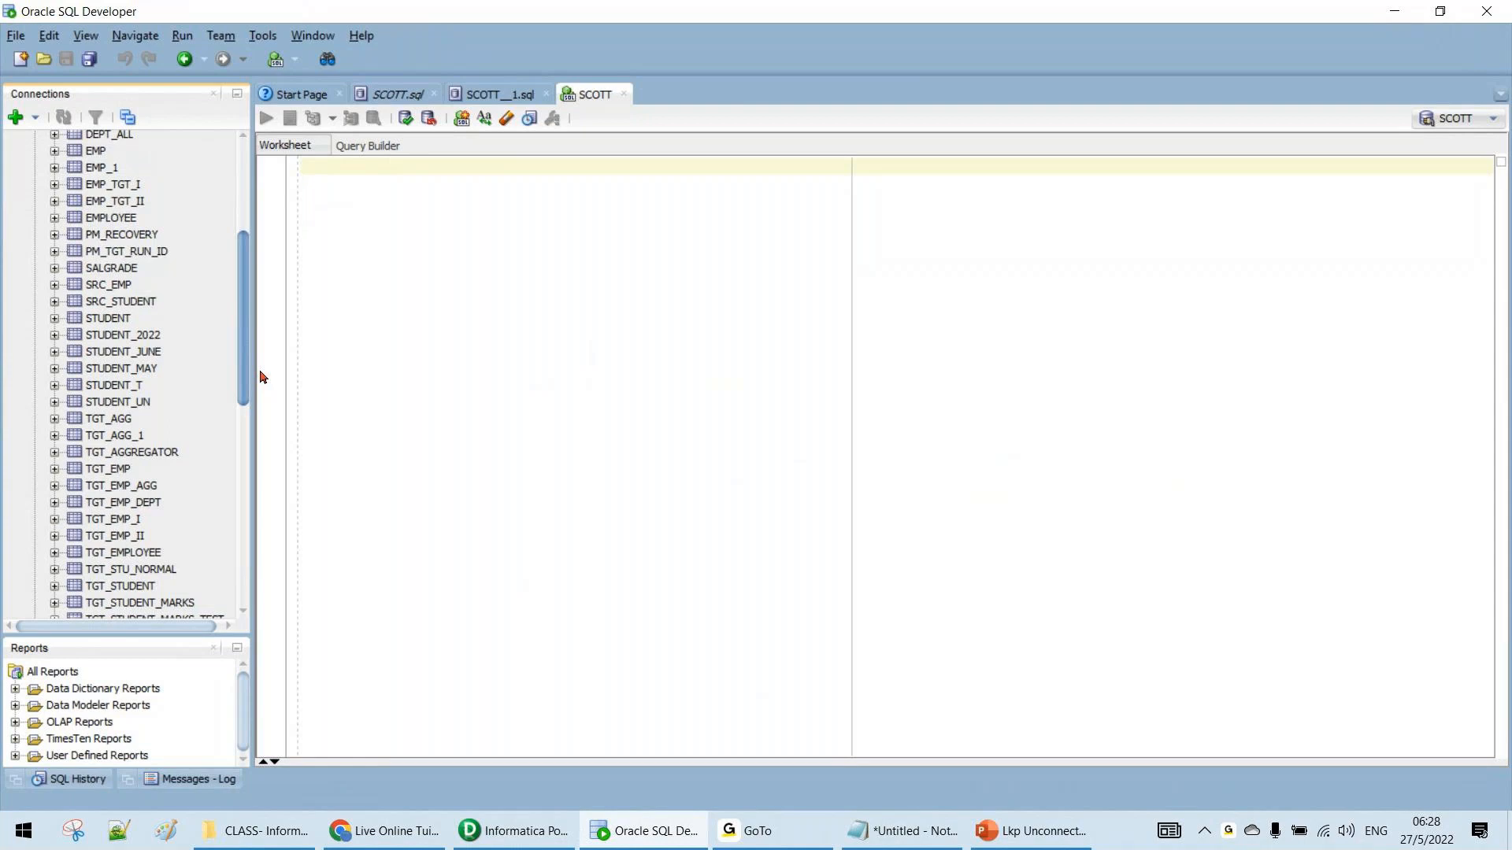
In the SCOTT__1.sql worksheet, complete the query as SELECT * FROM SRC_STUDENT and run it on the SCOTT connection
drag(263, 378, 276, 315)
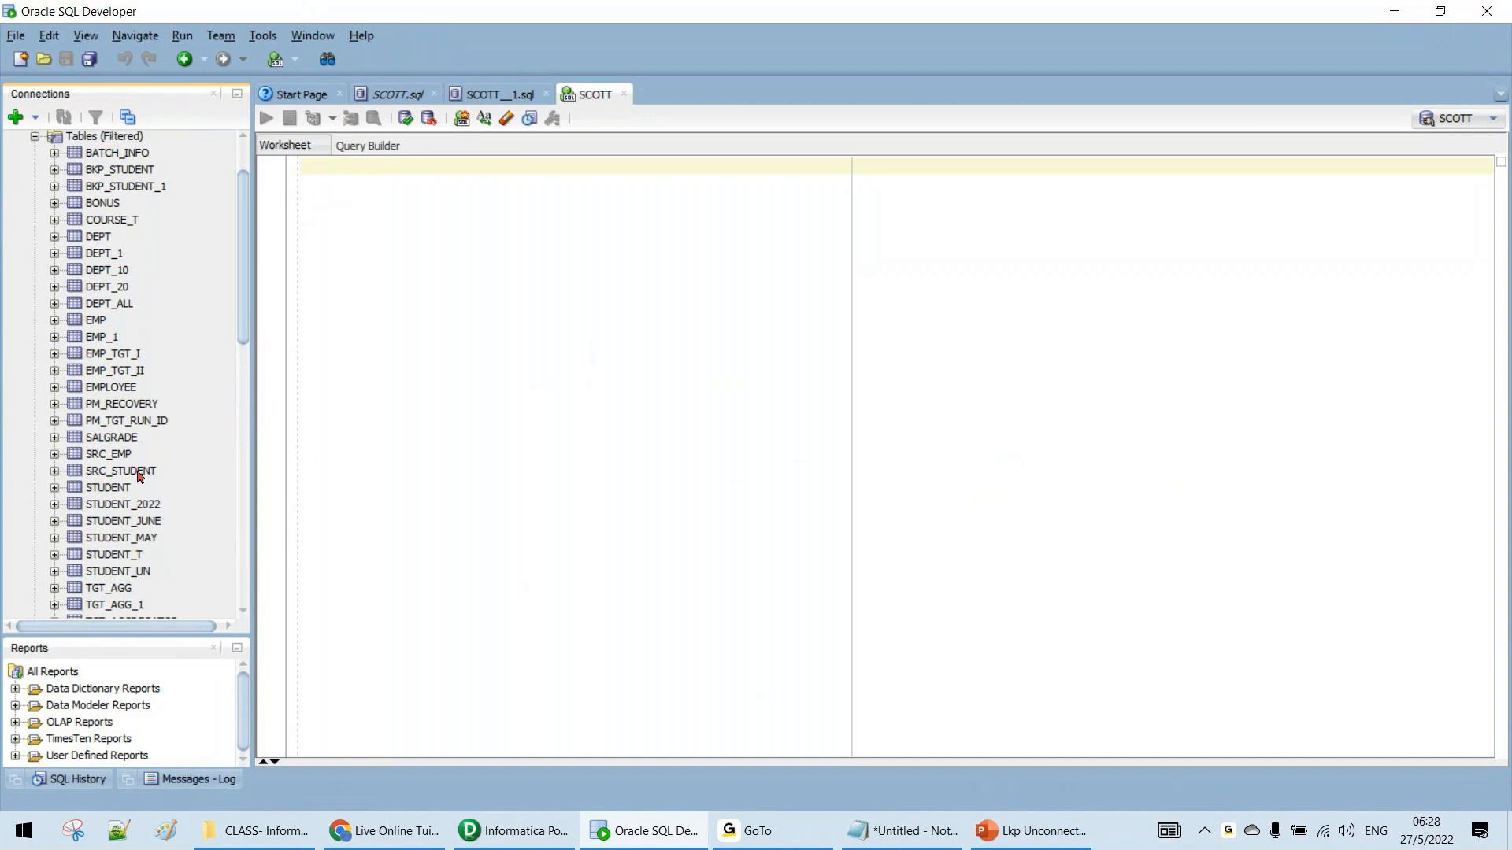
click(441, 213)
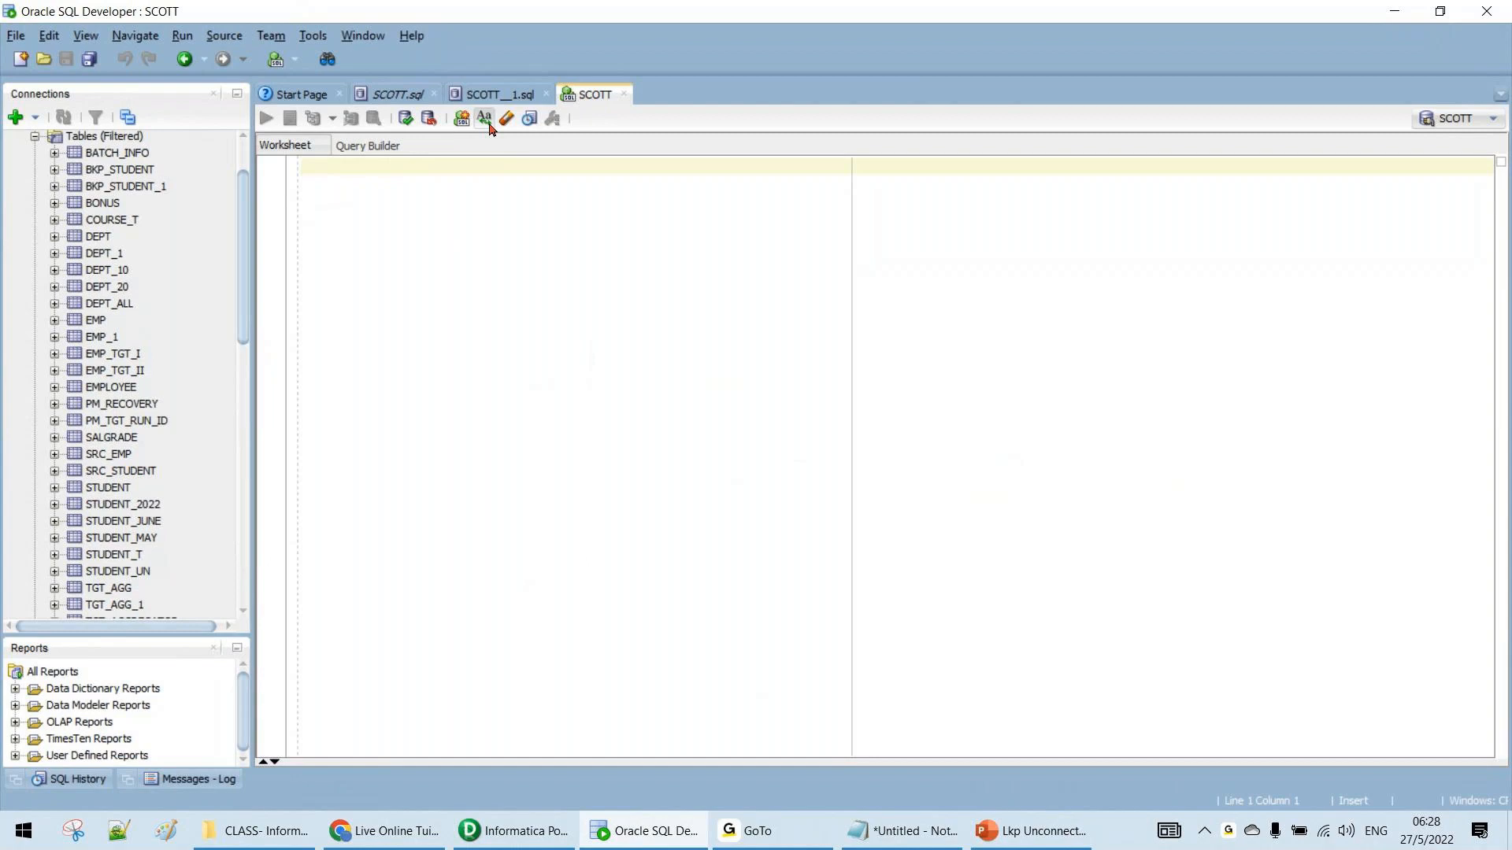
click(494, 96)
drag(434, 193, 399, 192)
text(SRC_STUDENT)
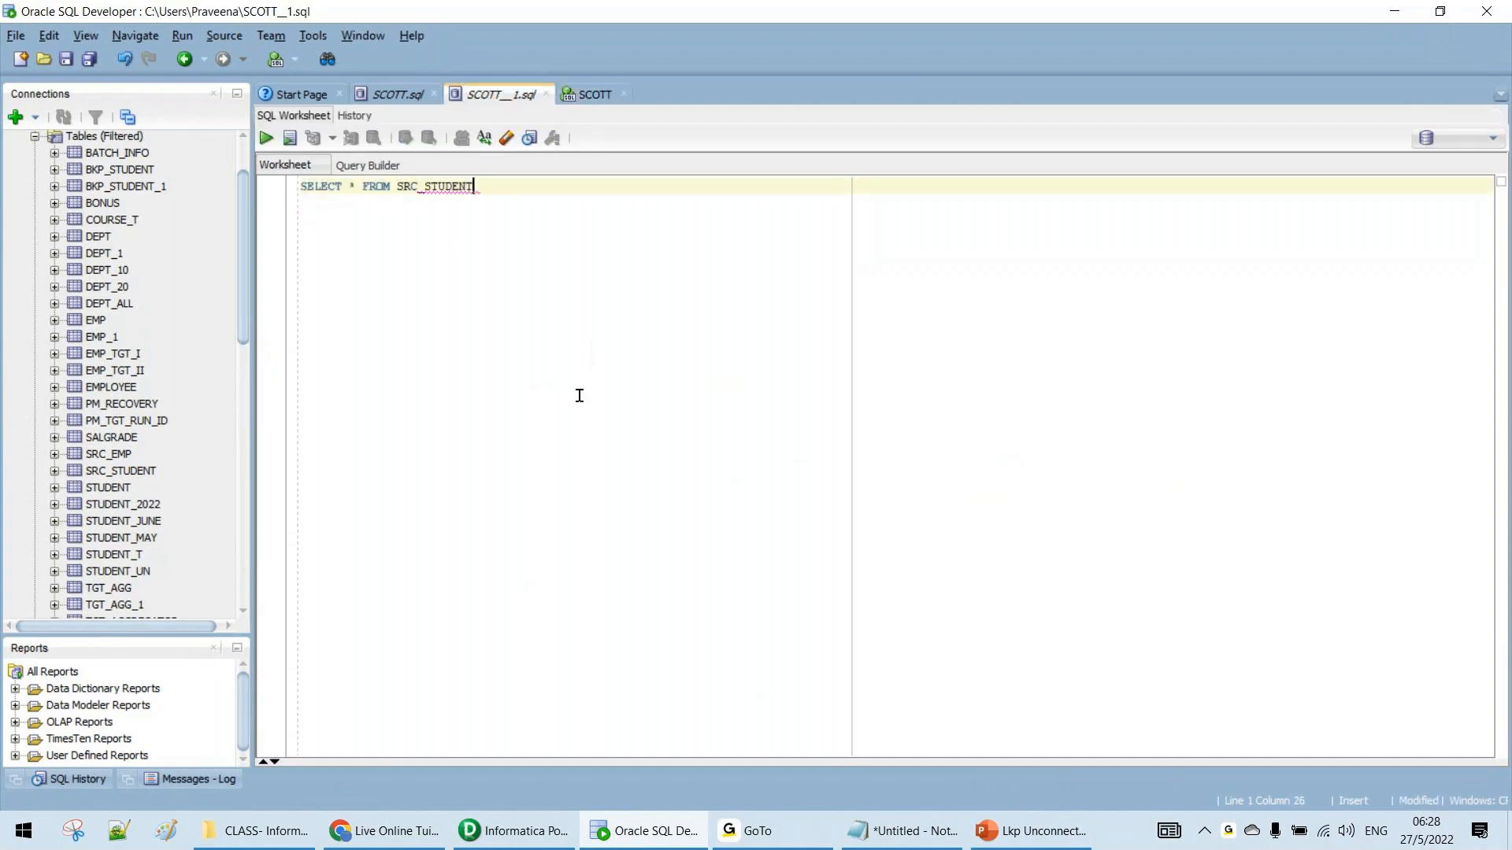
key(ctrl+Return)
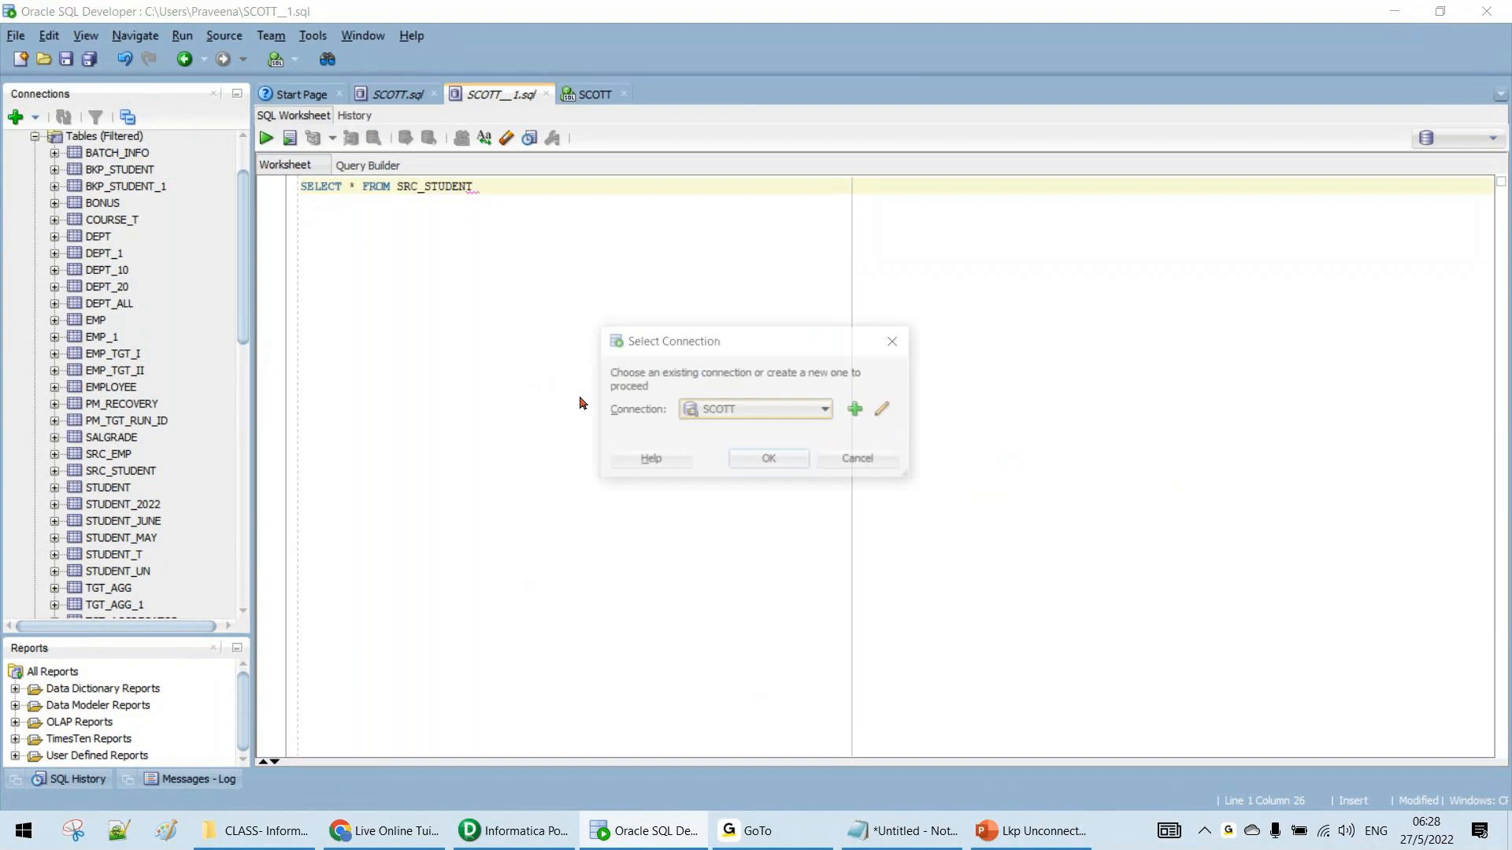
click(788, 457)
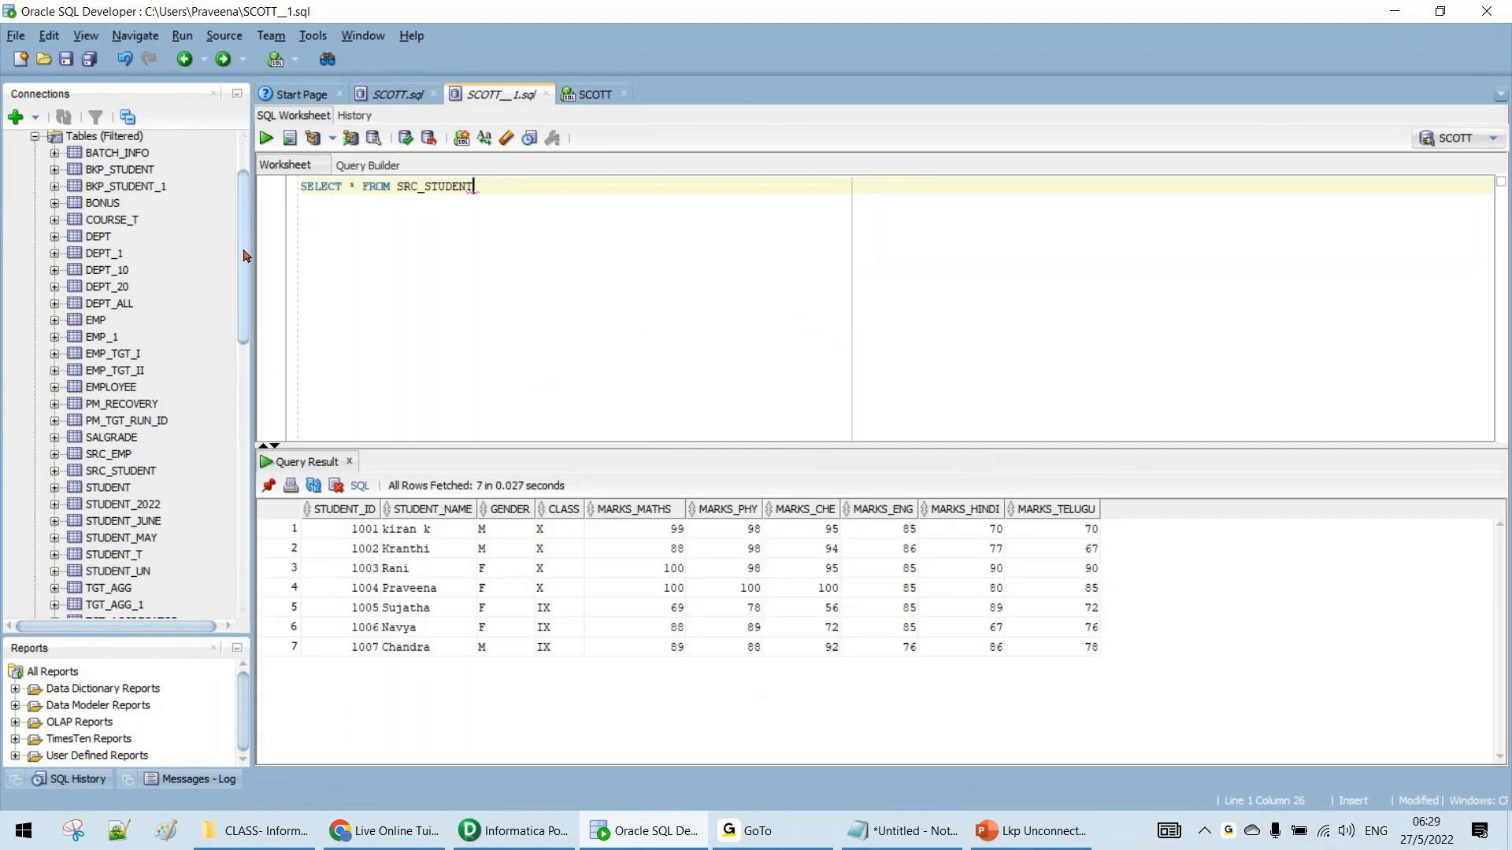
Change the queried table from SRC_STUDENT to STUDENT and run the statement
drag(244, 250, 256, 309)
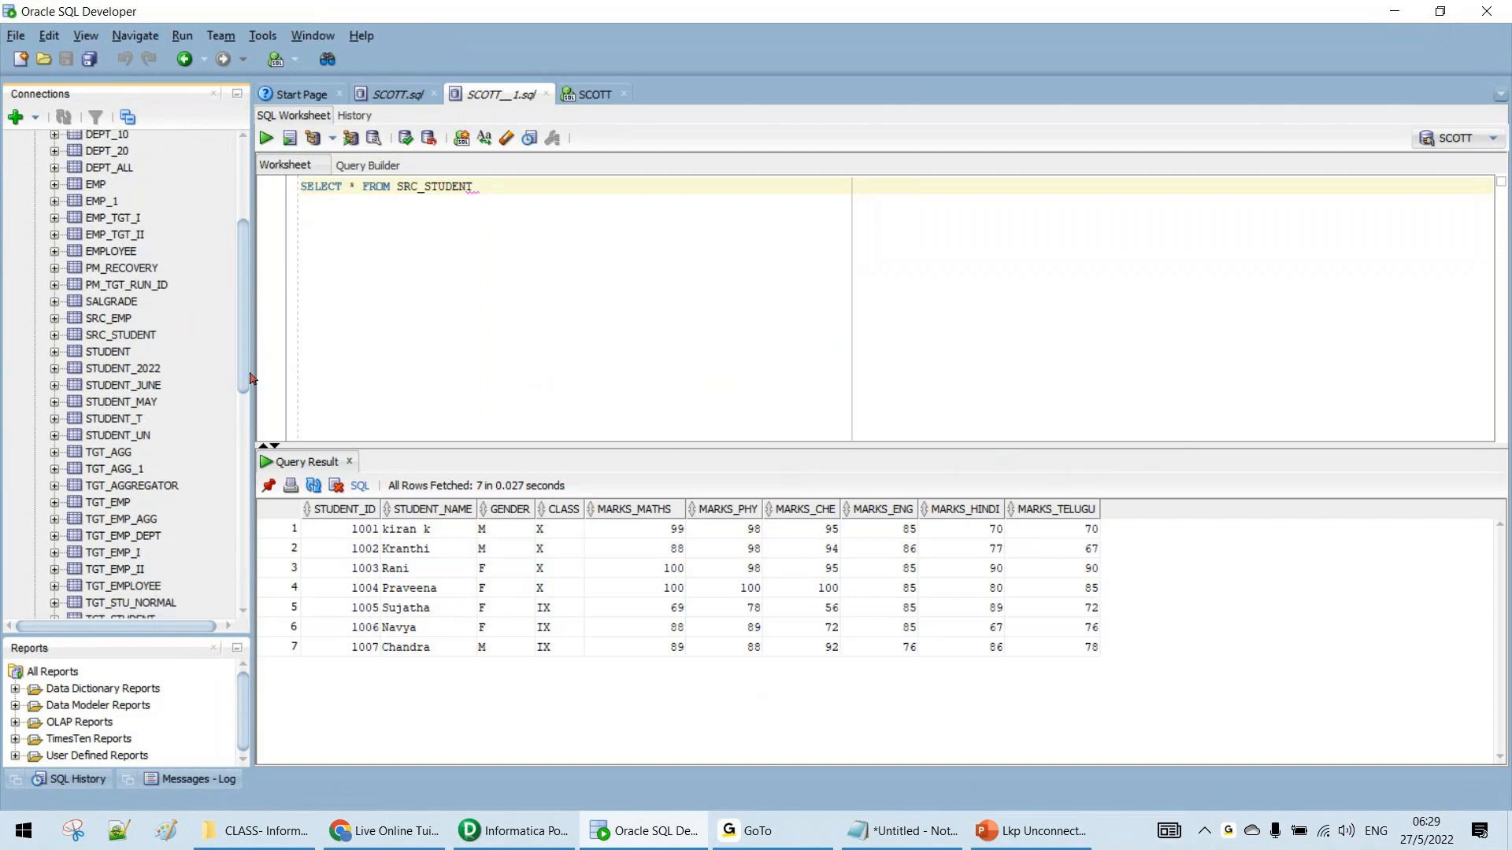
click(423, 191)
key(BackSpace)
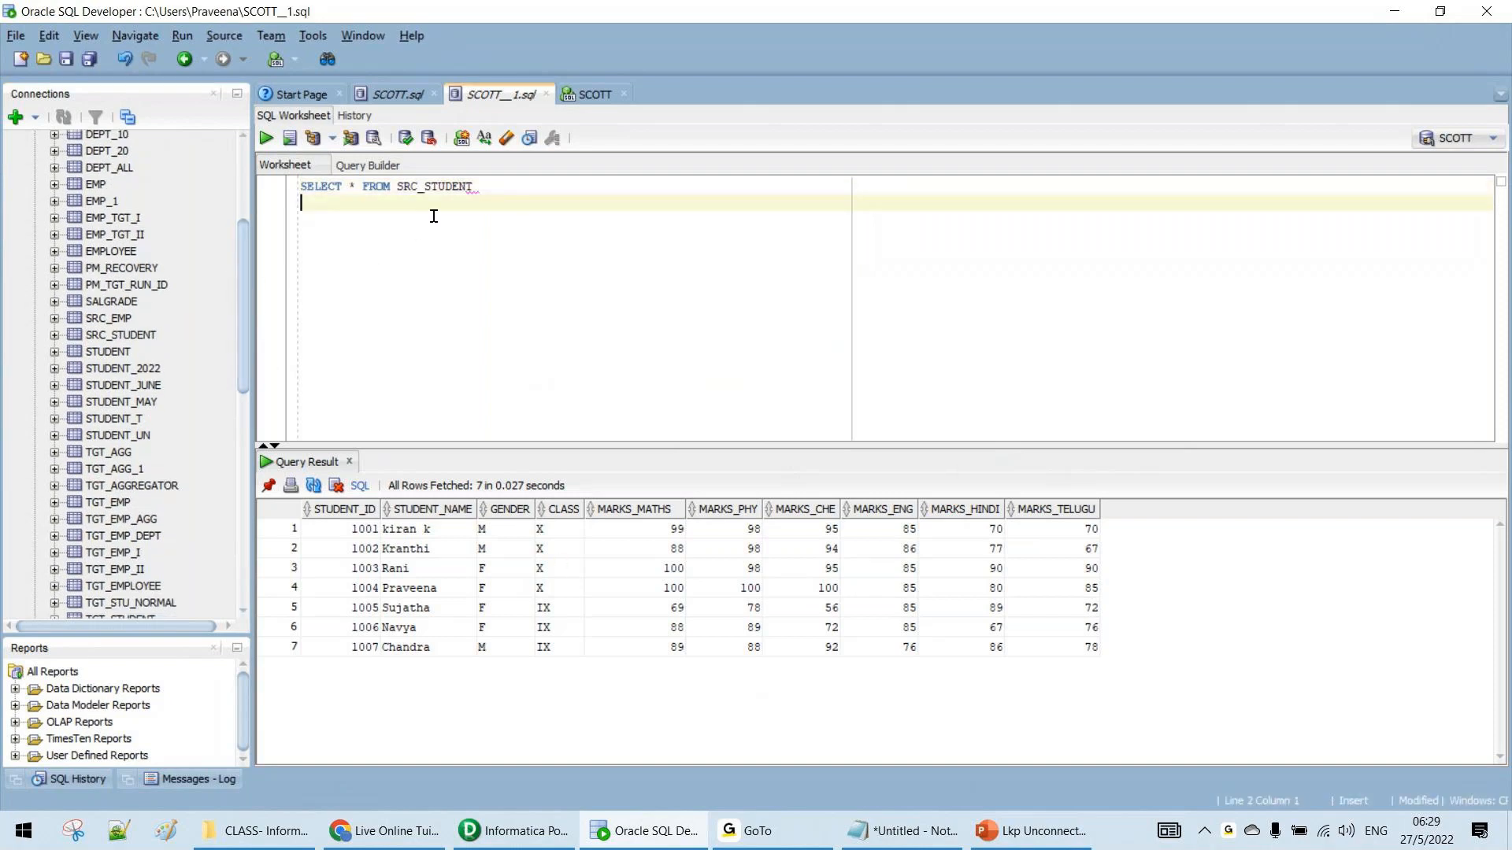
key(BackSpace)
key(BackSpace)
key(BackSpace)
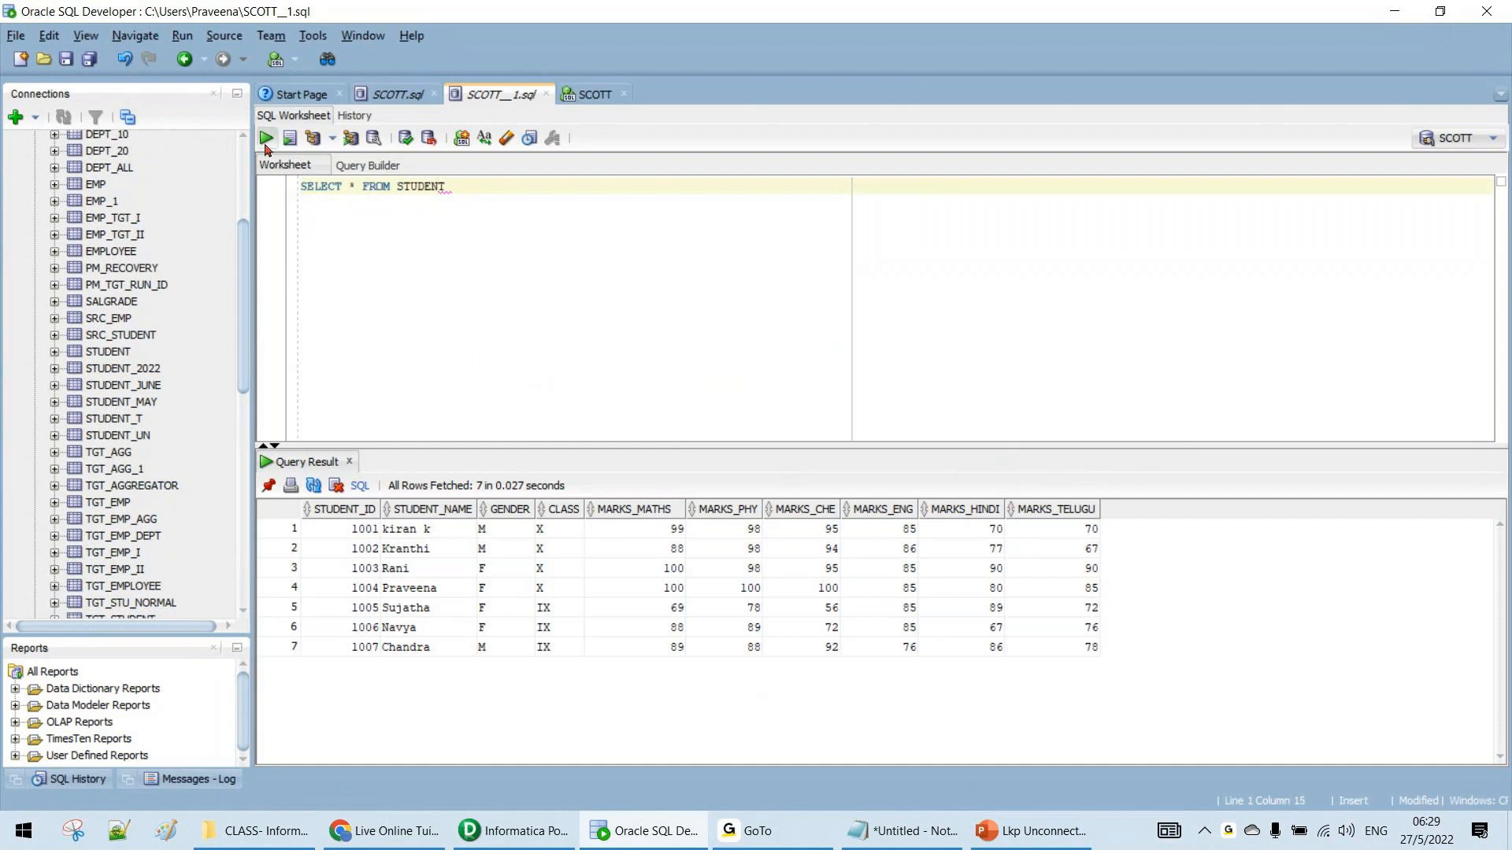
click(266, 141)
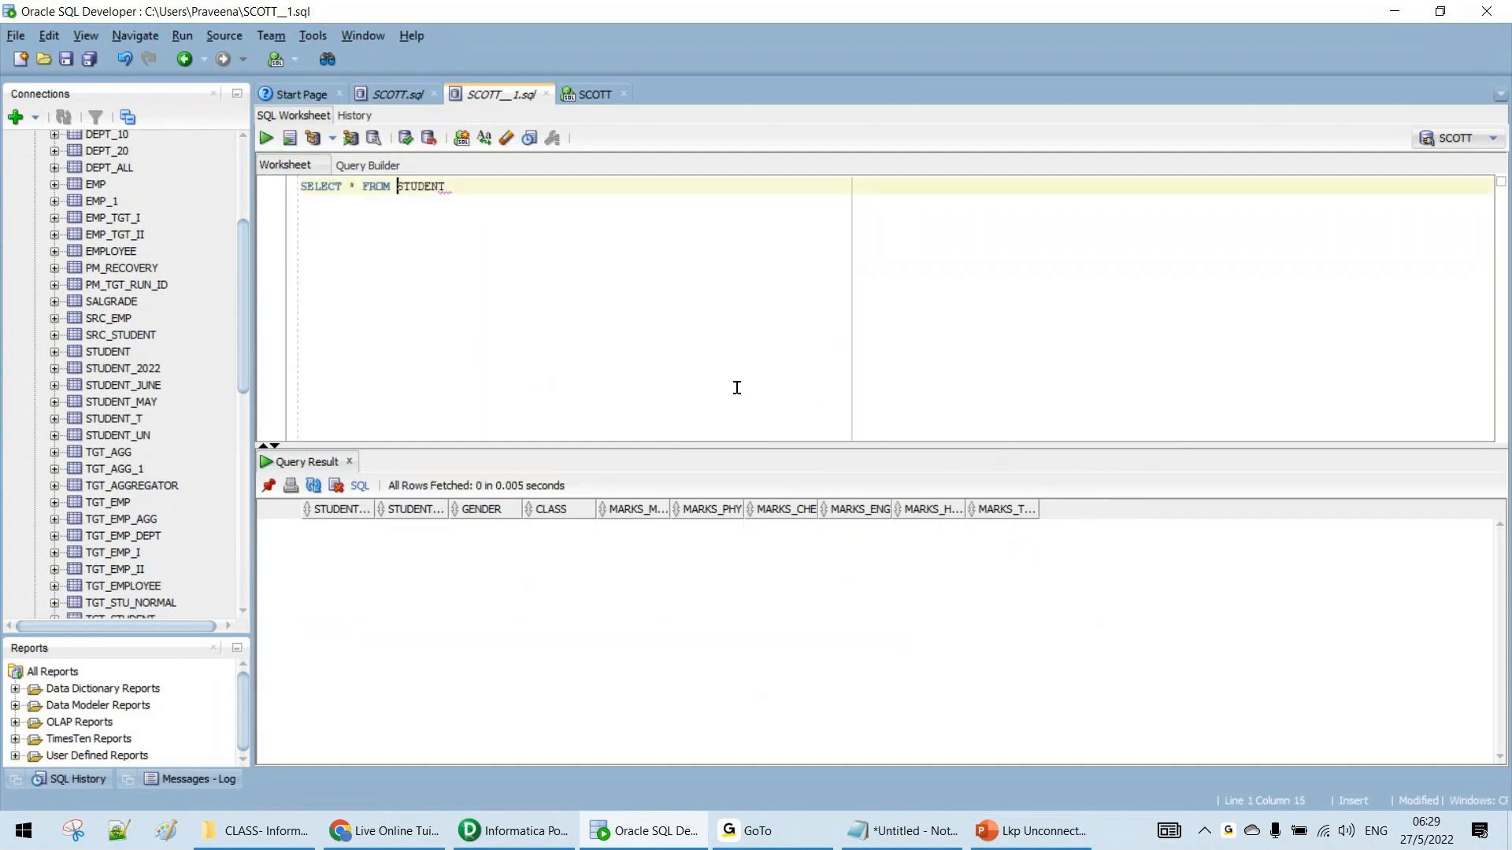
Find the STUDENT_UN table, change the SCOTT__1.sql query to SELECT * FROM STUDENT_UN, and run it to review its rows
drag(246, 346, 252, 355)
click(162, 418)
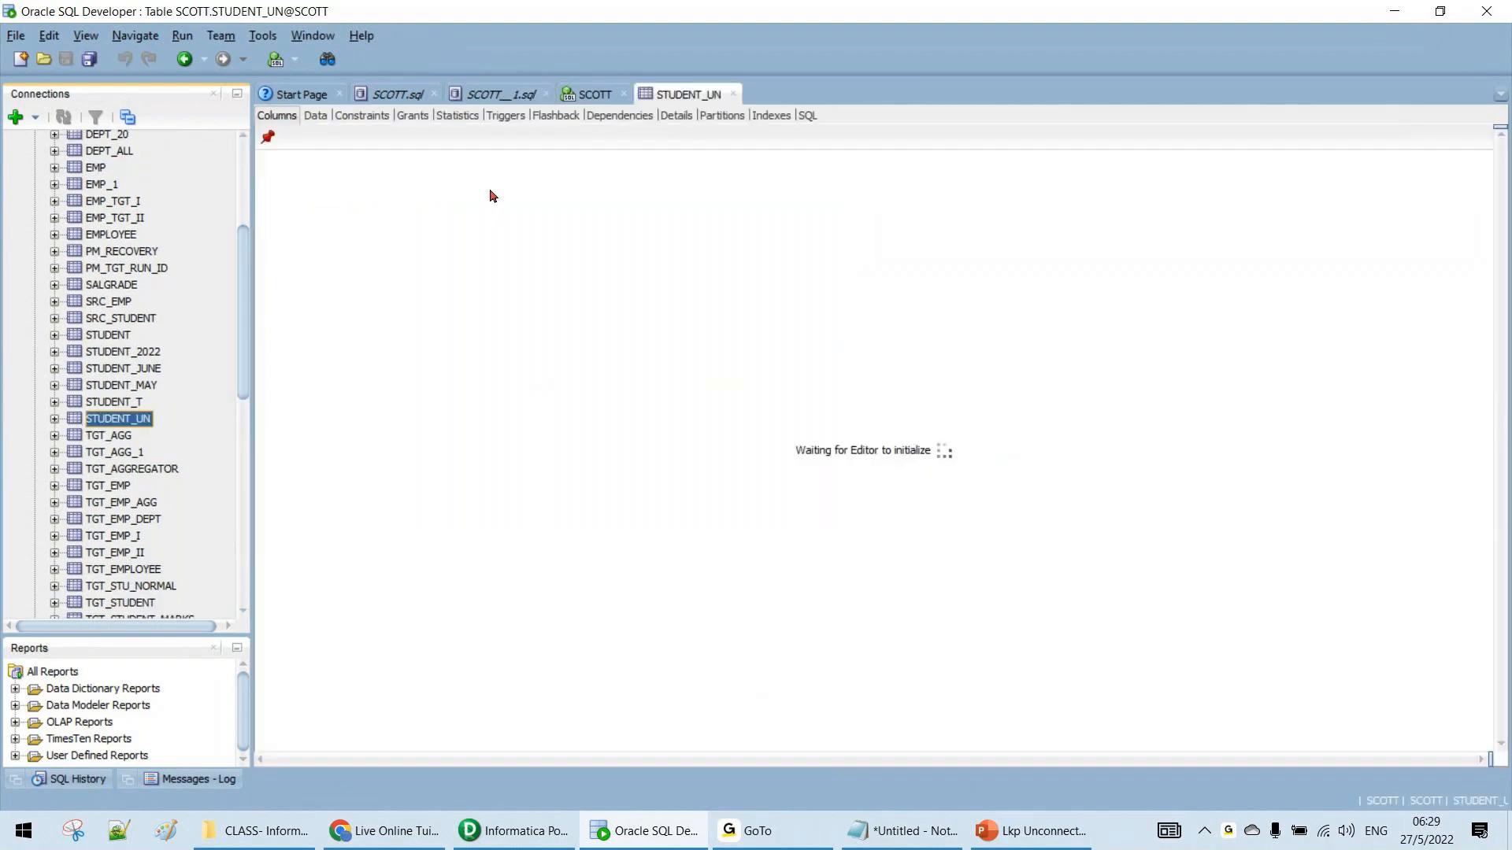
click(500, 95)
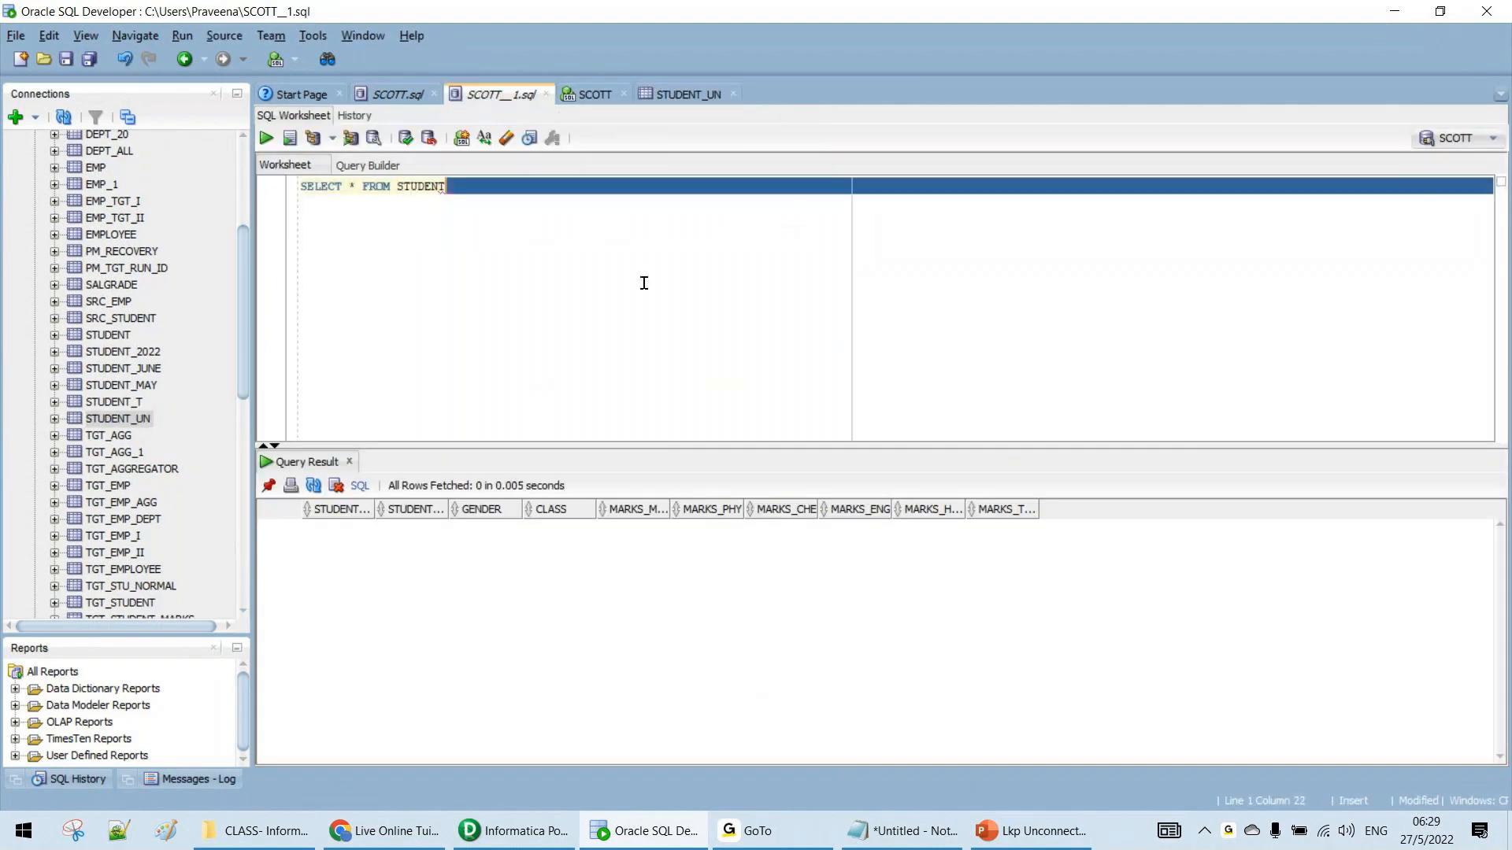
text(_UN)
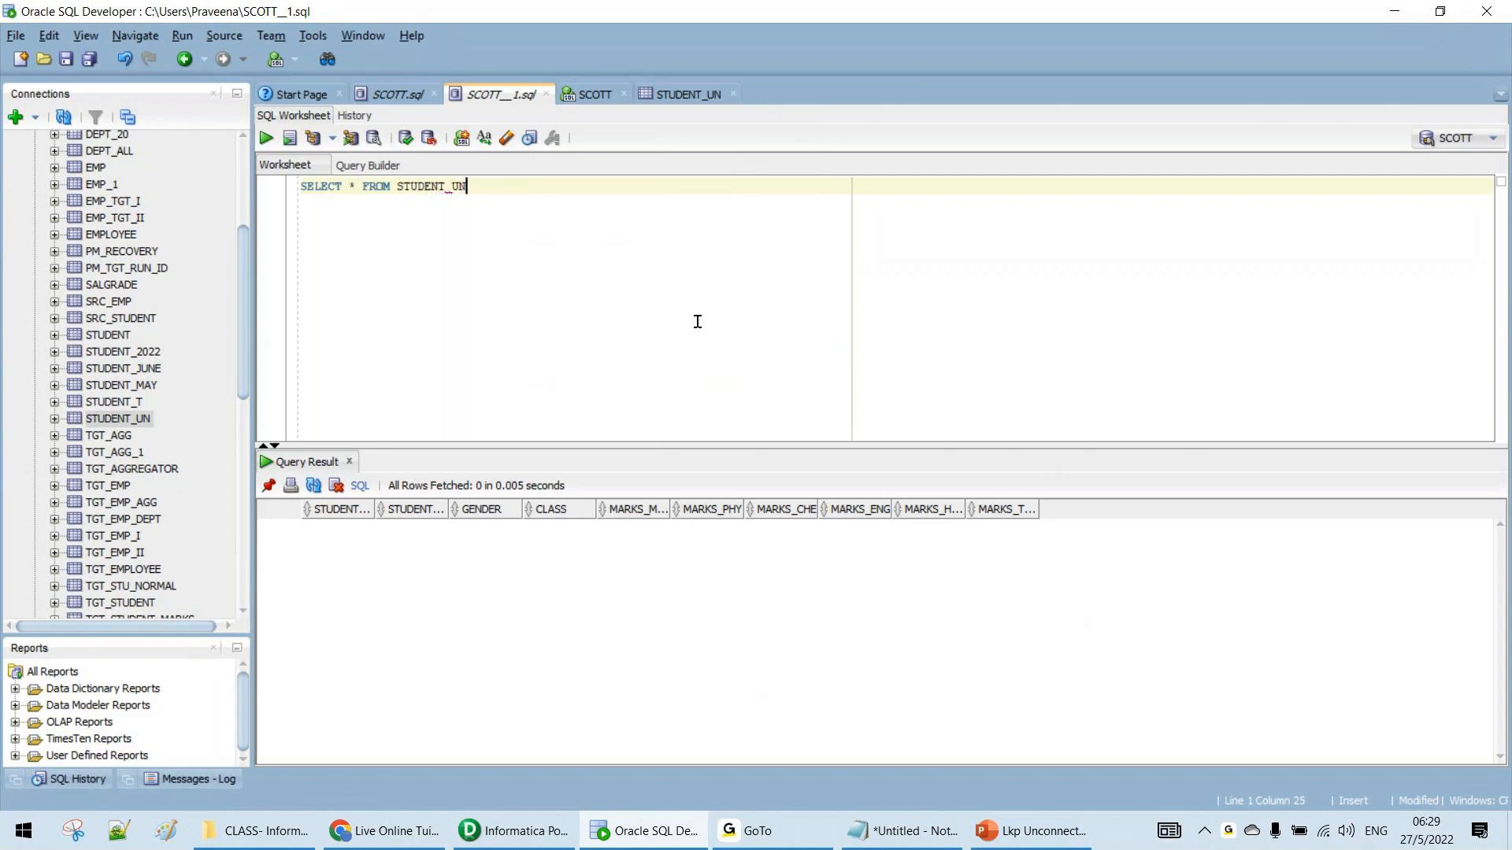
key(ctrl+Return)
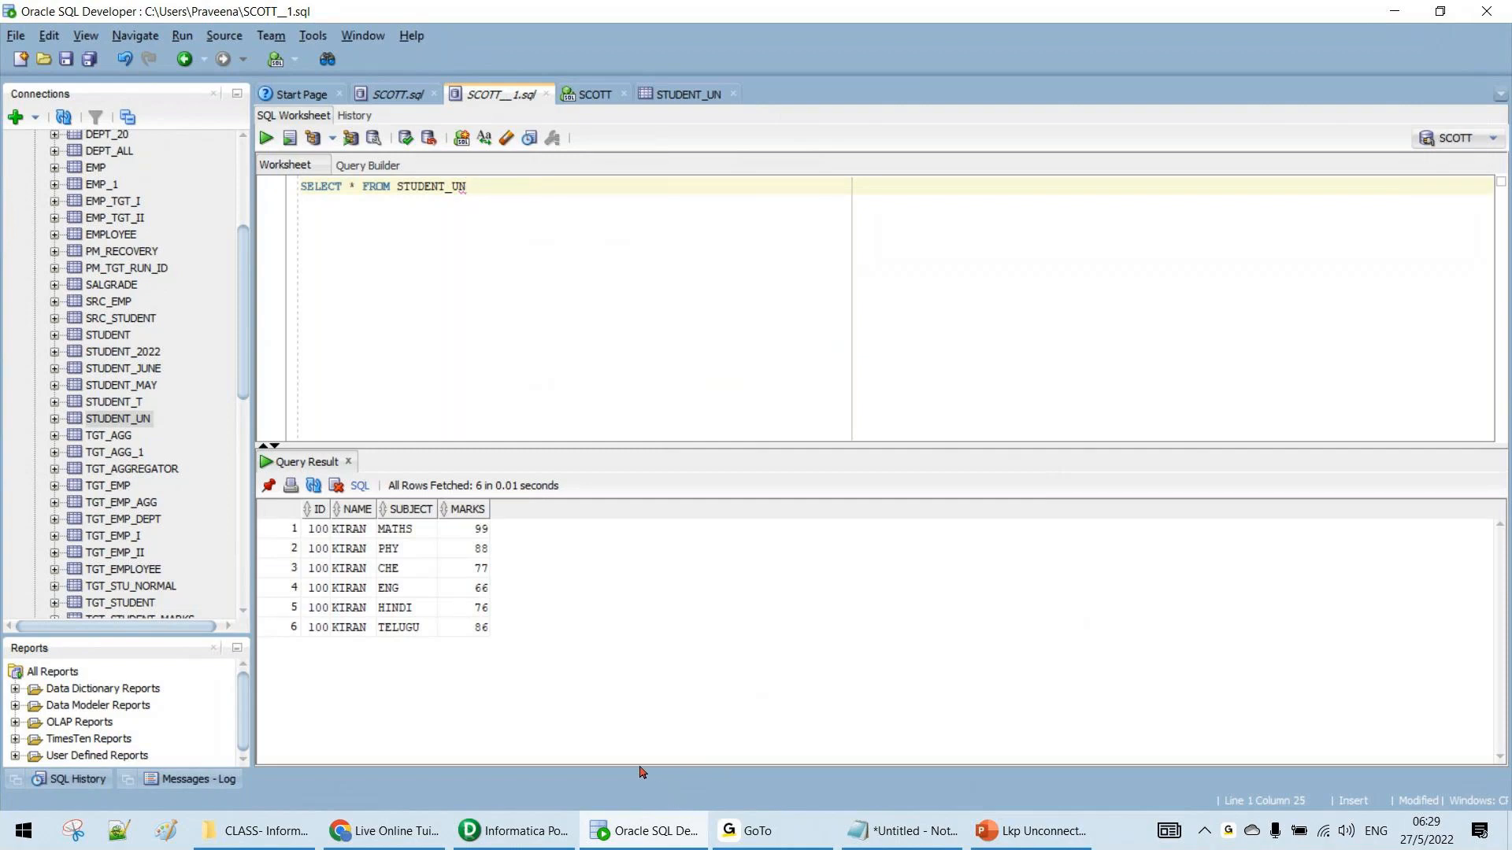
click(322, 535)
click(469, 634)
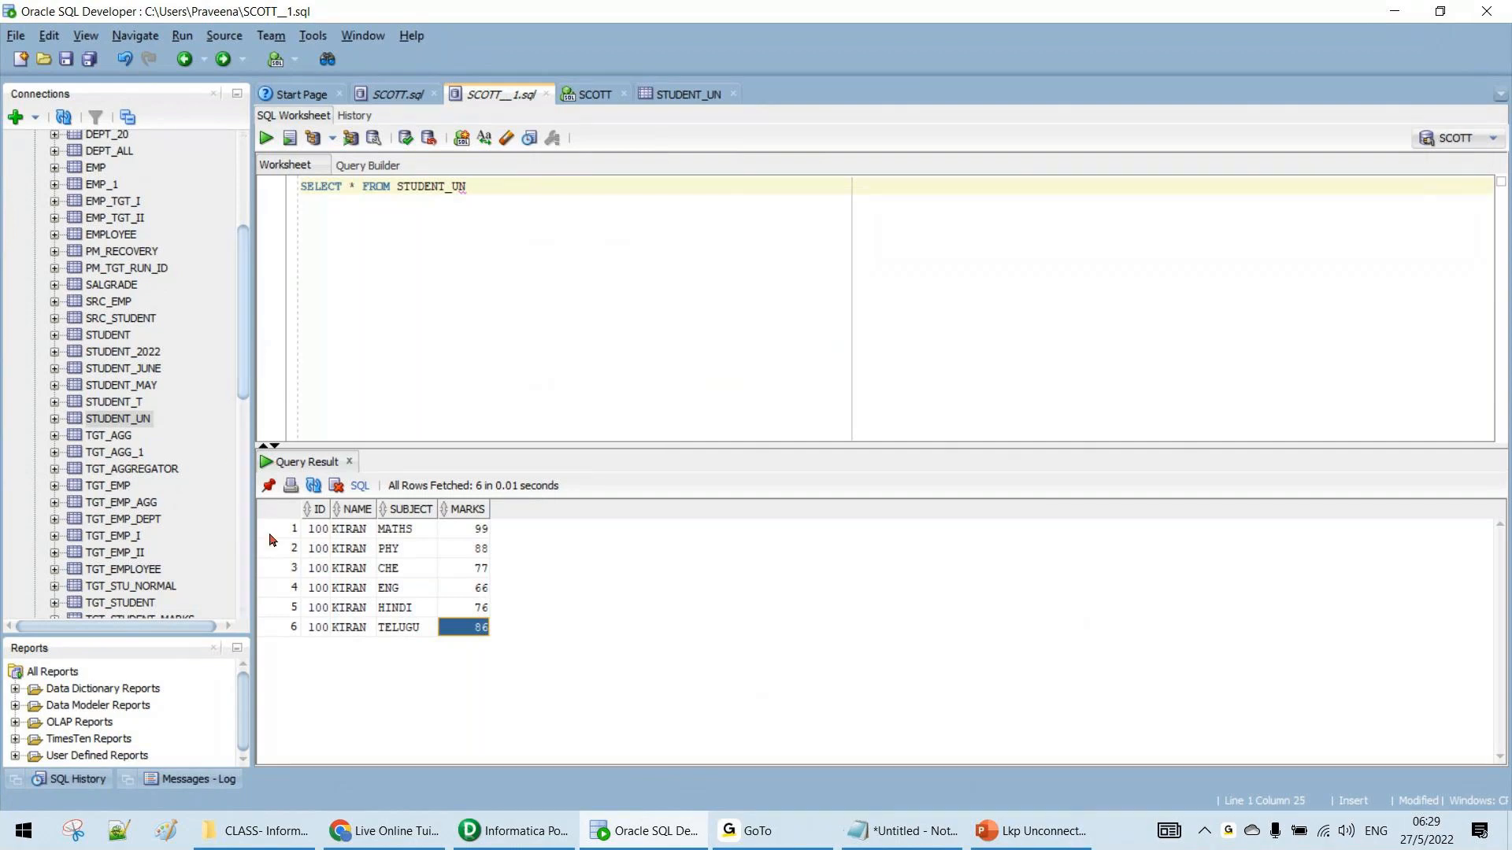
In the SCOTT worksheet, write and run SELECT * FROM TGT_UN_STUDENT
click(594, 95)
drag(247, 383, 249, 425)
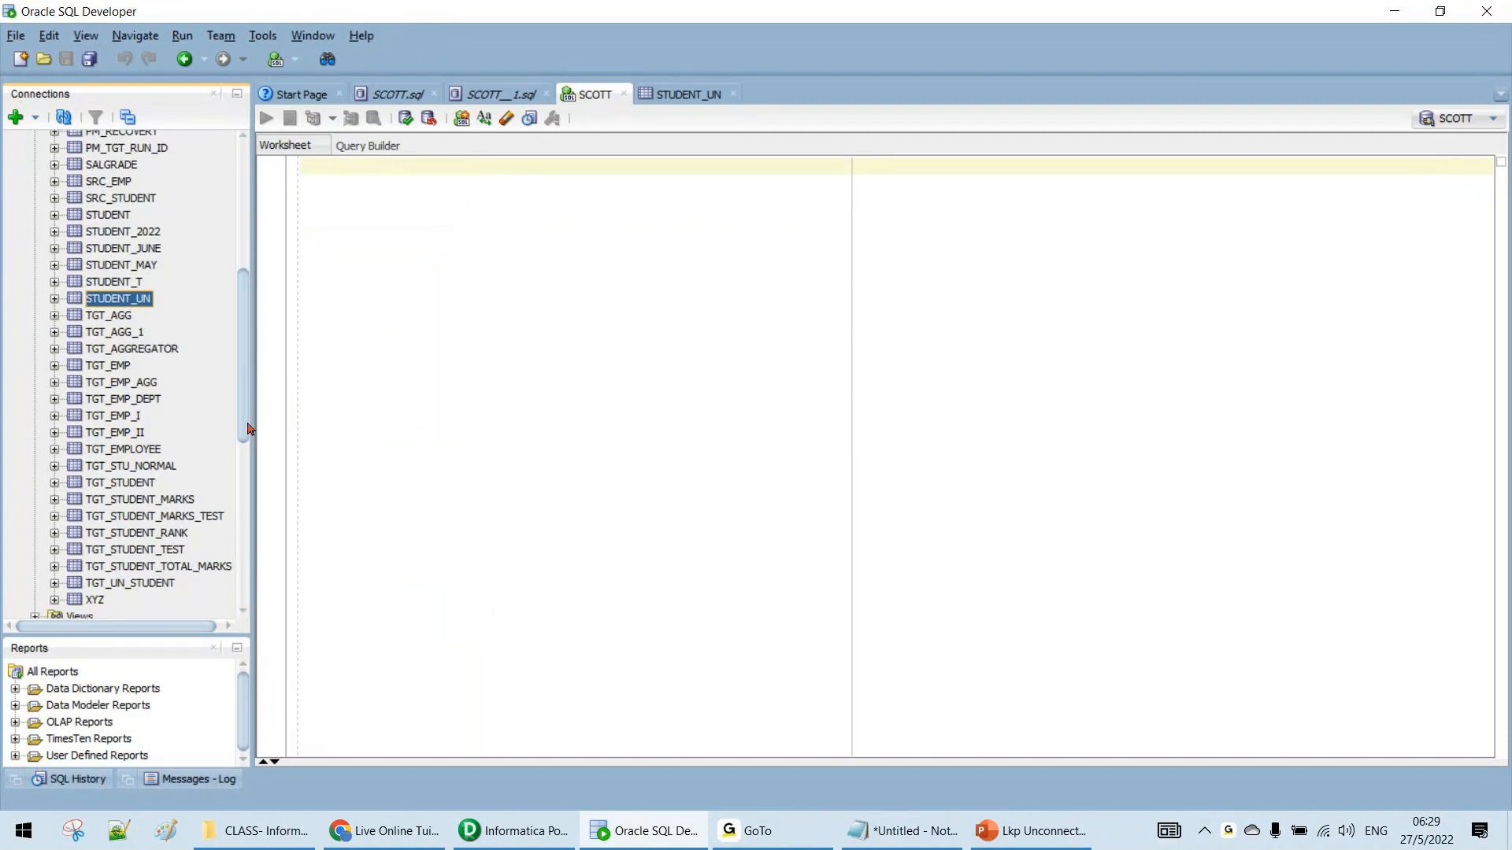
click(375, 194)
text(IGT_UN)
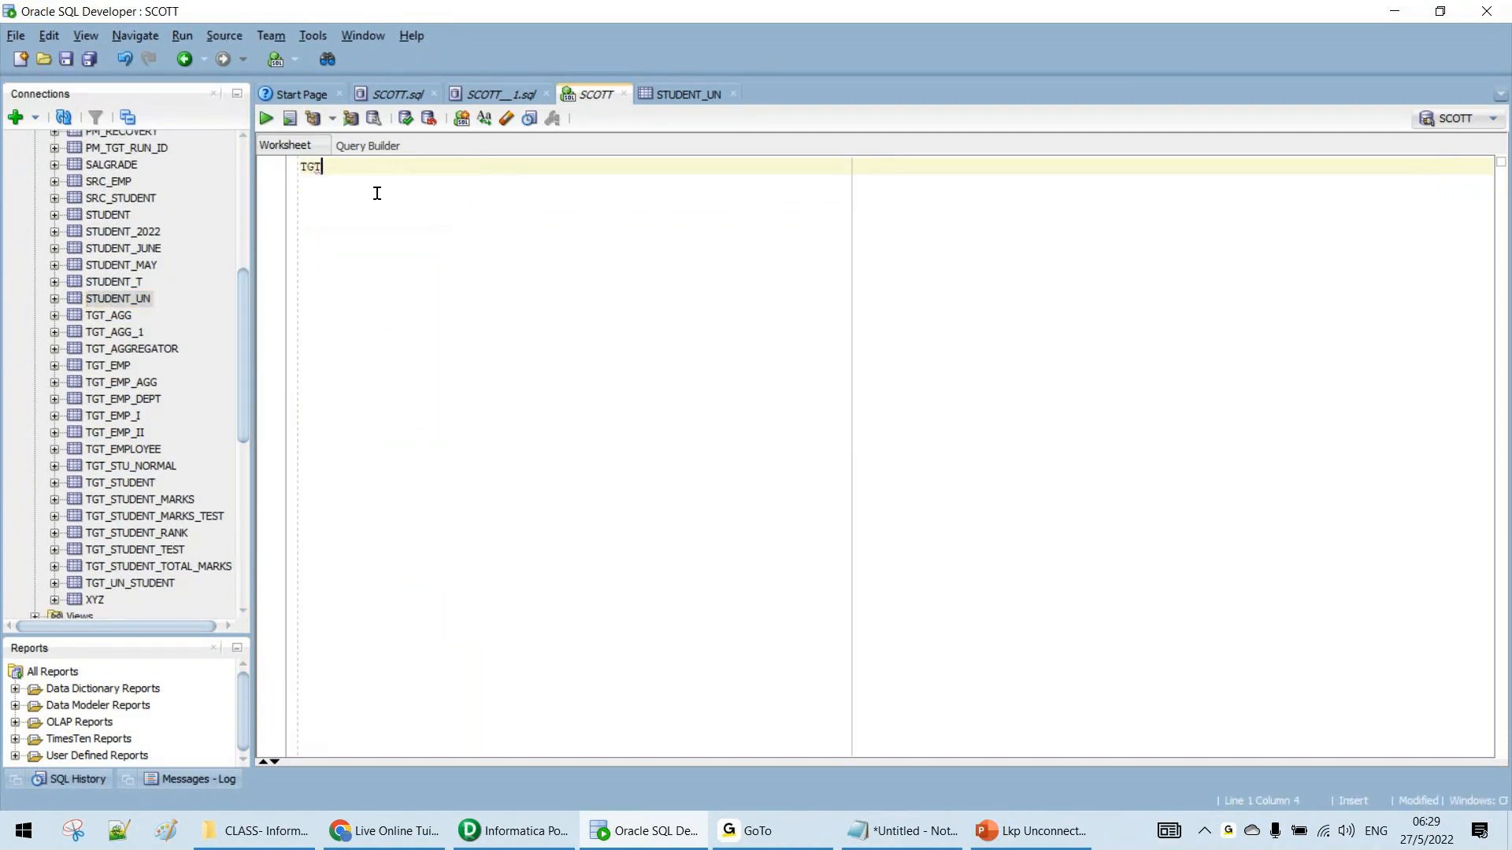
text(_STUDENT)
key(Home)
text(SELECT * FROM)
key(ctrl+Return)
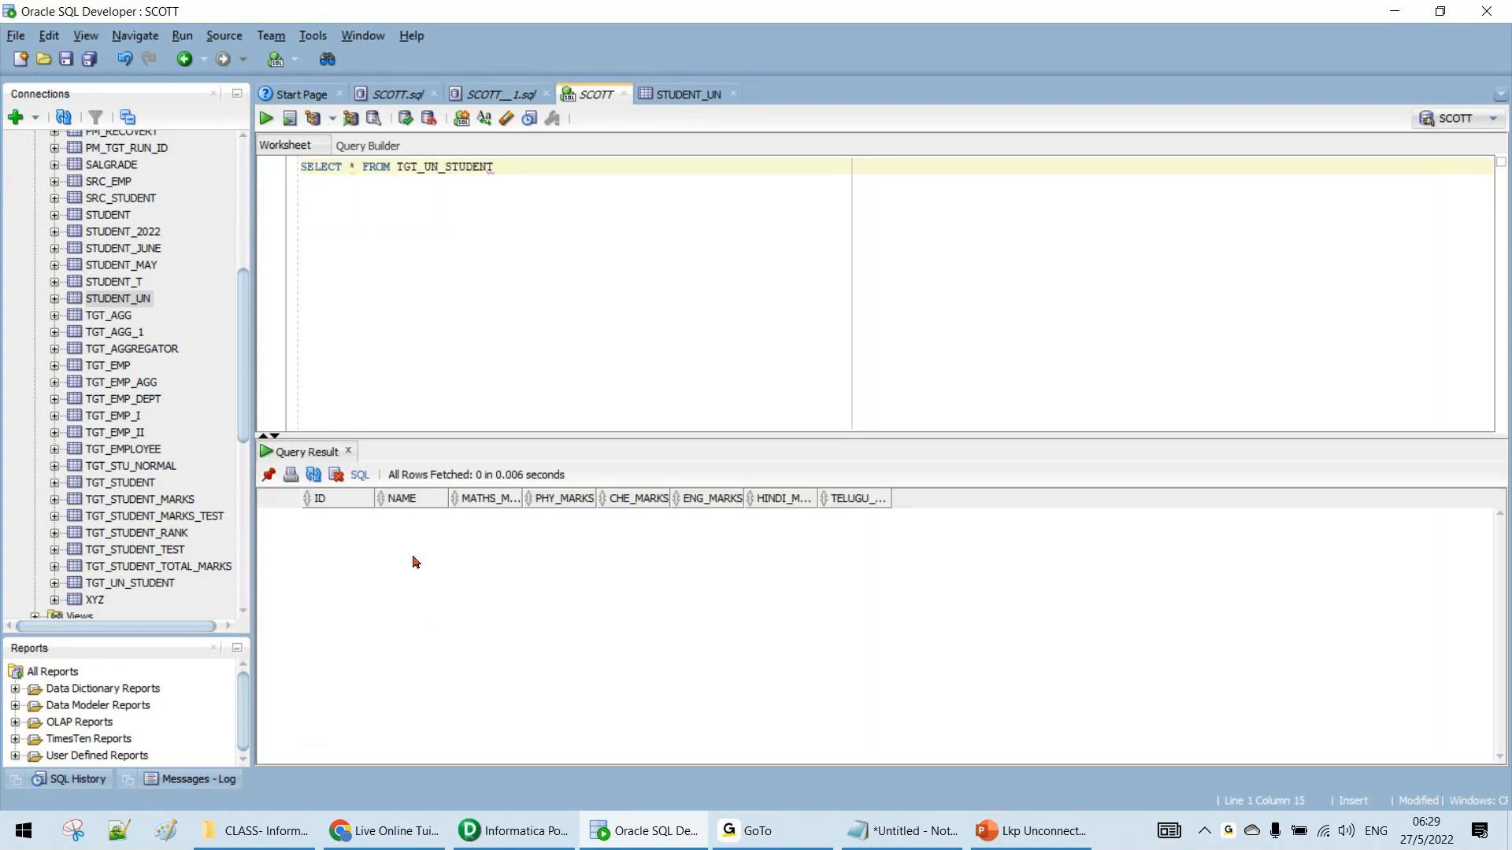
Copy all six STUDENT_UN result rows from SCOTT__1.sql and paste them over the existing text in Notepad
click(491, 95)
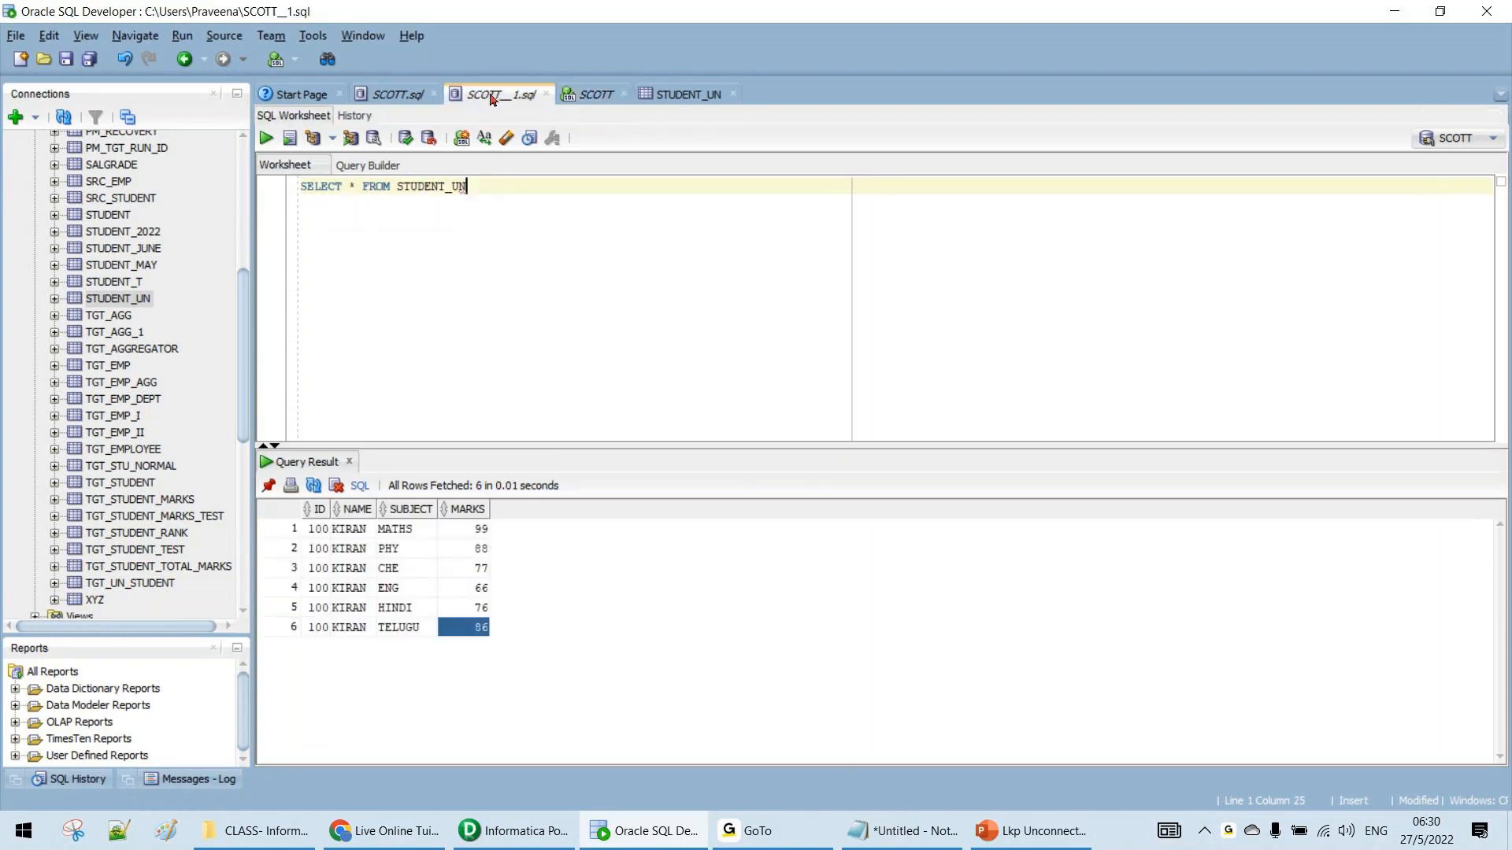
click(315, 529)
shift+click(470, 635)
key(ctrl+c)
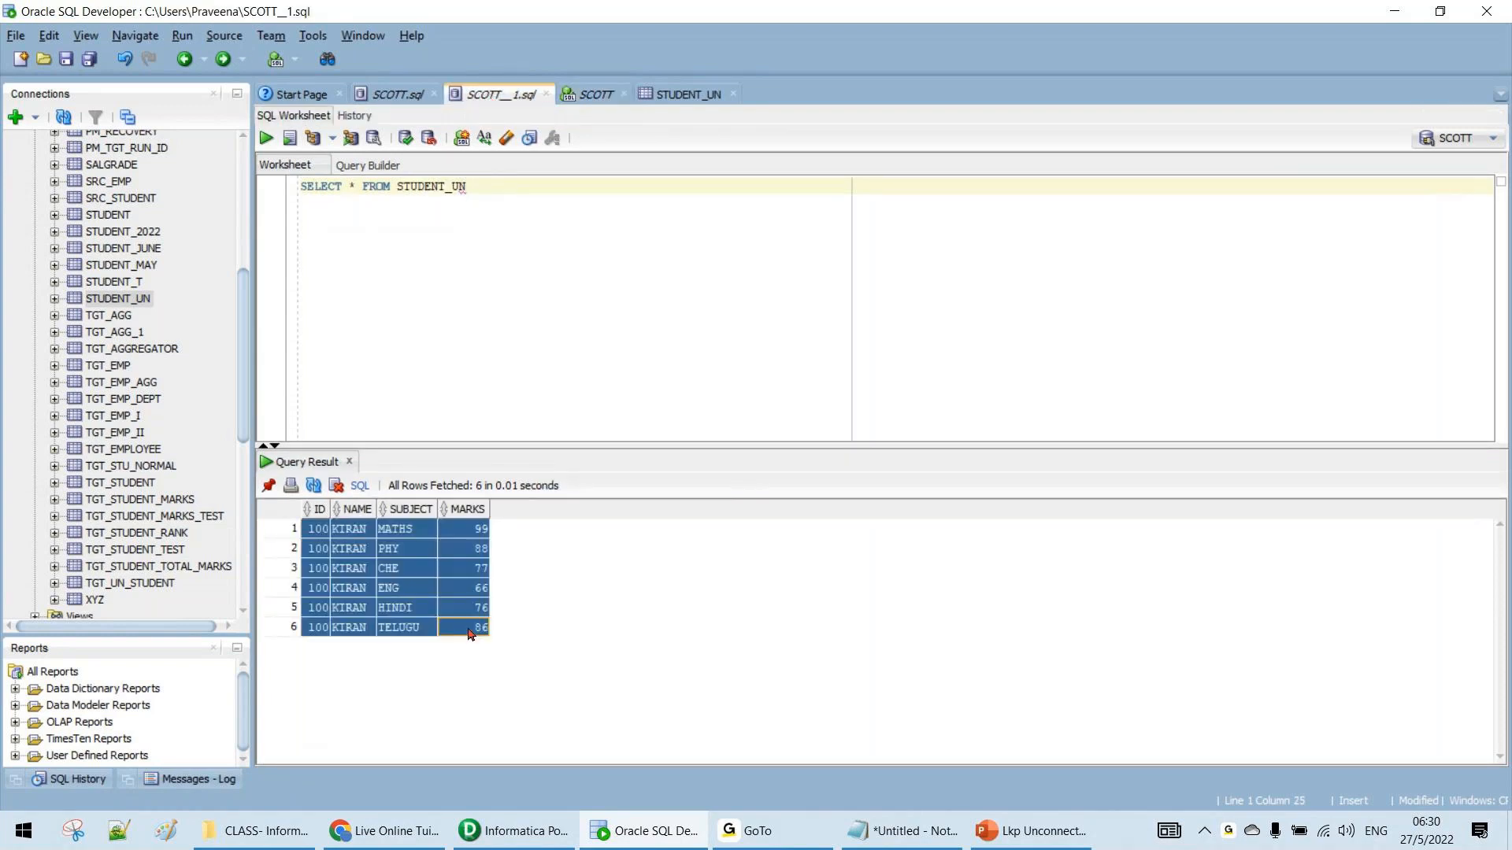
click(902, 831)
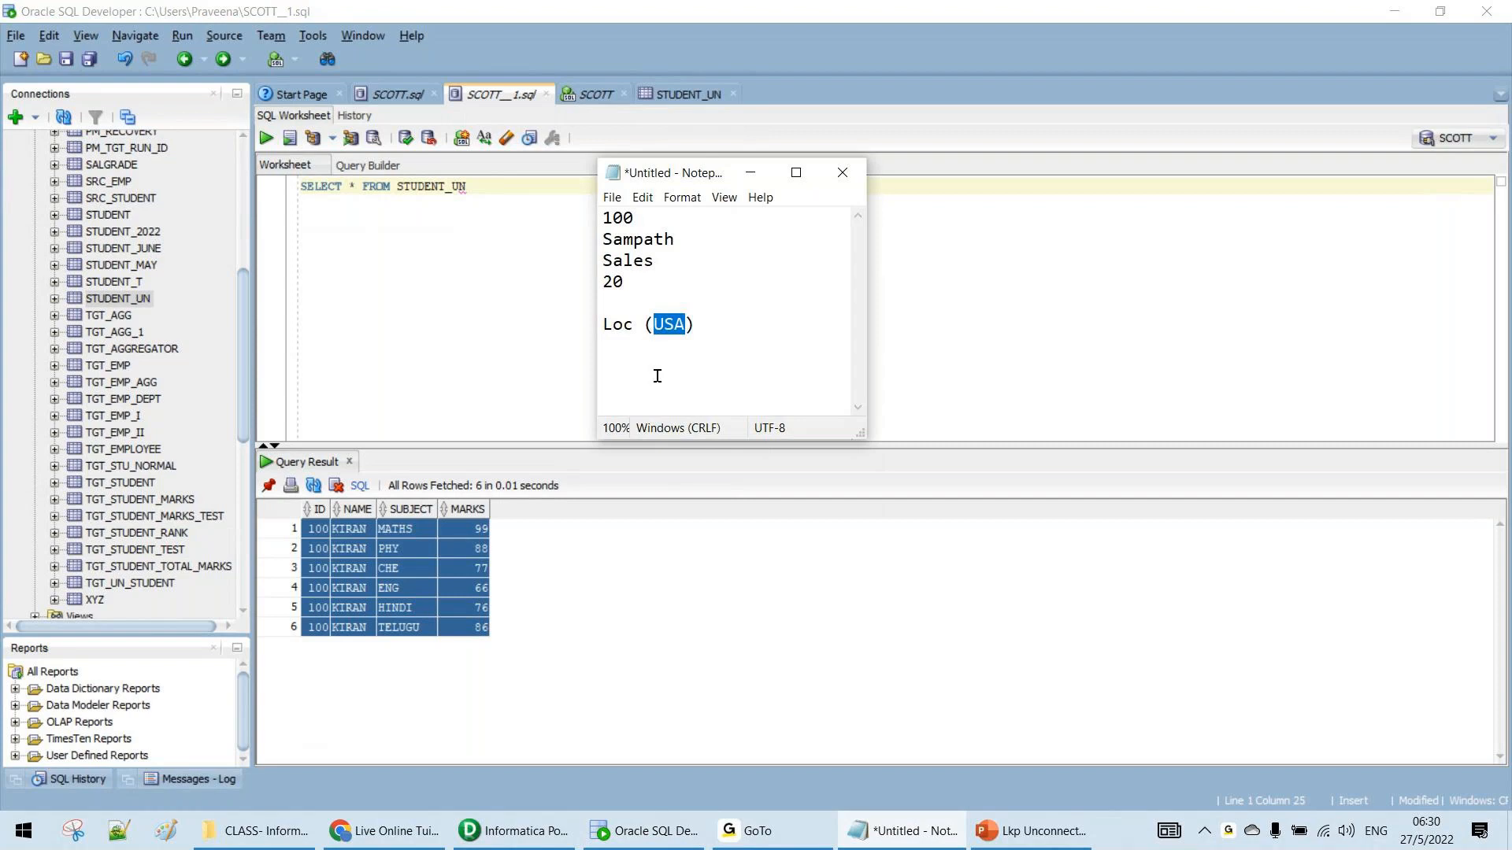
drag(599, 159, 178, 24)
key(ctrl+a)
key(ctrl+v)
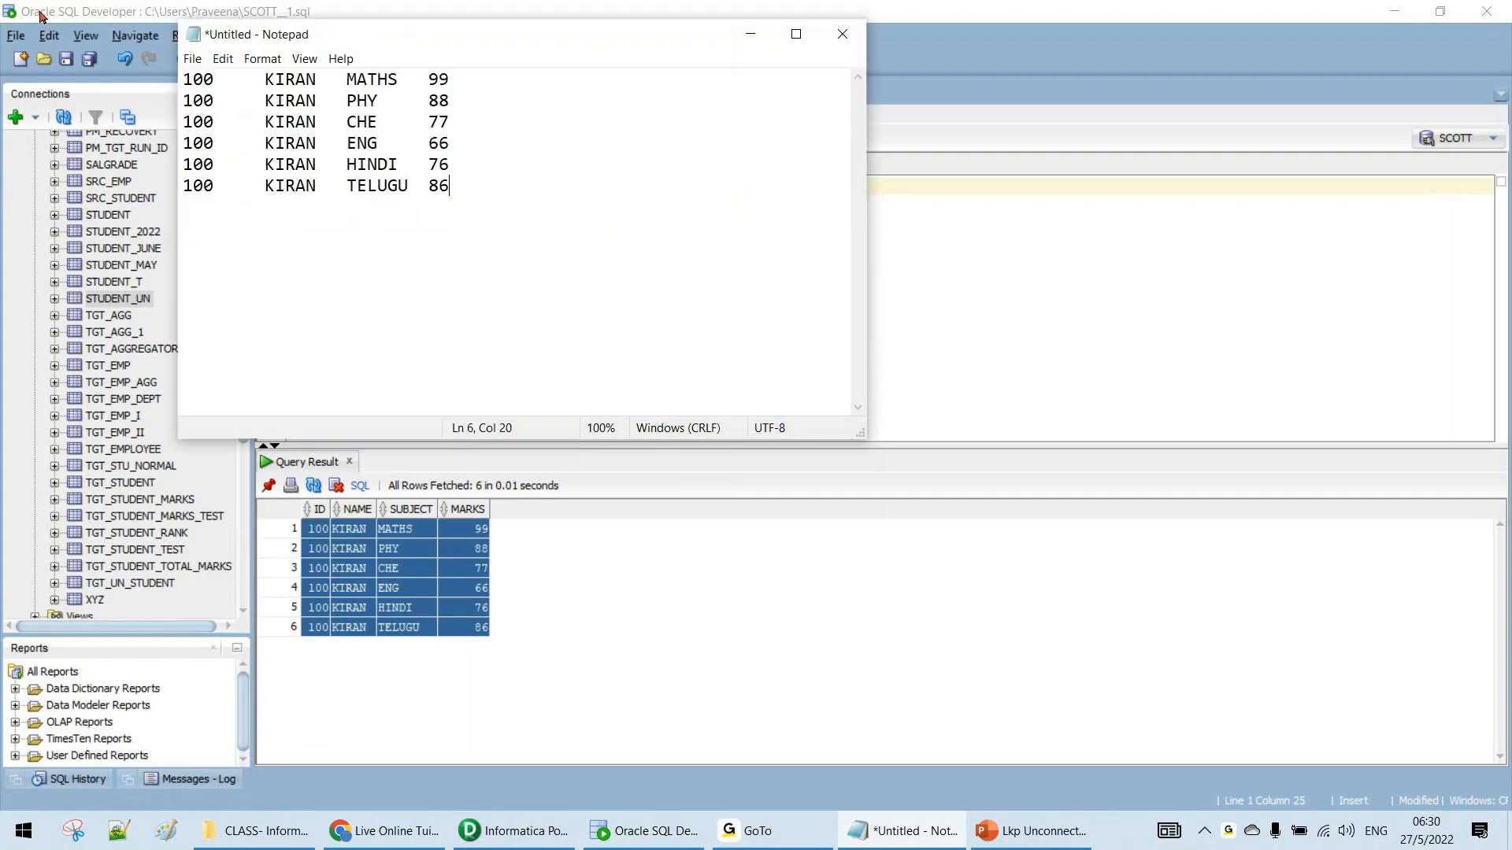
Add a separator line of equals signs below the pasted rows and check the TGT_UN_STUDENT columns in the SCOTT worksheet
key(Return)
key(Return)
text(=============================)
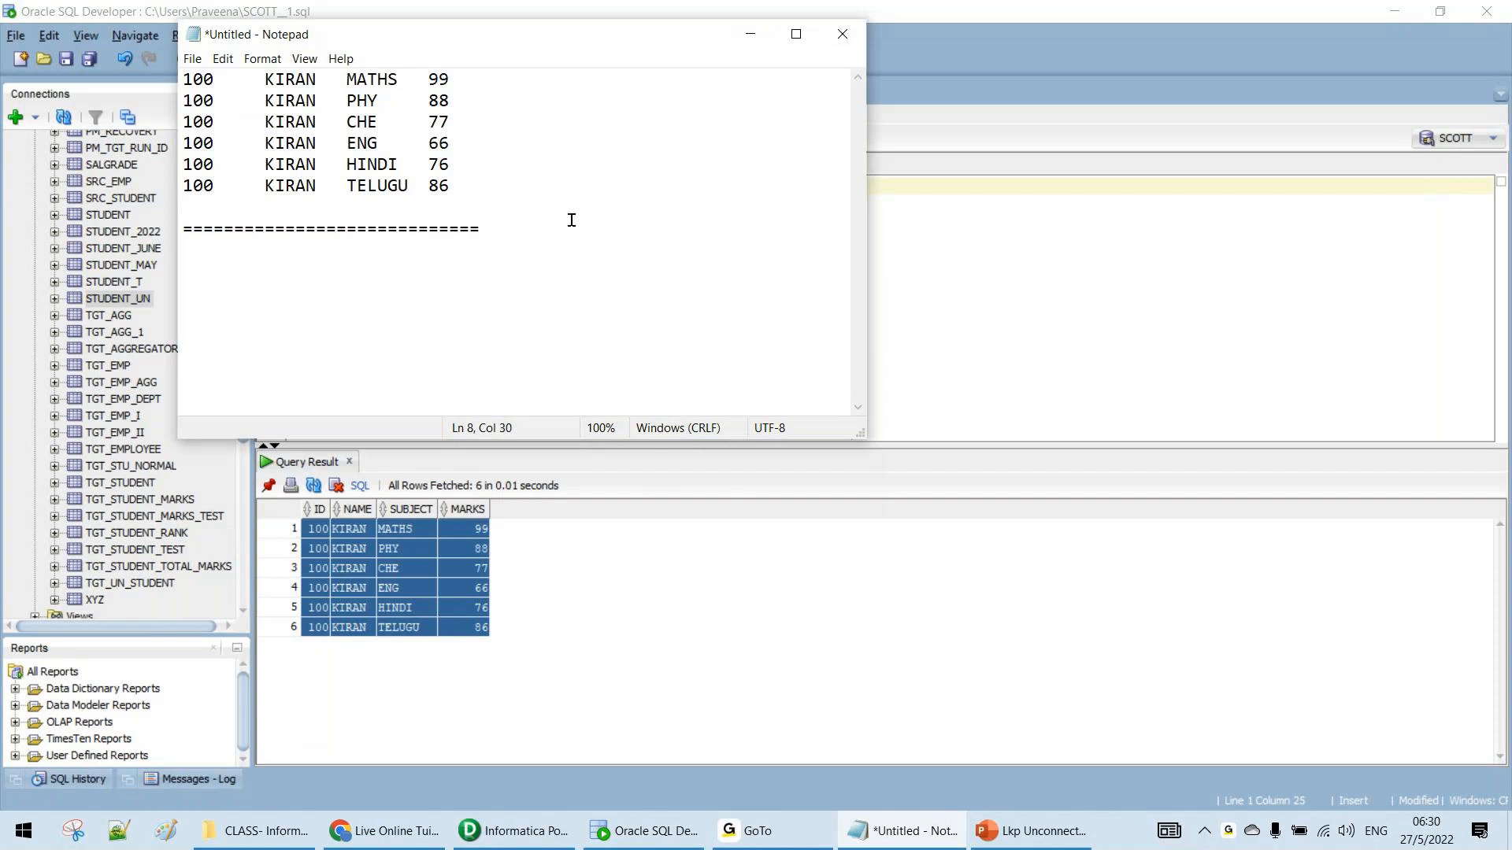
click(992, 253)
click(596, 95)
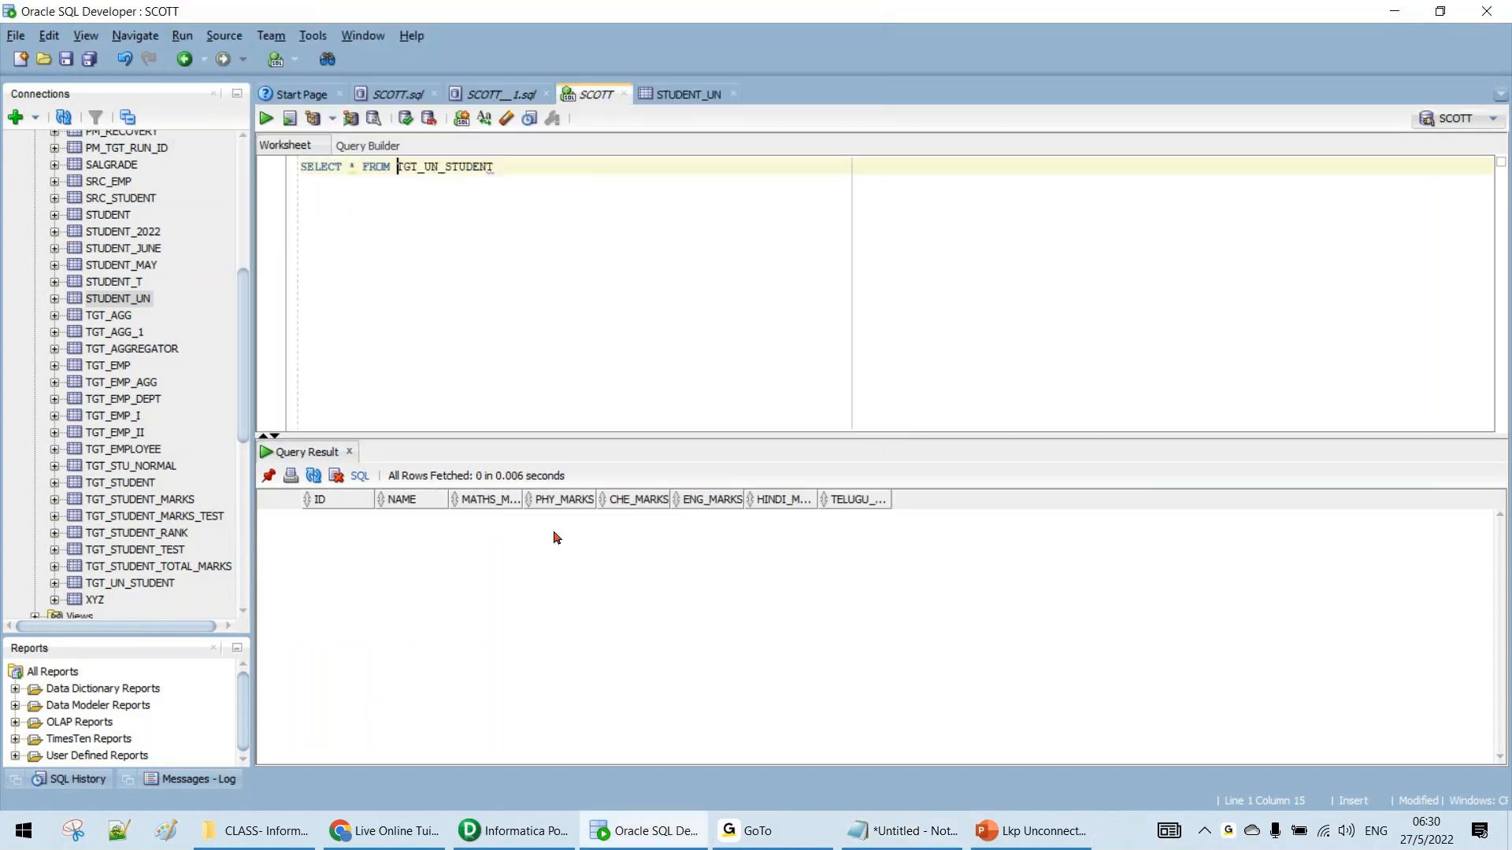
key(alt+Tab)
text(==)
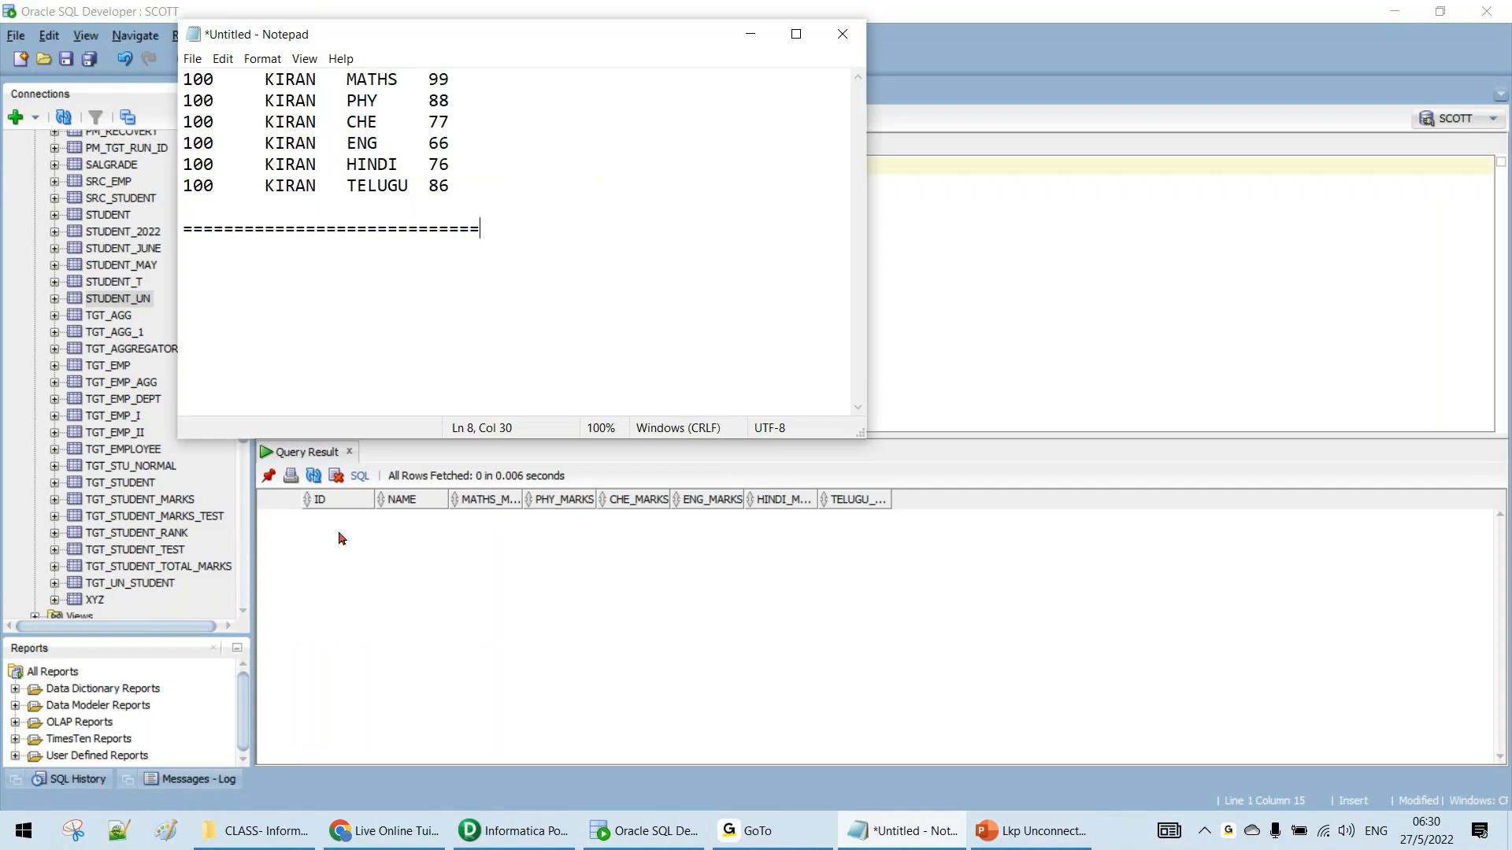
key(Return)
key(Return)
text(100 Sampa)
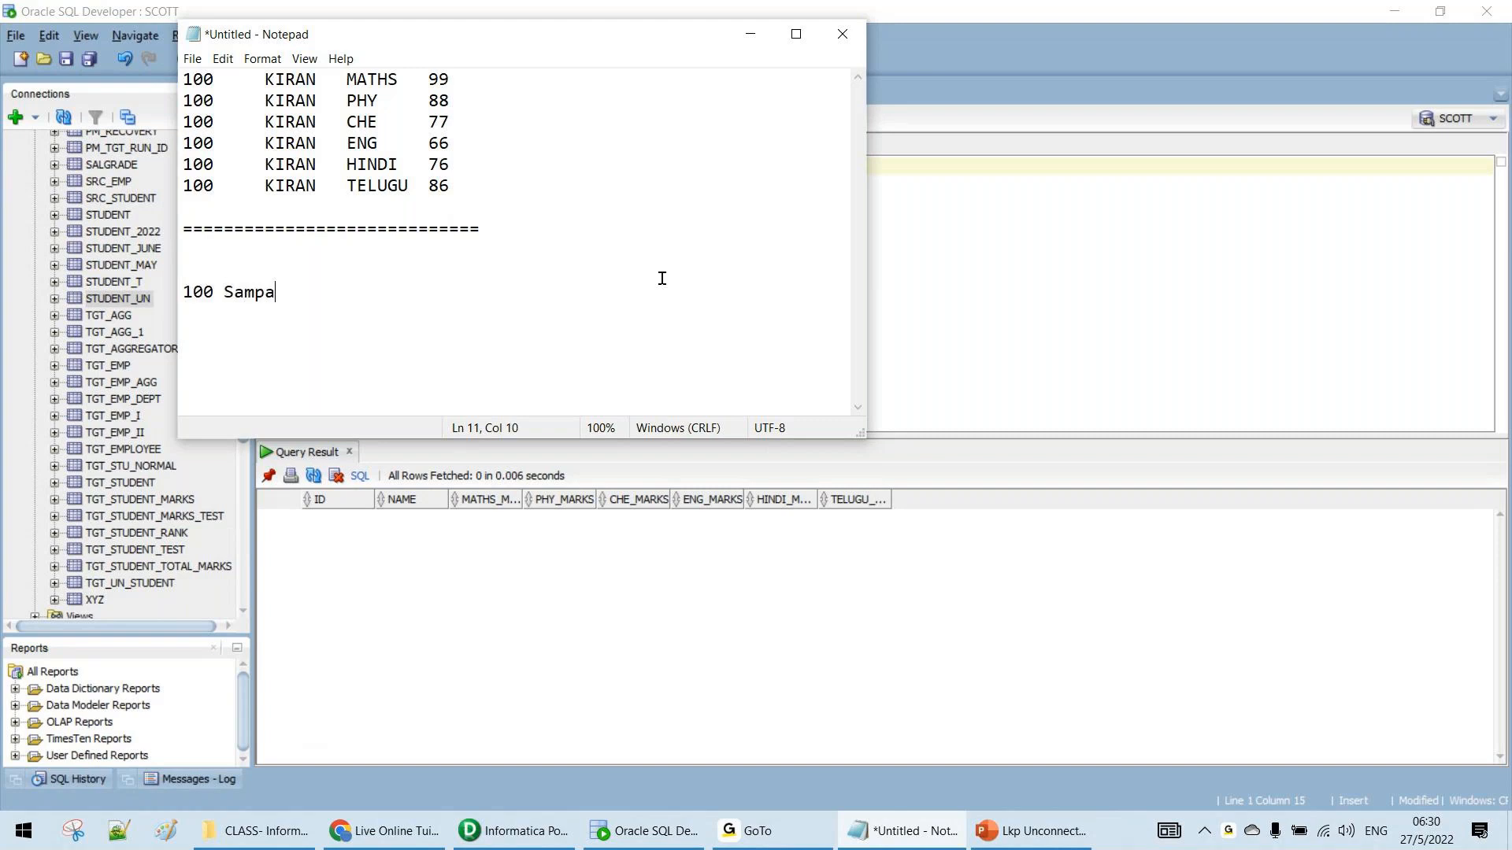
text(th)
click(525, 501)
drag(525, 501, 561, 501)
key(alt+Tab)
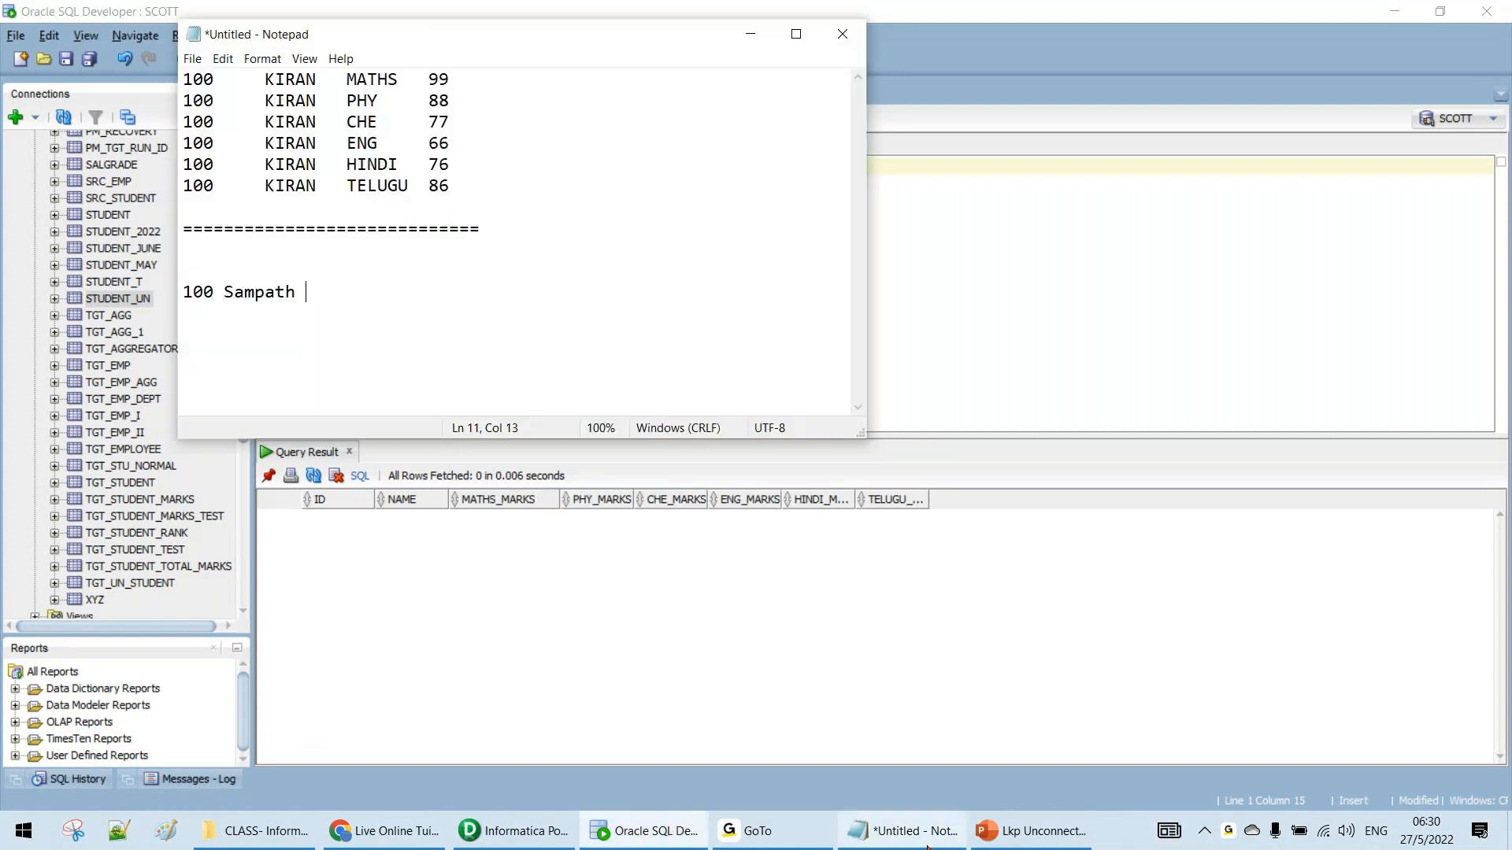
text(9)
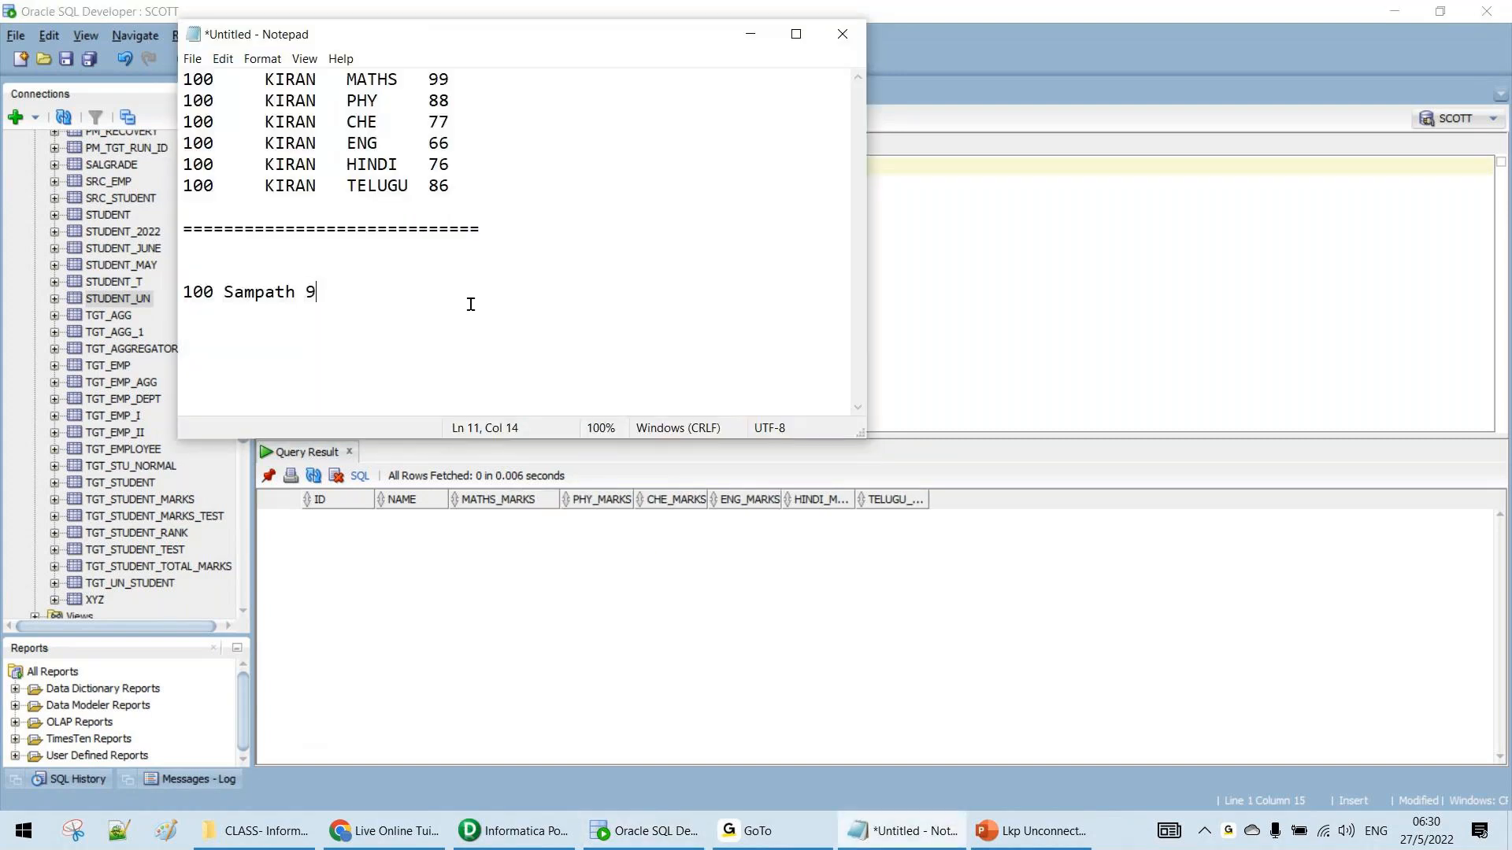
text(9 88 77 66 76 85)
drag(316, 293, 470, 293)
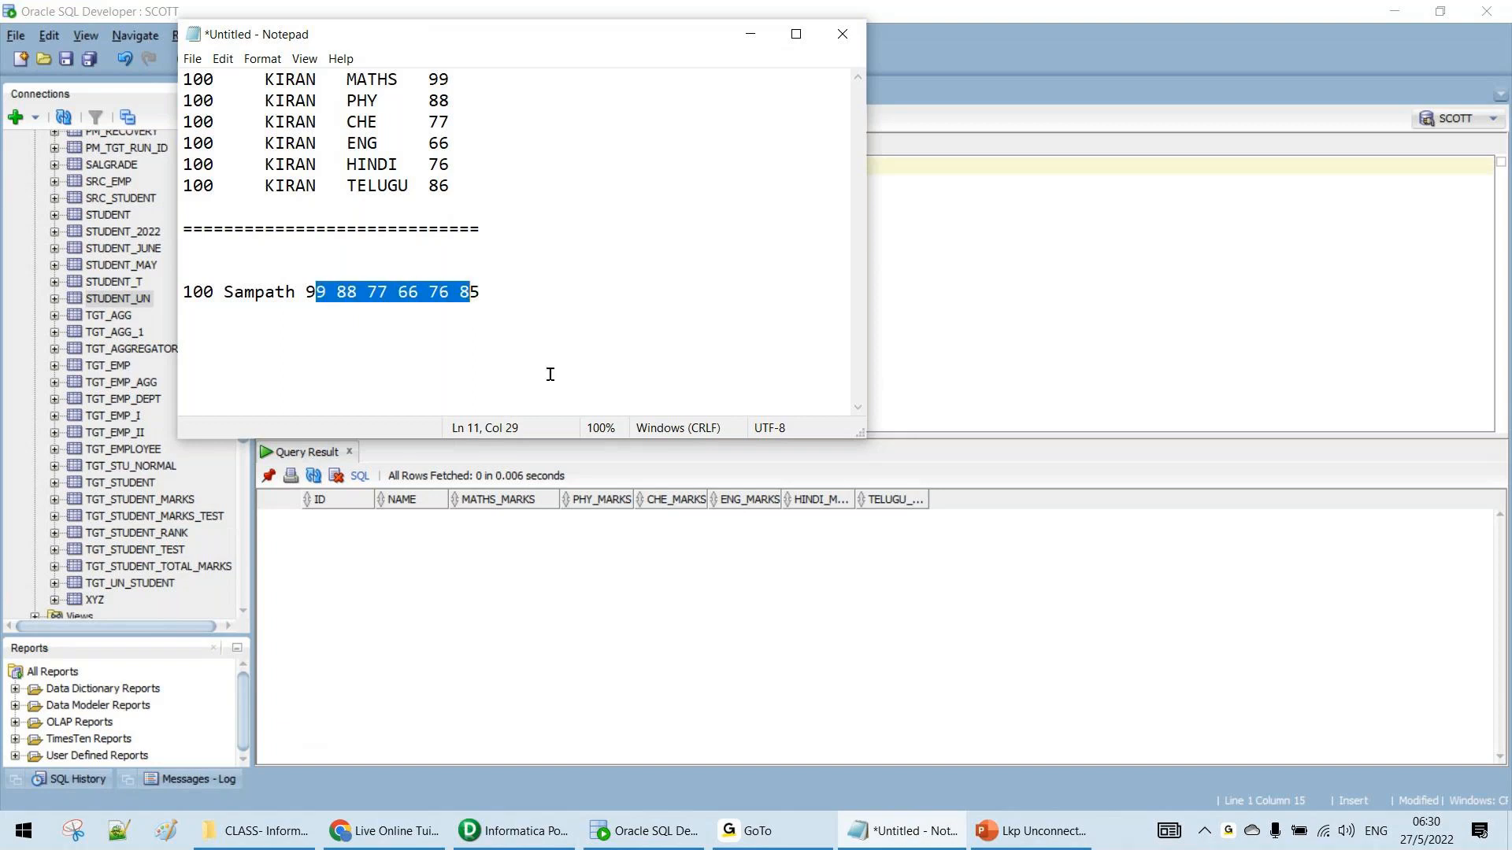
Add the heading "6 ROWs to columns" directly below the separator line in Notepad
click(299, 254)
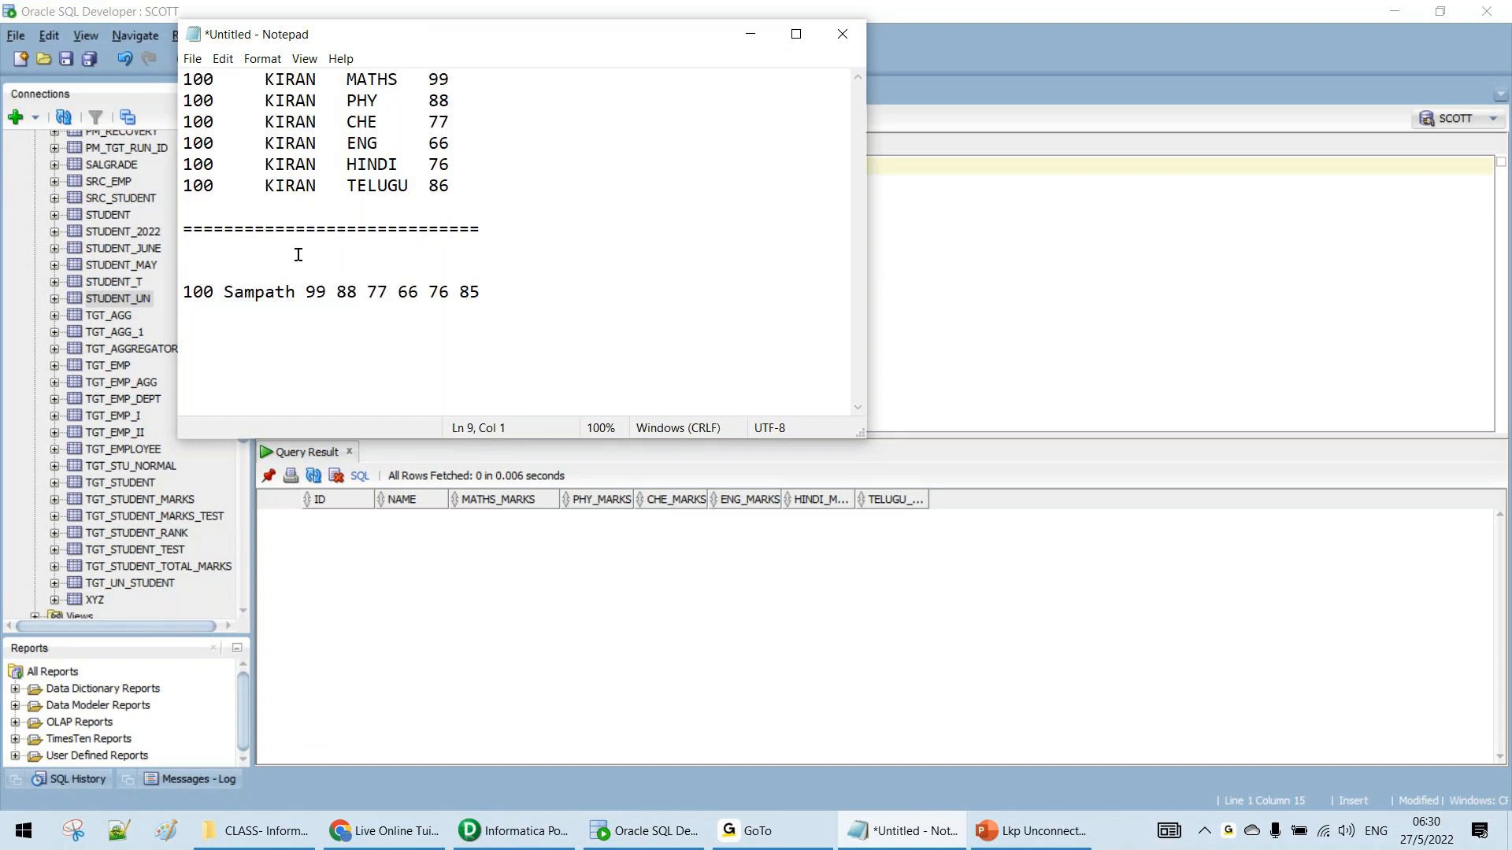
text(ROW)
text(6)
click(298, 254)
text(s to Single)
key(BackSpace)
key(BackSpace)
key(BackSpace)
key(BackSpace)
key(BackSpace)
key(BackSpace)
text(columns)
Compare the six source subject rows with the single target row in Notepad, highlighting each and repositioning the window
drag(520, 314, 168, 302)
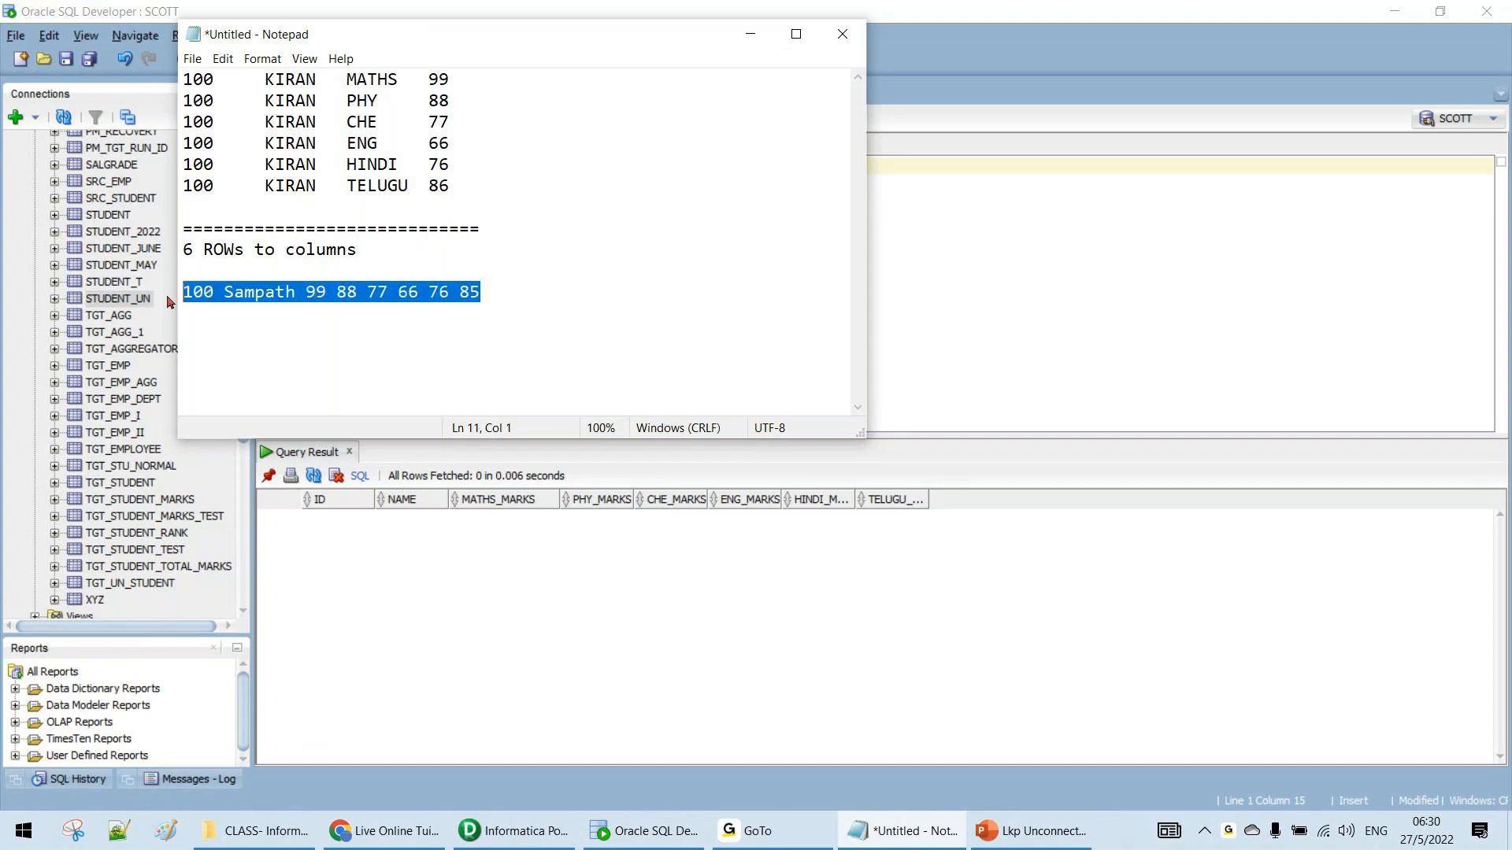
click(472, 306)
drag(306, 294, 499, 283)
drag(470, 192, 142, 53)
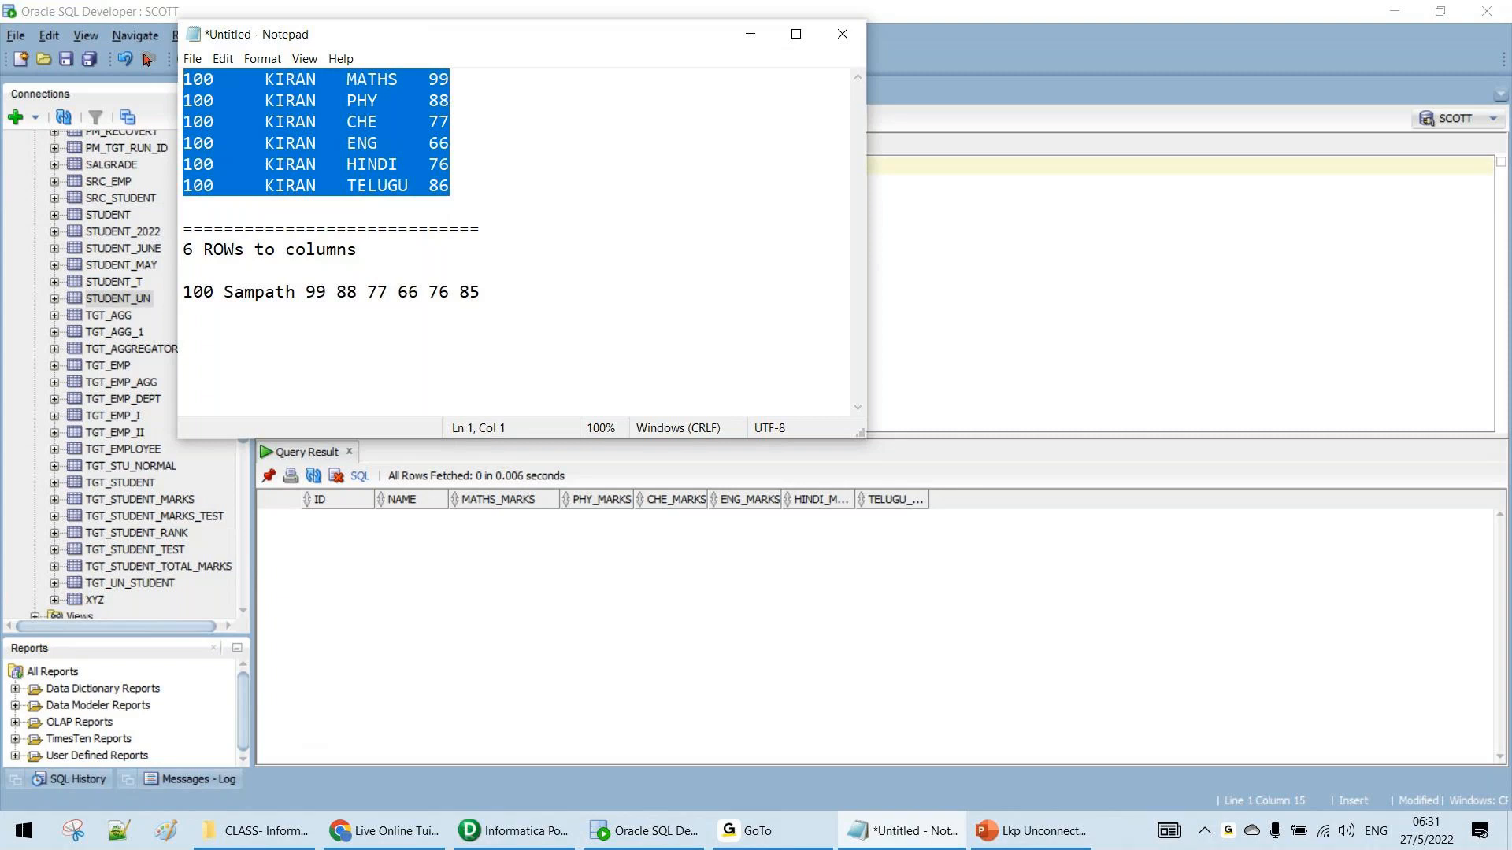
drag(524, 38, 682, 271)
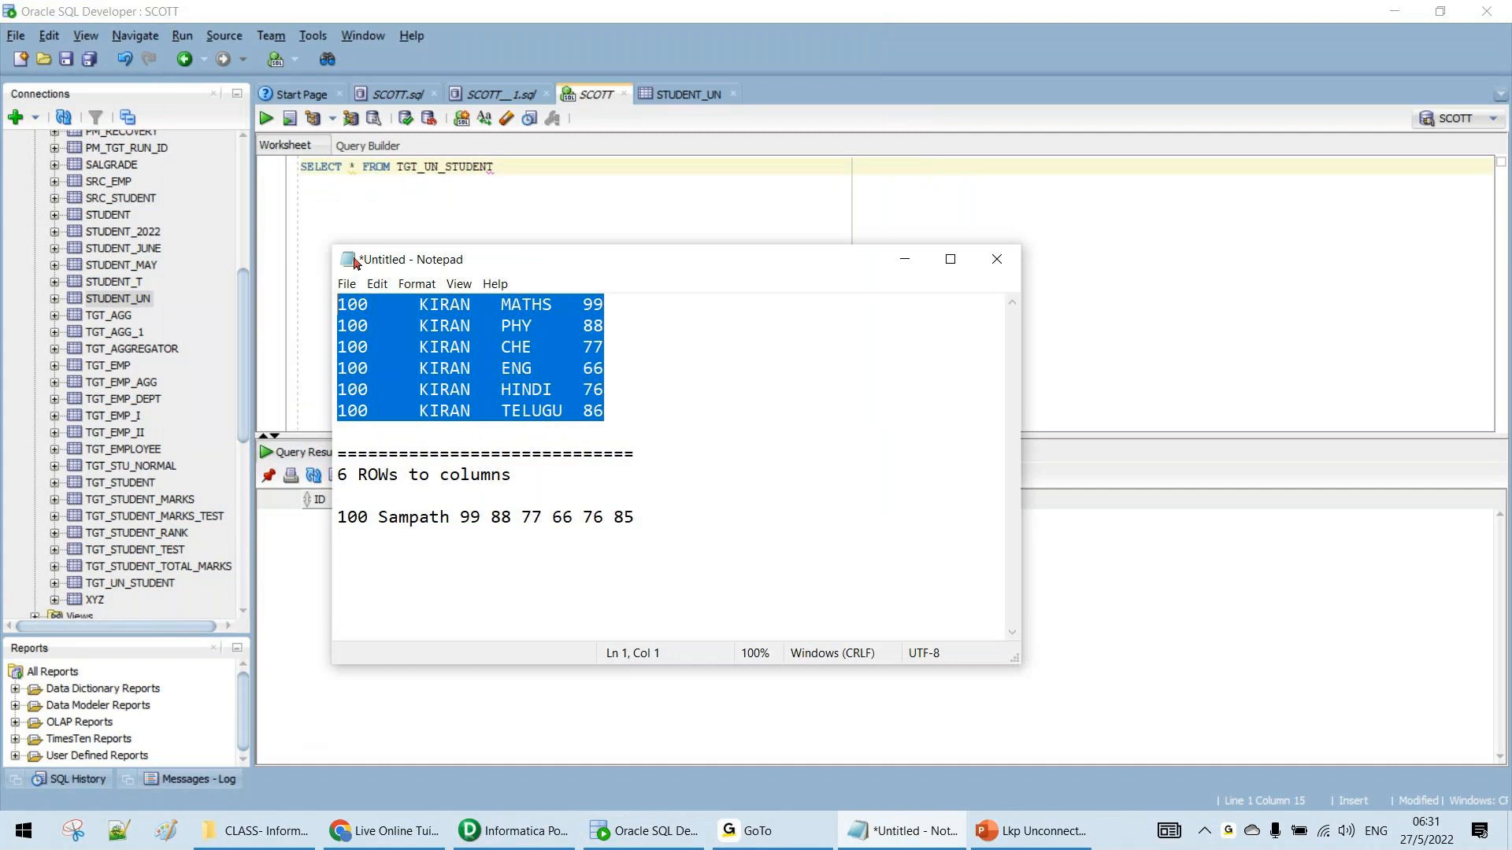
drag(334, 247, 172, 154)
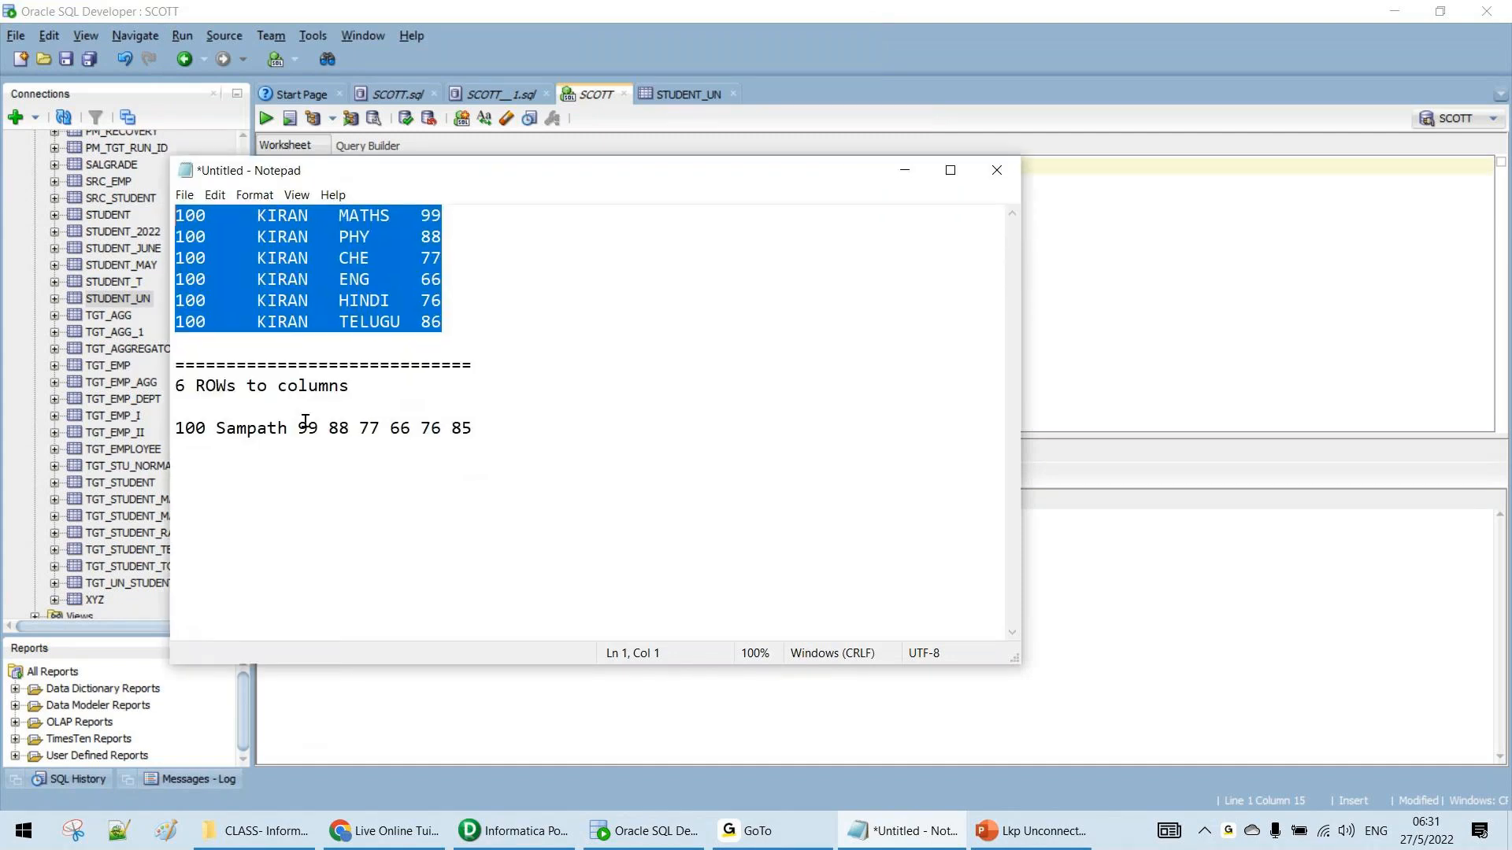
click(175, 428)
drag(176, 429, 499, 435)
click(516, 494)
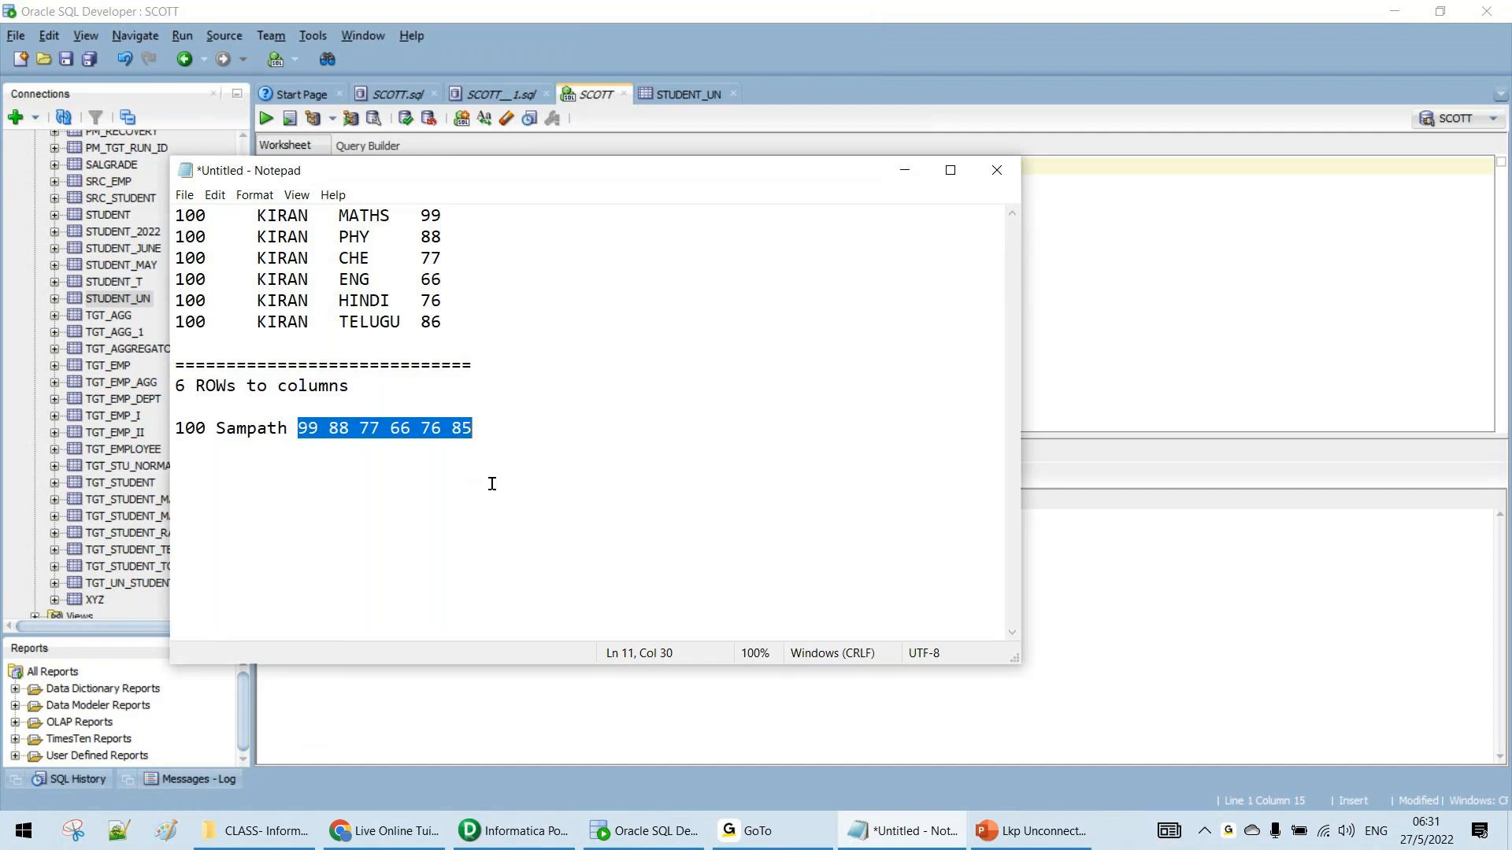
drag(500, 429, 227, 430)
drag(501, 333, 87, 187)
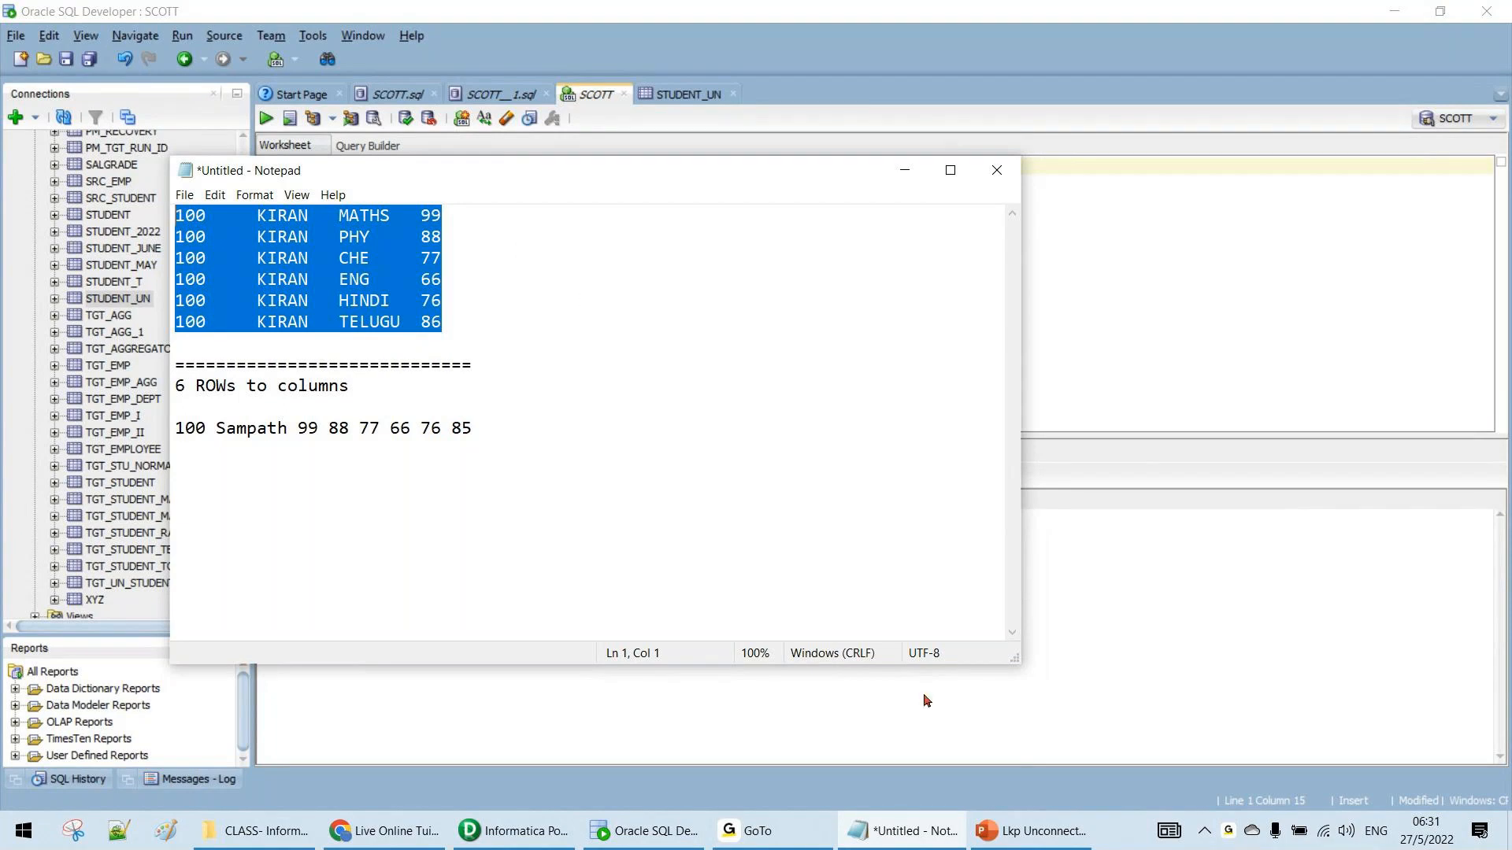
Highlight the six subject rows and the single target row in turn in Notepad to examine the row-to-column conversion
click(759, 833)
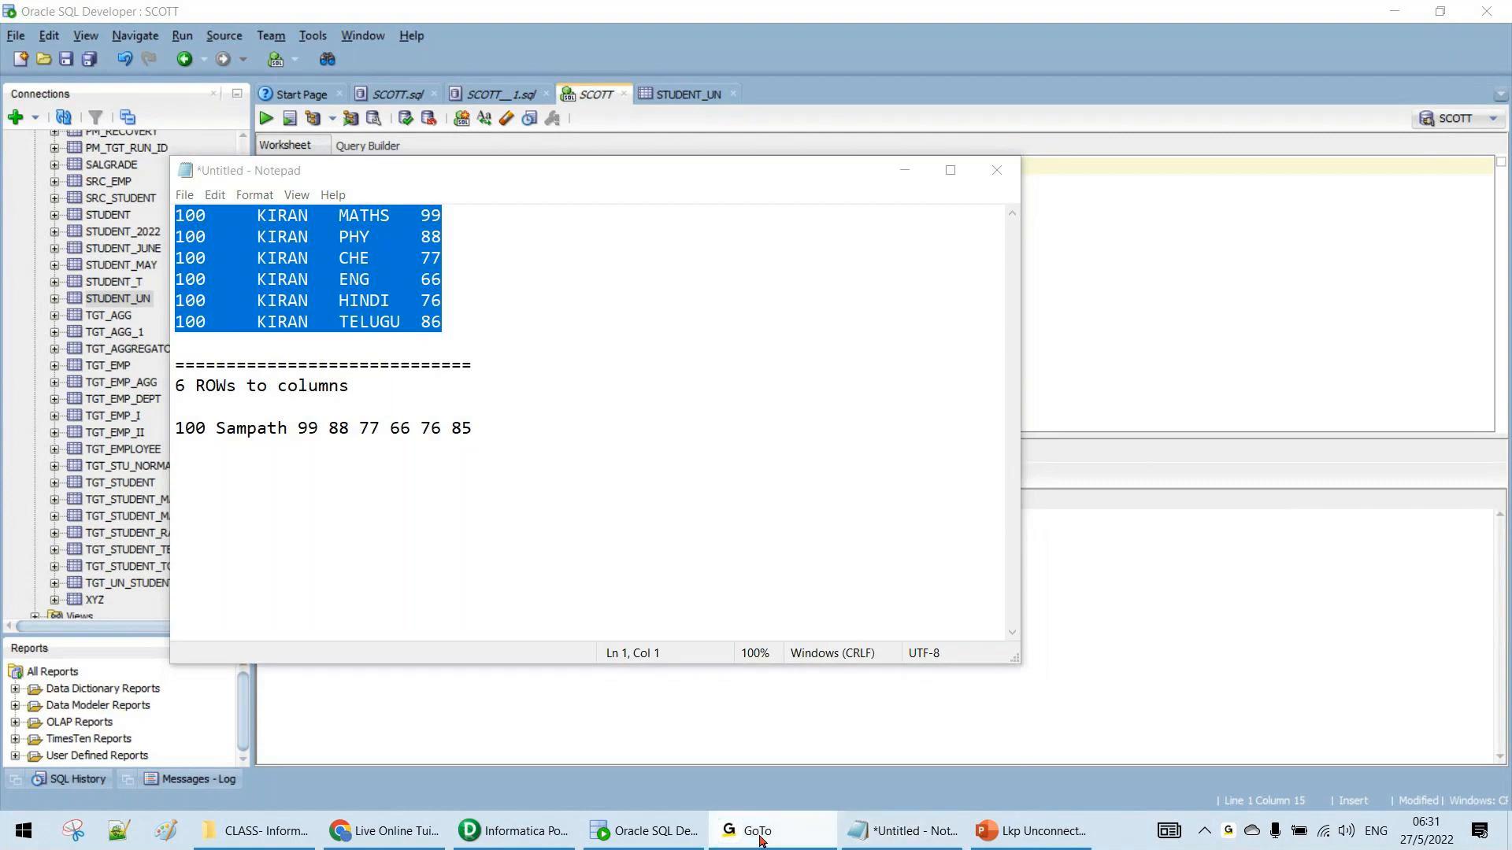
click(759, 841)
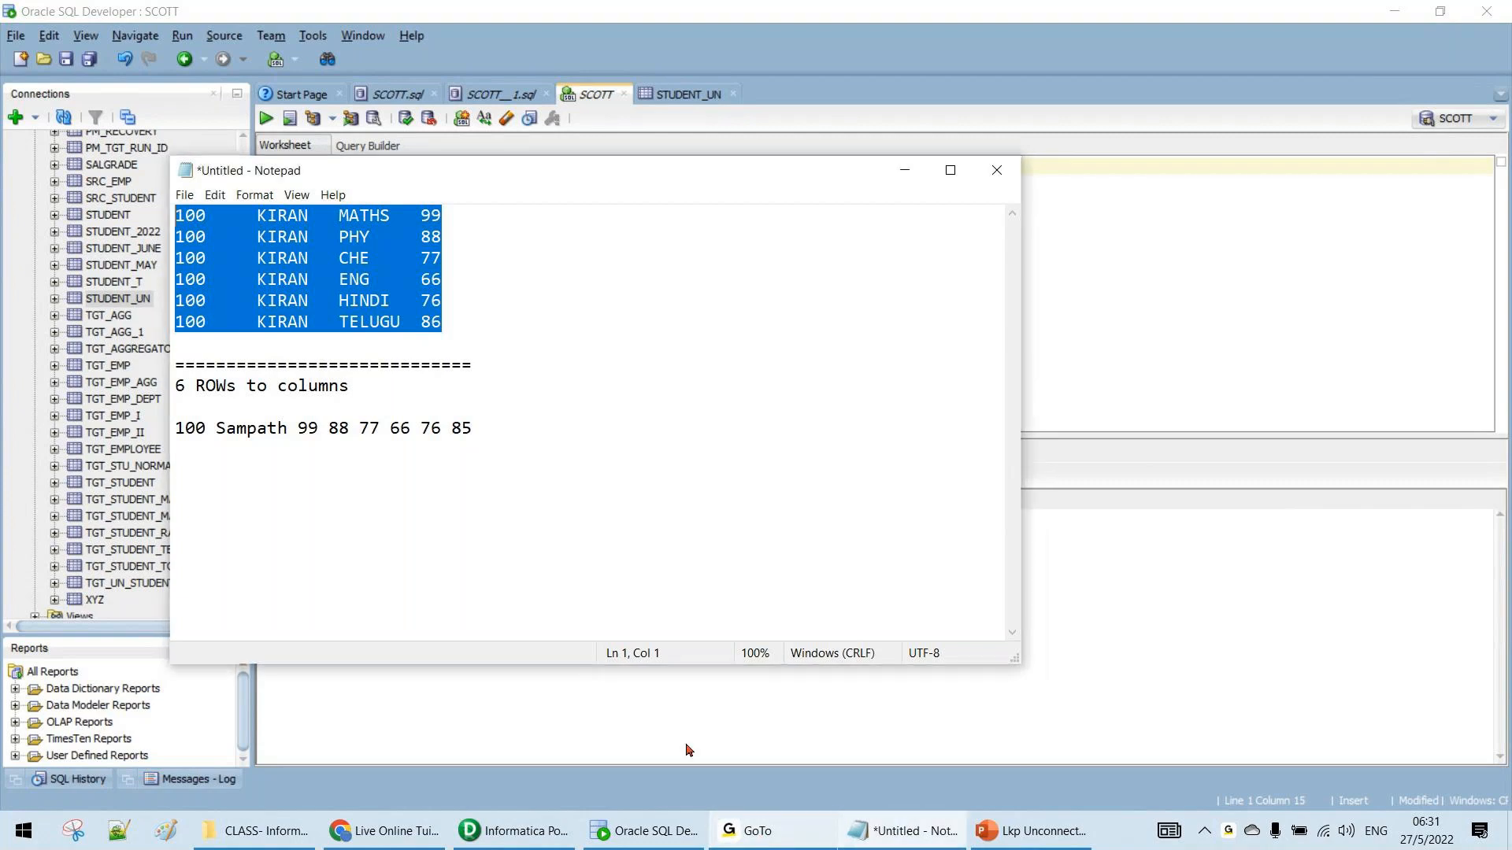
drag(542, 450, 168, 428)
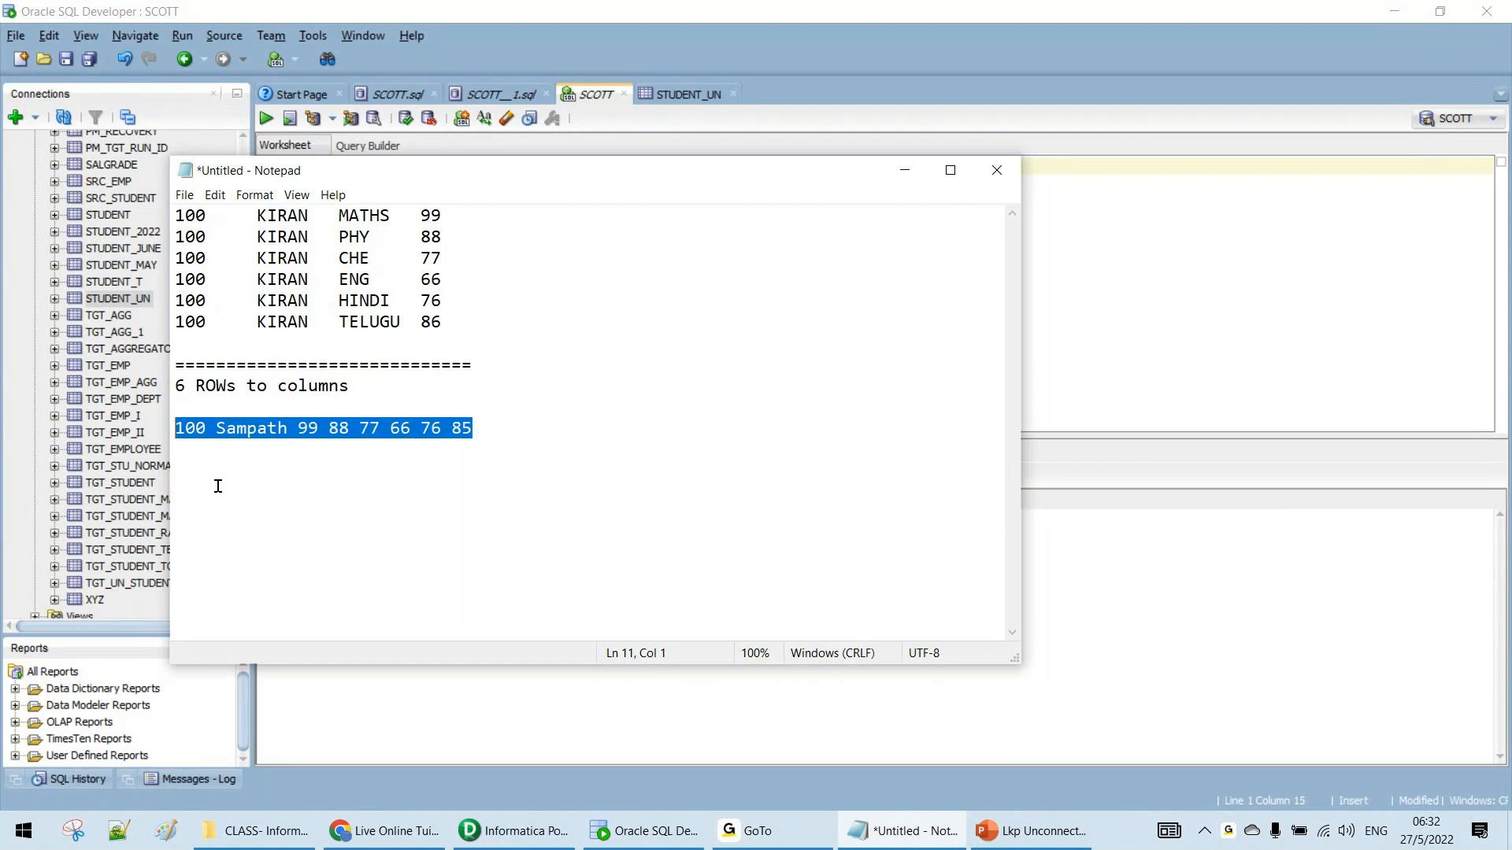
click(257, 489)
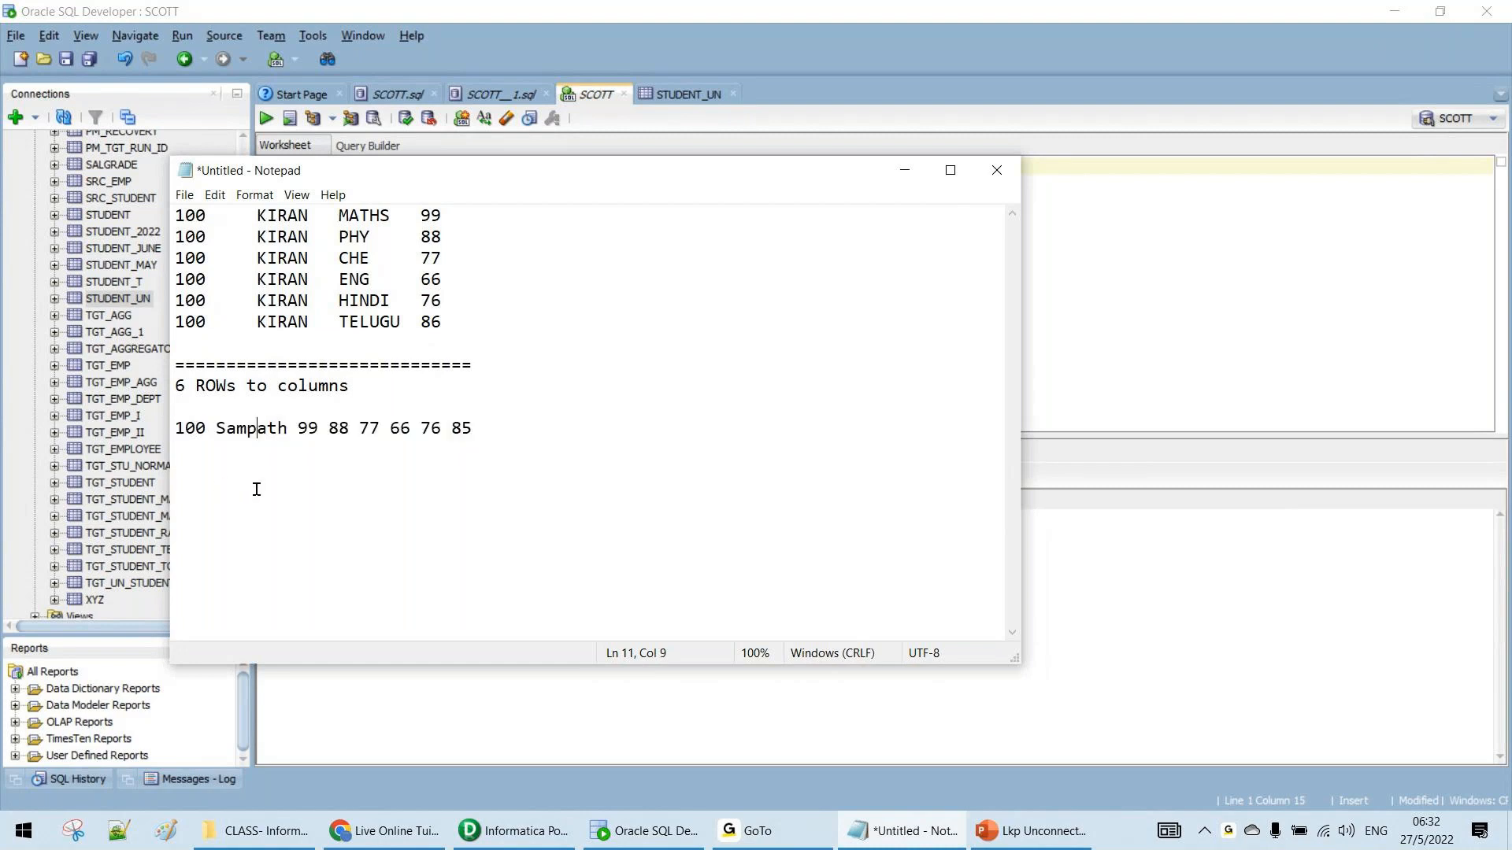
drag(180, 432, 414, 432)
drag(475, 328, 100, 196)
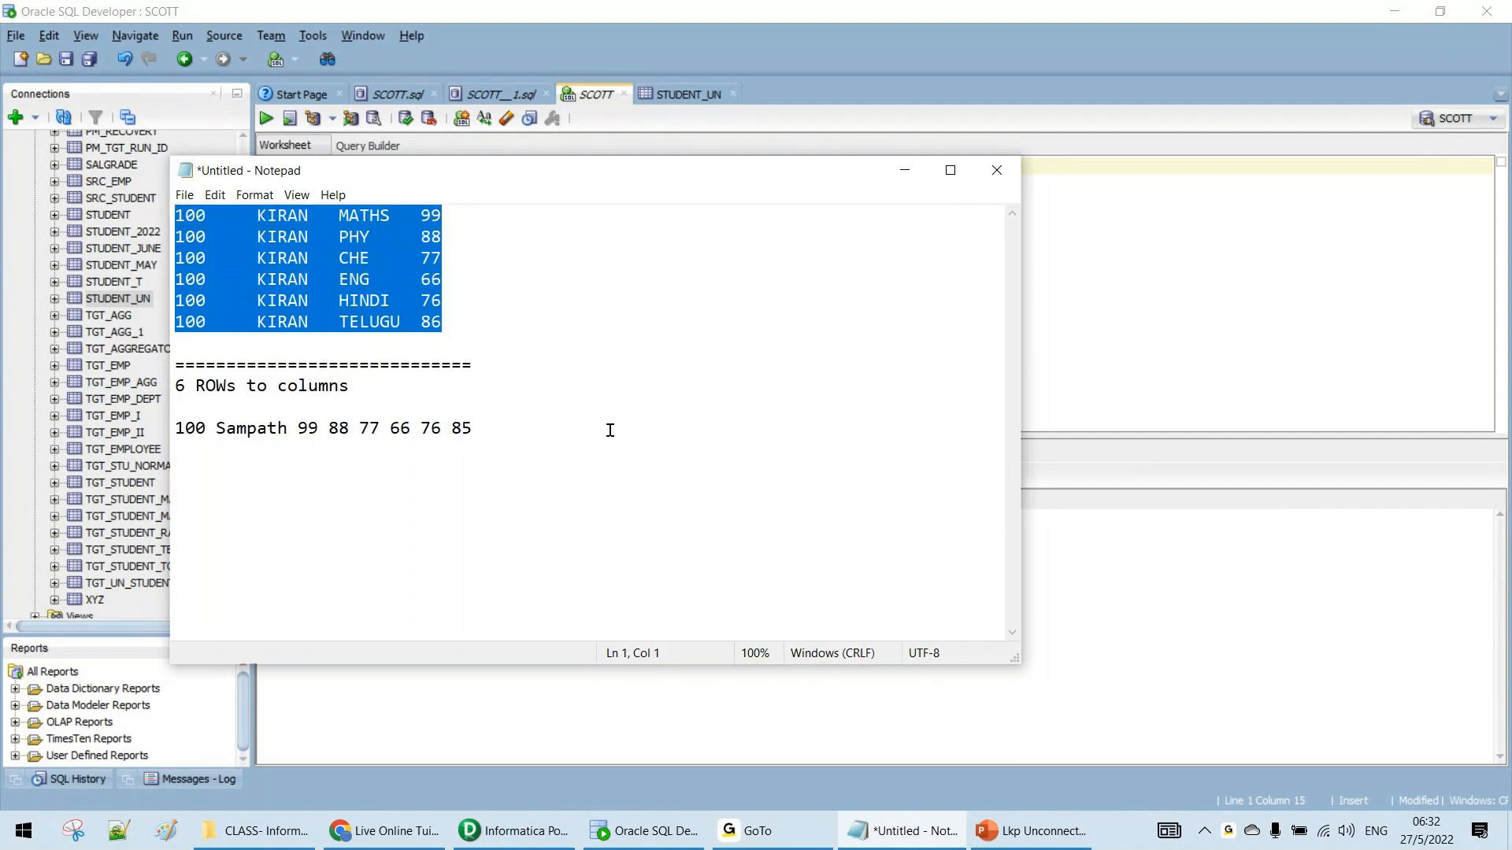
drag(462, 338, 133, 207)
drag(473, 427, 186, 425)
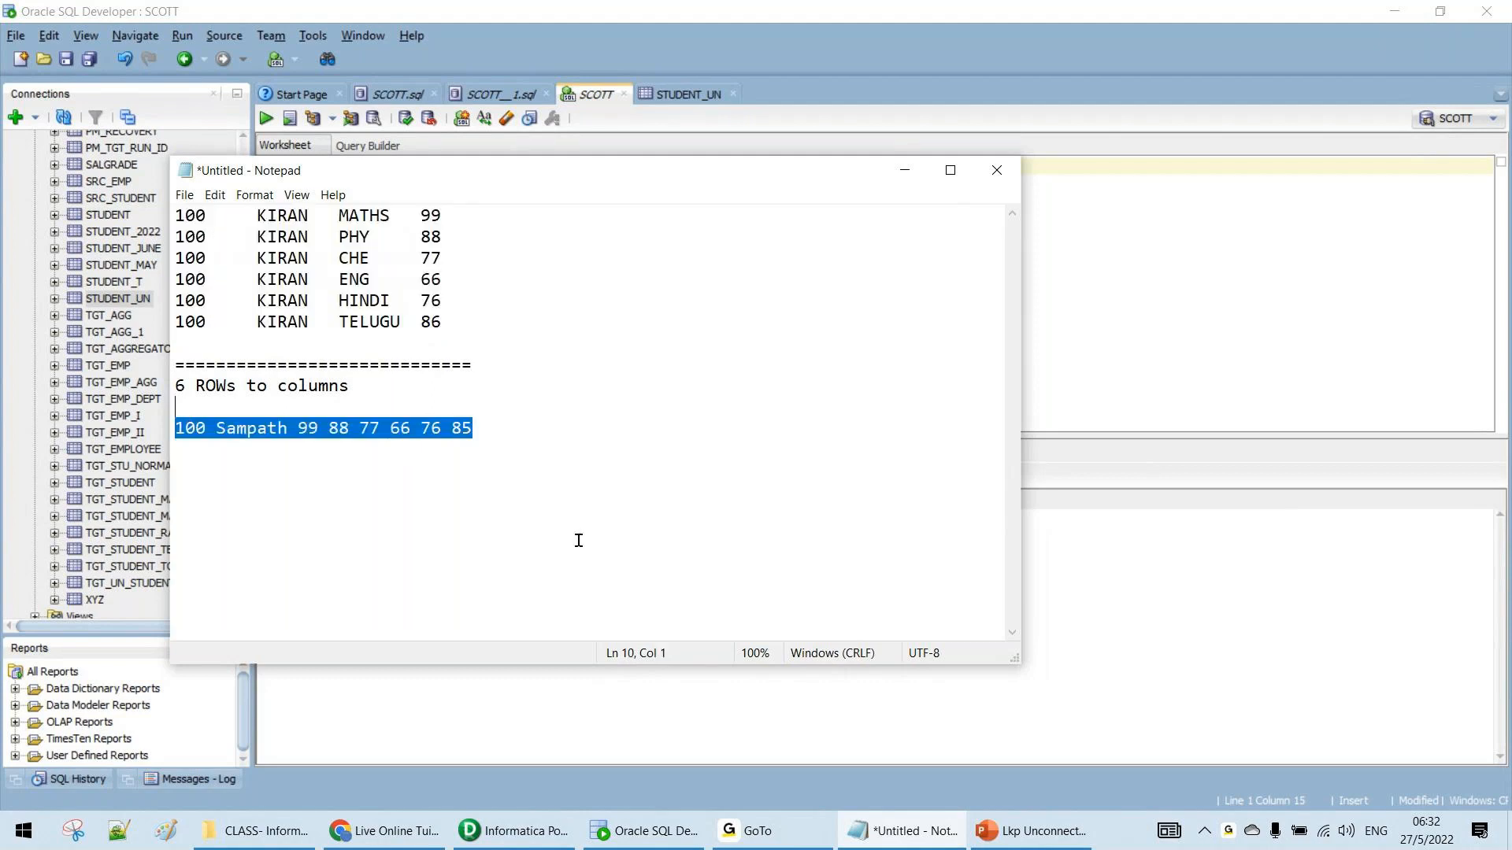
Review the Lkp Unconnected slide in PowerPoint and the source rows in Notepad, returning to Informatica PowerCenter Designer
click(946, 845)
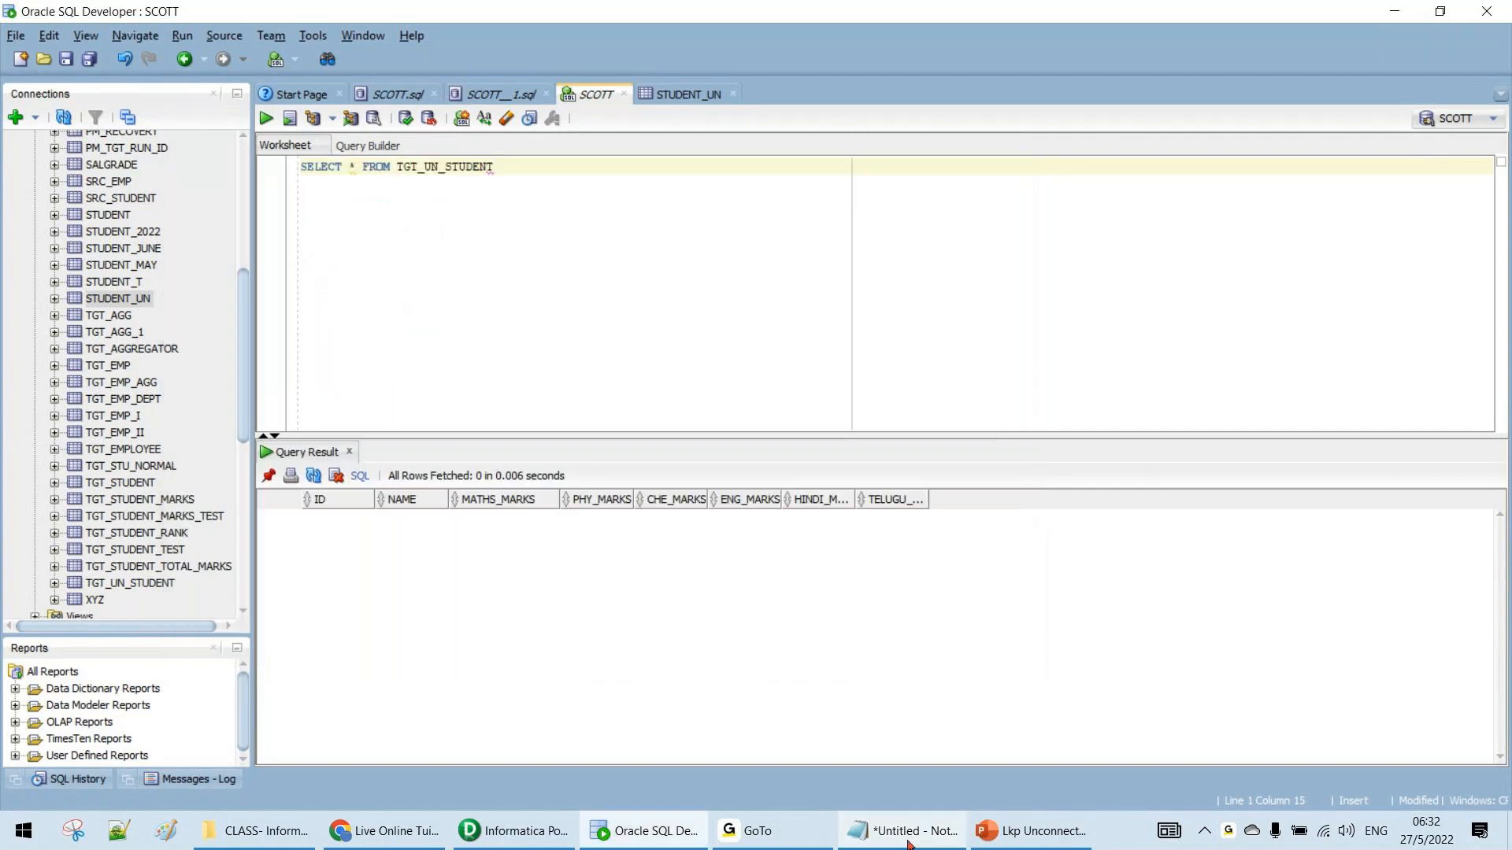
click(1015, 835)
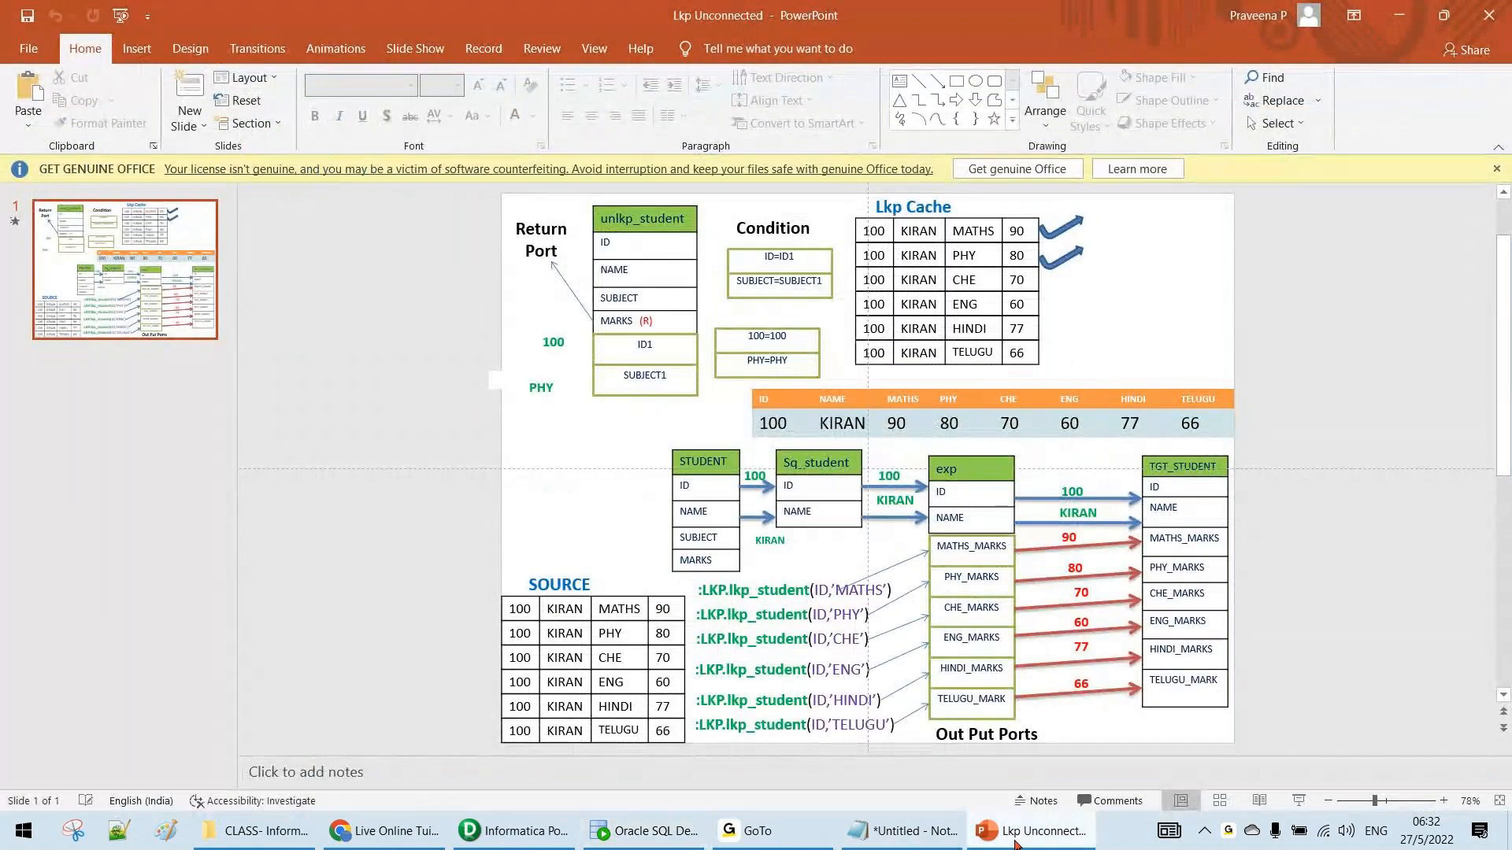
click(1016, 843)
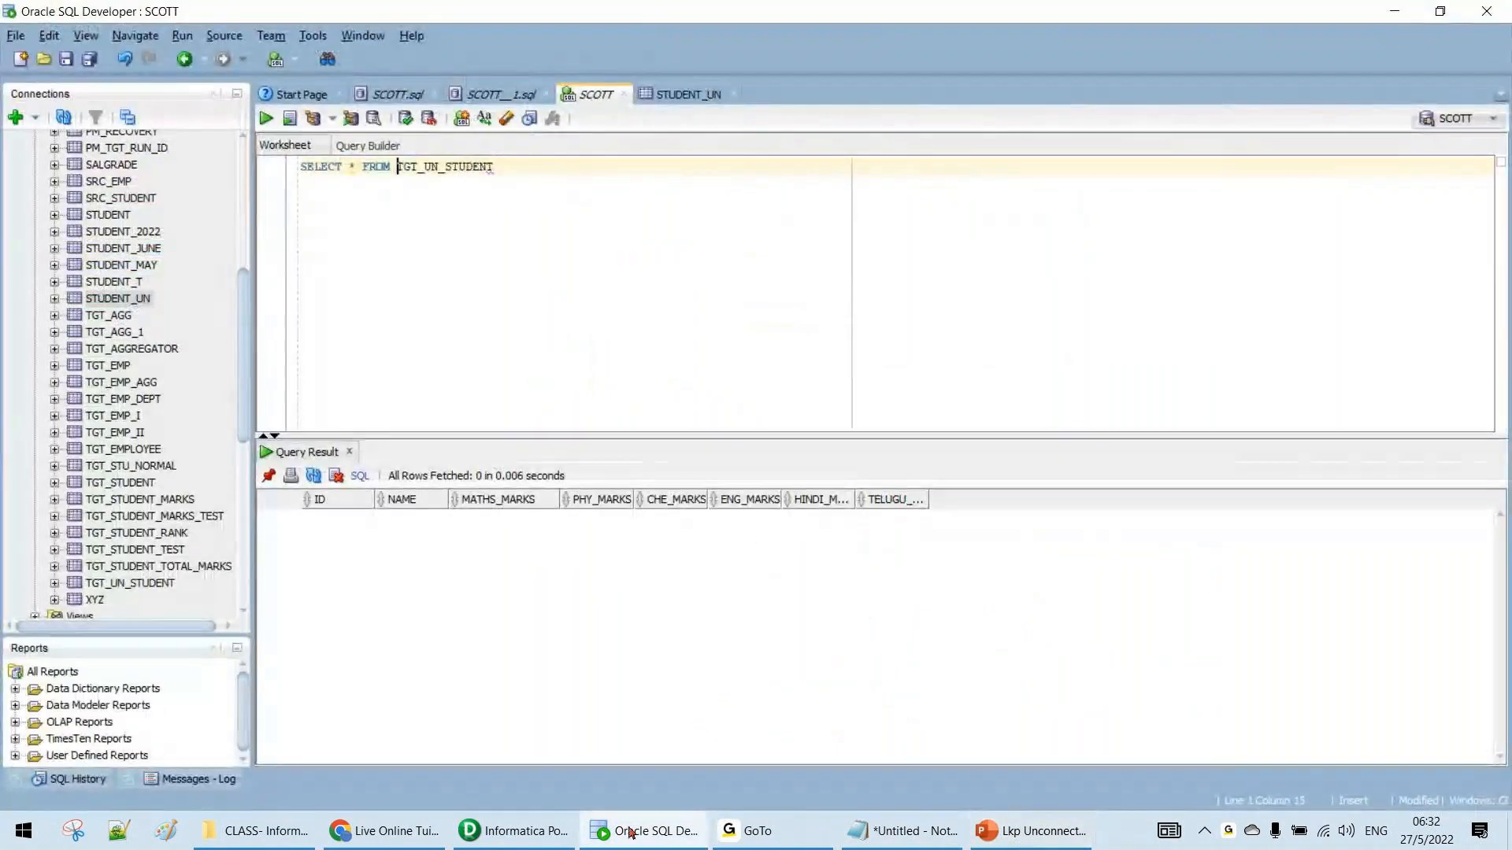
click(516, 832)
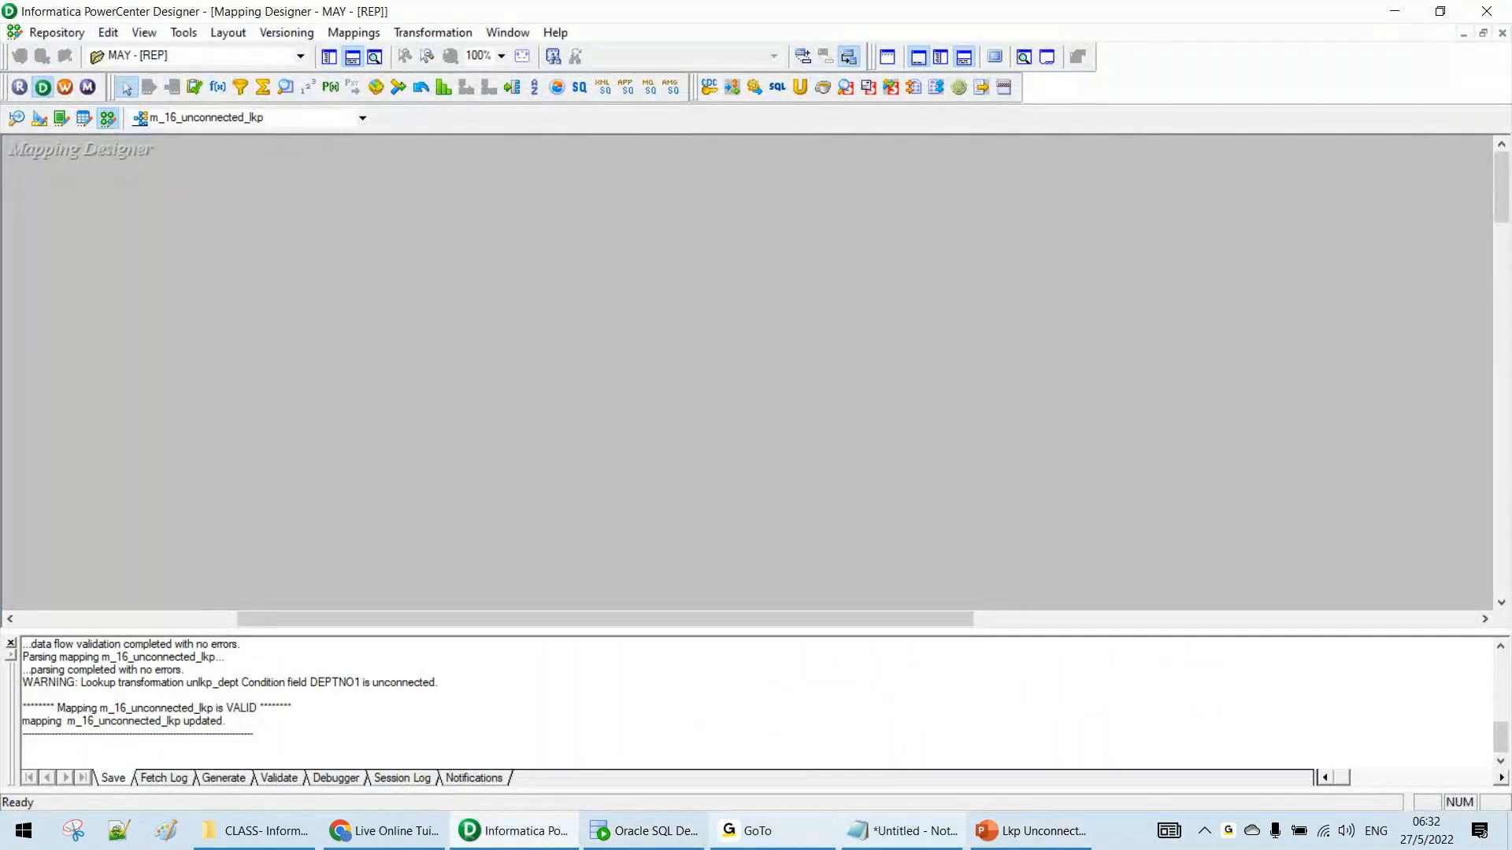
click(872, 841)
drag(465, 327, 74, 201)
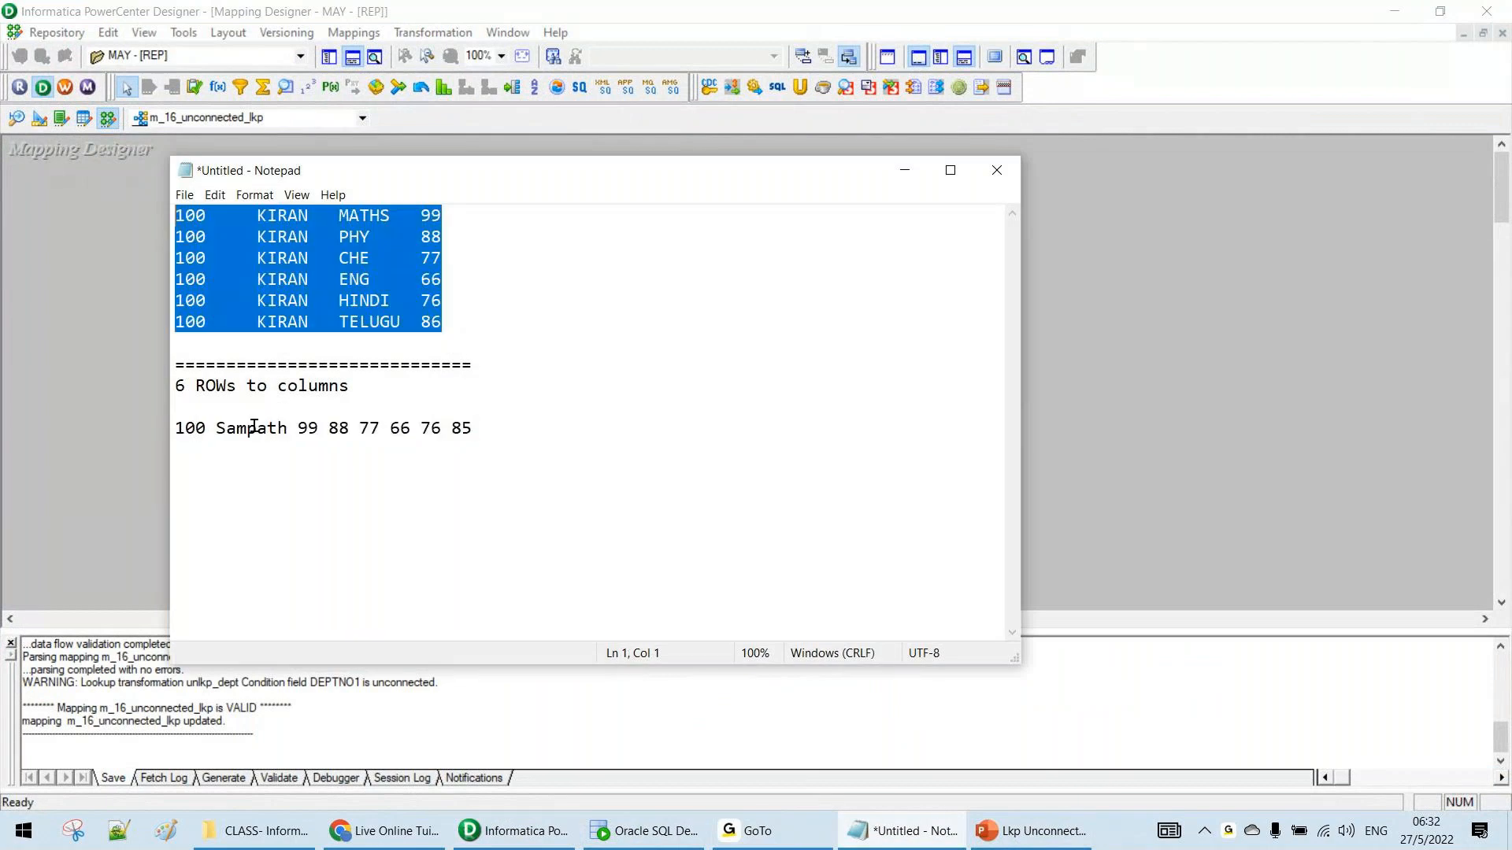
click(471, 428)
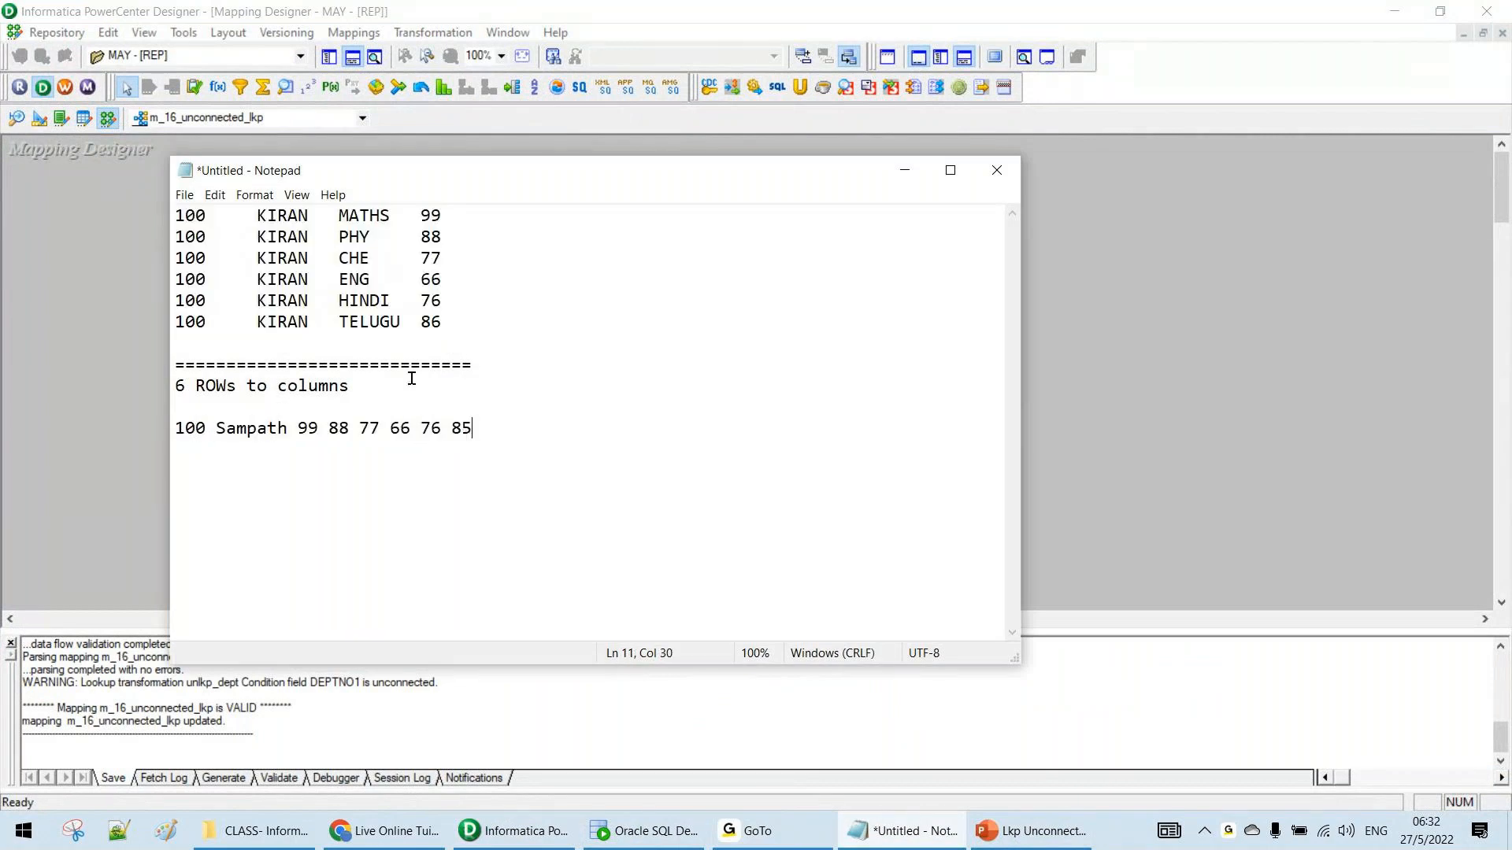
click(508, 834)
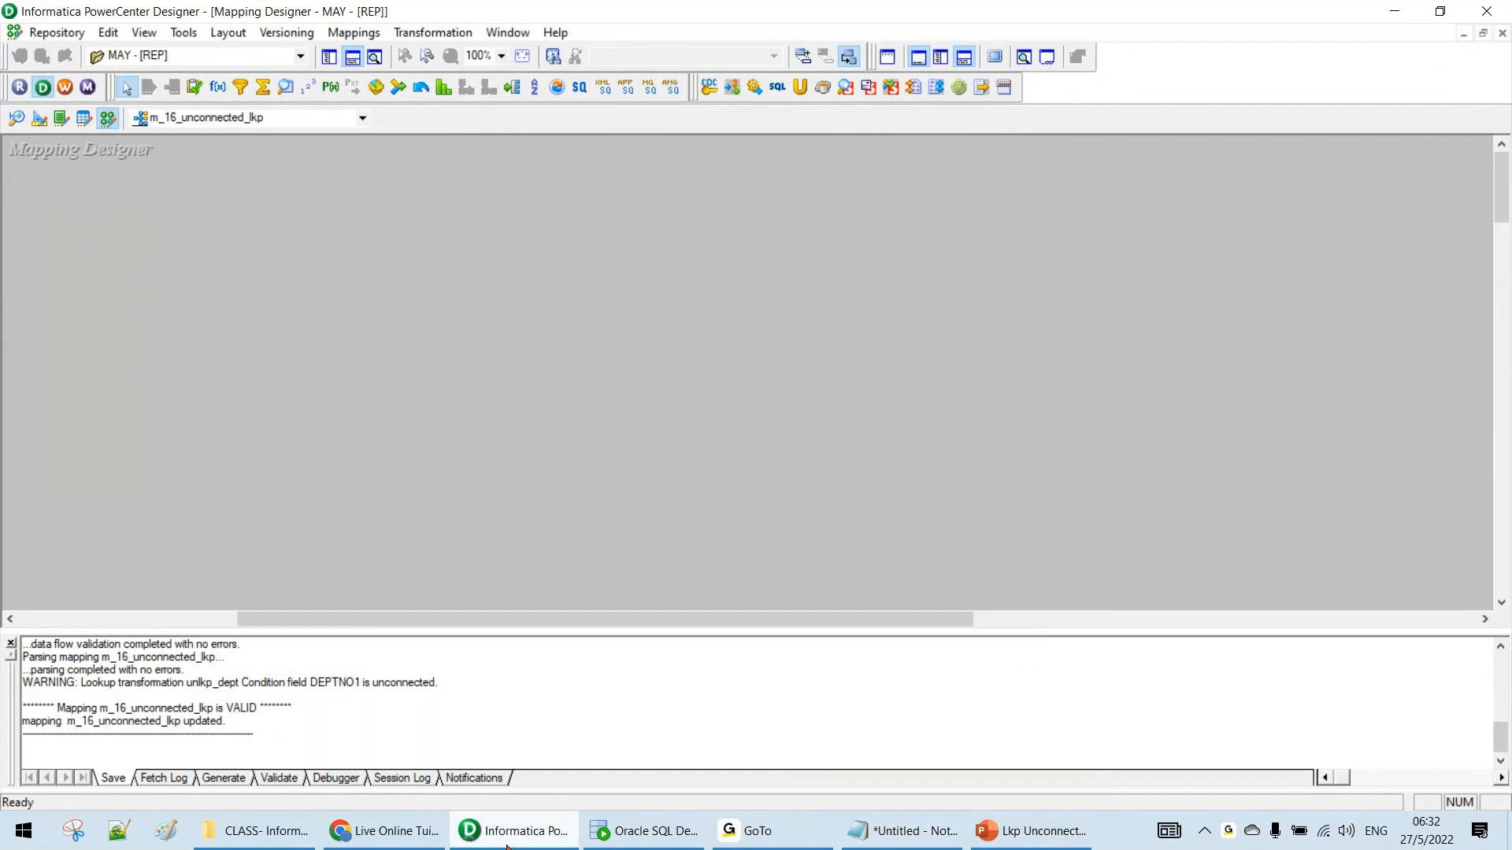
click(508, 846)
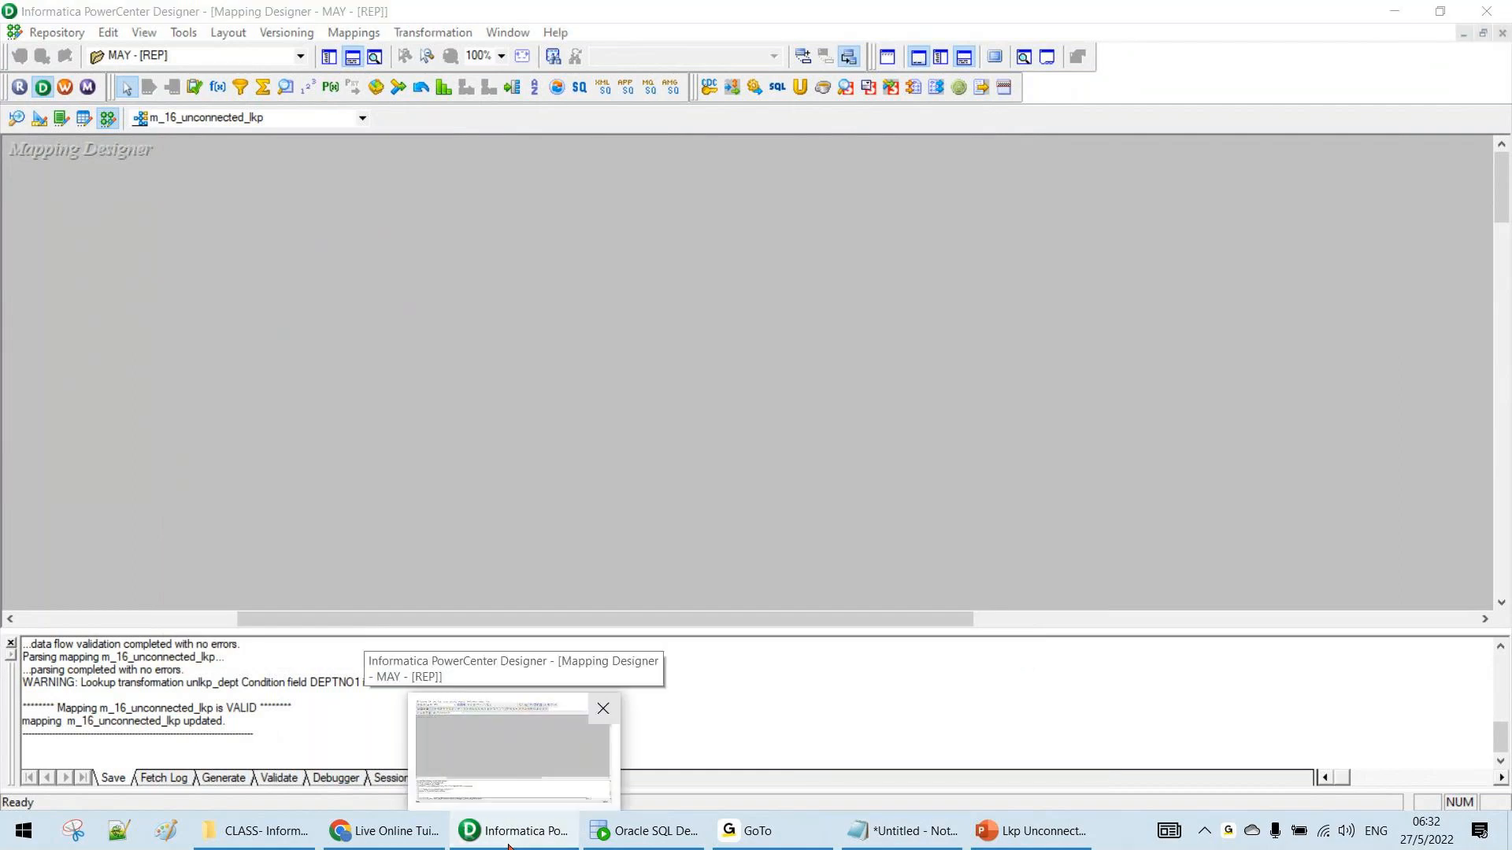
click(508, 846)
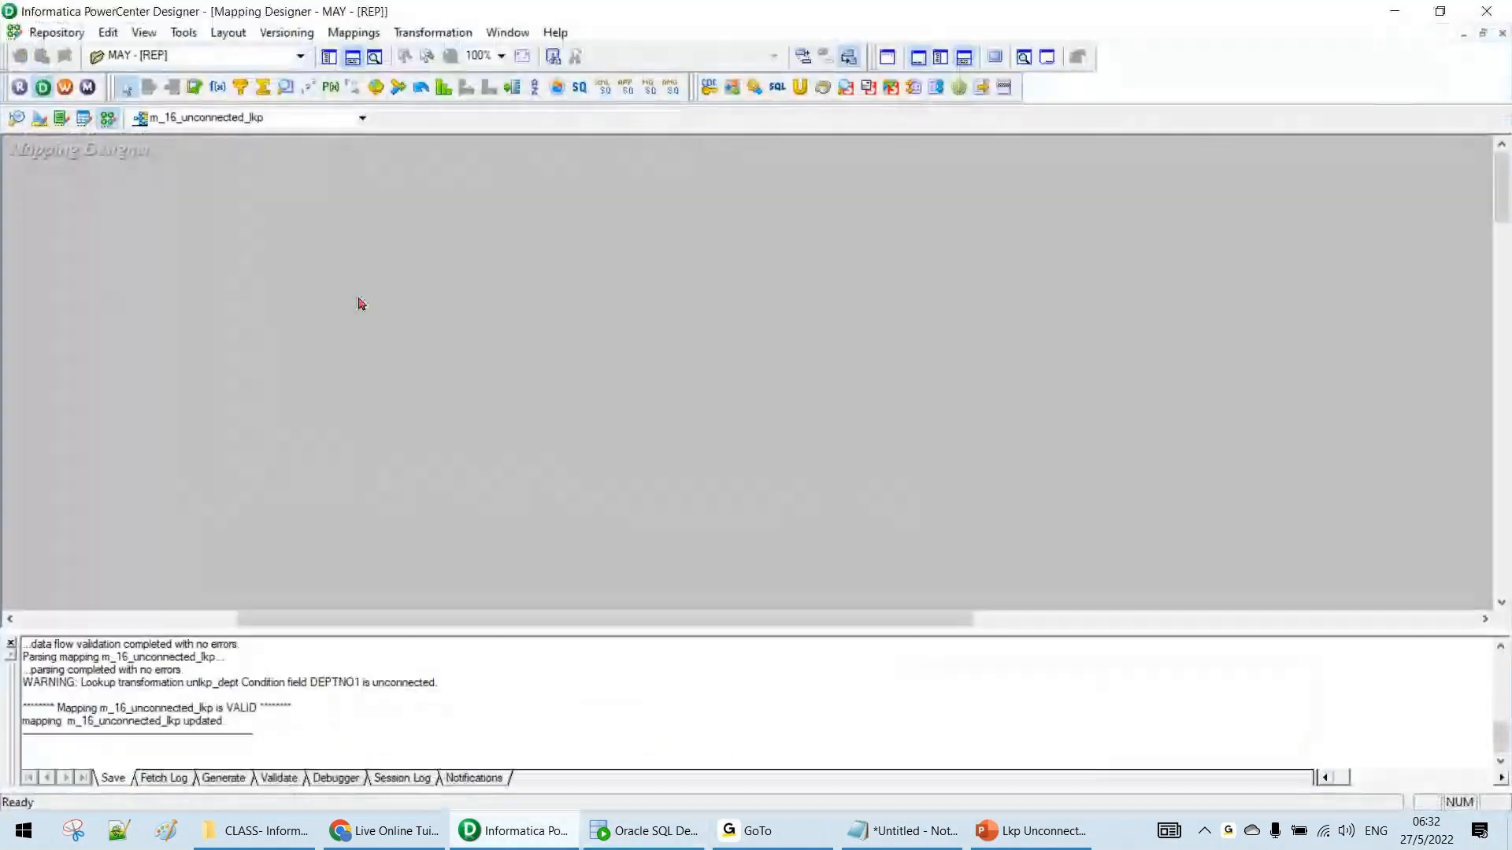
Show the repository navigator and, in the Source Analyzer, connect to DSN_MAY_ORACLE_SCOTT for a database import, entering the account password
click(329, 57)
click(431, 120)
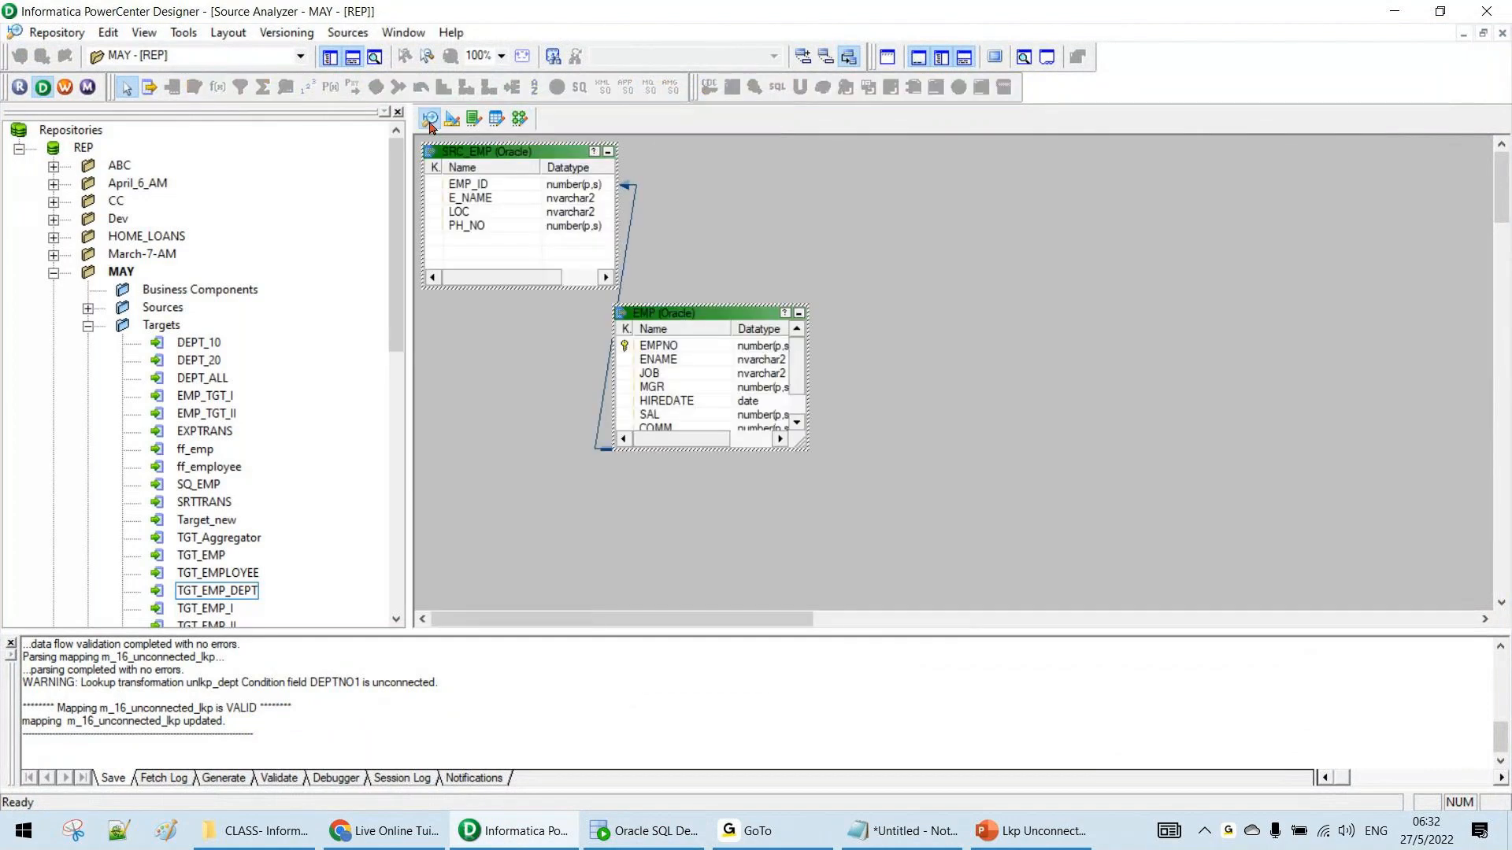
click(347, 33)
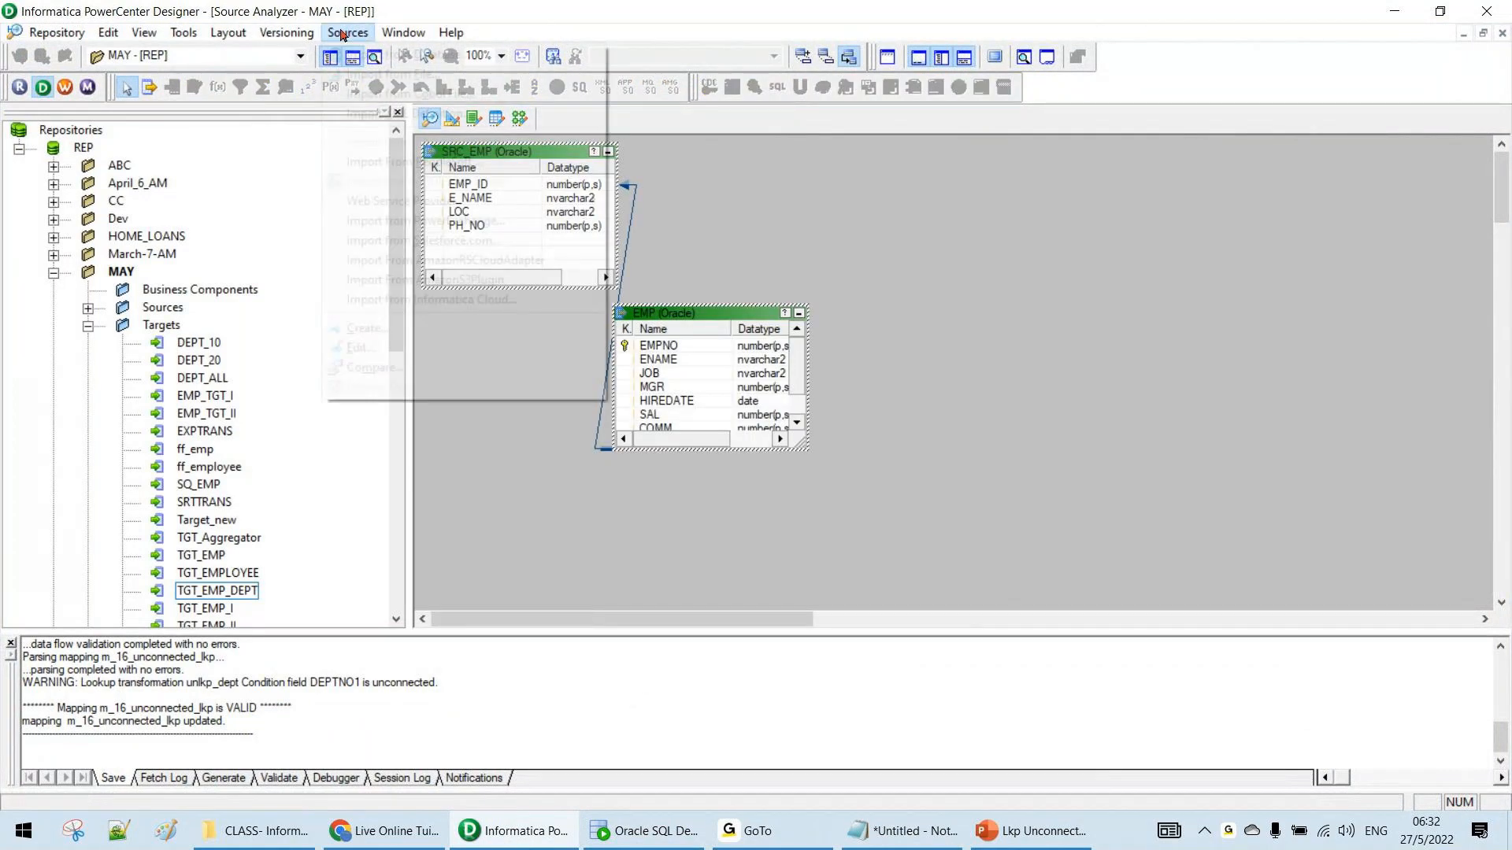
click(472, 54)
click(717, 359)
text(*****)
key(Return)
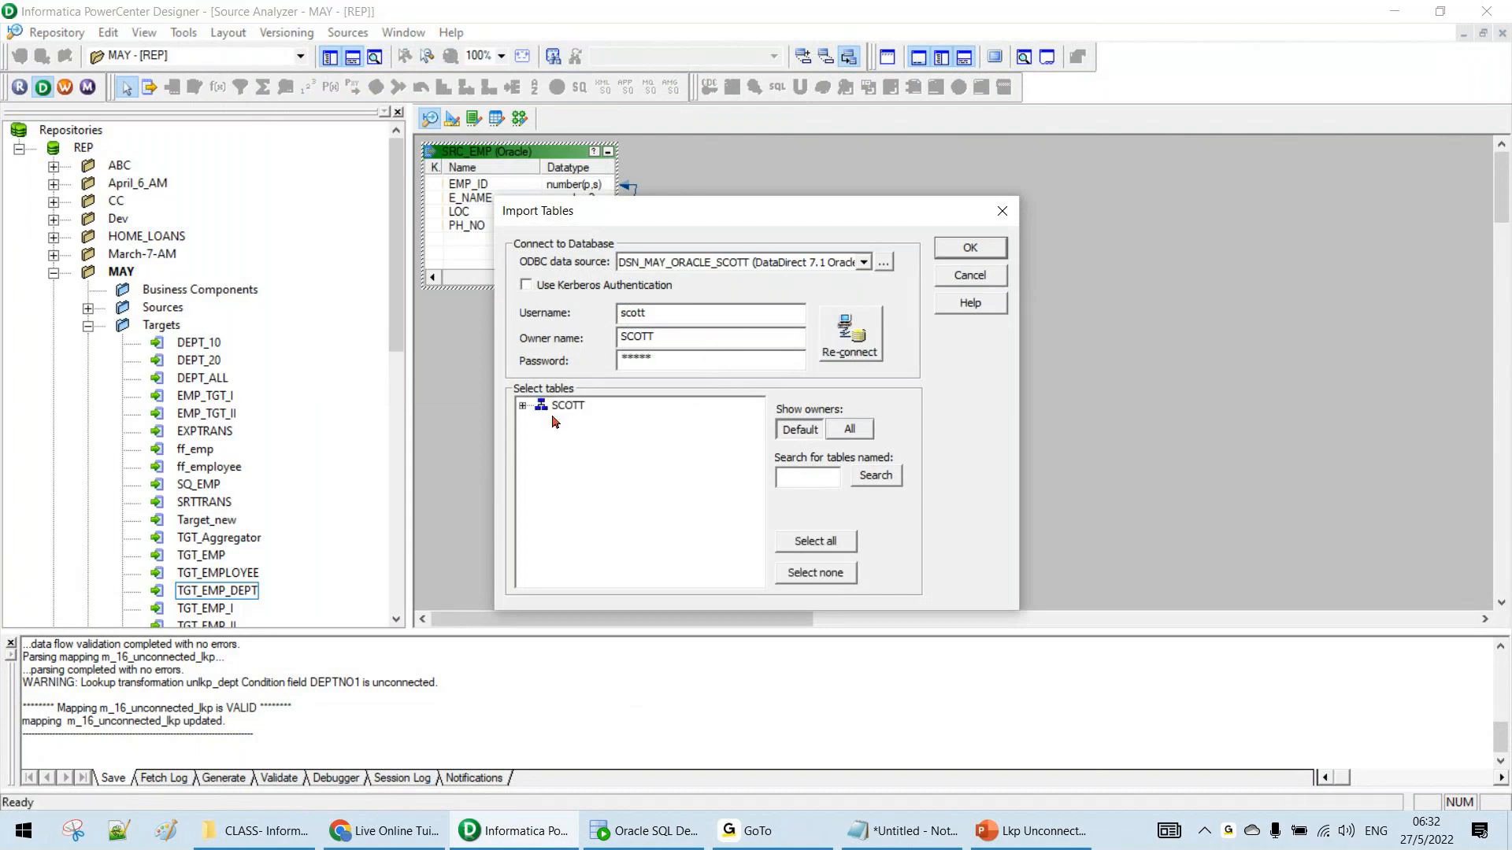
Search the tables for "un" and import STUDENT_UN and TGT_UN_STUDENT as sources, replacing the existing definitions
double_click(583, 426)
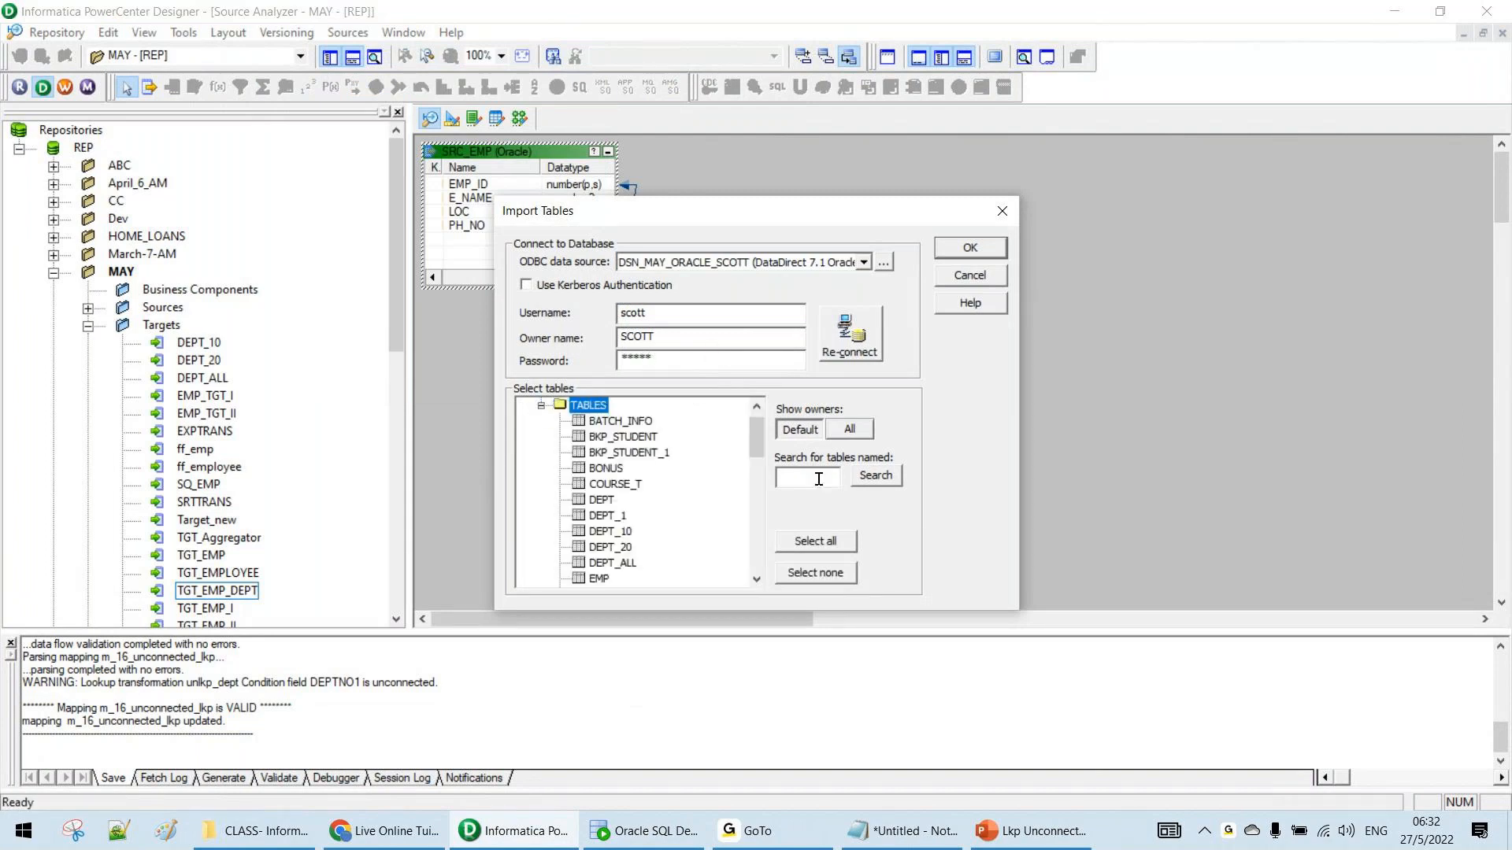
click(817, 479)
text(un)
click(877, 476)
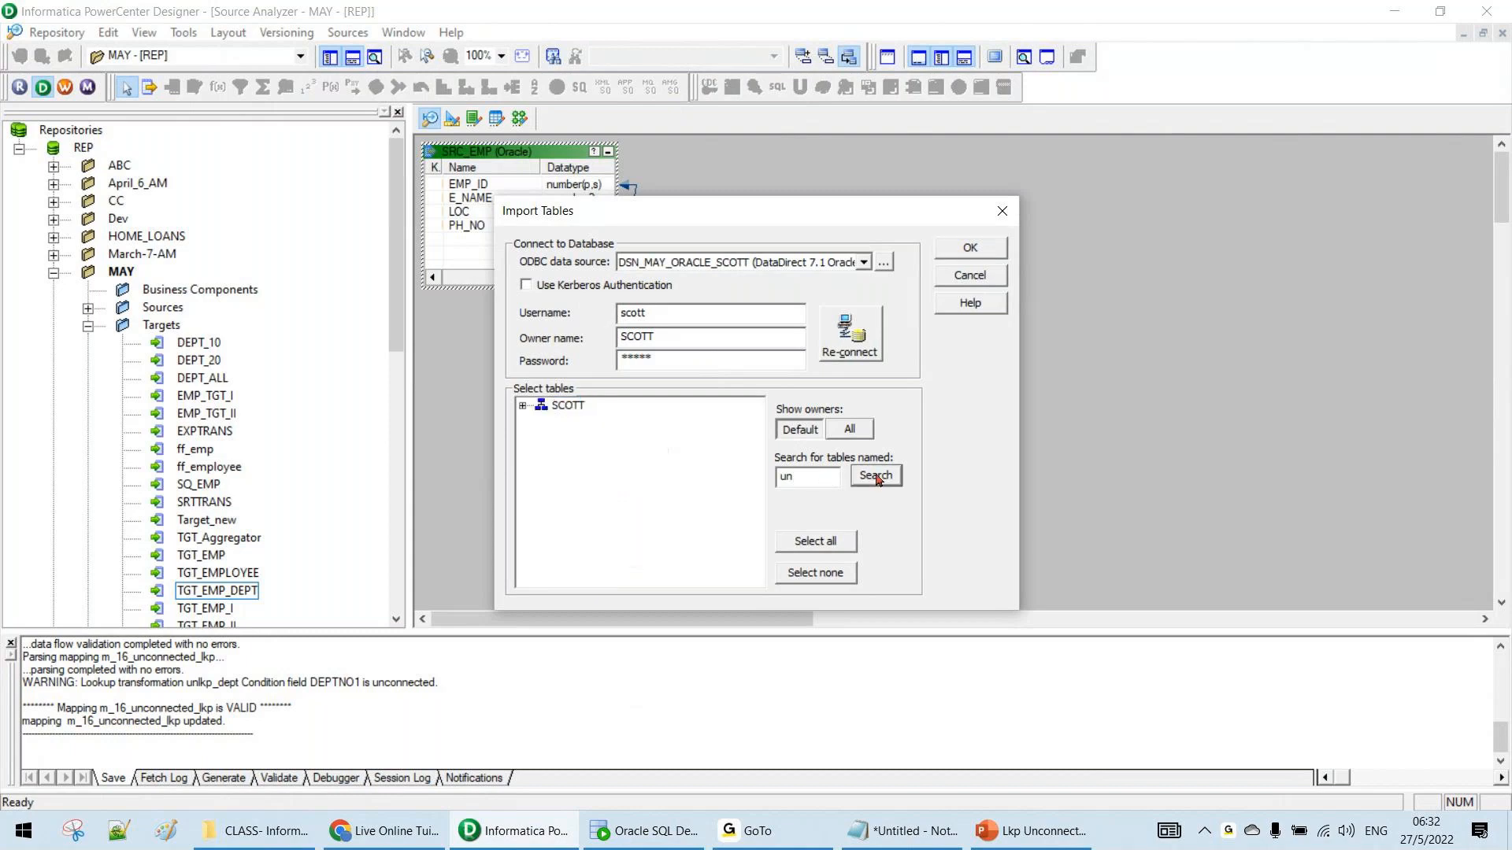
click(541, 422)
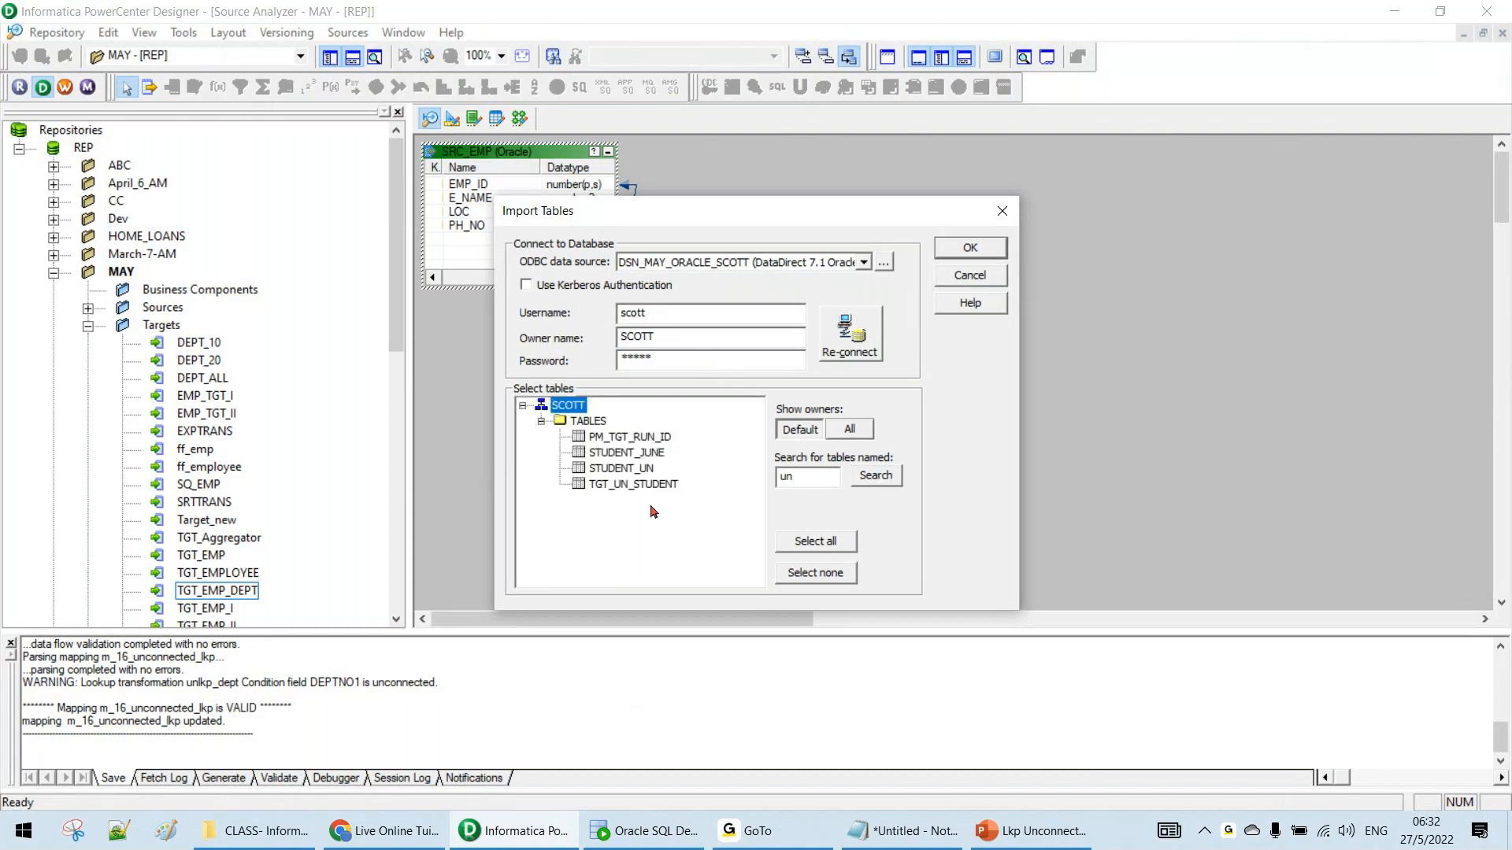
click(630, 469)
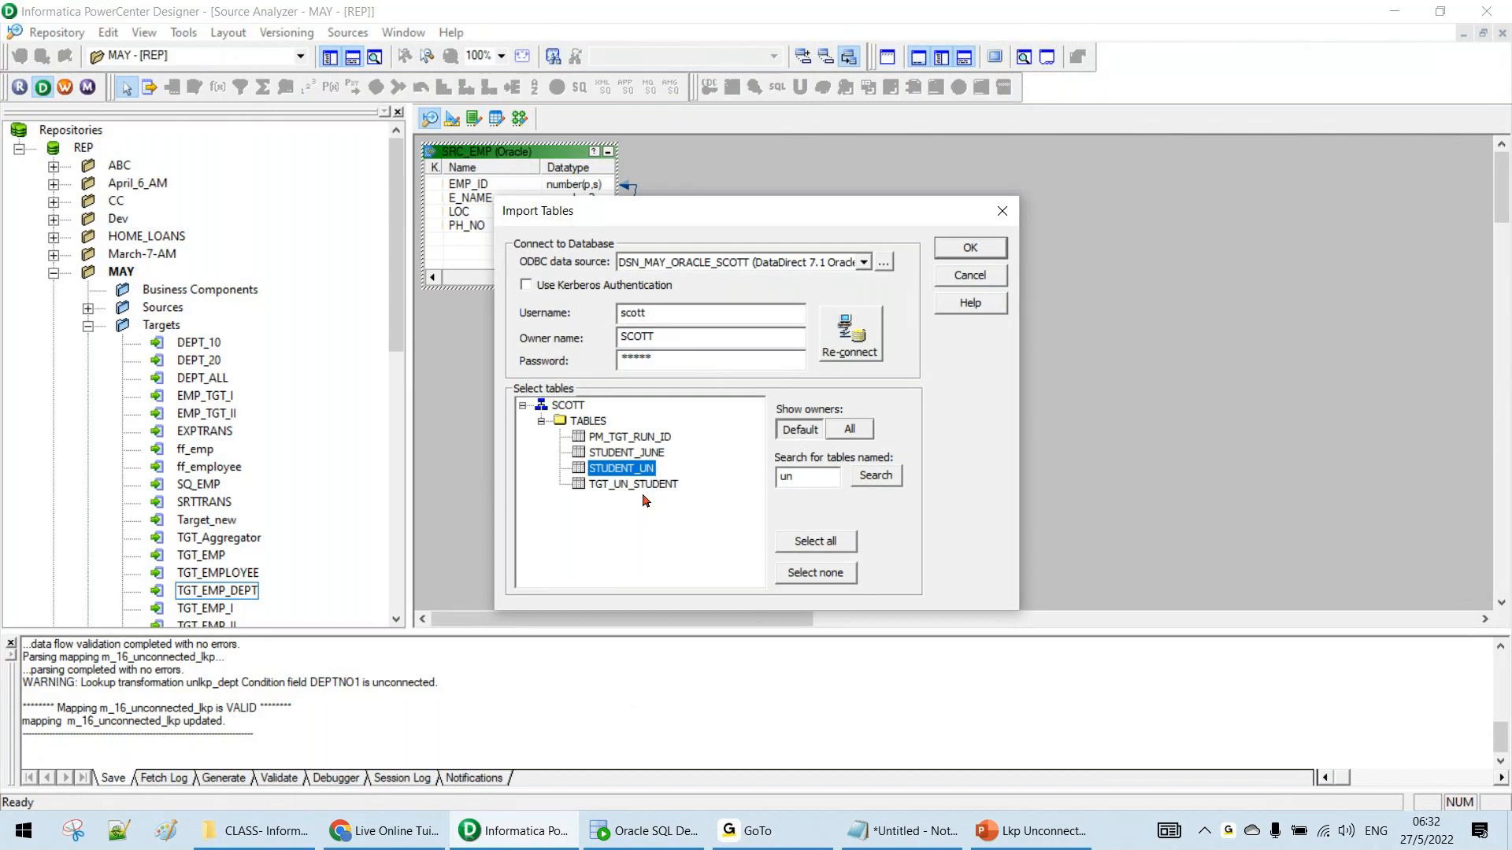
ctrl+click(643, 485)
click(962, 249)
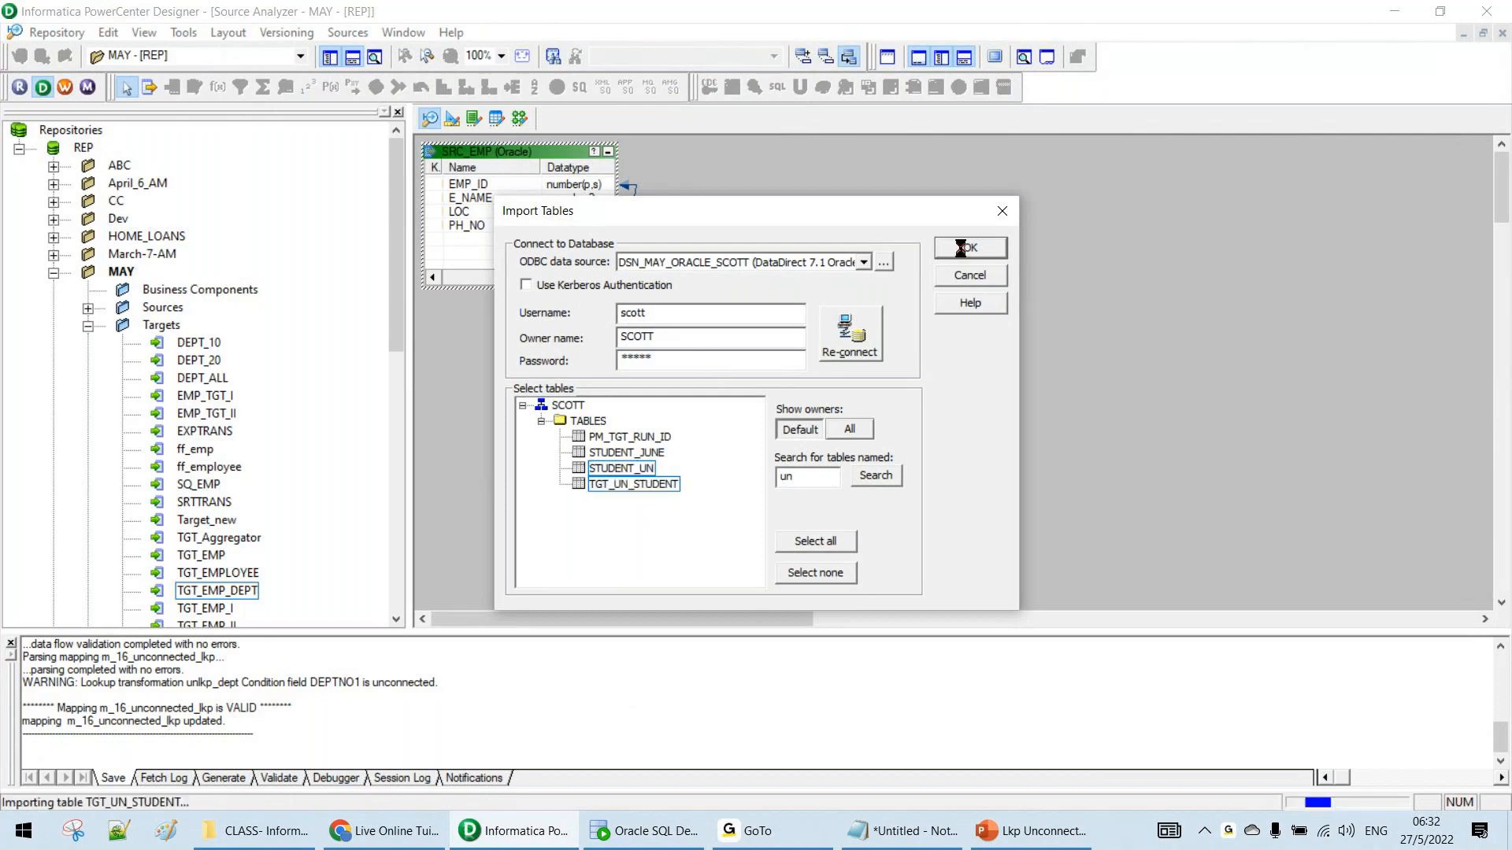
click(919, 388)
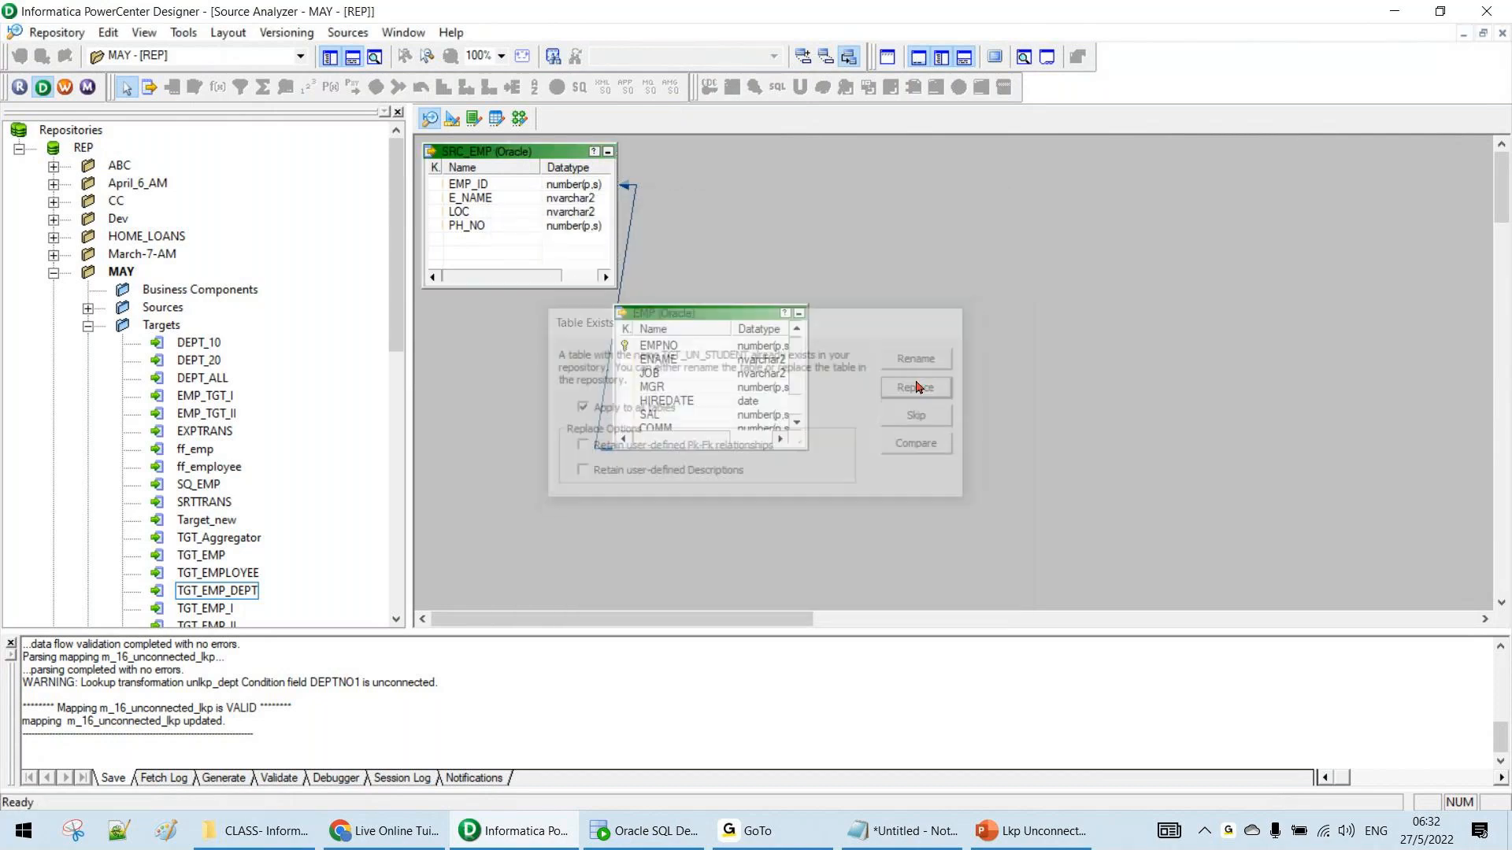
Add the STUDENT_UN source from DSN_MAY_ORACLE_SCOTT to the empty Mapping Designer workspace of m_16_unconnected_lkp
click(519, 118)
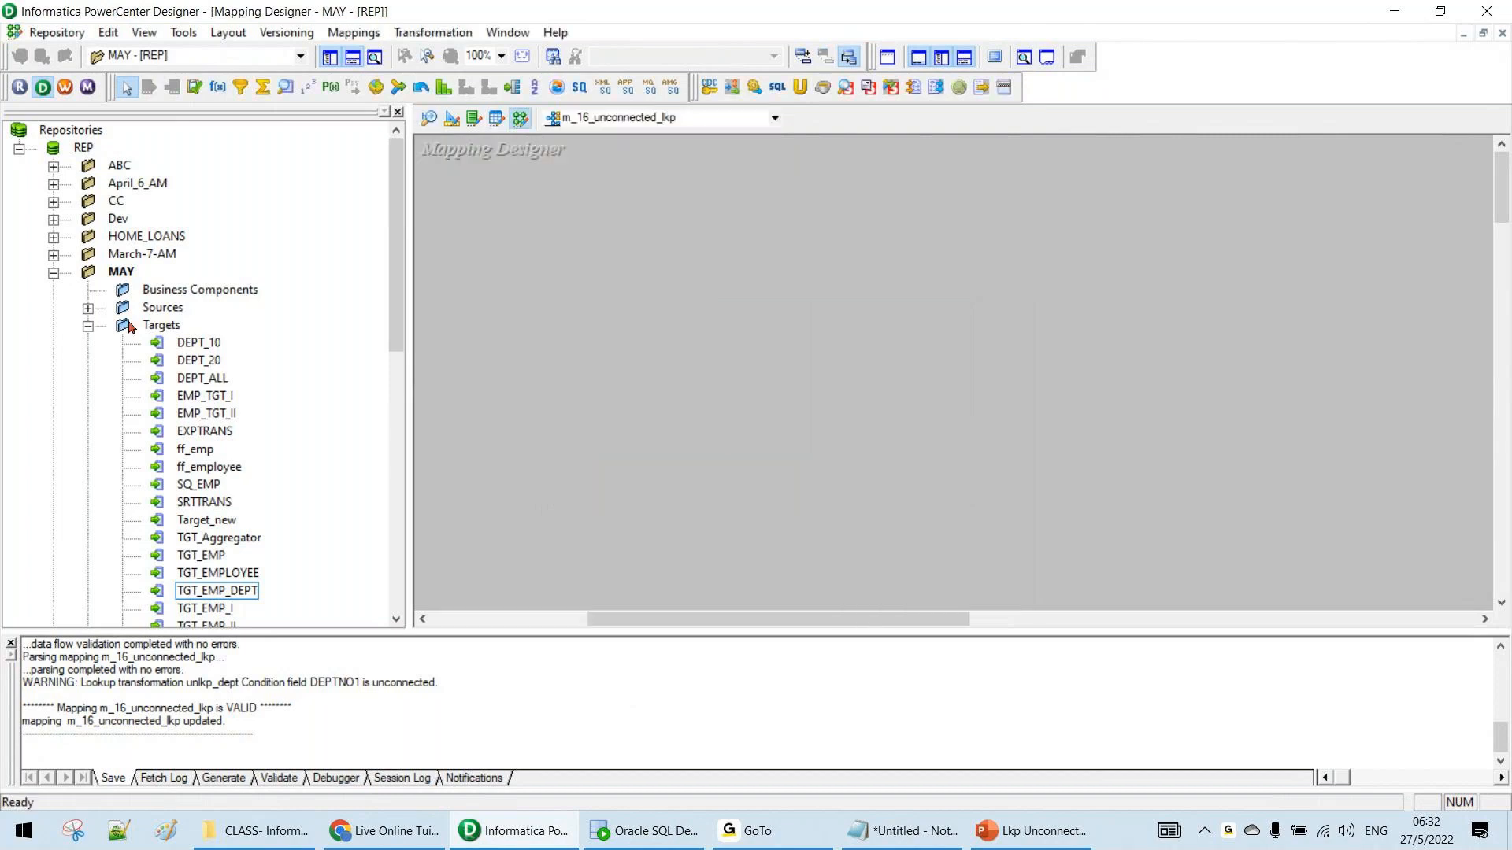
click(88, 309)
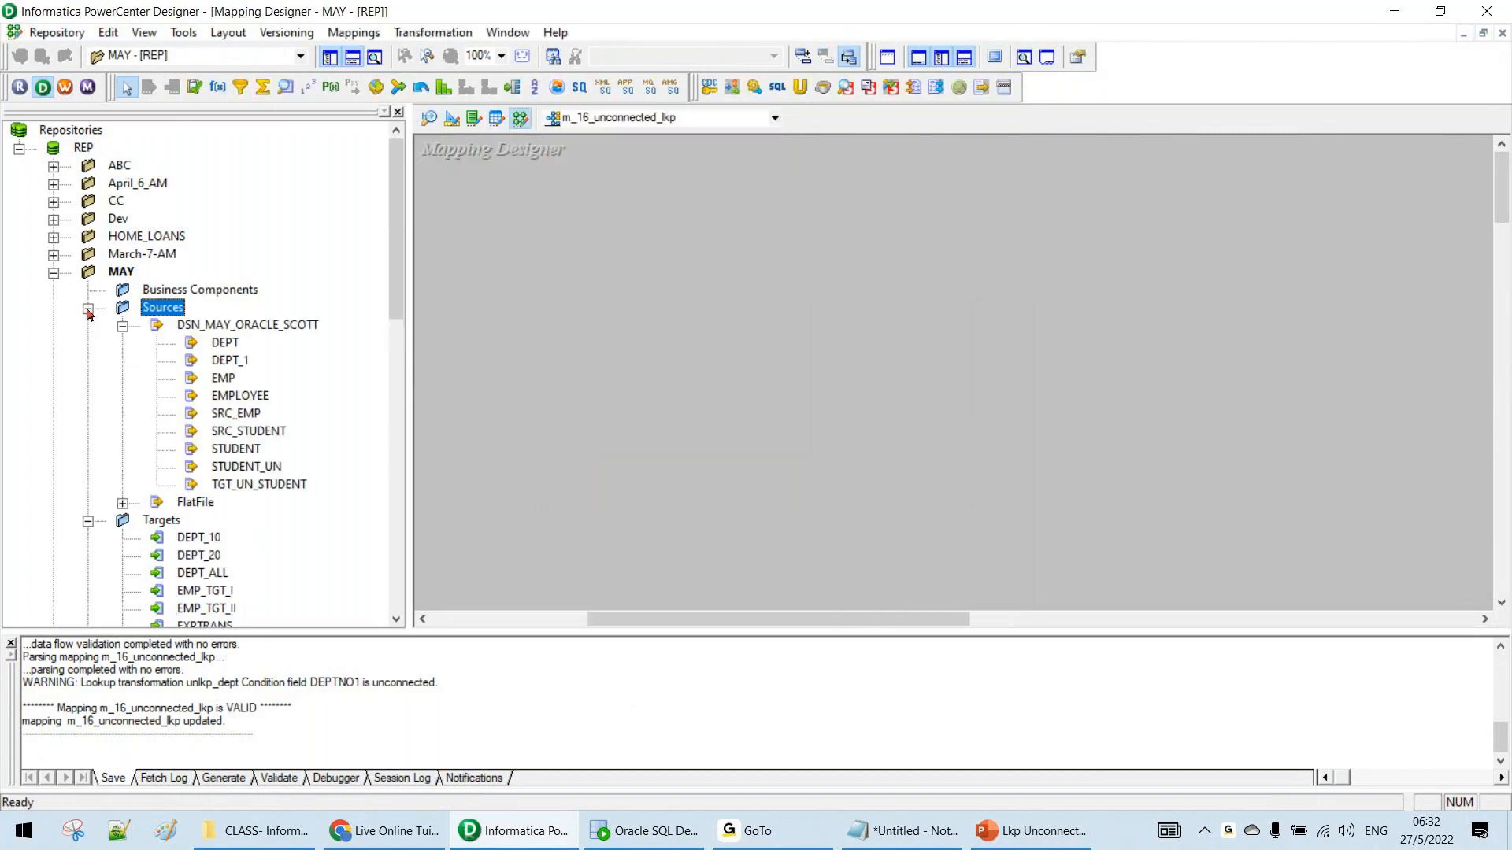
click(248, 470)
drag(288, 476, 577, 365)
drag(904, 340, 904, 340)
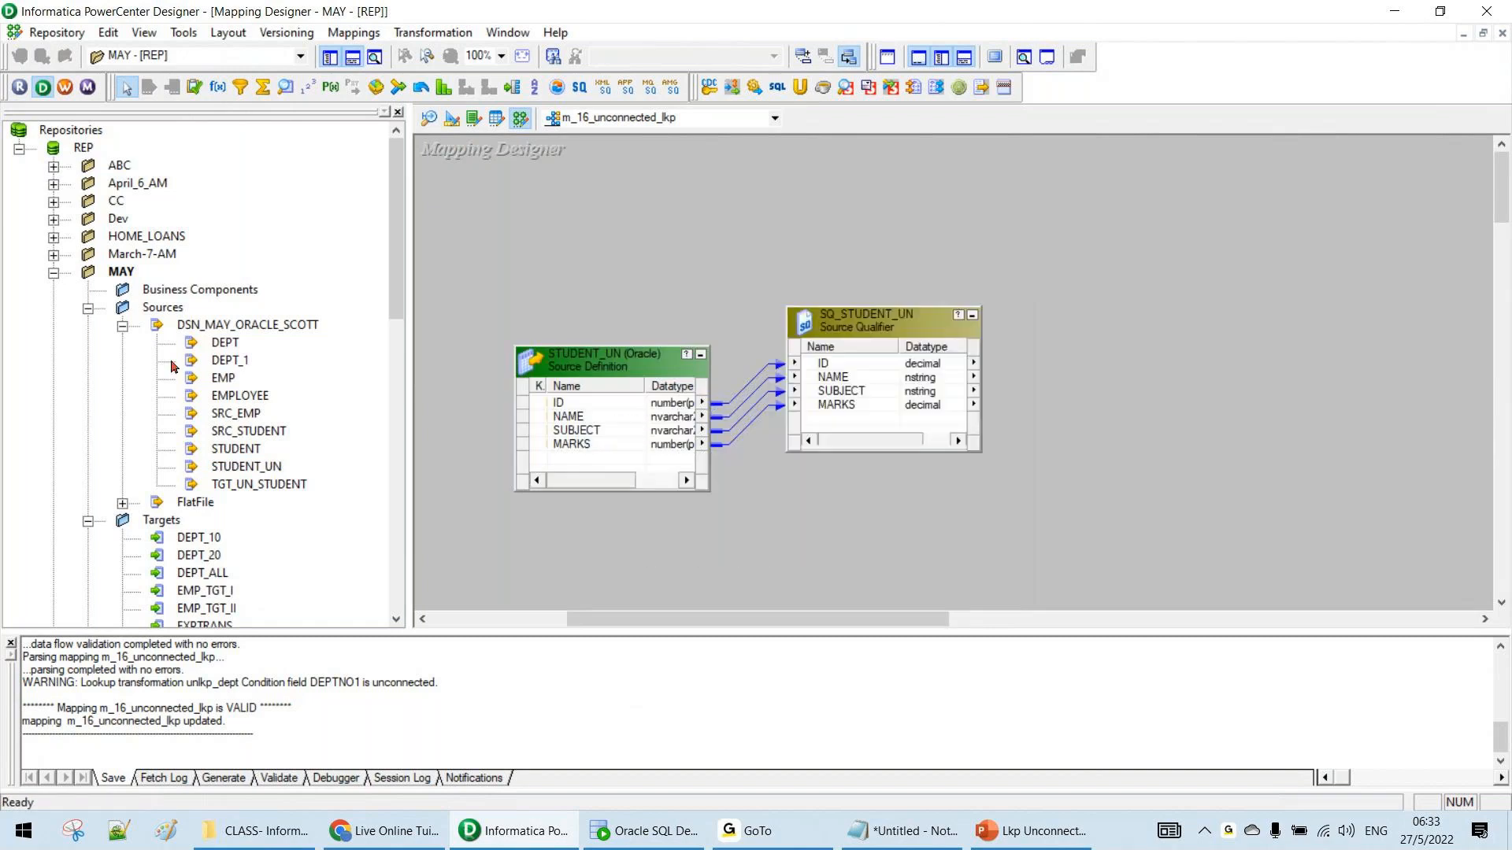
Open the Target Designer workspace
click(452, 118)
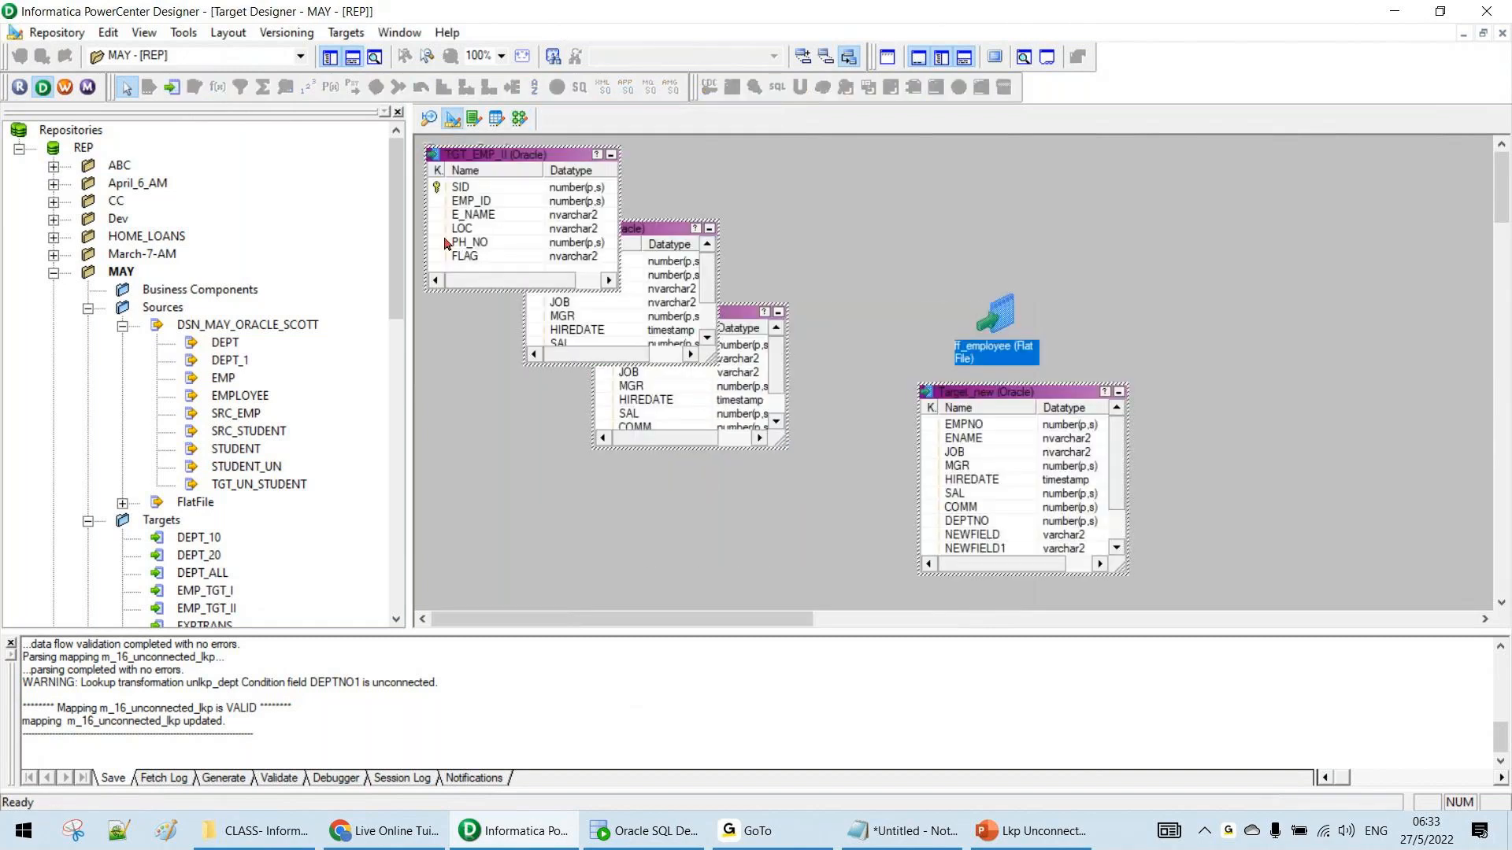
Create a target definition from the TGT_UN_STUDENT source, replacing the existing table, and return to the Mapping Designer
drag(258, 485, 520, 484)
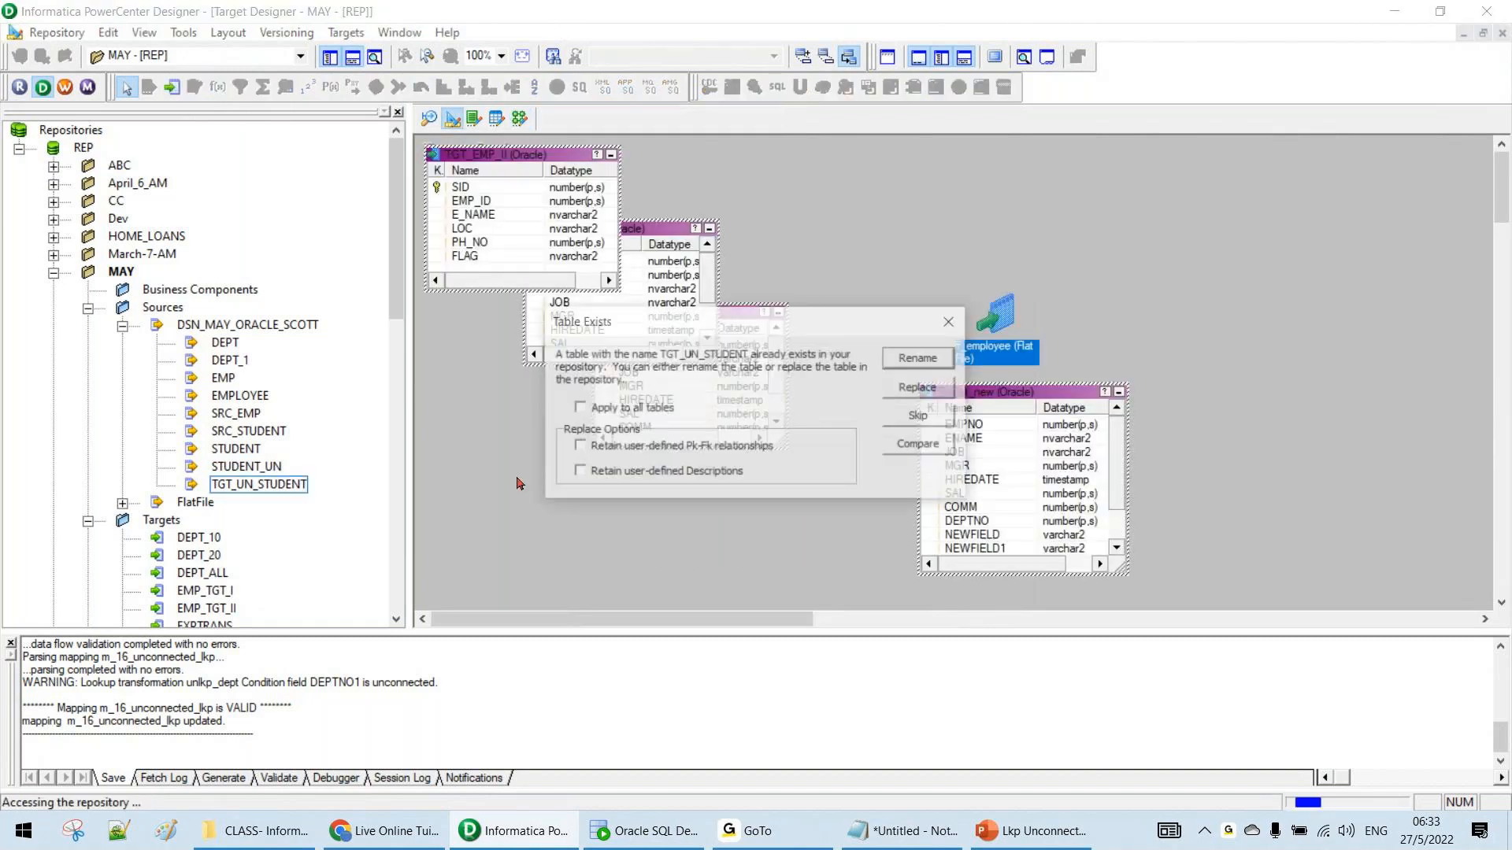
click(921, 388)
click(520, 118)
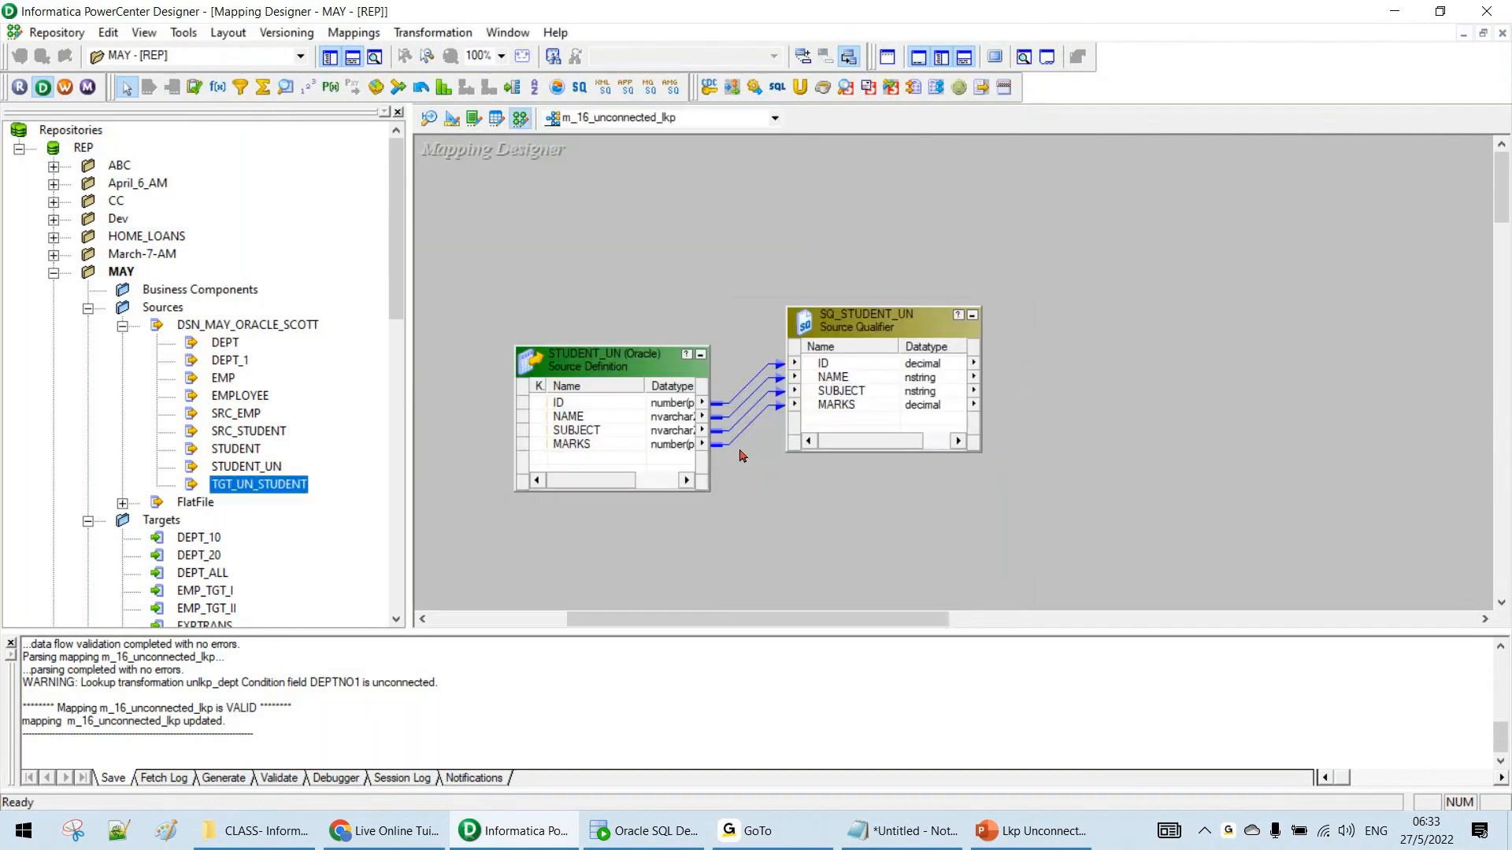
drag(1114, 386, 1116, 385)
drag(1177, 337, 1292, 543)
key(Delete)
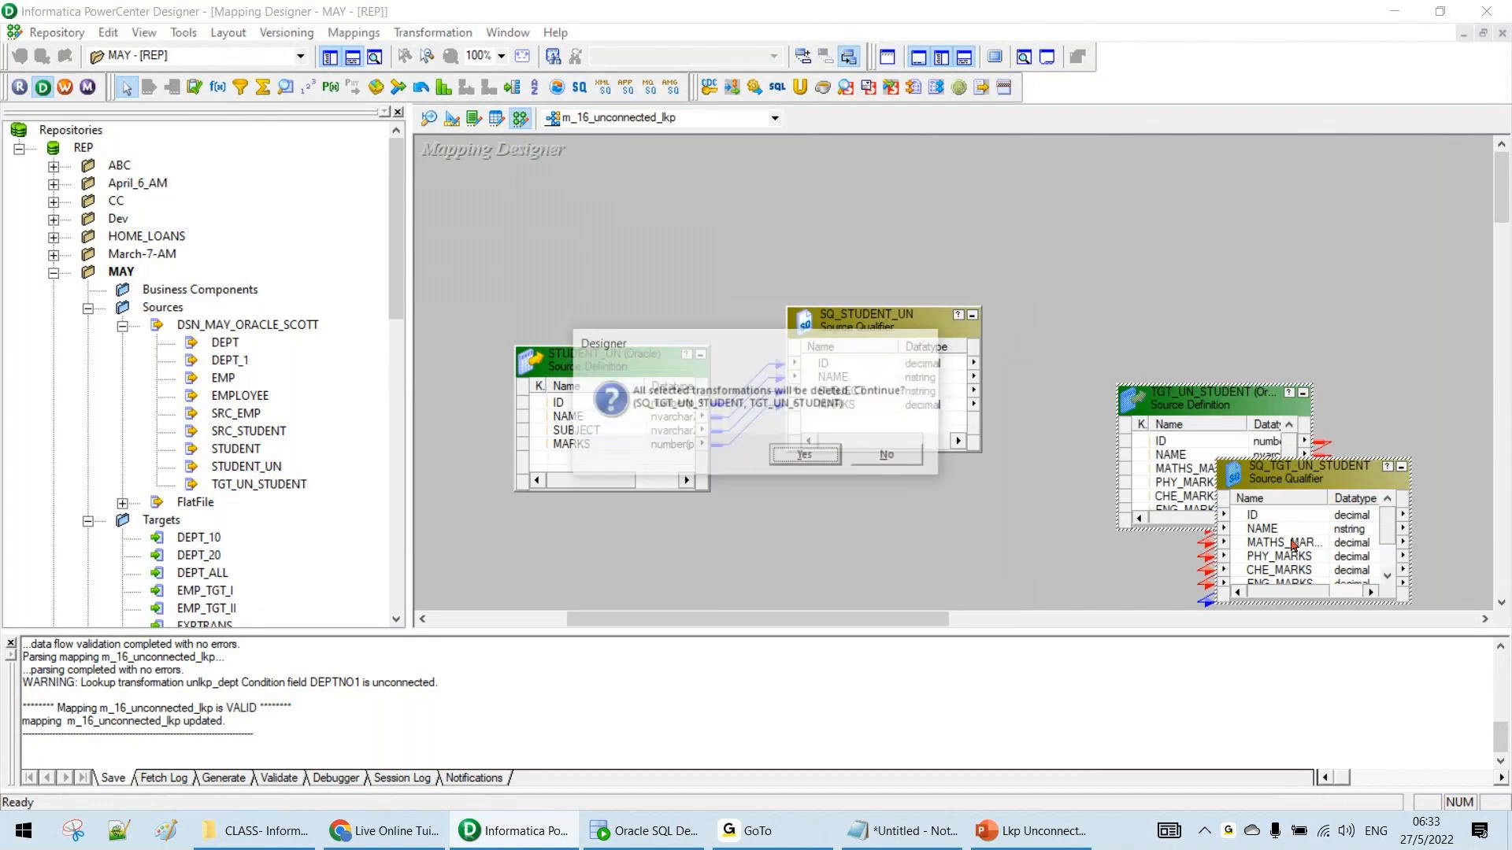
key(Return)
Add the TGT_UN_STUDENT target definition to the m_16_unconnected_lkp mapping
click(203, 539)
scroll(244, 538, down, 15)
scroll(252, 523, up, 15)
drag(398, 297, 399, 426)
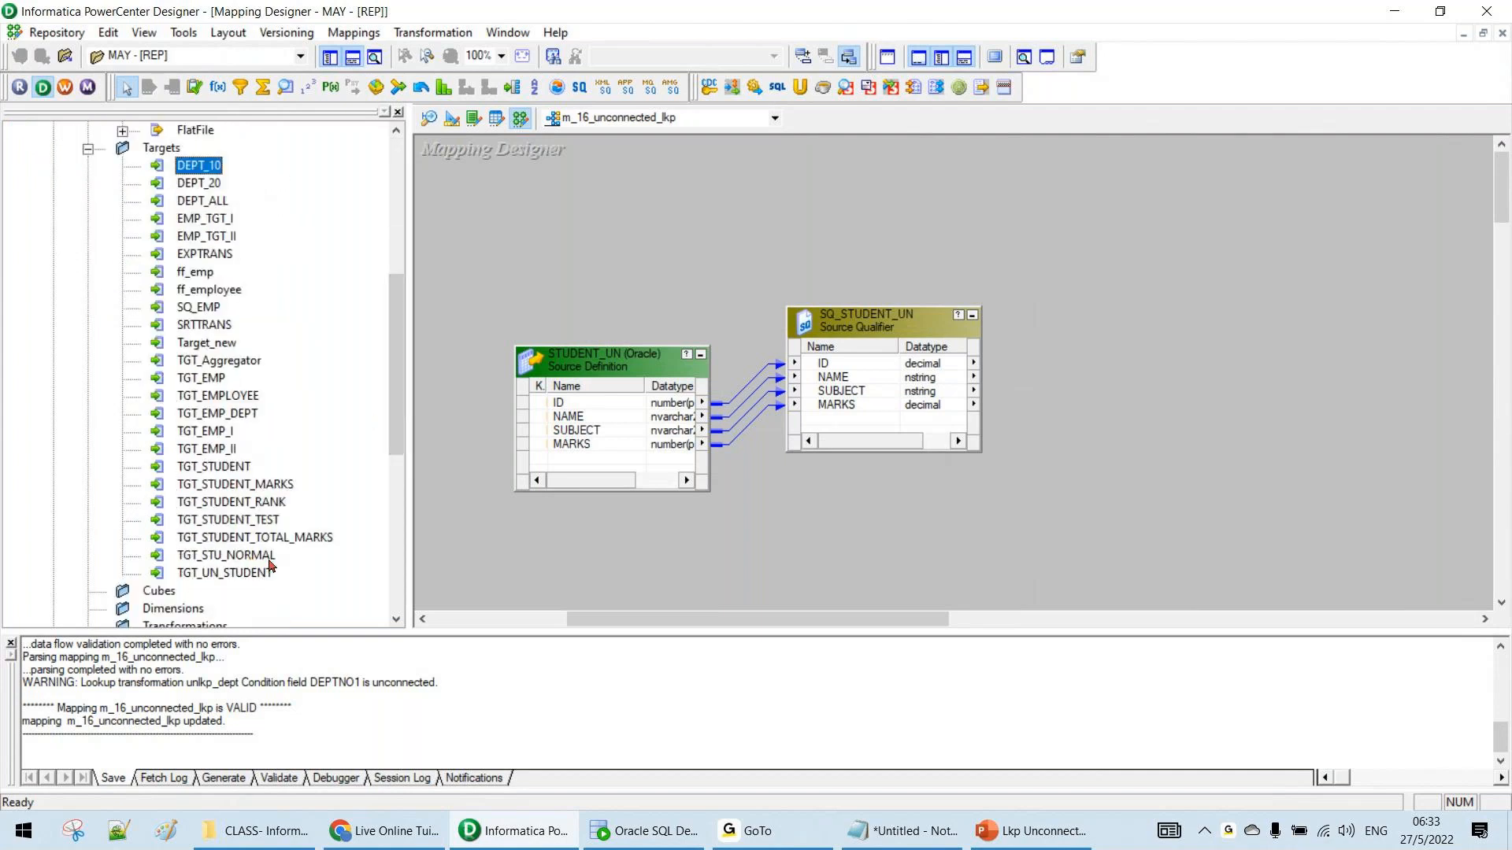
drag(236, 573, 1134, 378)
Hide the Navigator and Output windows, and rearrange the target definition and source qualifier to leave room between them
click(329, 57)
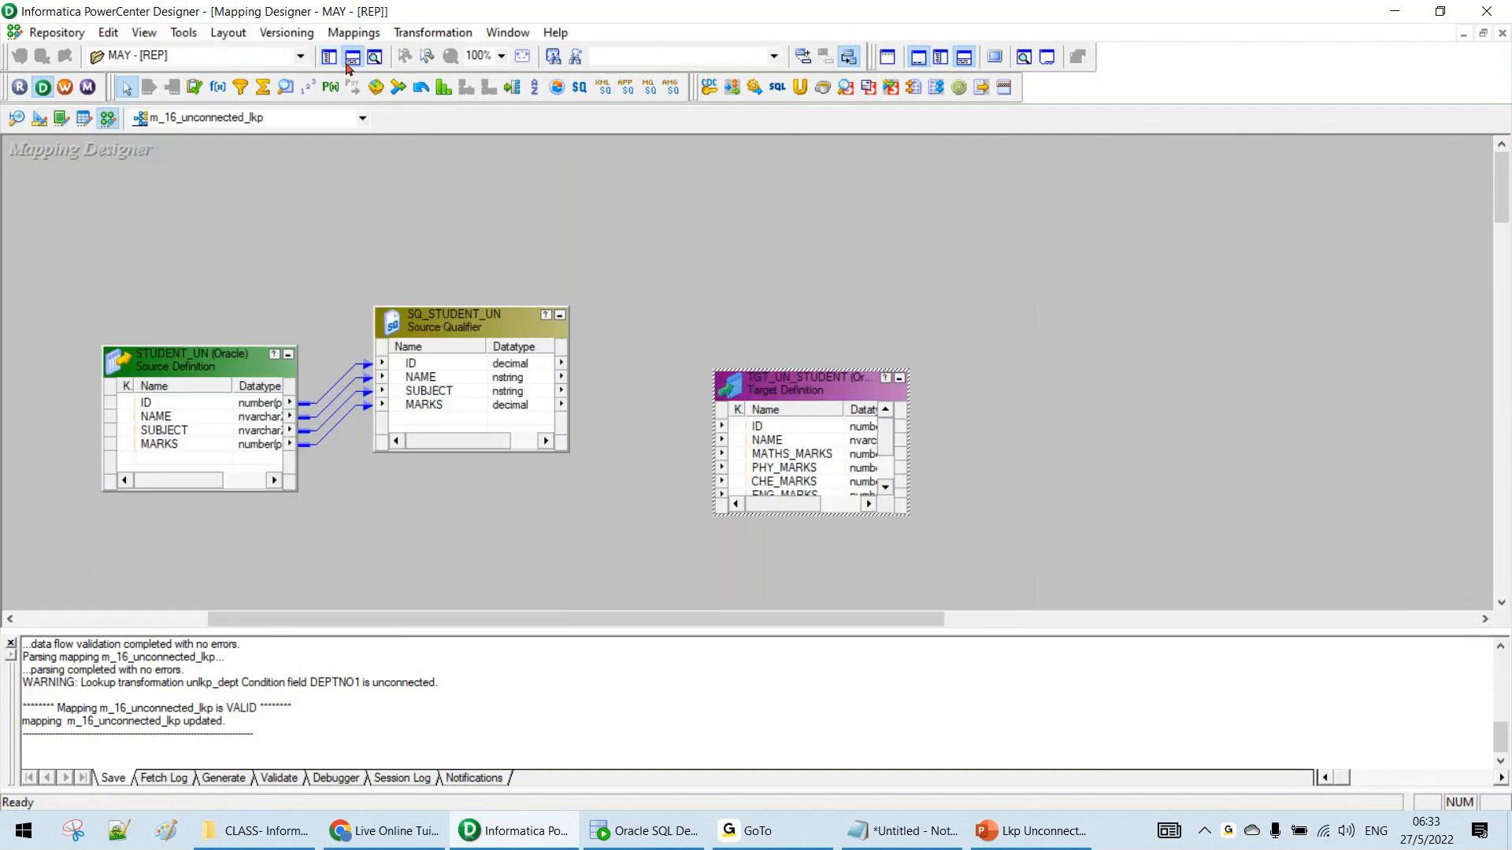
click(352, 57)
drag(843, 390, 1282, 306)
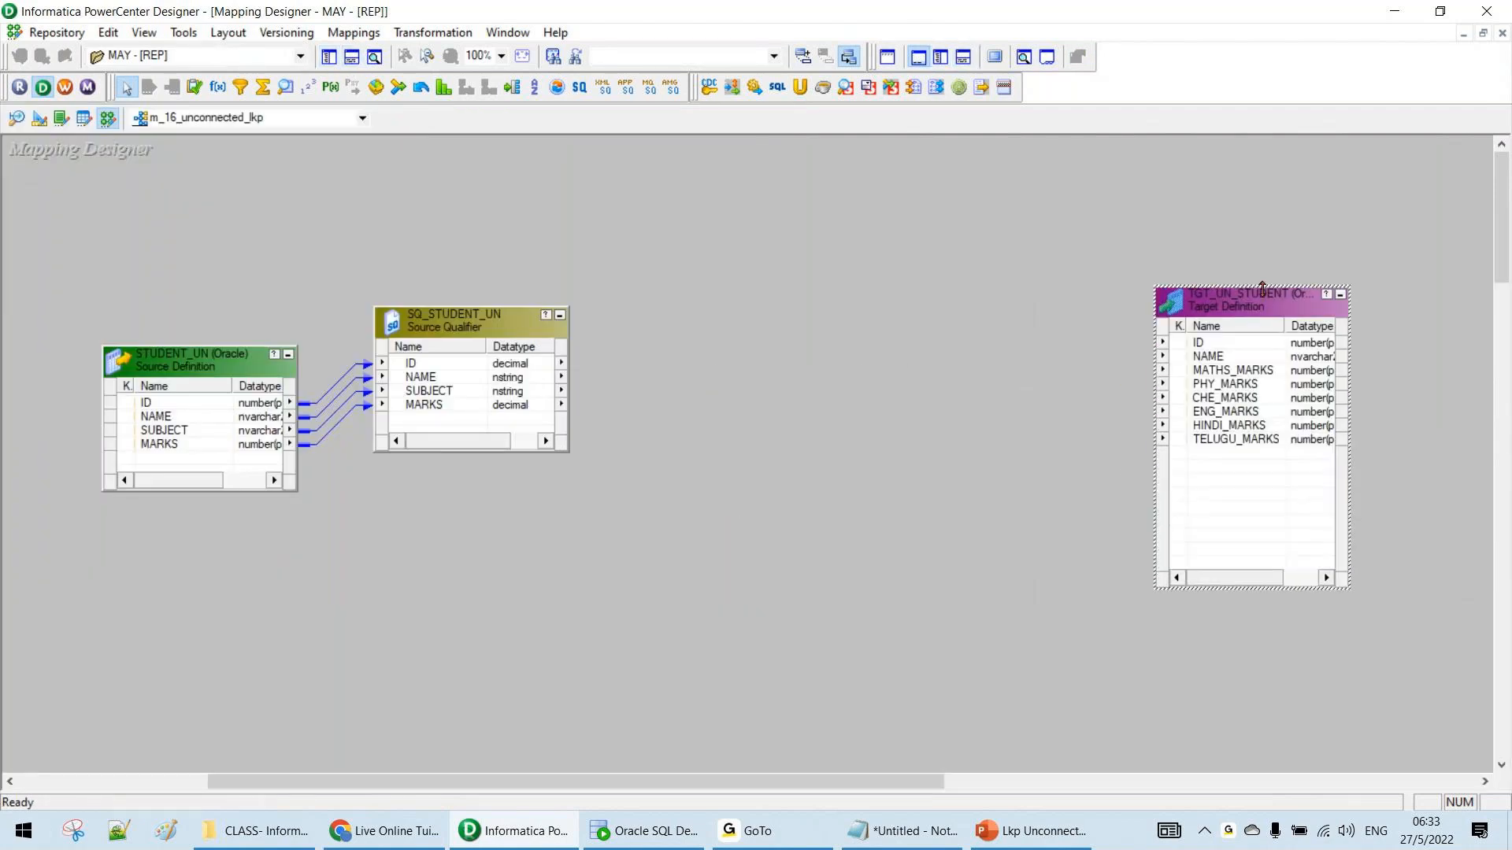
drag(459, 333, 478, 368)
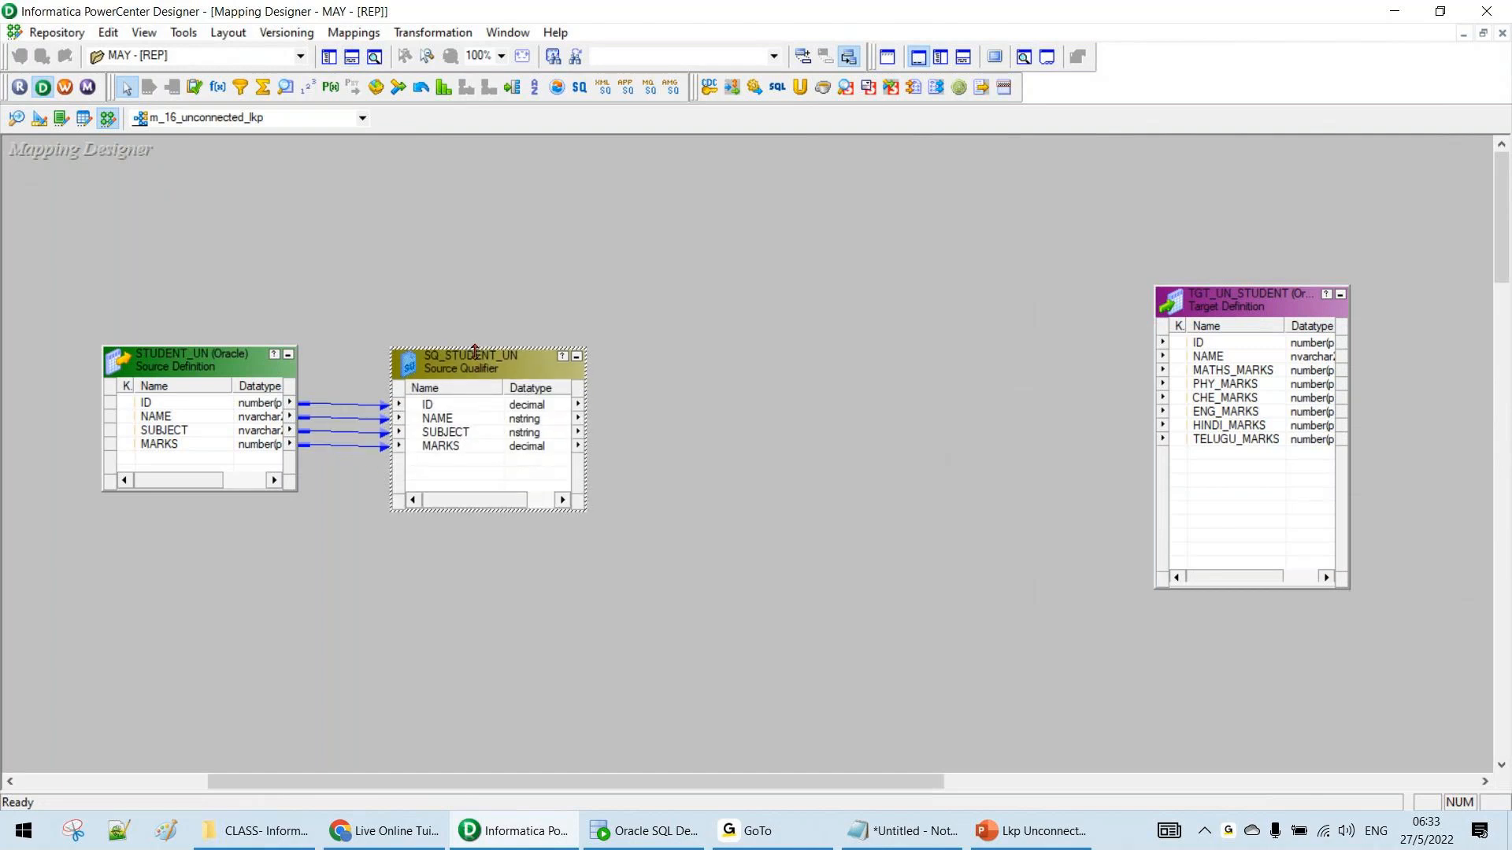
Add an Expression transformation after the source qualifier and link the ID and NAME ports into it
click(217, 86)
click(739, 407)
click(533, 404)
ctrl+click(536, 418)
drag(539, 416, 818, 384)
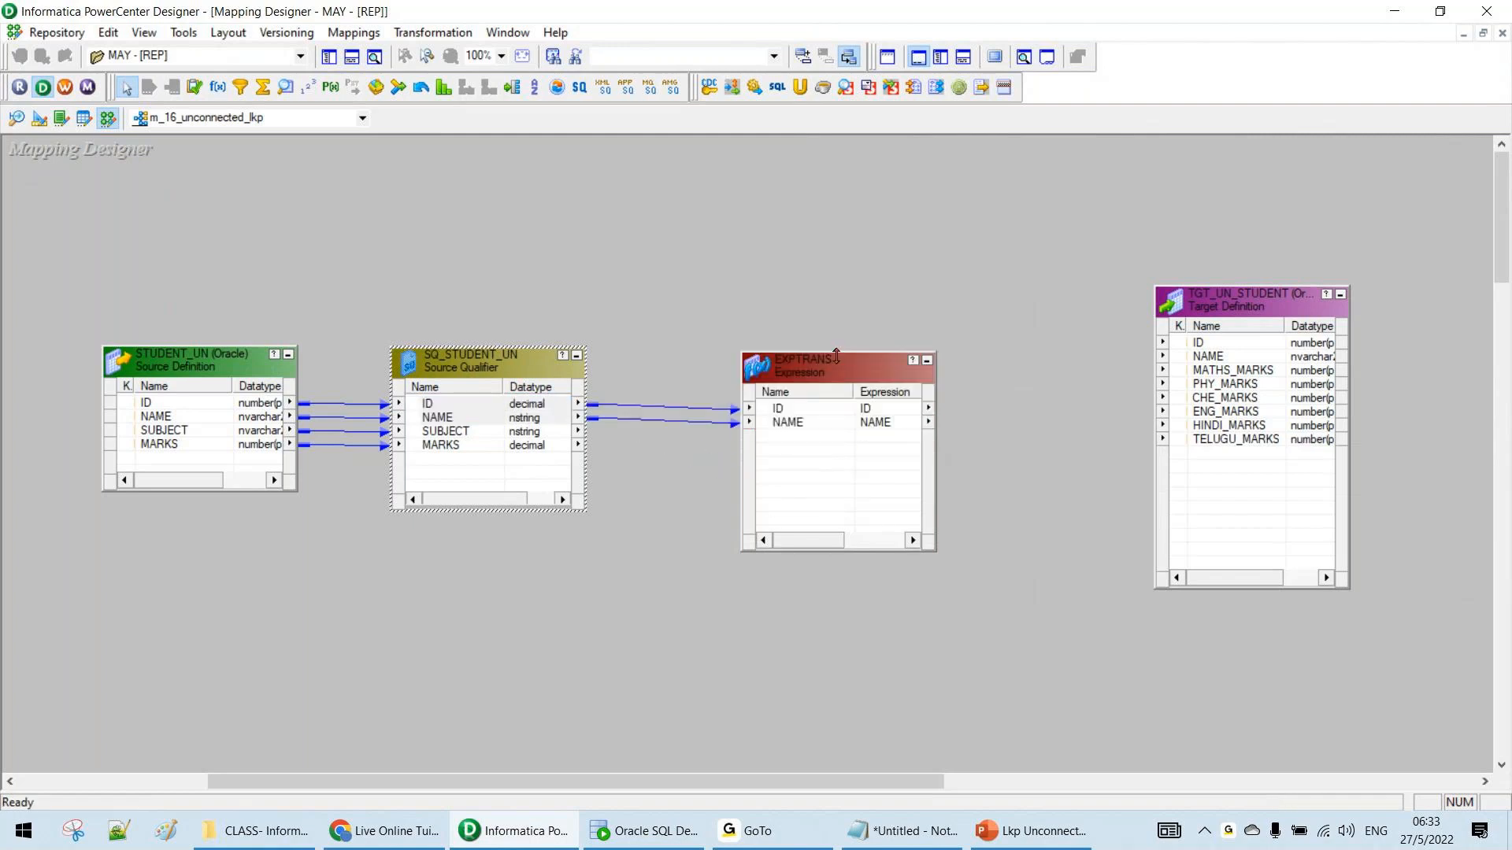
Link ID and NAME from the Expression to the TGT_UN_STUDENT target, and nudge the target definition down
click(873, 412)
drag(923, 414, 1212, 362)
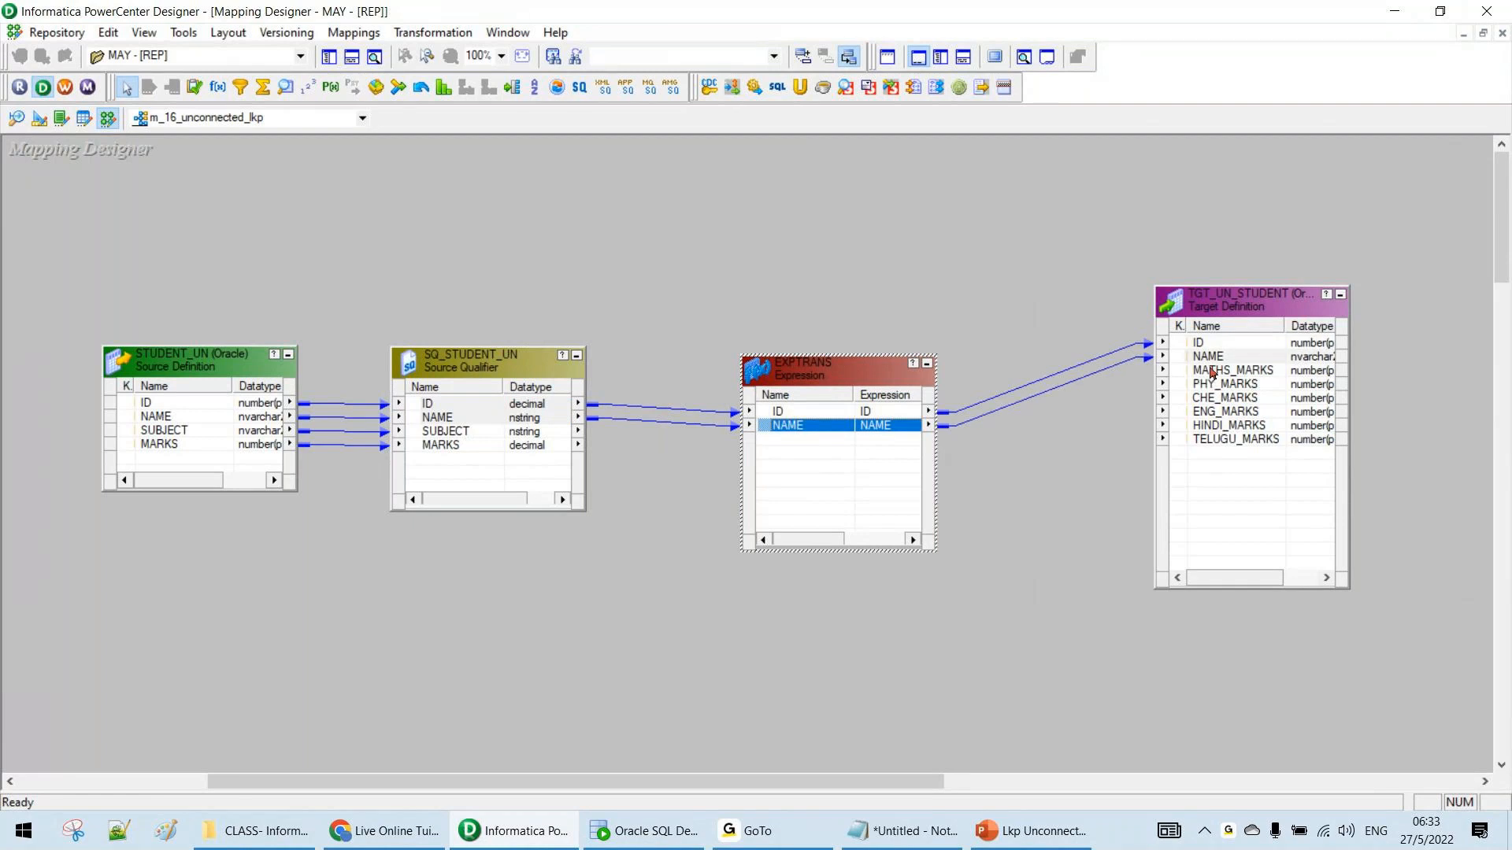
drag(1242, 310, 1250, 325)
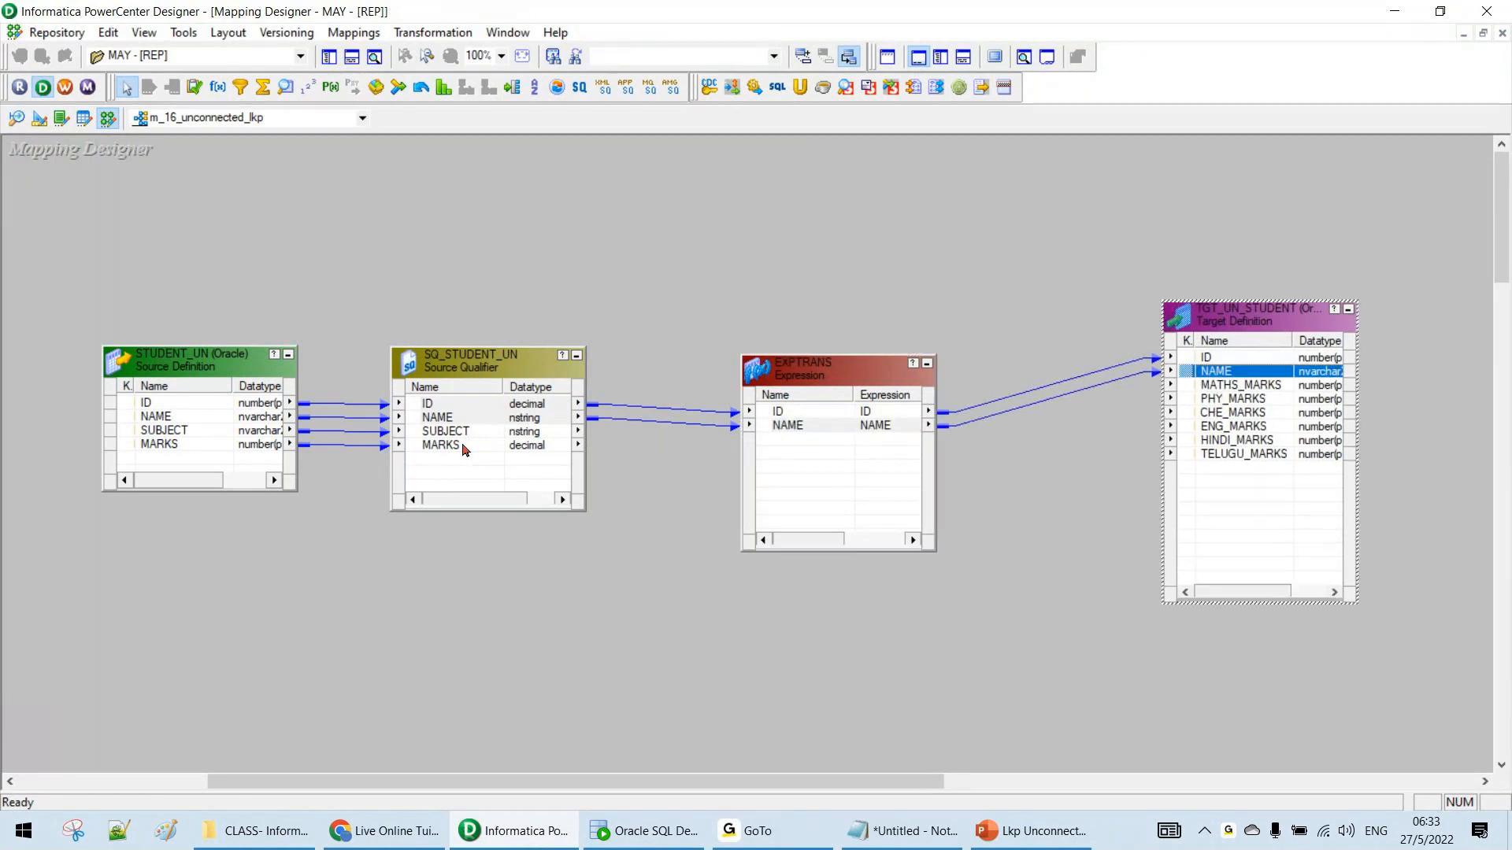
Switch to Oracle SQL Developer and examine the subject and marks rows in the STUDENT_UN query result
click(621, 827)
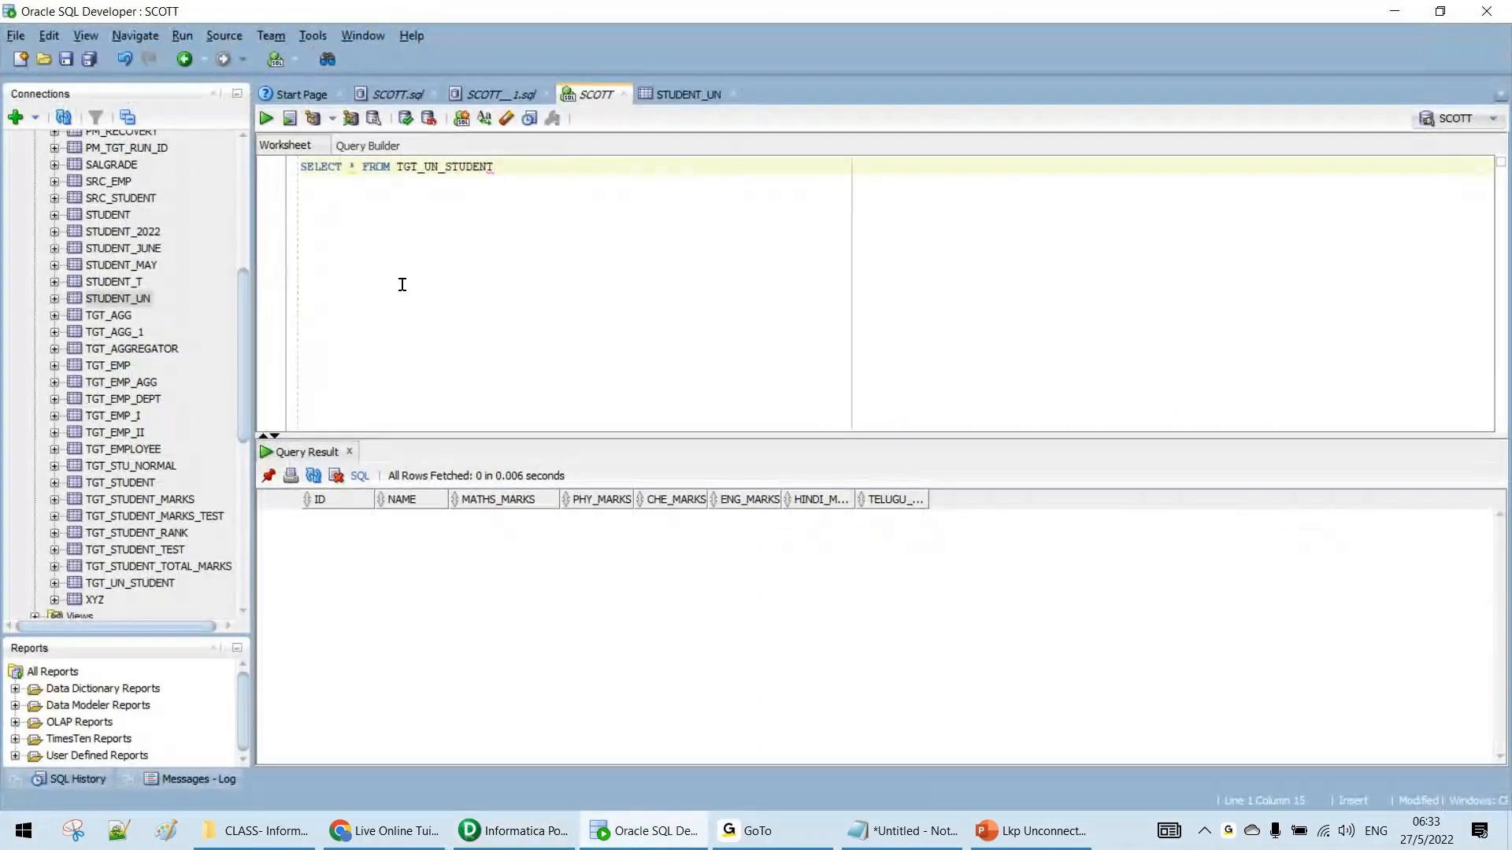
click(508, 96)
click(405, 589)
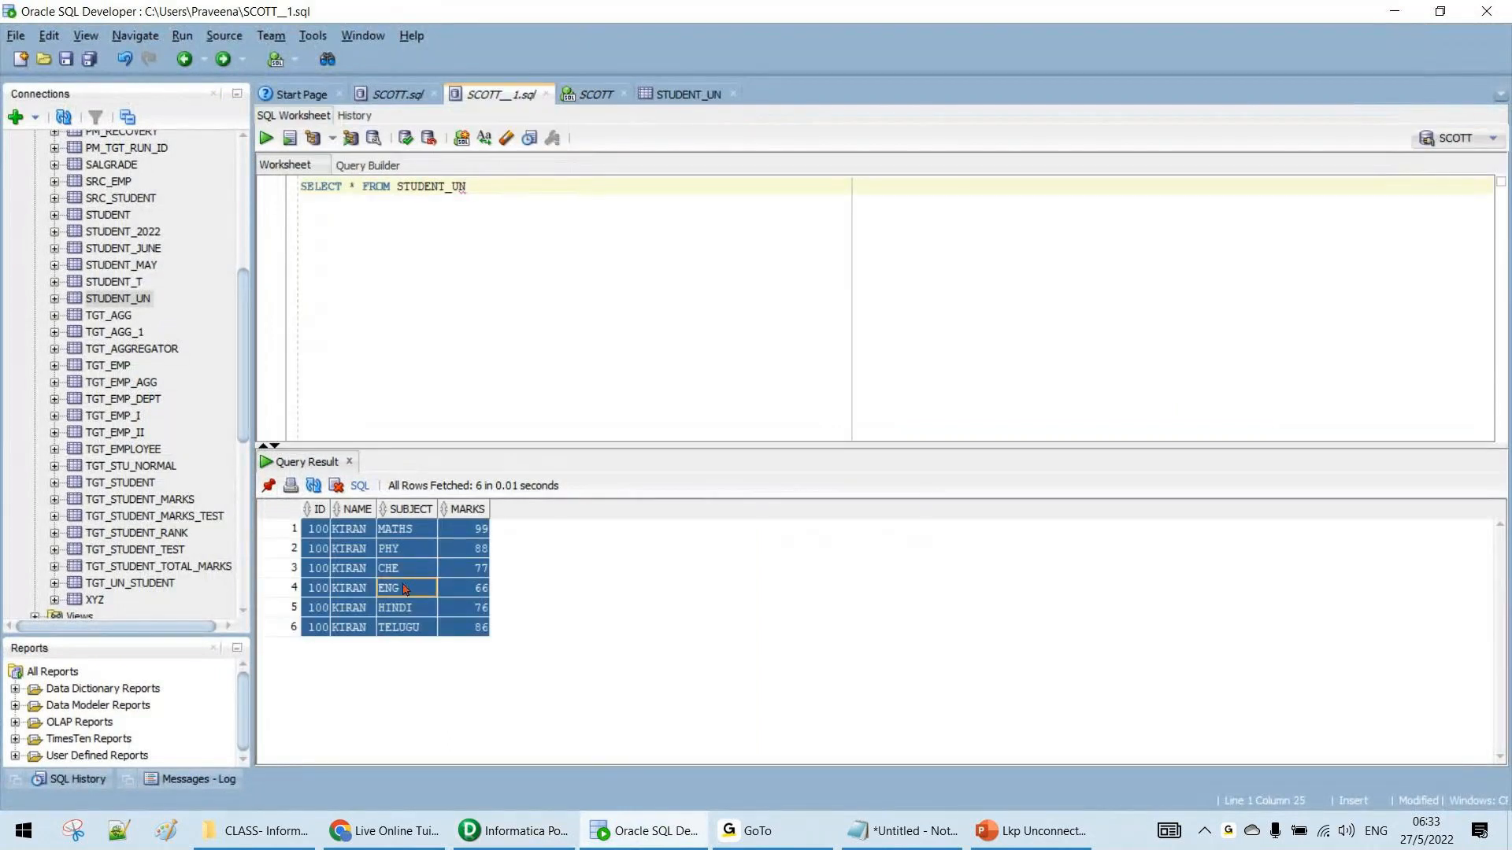
click(629, 836)
Switch to the Notepad sample data and shrink and reposition its window so the mapping stays in view
click(954, 837)
drag(583, 453, 155, 363)
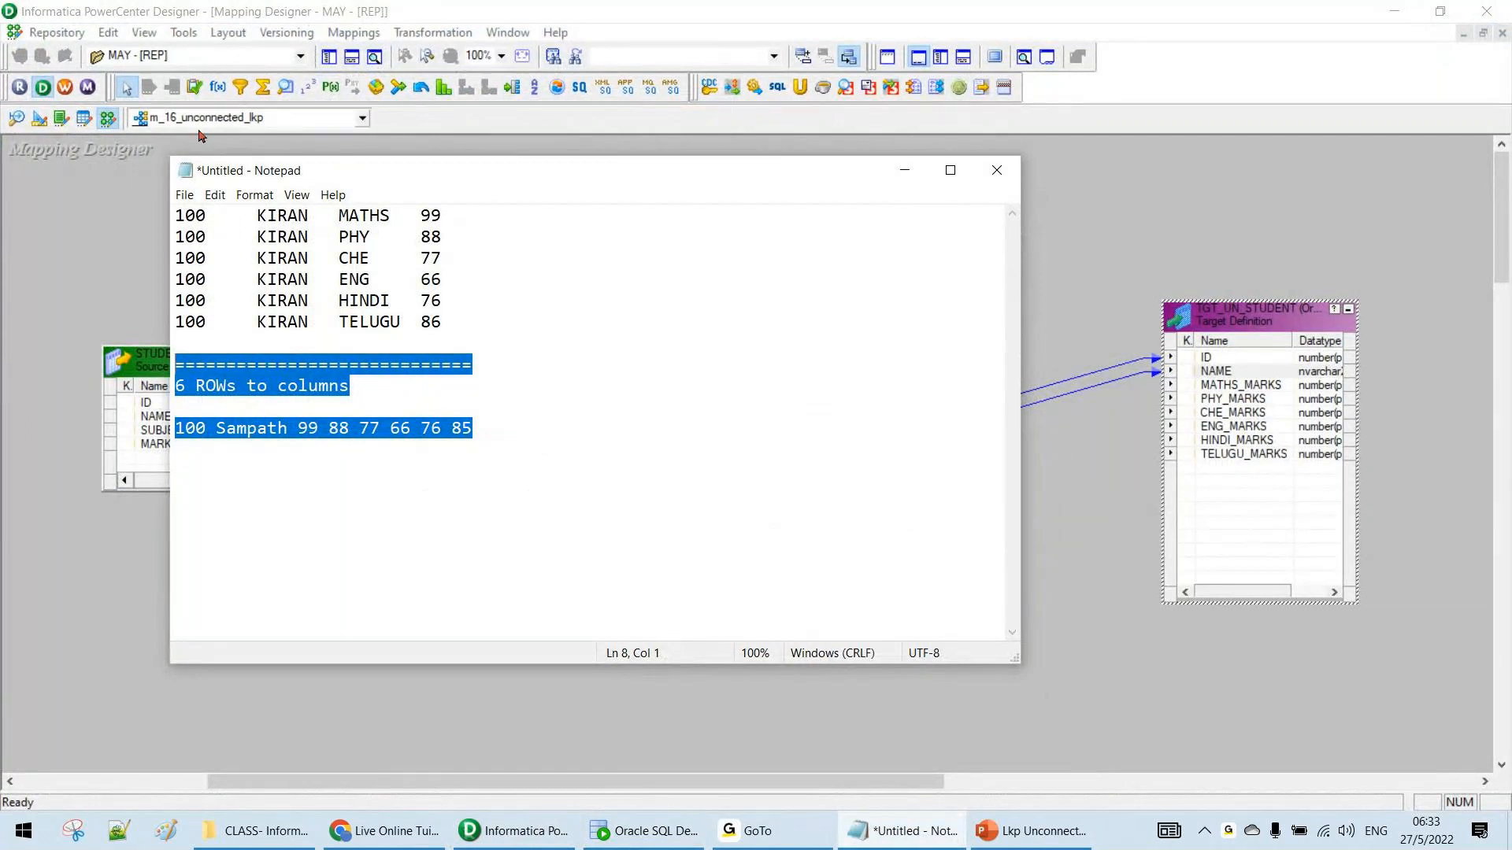
drag(170, 156, 221, 166)
drag(382, 182, 554, 303)
drag(738, 324, 285, 492)
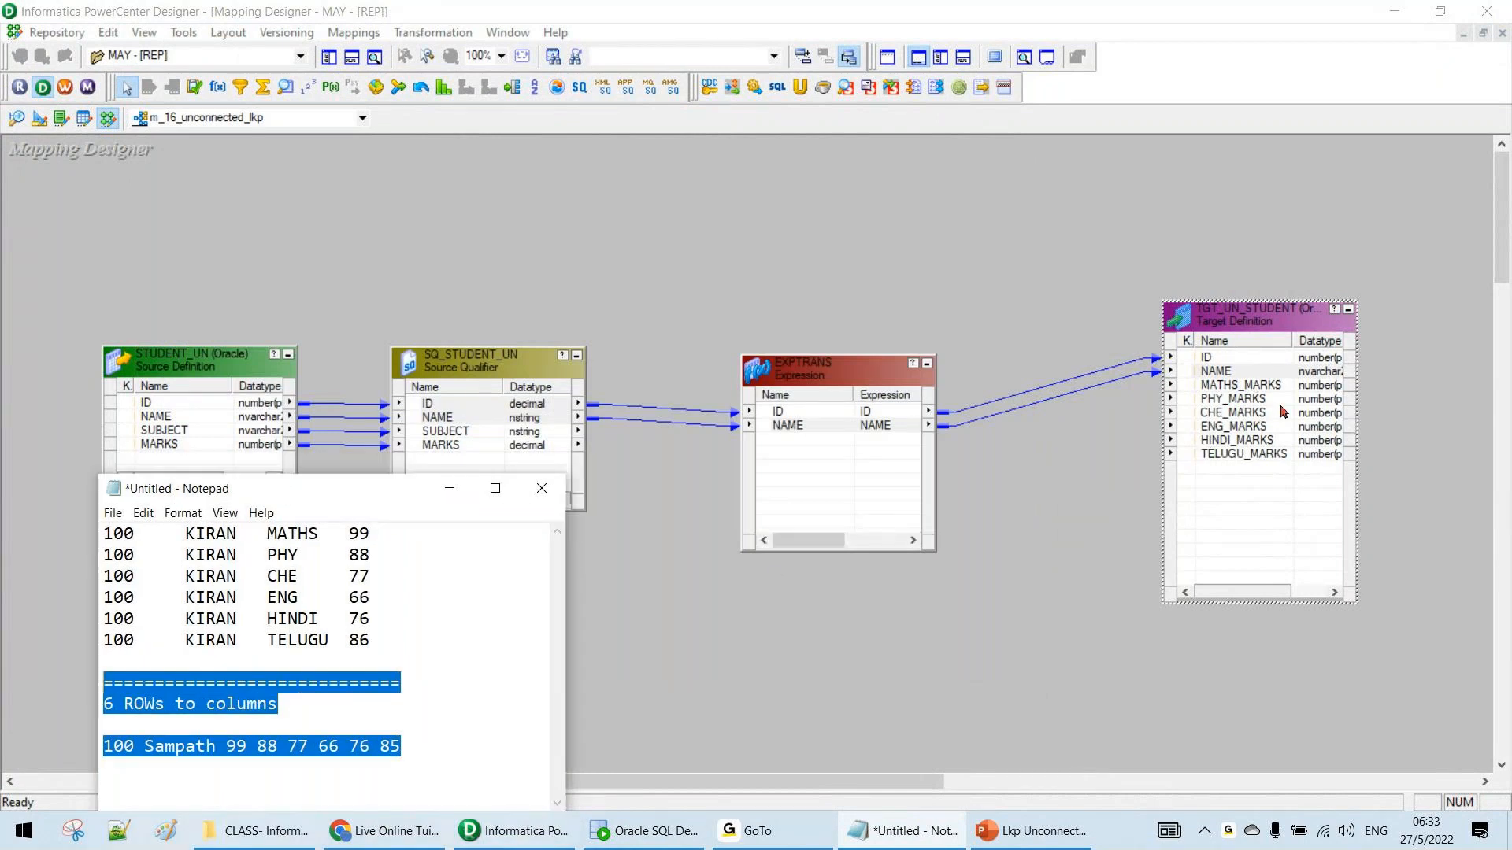
Examine the subject and marks pair of each source row in the Notepad sample data
drag(268, 537, 360, 533)
click(285, 557)
drag(265, 558, 410, 559)
drag(267, 576, 385, 599)
drag(267, 640, 383, 642)
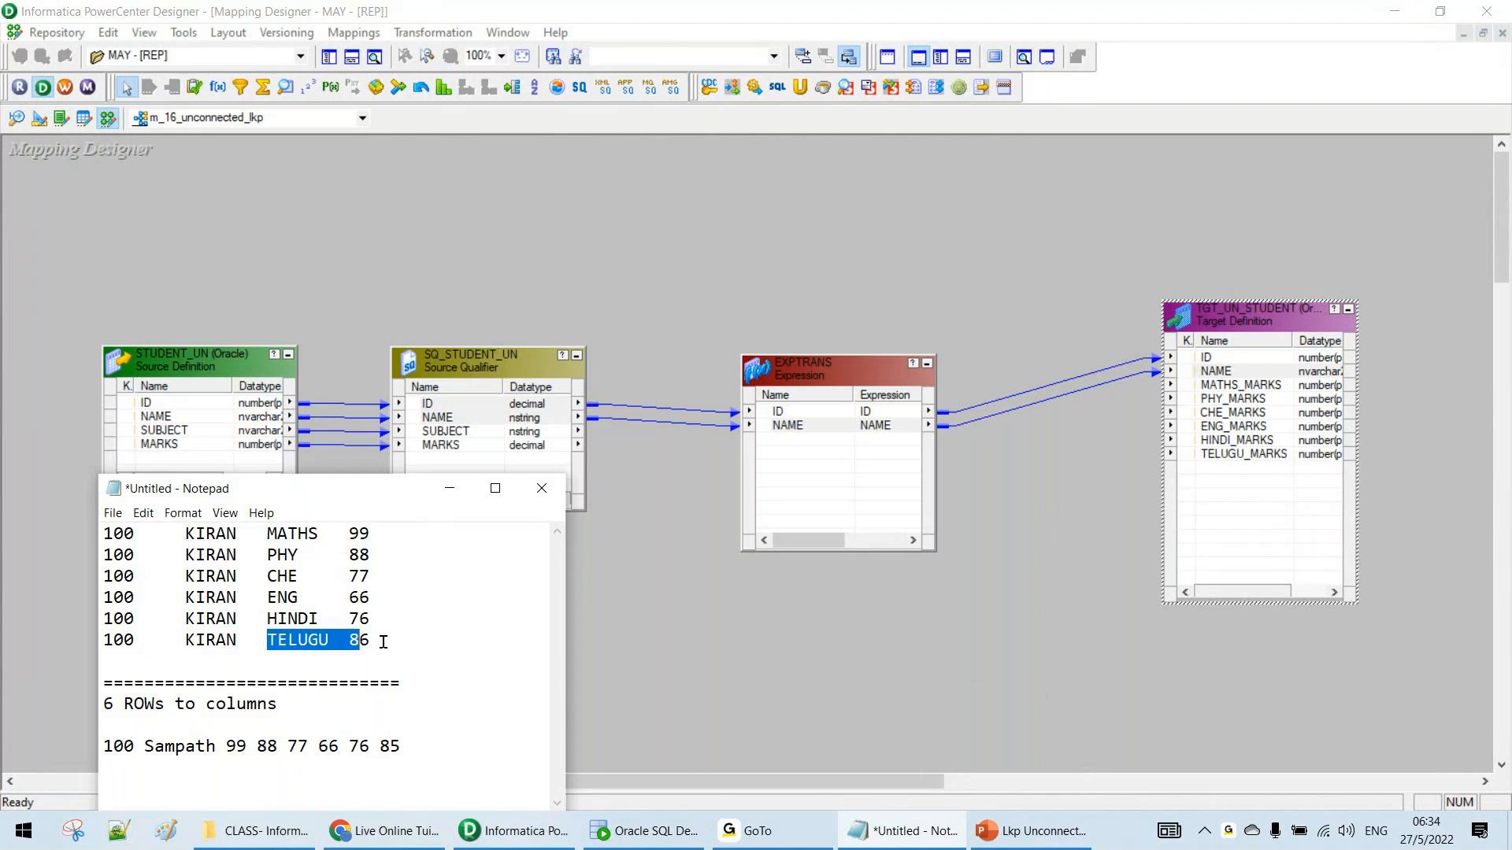
click(754, 841)
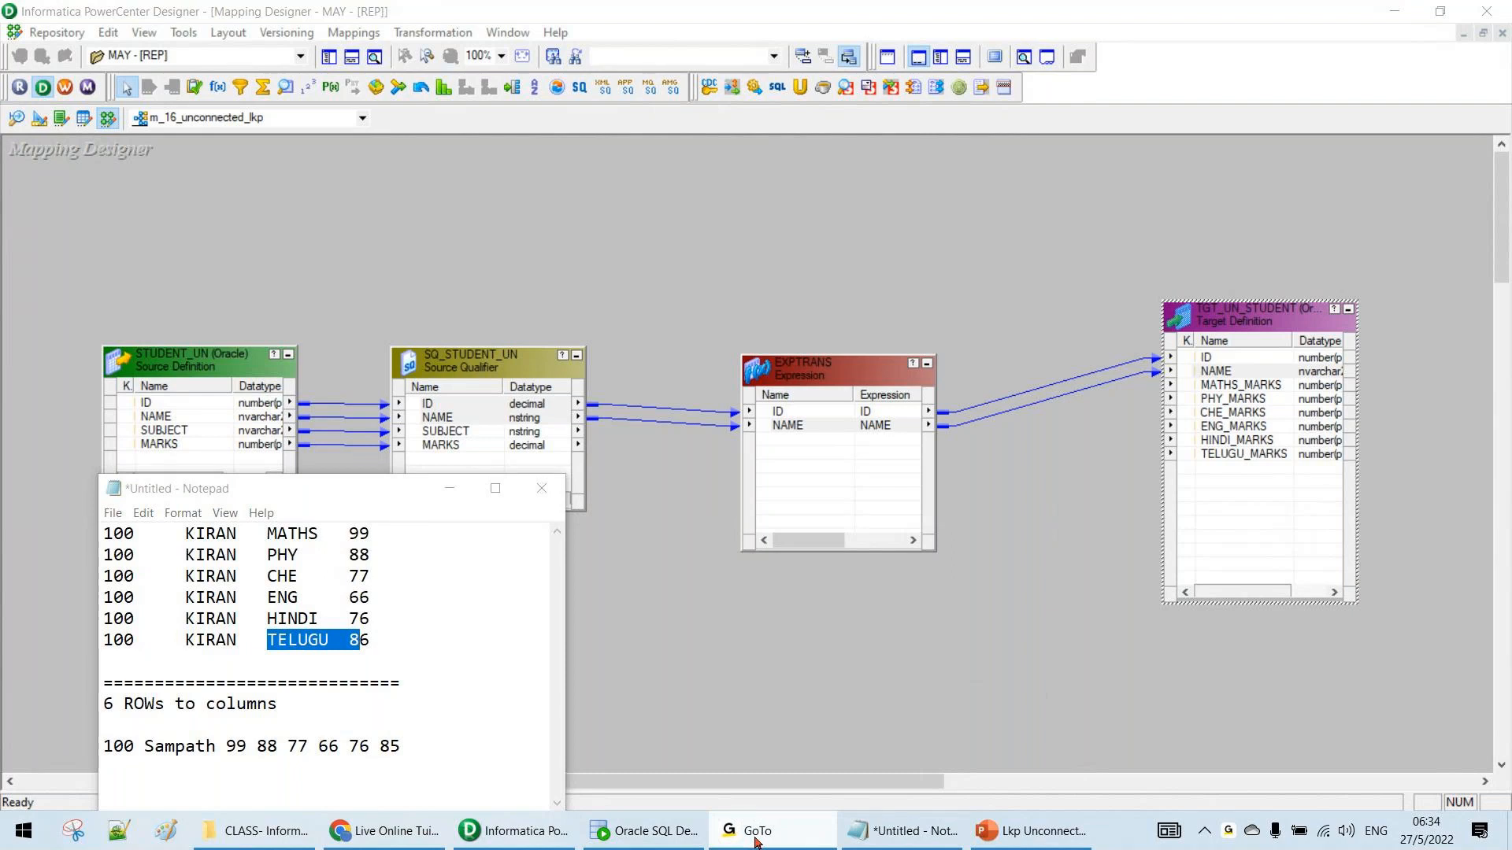
click(433, 491)
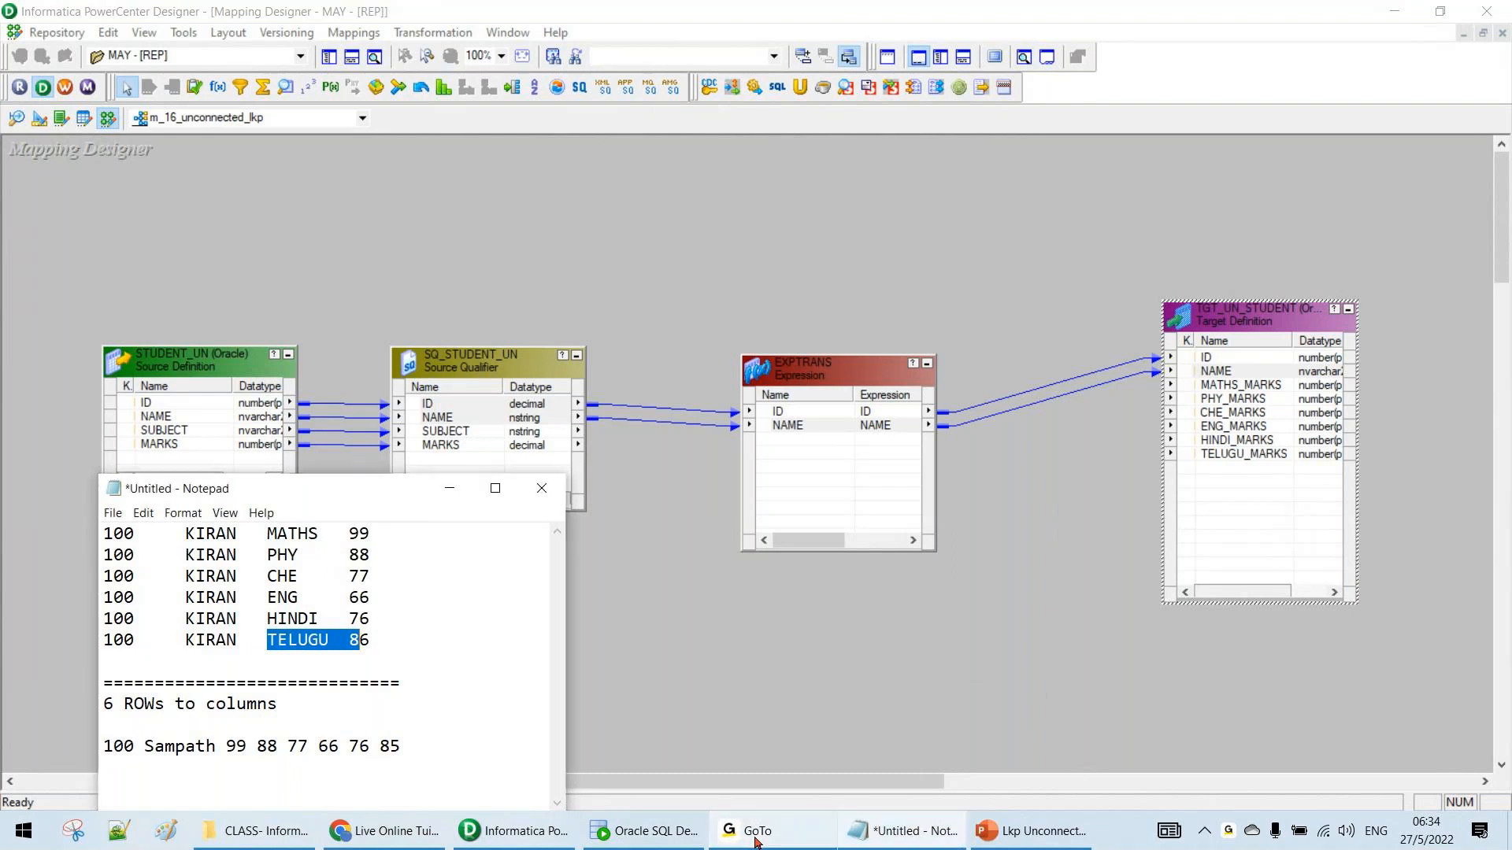
Examine the expected single output row under "6 ROWs to columns" in the notes, especially its marks values
drag(366, 486, 355, 394)
drag(417, 655, 113, 654)
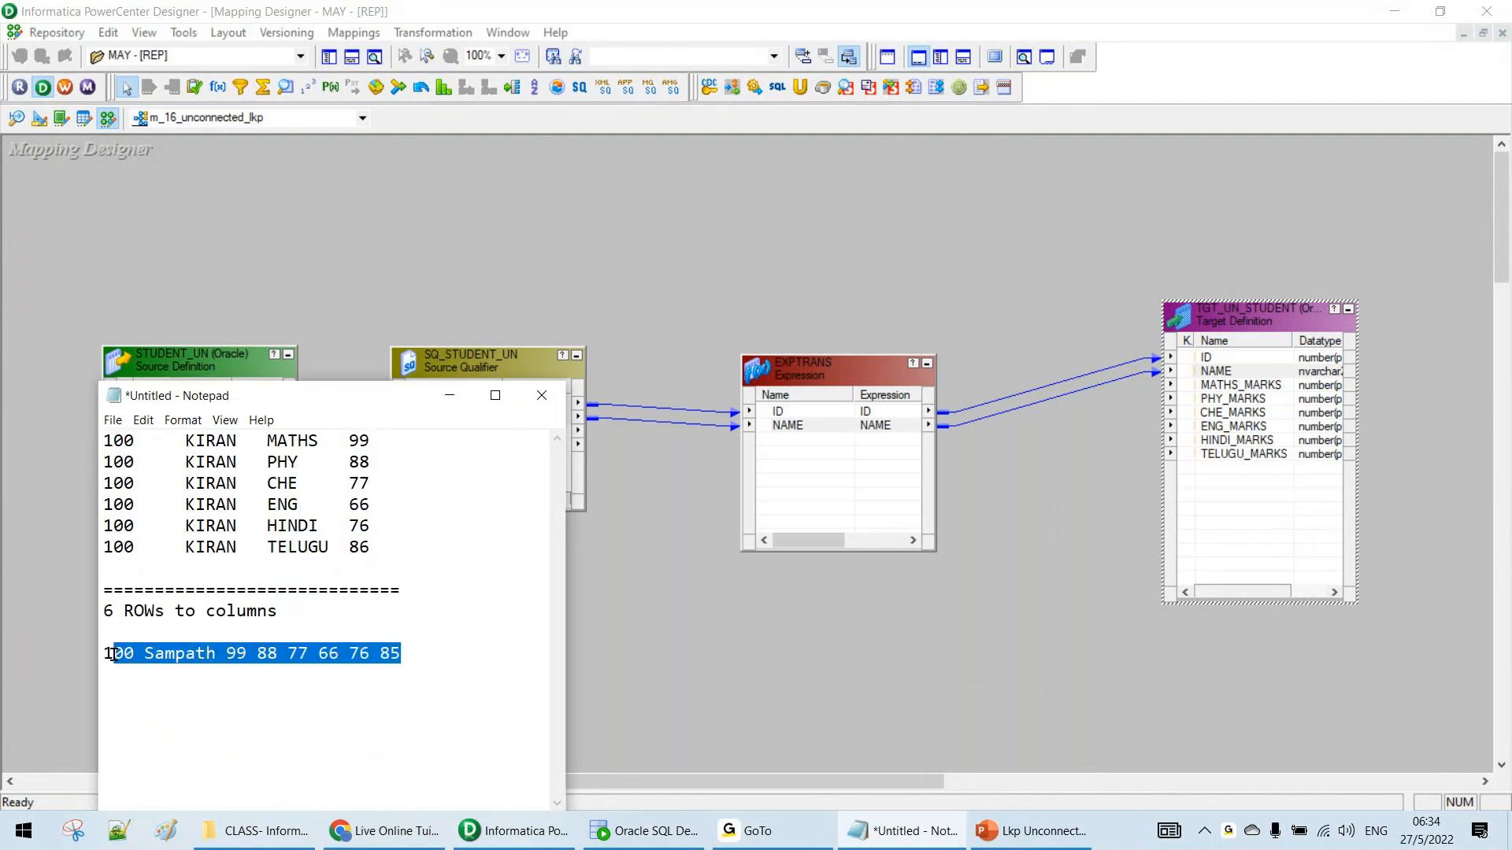
click(378, 711)
drag(226, 655, 407, 650)
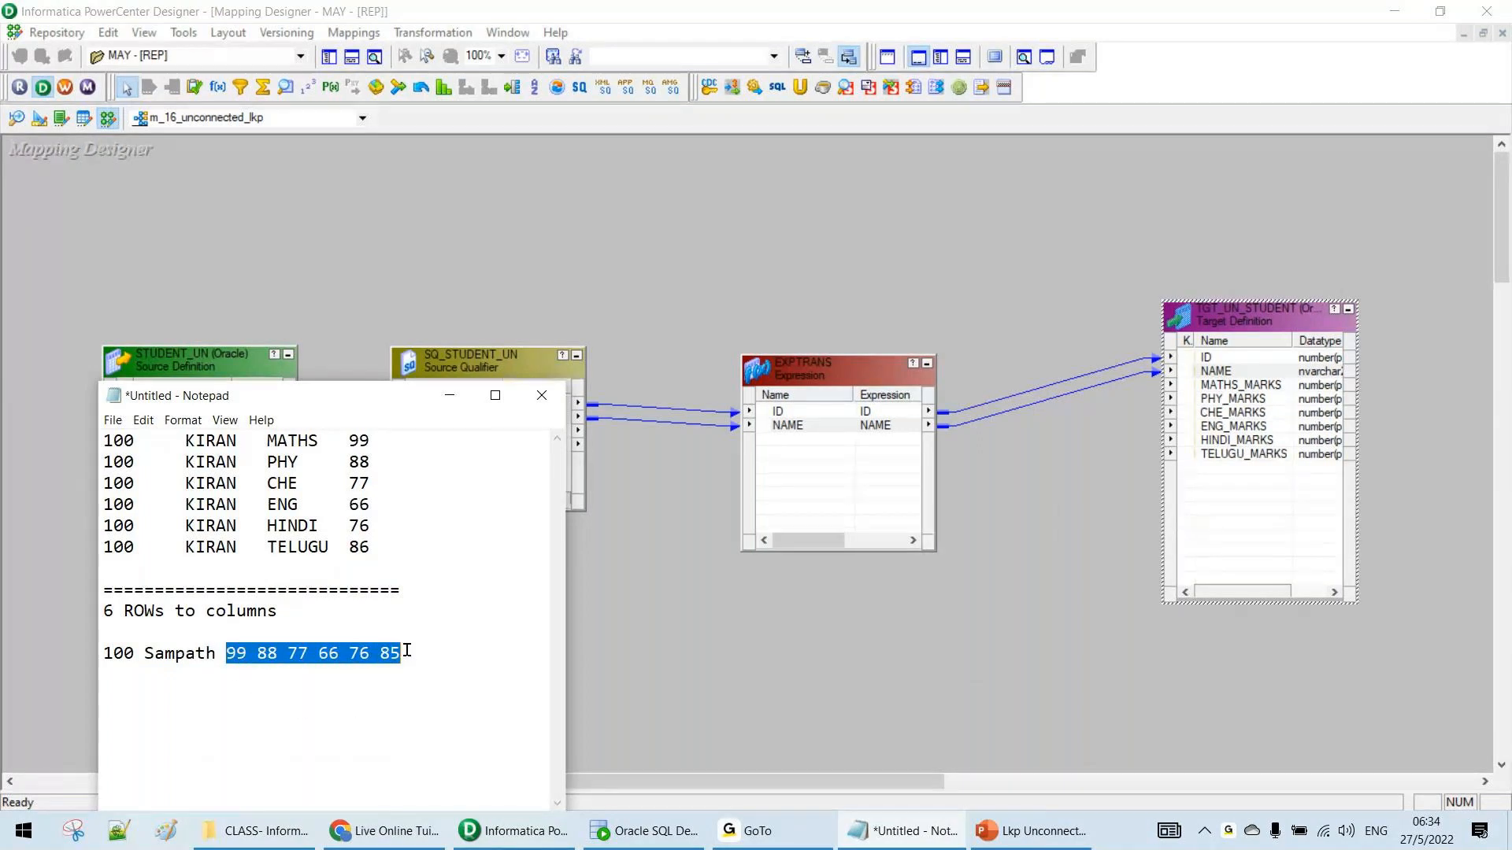
click(184, 659)
drag(226, 656, 406, 657)
drag(456, 656, 91, 653)
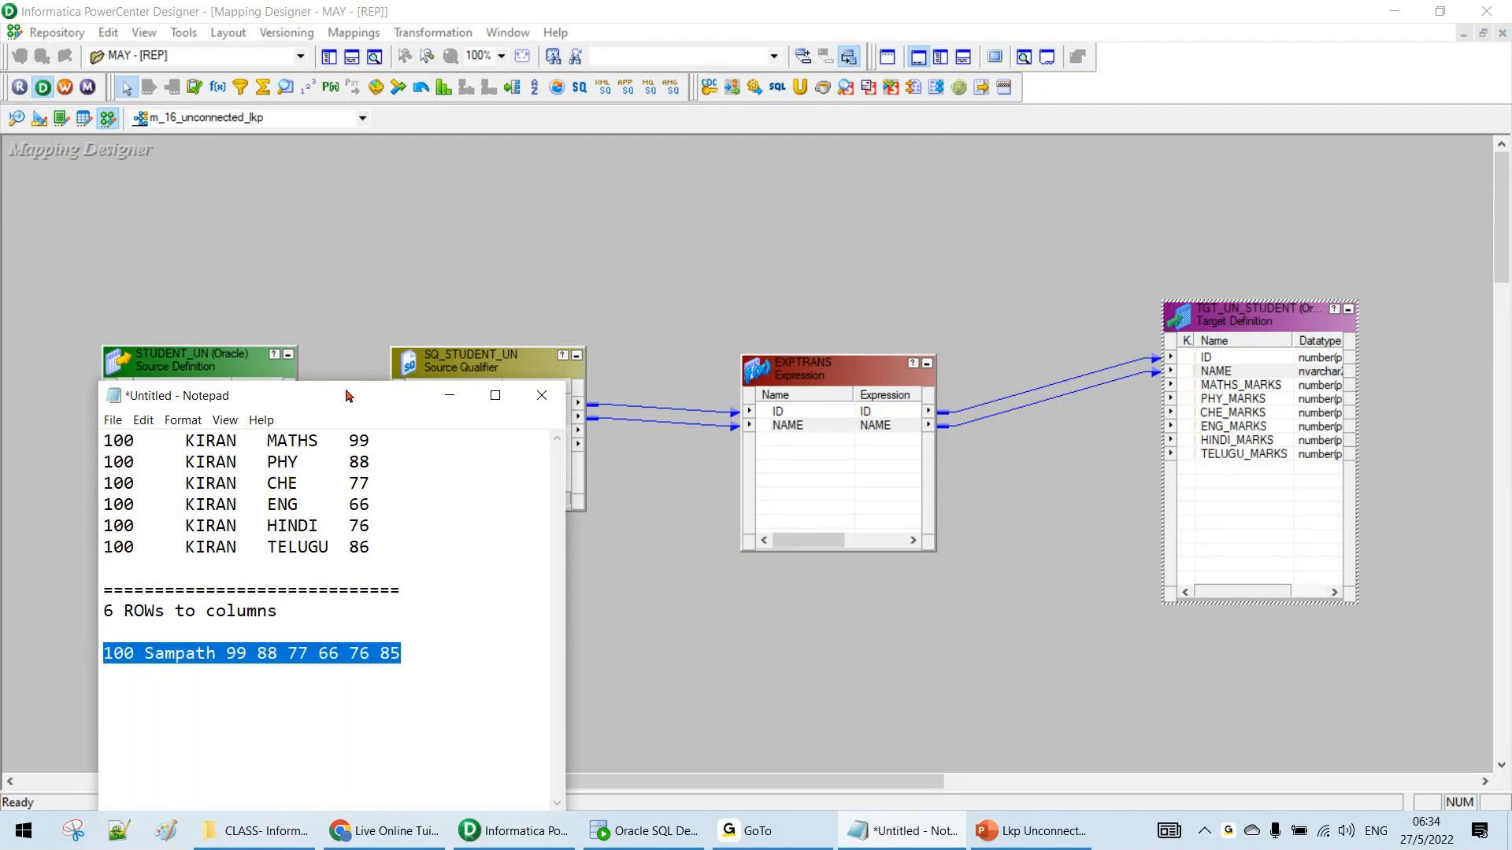
drag(354, 393, 350, 350)
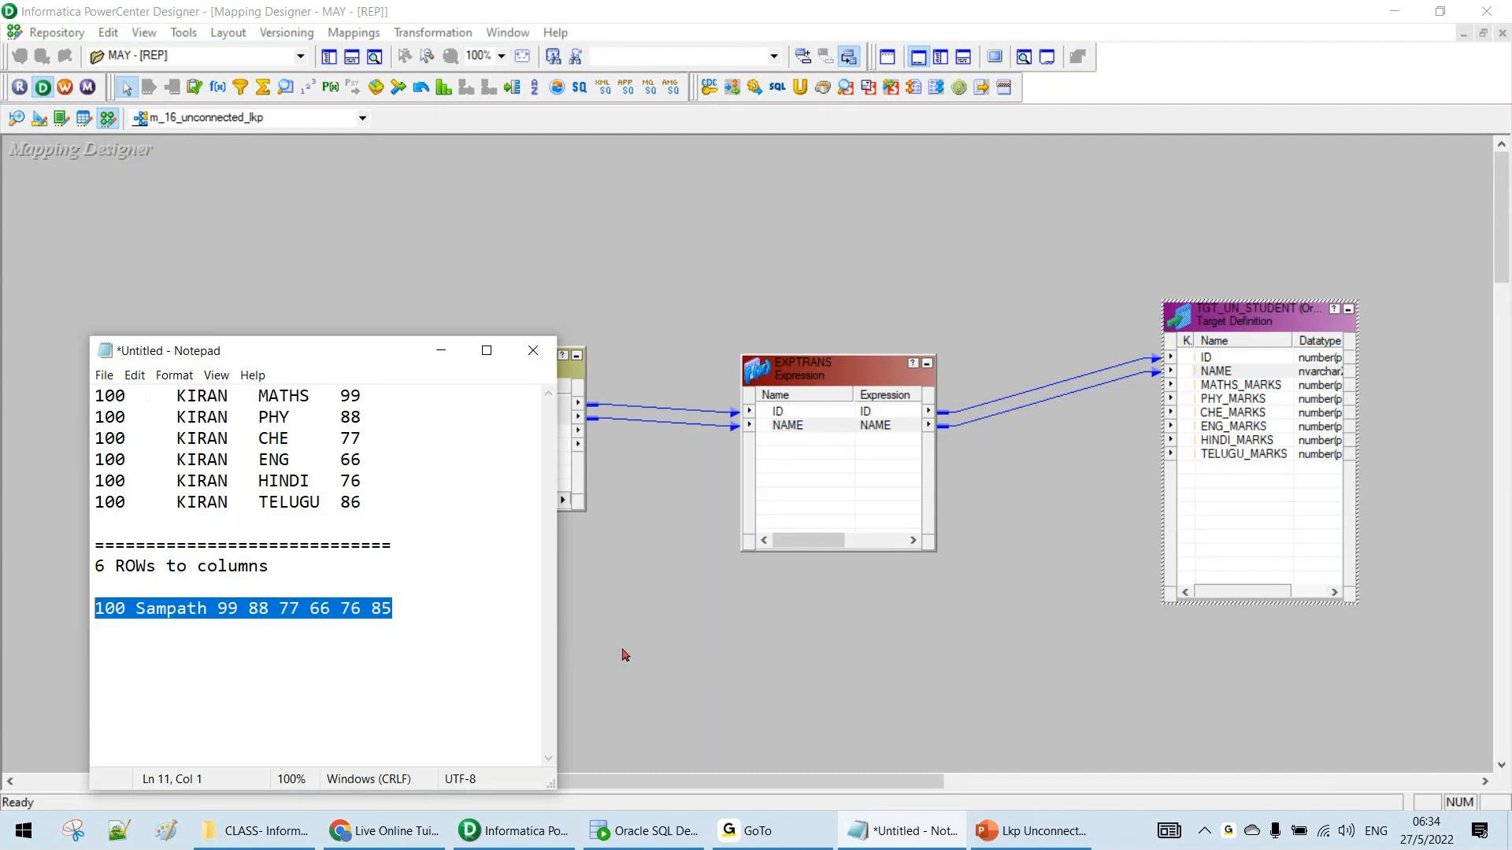
Return to the mapping, nudge the Expression up, and add a Lookup transformation based on the STUDENT_UN source table
drag(842, 376, 841, 360)
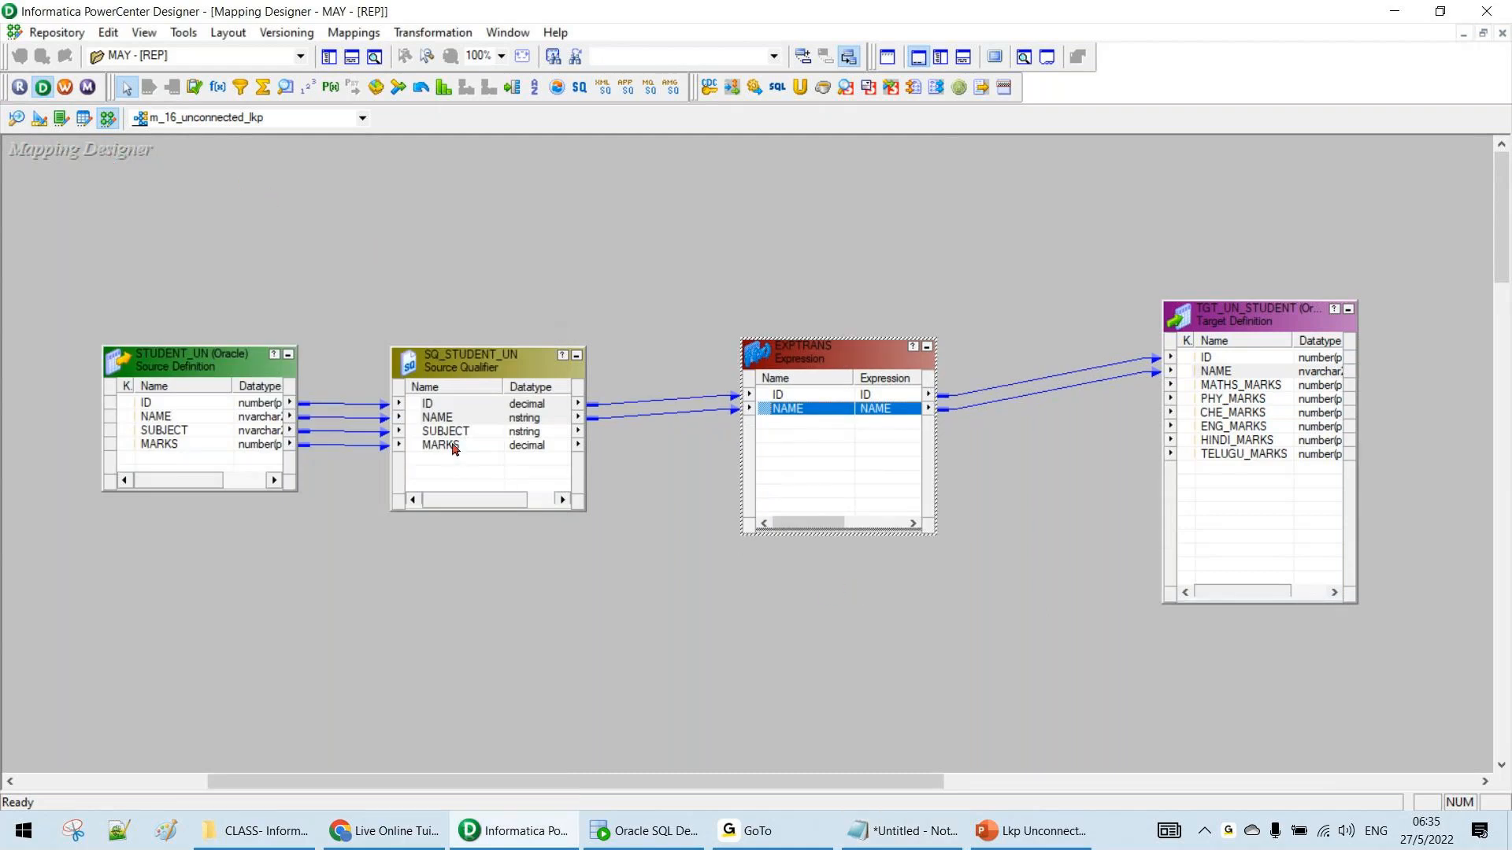
click(168, 371)
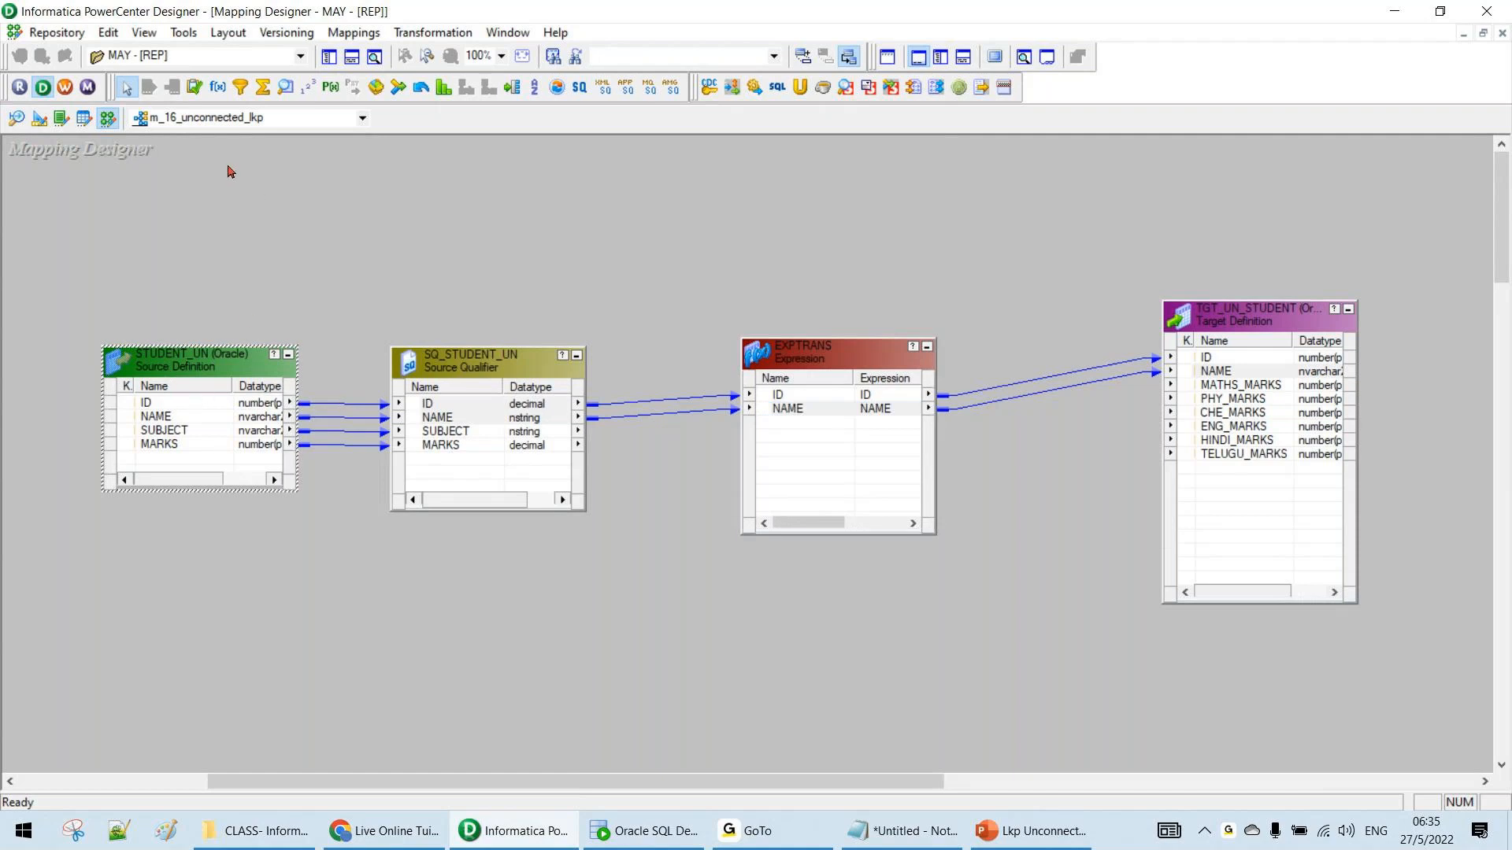
click(285, 86)
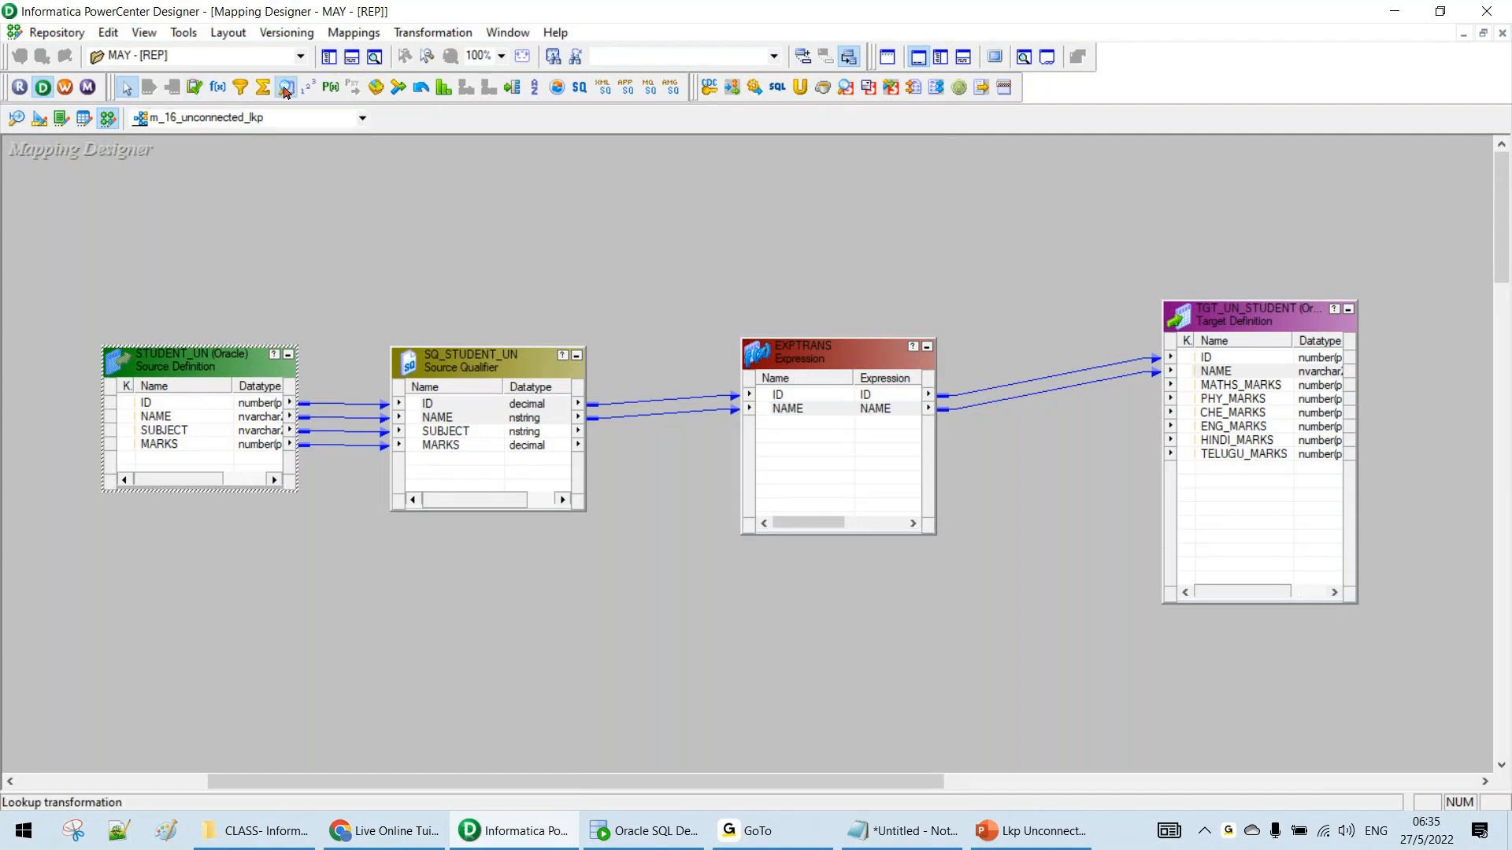
click(537, 184)
drag(735, 282, 872, 406)
click(711, 447)
click(820, 579)
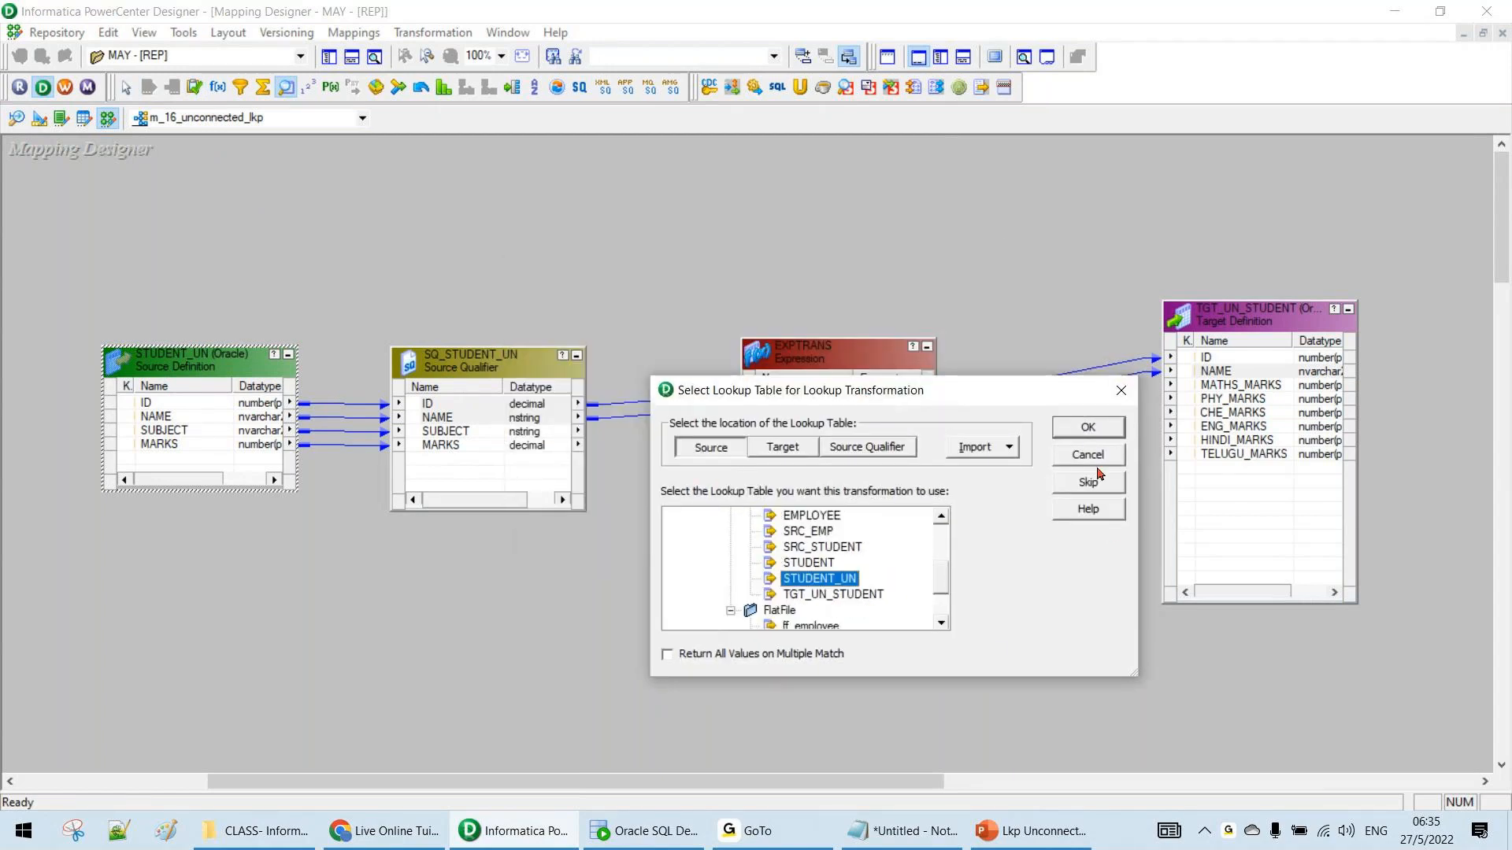
click(1088, 428)
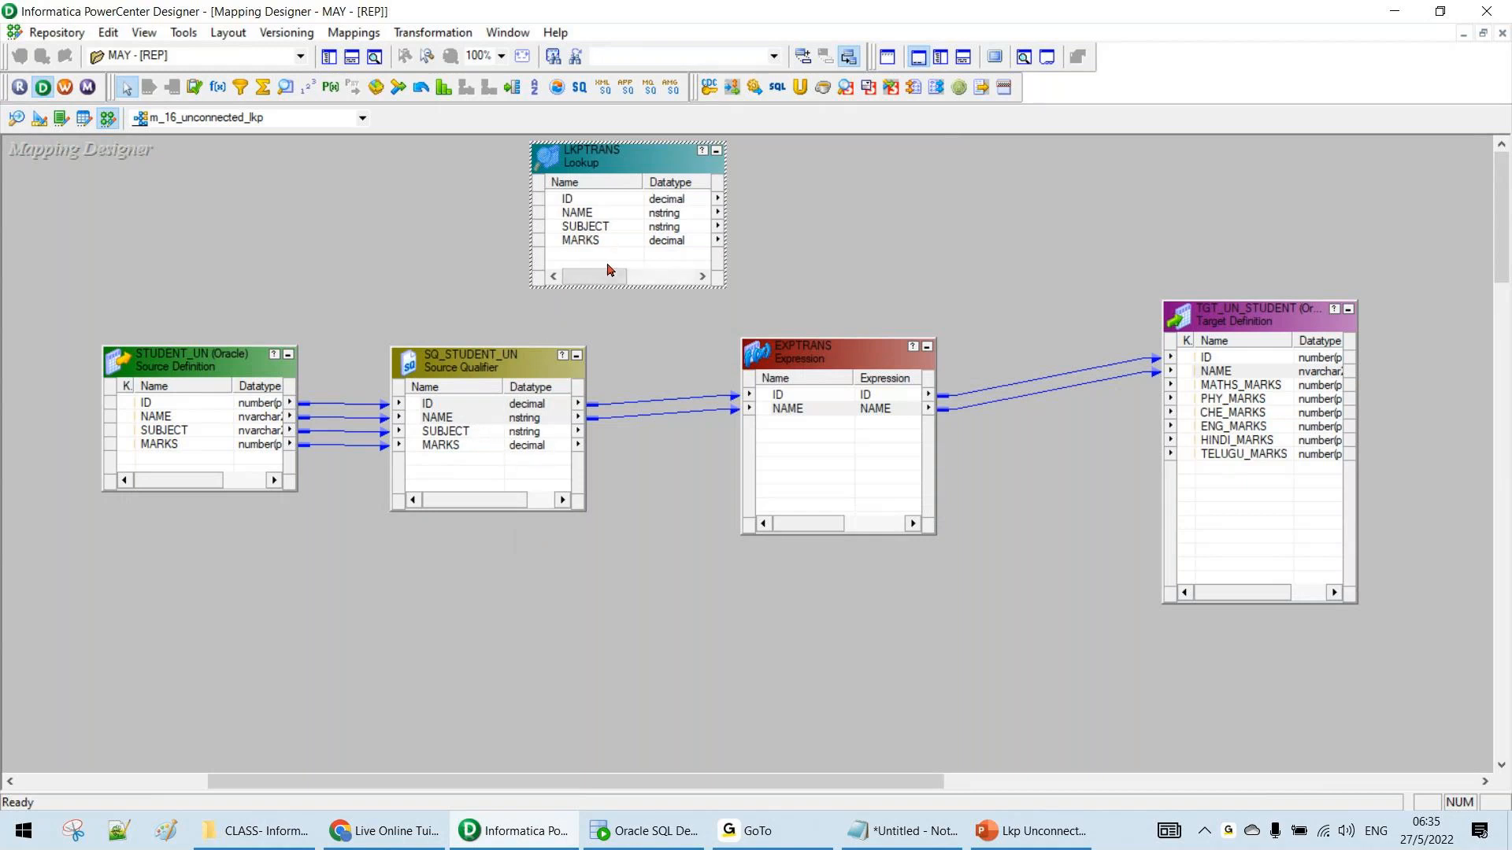
Bring the ID and SUBJECT ports from the source qualifier into the Lookup transformation as input ports
drag(528, 404, 638, 270)
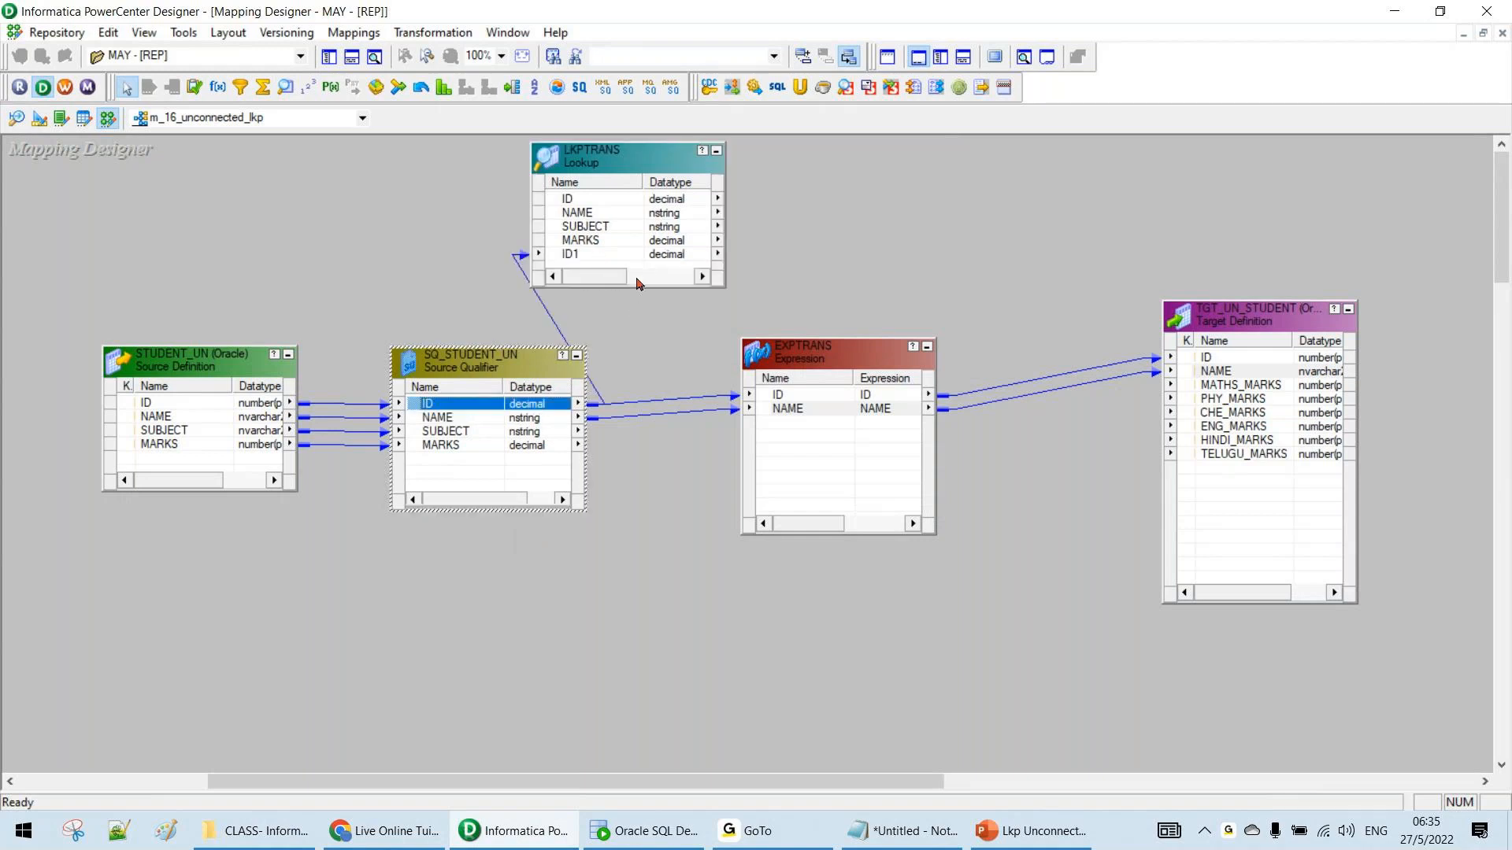
drag(479, 432, 650, 273)
click(651, 273)
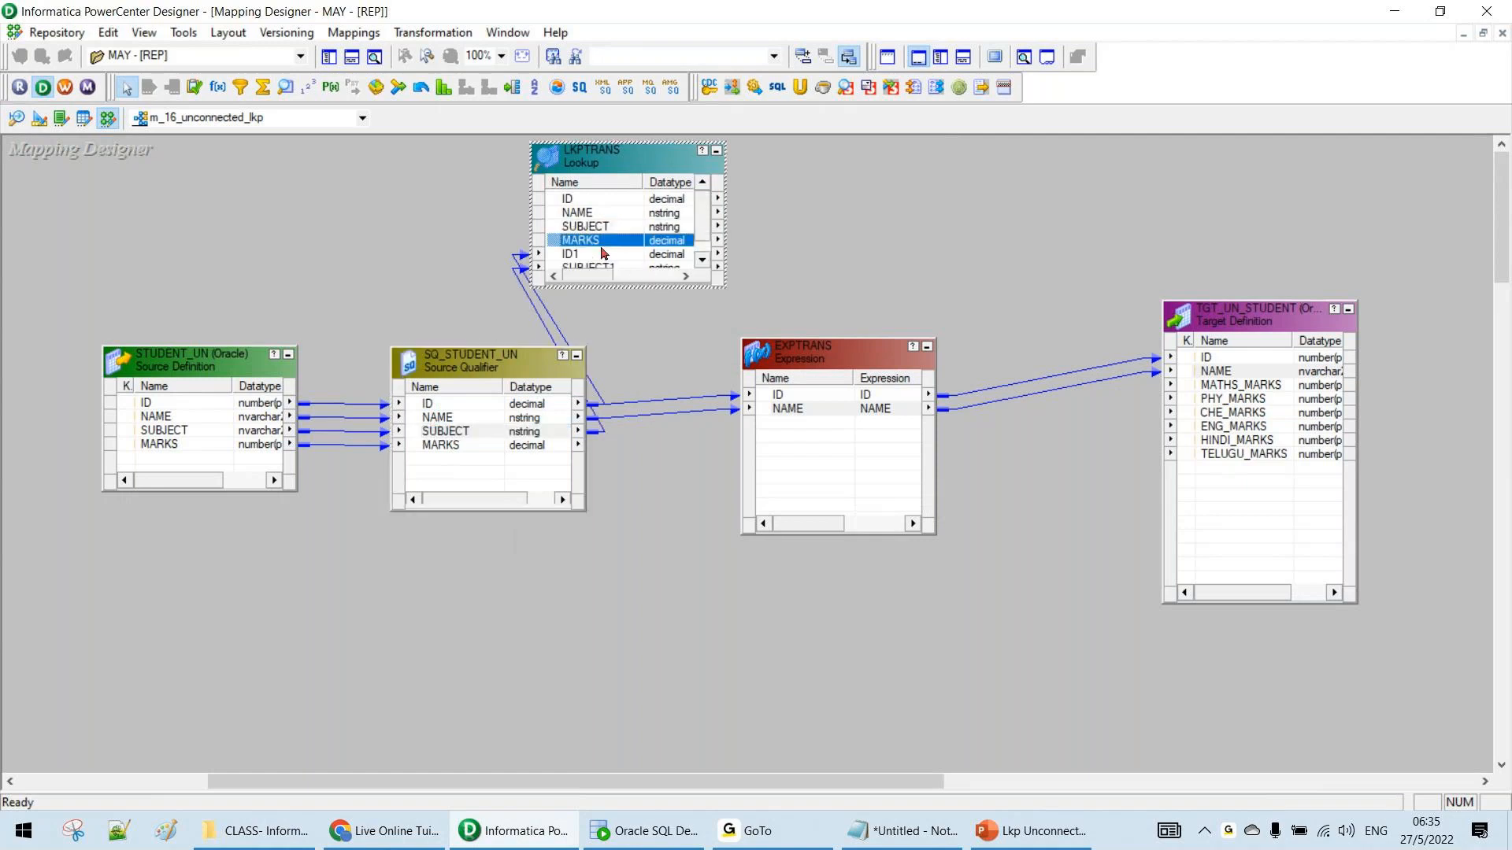
Check the lookup's ports and delete the links from the source qualifier so the lookup is unconnected
double_click(602, 254)
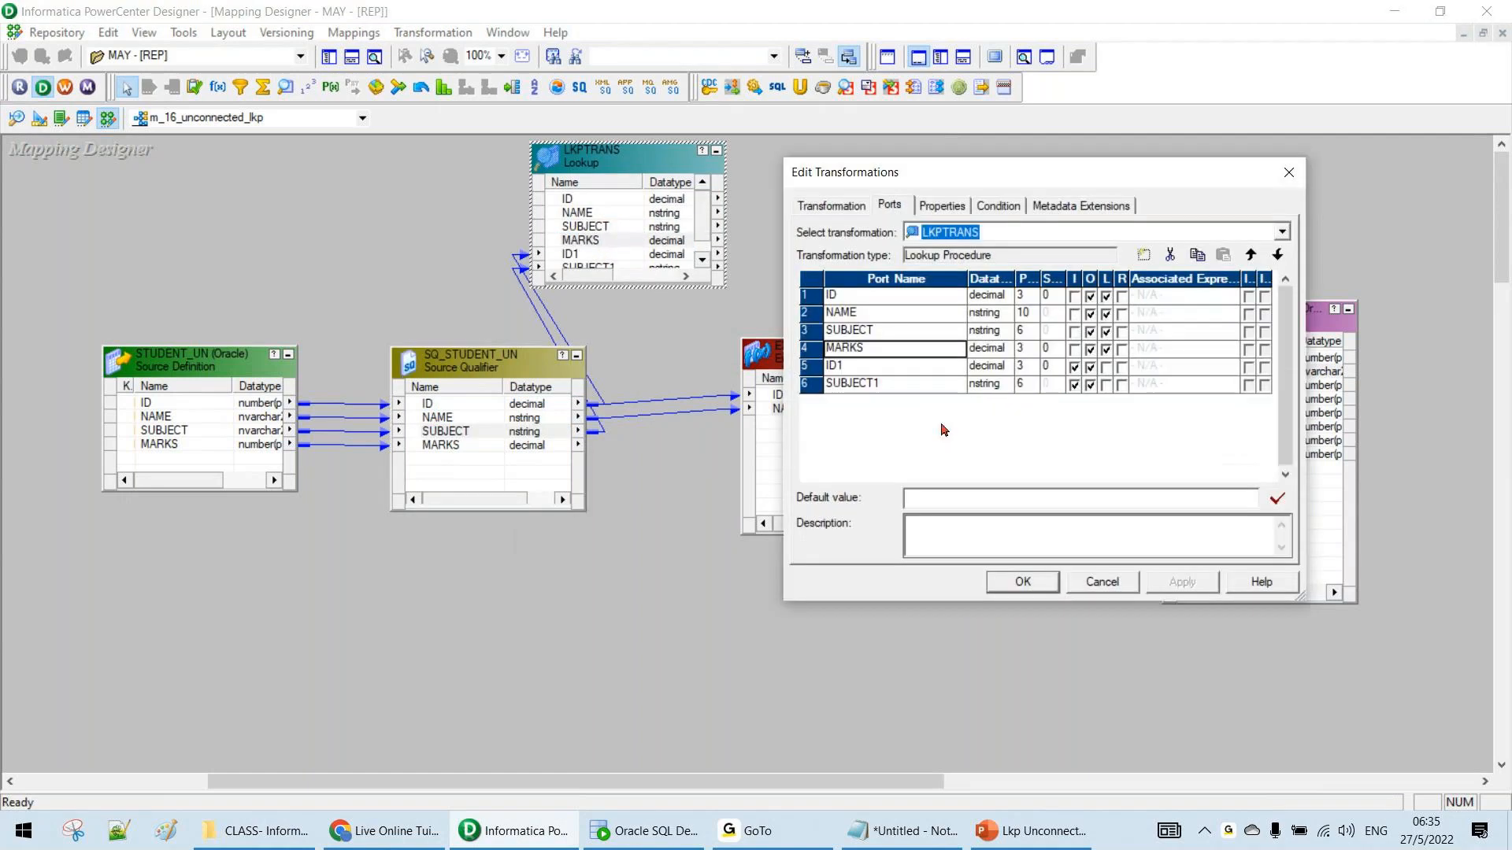
click(1023, 584)
click(535, 317)
key(Delete)
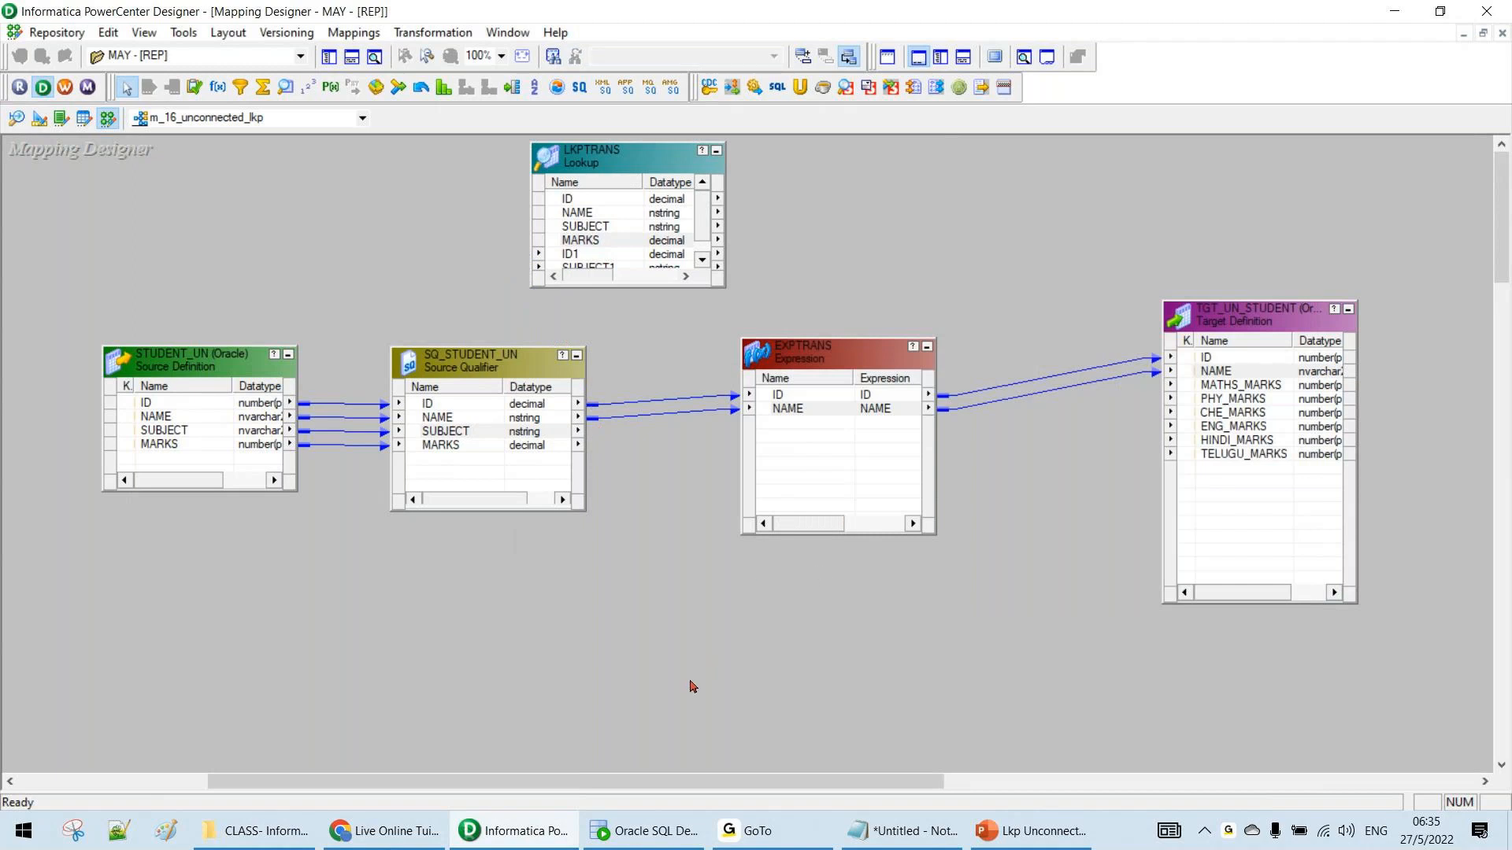
Move the lookup below the source qualifier and rename it unlkp_student, accepting the empty lookup condition for now
drag(583, 240, 635, 592)
double_click(637, 592)
click(1260, 230)
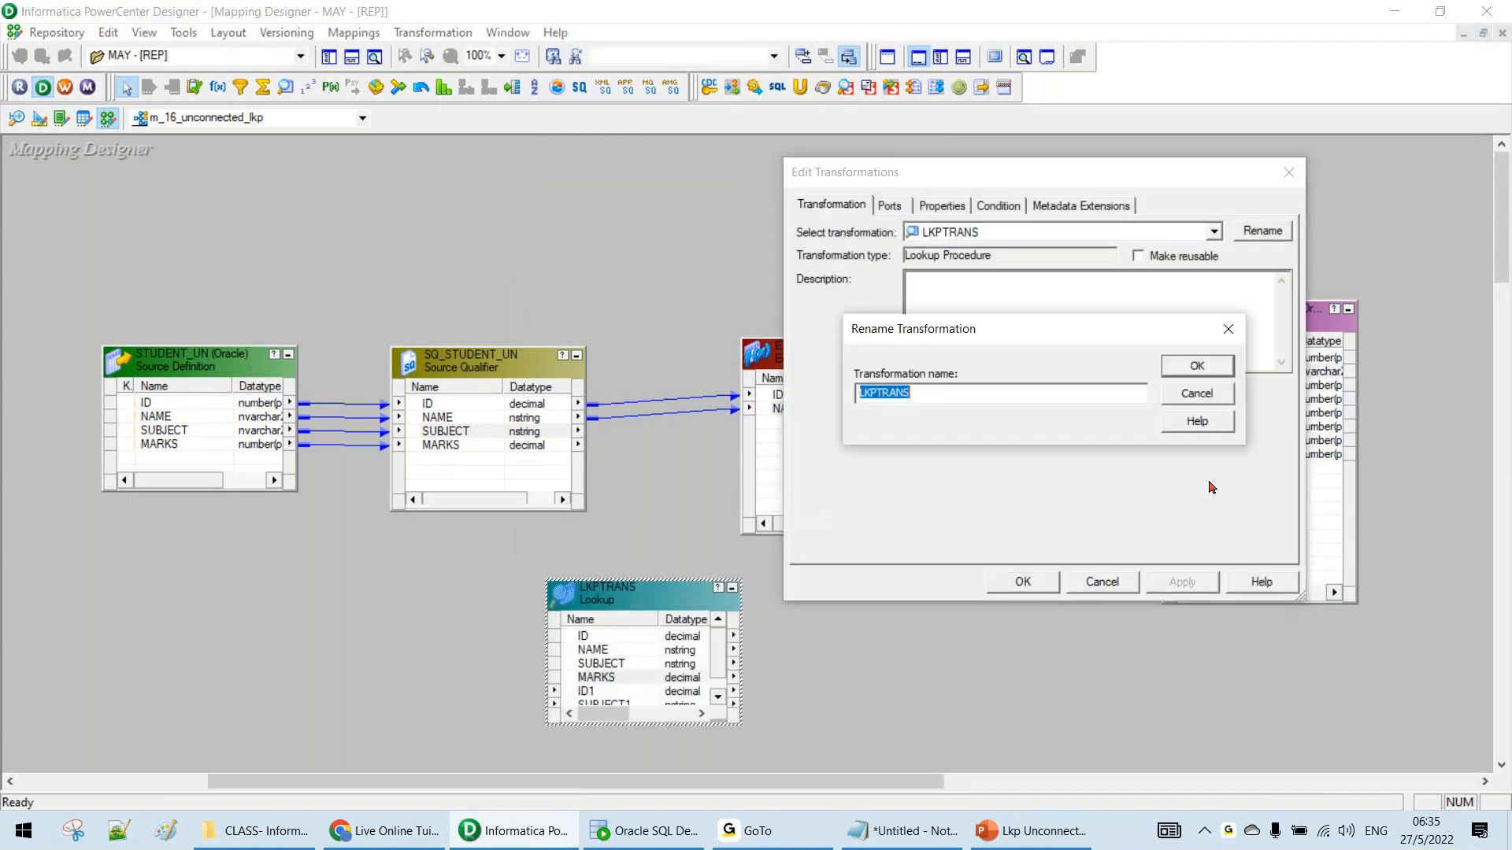
key(BackSpace)
text(unlkp_student)
click(1197, 366)
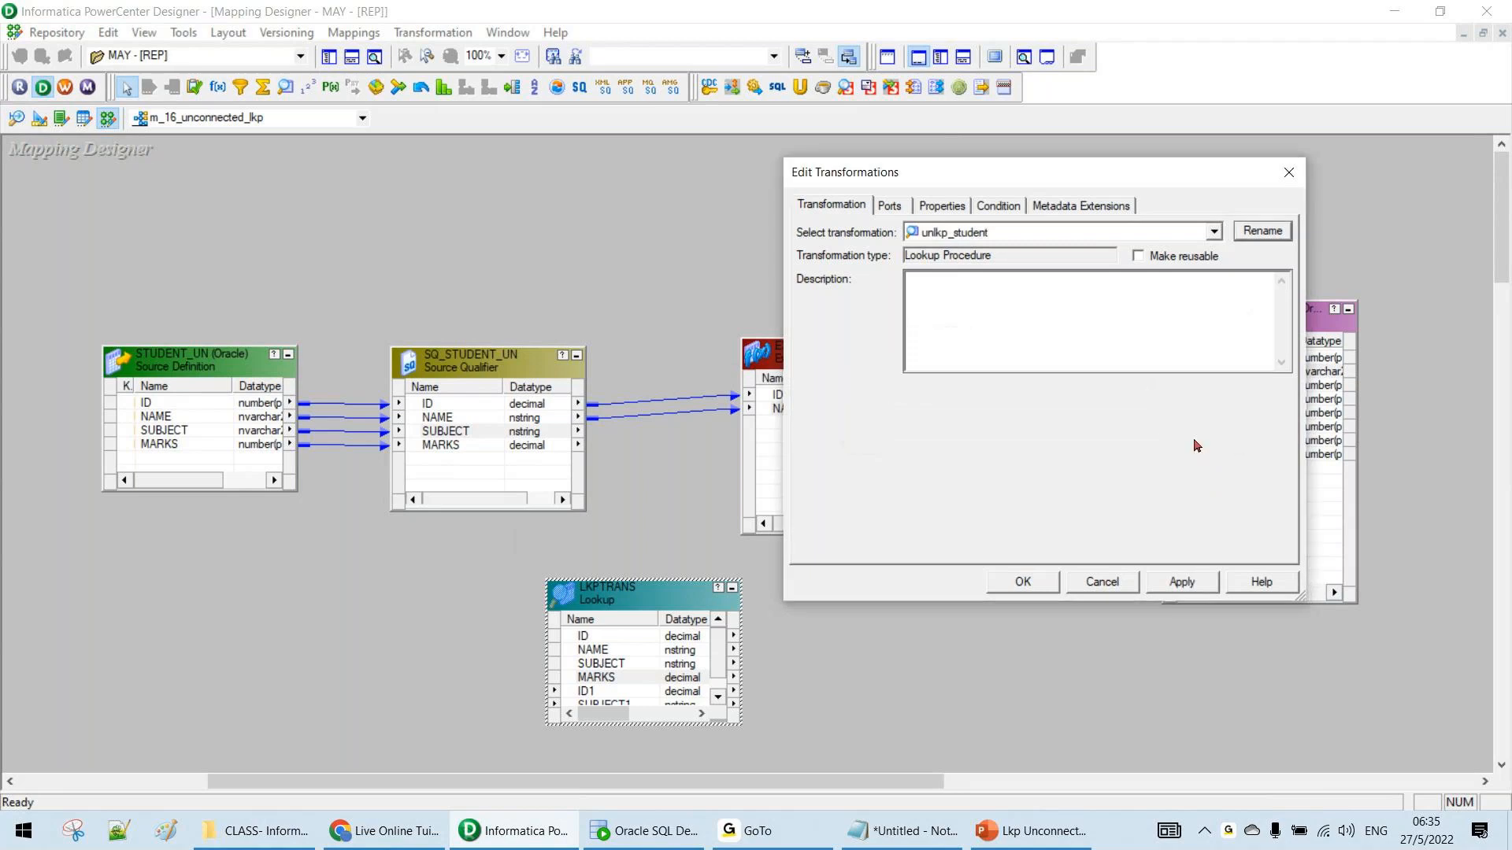
click(1183, 582)
click(1103, 441)
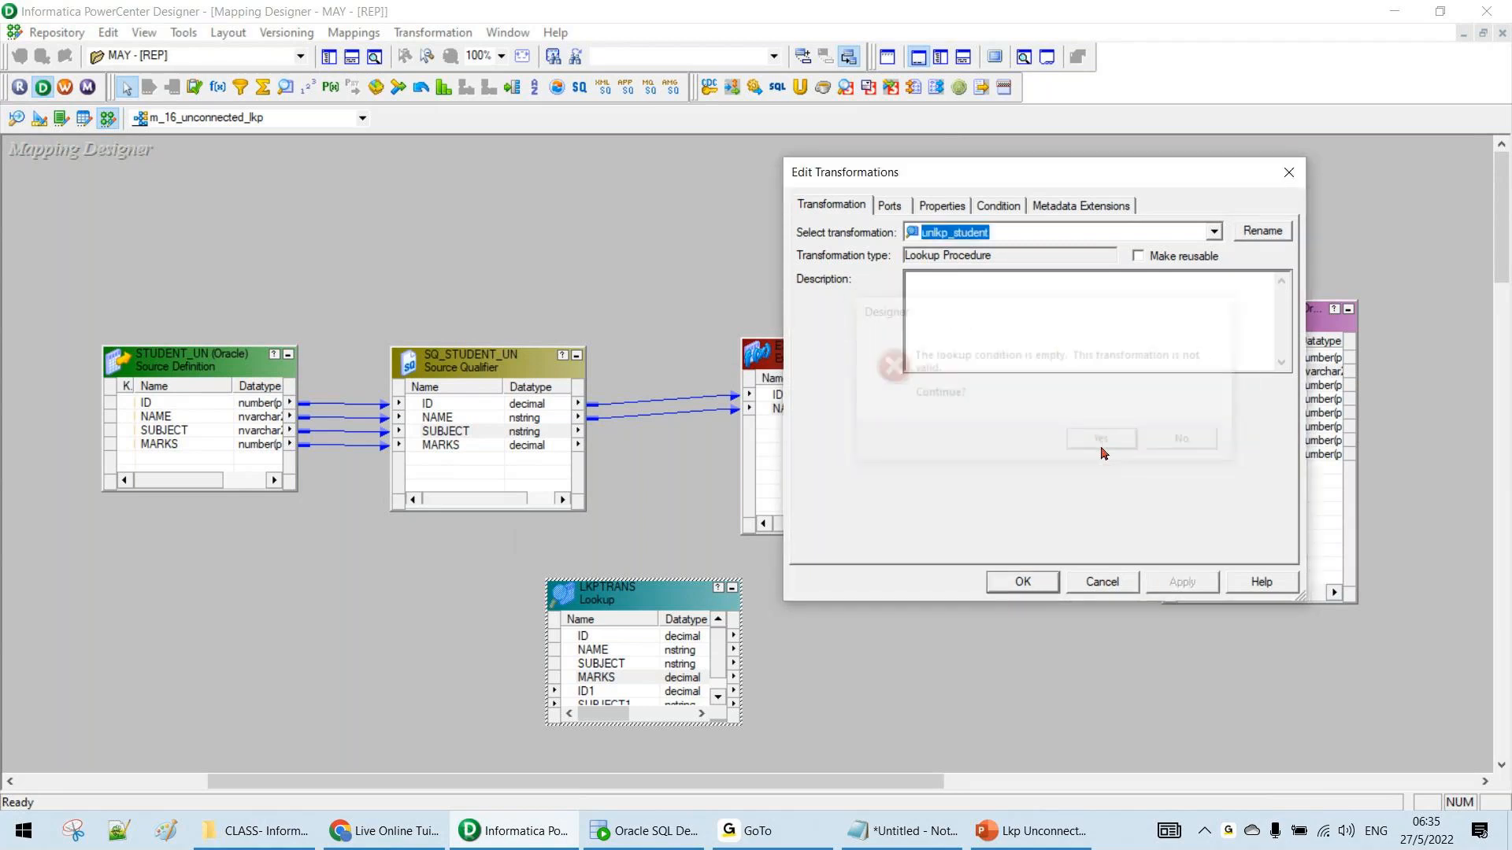
Define two lookup conditions on unlkp_student, ID = ID1 and SUBJECT = SUBJECT1, and save the transformation
click(998, 206)
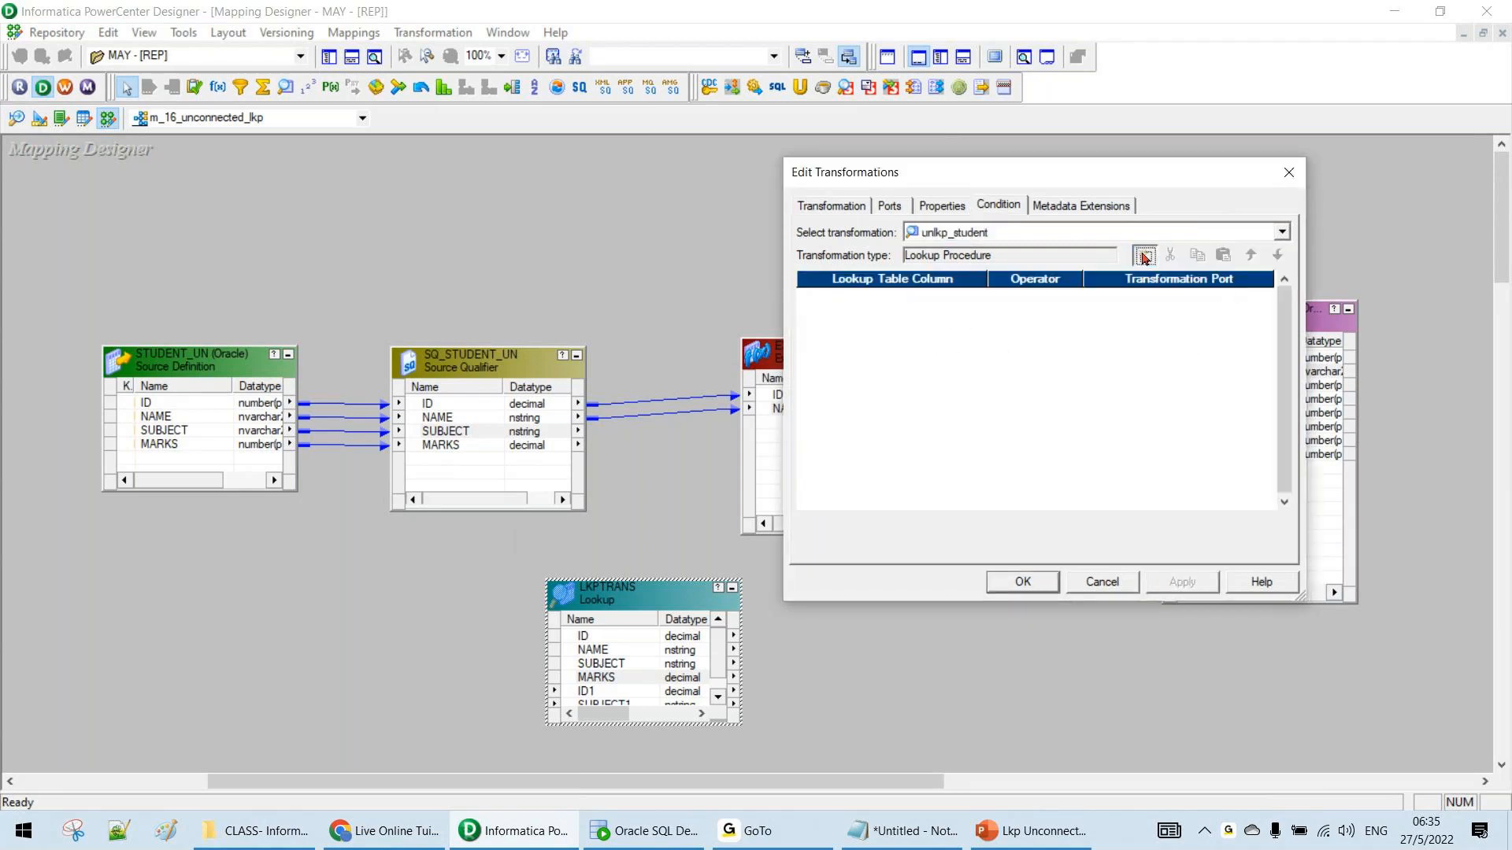
click(1144, 255)
click(1143, 254)
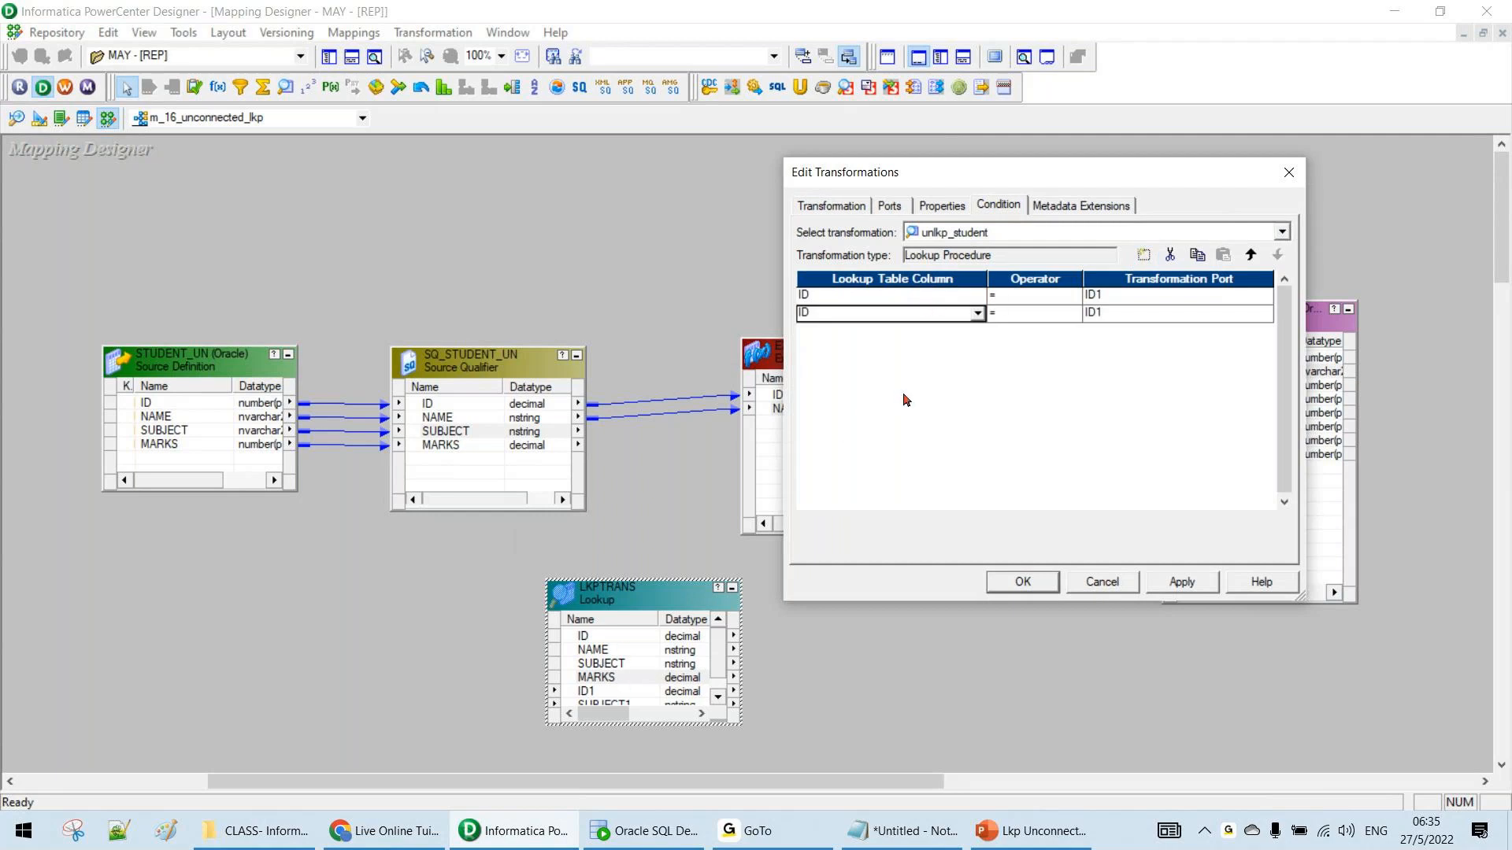
click(942, 300)
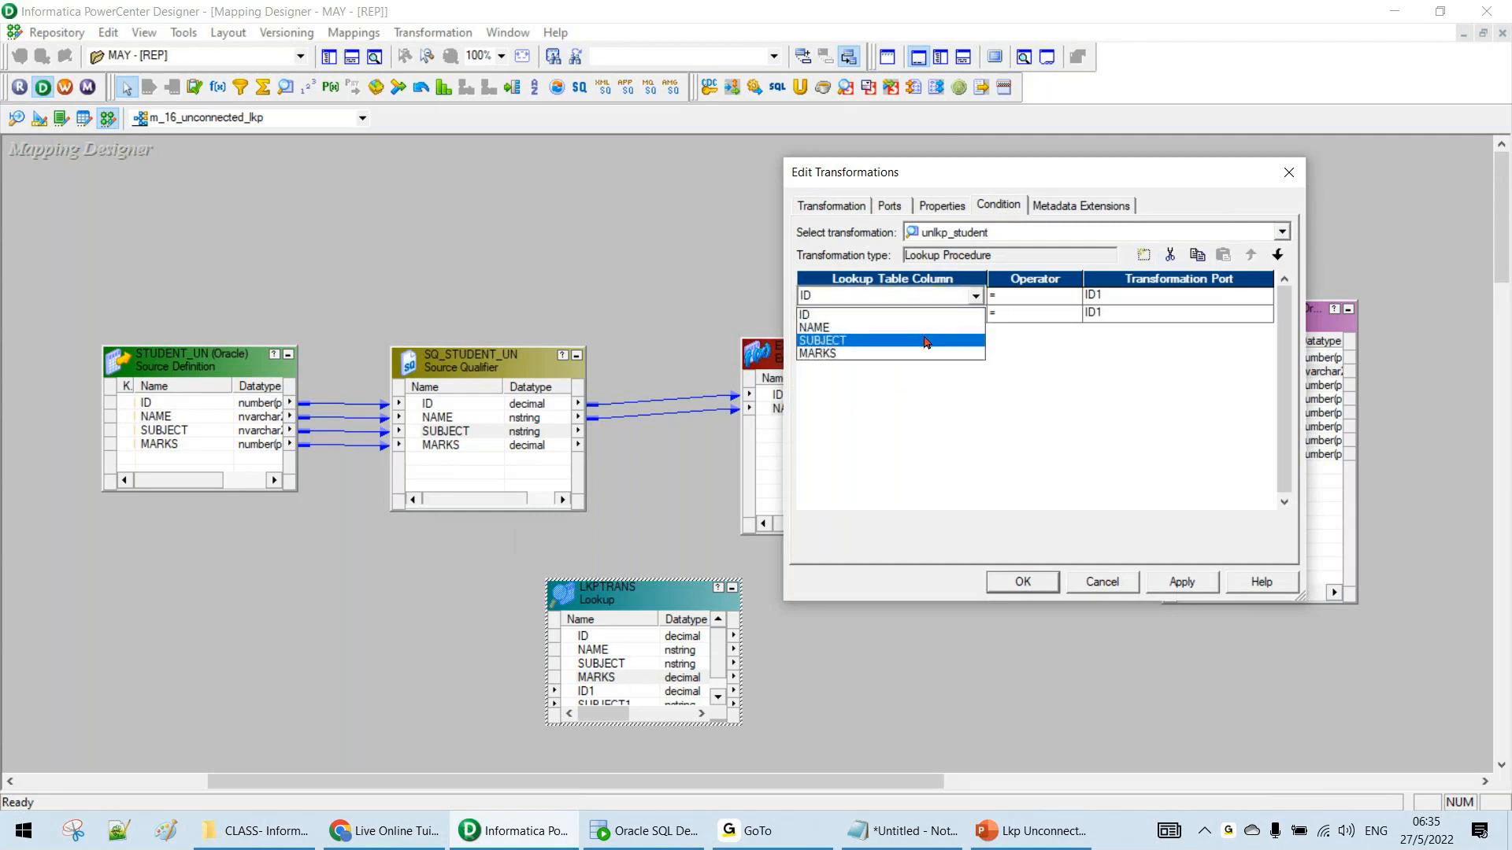
click(1110, 315)
click(1110, 315)
click(1112, 346)
click(915, 317)
click(906, 313)
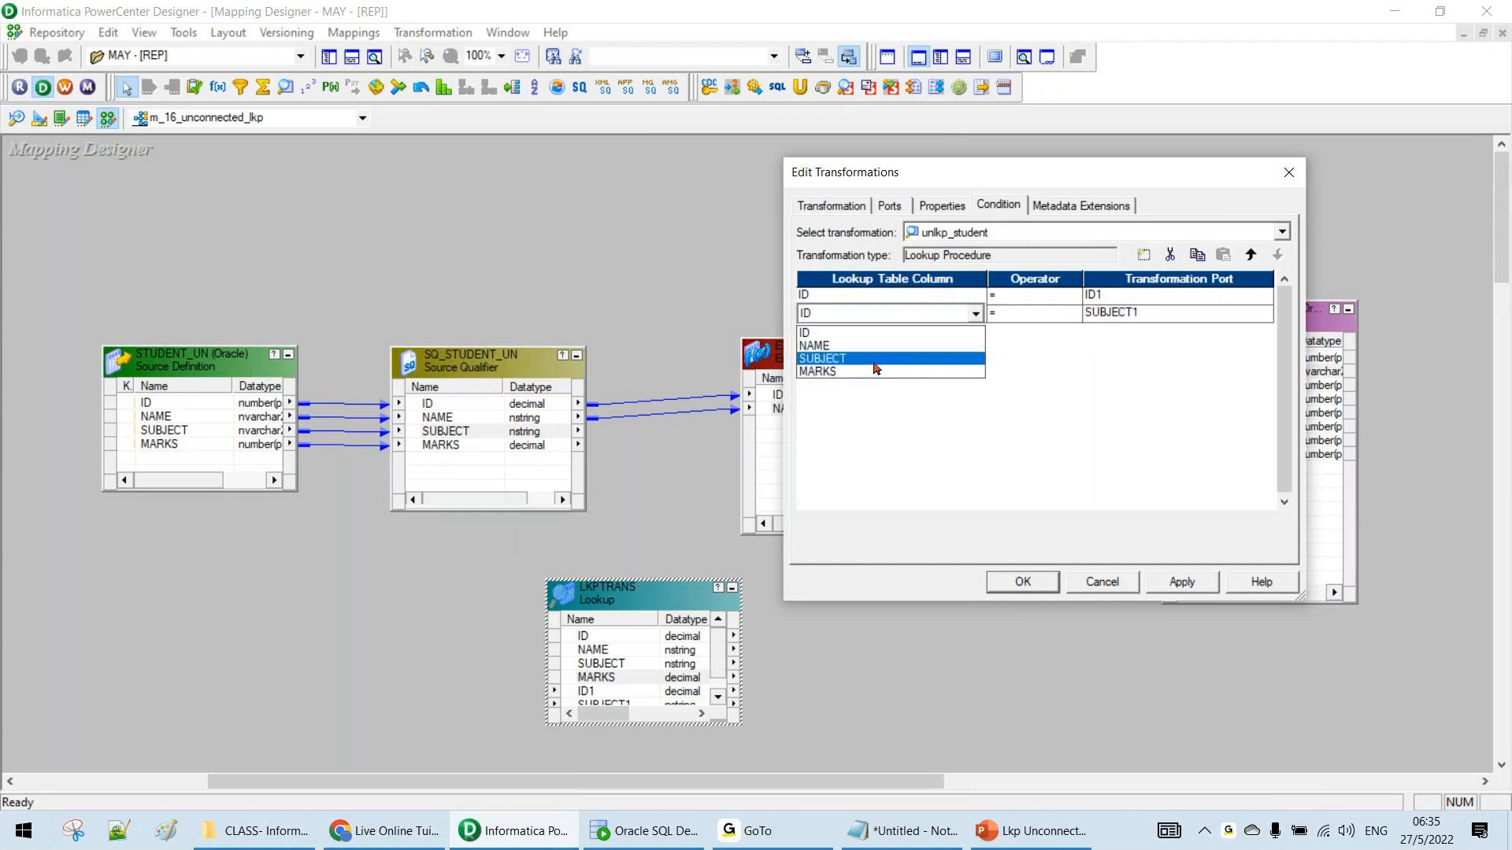
click(886, 361)
click(1215, 583)
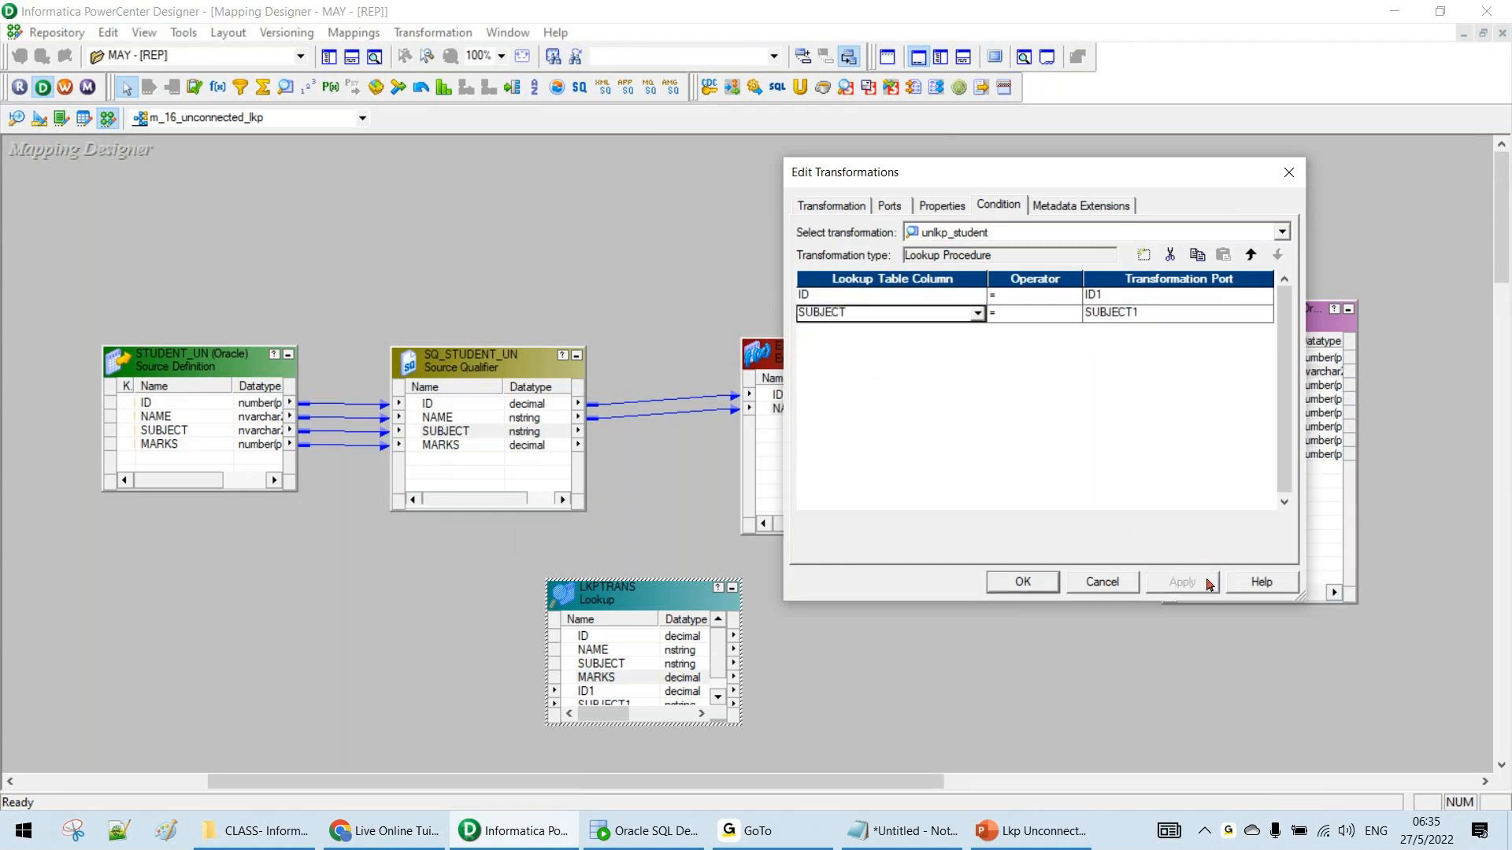
click(1026, 586)
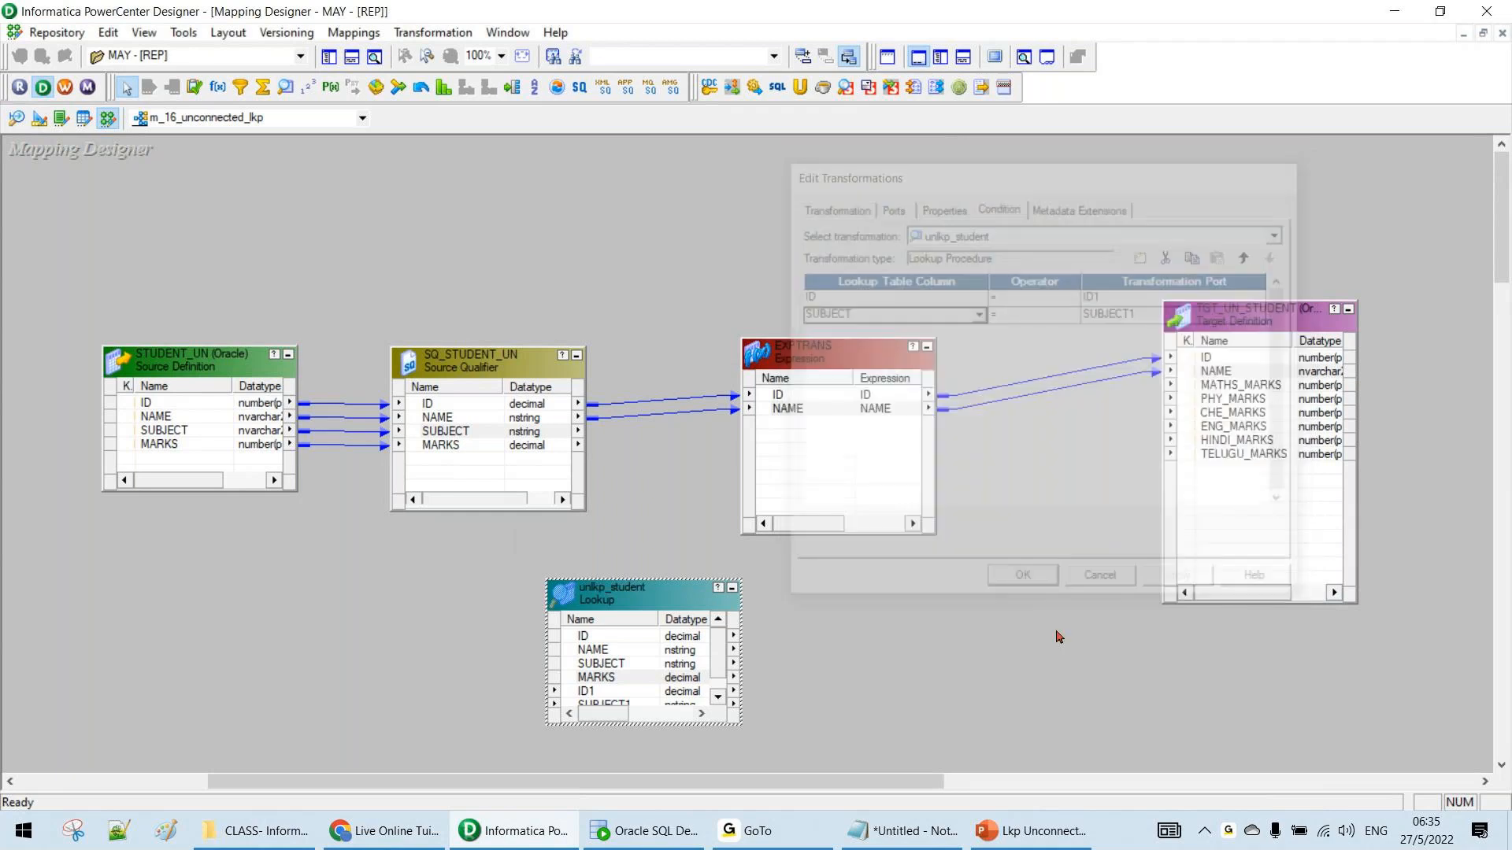
Enlarge the unlkp_student lookup beneath the source qualifier and mark its MARKS port as the return port
drag(548, 582, 477, 527)
drag(579, 548, 489, 566)
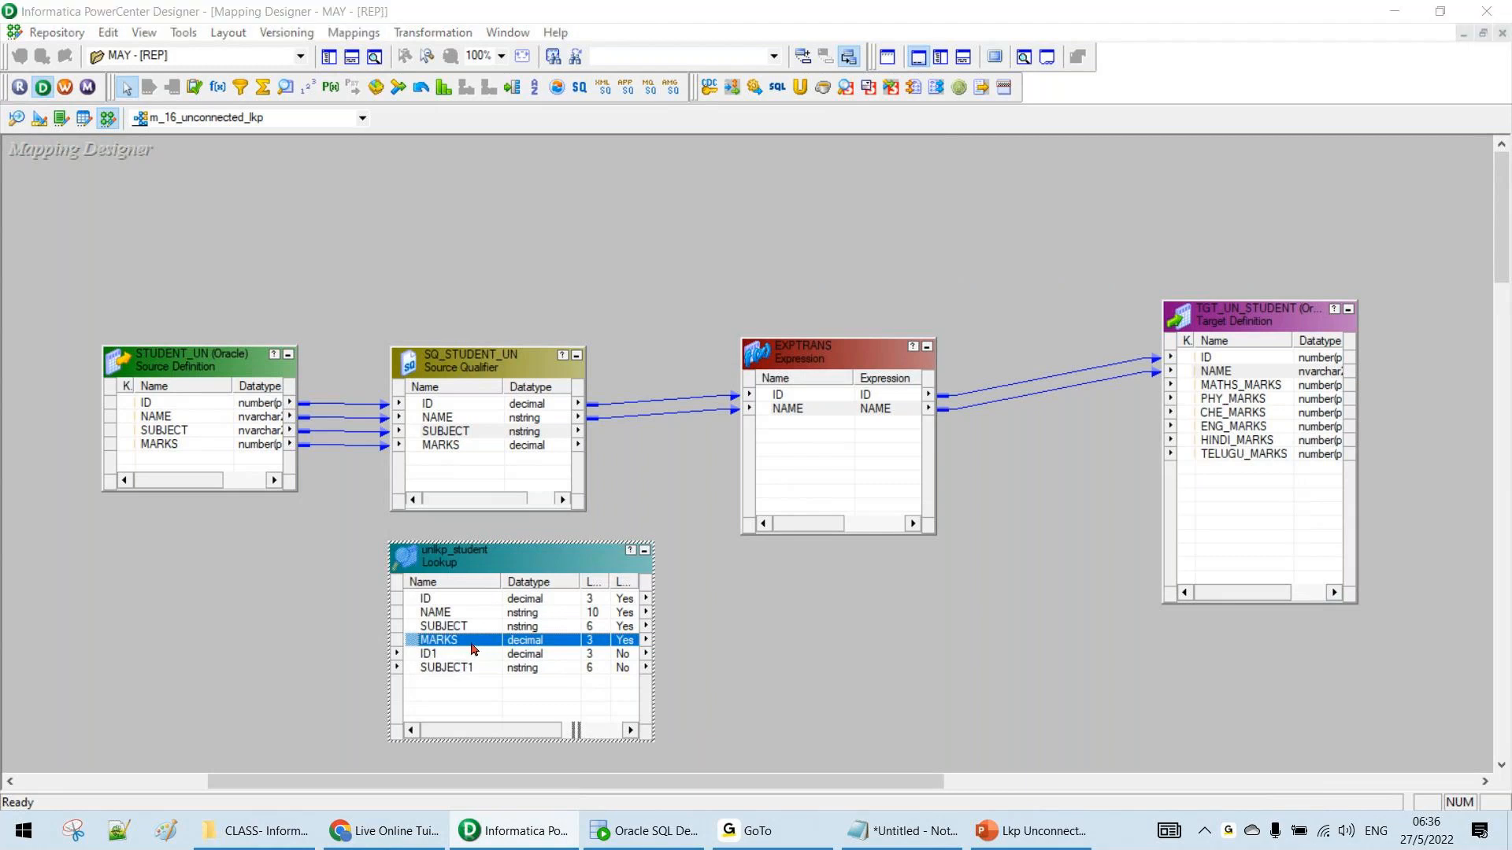
double_click(473, 649)
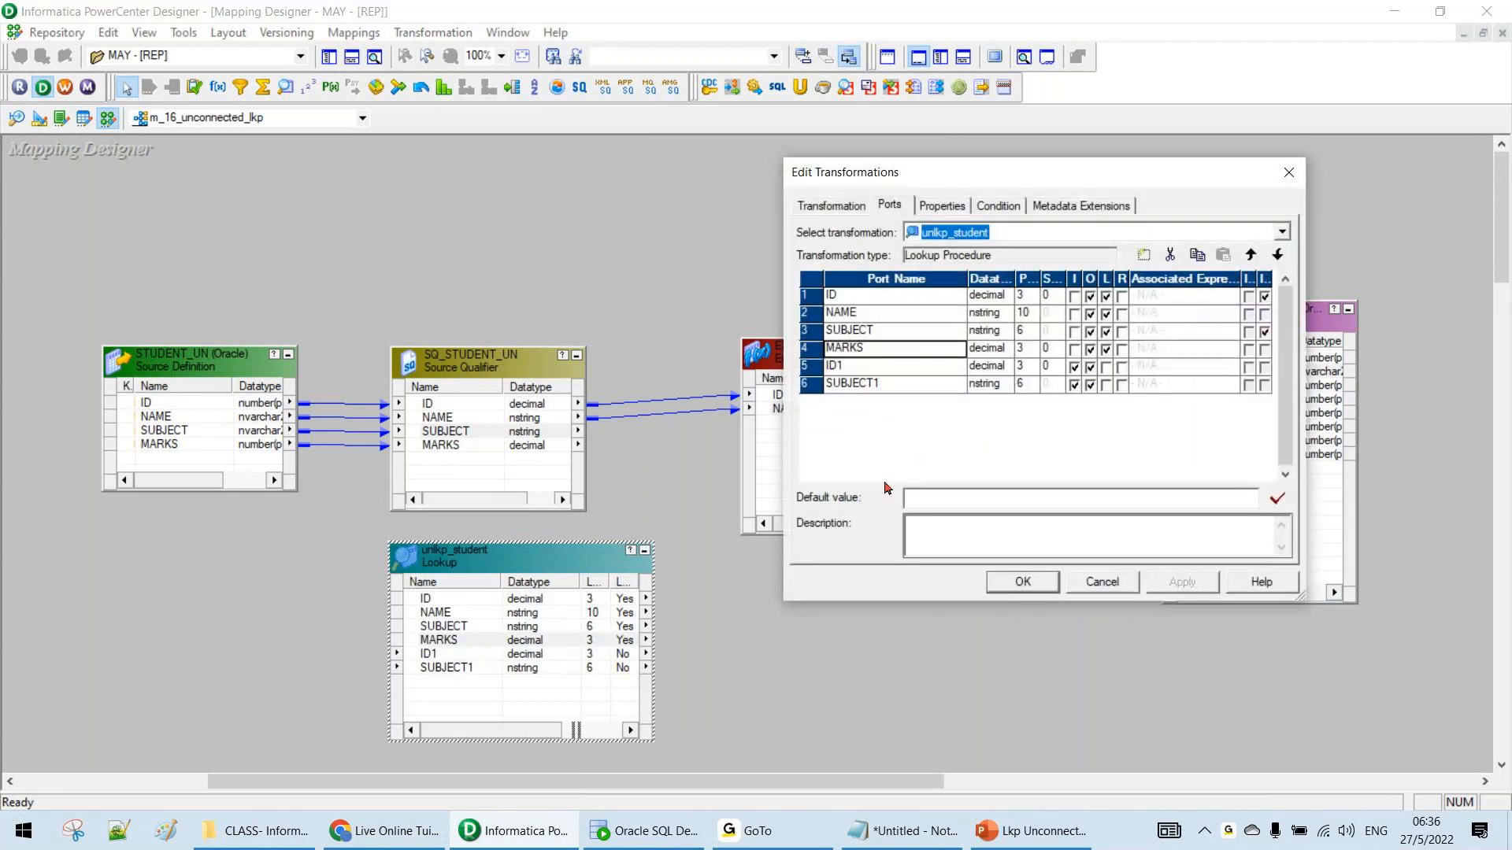
click(1122, 349)
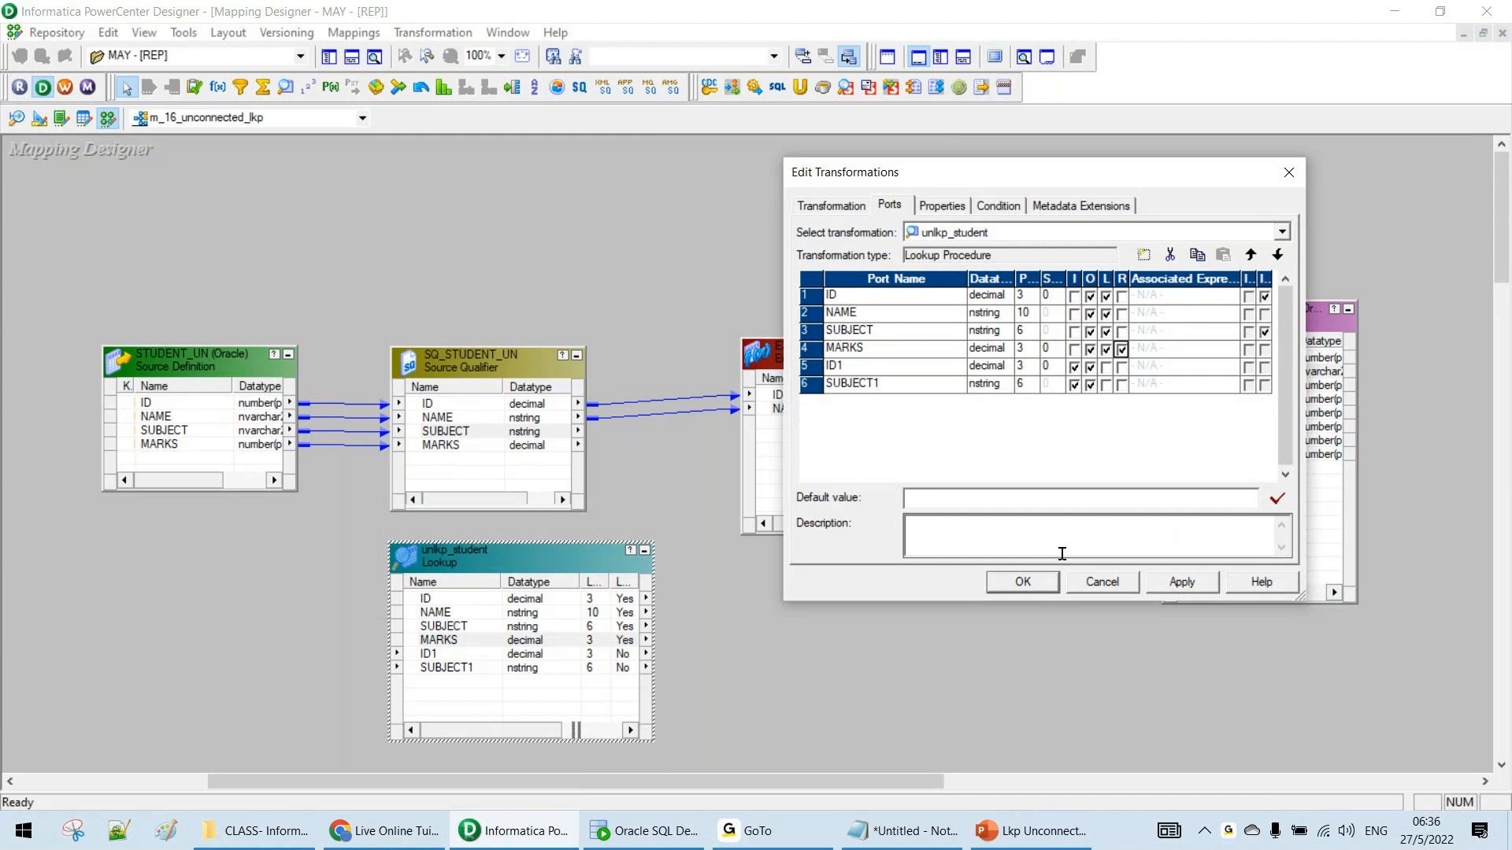
click(904, 352)
click(1182, 582)
click(1023, 583)
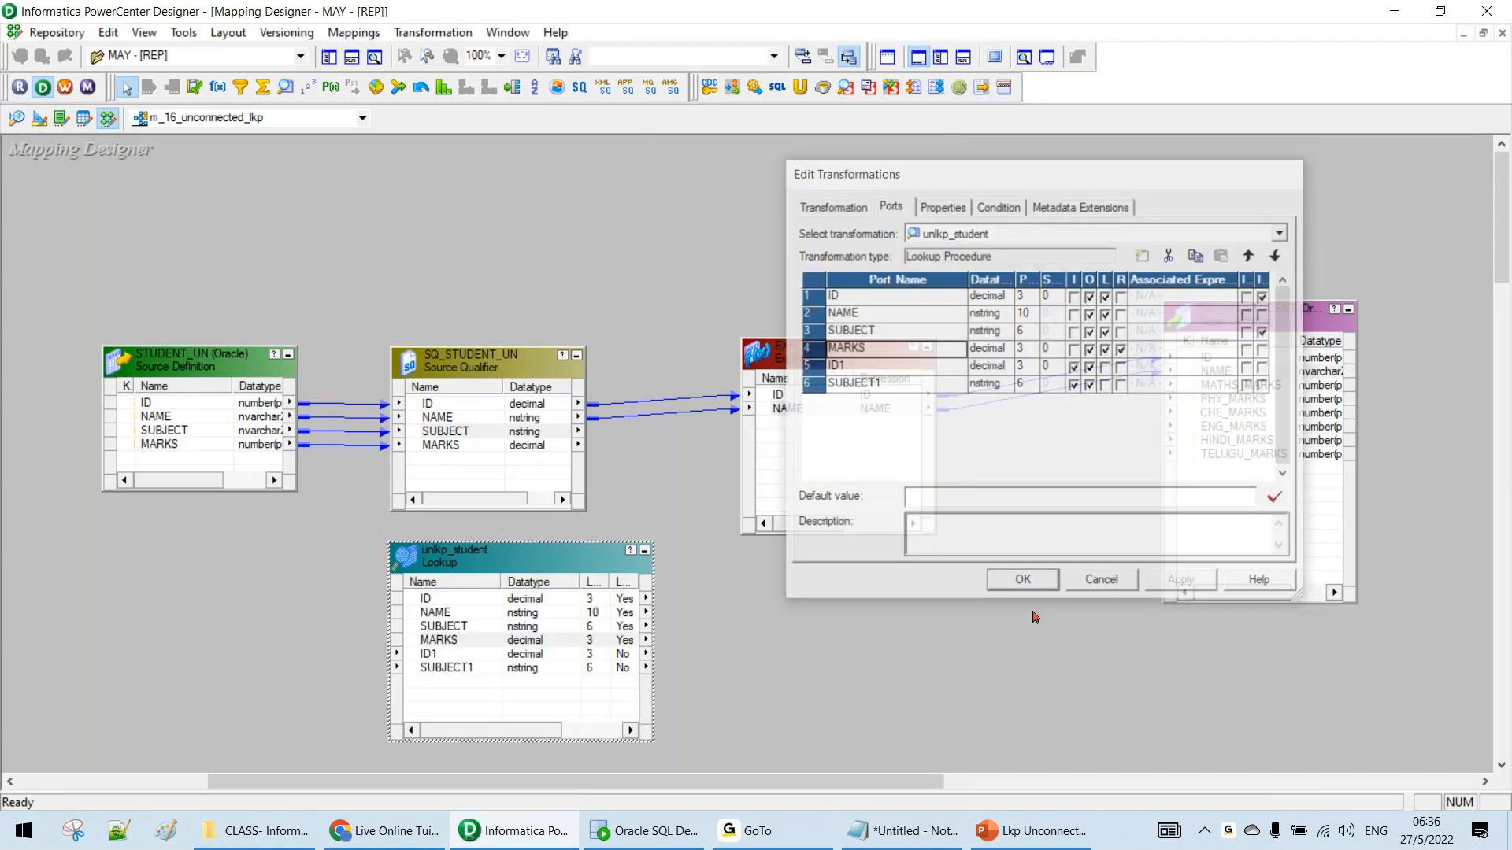
Add a port named MATHS_MARKS to the EXPTRANS Expression with datatype decimal, precision 3 and scale 0
double_click(834, 416)
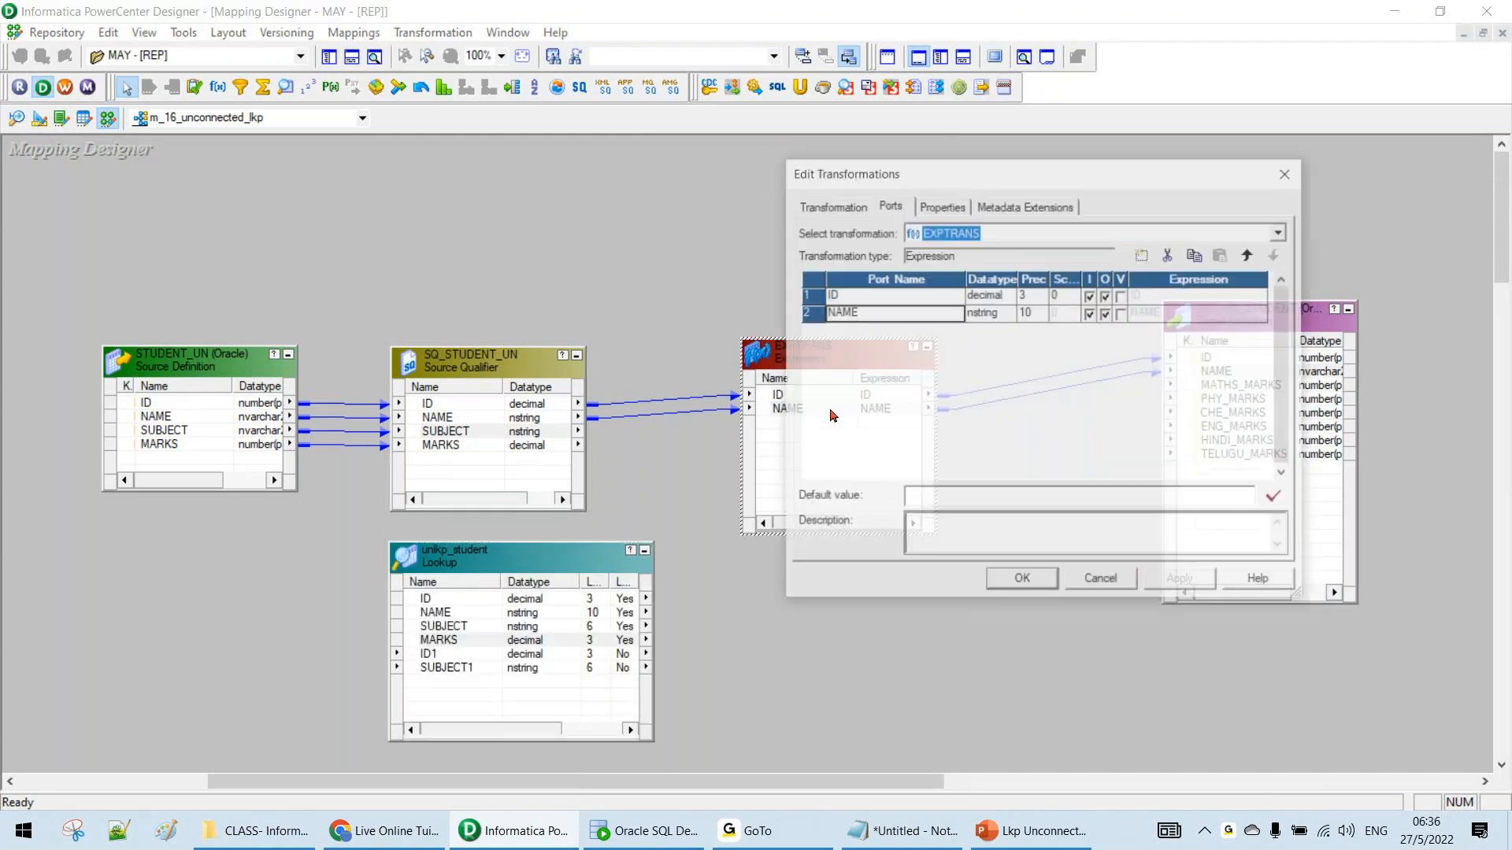
click(1142, 256)
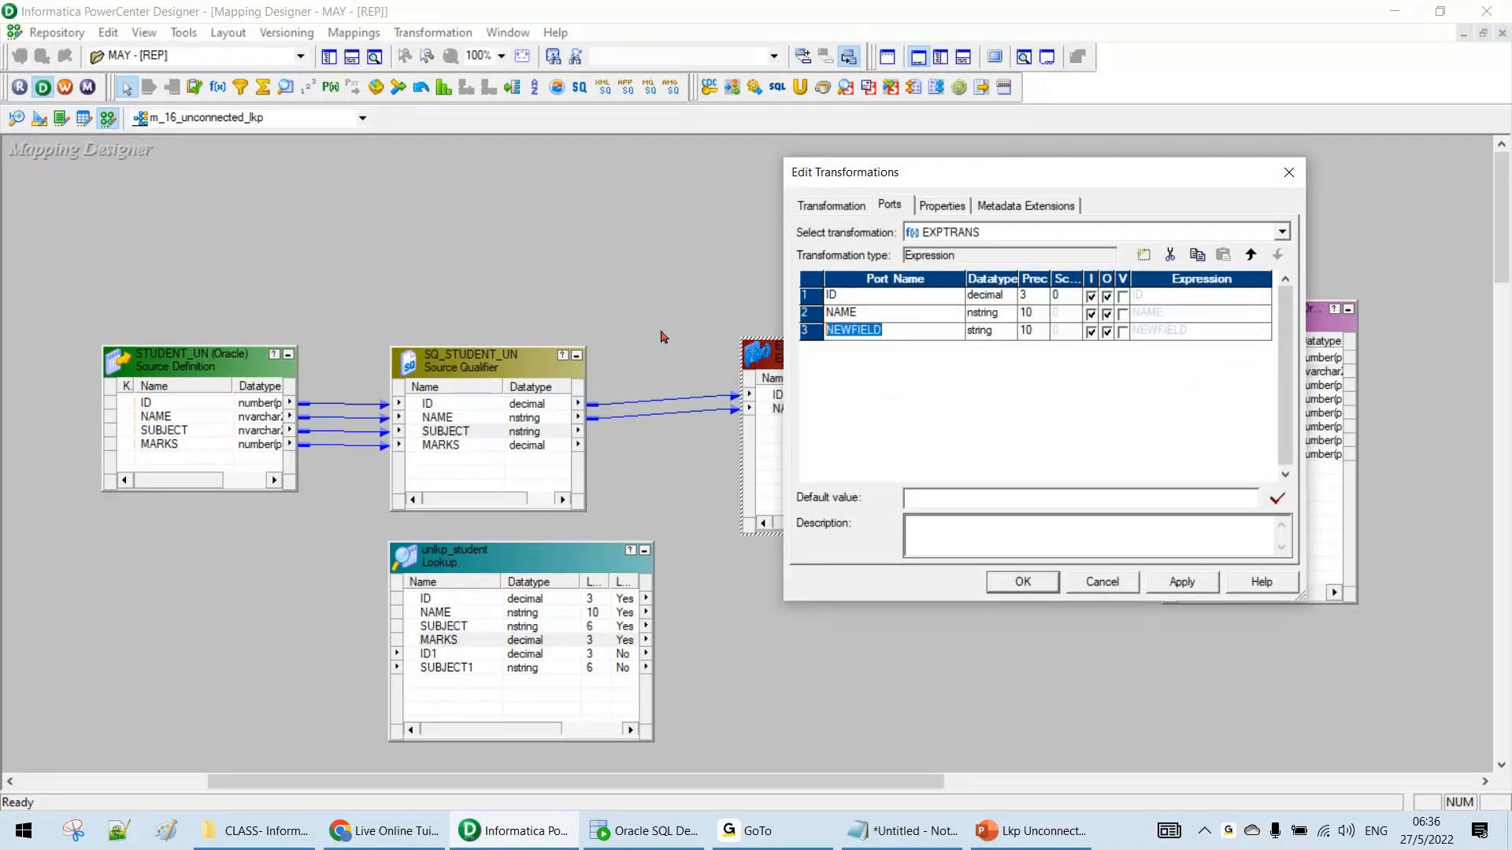
text(MATHS_MARKS)
key(Tab)
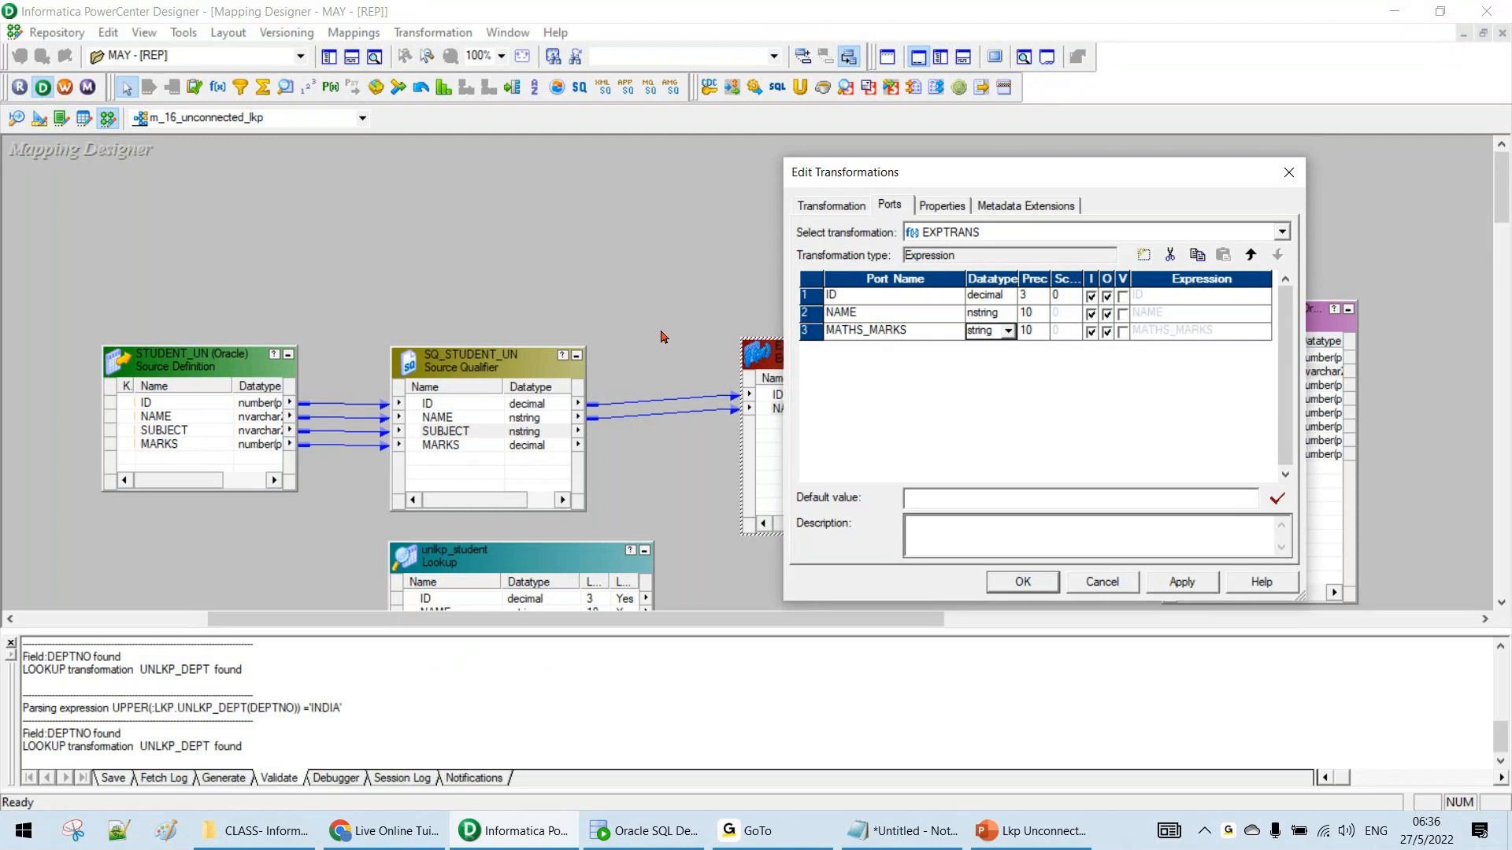
key(d)
key(d)
key(Tab)
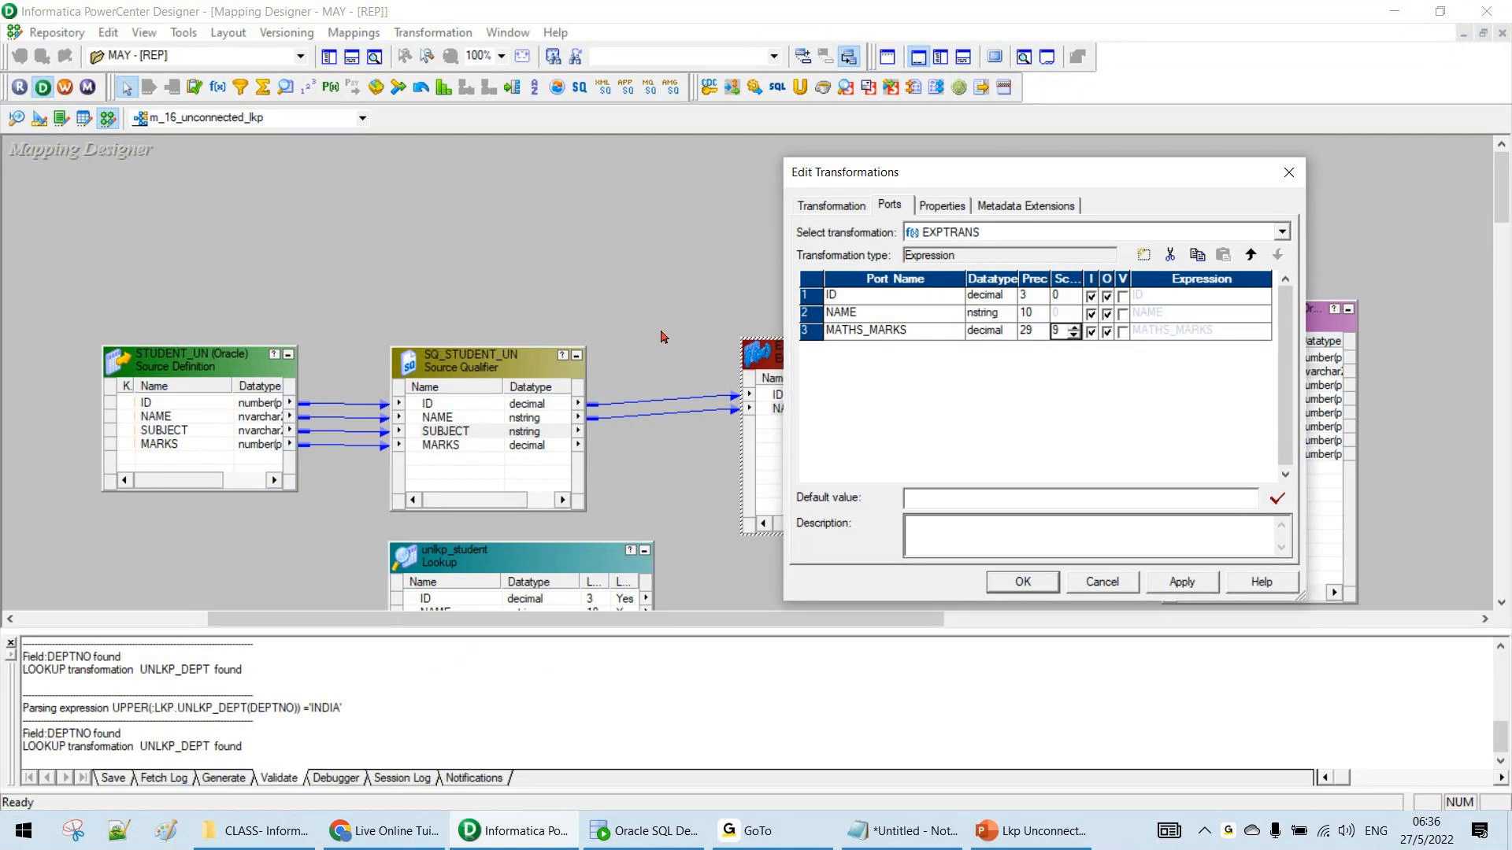
text(3)
click(926, 334)
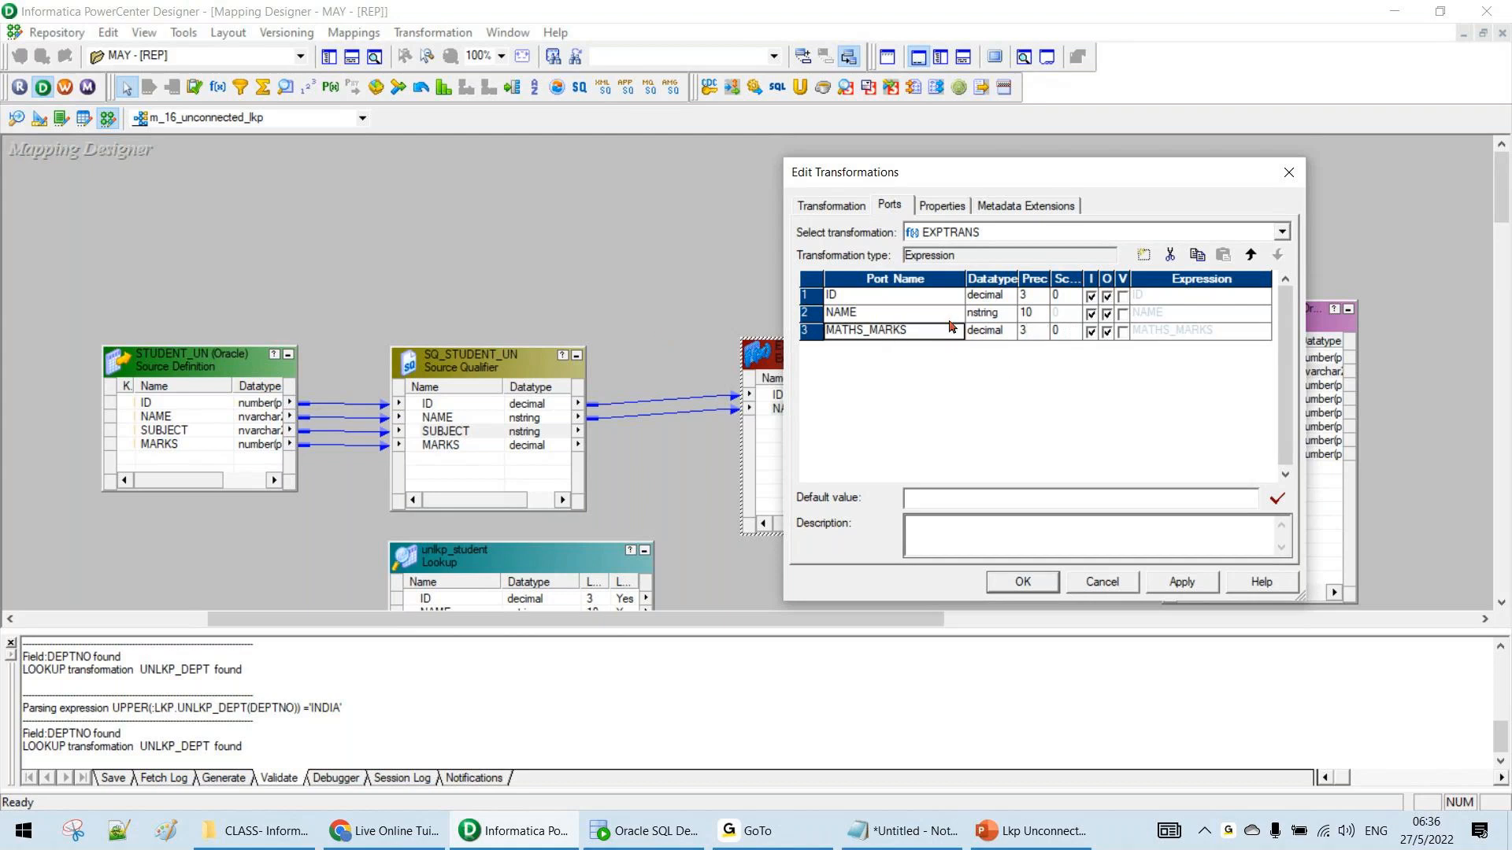
Copy the MATHS_MARKS port and paste it five times in the Expression's port list
click(1197, 254)
click(1223, 254)
click(1223, 255)
click(1223, 254)
click(1220, 258)
click(1220, 258)
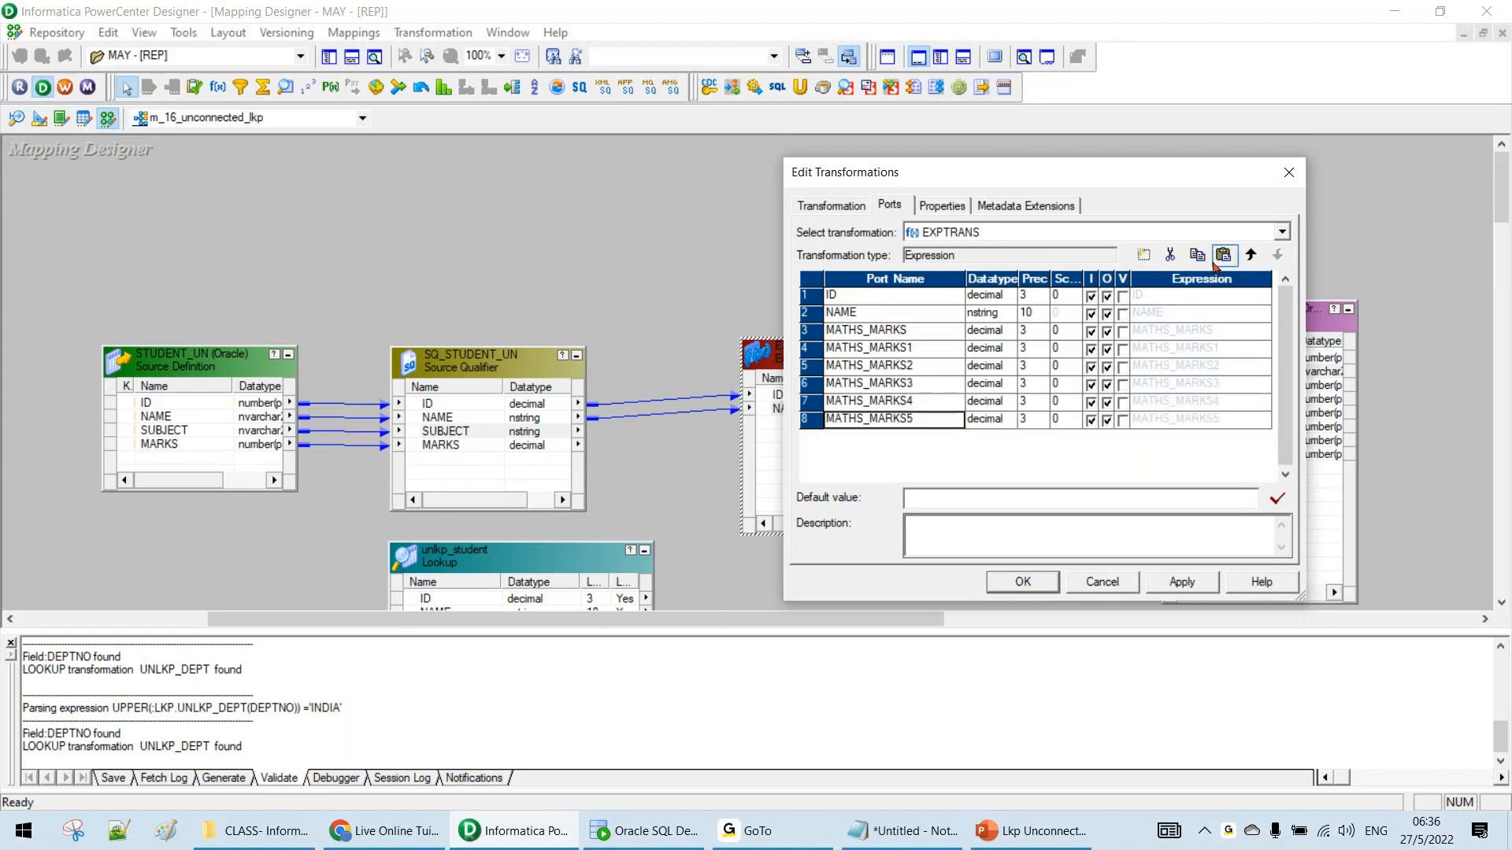
Rename the first two copied ports PHY_MARKS and CHE_MARKS
click(857, 349)
drag(865, 350, 797, 352)
text(PHY_)
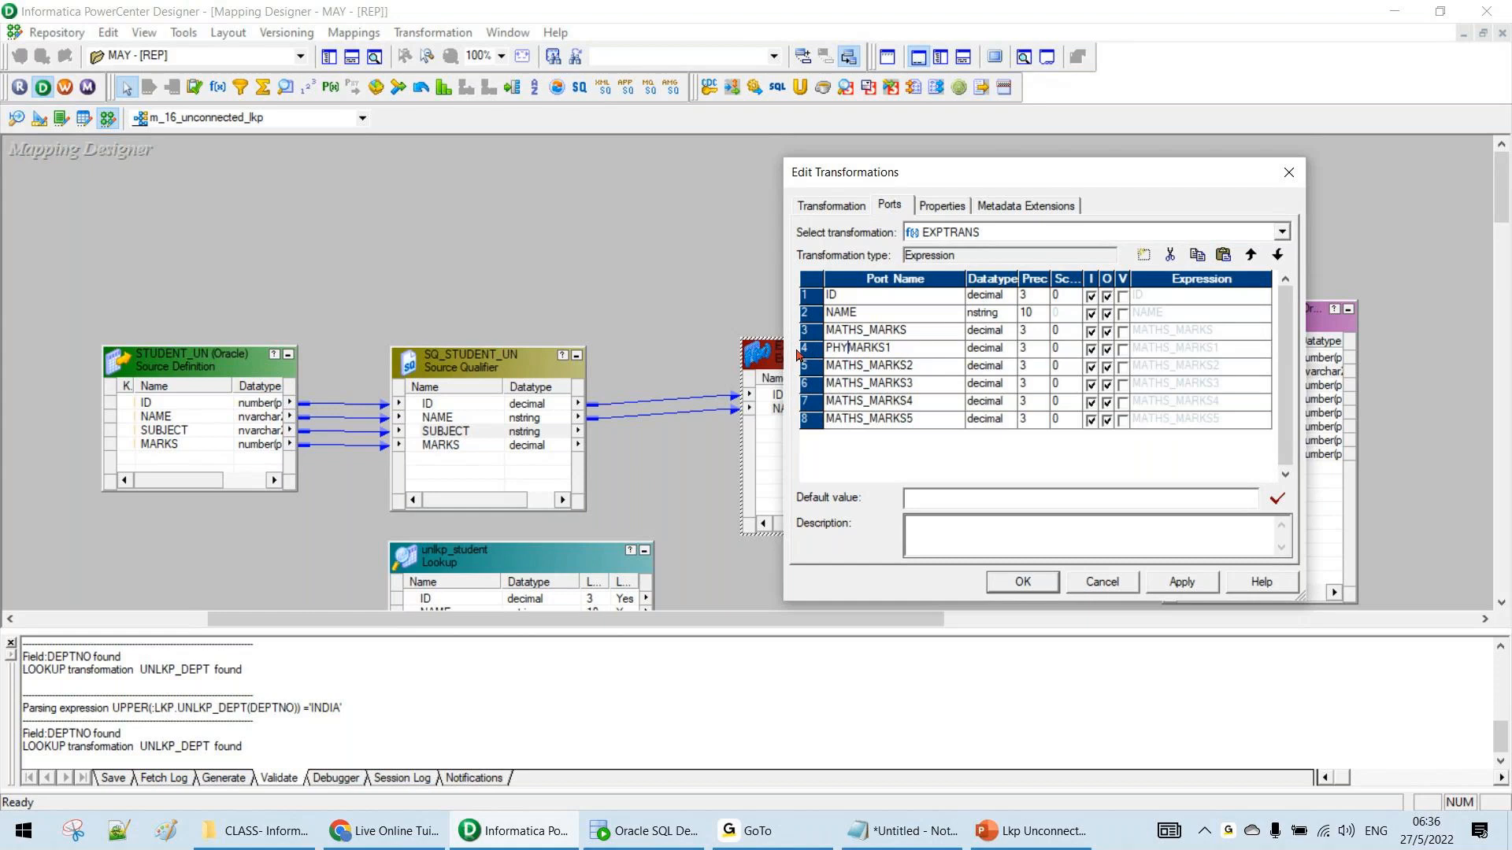
key(BackSpace)
click(869, 365)
drag(869, 365, 826, 367)
text(CHE_)
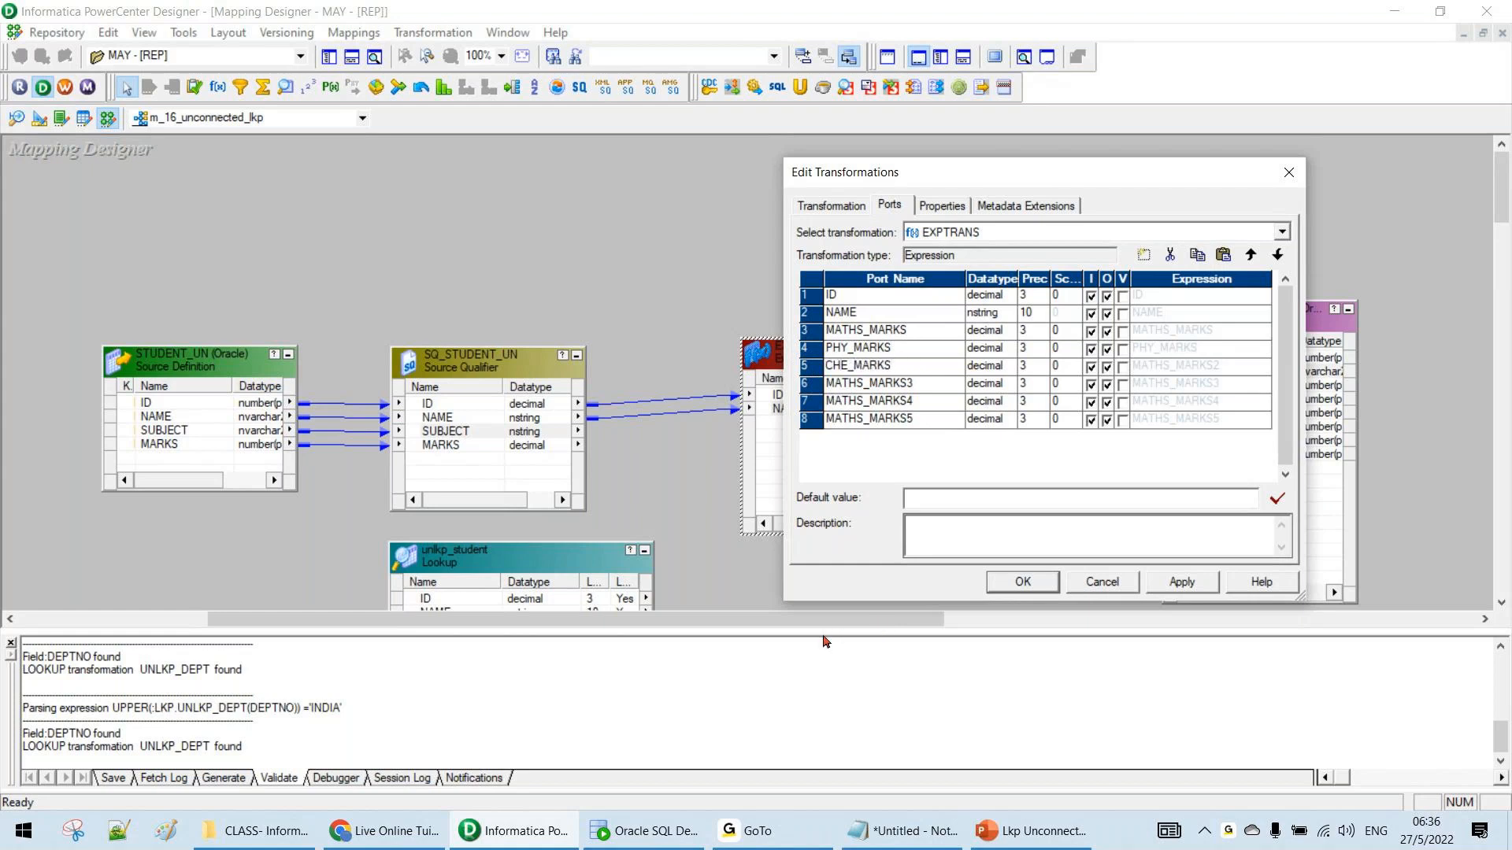
Rename the third and fourth copied ports ENG_MARKS and HINDI_MARKS
click(849, 391)
click(864, 384)
drag(864, 384, 826, 384)
text(ENG)
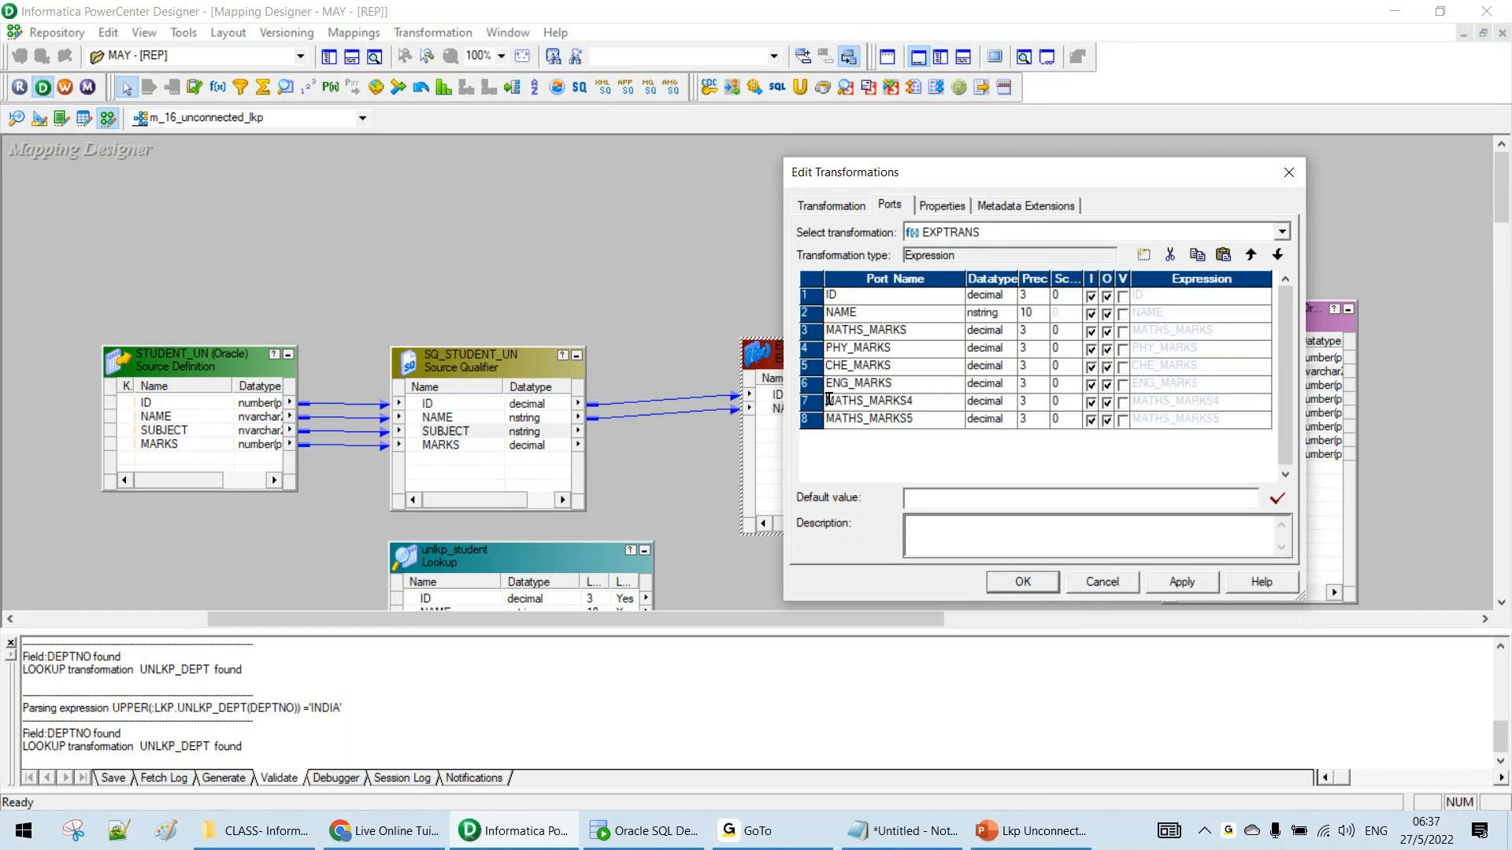
text(HINDI_)
key(BackSpace)
key(BackSpace)
key(BackSpace)
key(BackSpace)
key(BackSpace)
key(BackSpace)
key(BackSpace)
key(BackSpace)
key(BackSpace)
key(BackSpace)
key(BackSpace)
key(BackSpace)
text(MARKS)
Rename the last copied port TELUGU_MARKS and apply the port changes
drag(865, 419, 813, 416)
text(TELUGU)
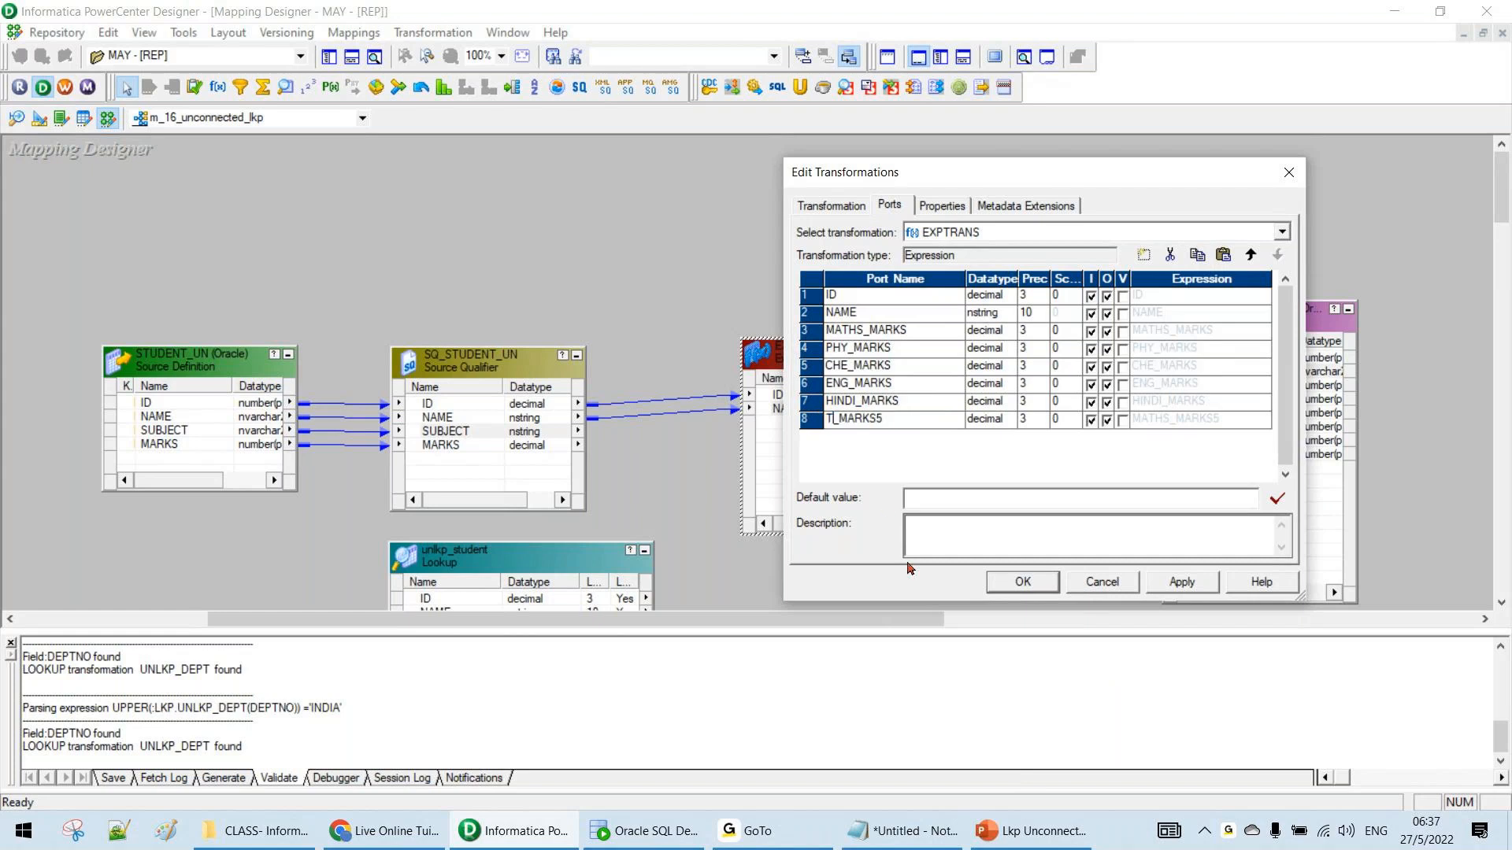
key(End)
key(BackSpace)
click(1182, 582)
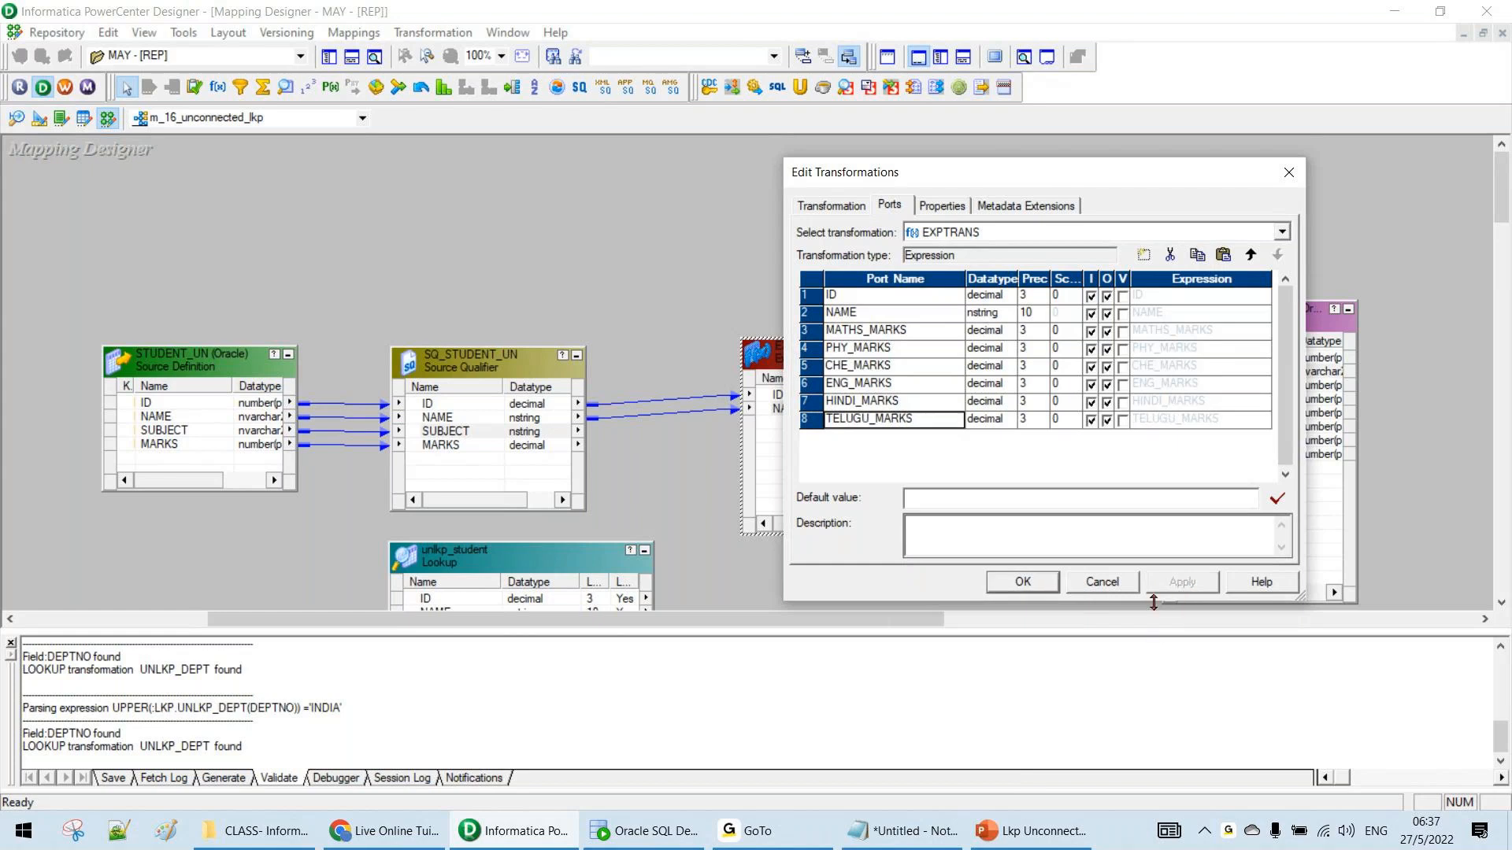
Make all six subject marks ports output-only, save the Expression, and hide the output window
click(1091, 331)
click(1091, 349)
click(1091, 367)
click(1091, 385)
click(1091, 402)
click(1091, 420)
click(1182, 581)
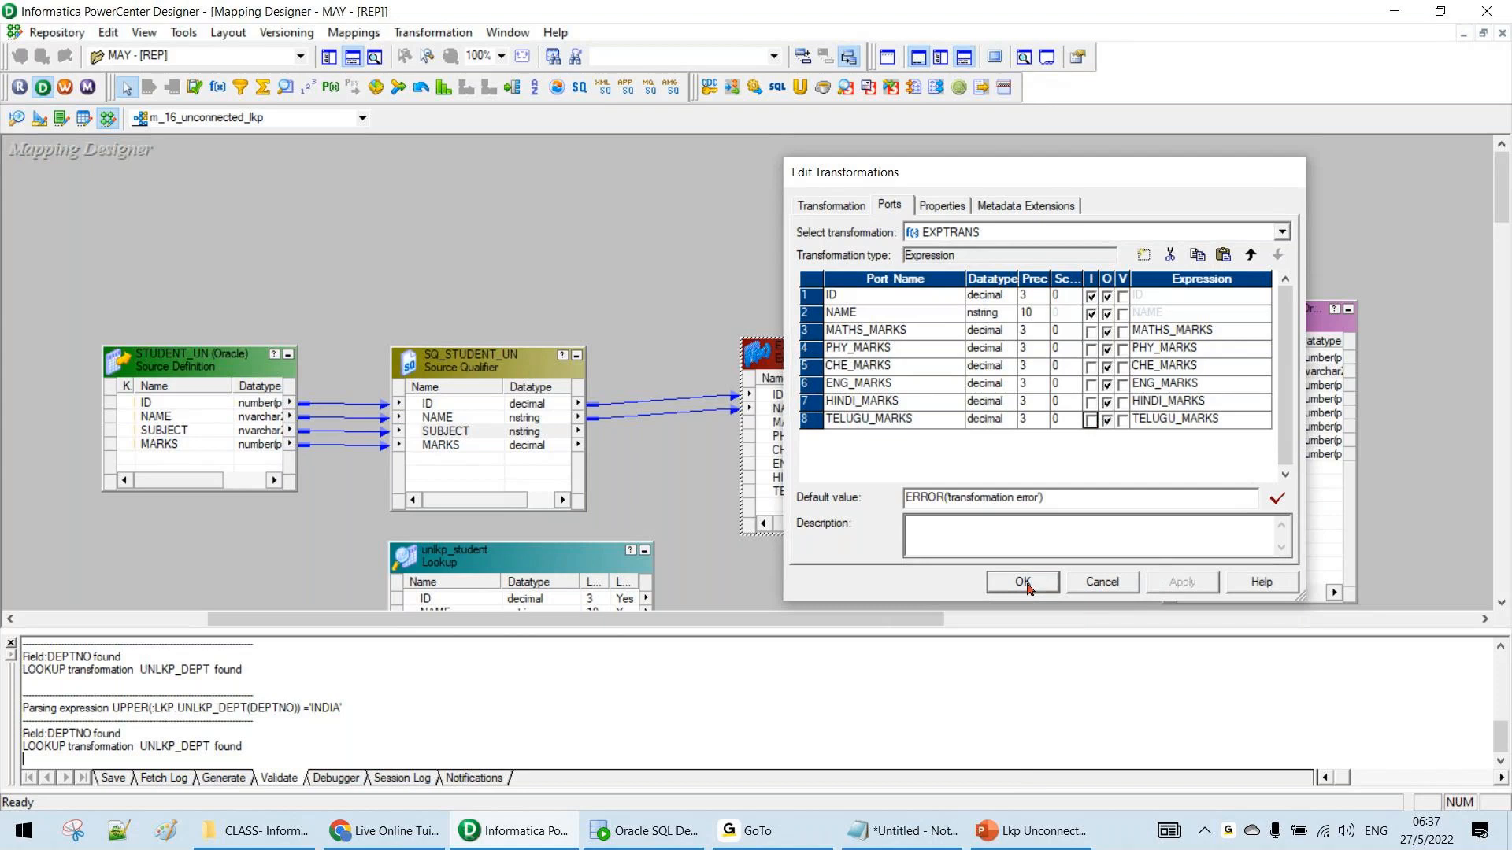
click(1022, 582)
click(349, 61)
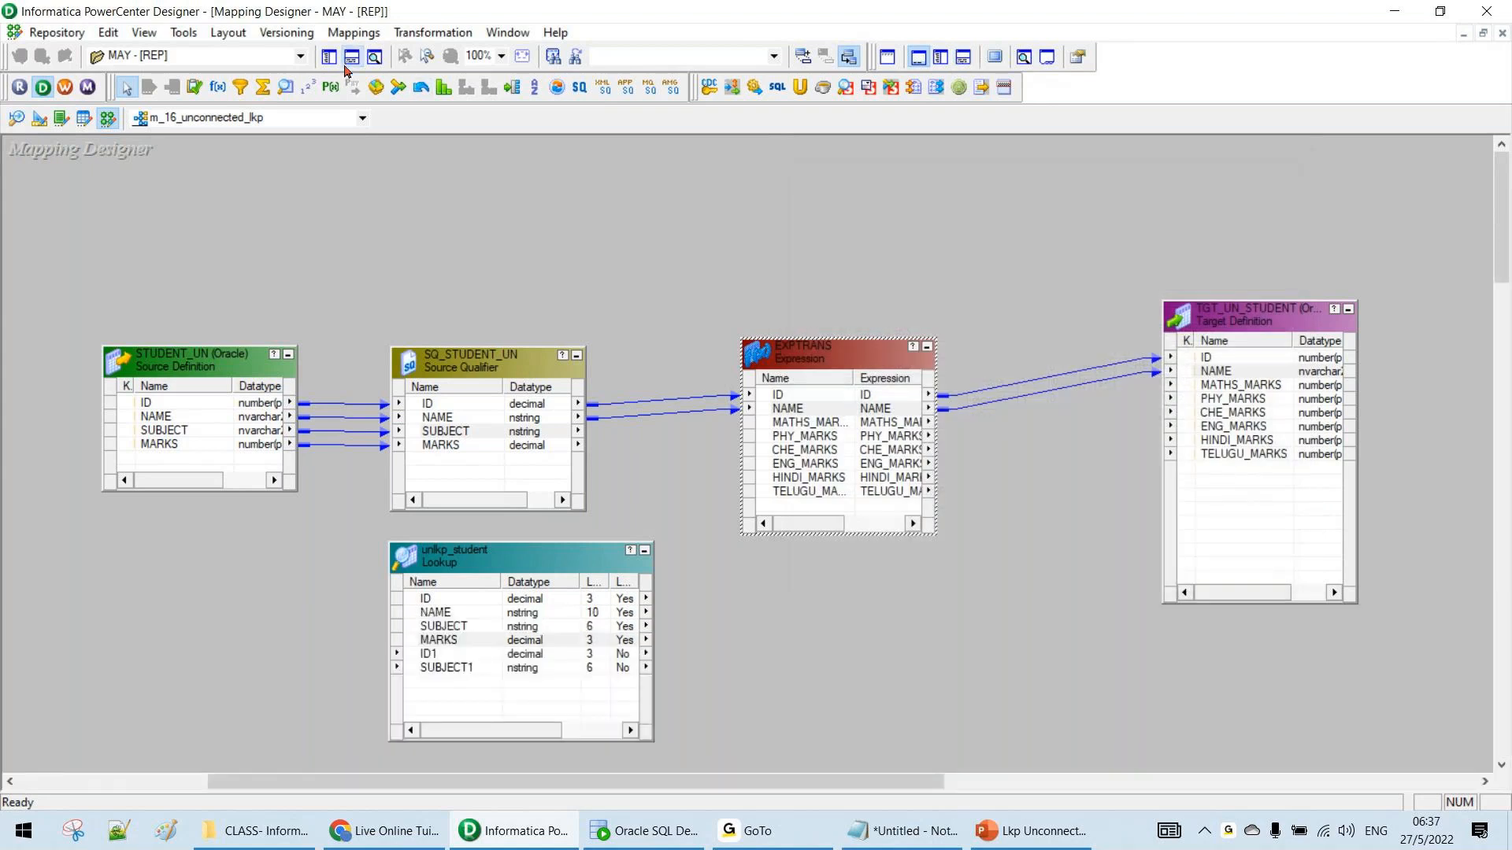
Replace the MATHS_MARKS port's expression in EXPTRANS with a call to the unlkp_student lookup
double_click(881, 423)
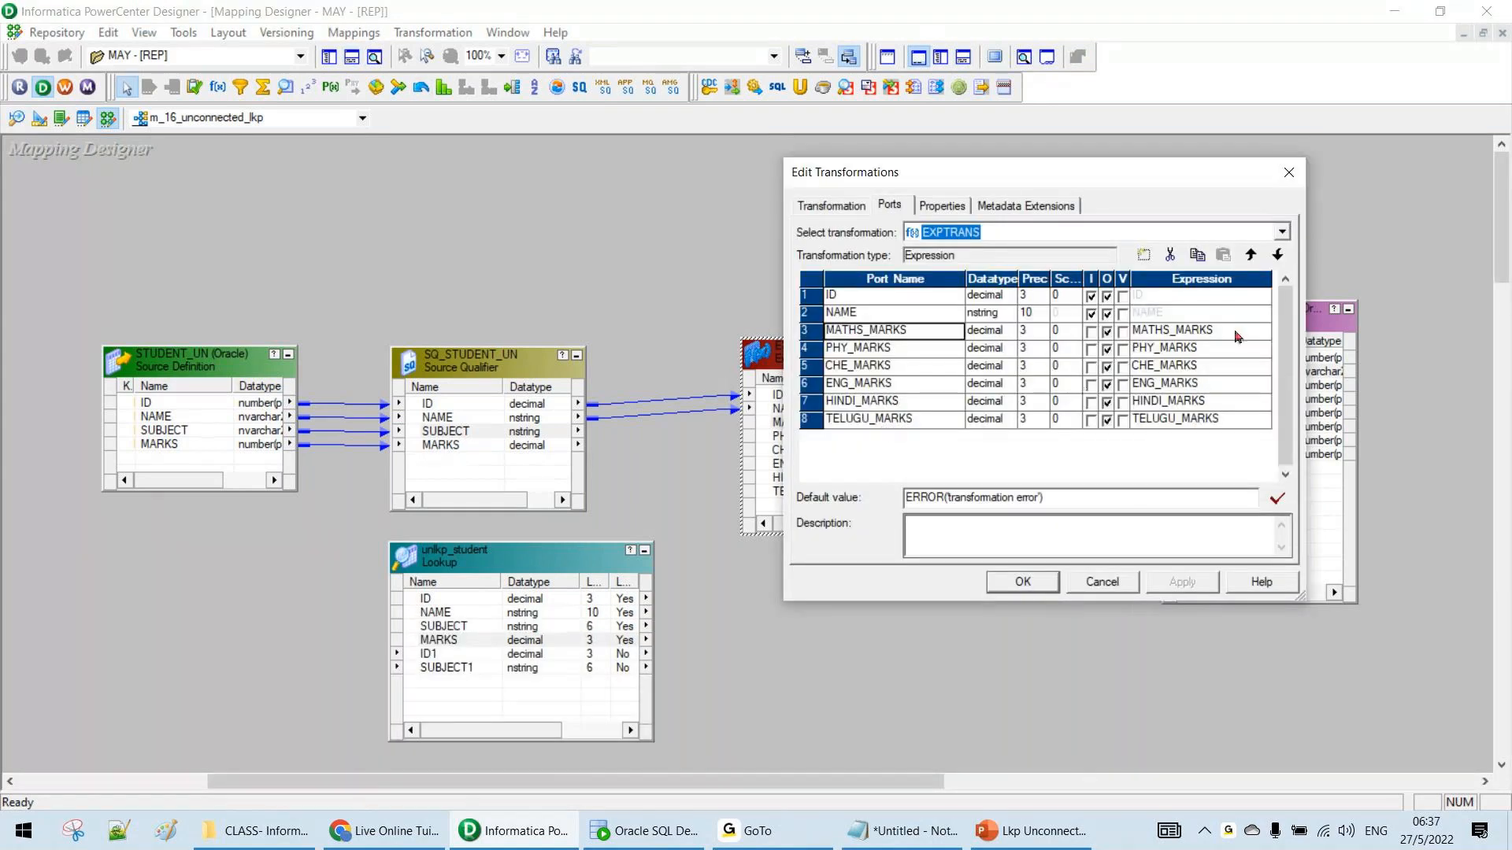
click(1266, 334)
click(1265, 331)
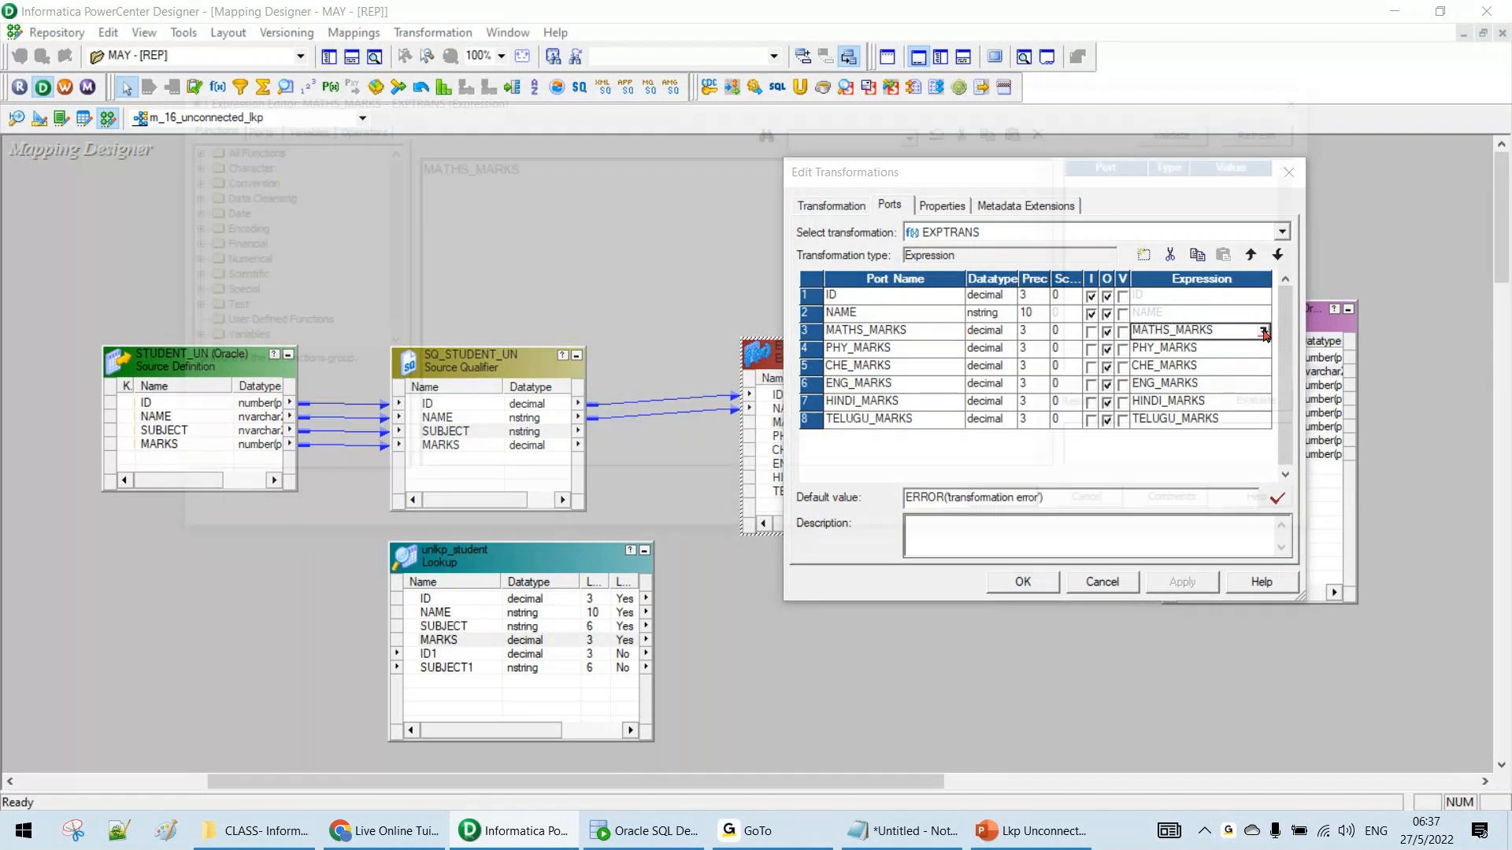
drag(383, 226, 383, 276)
double_click(240, 341)
double_click(241, 340)
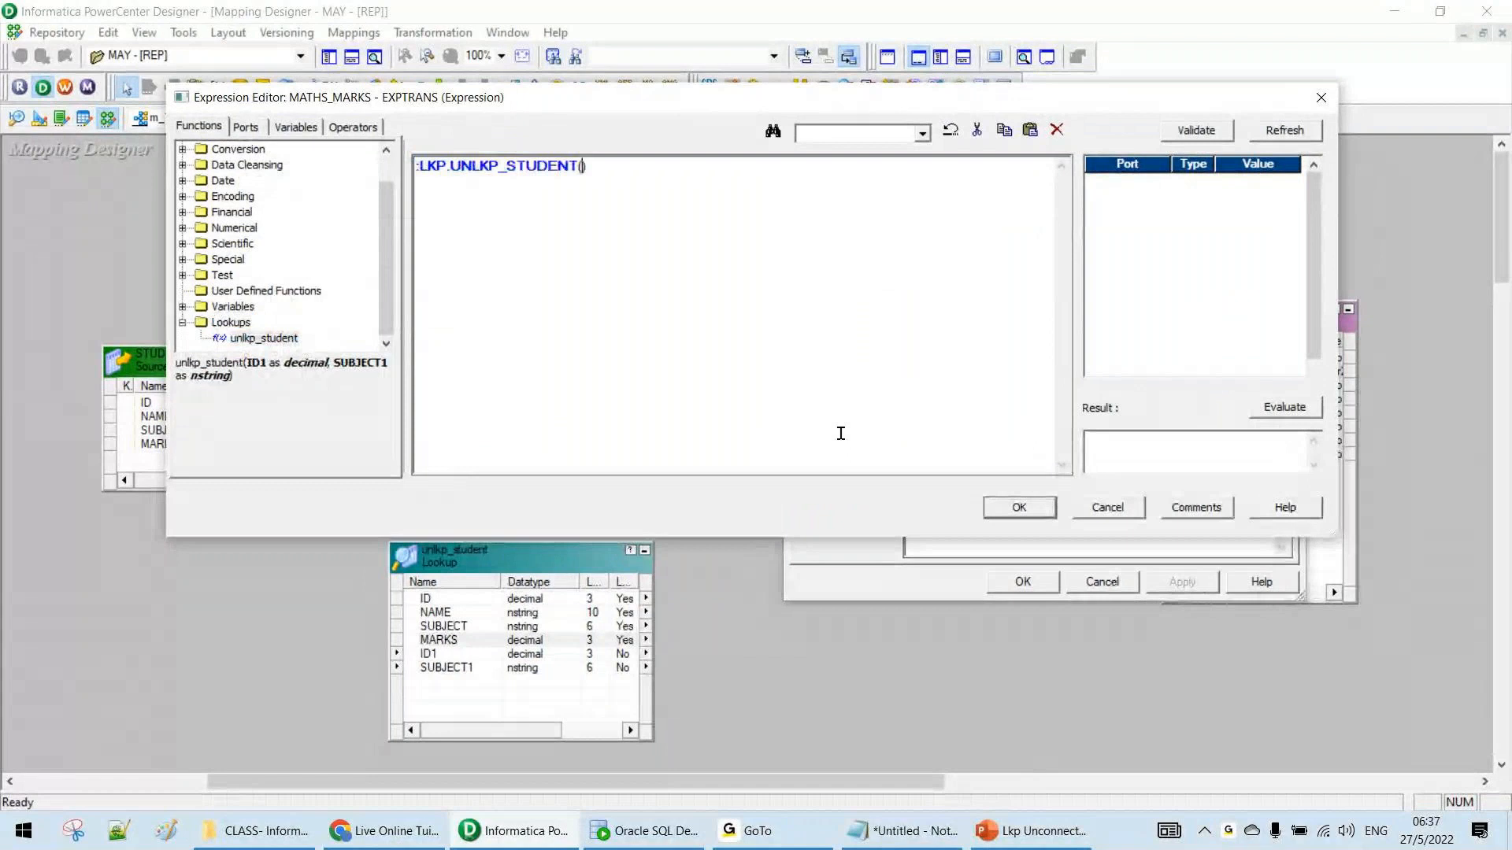
Complete the lookup call as :LKP.UNLKP_STUDENT(ID,'MATHS'), checking the subject's spelling against the sample rows in Notepad
click(246, 127)
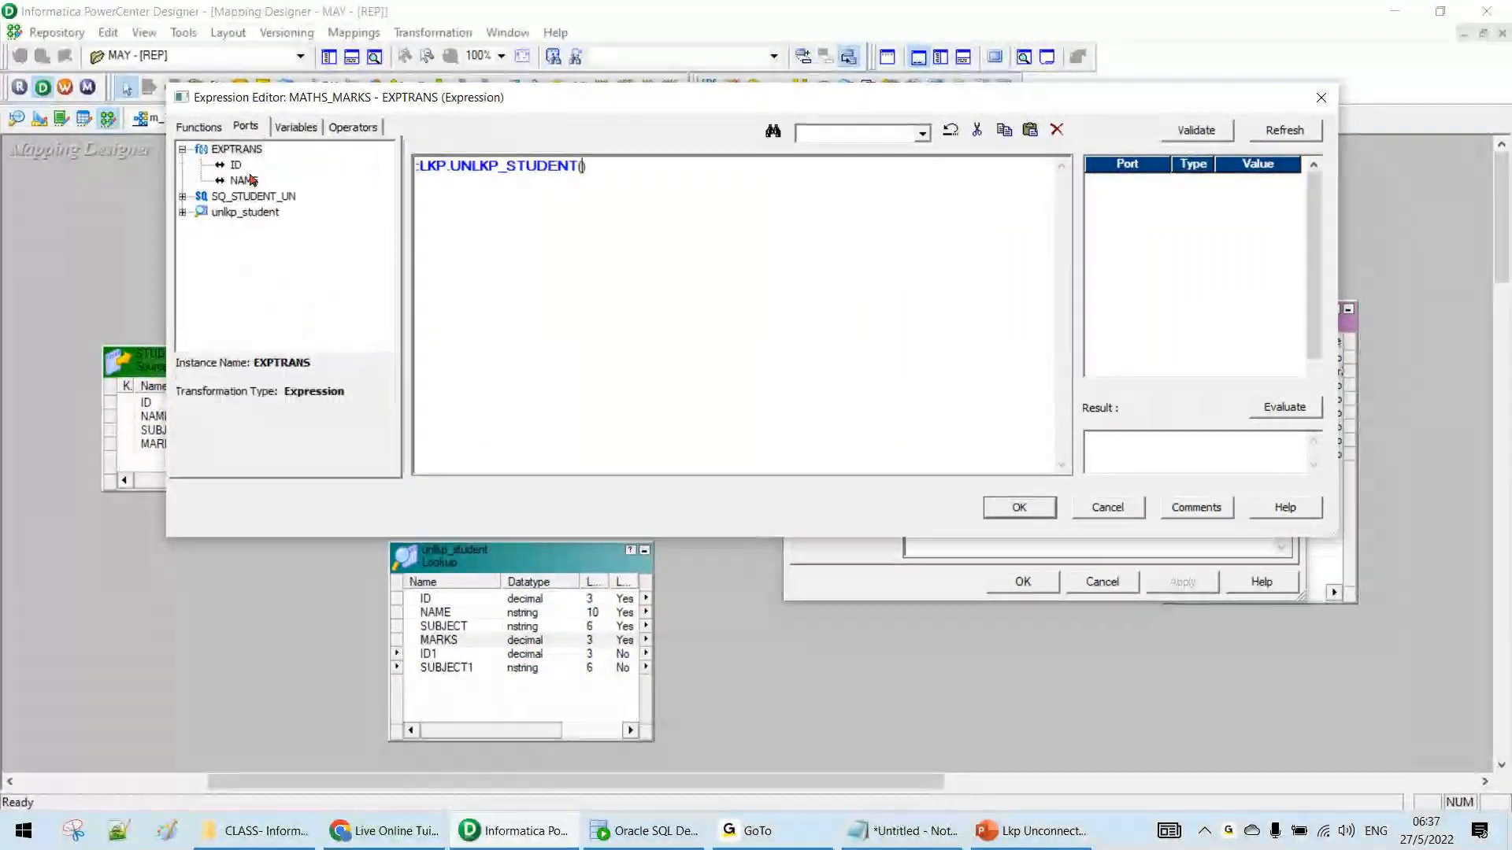
double_click(236, 165)
text(,')
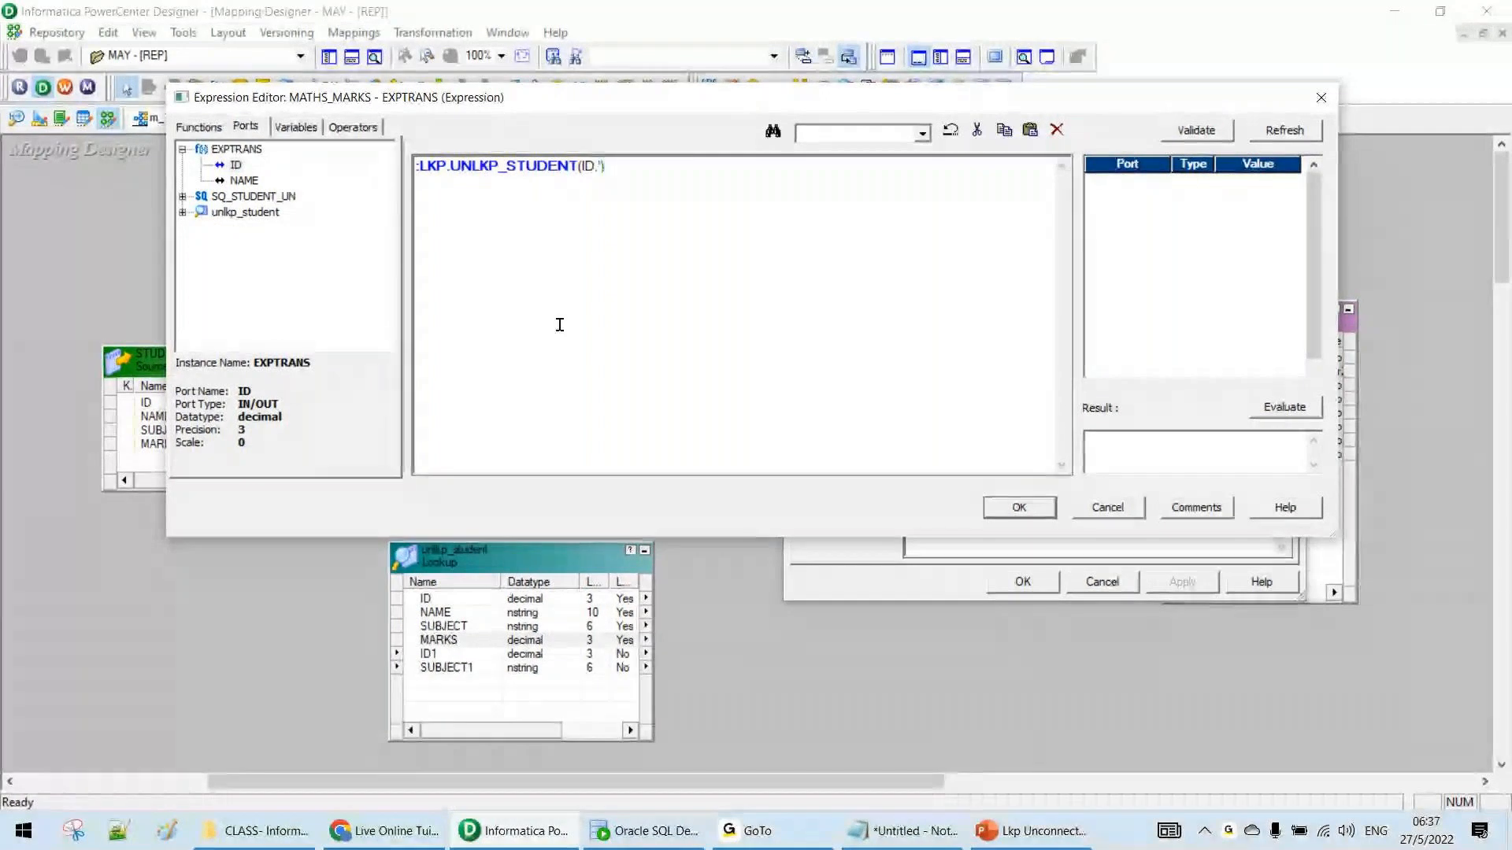
click(902, 831)
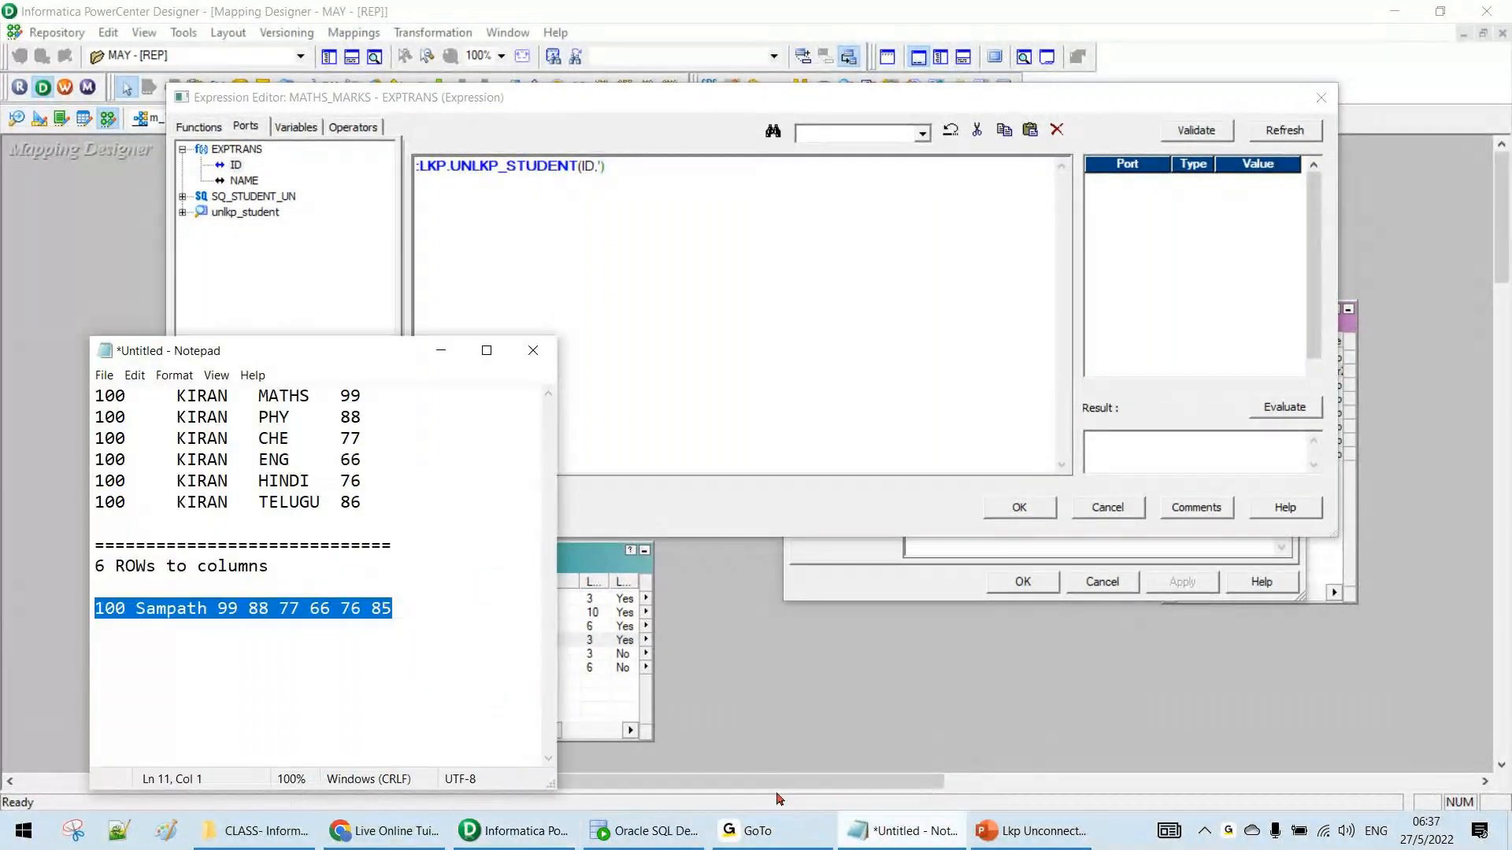
double_click(255, 398)
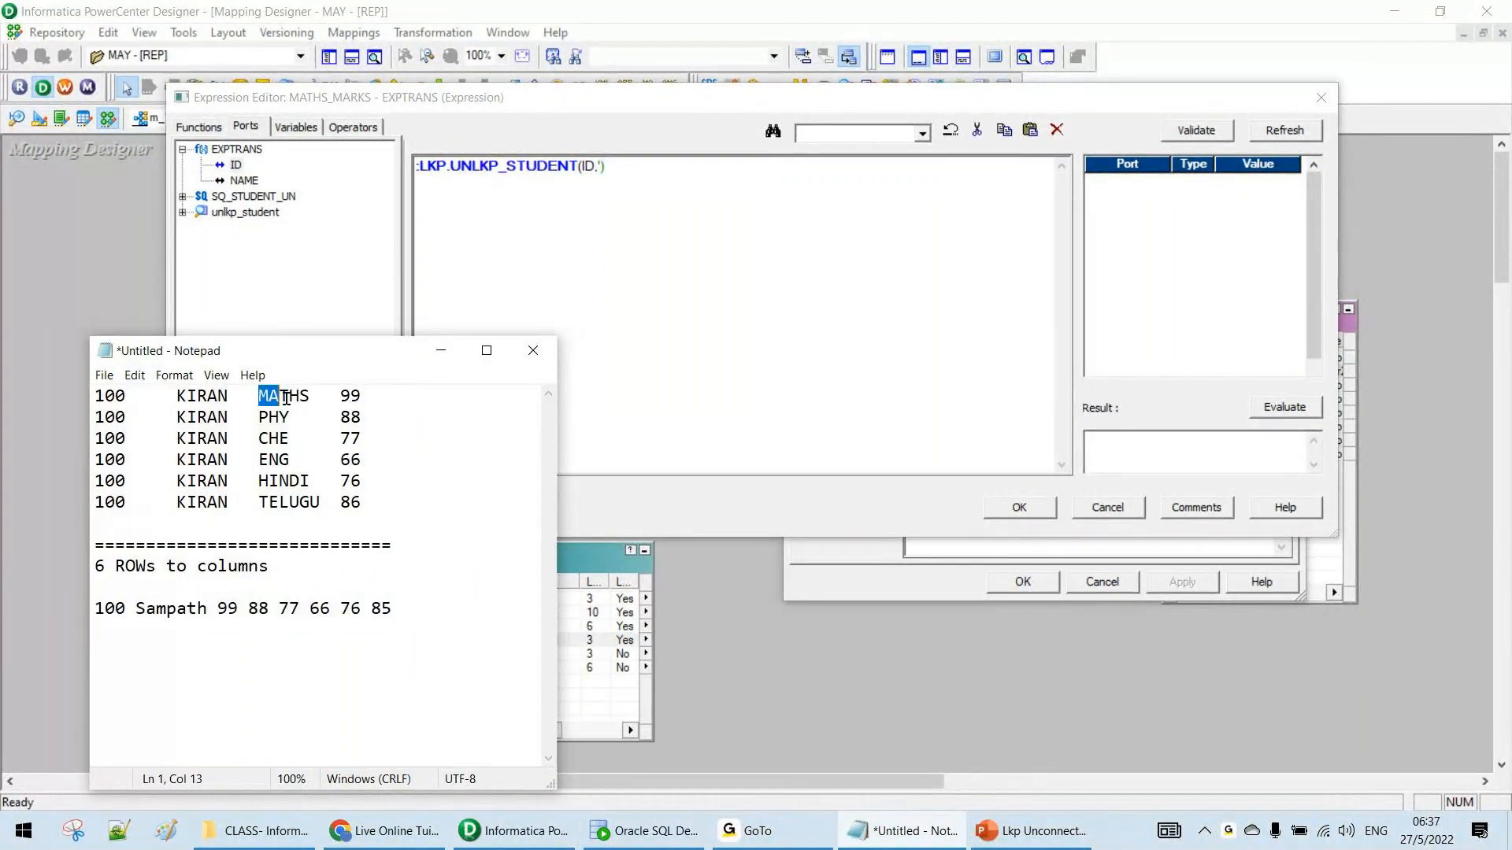
click(880, 719)
text(MATHS)
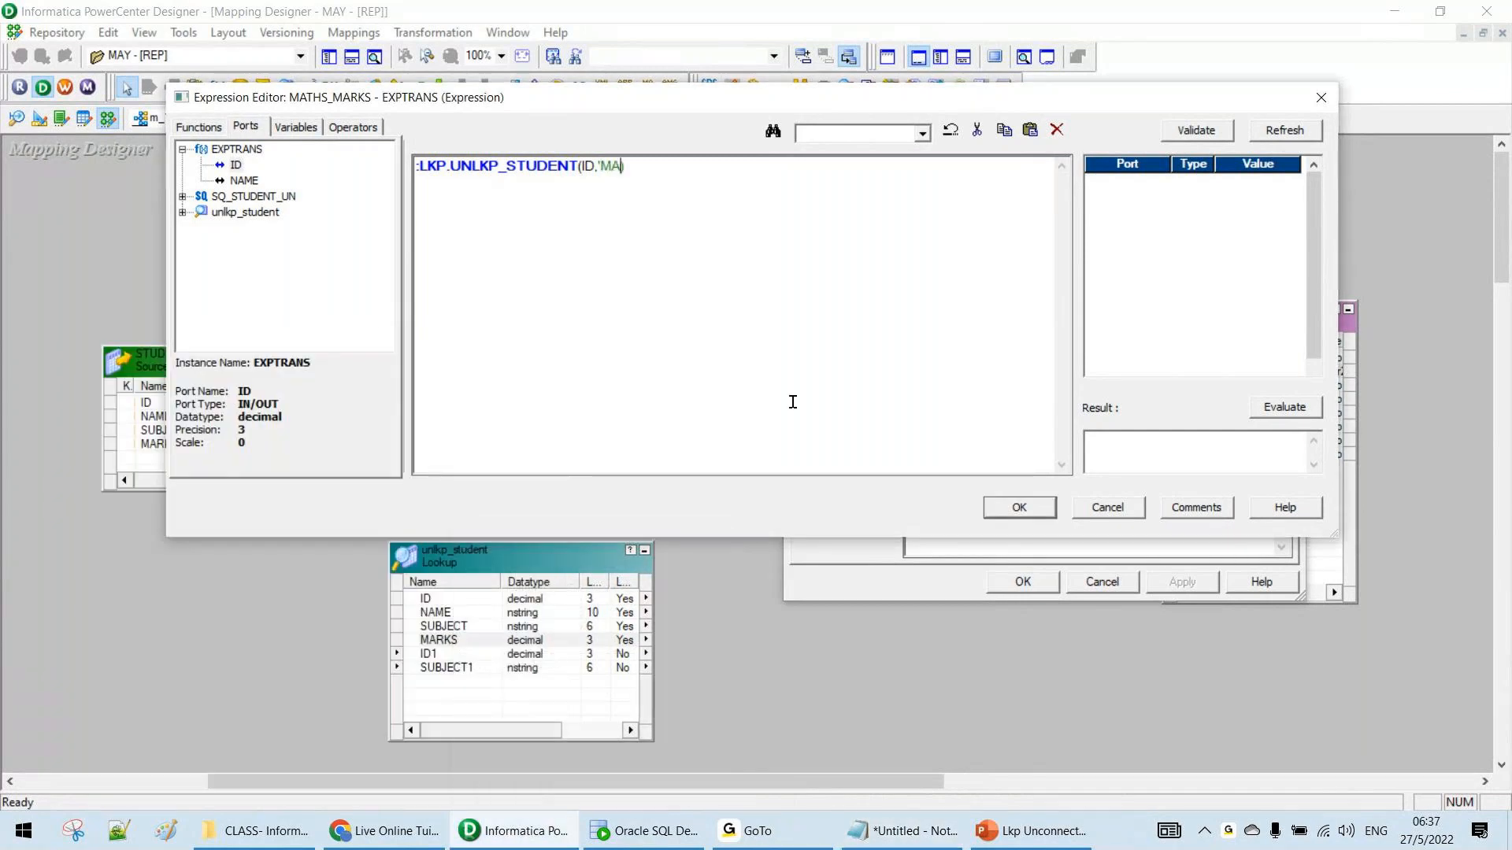
text(')
key(alt+Tab)
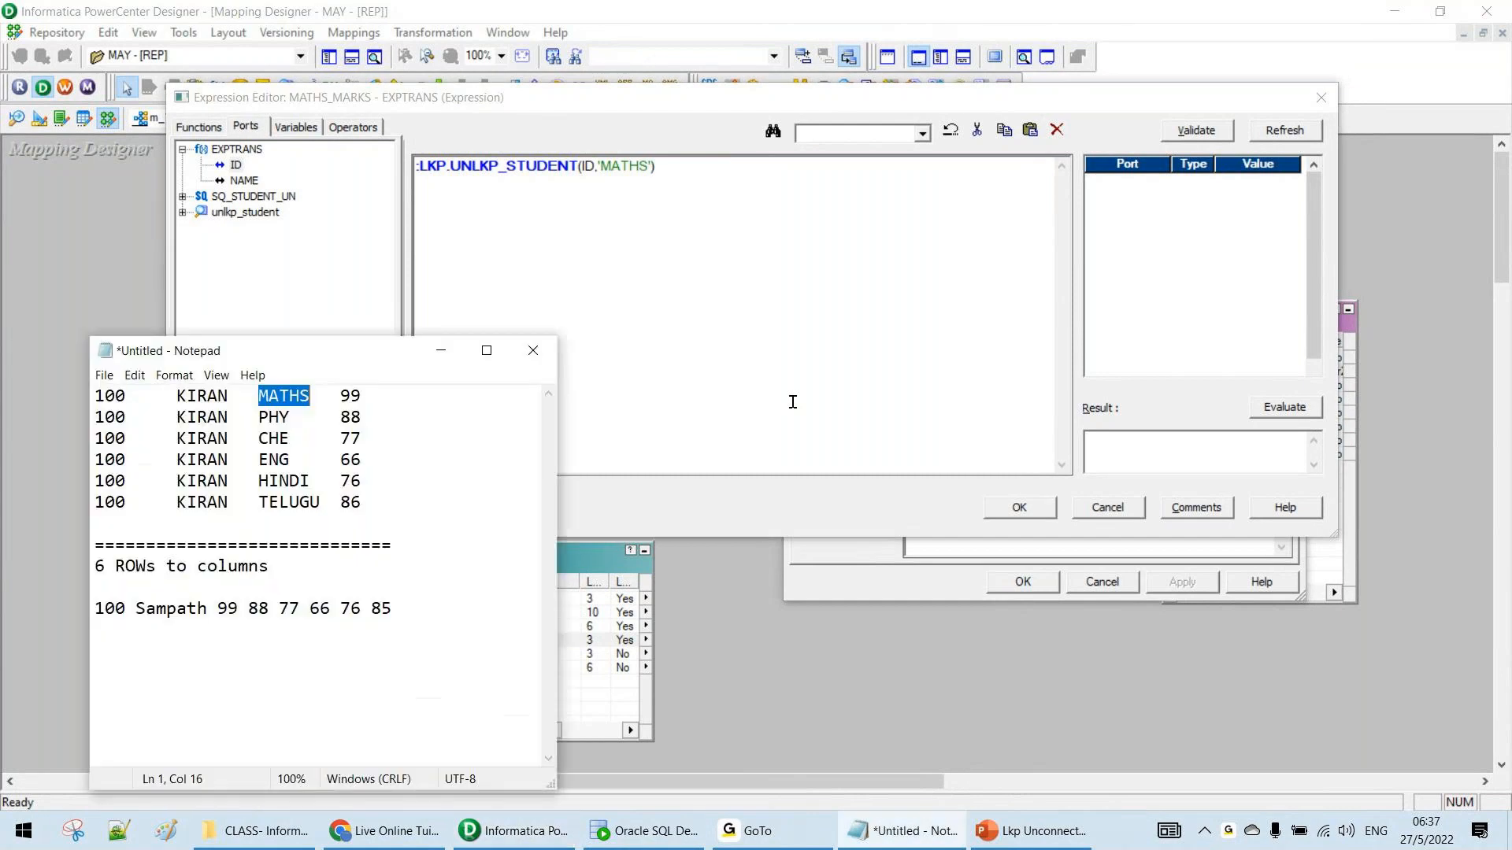
key(alt+Tab)
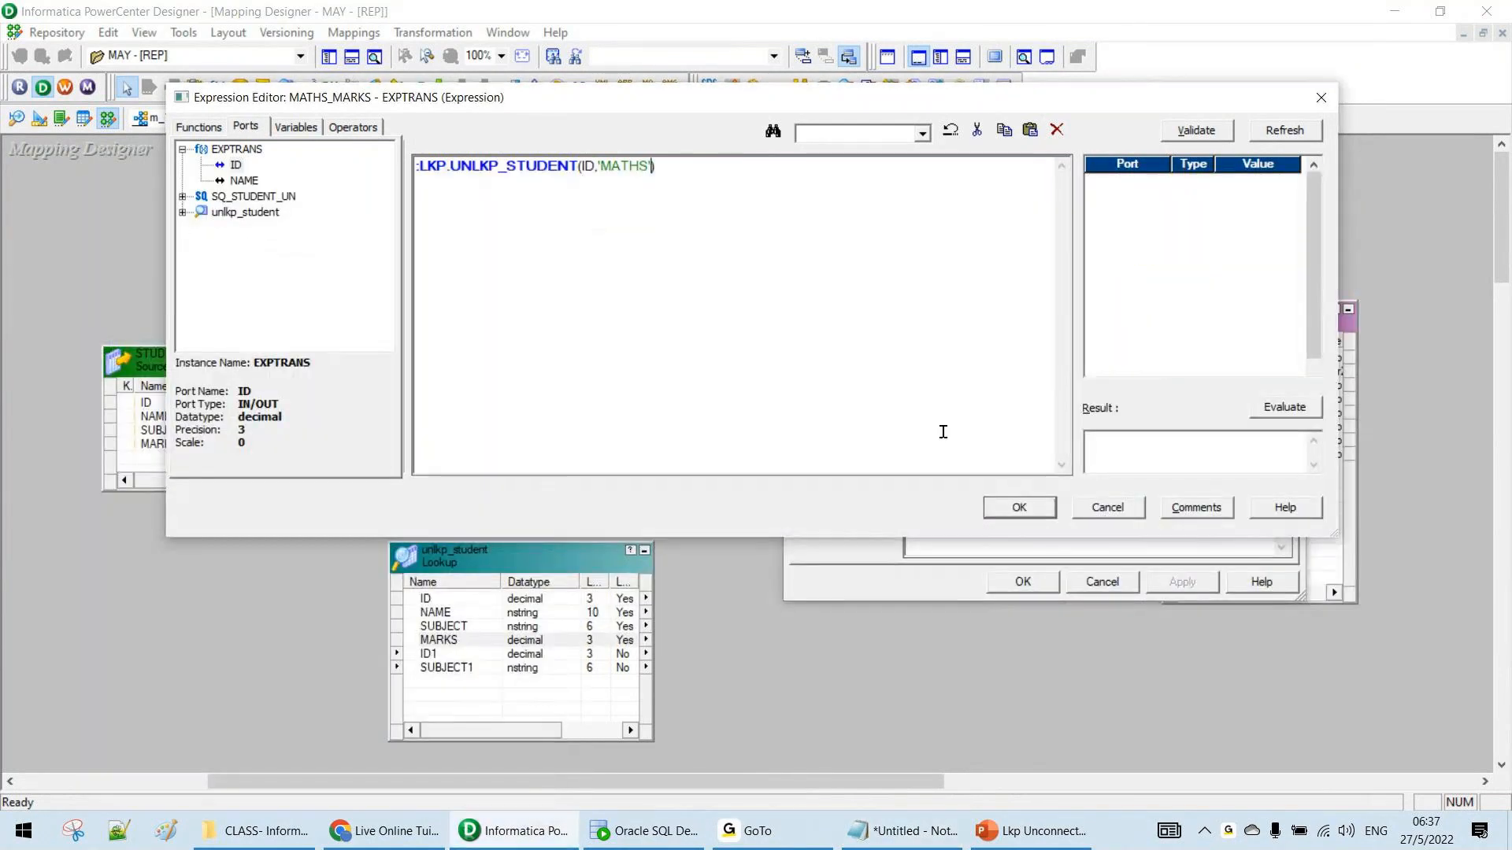
Validate the MATHS_MARKS expression and copy its full text
click(1201, 134)
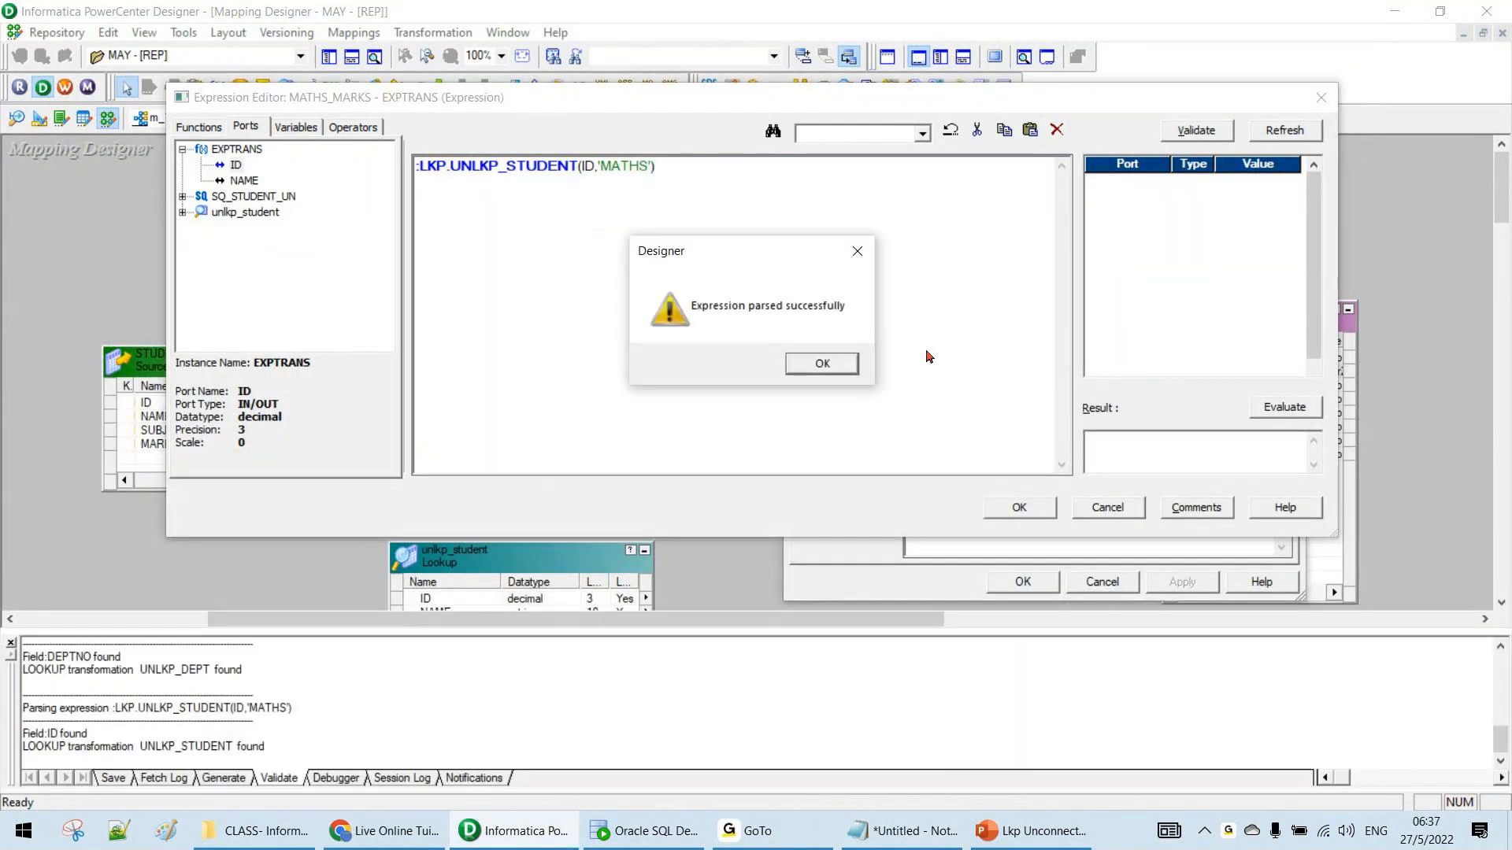
click(824, 367)
drag(786, 235, 462, 139)
key(ctrl+c)
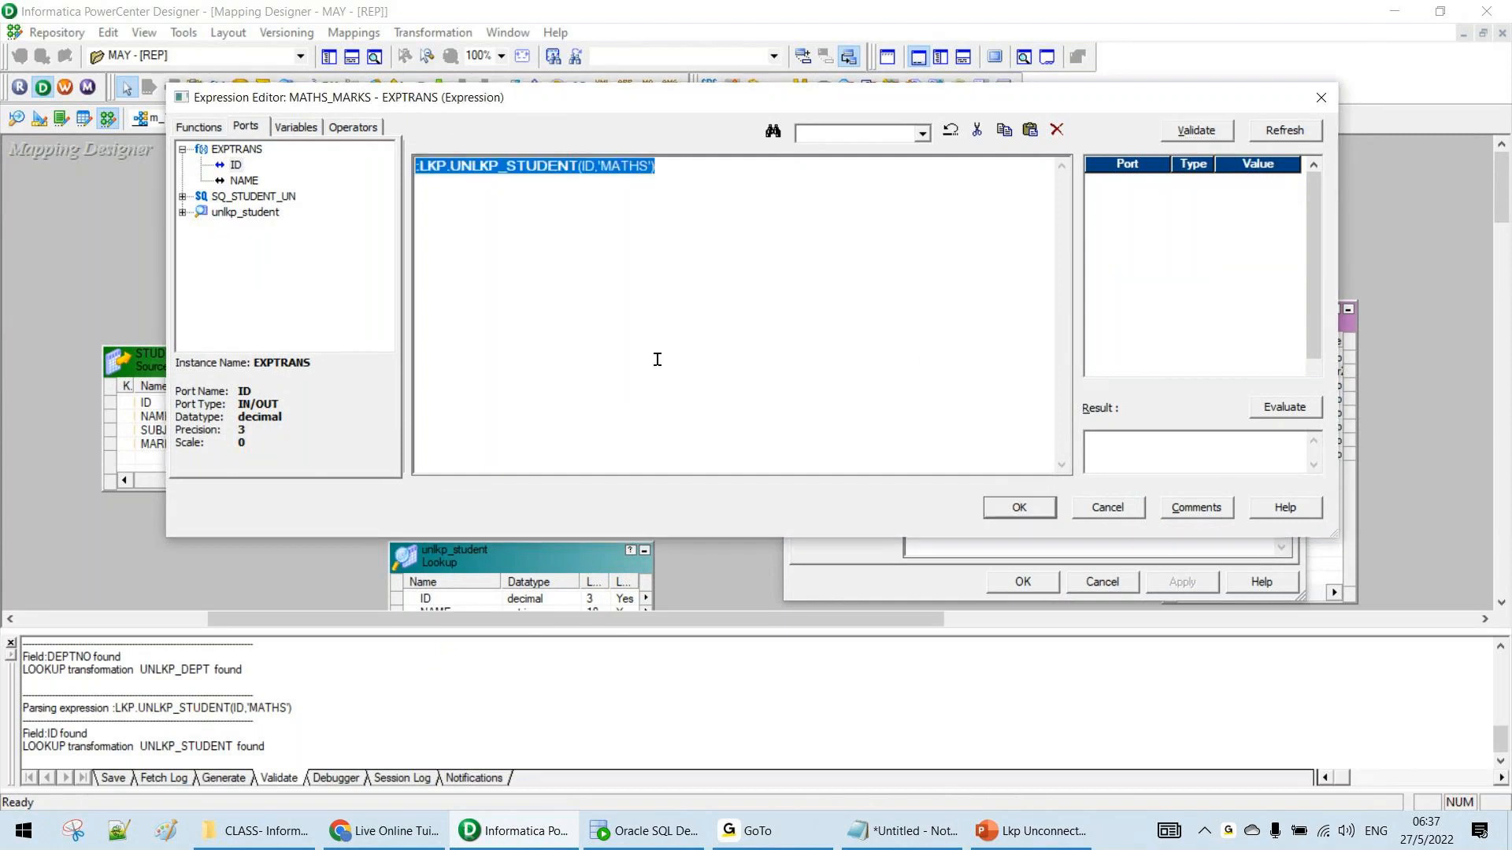
Accept the MATHS_MARKS expression and set the PHY_MARKS port's expression to :LKP.UNLKP_STUDENT(ID,'PHY')
click(1036, 510)
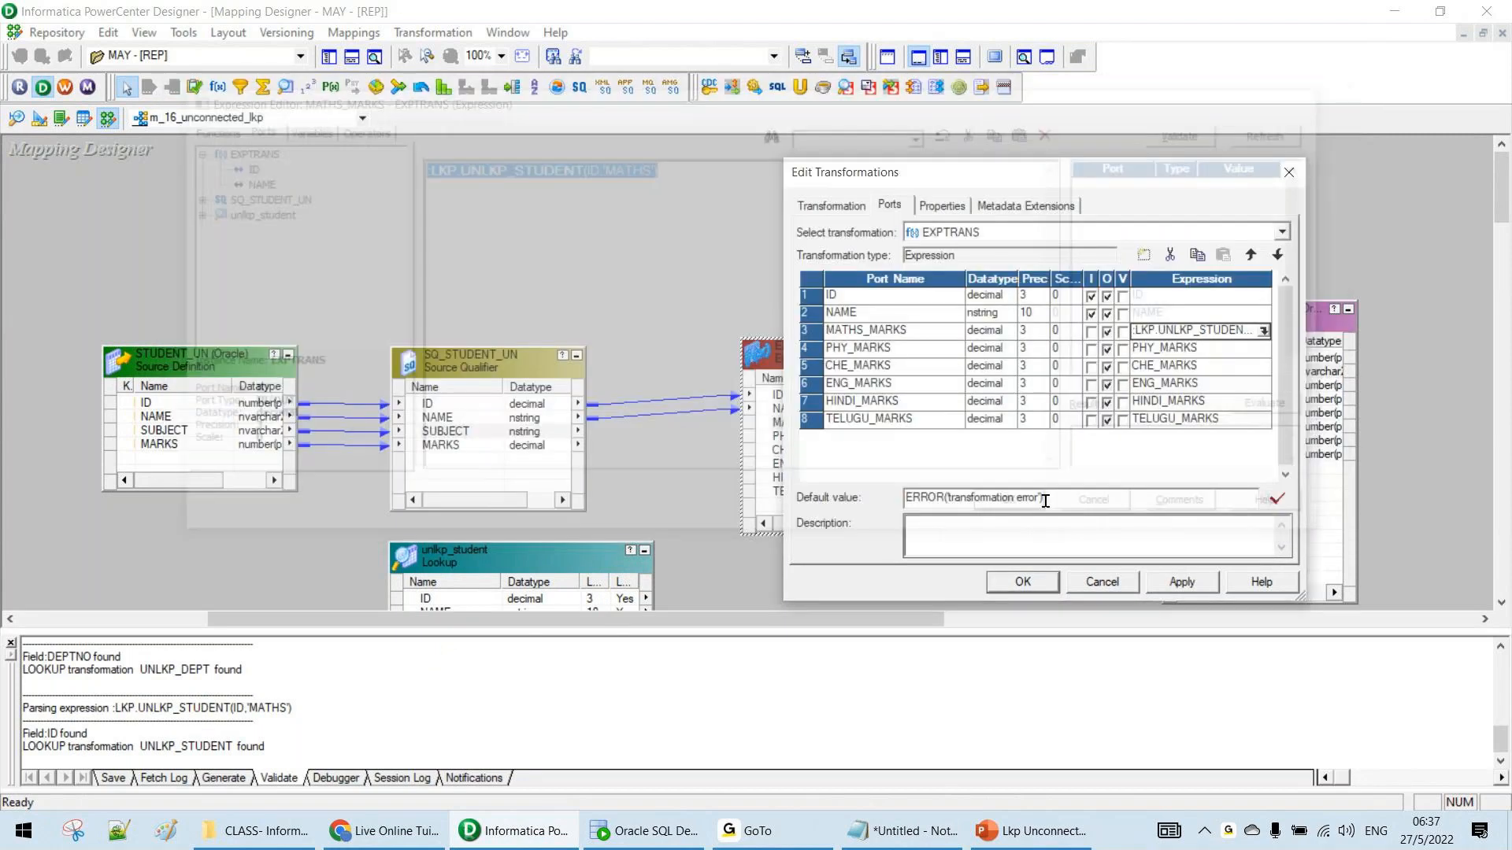
click(1265, 349)
click(1265, 349)
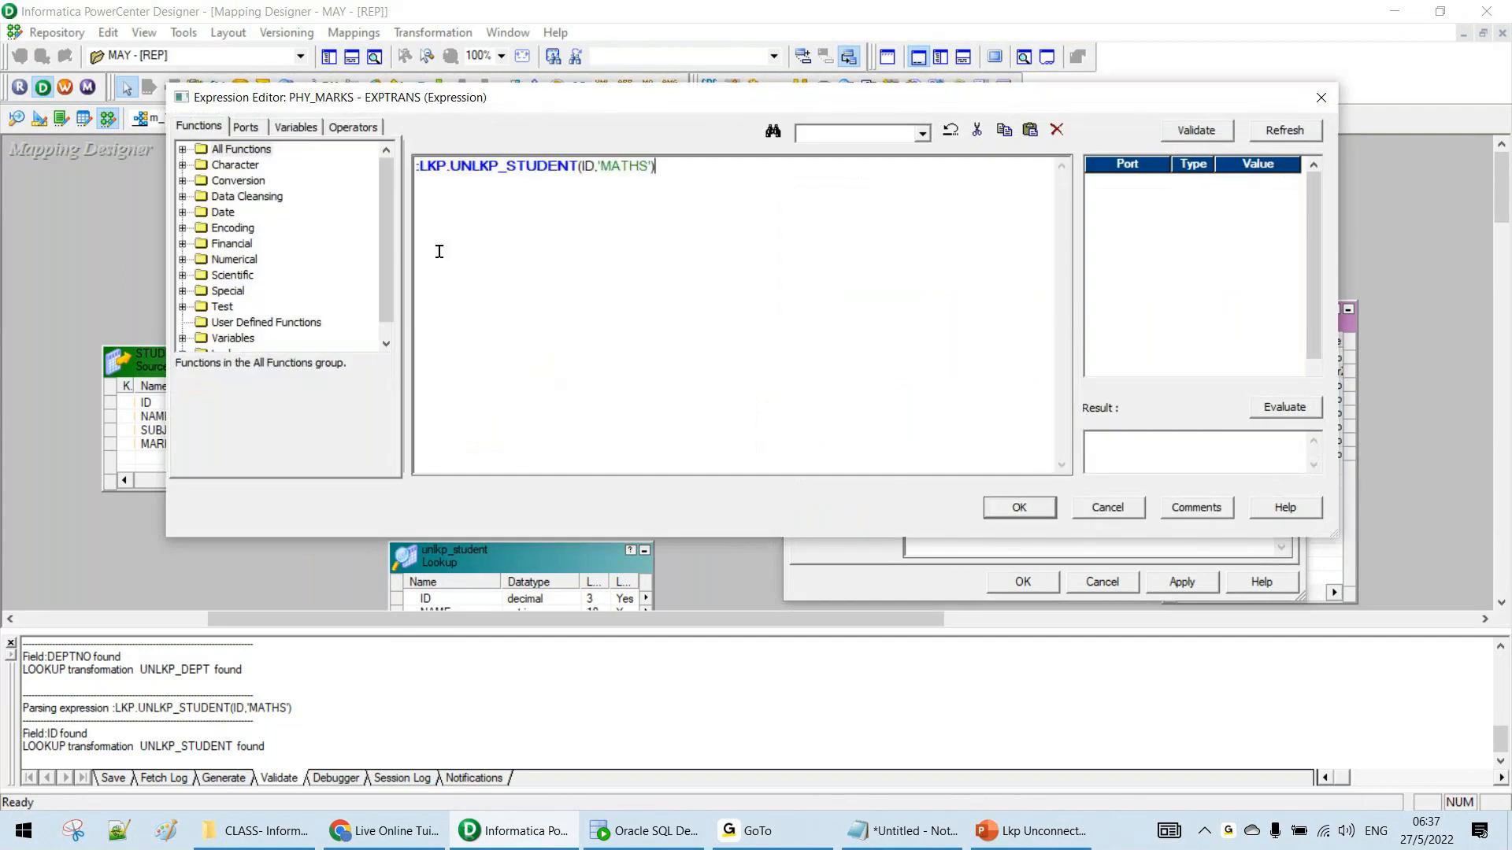
drag(601, 167, 637, 169)
key(shift+Right)
text(PHY)
click(1016, 508)
Replace the CHE_MARKS port's expression with the copied lookup call, changing its subject to give :LKP.UNLKP_STUDENT(ID,'CHE')
click(1263, 369)
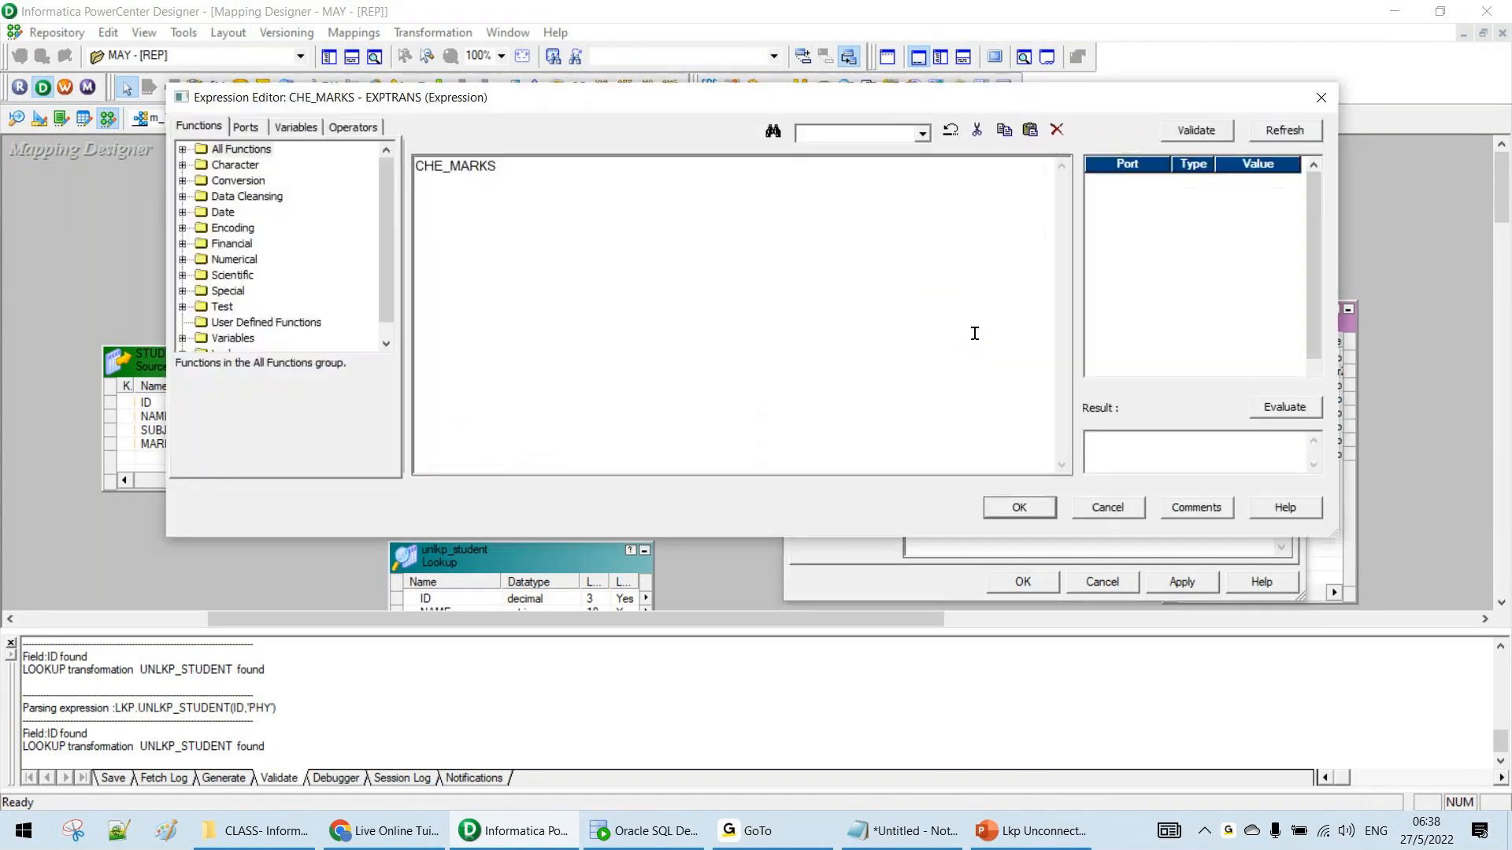
key(ctrl+a)
key(ctrl+v)
click(647, 167)
key(BackSpace)
key(BackSpace)
key(BackSpace)
key(BackSpace)
key(BackSpace)
key(BackSpace)
text(CHE')
click(1019, 507)
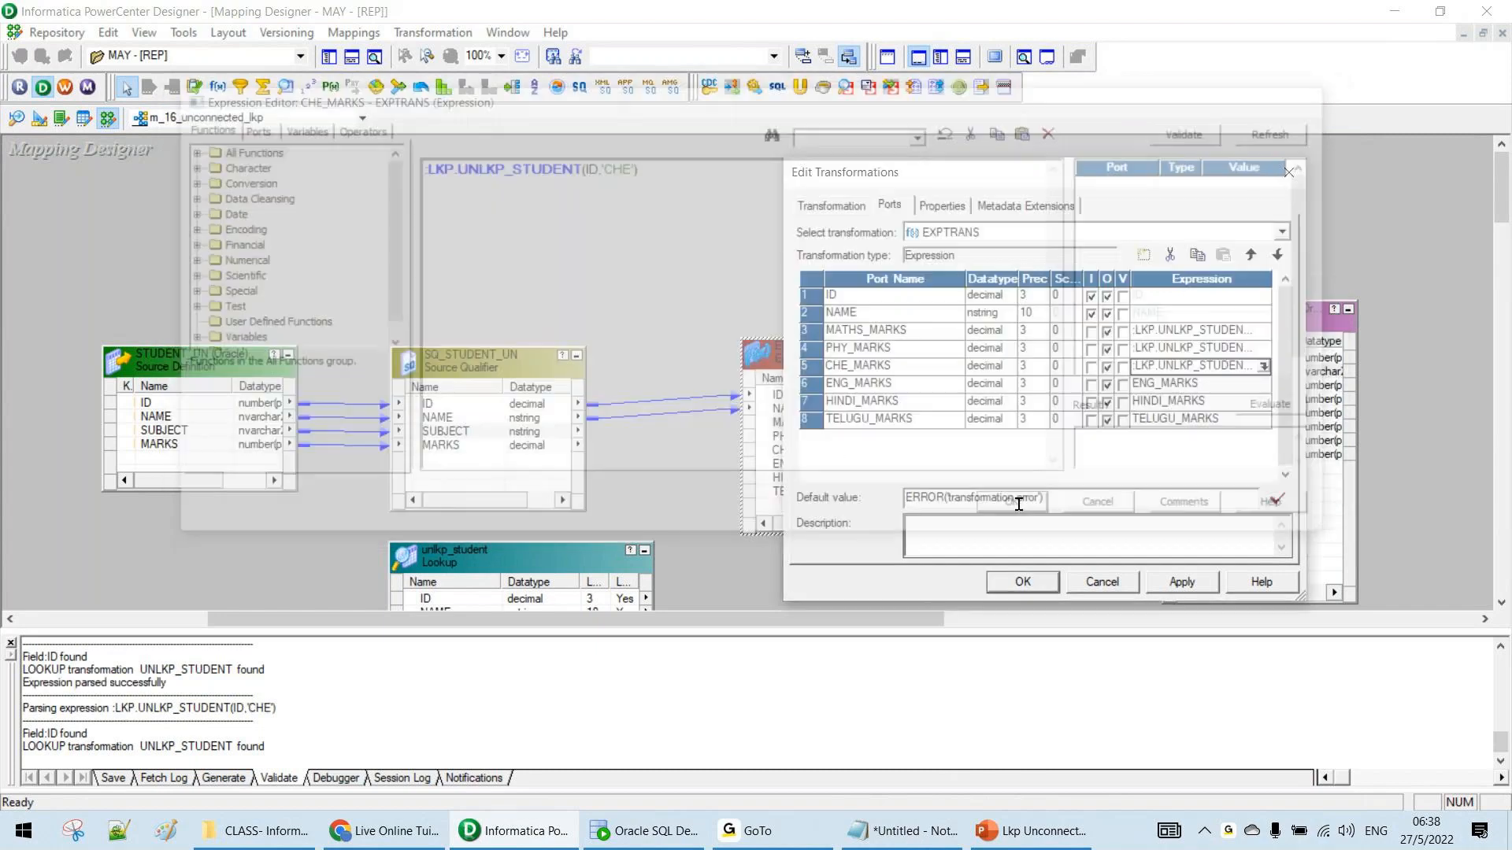
Set the ENG_MARKS port's expression to :LKP.UNLKP_STUDENT(ID,'ENG'), checking the subject's spelling against the sample rows in Notepad
click(1189, 383)
click(1263, 383)
key(ctrl+a)
key(ctrl+v)
drag(601, 166, 648, 166)
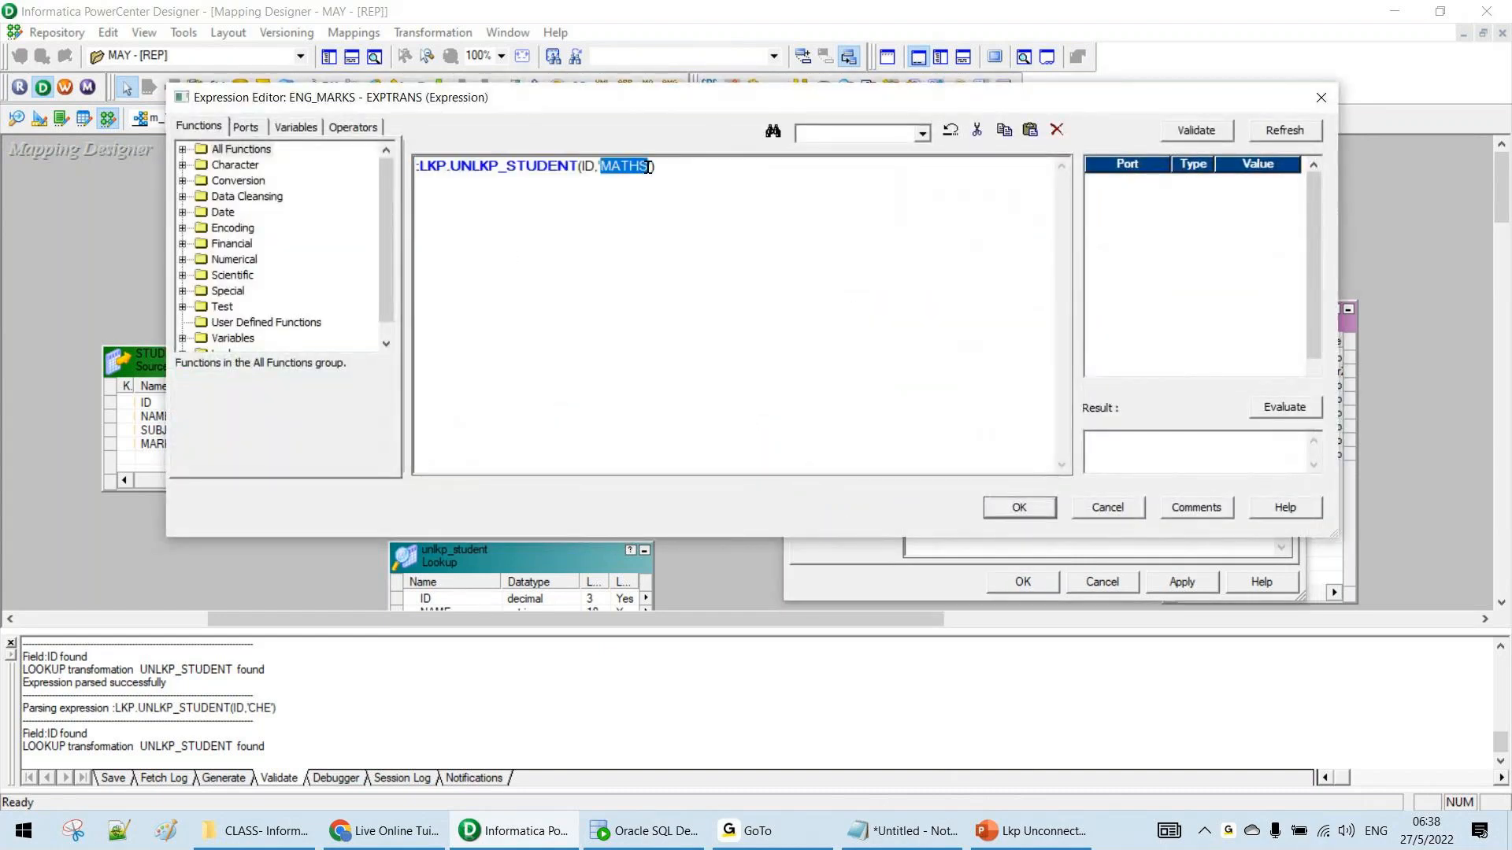
text(ENG)
click(899, 843)
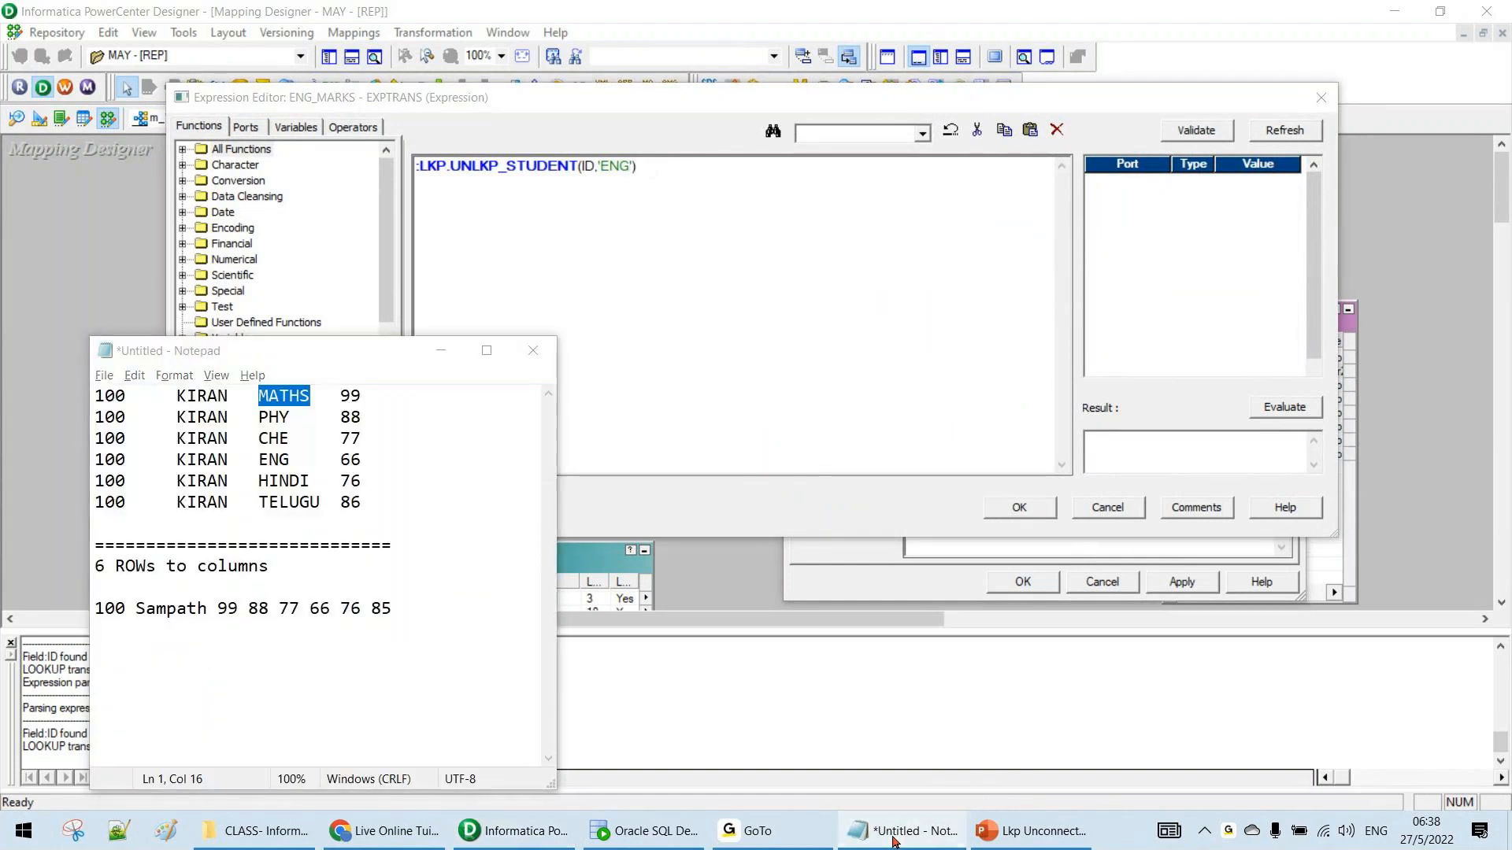
click(894, 838)
click(1012, 508)
Set the HINDI_MARKS port's expression to :LKP.UNLKP_STUDENT(ID,'HINDI')
click(1263, 402)
click(1264, 402)
key(ctrl+v)
double_click(604, 169)
text(HINDI)
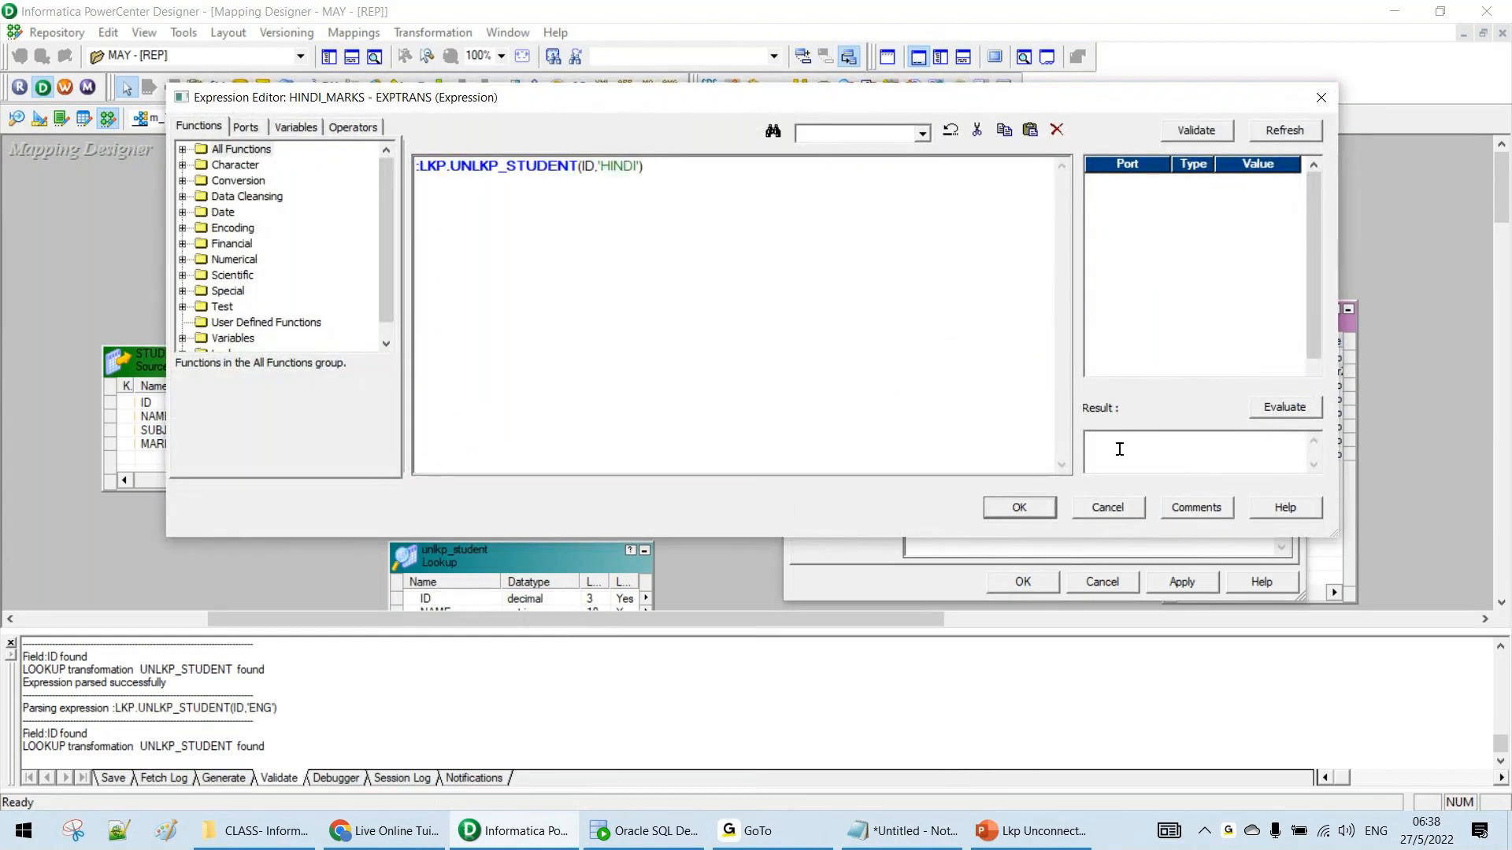
click(1025, 507)
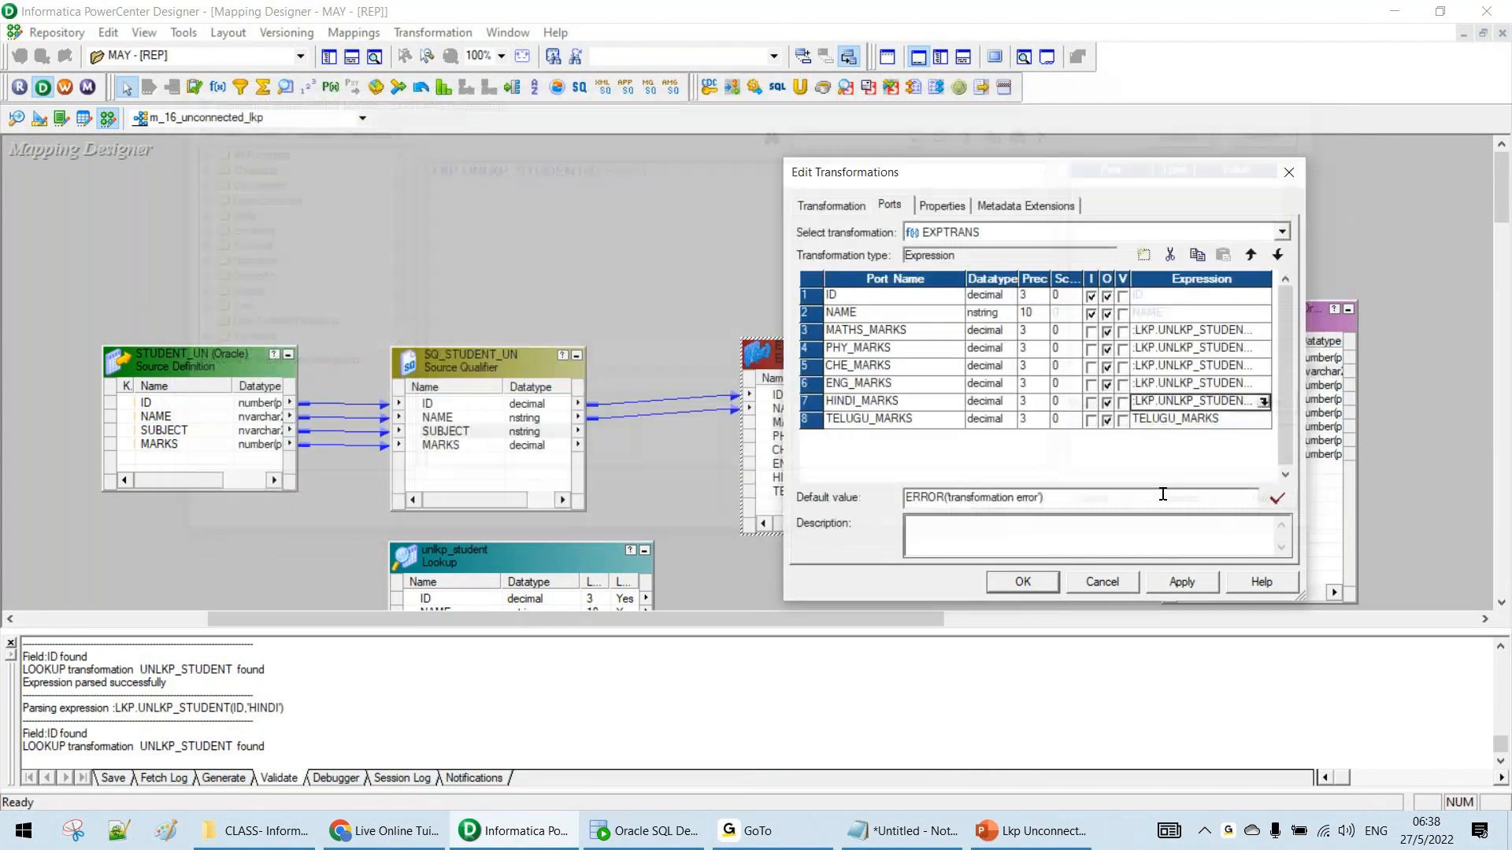
Set the TELUGU_MARKS port's expression to :LKP.UNLKP_STUDENT(ID,'TELUGU') and accept the changes to the EXPTRANS transformation
click(1264, 419)
click(1264, 420)
key(ctrl+v)
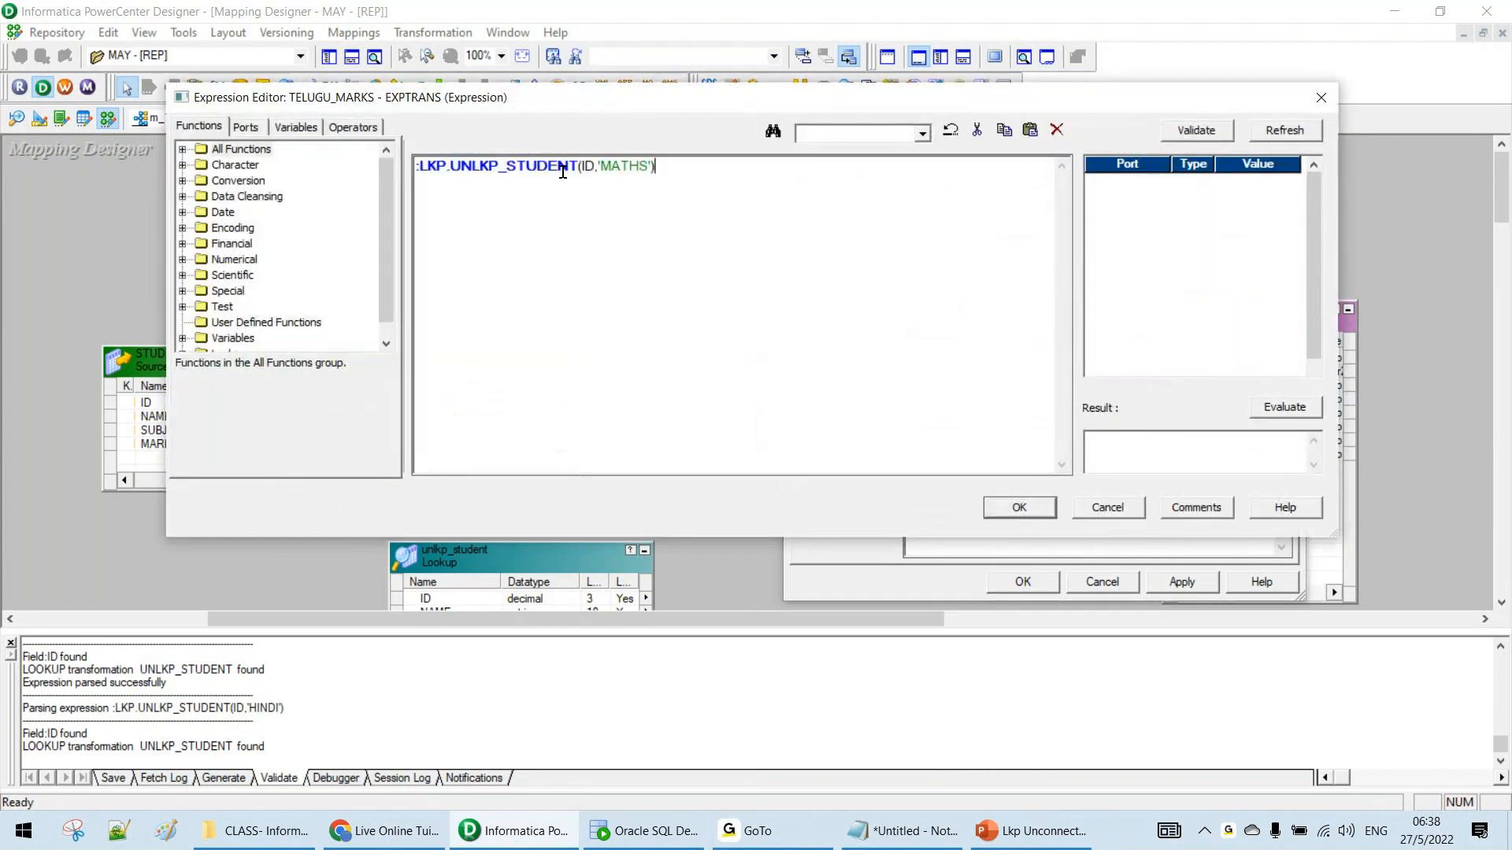
double_click(616, 166)
text(TELUGU')
click(1020, 508)
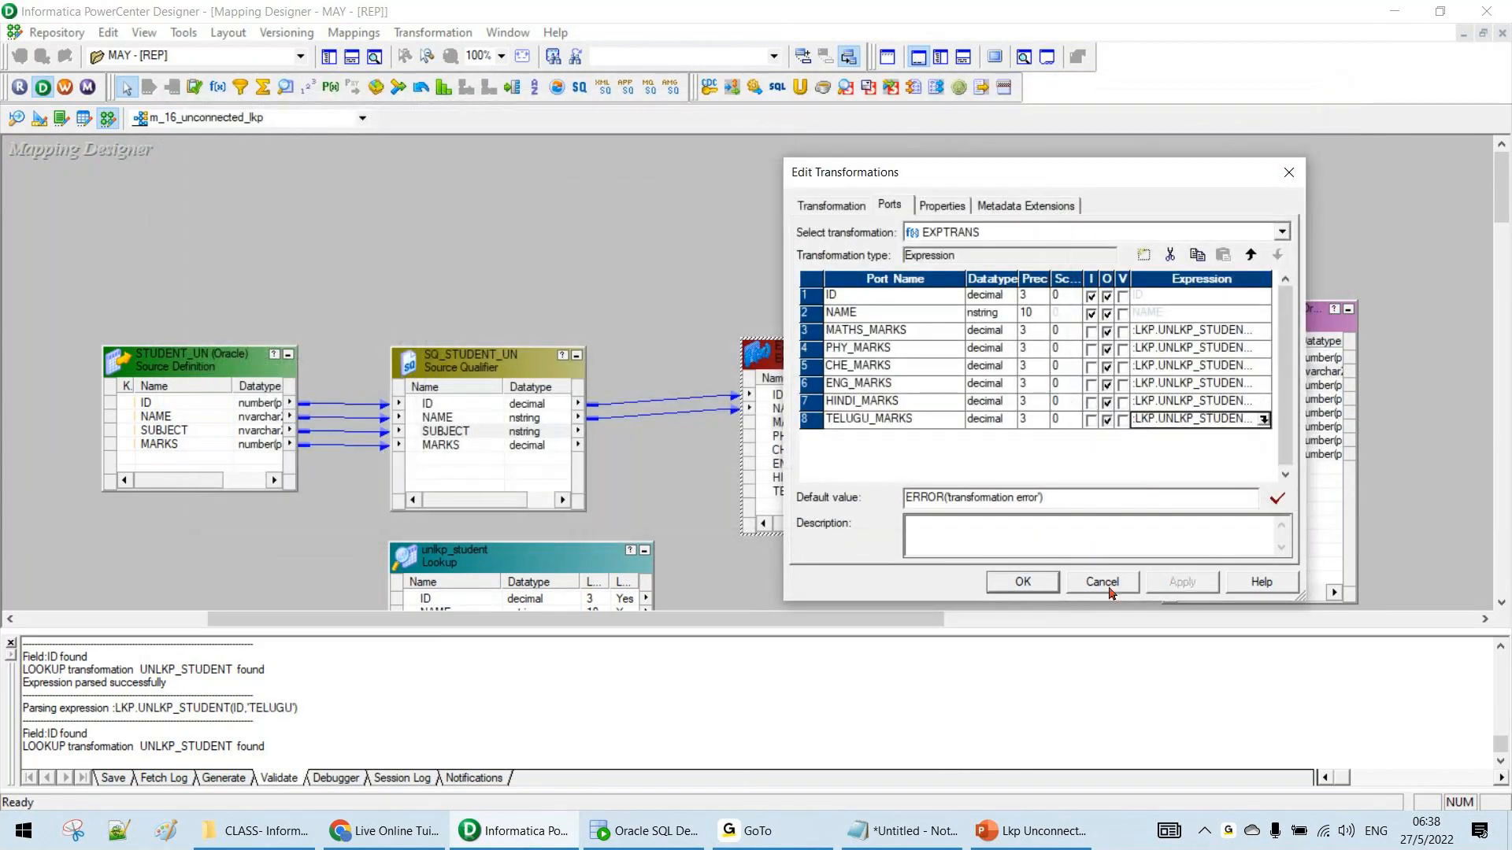
click(1023, 582)
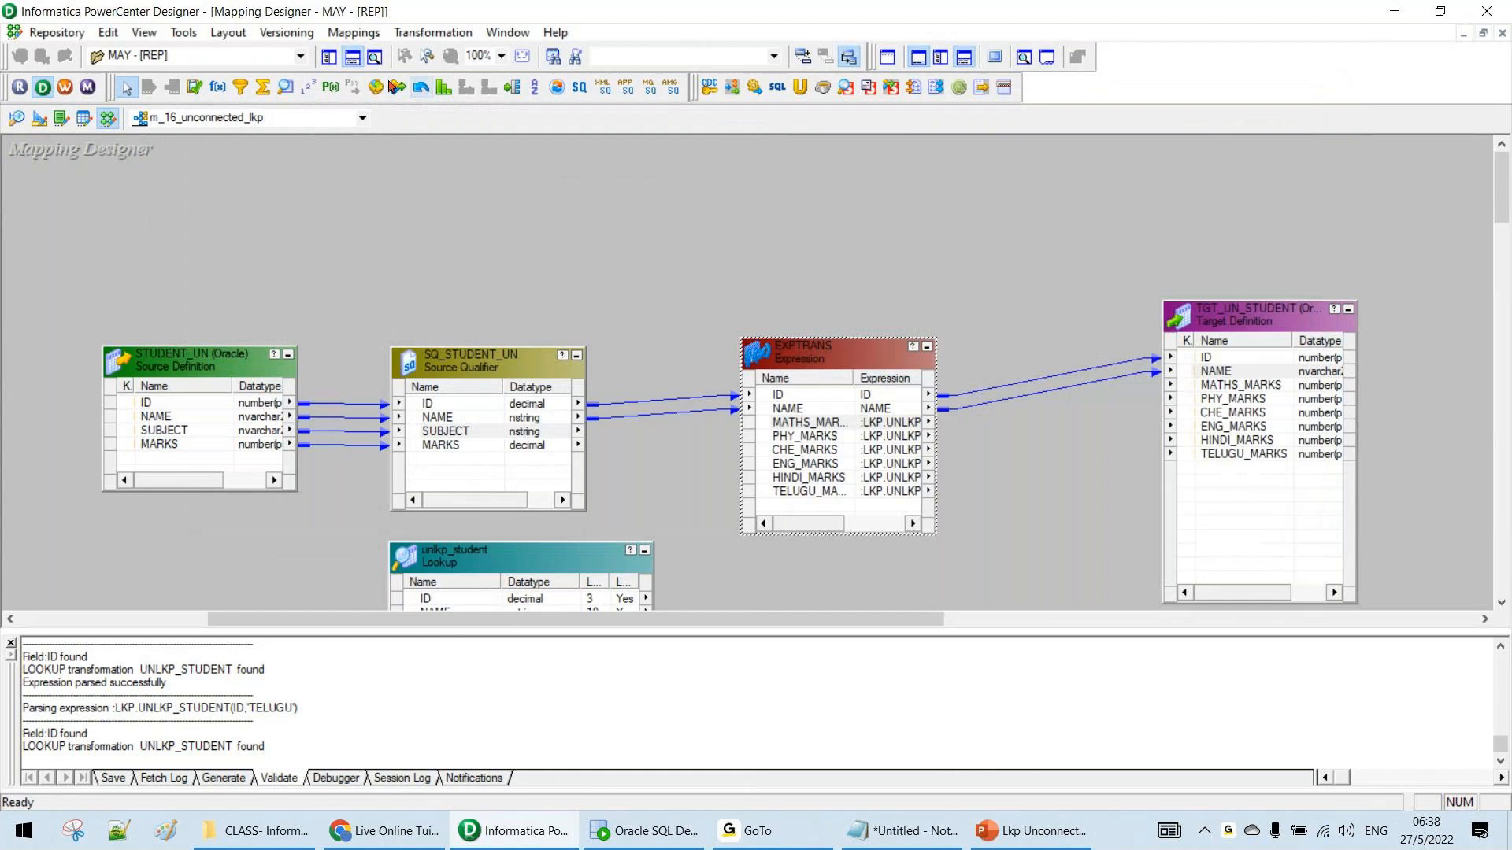
Hide the output window, link the six marks ports of EXPTRANS to the matching TGT_UN_STUDENT columns, and save the mapping
click(353, 58)
drag(851, 423, 865, 494)
drag(929, 418, 1223, 394)
drag(1270, 319, 1292, 342)
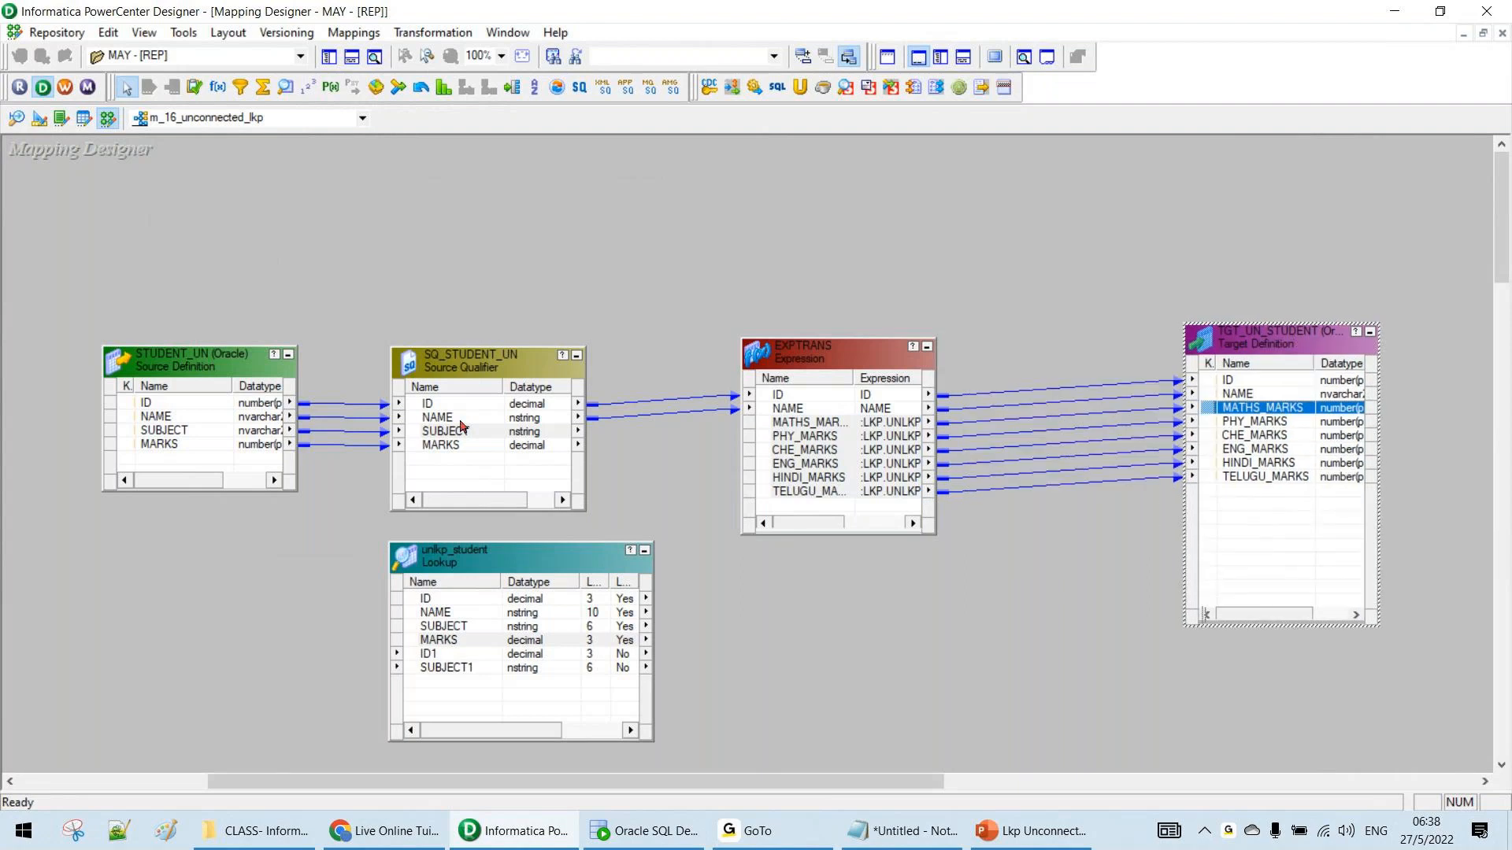
click(353, 399)
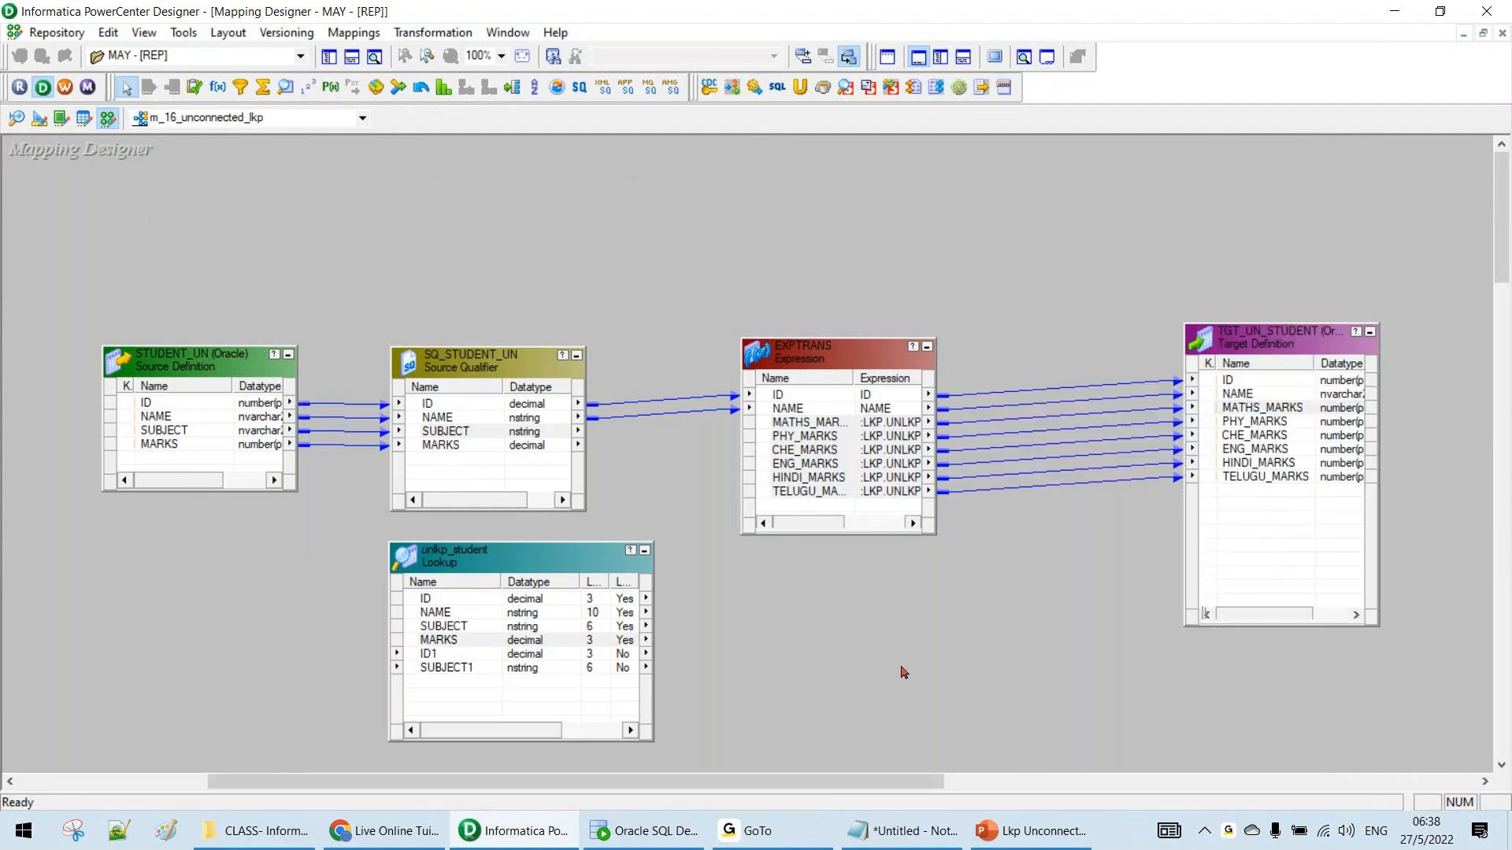
key(ctrl+s)
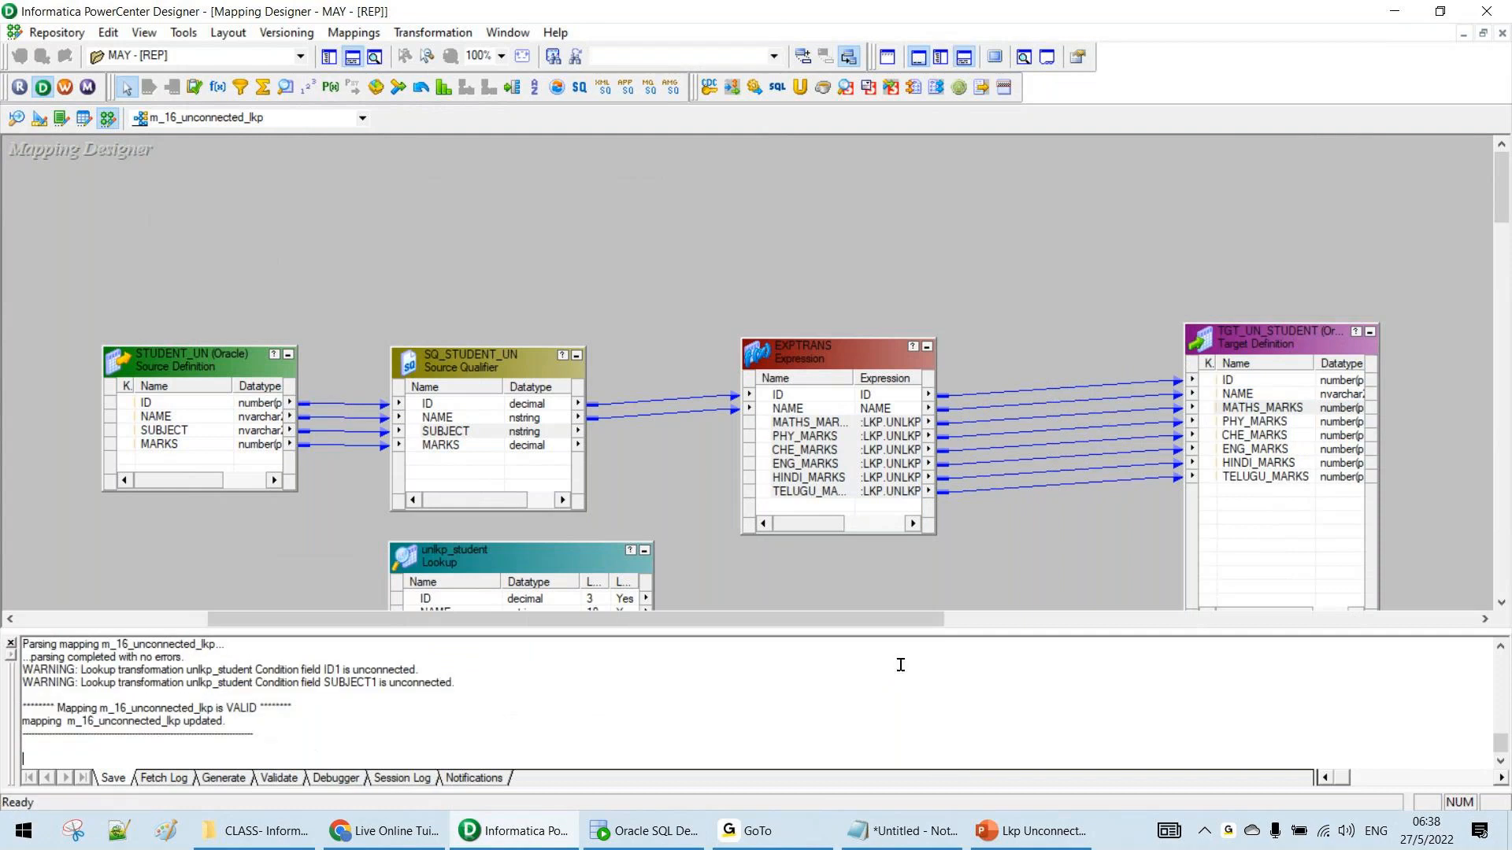
Switch to the Lkp Unconnected presentation in PowerPoint and play its slide show through the unlkp_student ports, return port and lookup condition
click(252, 832)
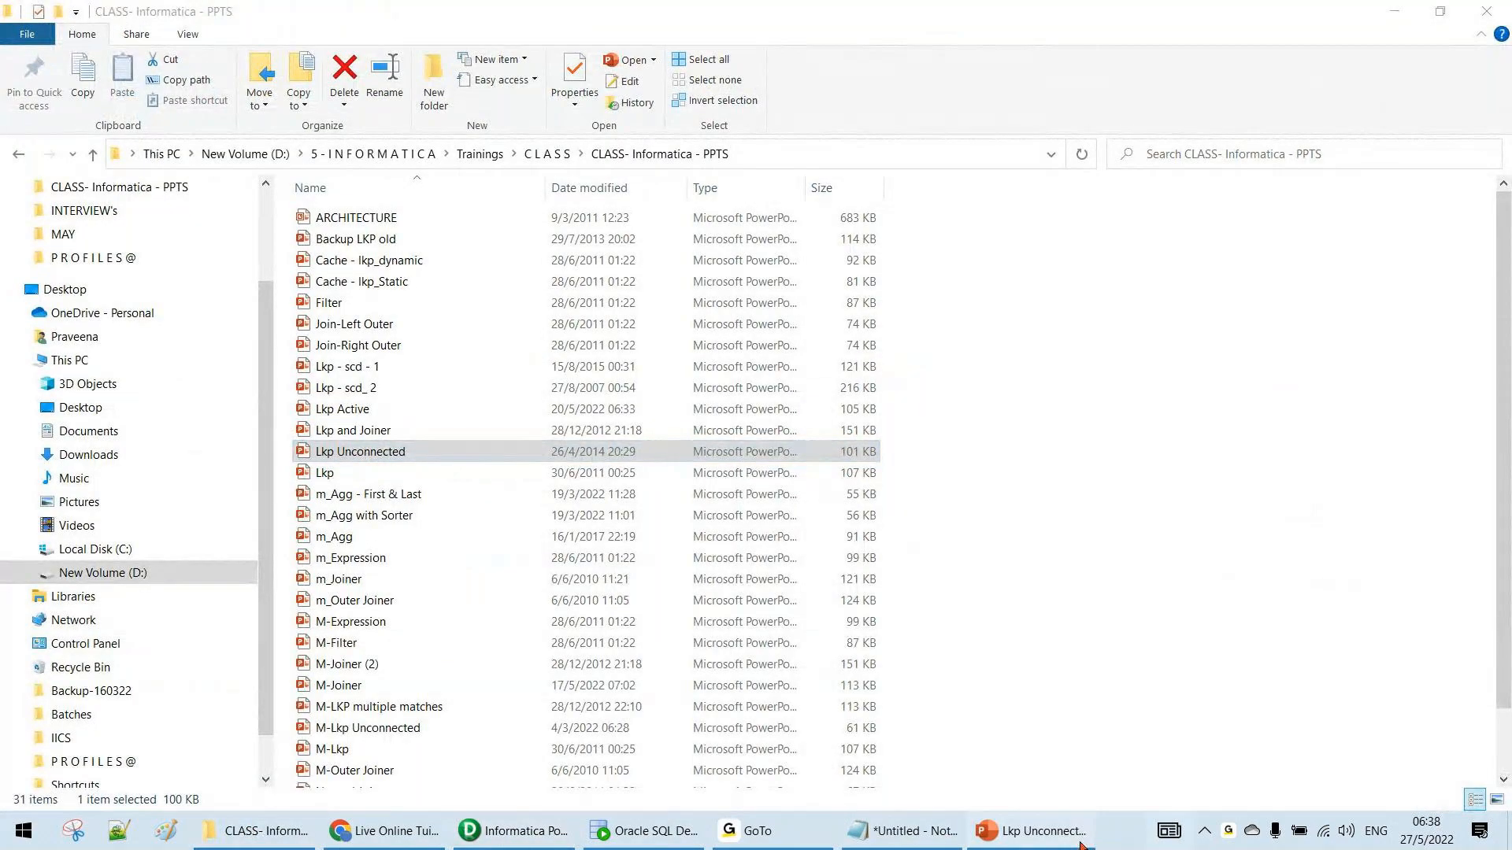
click(1080, 844)
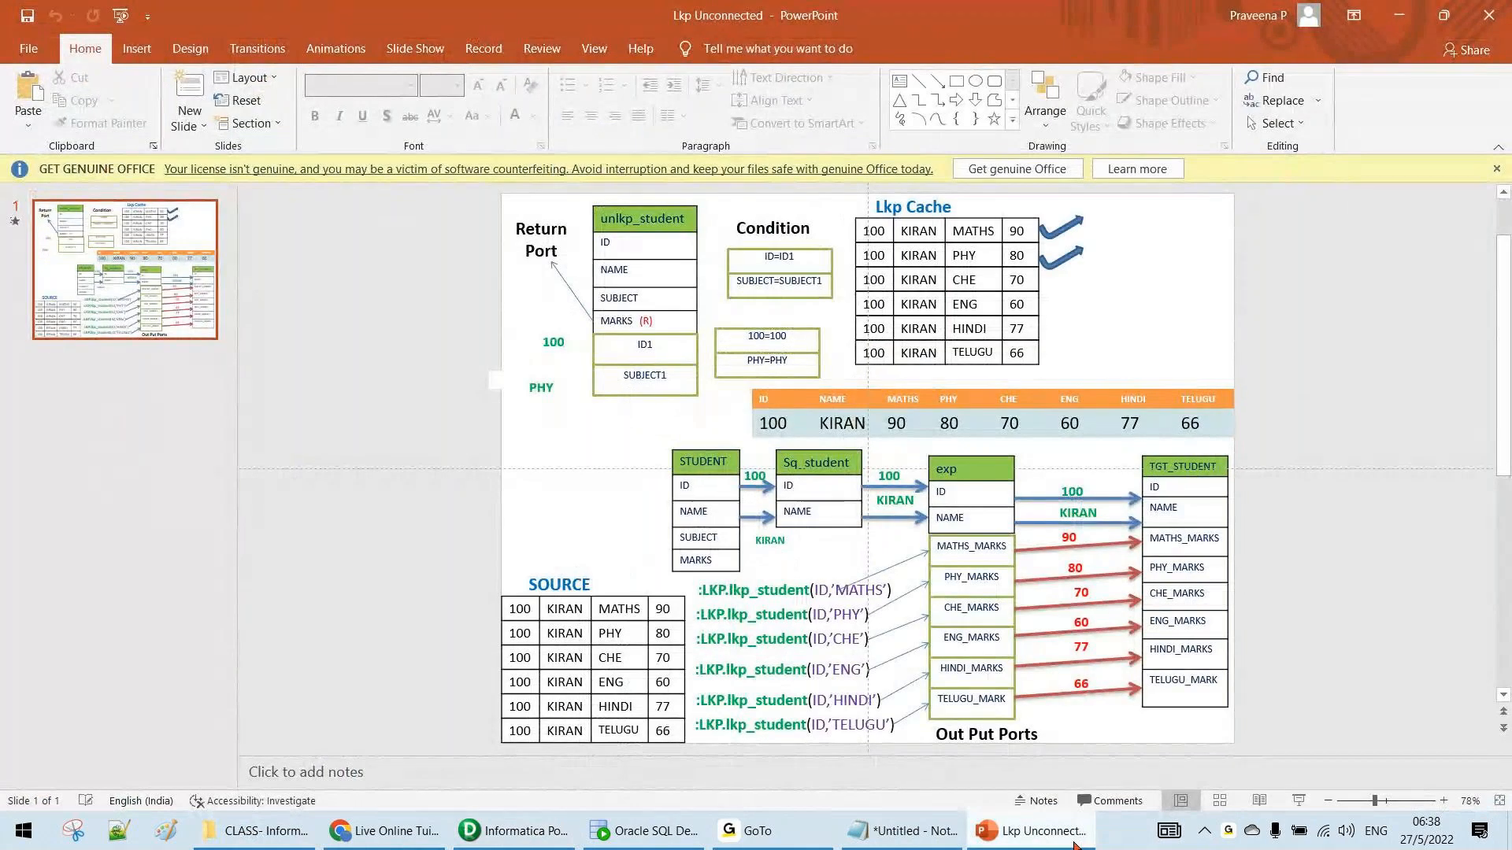
key(F5)
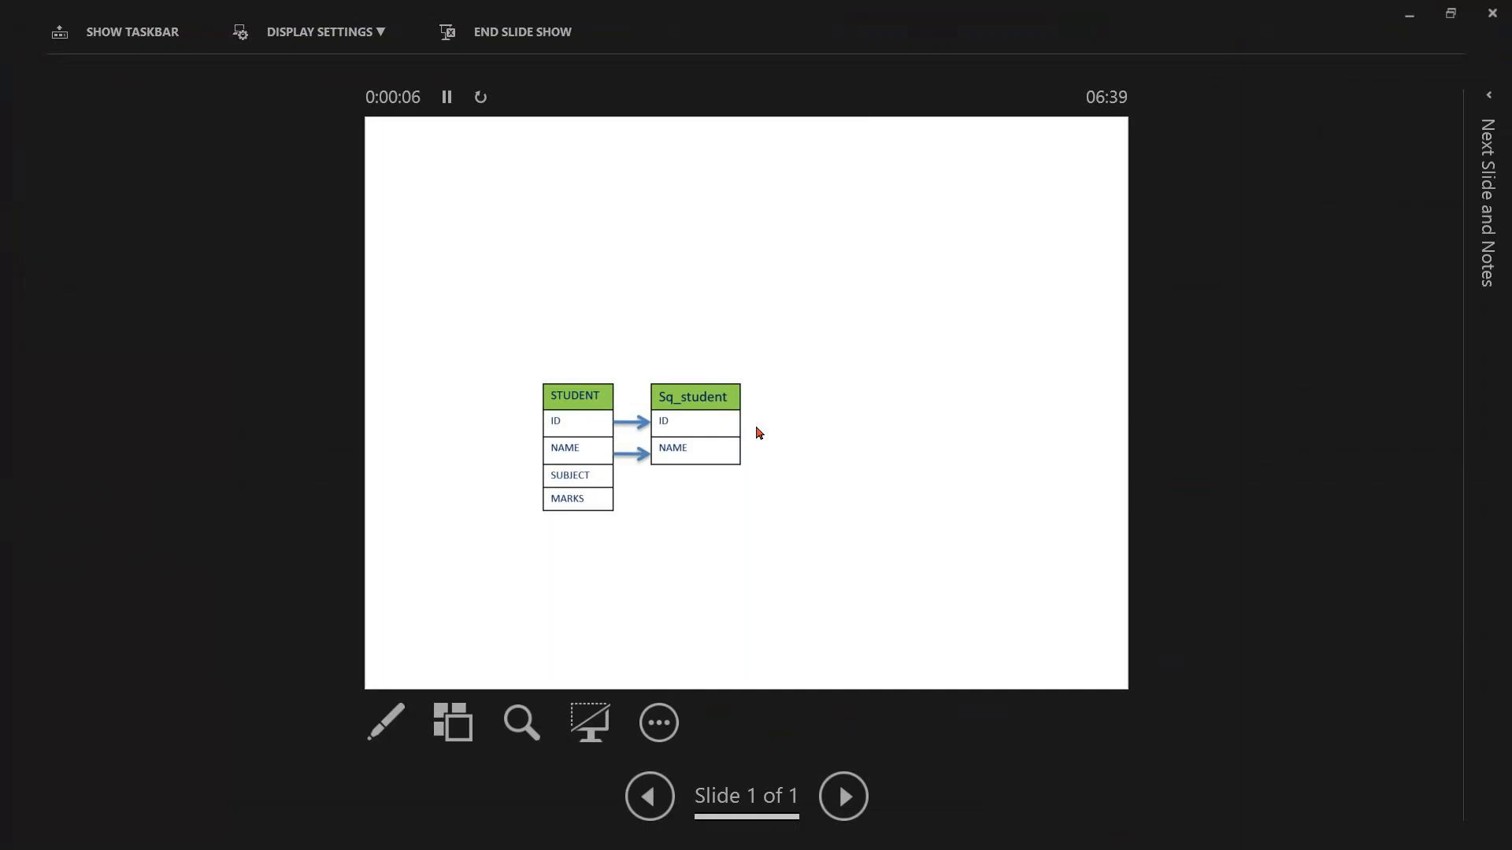
click(756, 428)
click(756, 429)
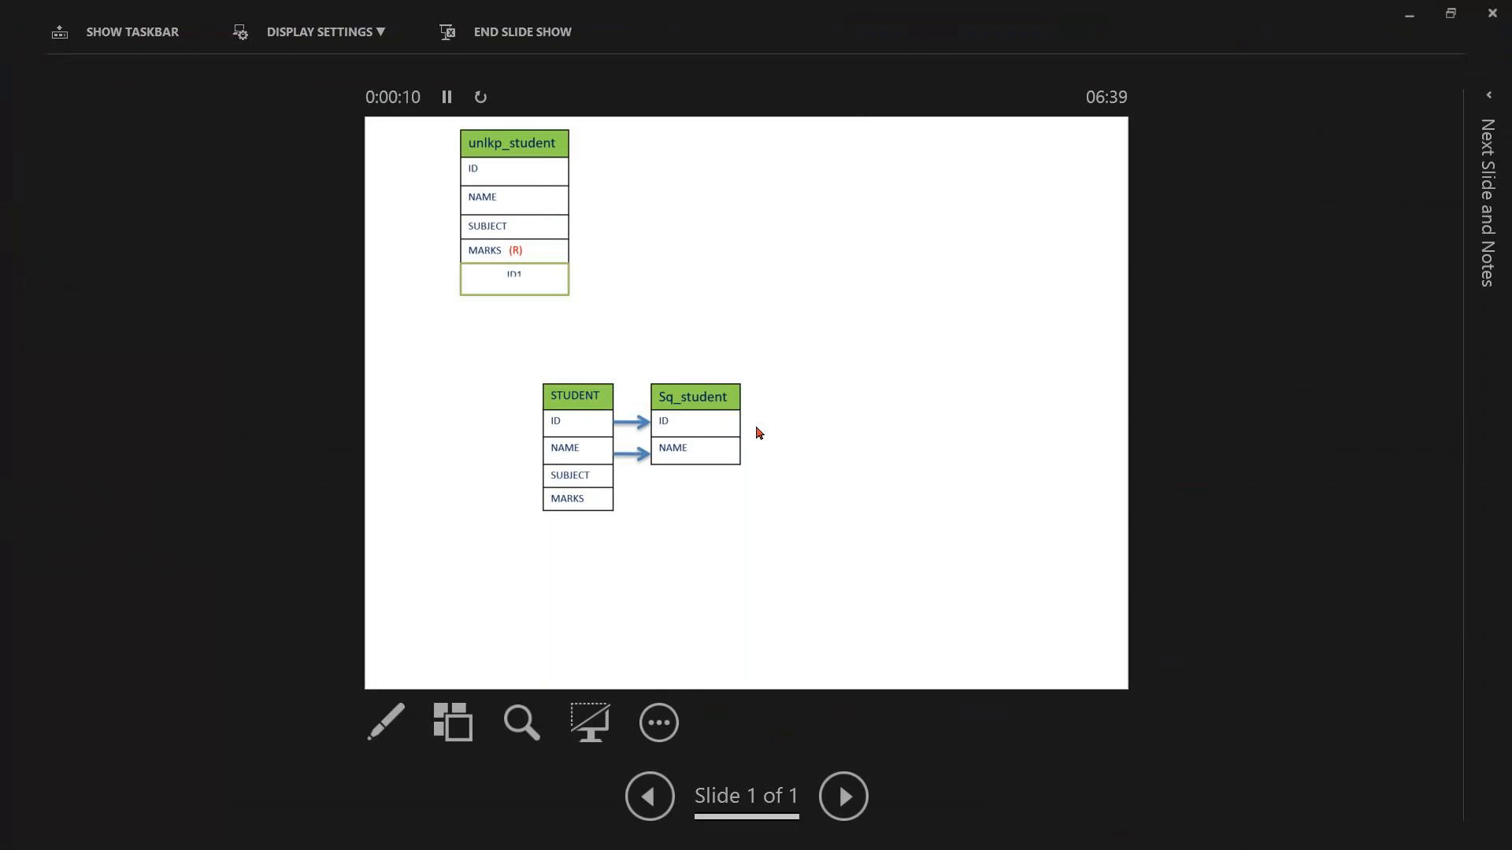
key(Left)
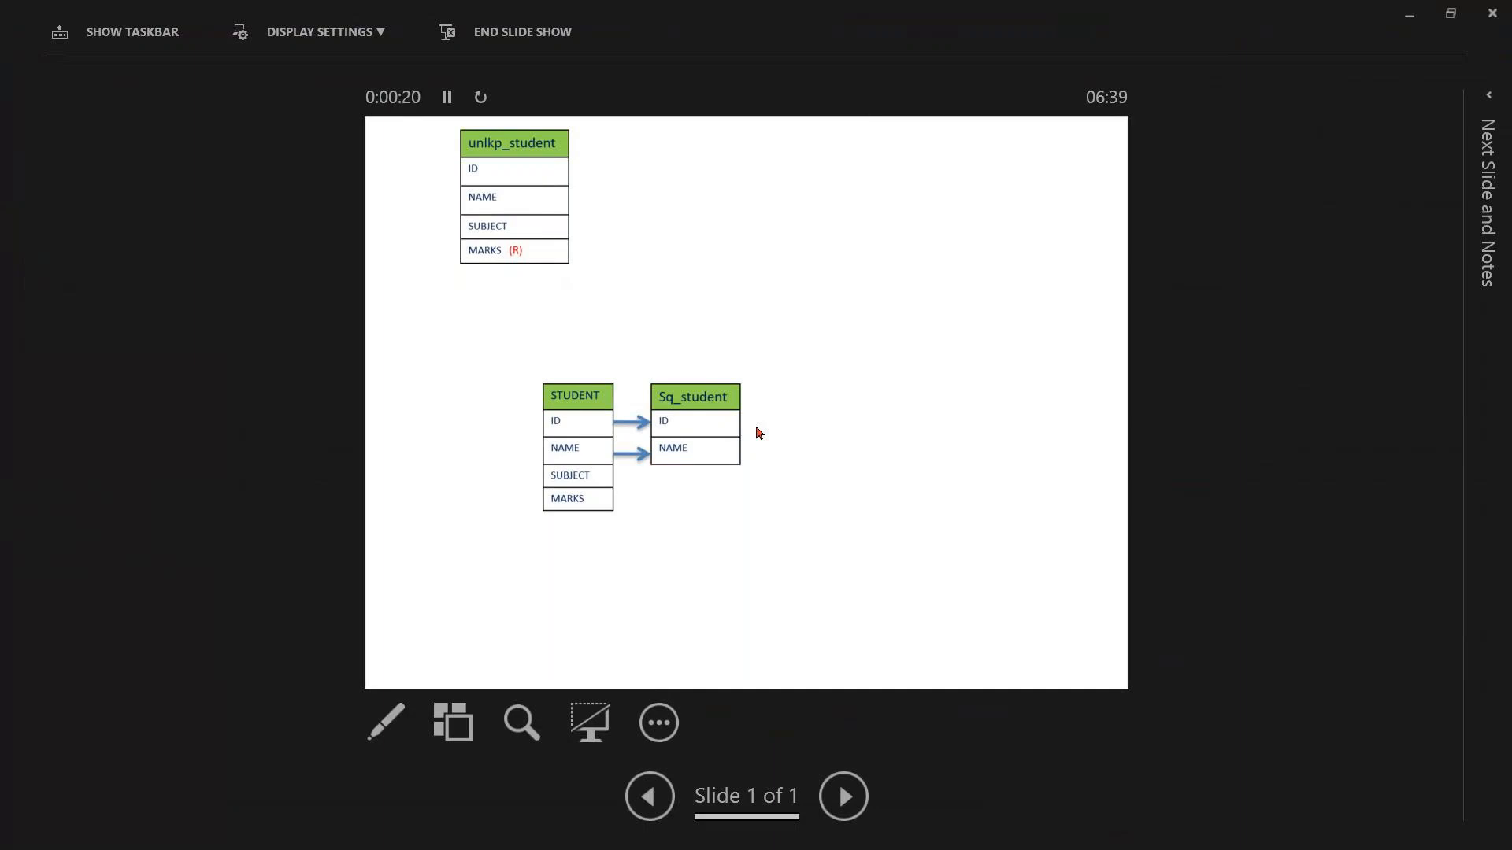
click(756, 428)
click(756, 428)
click(756, 428)
click(756, 428)
click(756, 428)
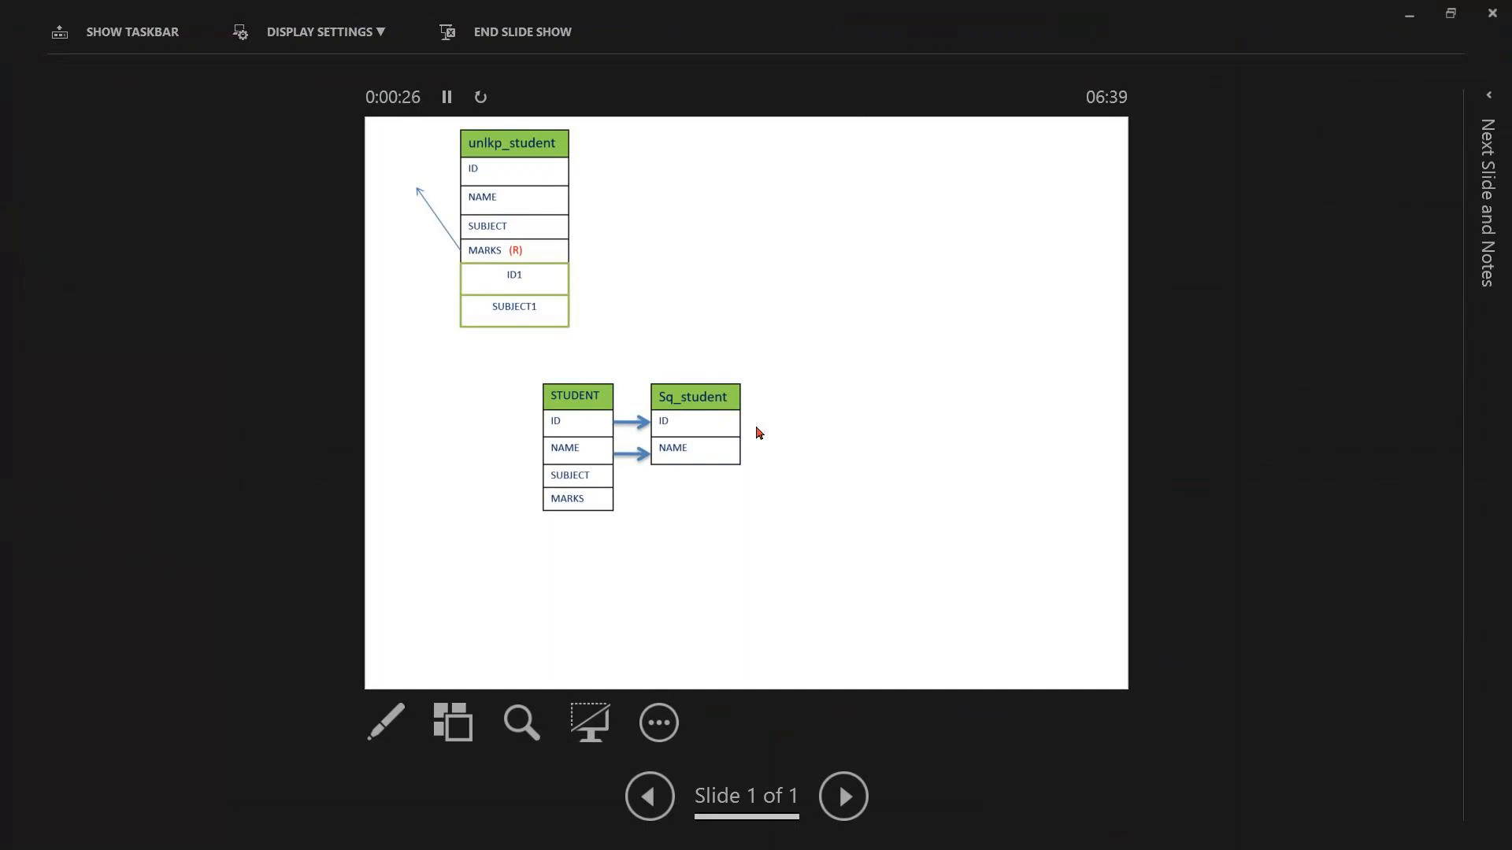
click(758, 433)
click(758, 433)
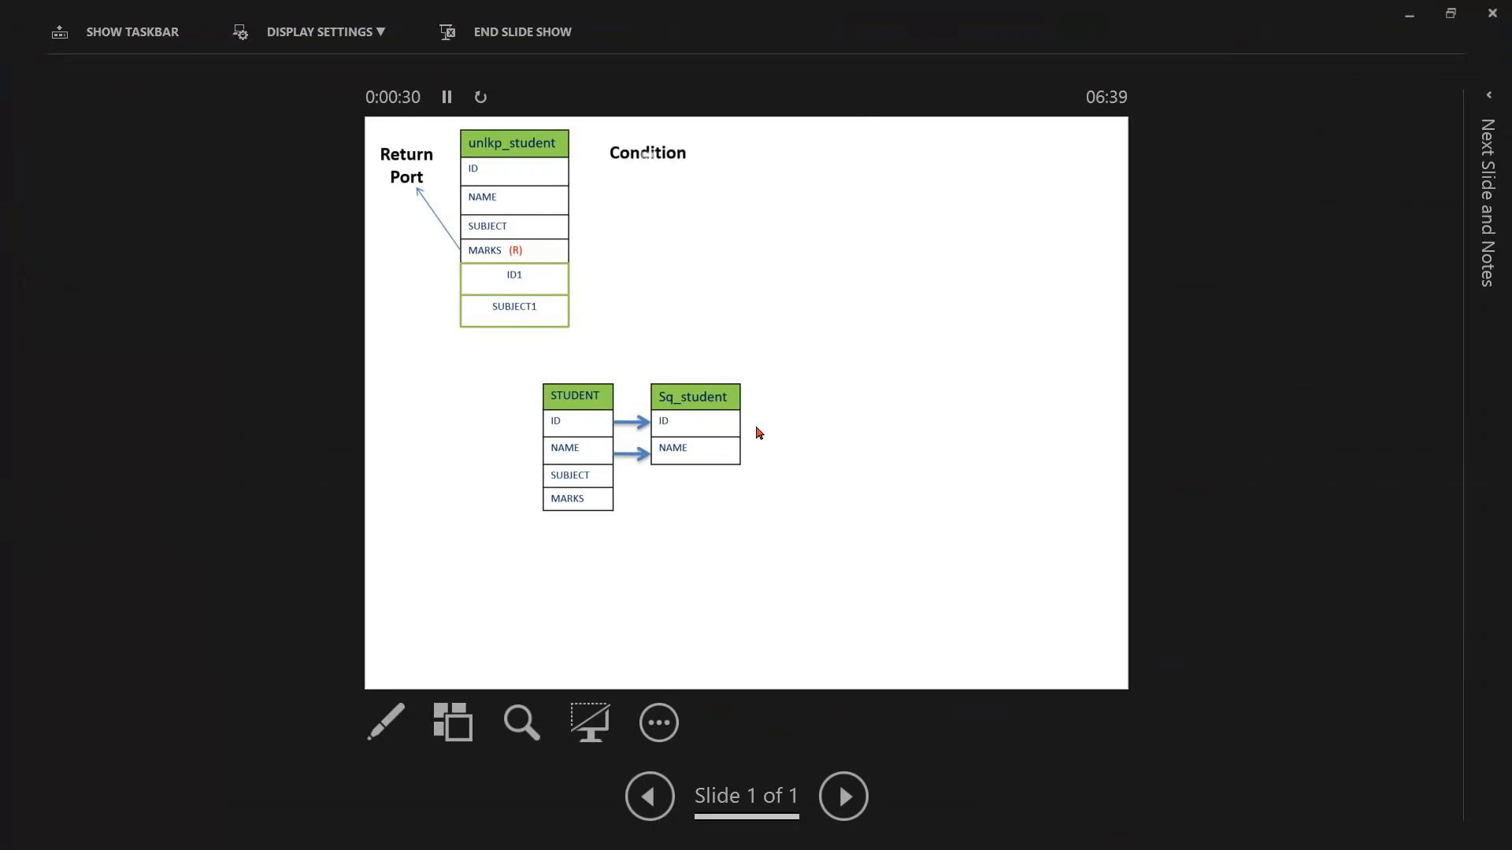
click(758, 433)
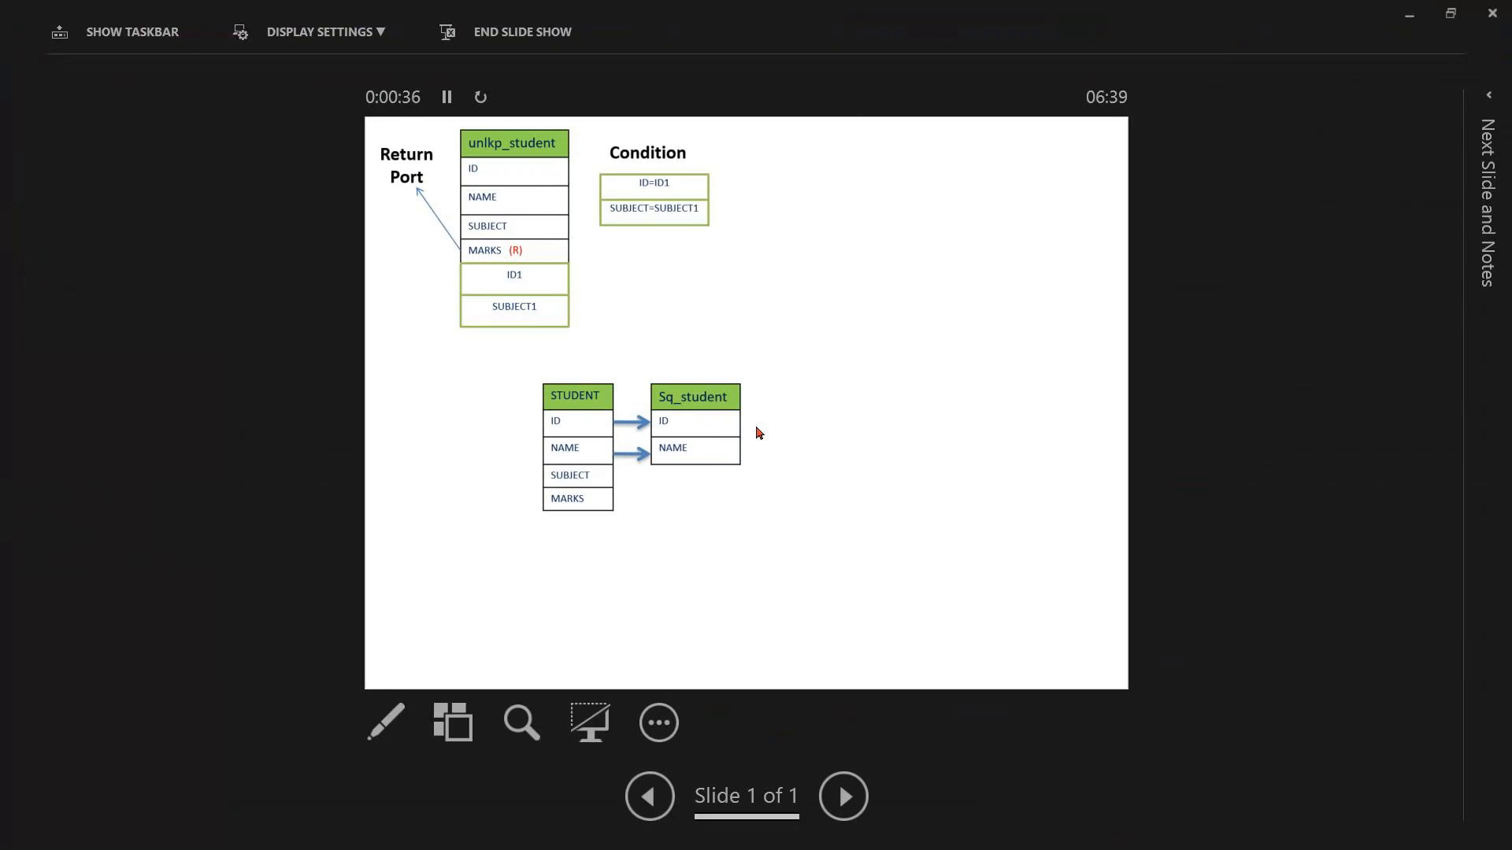
Advance the slide's animation through the Expression's output ports, their lookup calls and the links to TGT_STUDENT
click(756, 428)
click(756, 428)
click(756, 427)
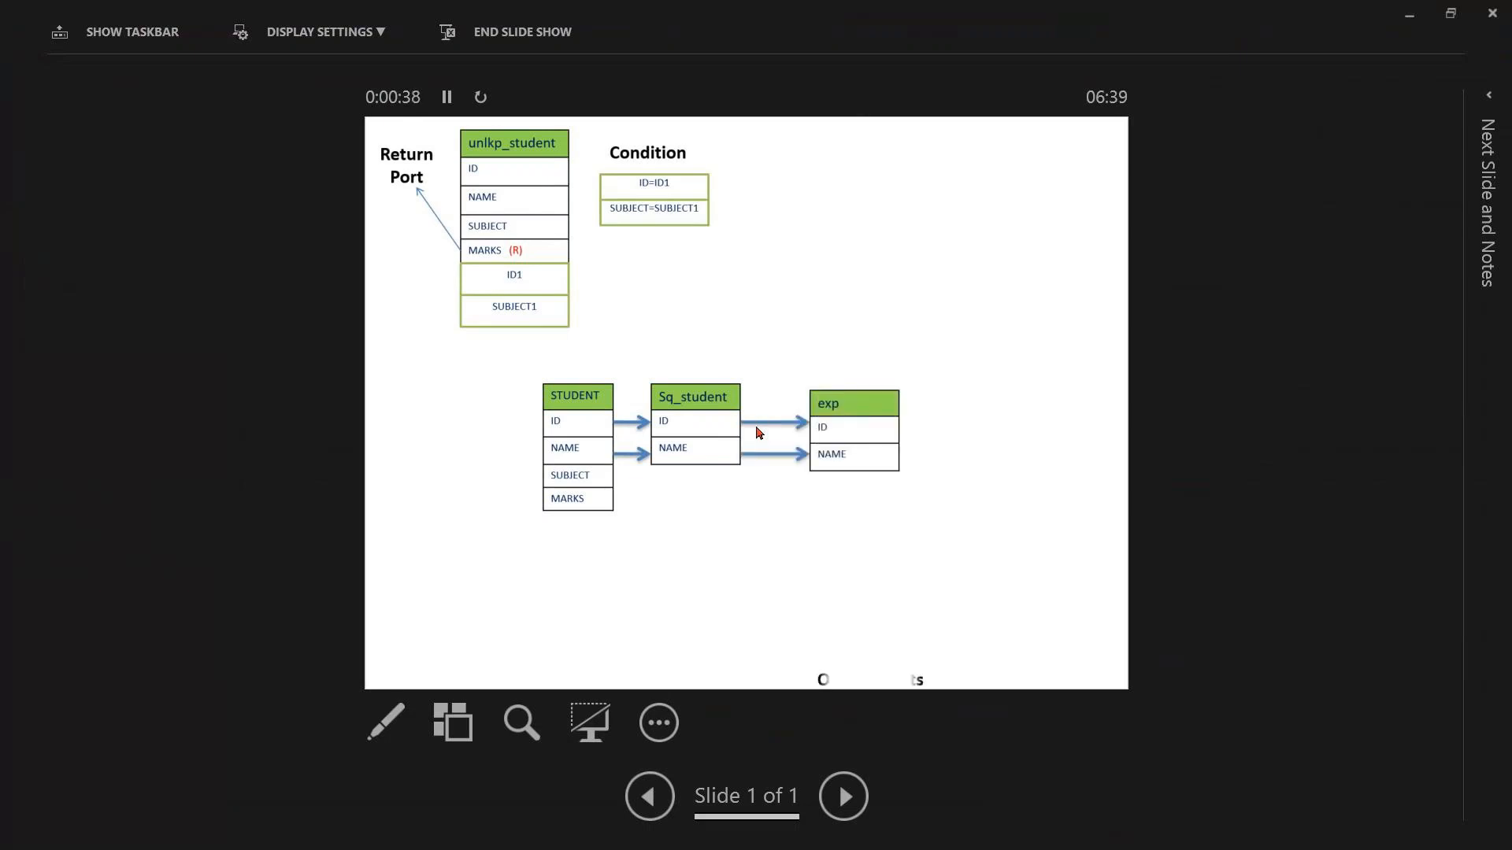
click(756, 428)
click(756, 428)
key(Right)
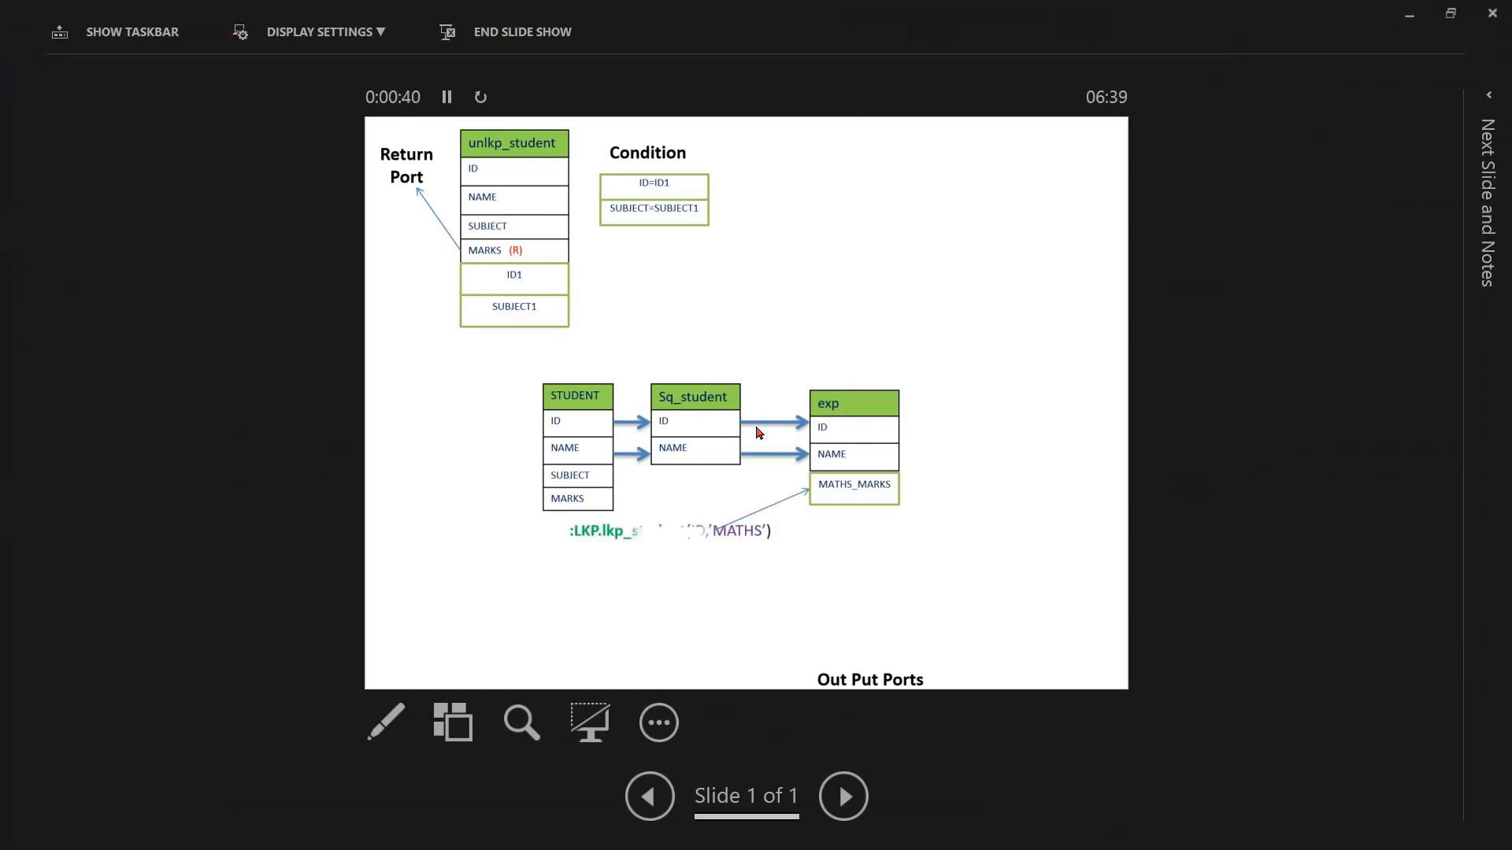
key(Left)
key(Left)
key(Right)
key(Right)
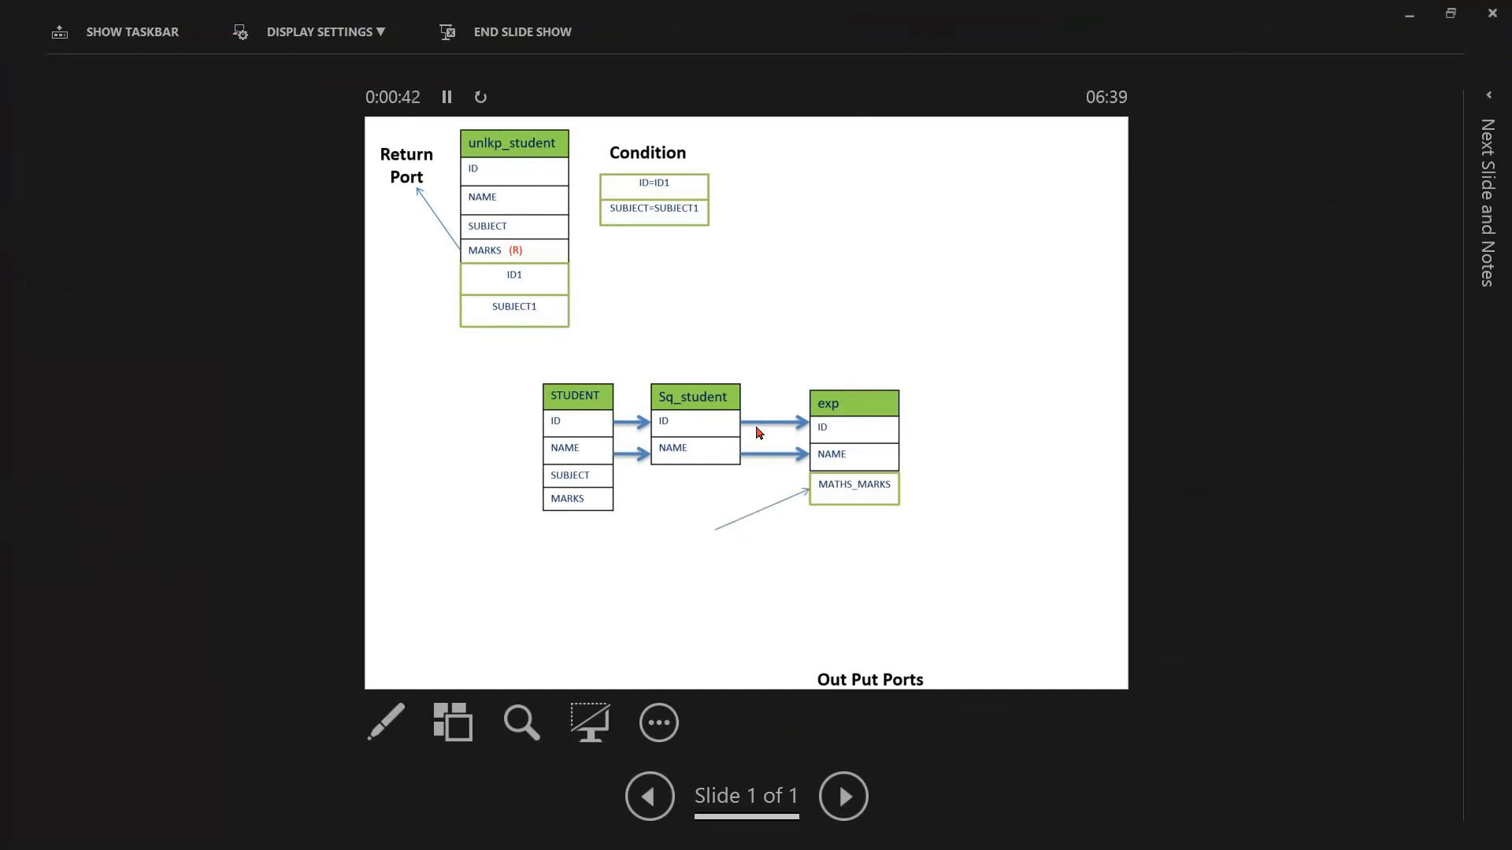
key(Right)
key(Right)
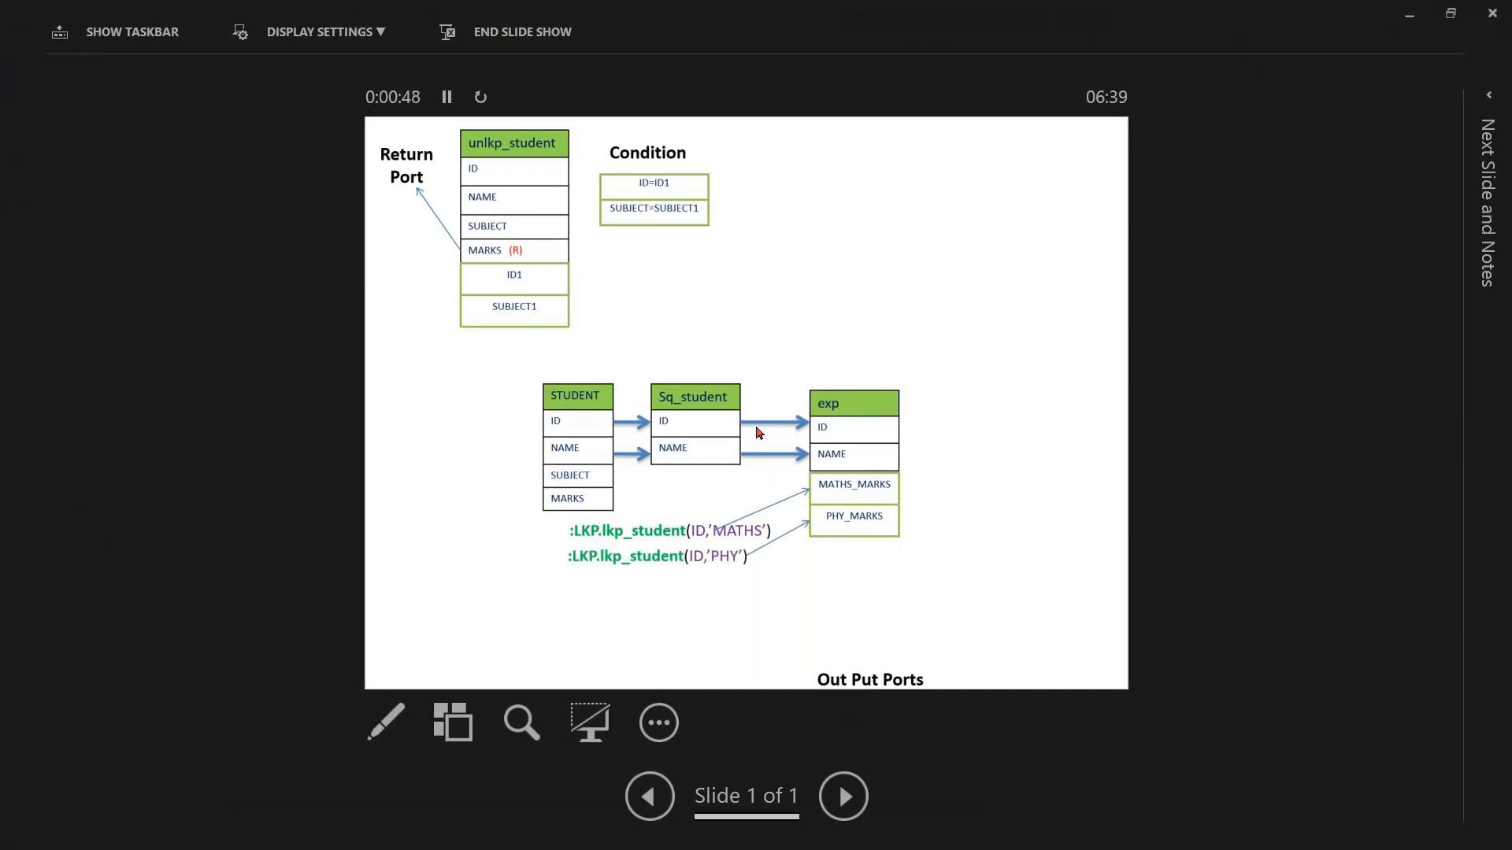
key(Right)
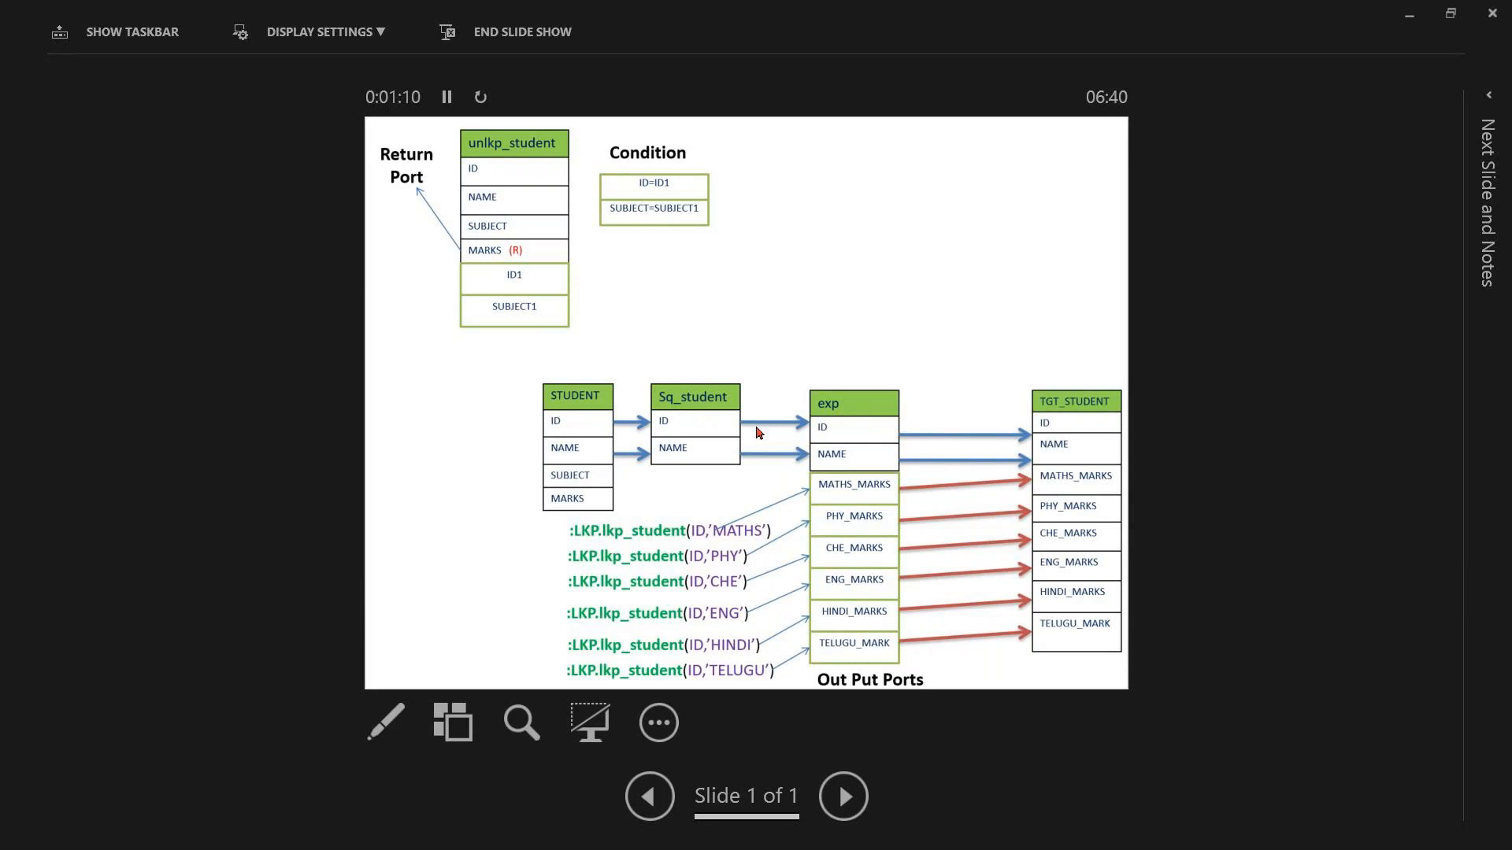
Reveal the SOURCE rows and the Lkp Cache table on the slide to review the data the lookup reads
click(756, 433)
click(756, 434)
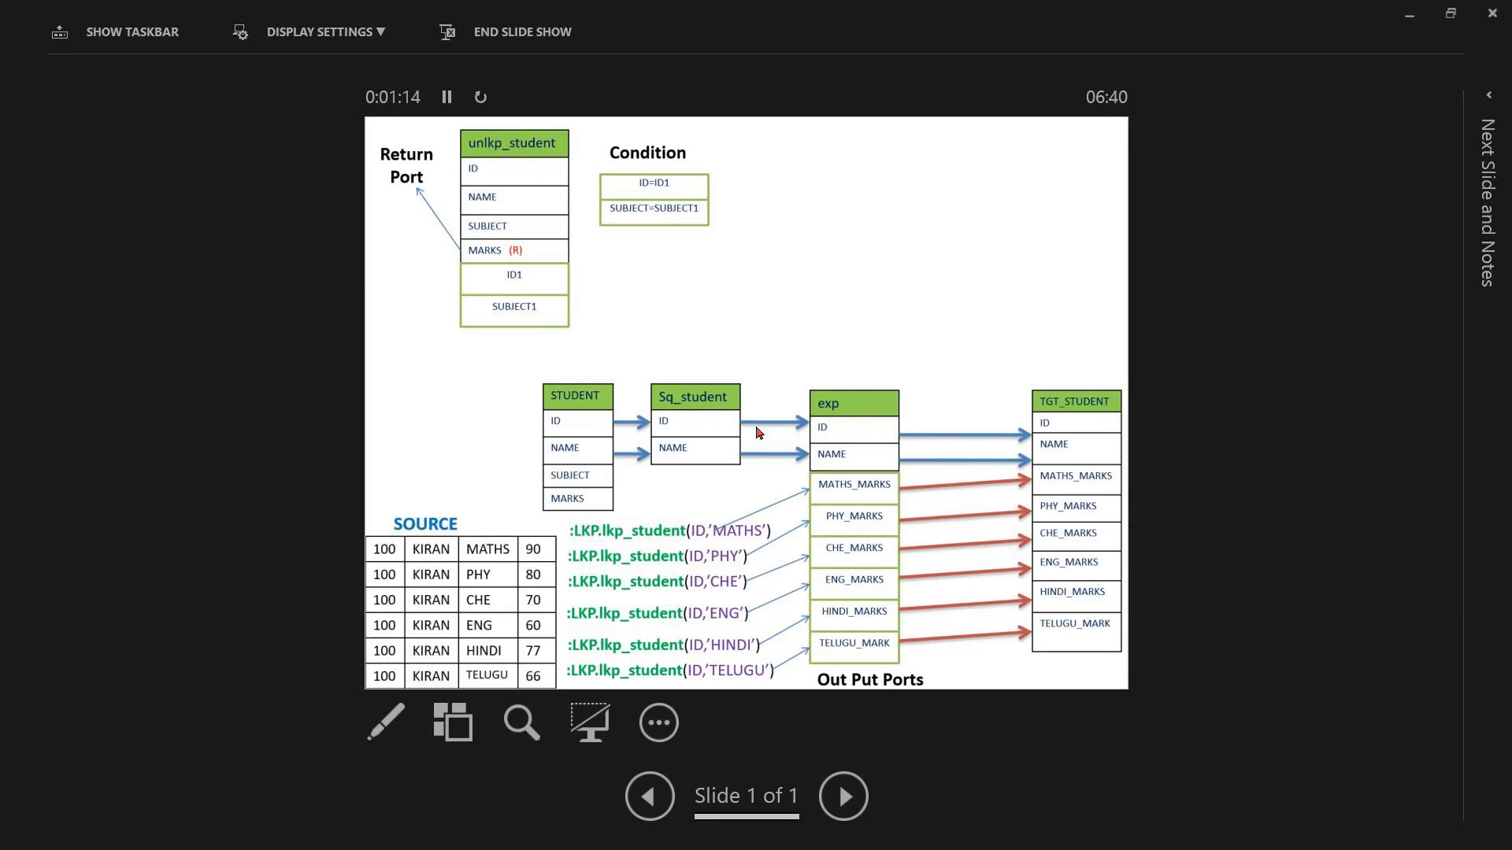
click(758, 432)
key(Left)
click(756, 428)
click(756, 427)
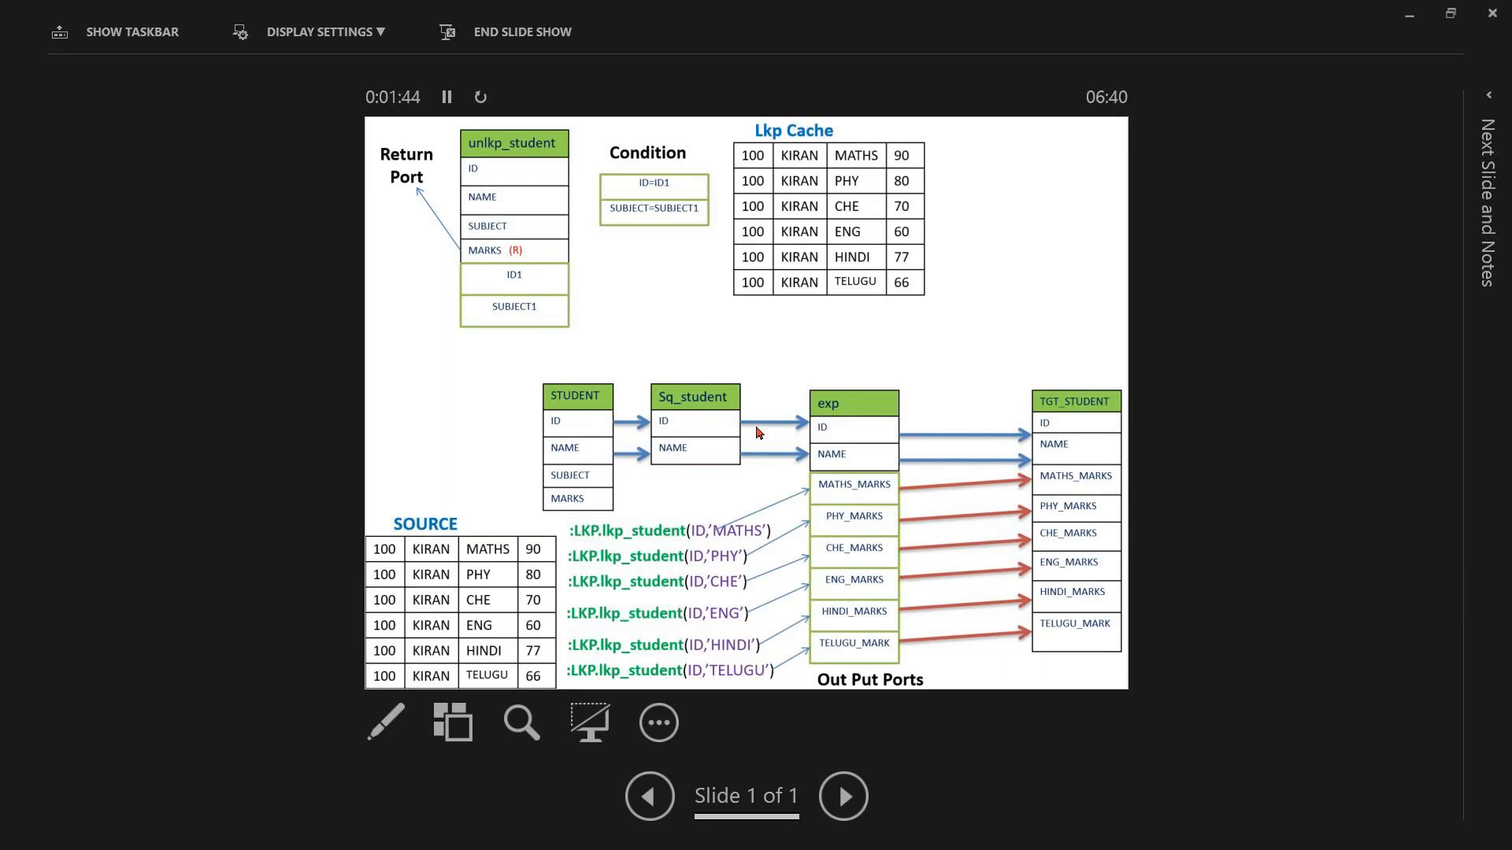
click(756, 427)
Advance the slide's animation through the MATHS lookup call, its ID and subject inputs, the condition check and the matching cache row
click(758, 432)
click(758, 432)
click(758, 433)
click(758, 433)
click(758, 433)
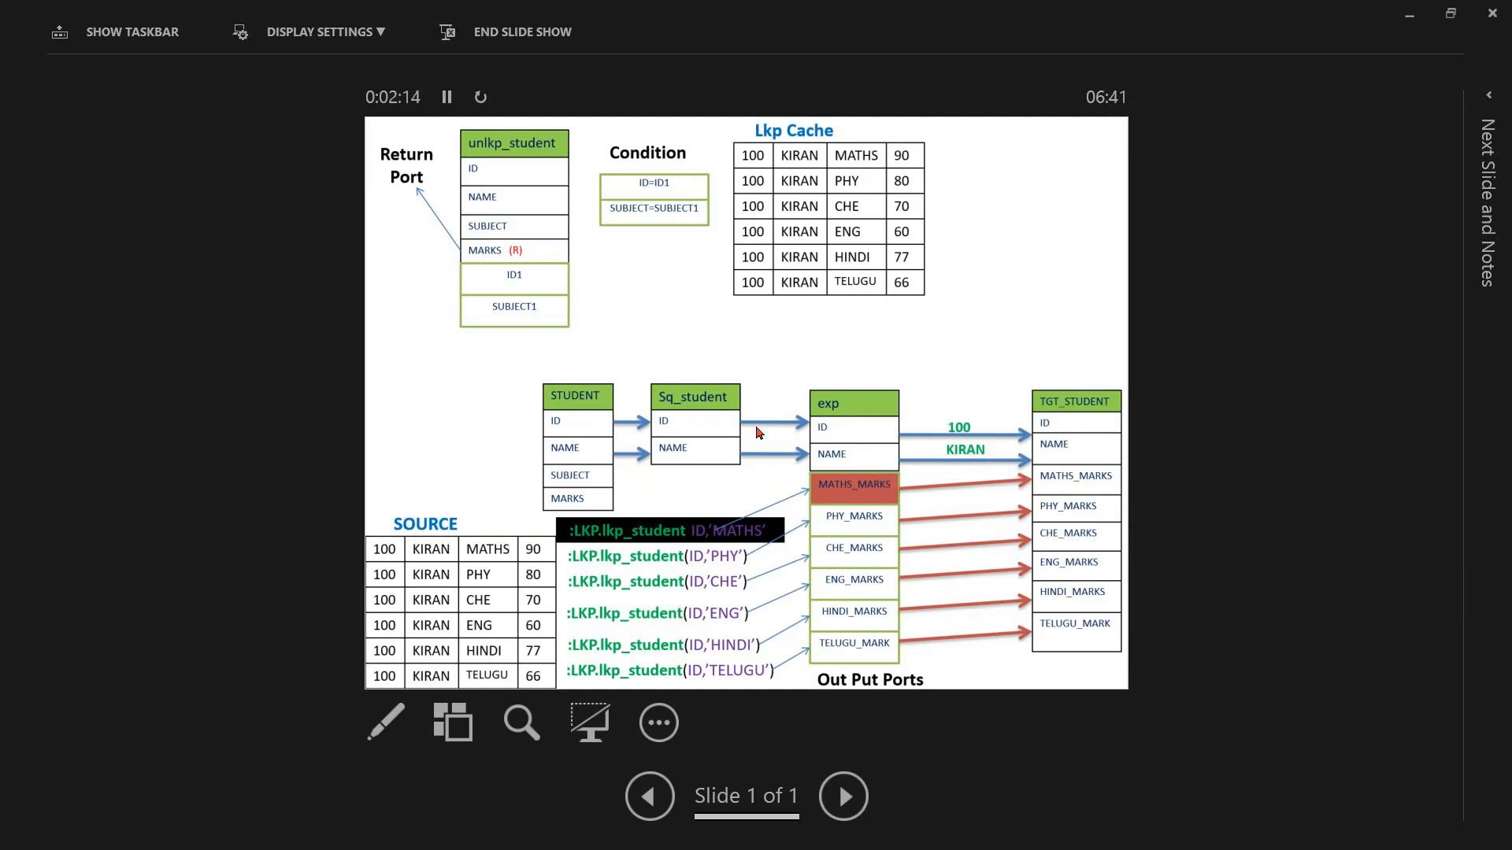
click(757, 428)
click(756, 433)
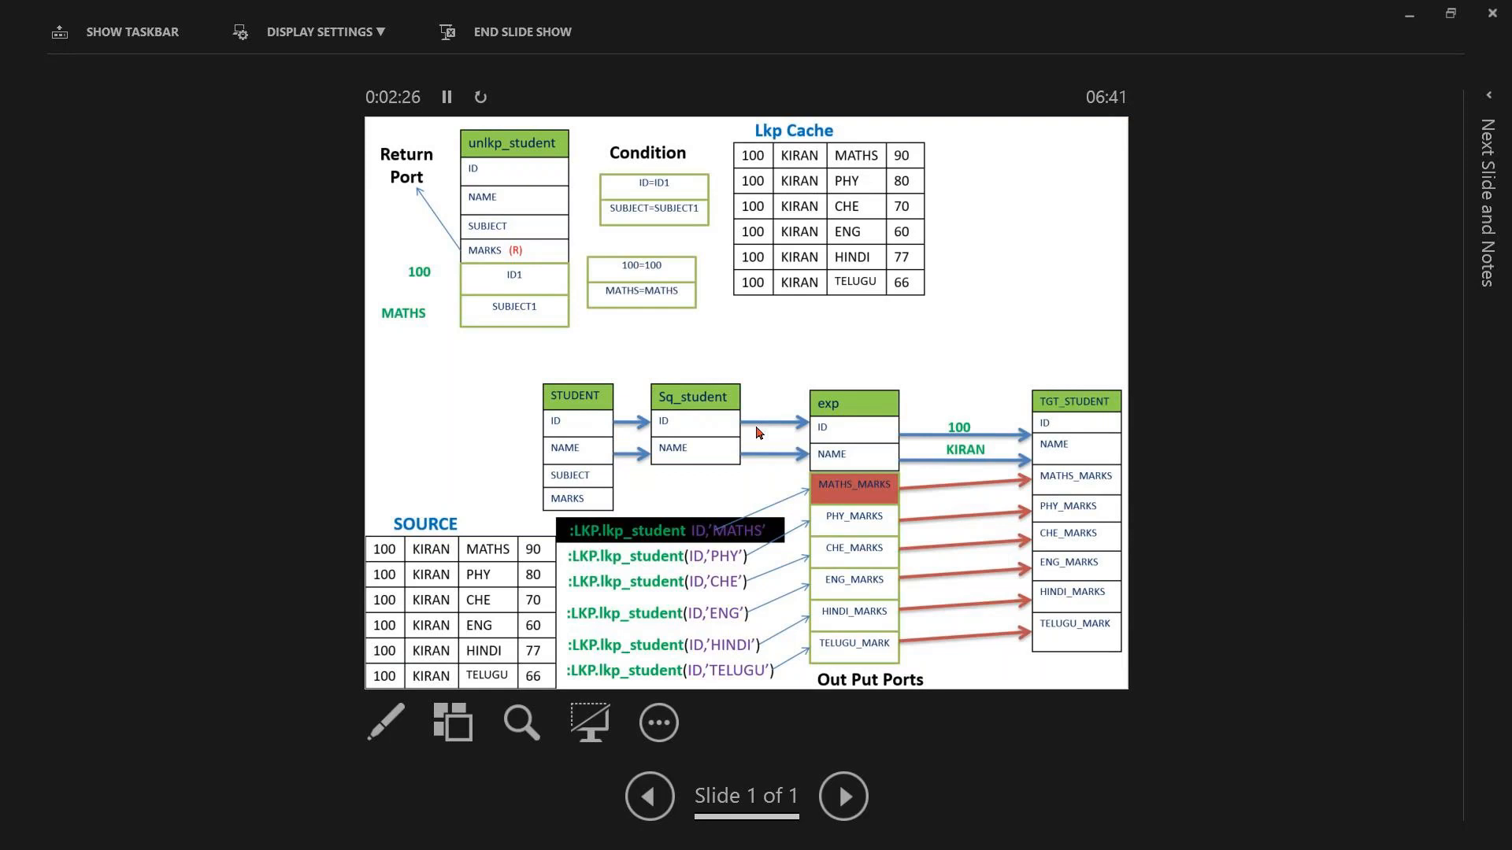
click(758, 432)
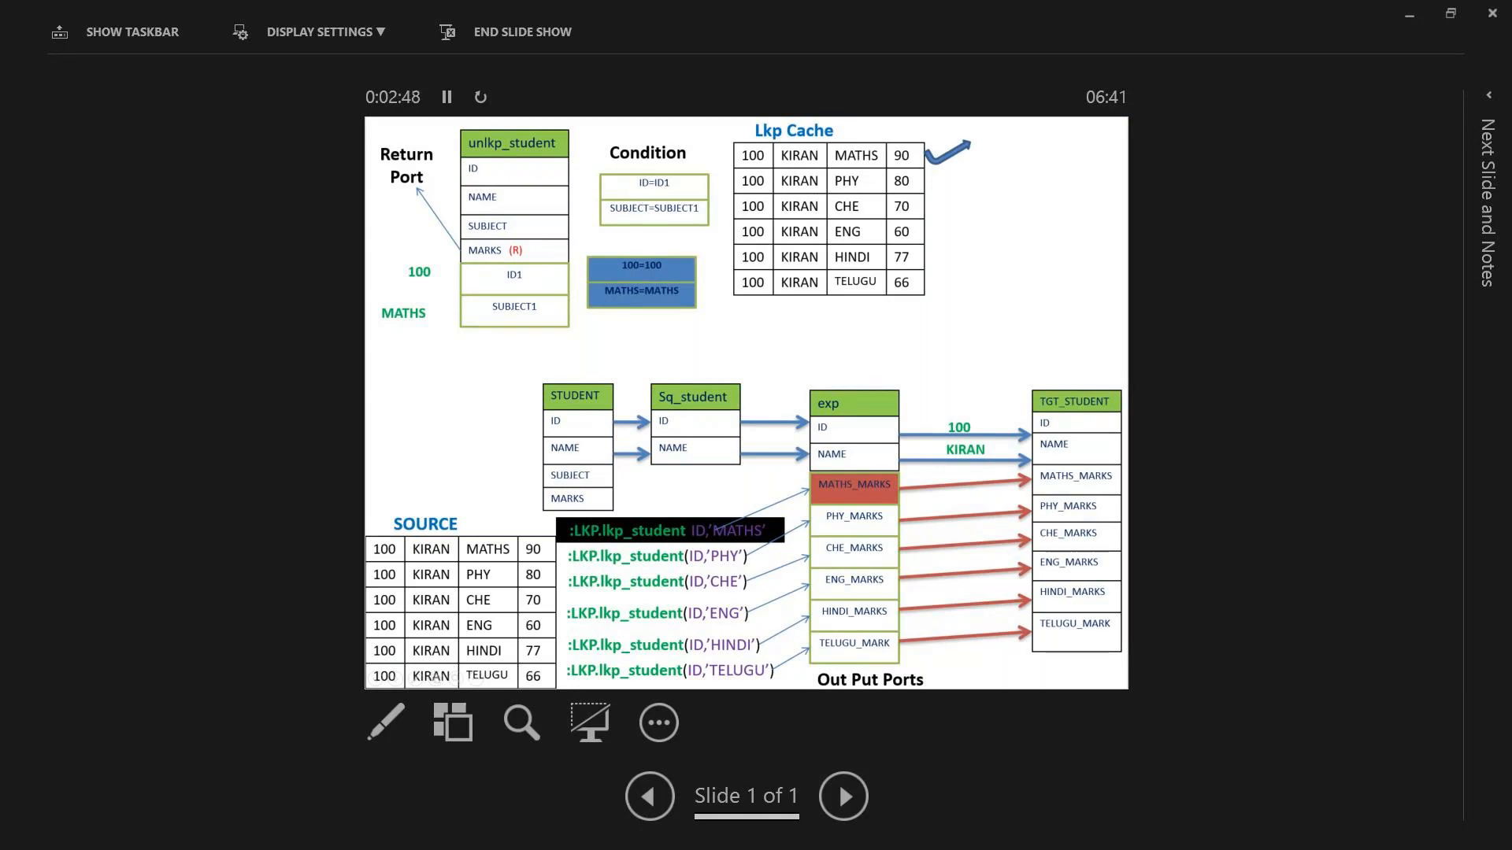
Replay the MATHS condition match on the slide and reveal the mark returned to MATHS_MARKS
key(Left)
key(Left)
key(Right)
key(Right)
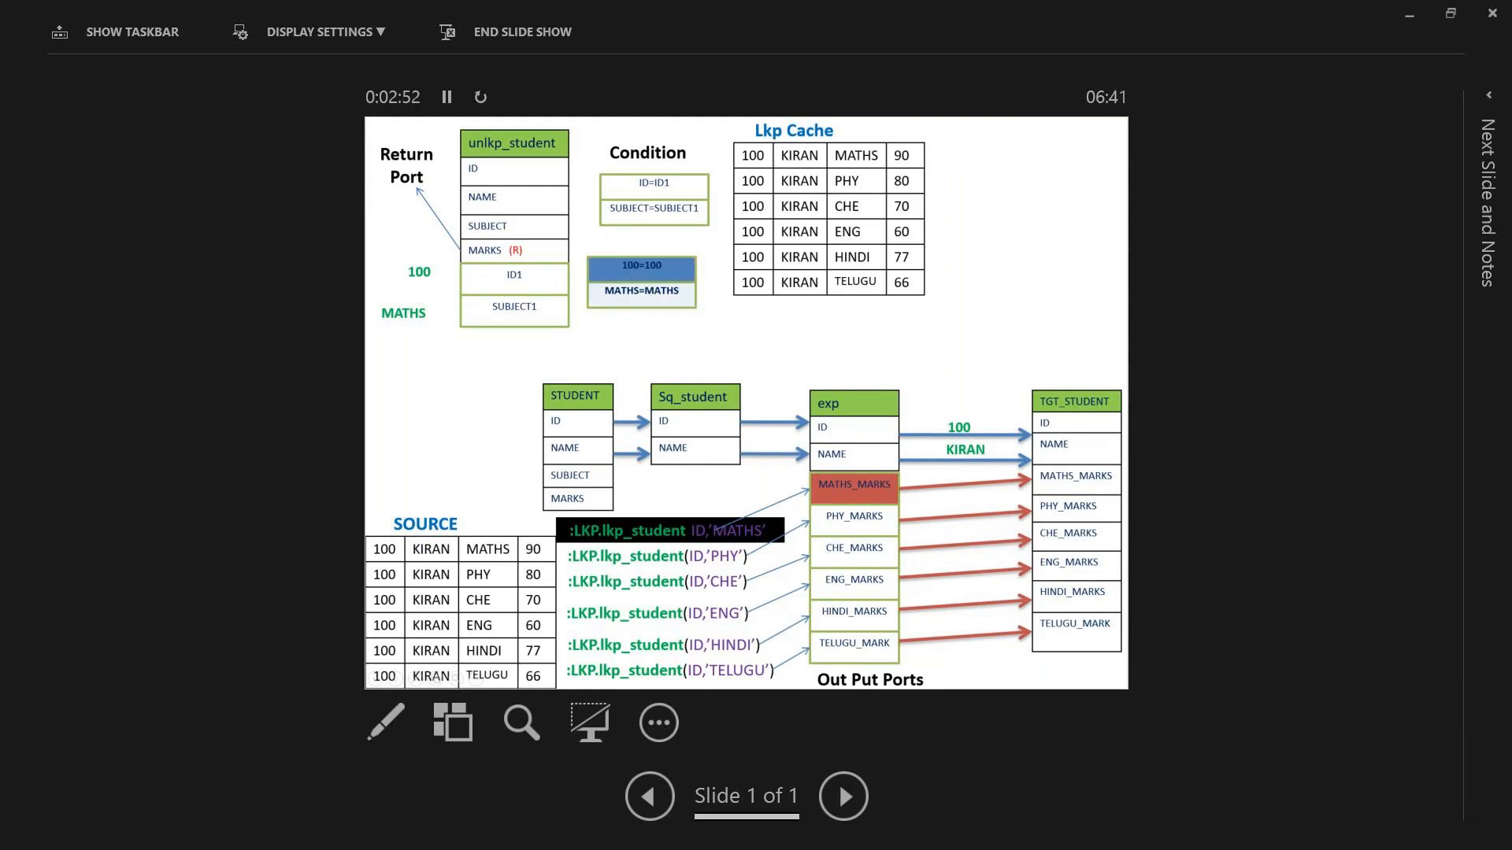
key(Right)
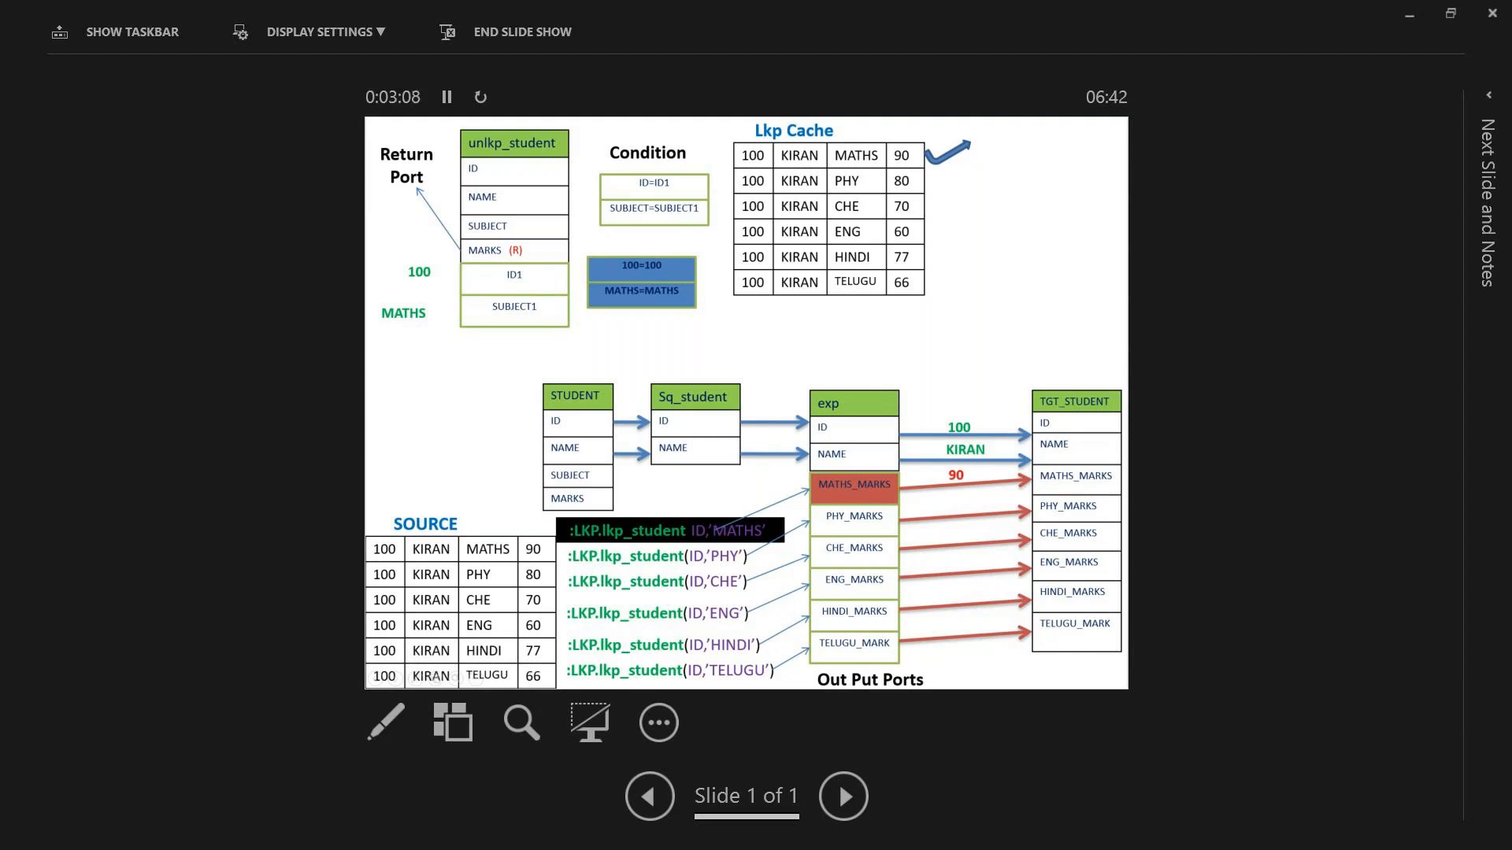
Advance the animation through the PHY lookup call and the remaining returned marks to the final target row, and end the slide show
key(Right)
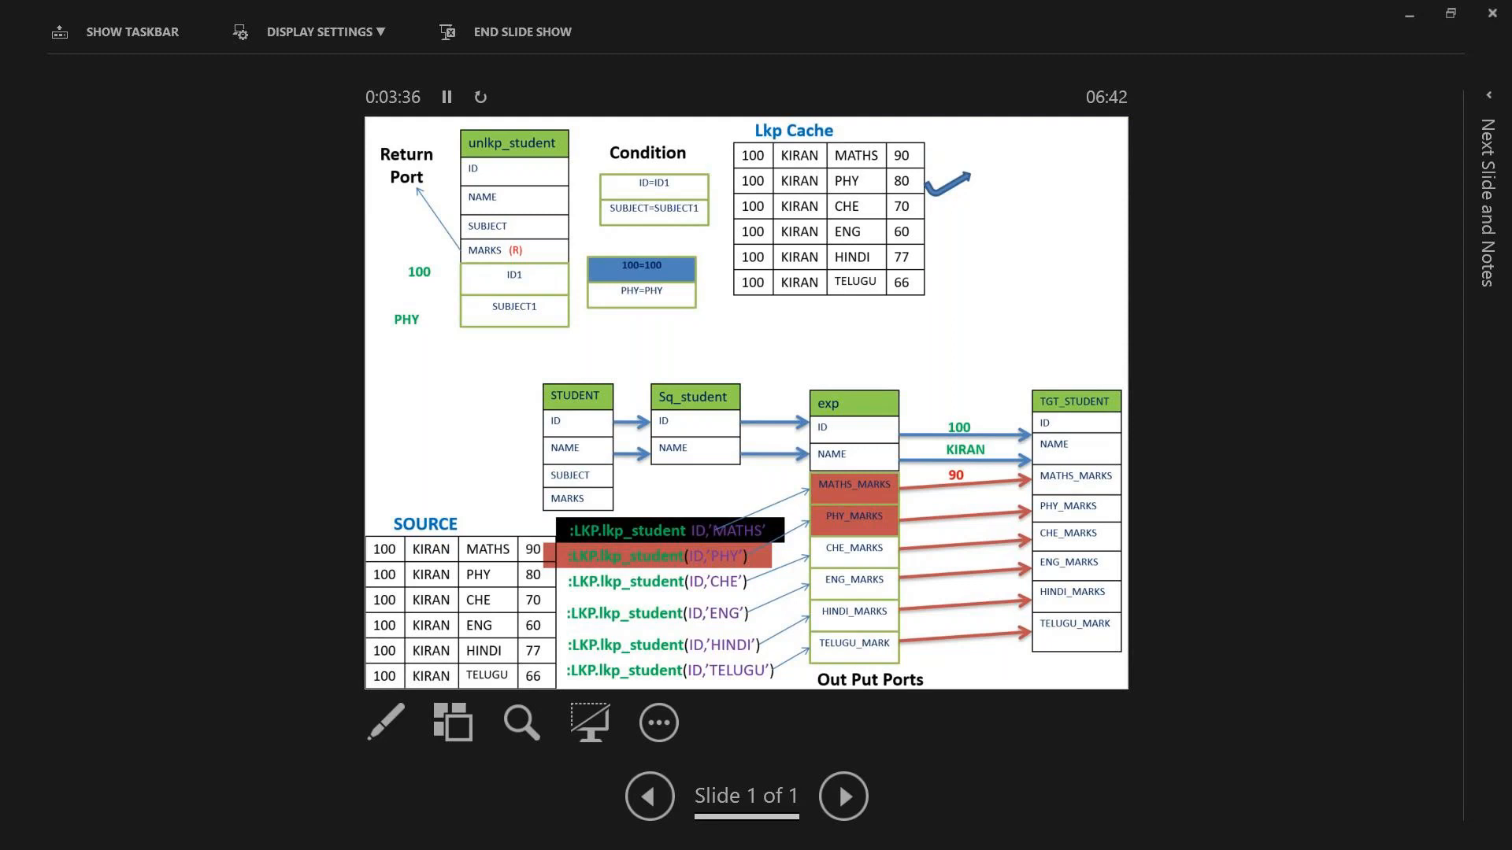
key(Right)
key(Right)
key(Right)
key(Right)
key(Right)
key(Right)
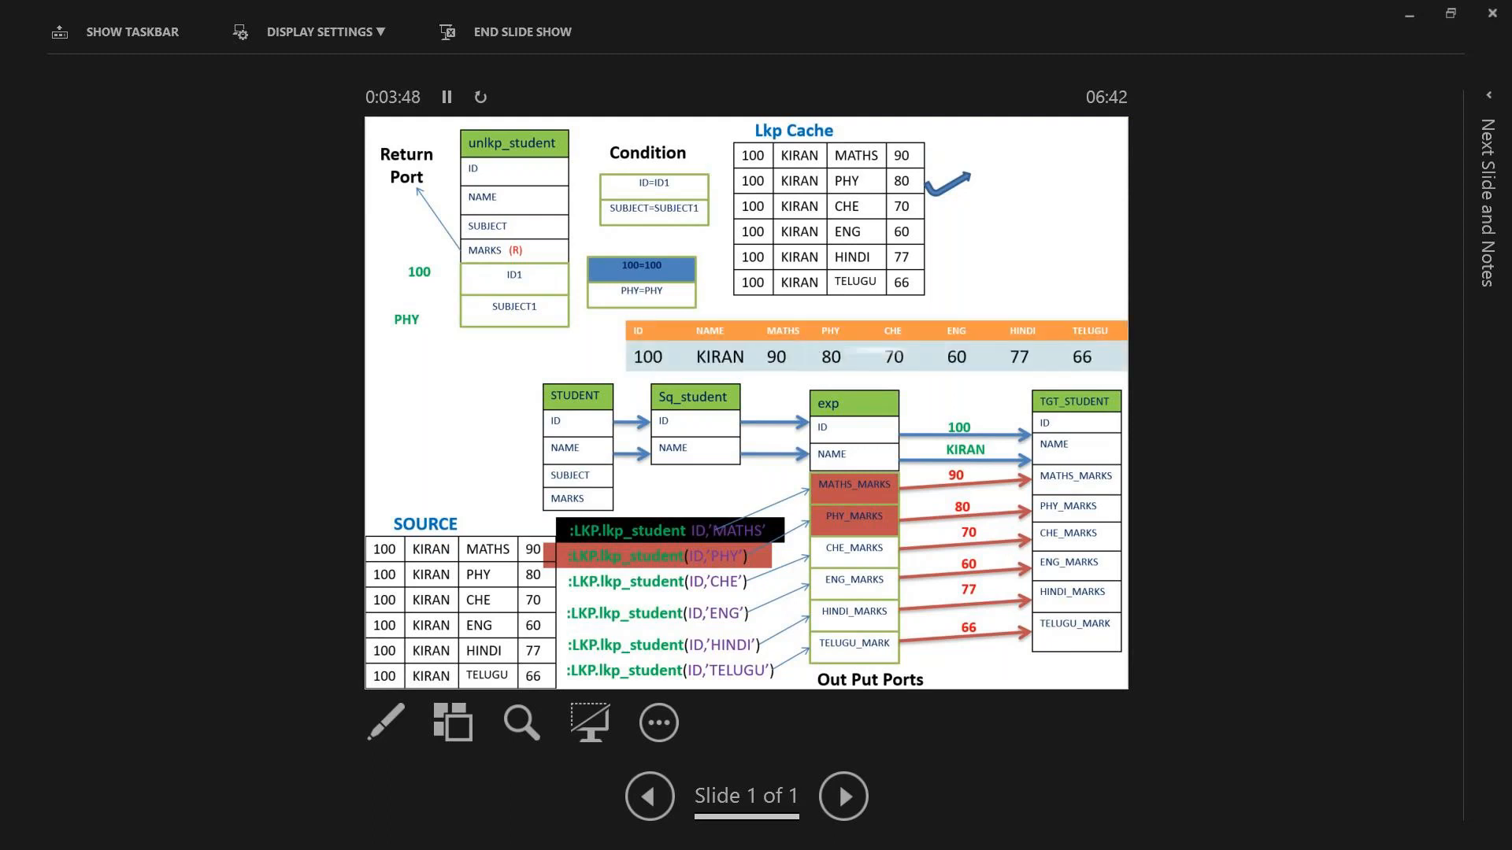
key(Left)
key(Right)
key(Escape)
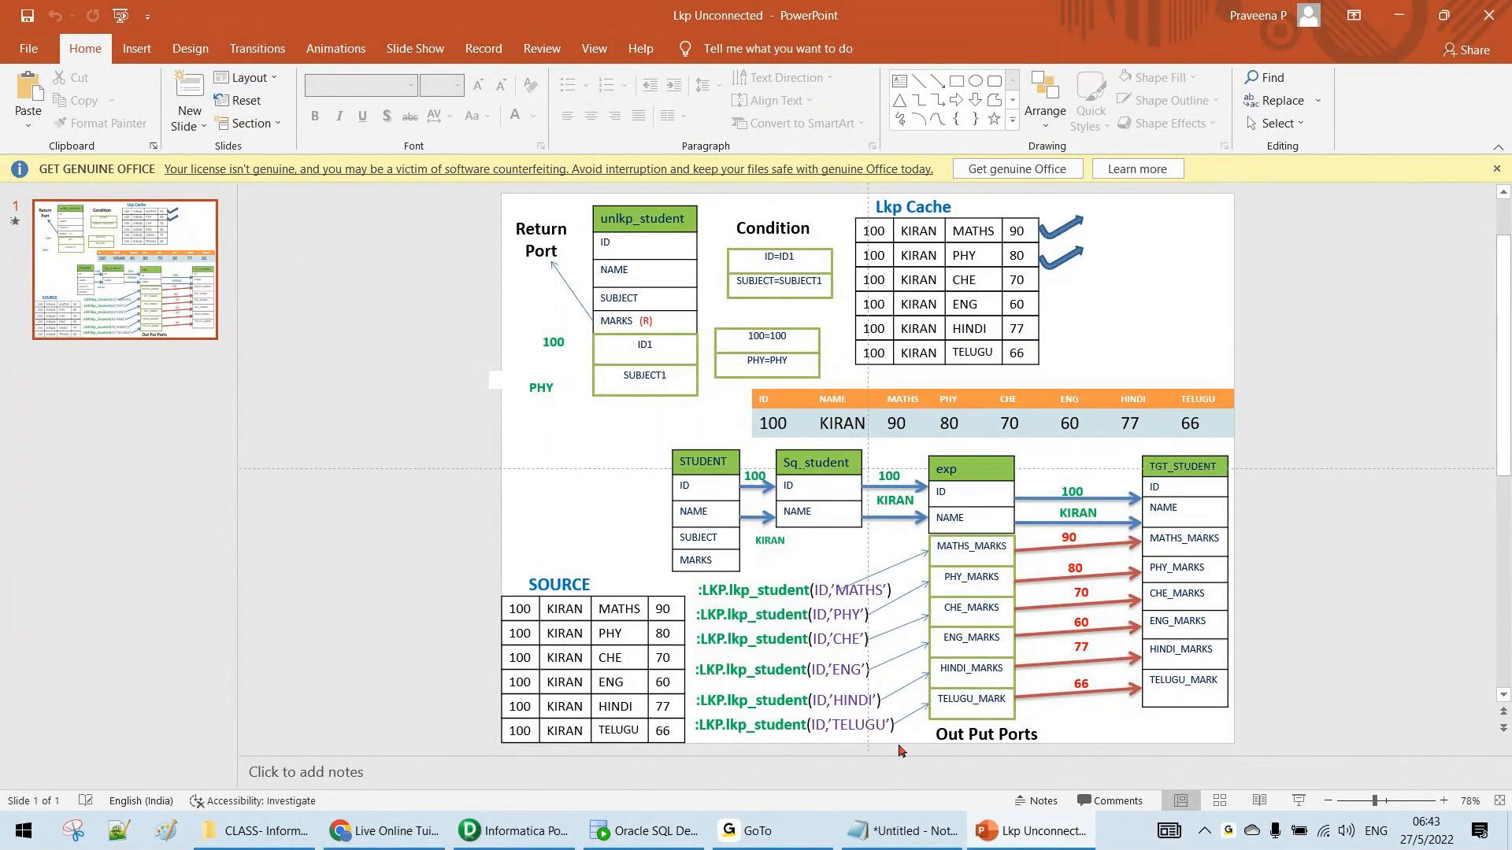
Switch to Notepad and start a two-column comparison: Jiner against Lookup, Active against Passive/Active, and Equi in the first column
click(915, 831)
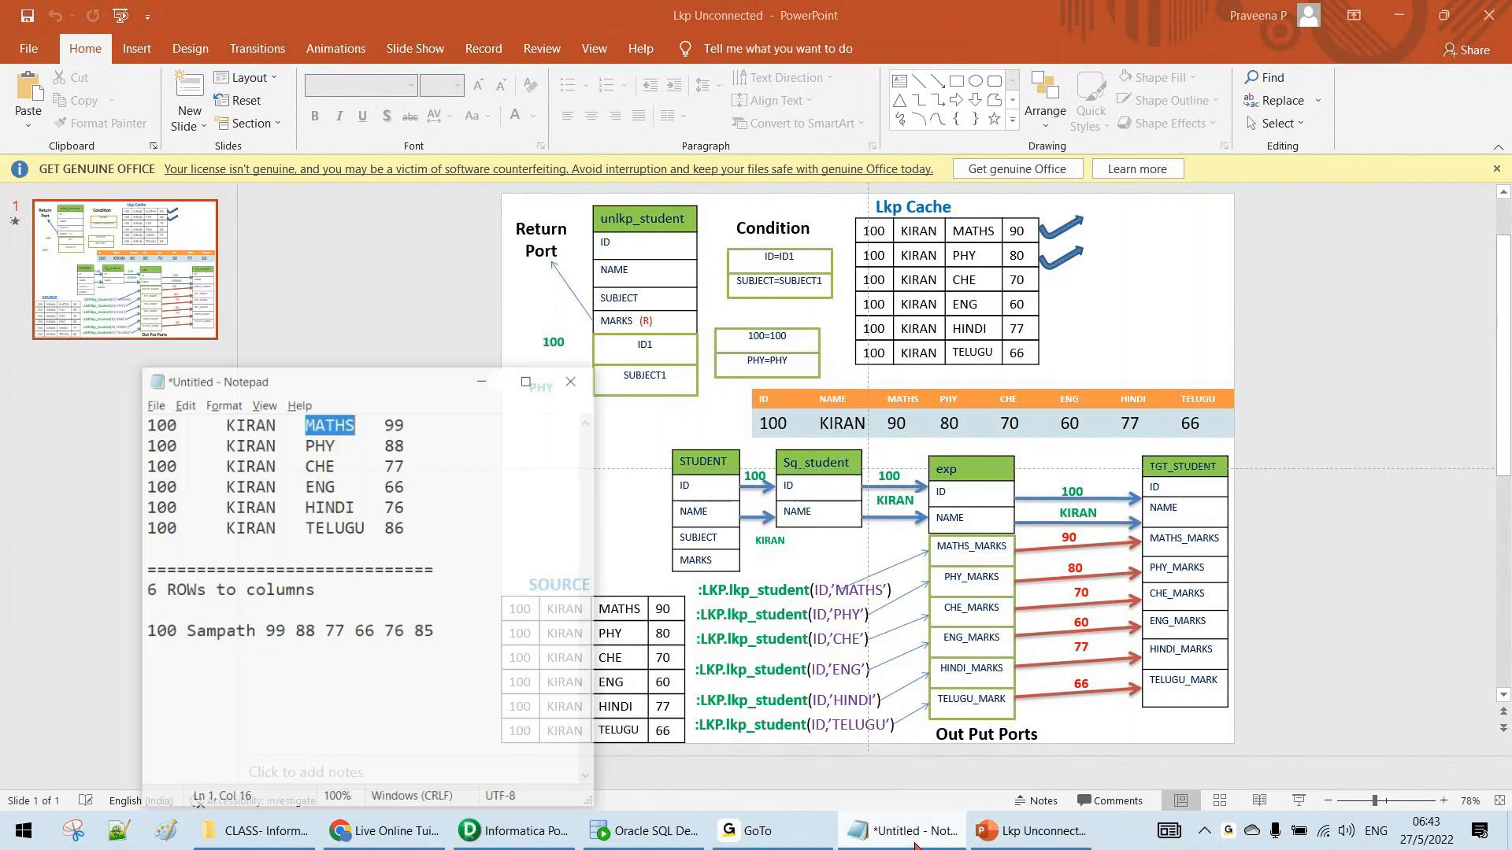
text(Jiner		)
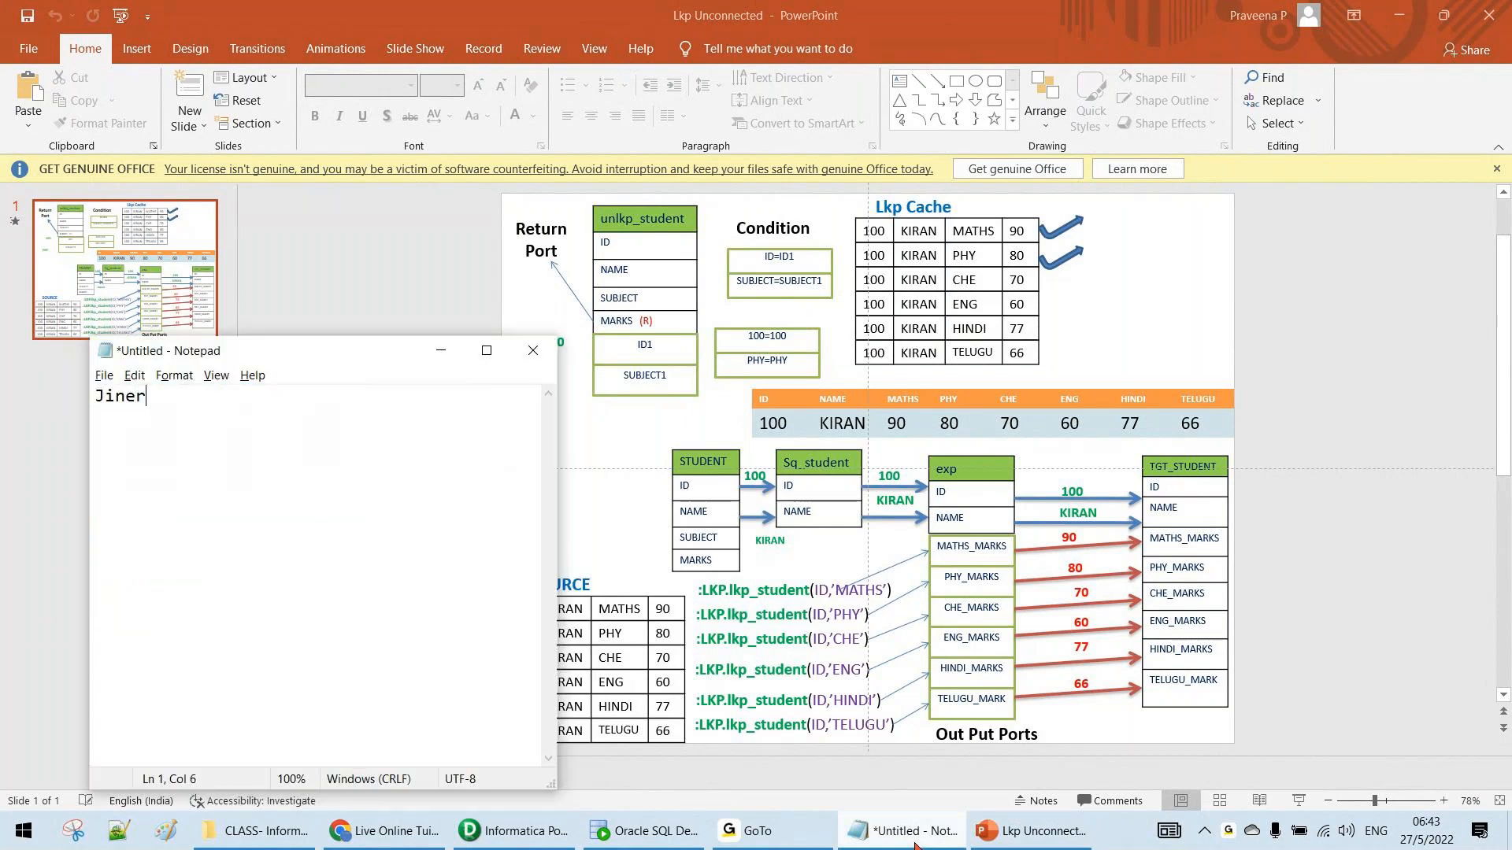
text(Lookup)
key(Return)
text(Acti)
text(Passive)
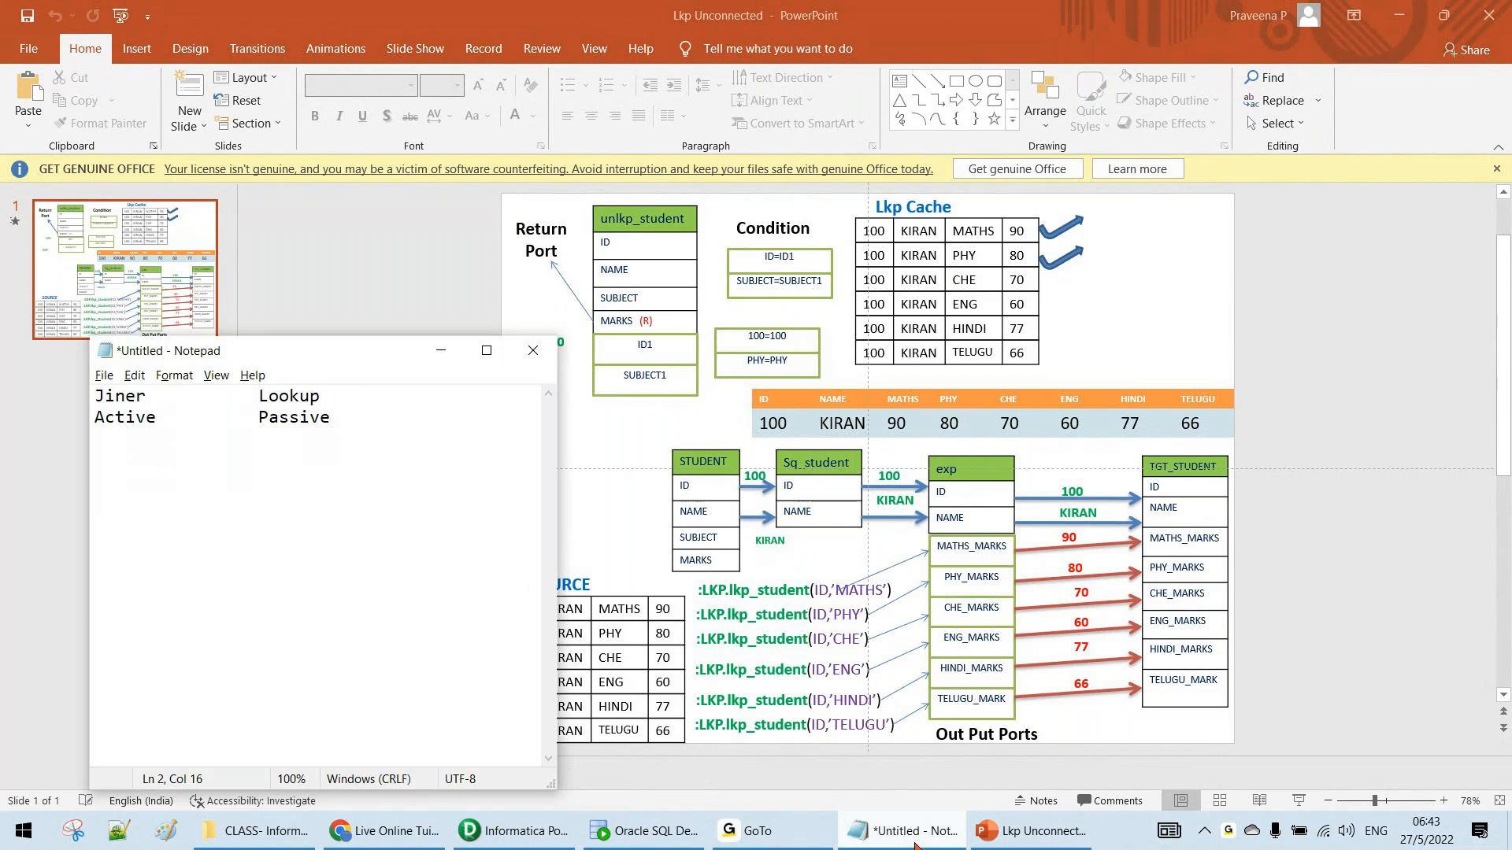
text(/A)
text(ctiv)
text(e )
text(Equi)
Switch to PowerCenter Designer, open the m_09_Joiner mapping and examine the join condition of JNRTRANS
click(516, 831)
click(352, 57)
click(329, 57)
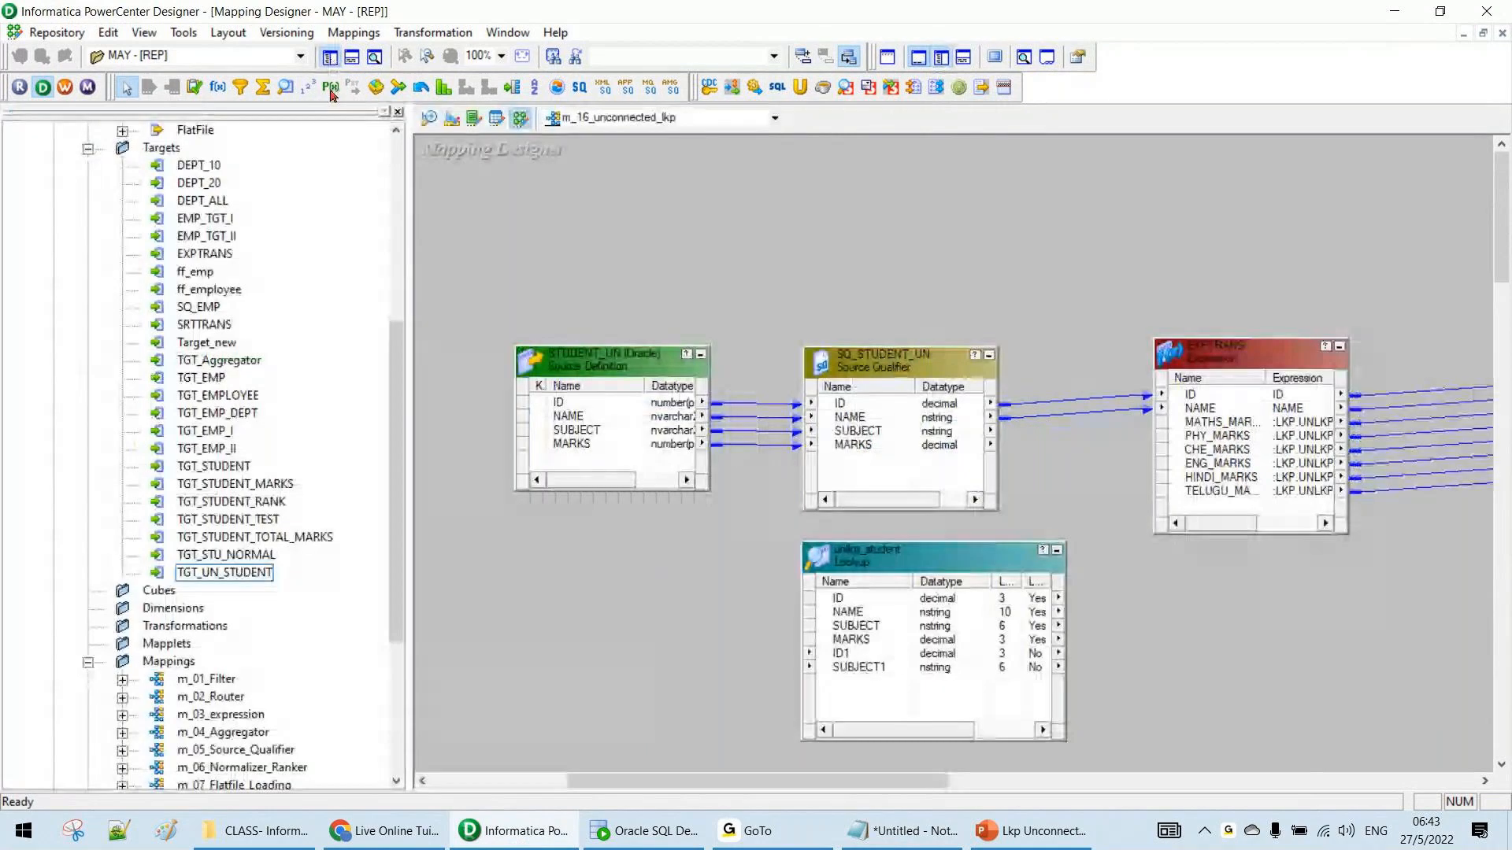
click(87, 149)
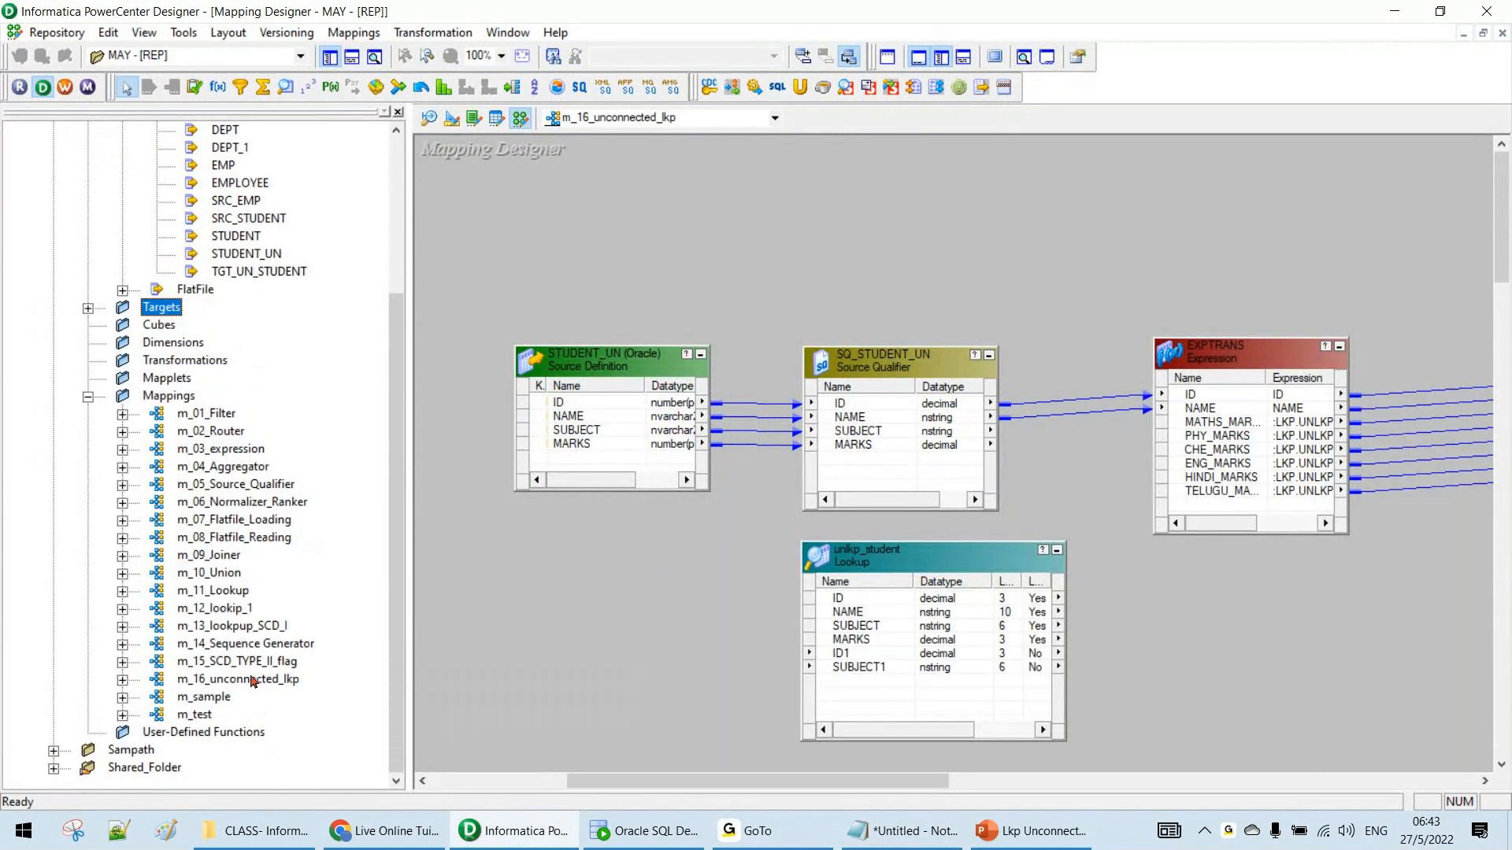
drag(231, 561, 749, 312)
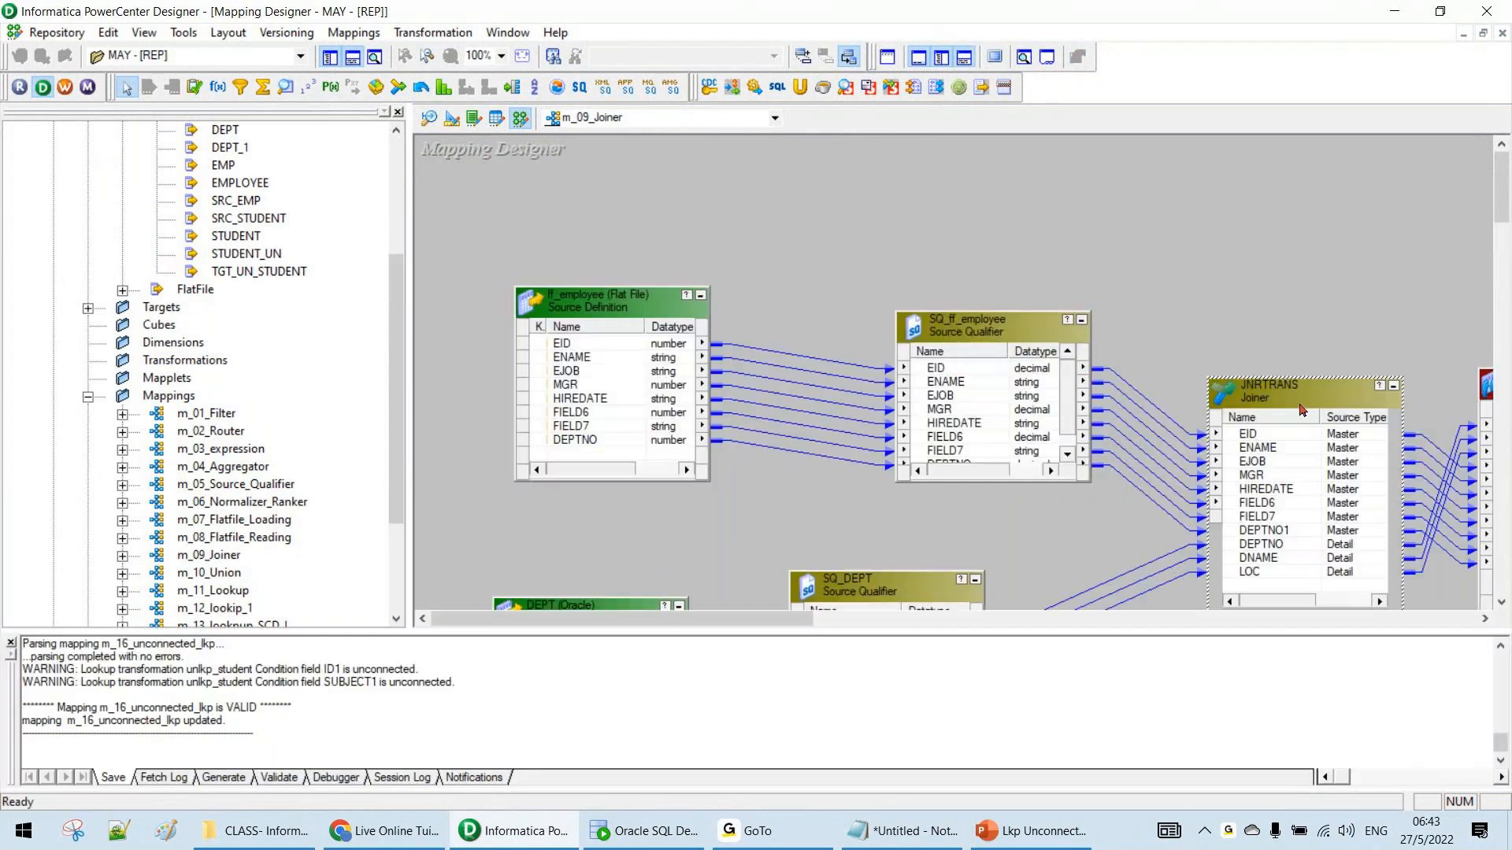
double_click(1299, 408)
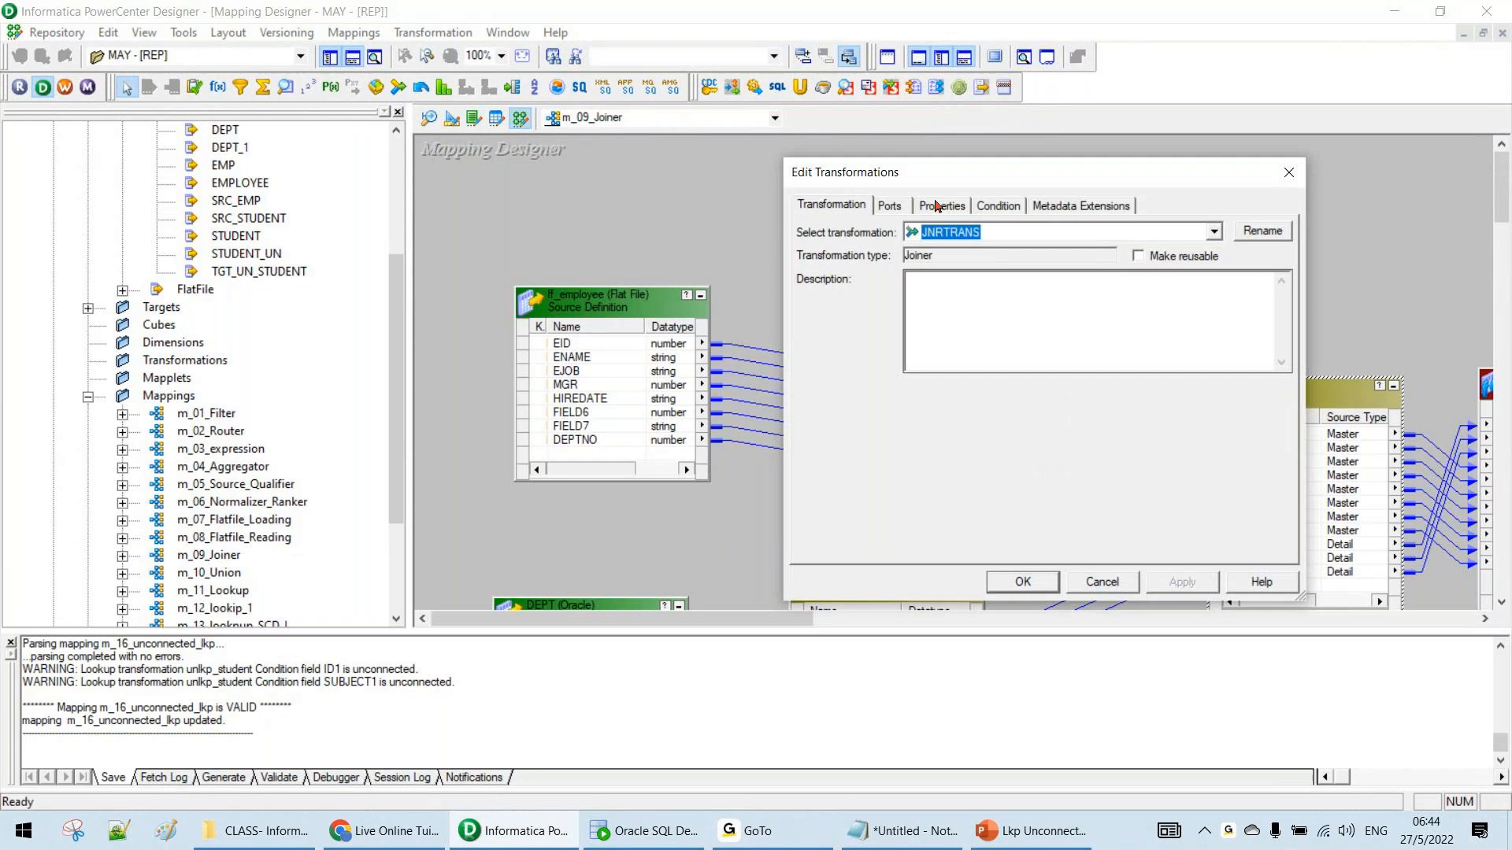
click(942, 207)
click(998, 207)
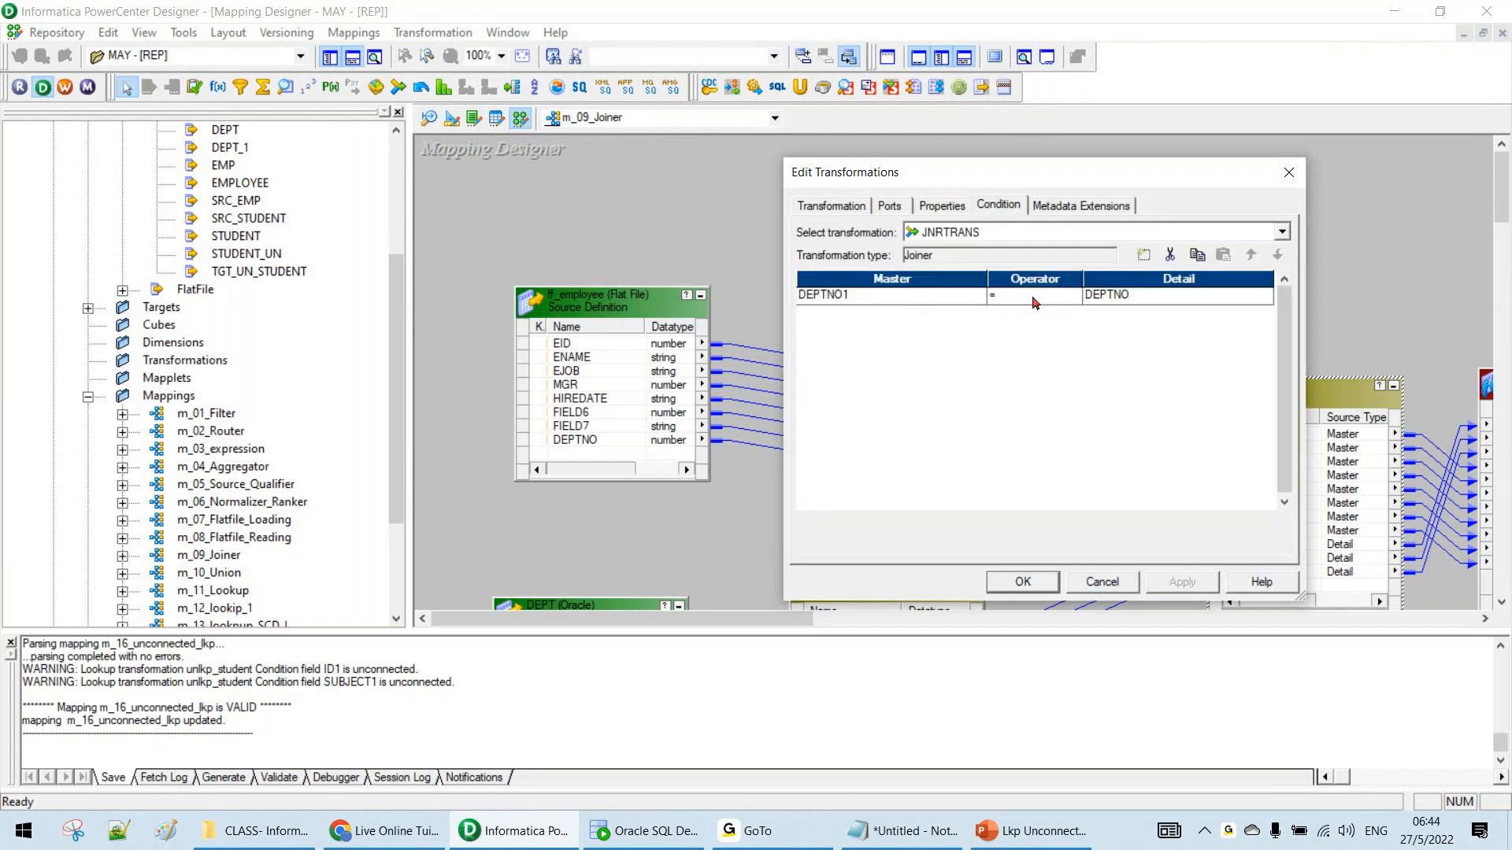
click(1021, 584)
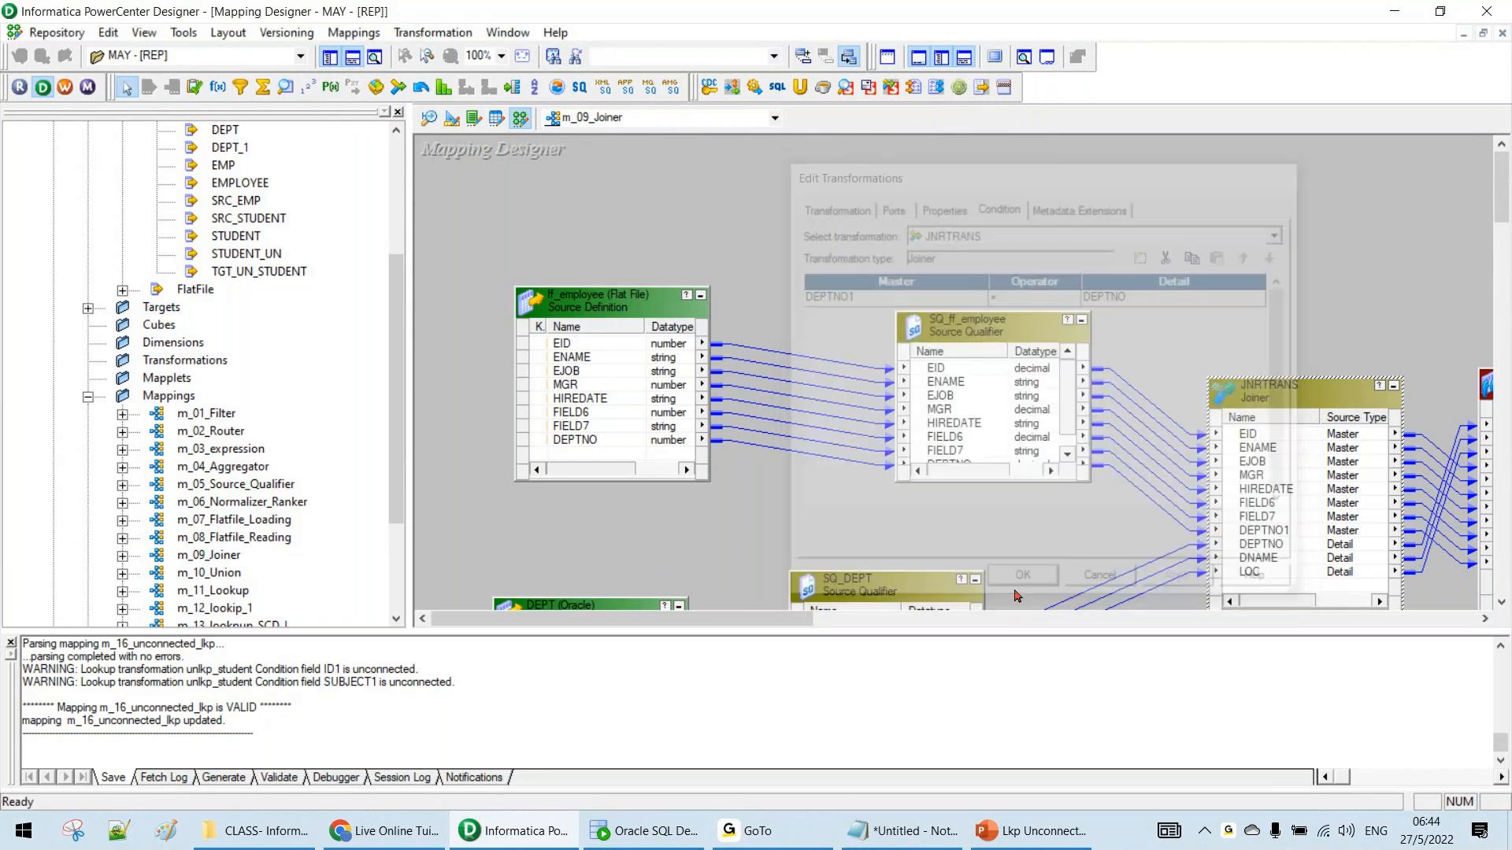
Open the m_15_SCD_TYPE_II_flag mapping and examine the operators available in the lookup condition of LKP_TGT_EMP_II
click(671, 120)
click(647, 141)
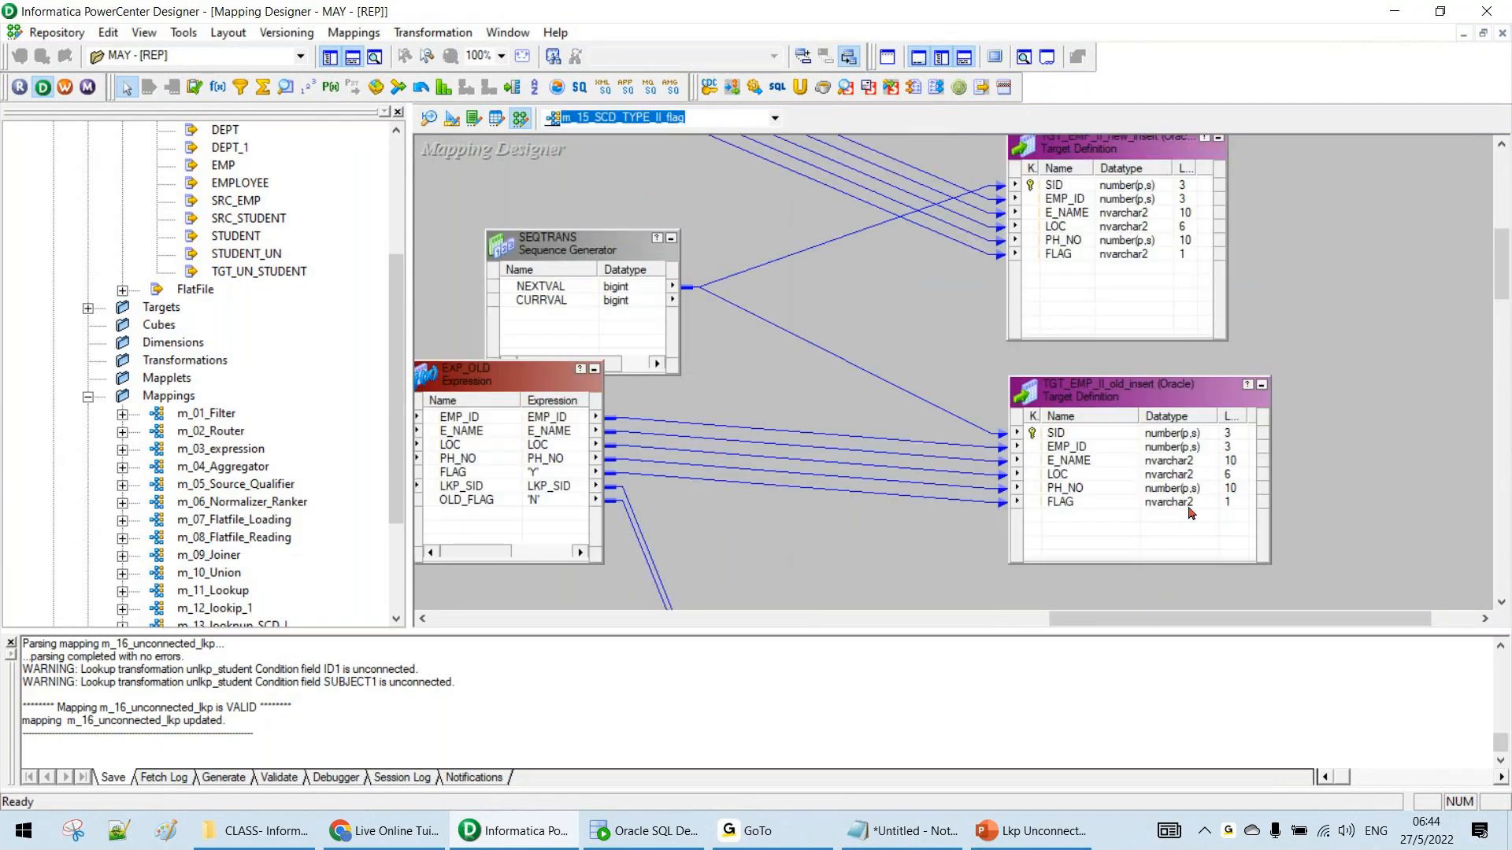
mouse_move(1102, 621)
mouse_down()
mouse_move(1057, 622)
mouse_move(666, 324)
mouse_up()
double_click(666, 324)
click(998, 204)
click(1071, 296)
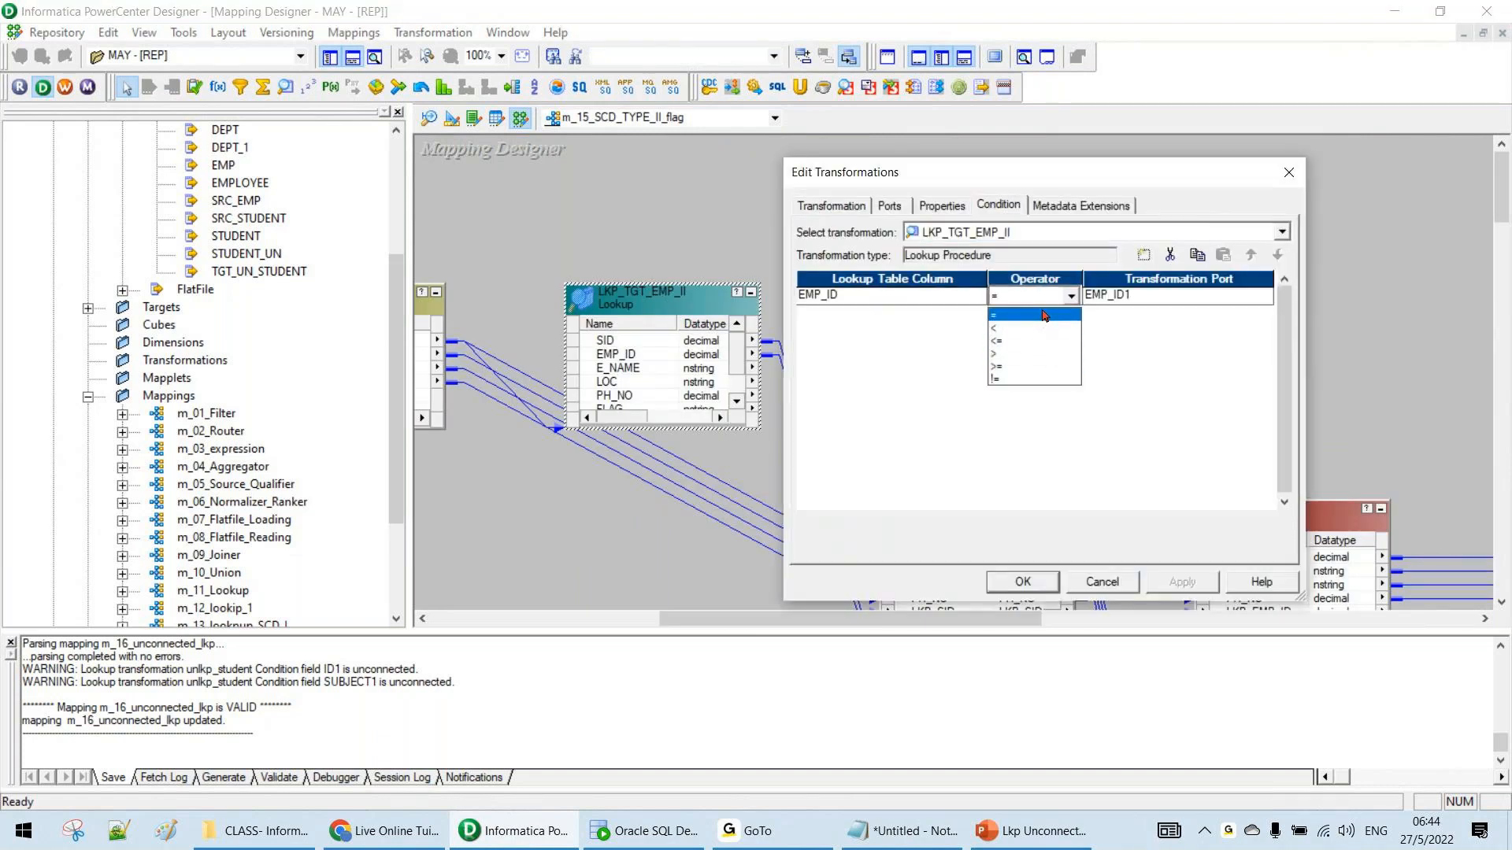
click(1084, 185)
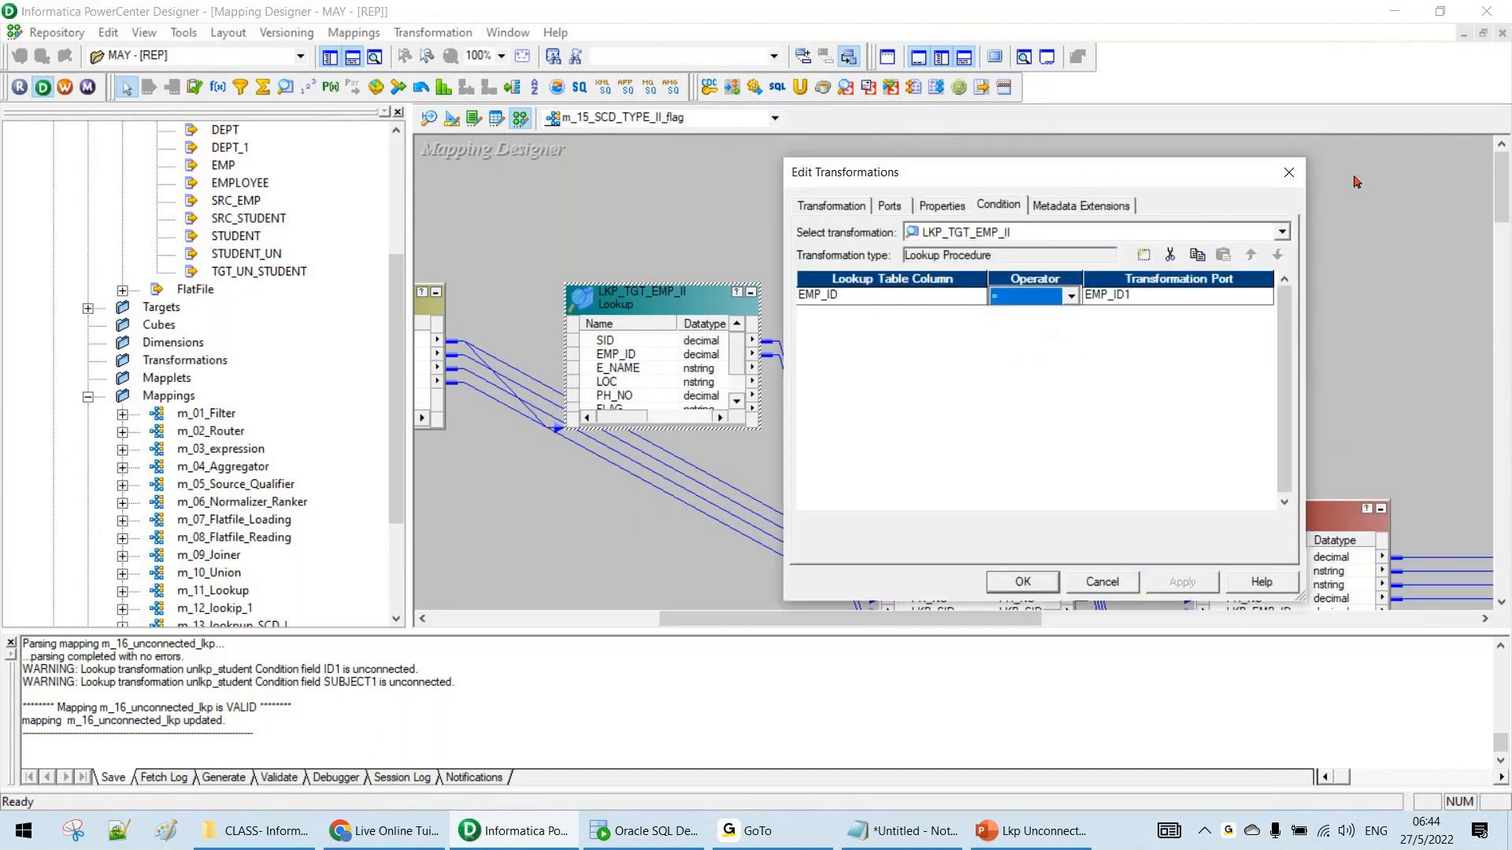
click(1290, 173)
Back in Notepad, enter Non Equi in the Lookup column, widen the window and add the heading Un Connected Lookup below the comparison
click(902, 830)
text(Non Equi)
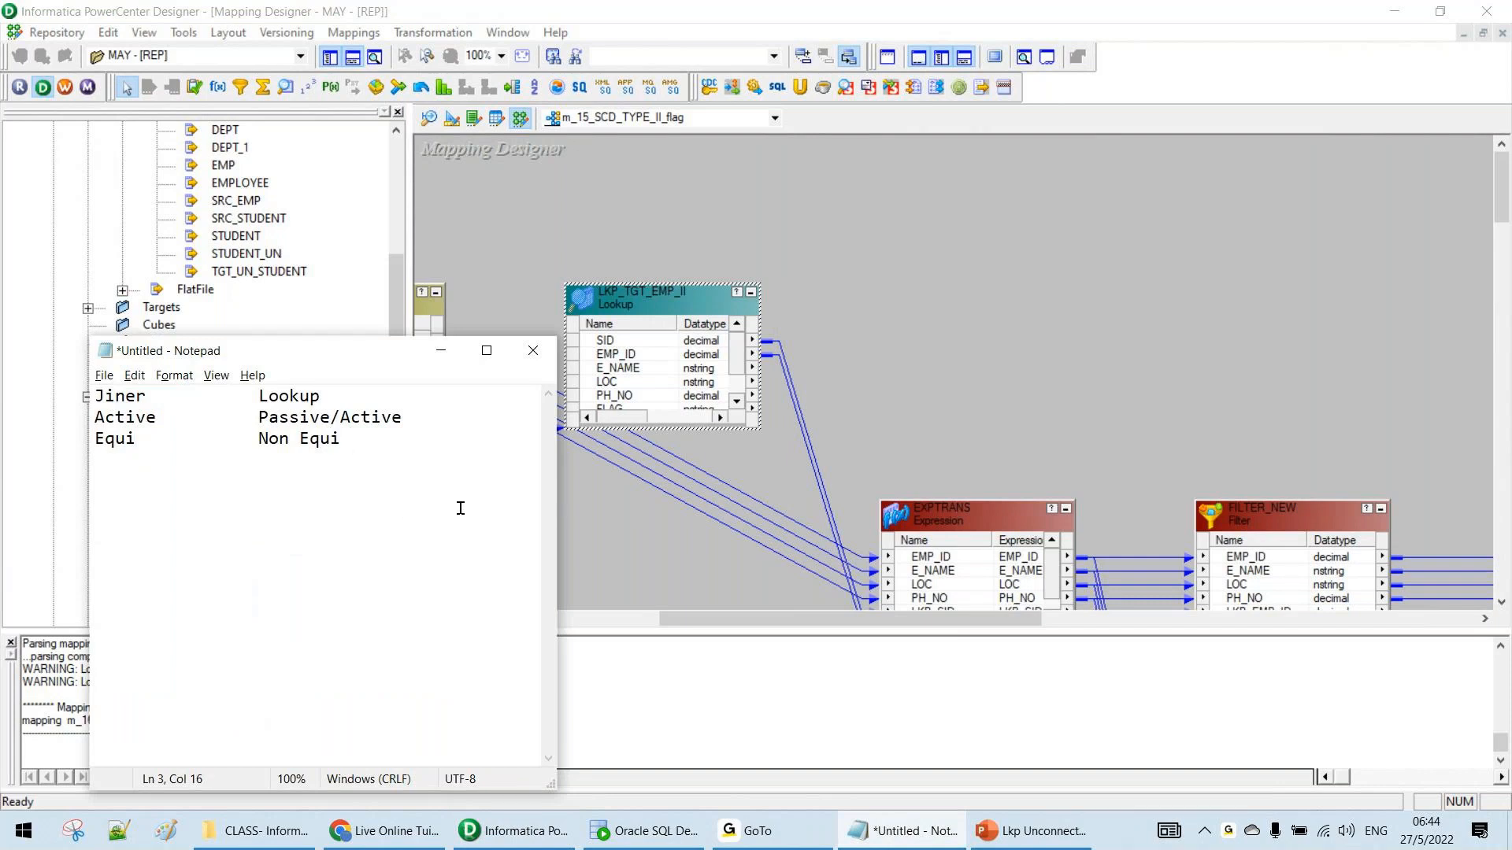
drag(557, 454, 709, 454)
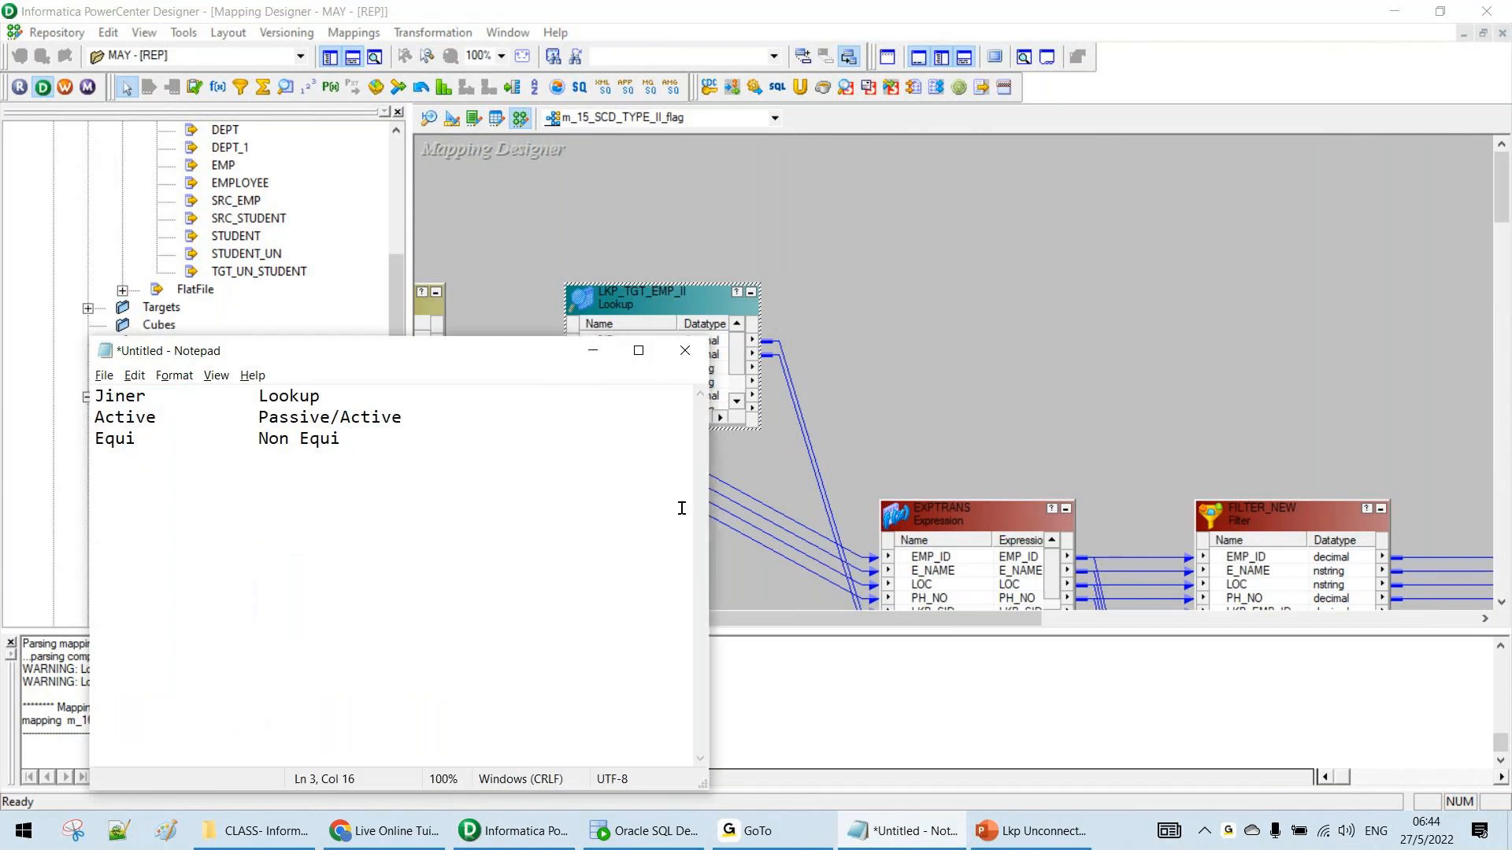
key(Return)
text(Un Connected Lookup)
Add a row under Equi with Cache for the joiner and Cache (Reused) for the lookup
click(153, 455)
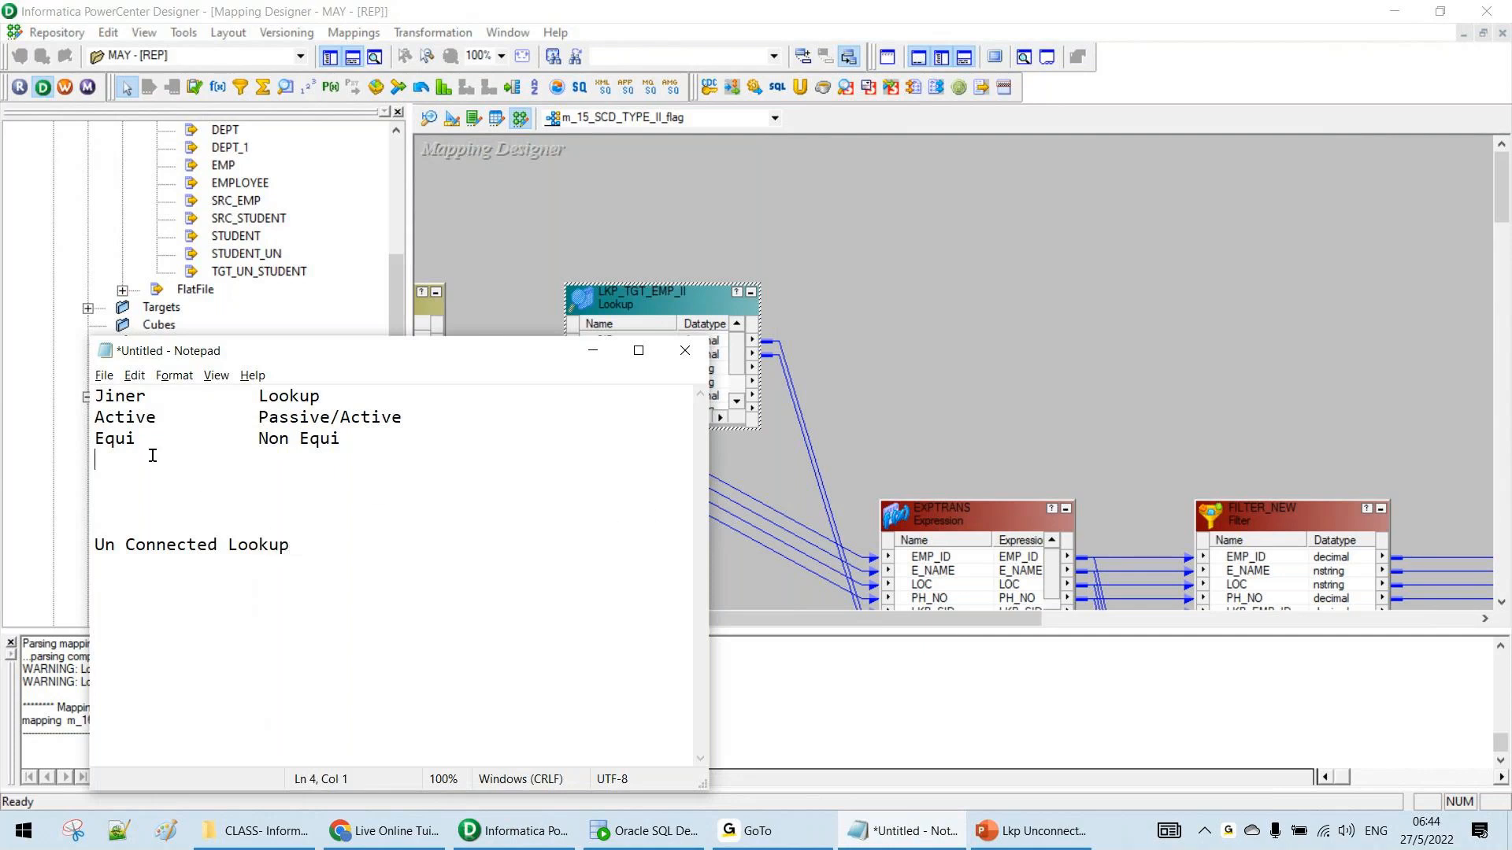
text(A)
key(BackSpace)
text(Cahe)
key(BackSpace)
key(BackSpace)
text(che		Cache (Reused)
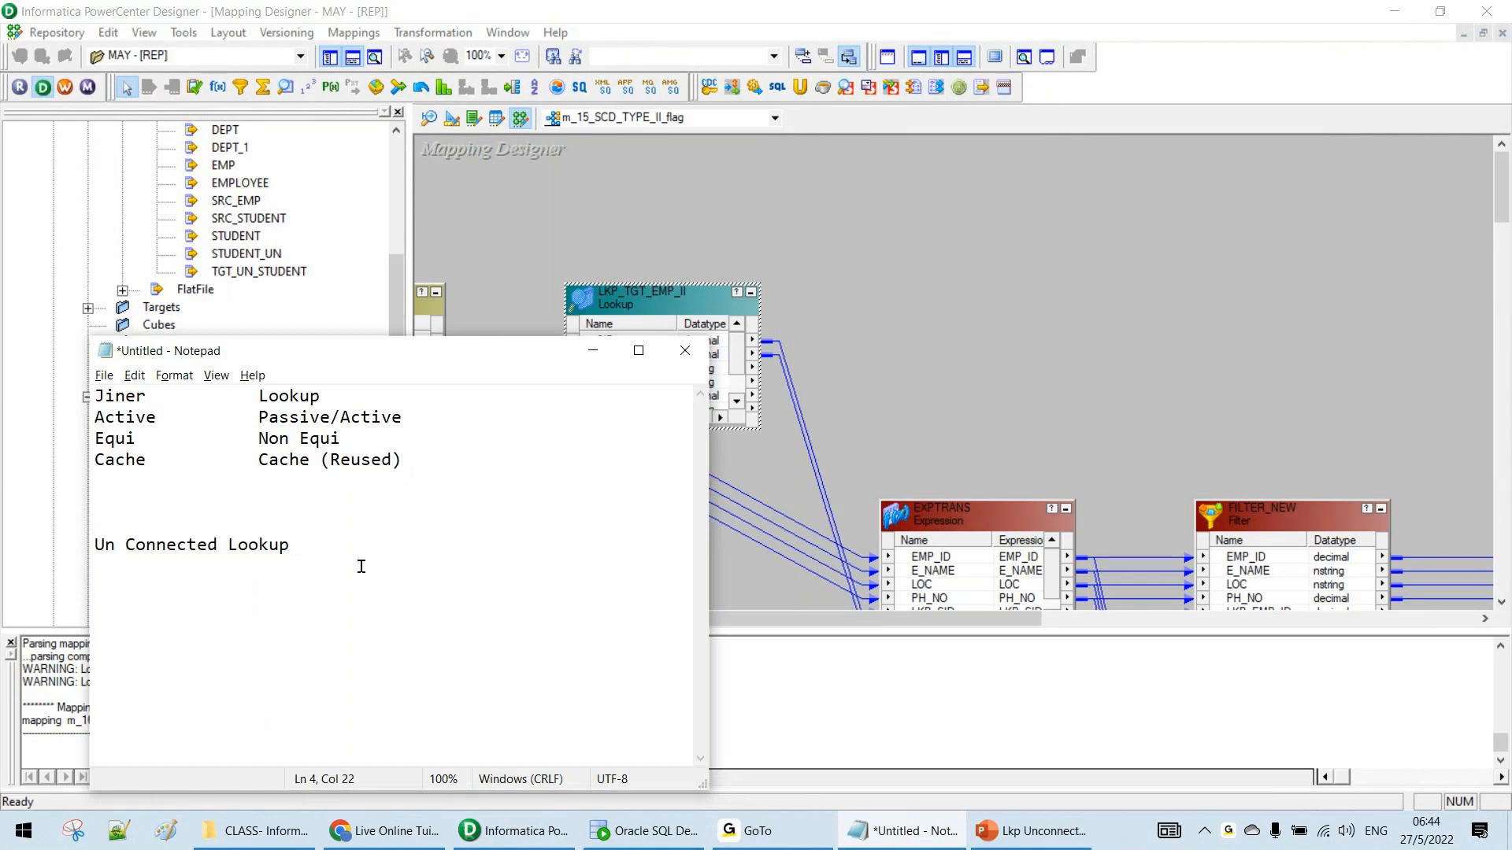
Highlight the Cache and Cache (Reused) entries in turn to compare how the joiner and the lookup use cache
drag(260, 479, 298, 463)
click(357, 520)
drag(165, 465, 83, 464)
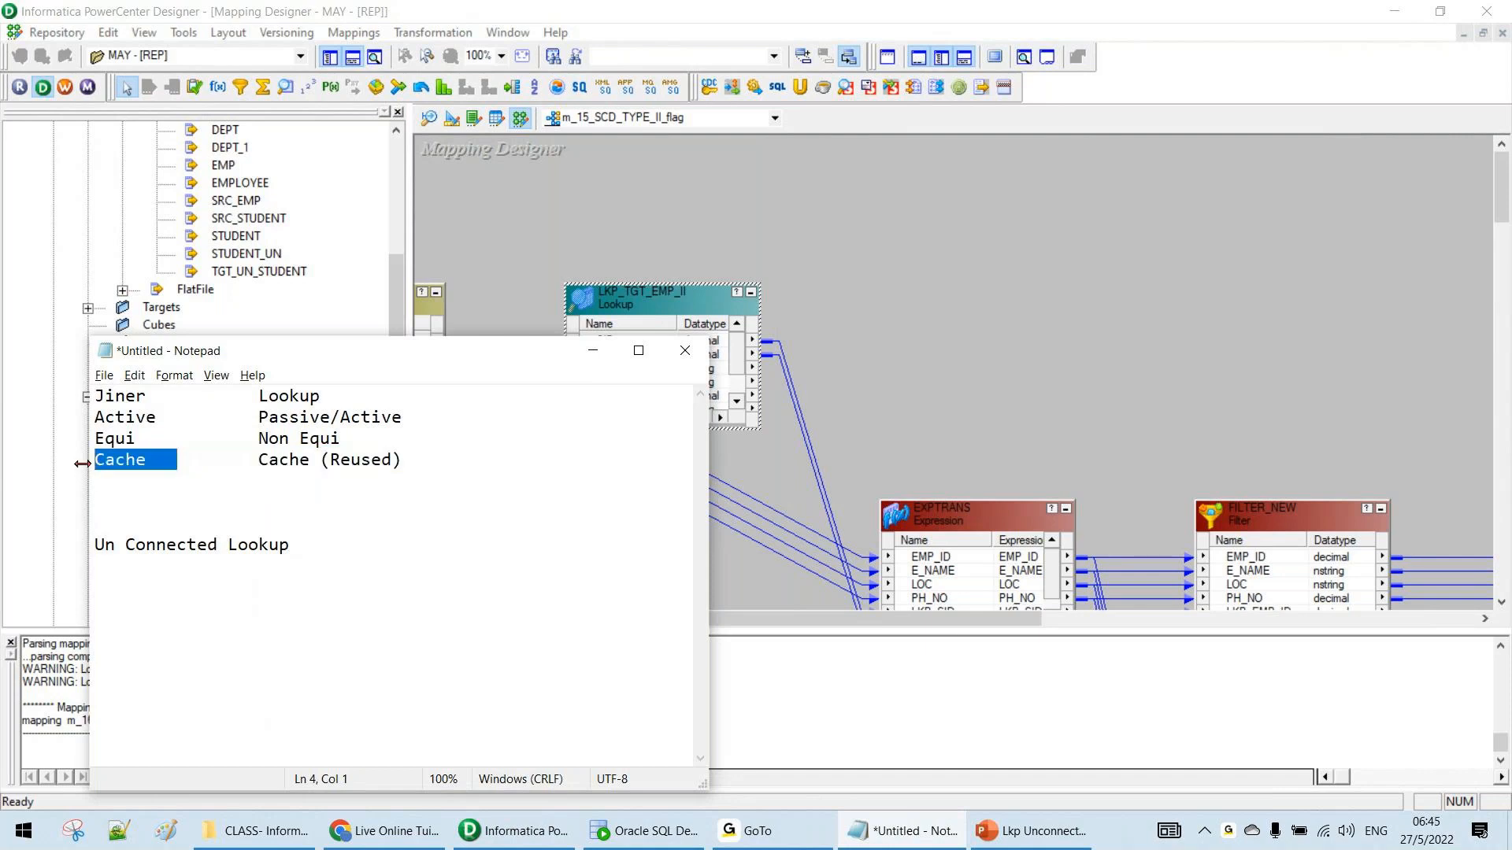
drag(165, 467, 35, 464)
drag(259, 460, 415, 468)
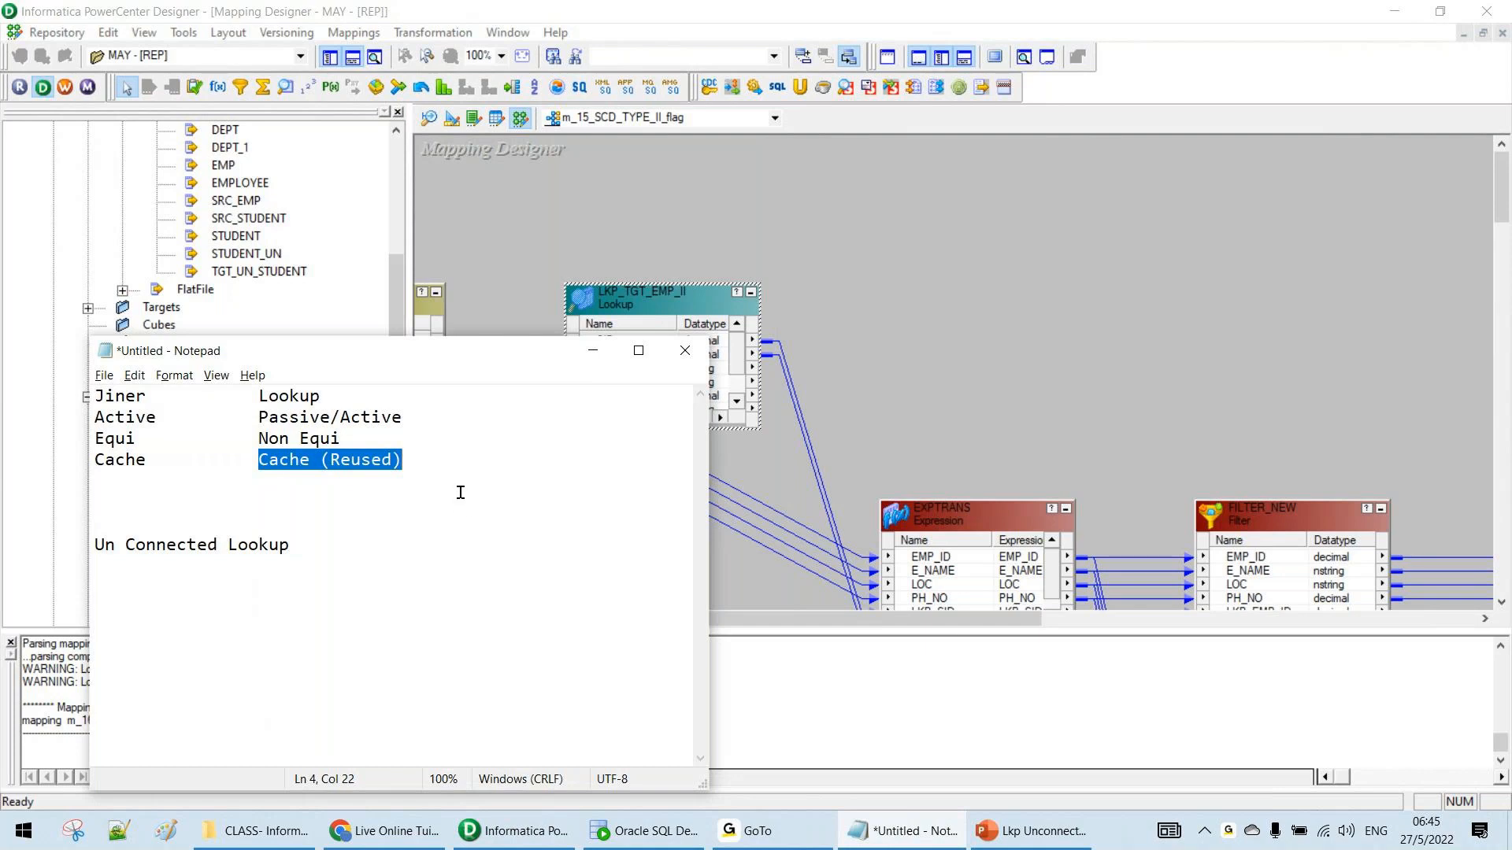
click(310, 471)
drag(260, 460, 405, 462)
click(389, 498)
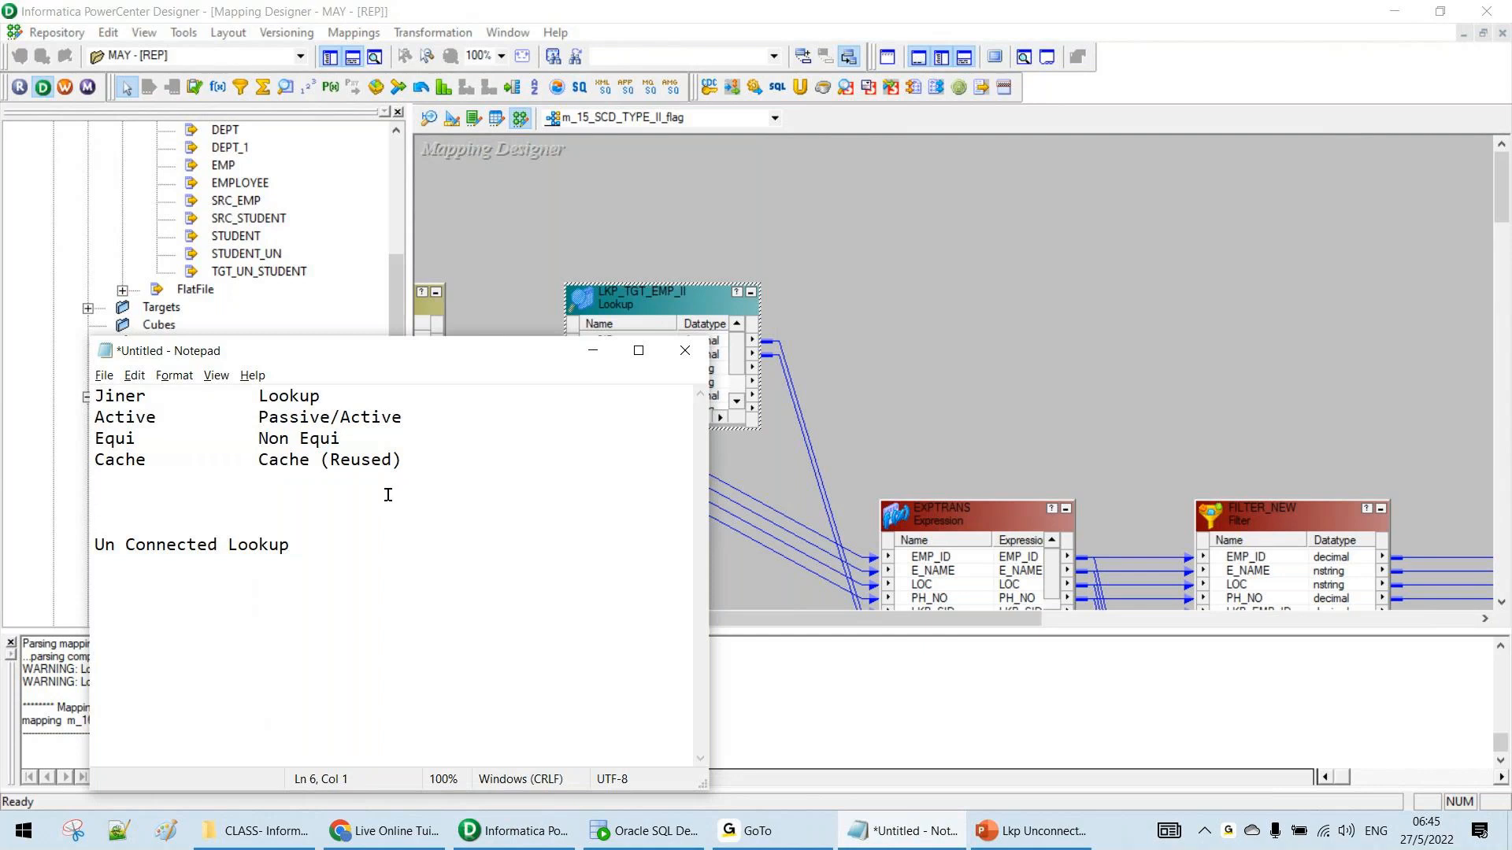
drag(419, 464, 253, 469)
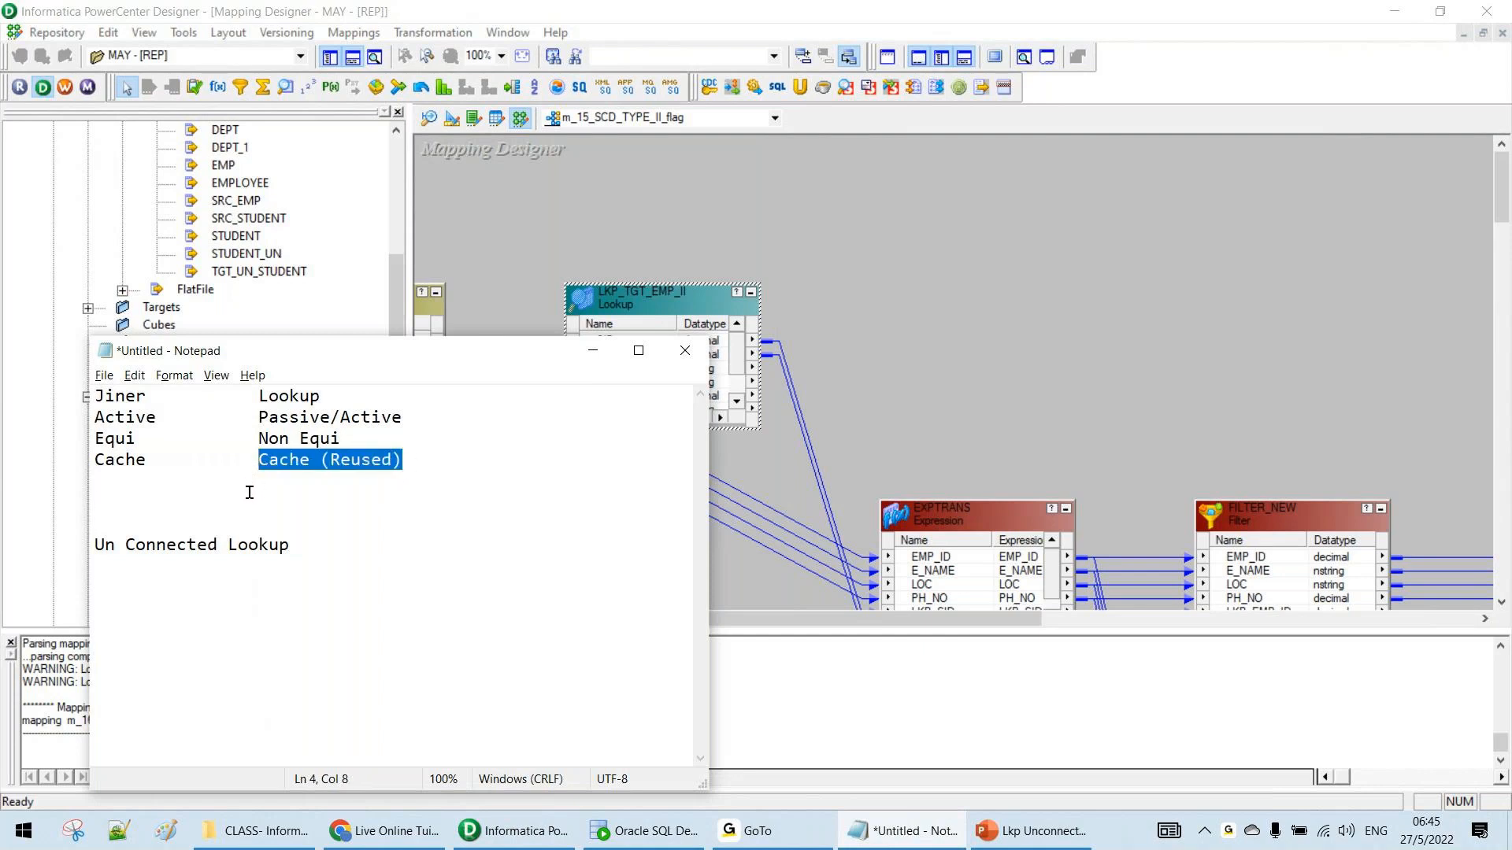
click(250, 496)
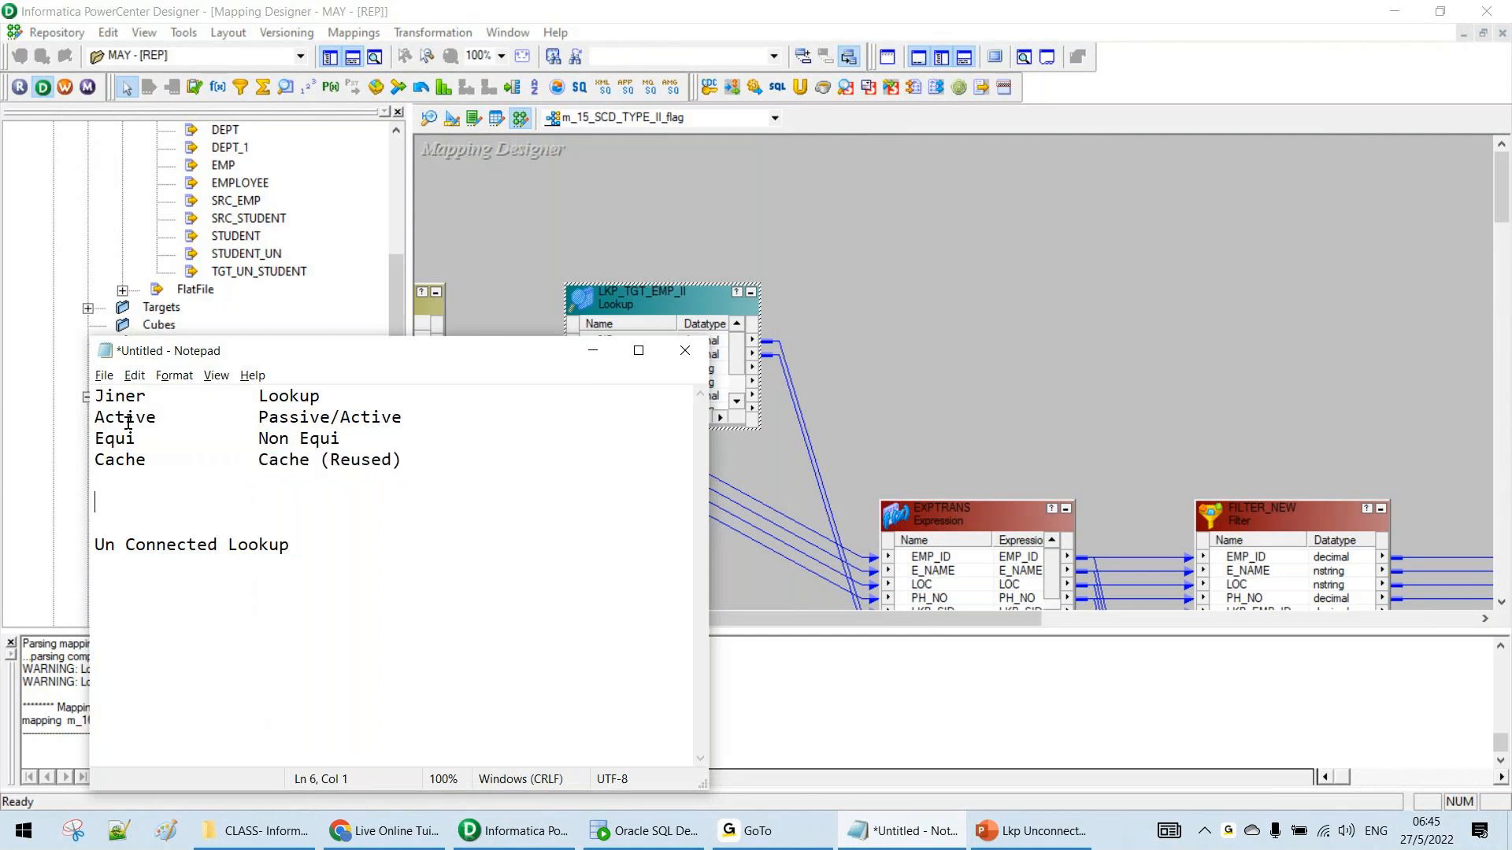
Insert the heading Connectd LKP before Un Connected Lookup as a separate column and start a new line beneath
click(196, 520)
click(99, 545)
text(Connectd )
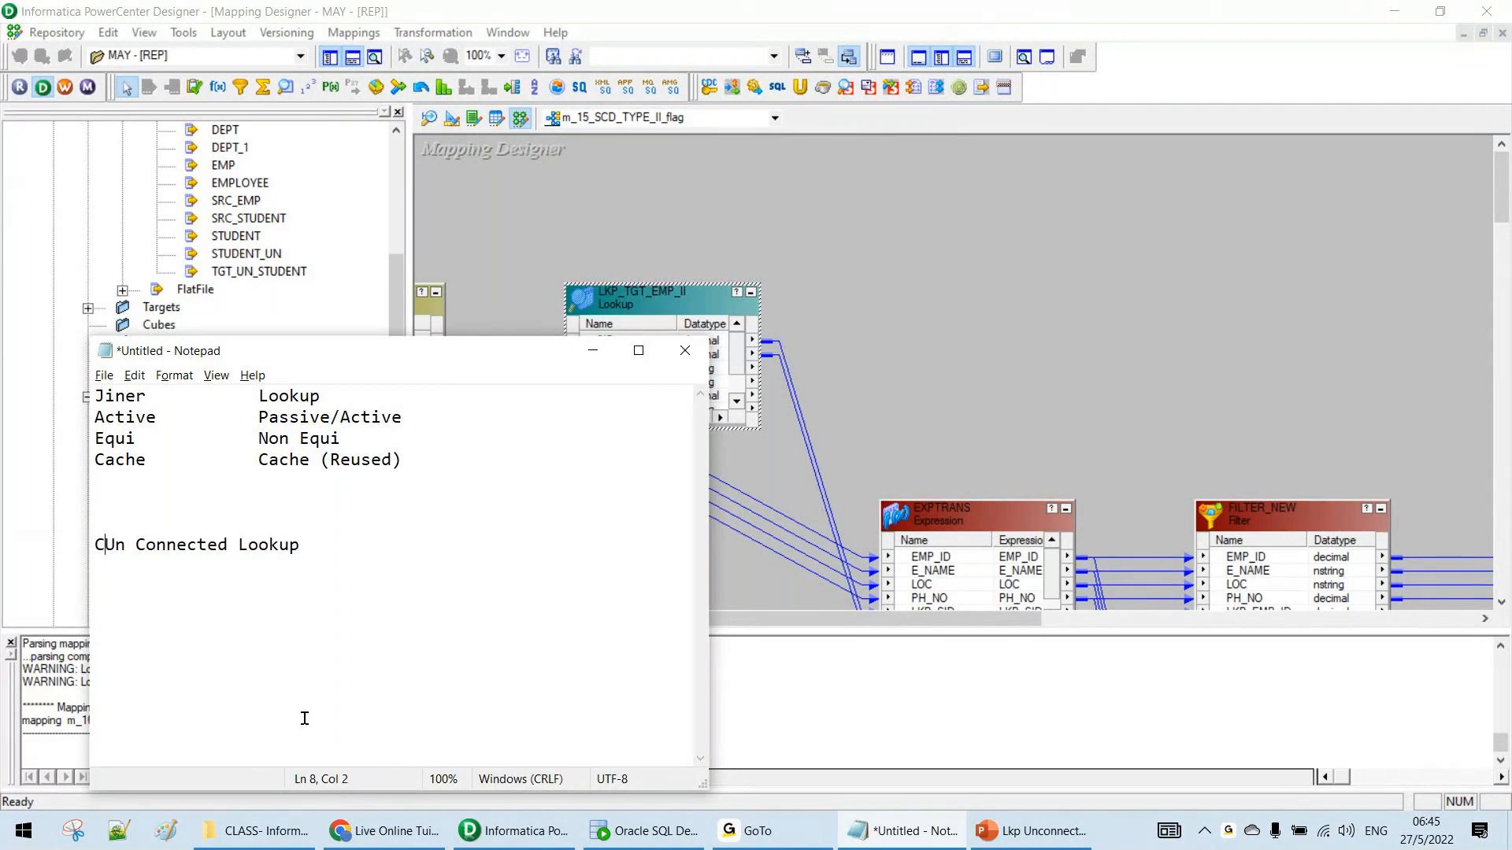
text(LKP)
key(Tab)
key(End)
key(Return)
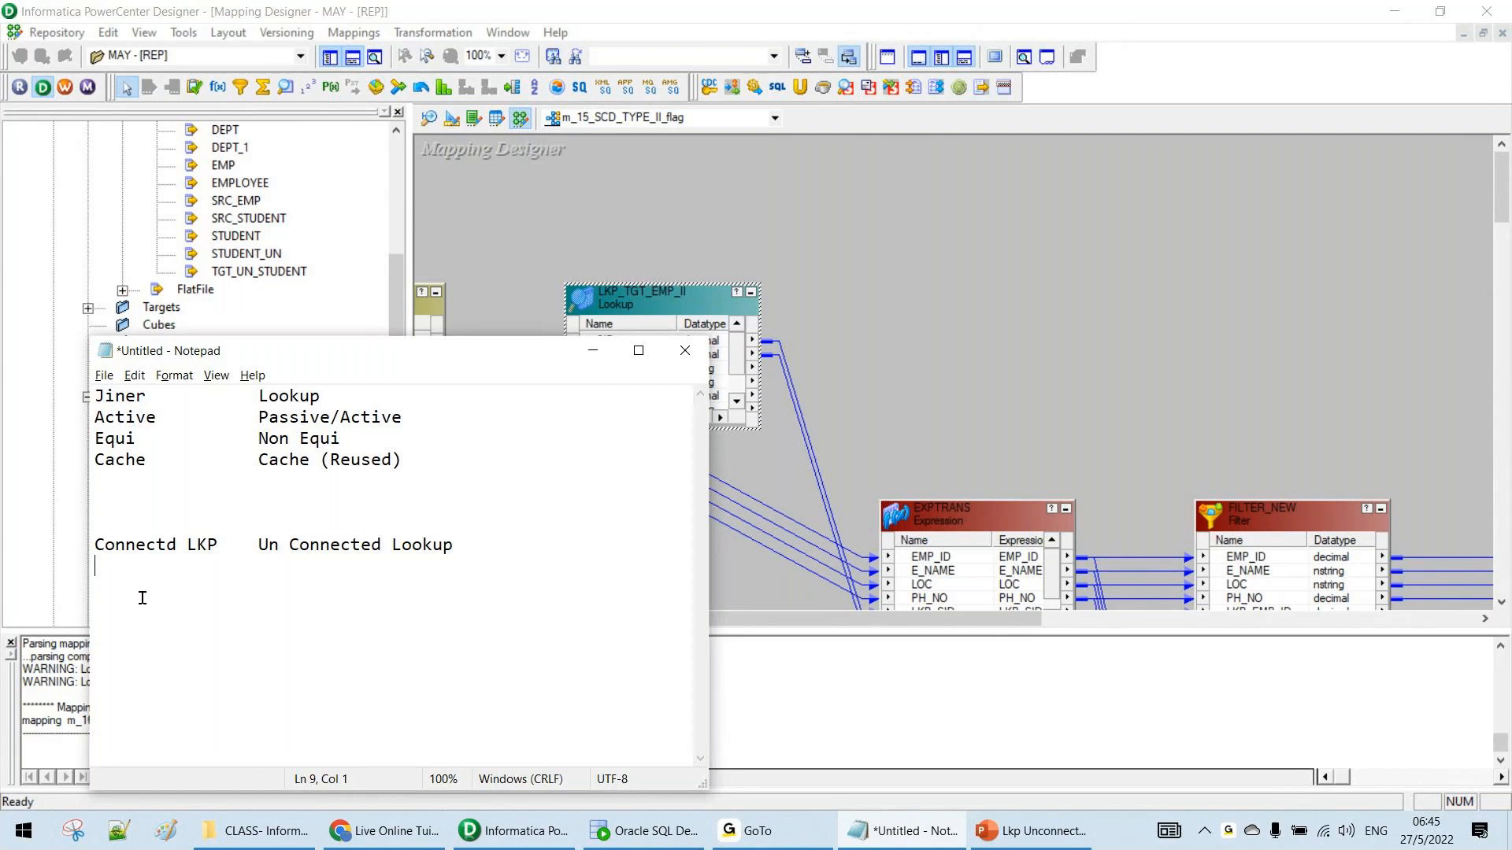
Add a row under the connected and unconnected lookup headings with Multiple in the first column and Single in the second
drag(218, 546, 115, 547)
drag(261, 547, 477, 574)
click(505, 551)
click(170, 574)
text(Multiple)
key(Tab)
text(Single)
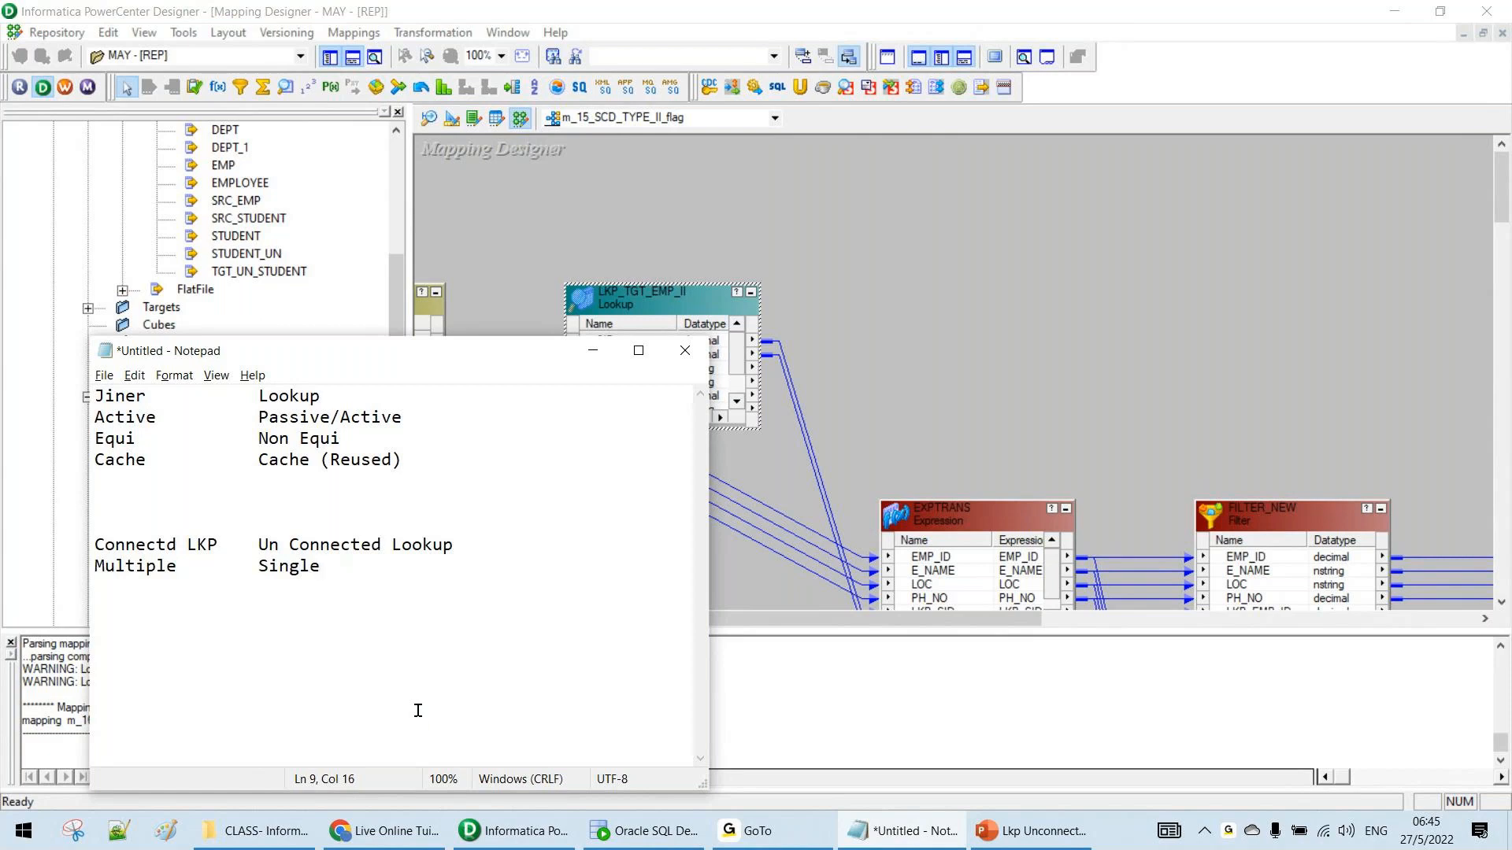
Add a row under Cache in the joiner comparison with Overiride in the first column and LKP Overridie in the second
click(466, 476)
text(Overiride)
key(Tab)
text(LKP Overrige)
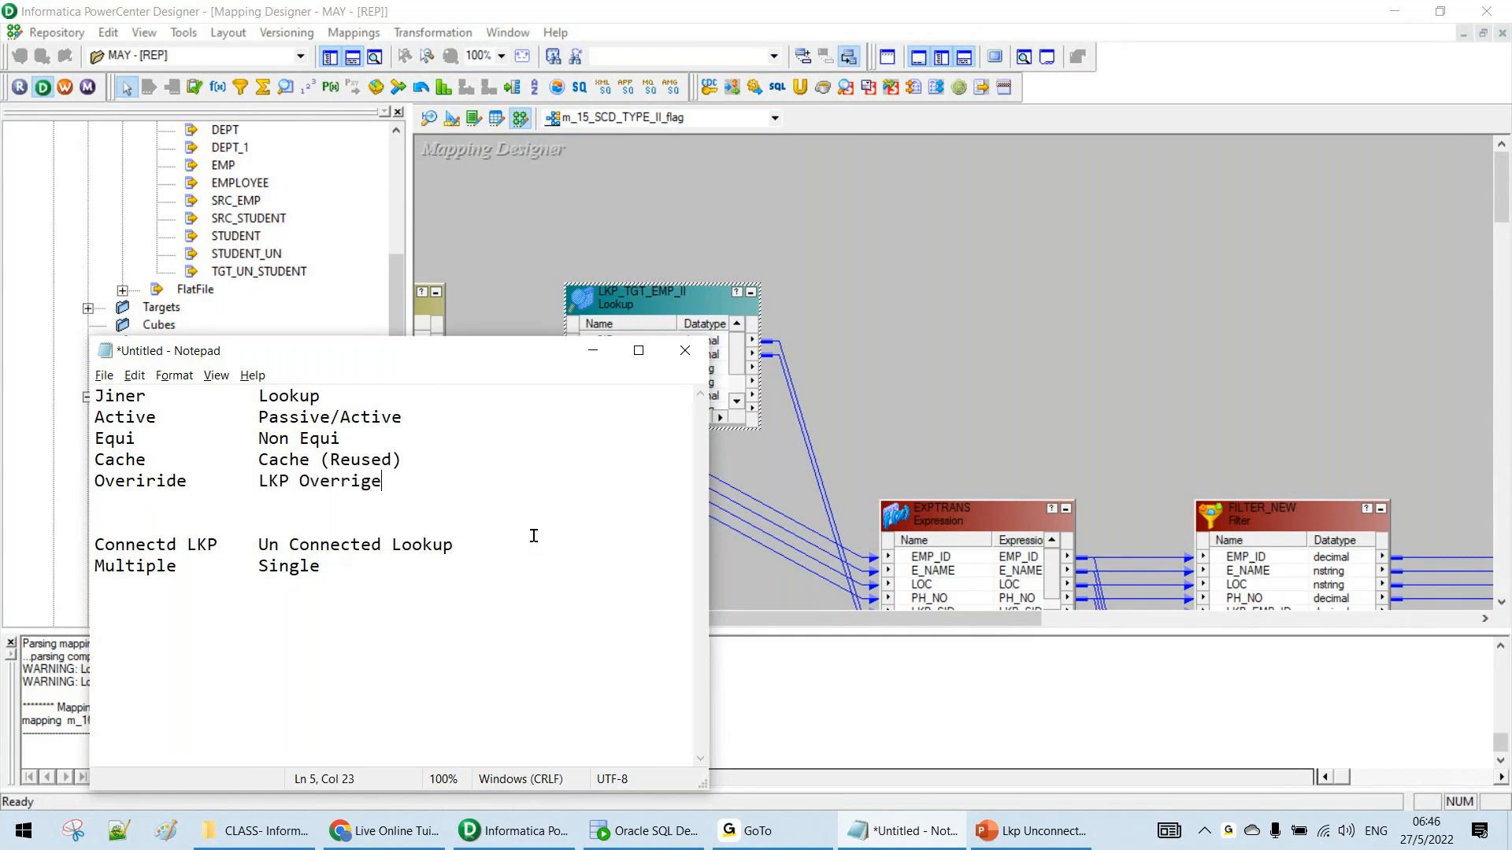
key(BackSpace)
key(BackSpace)
text(die)
Replace the lookup entry in the override row with Custom Override queries
drag(258, 482, 370, 484)
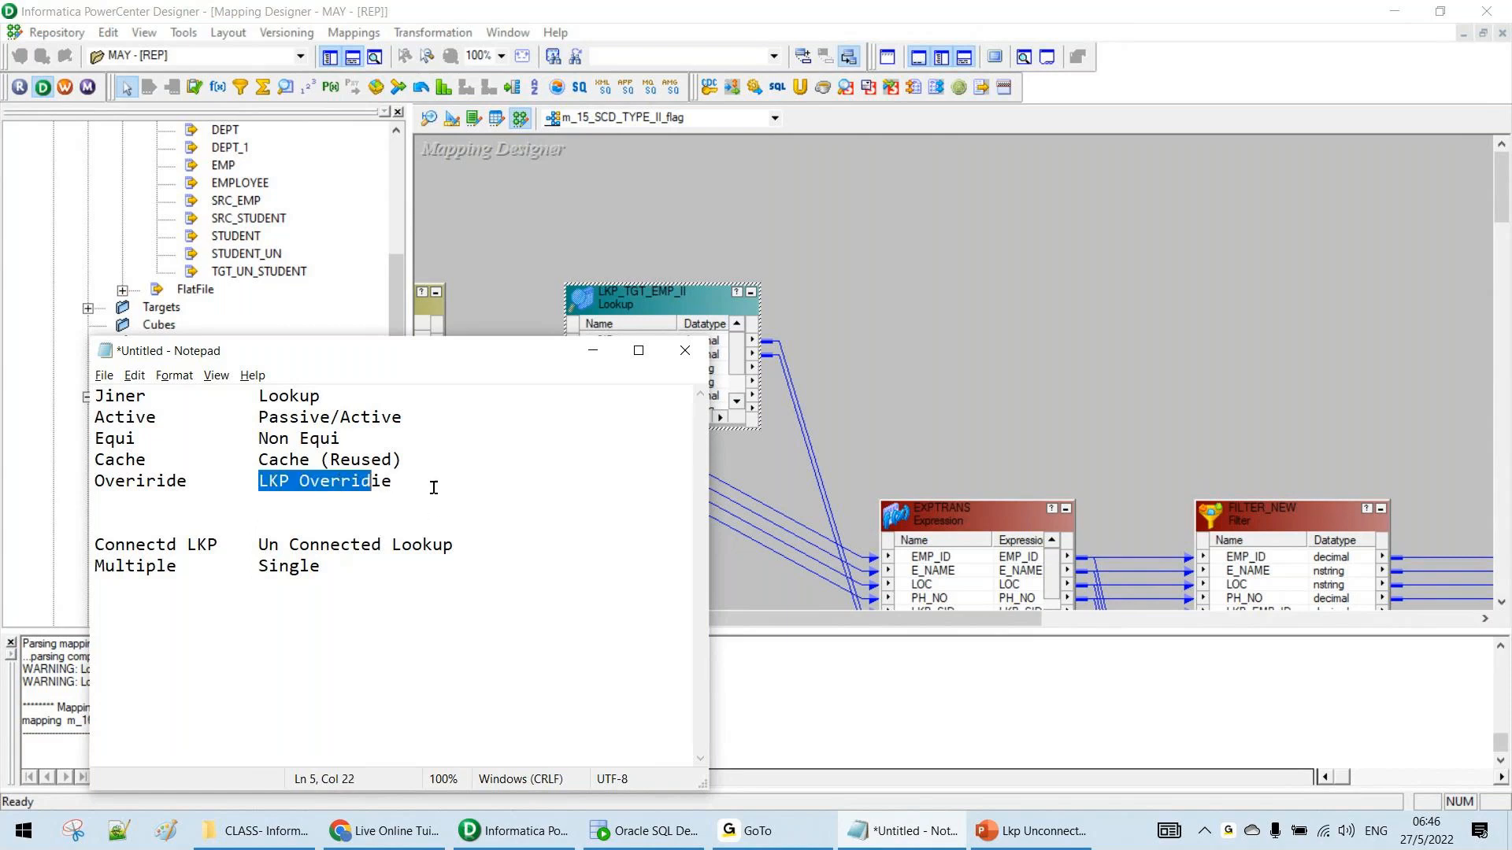
drag(259, 482, 400, 480)
text(Custom)
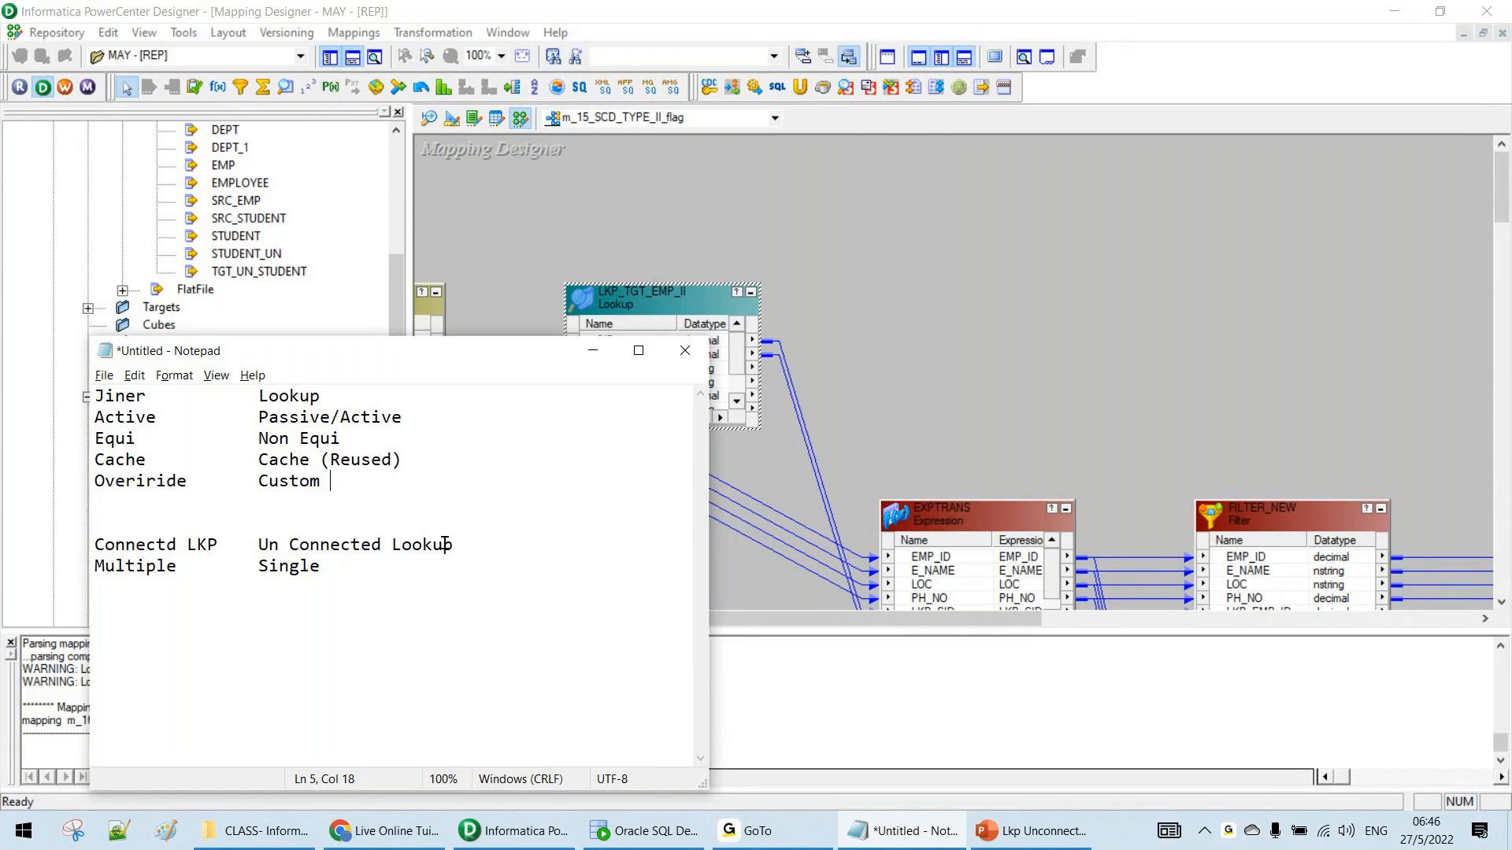
text(Override queries)
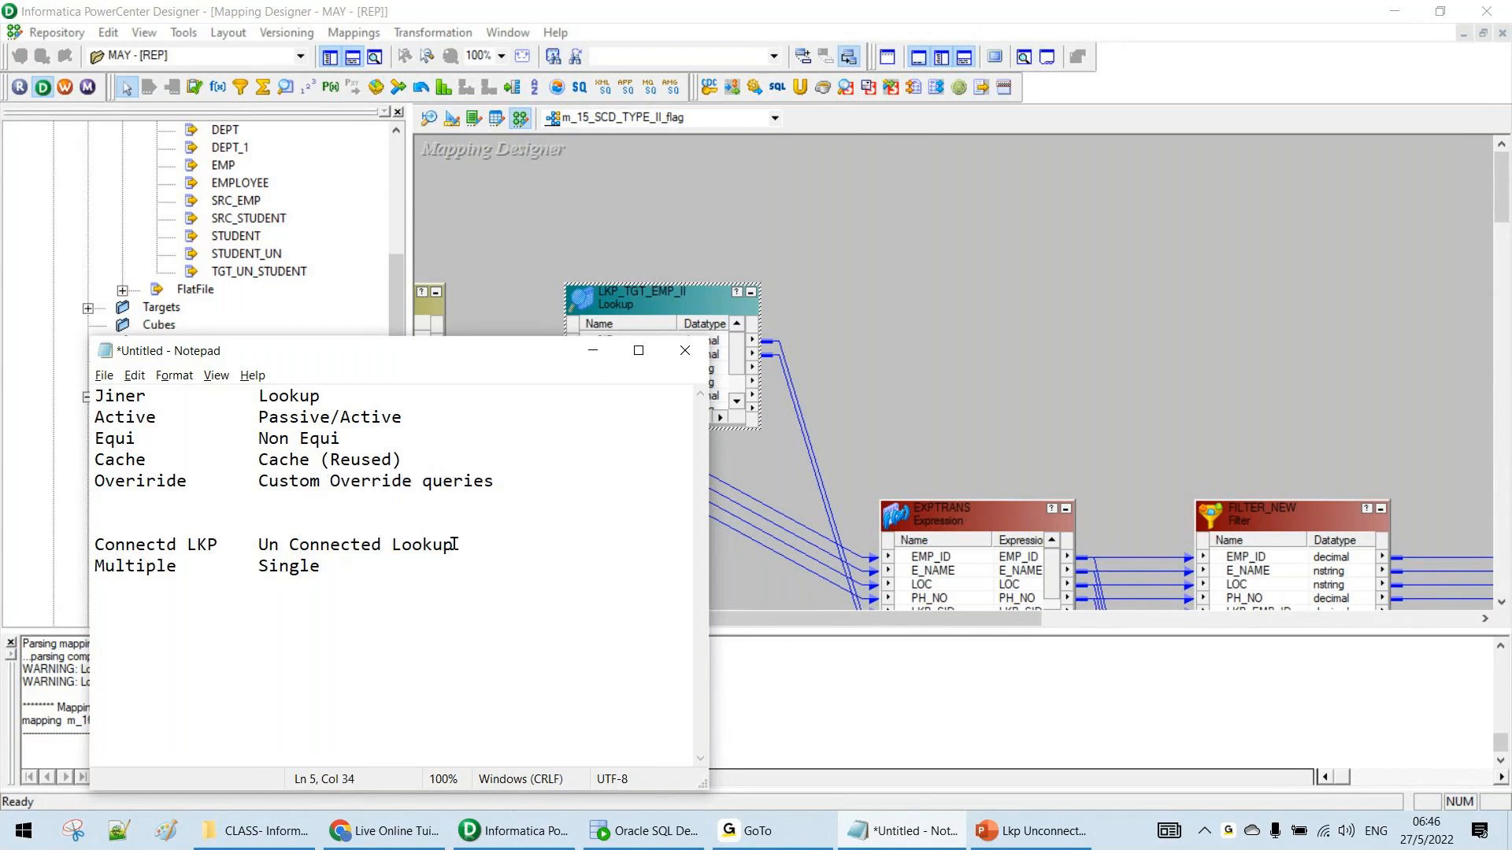
Highlight the comparison headings and the Cache (Reused) entry to review the joiner, lookup, connected and unconnected differences
drag(100, 398, 416, 396)
drag(115, 547, 480, 543)
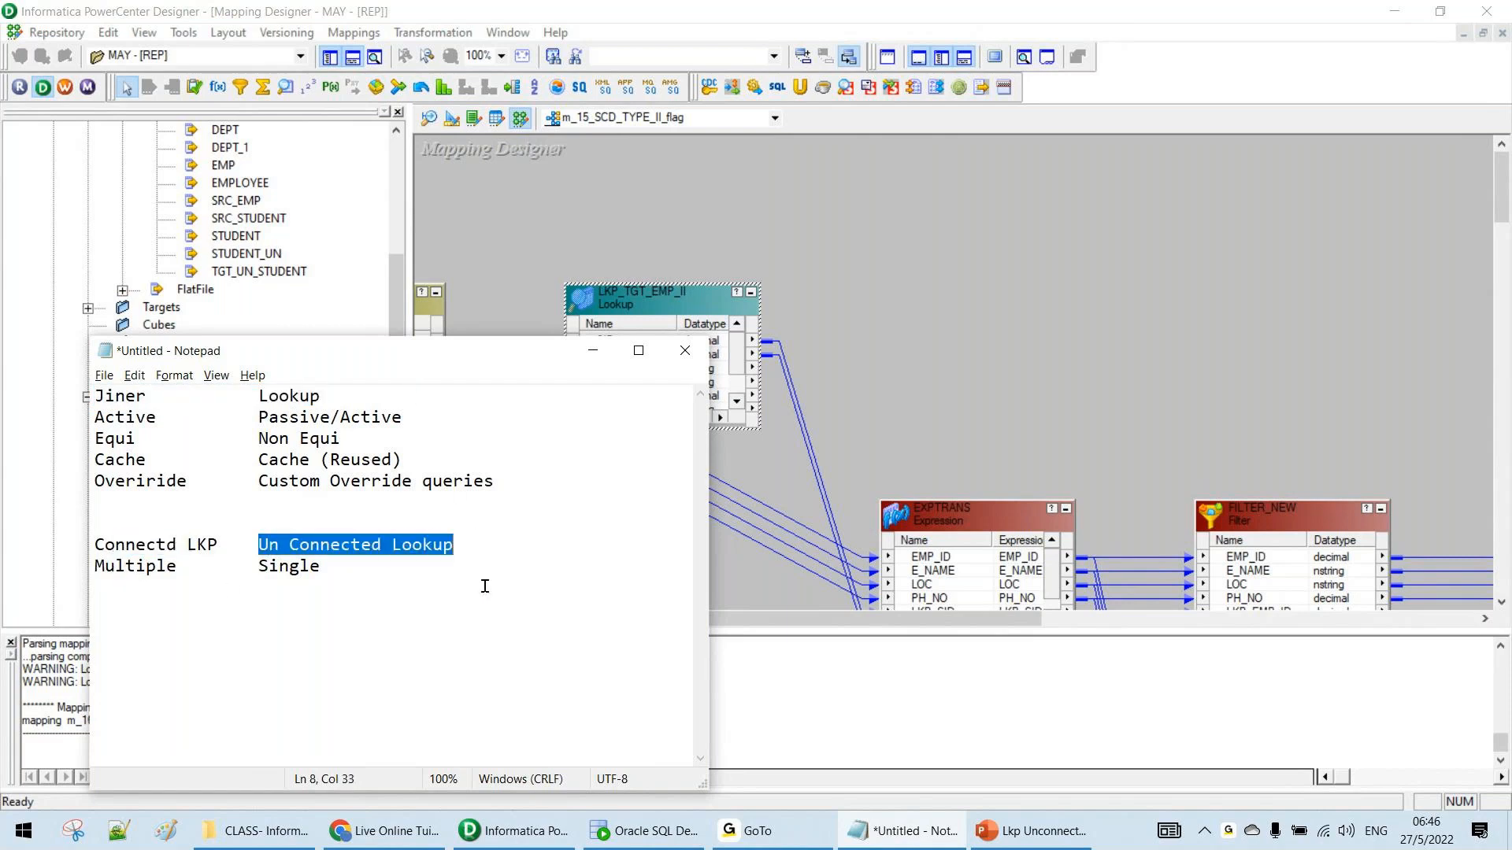
drag(179, 566, 75, 545)
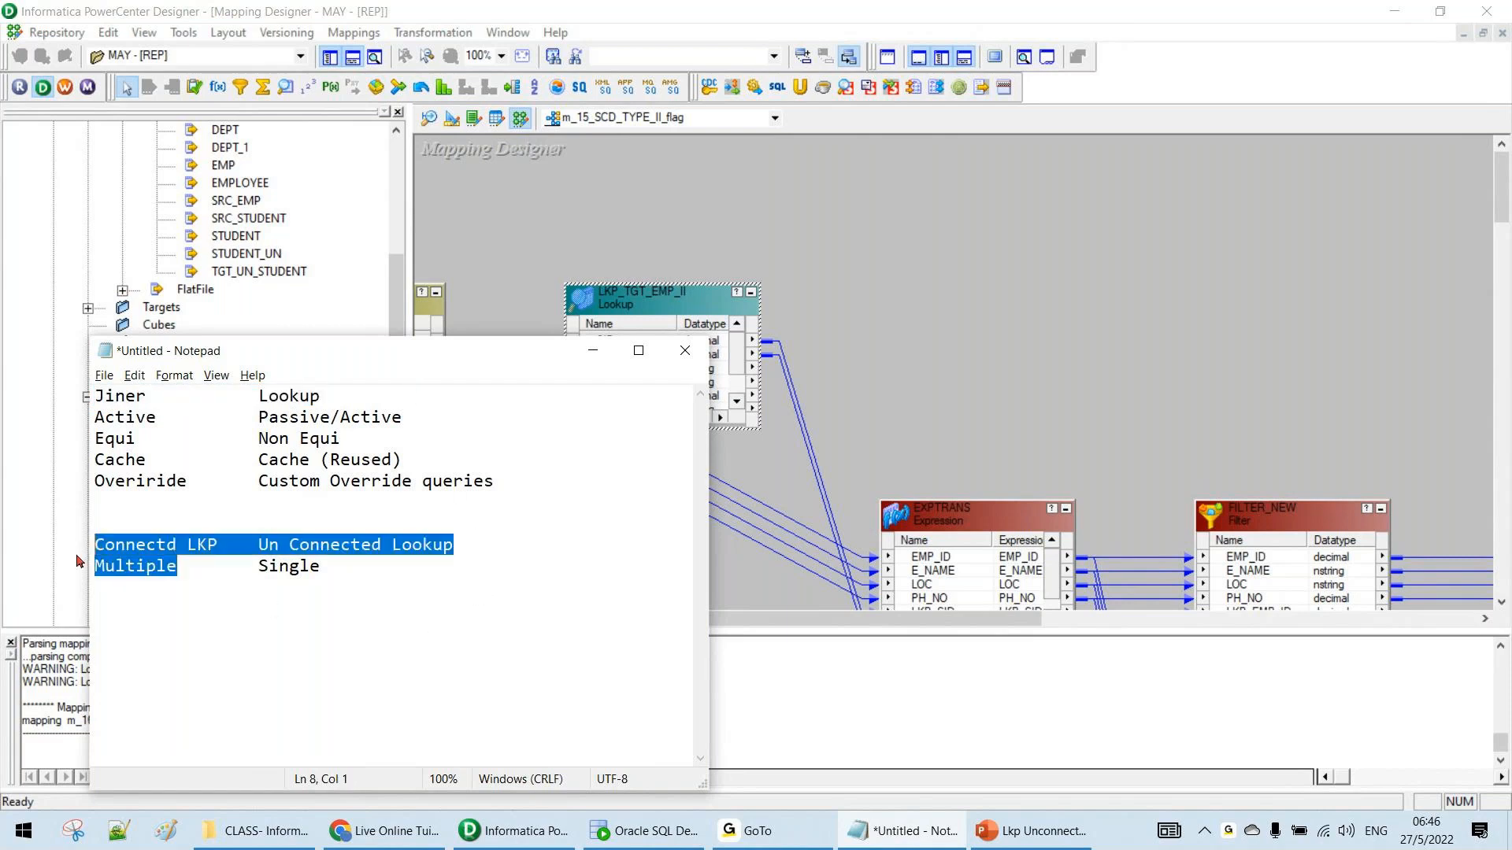
click(347, 674)
drag(260, 545, 320, 547)
click(332, 577)
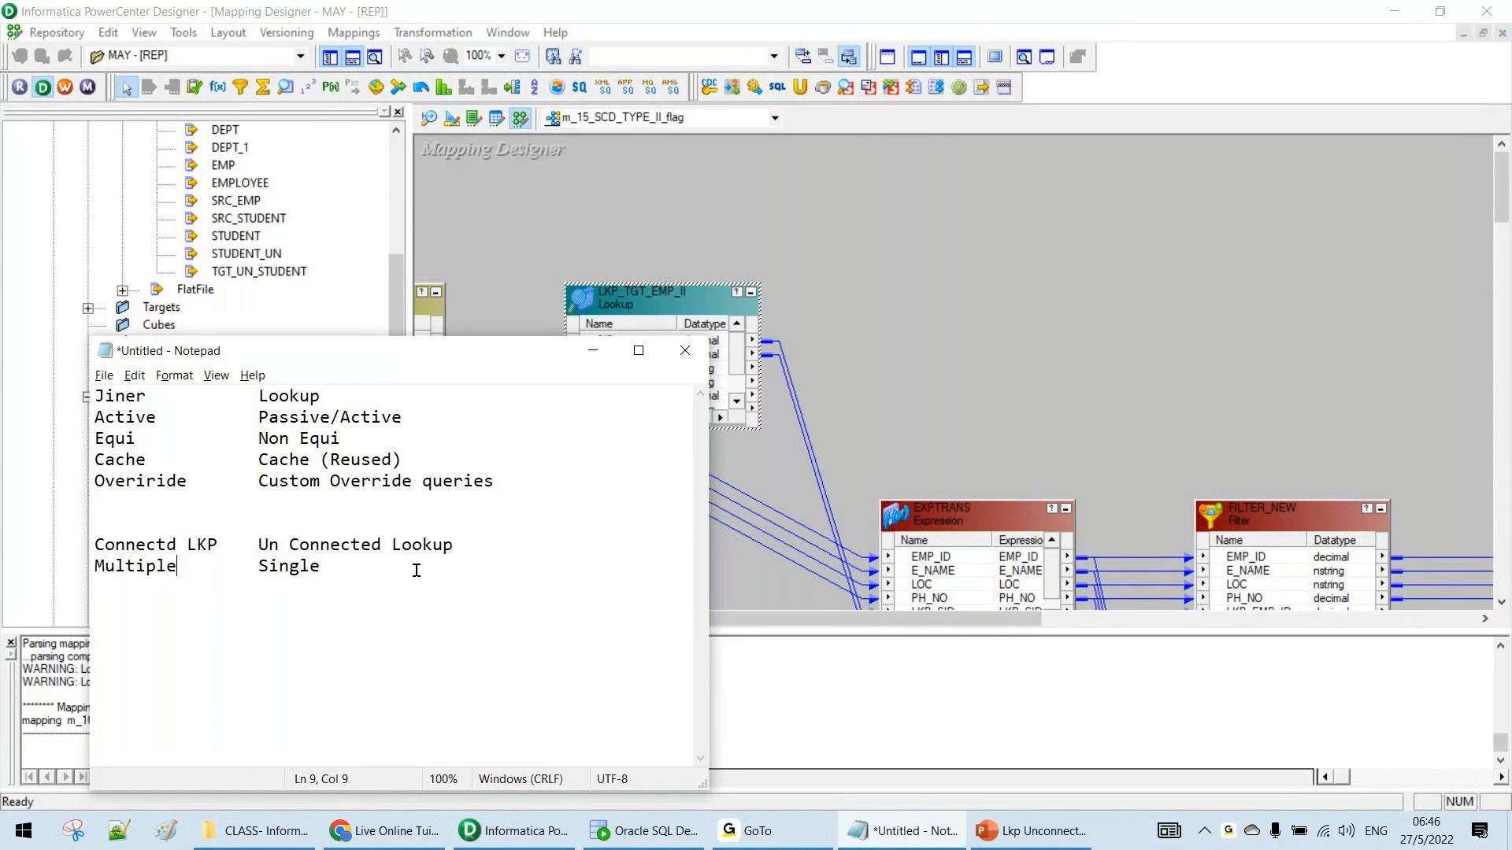
key(Return)
drag(267, 459, 403, 461)
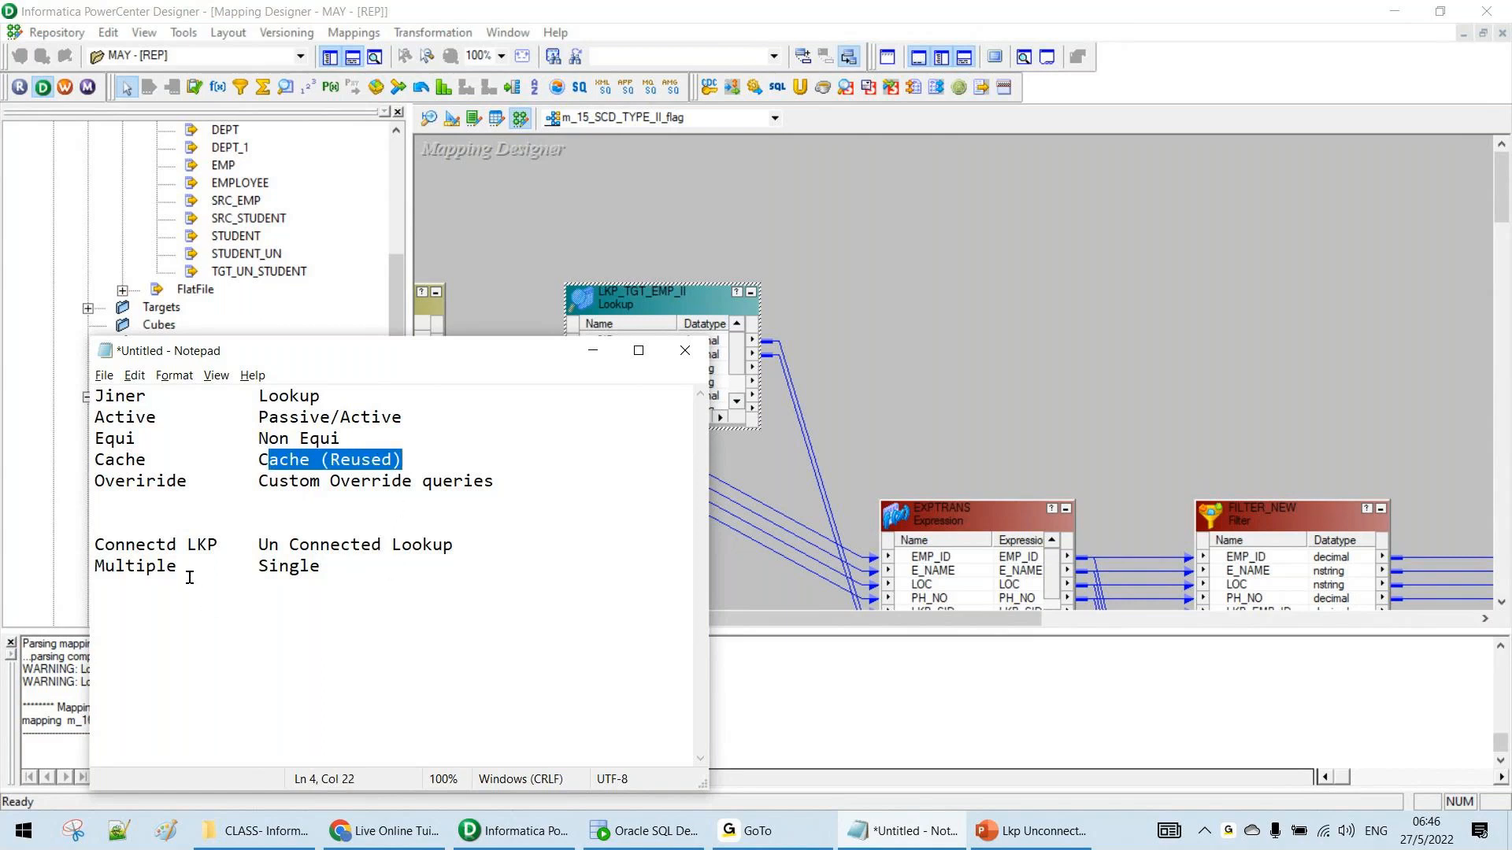
drag(115, 546, 150, 548)
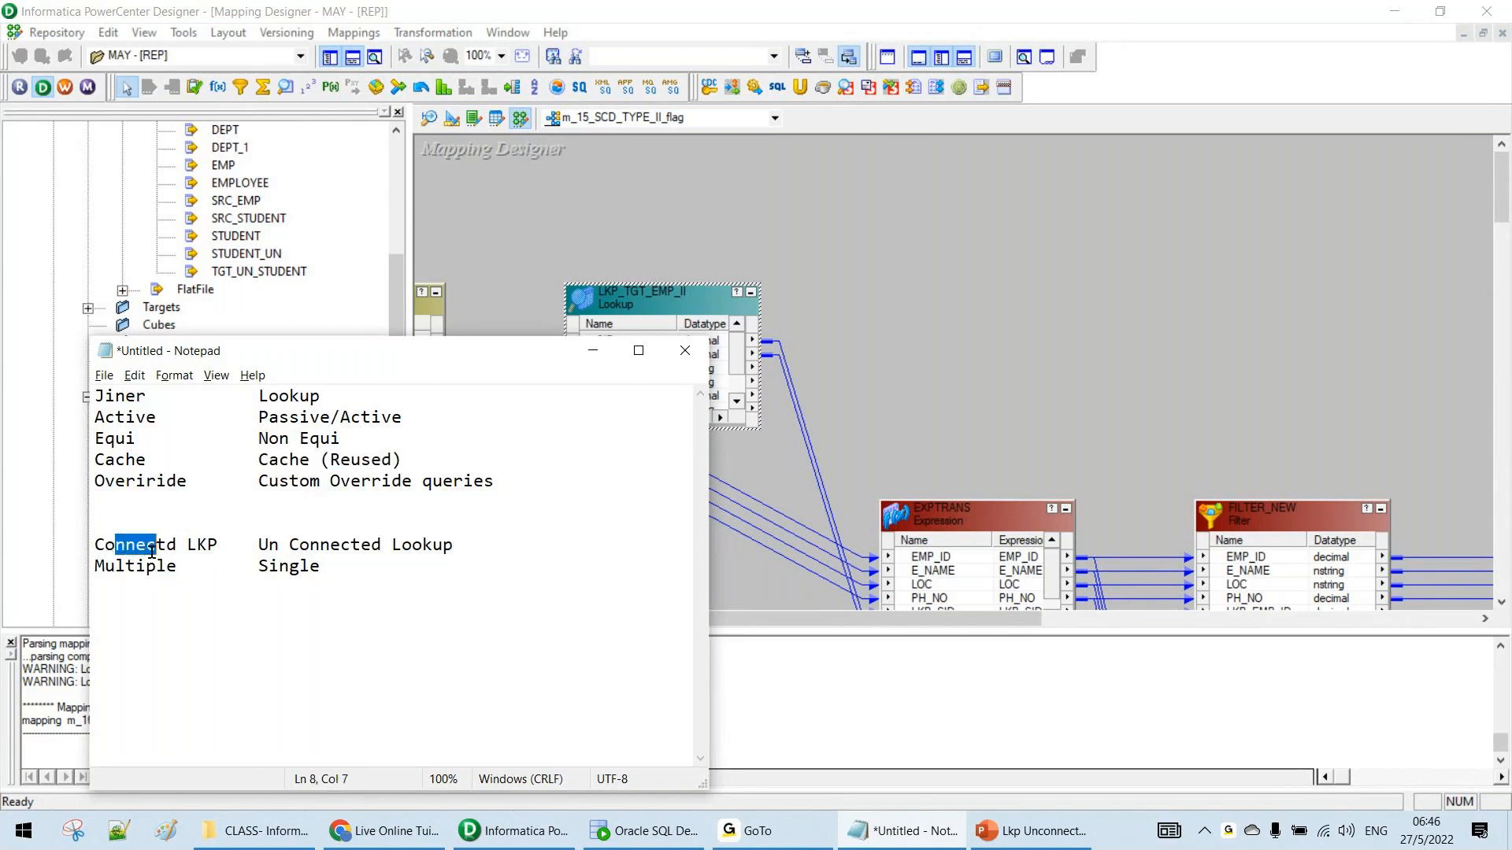
Add the entry Static beneath Single in the unconnected lookup column
click(341, 572)
key(Return)
key(Tab)
key(Tab)
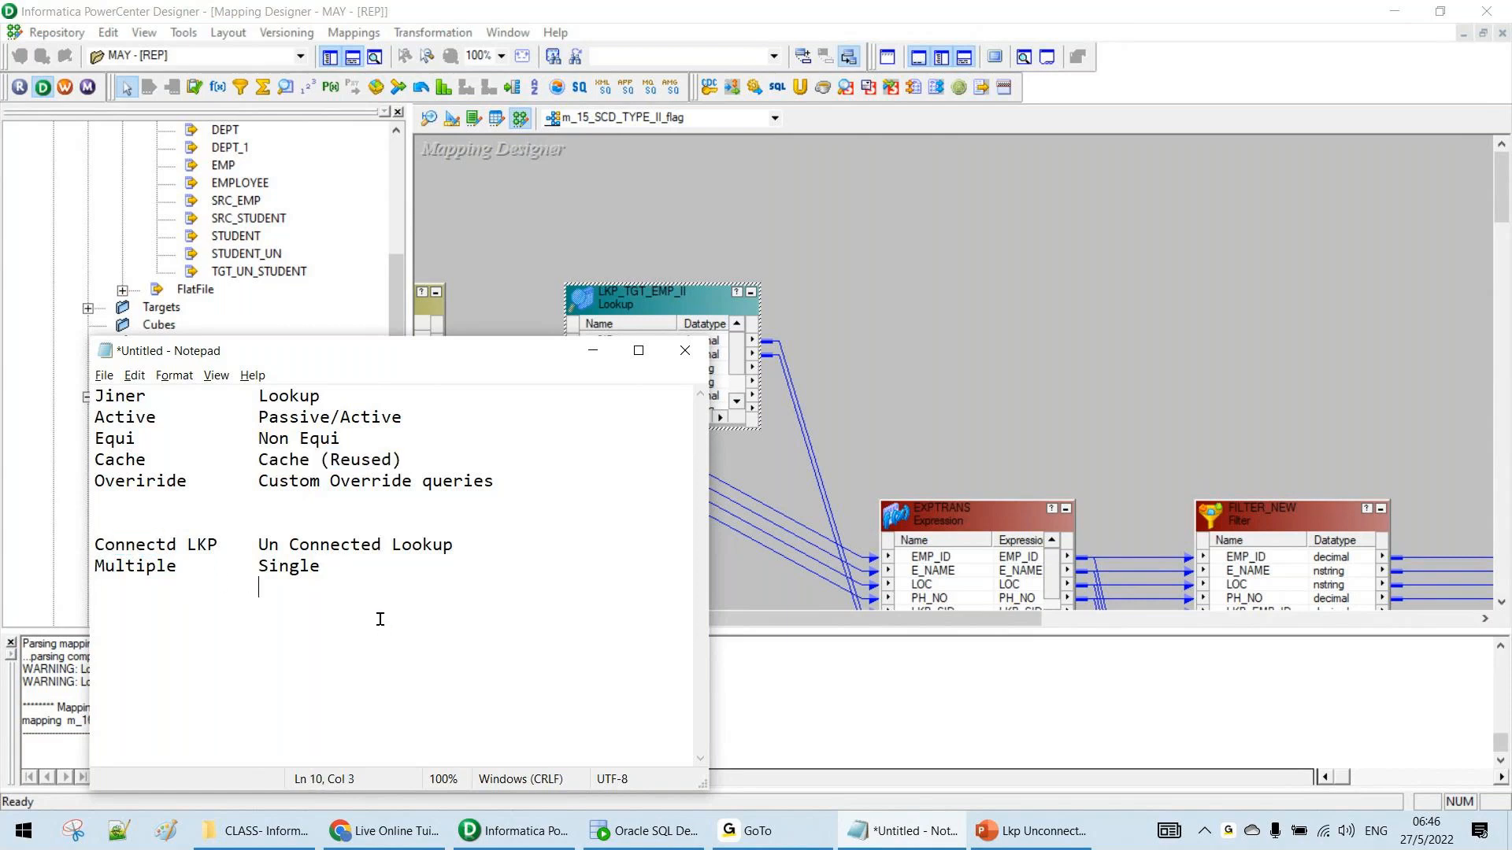
text(Stai)
text(e)
key(BackSpace)
text(c)
key(BackSpace)
key(BackSpace)
key(BackSpace)
text(tic)
Add the entry Function Many times beneath Static in the unconnected lookup column
drag(388, 617, 85, 543)
click(376, 609)
text(Function )
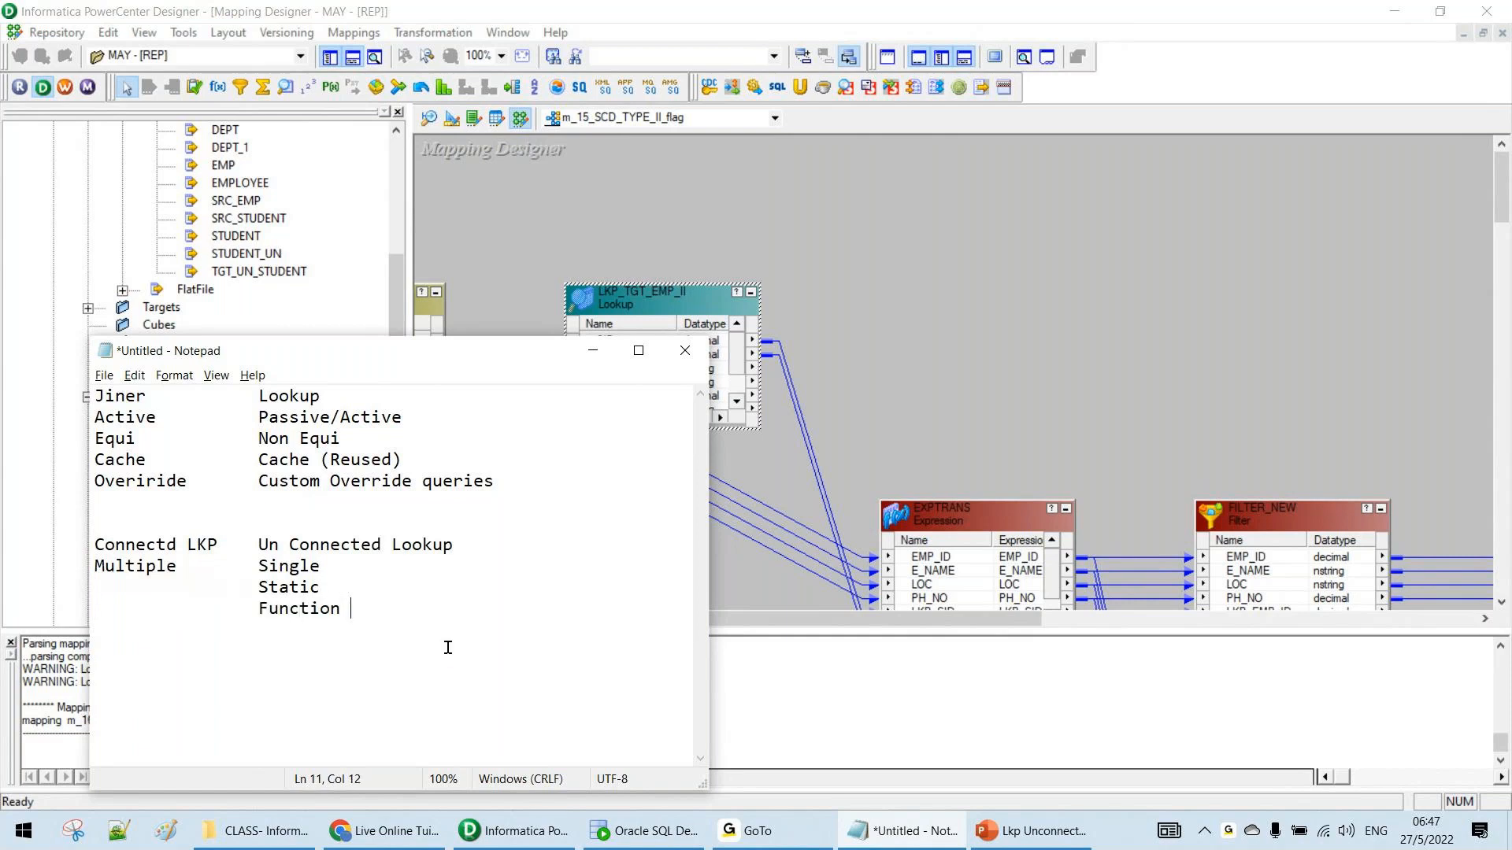
text(Many times)
Switch to PowerCenter Designer, open the m_16_unconnected_lkp mapping and shift the unlkp_student lookup slightly beneath the main flow
click(693, 119)
click(693, 118)
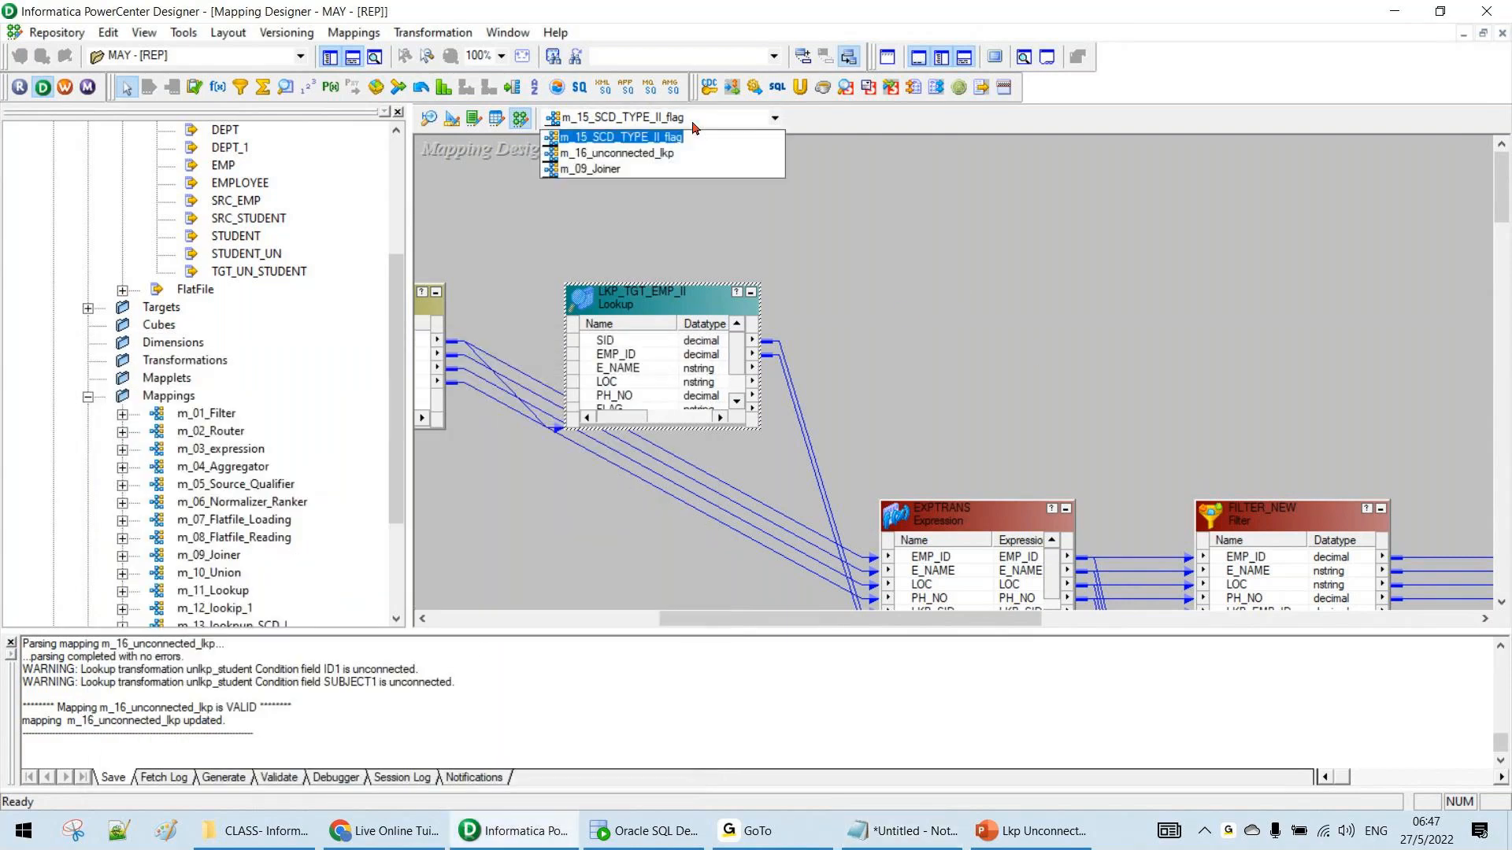
click(659, 152)
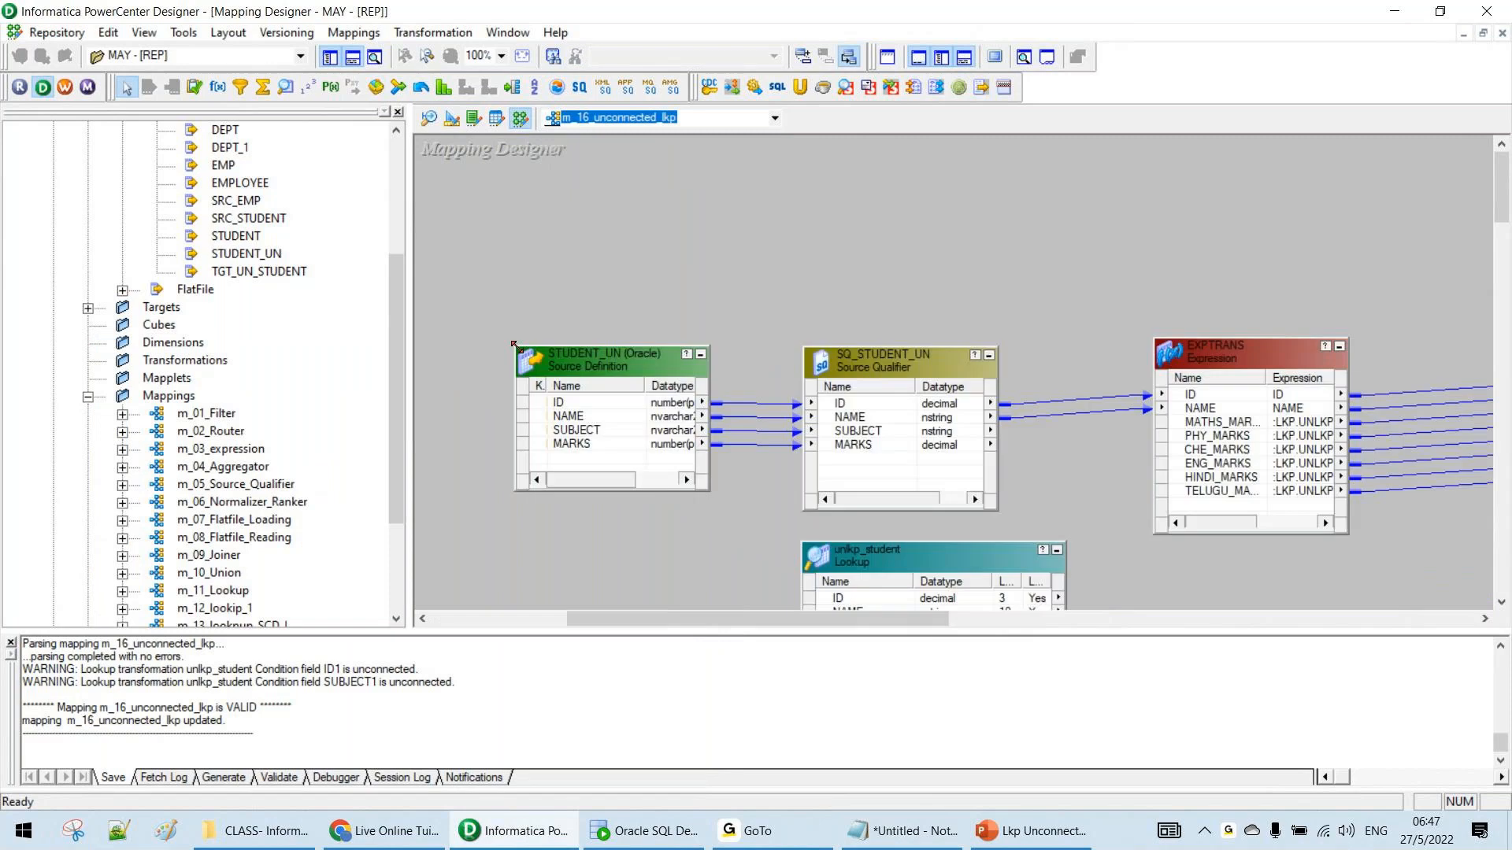
click(352, 57)
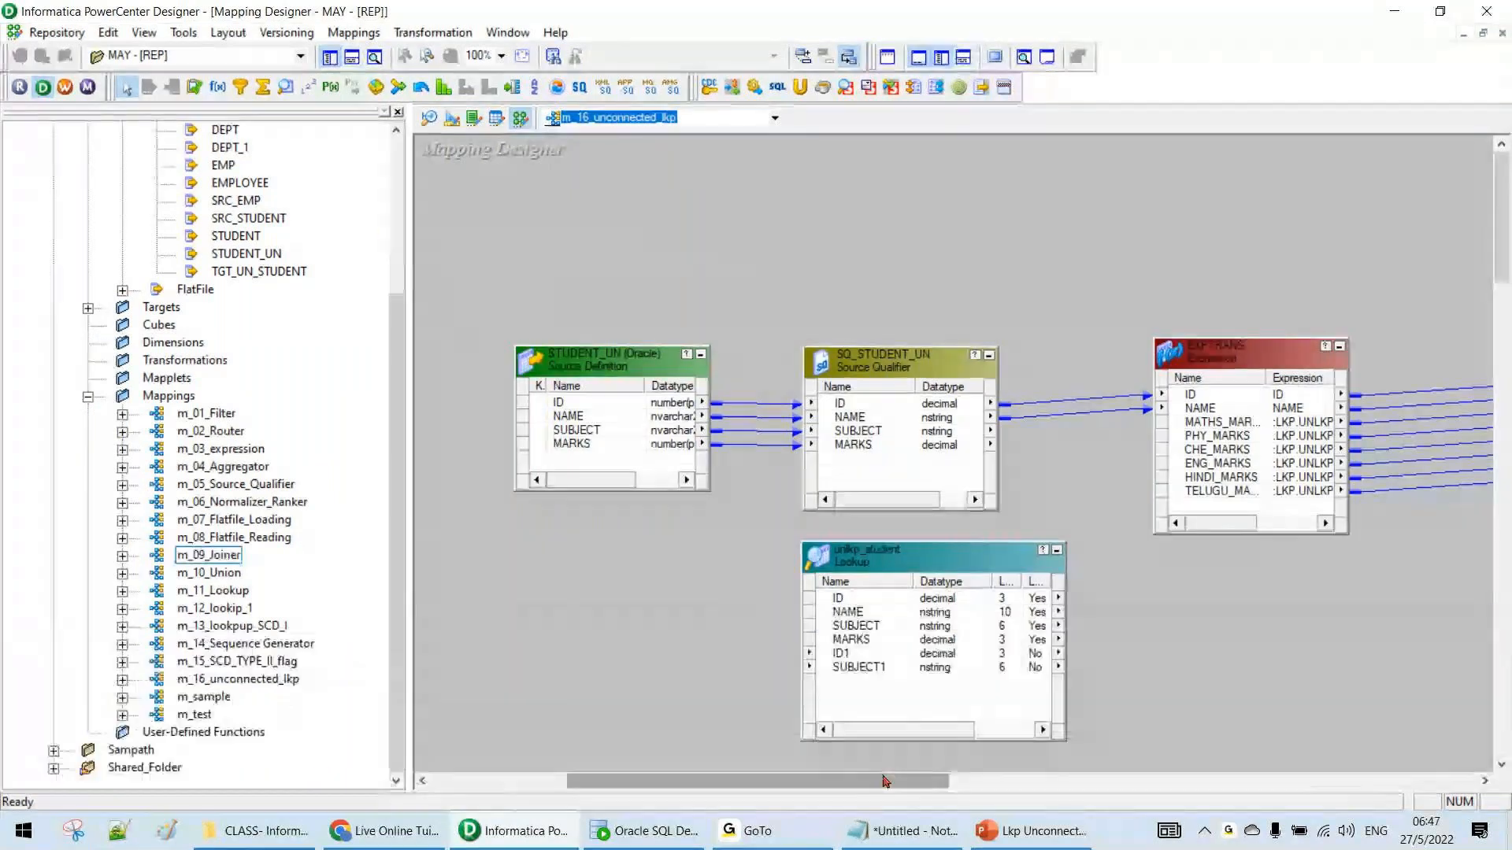
drag(884, 782, 975, 782)
drag(672, 573, 758, 587)
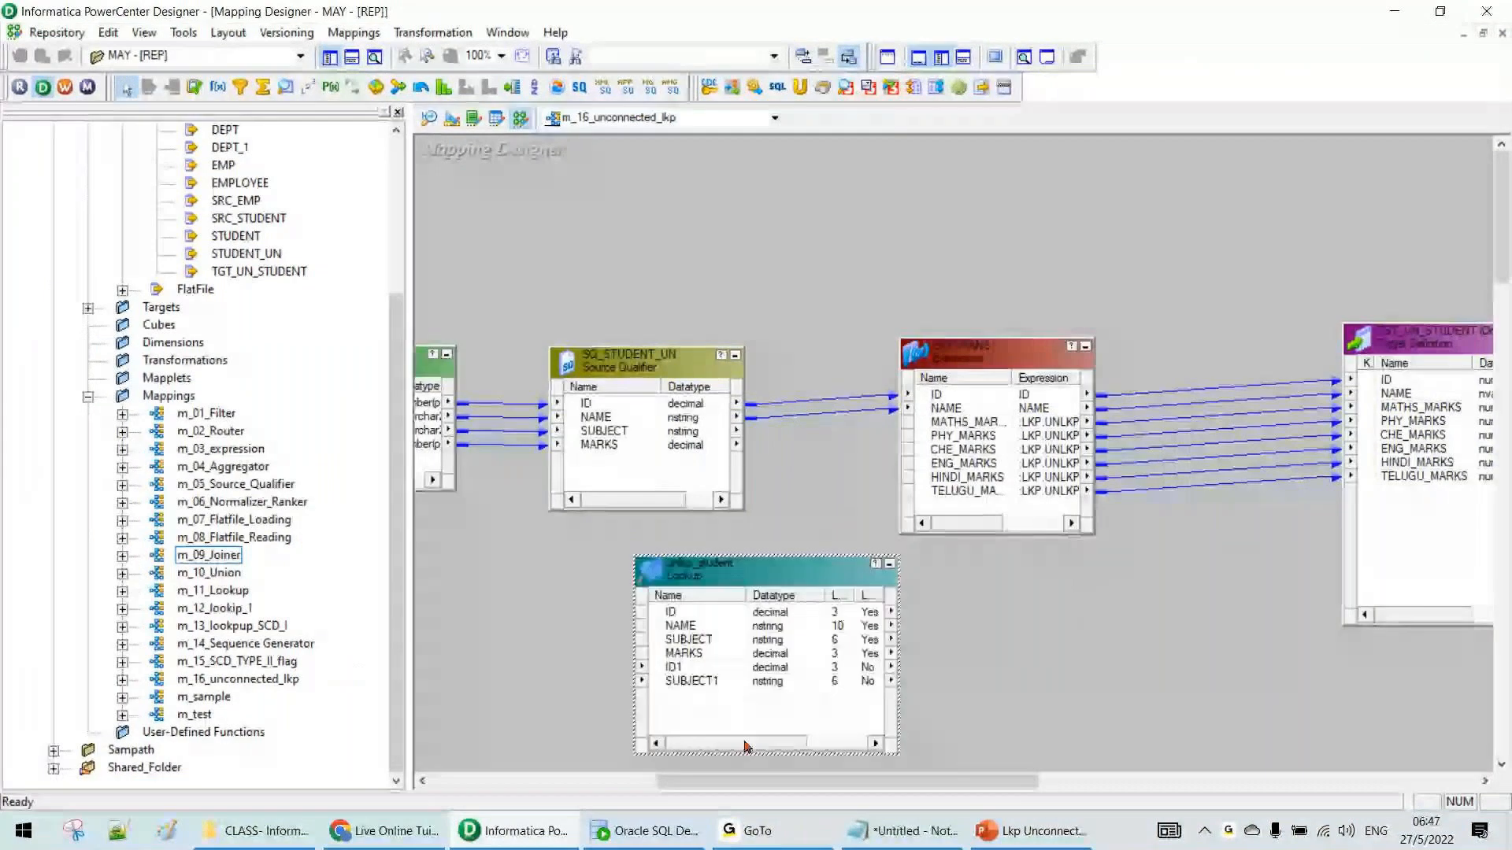
drag(892, 782, 966, 784)
Examine the marks ports in EXPTRANS and the MATHS_MARKS expression that calls the unconnected lookup
click(818, 424)
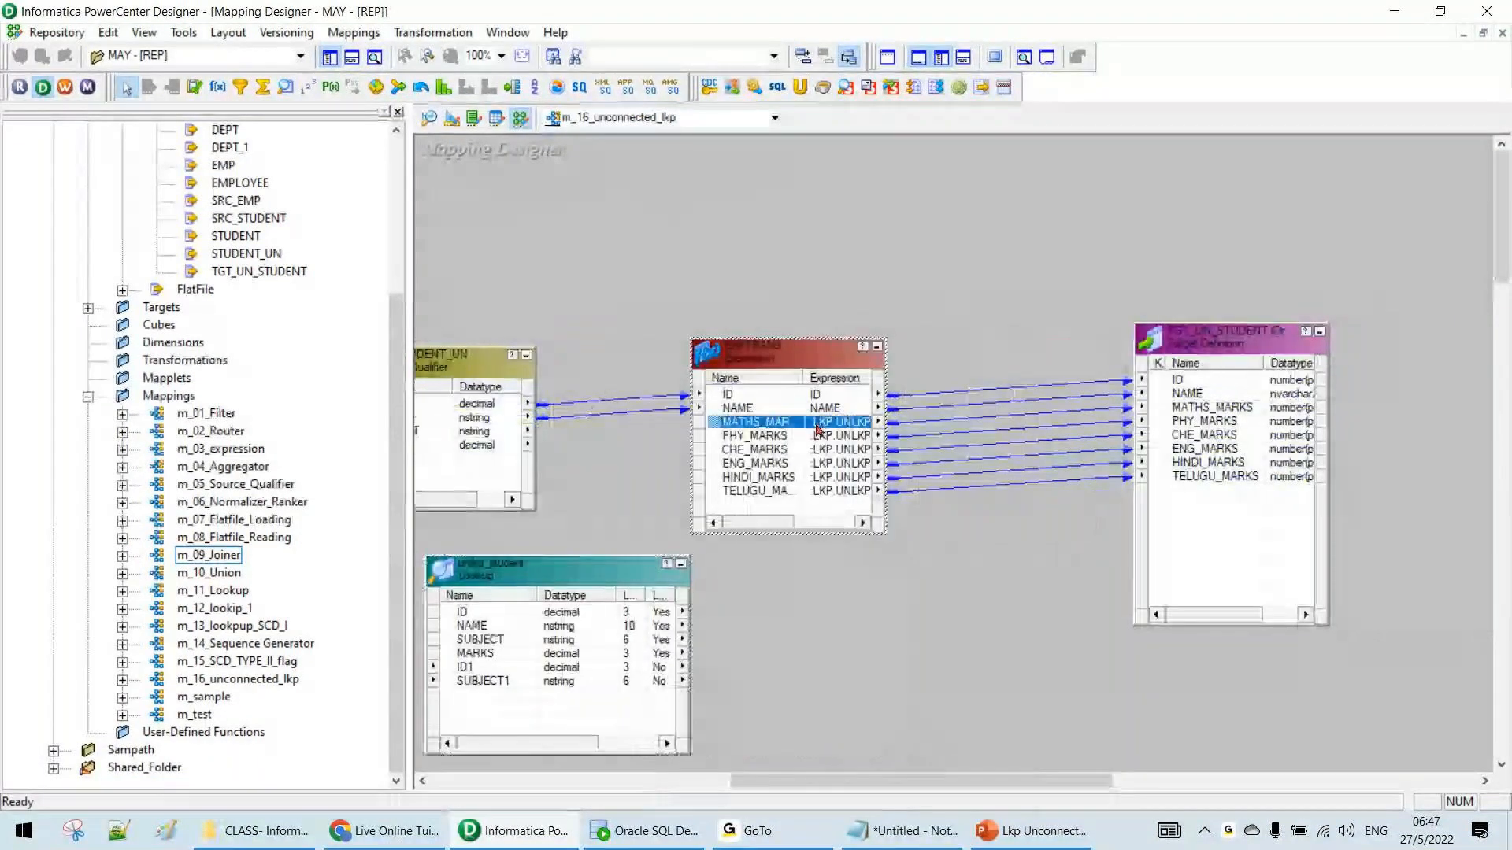
click(818, 434)
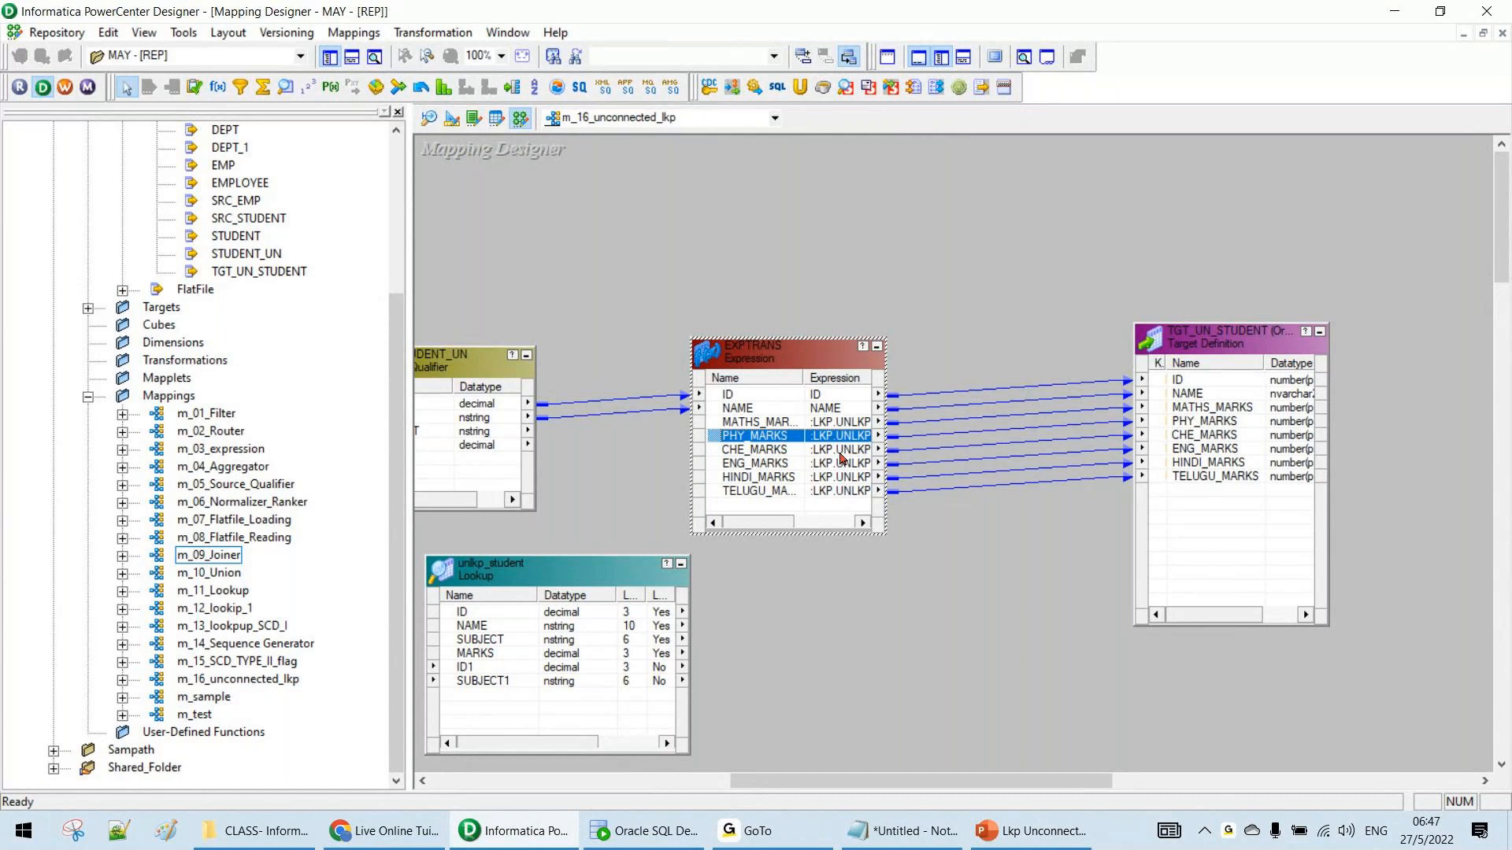
click(840, 453)
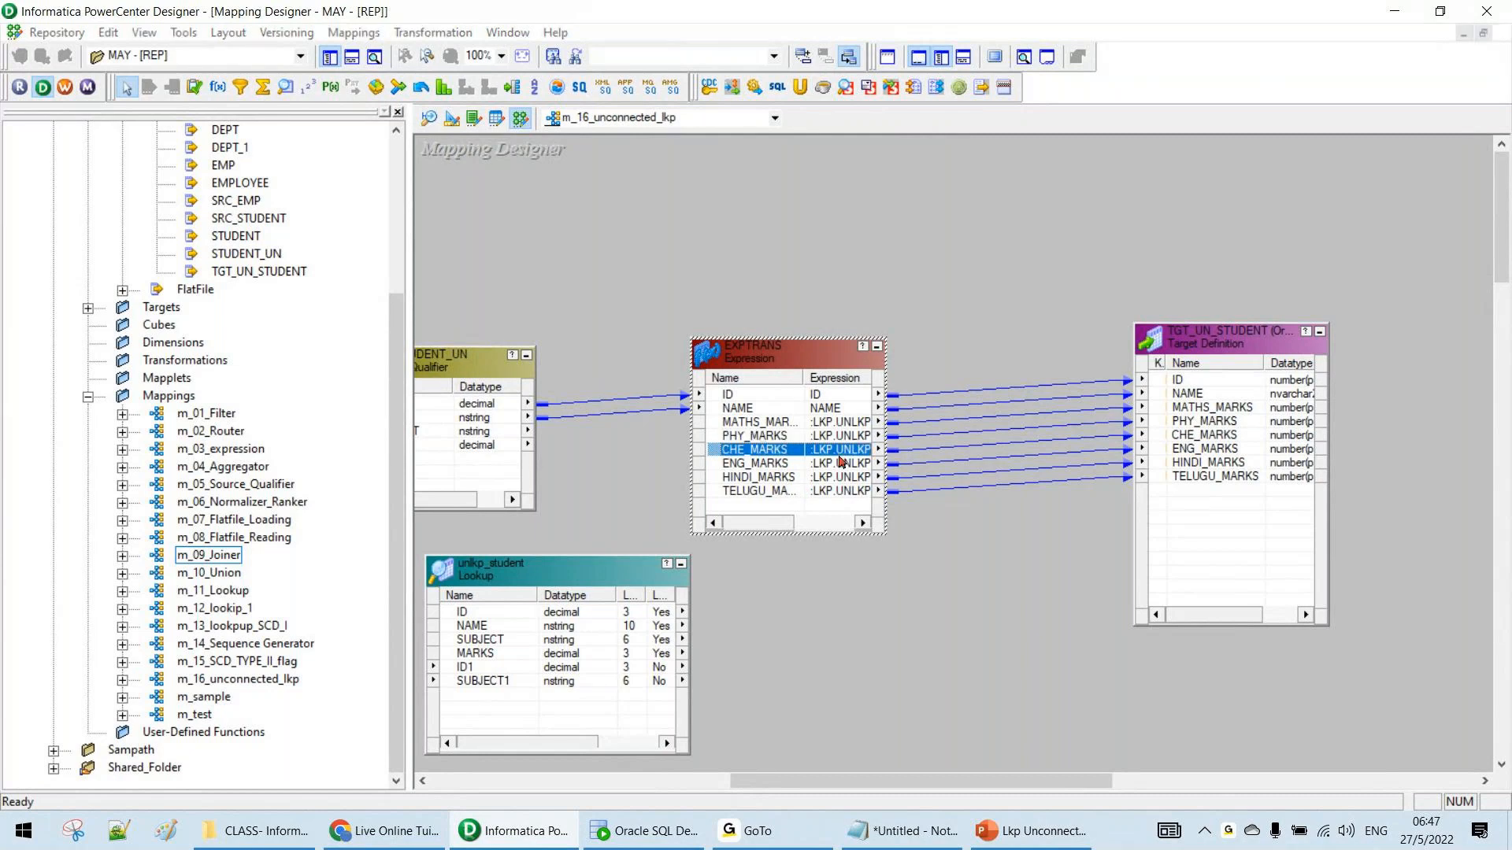
double_click(841, 461)
click(1263, 331)
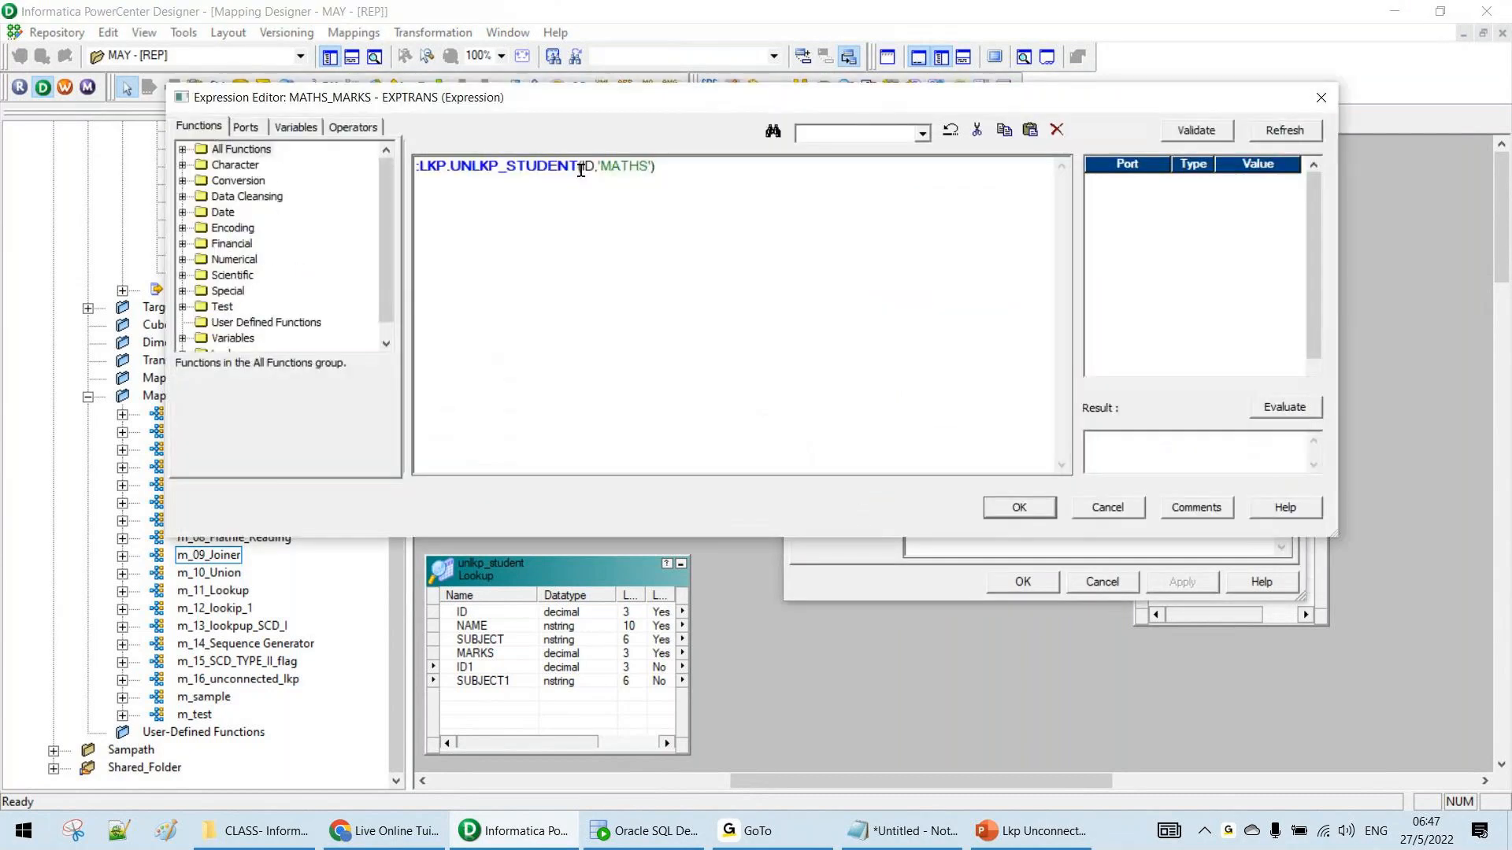
drag(582, 168, 1000, 463)
click(1027, 509)
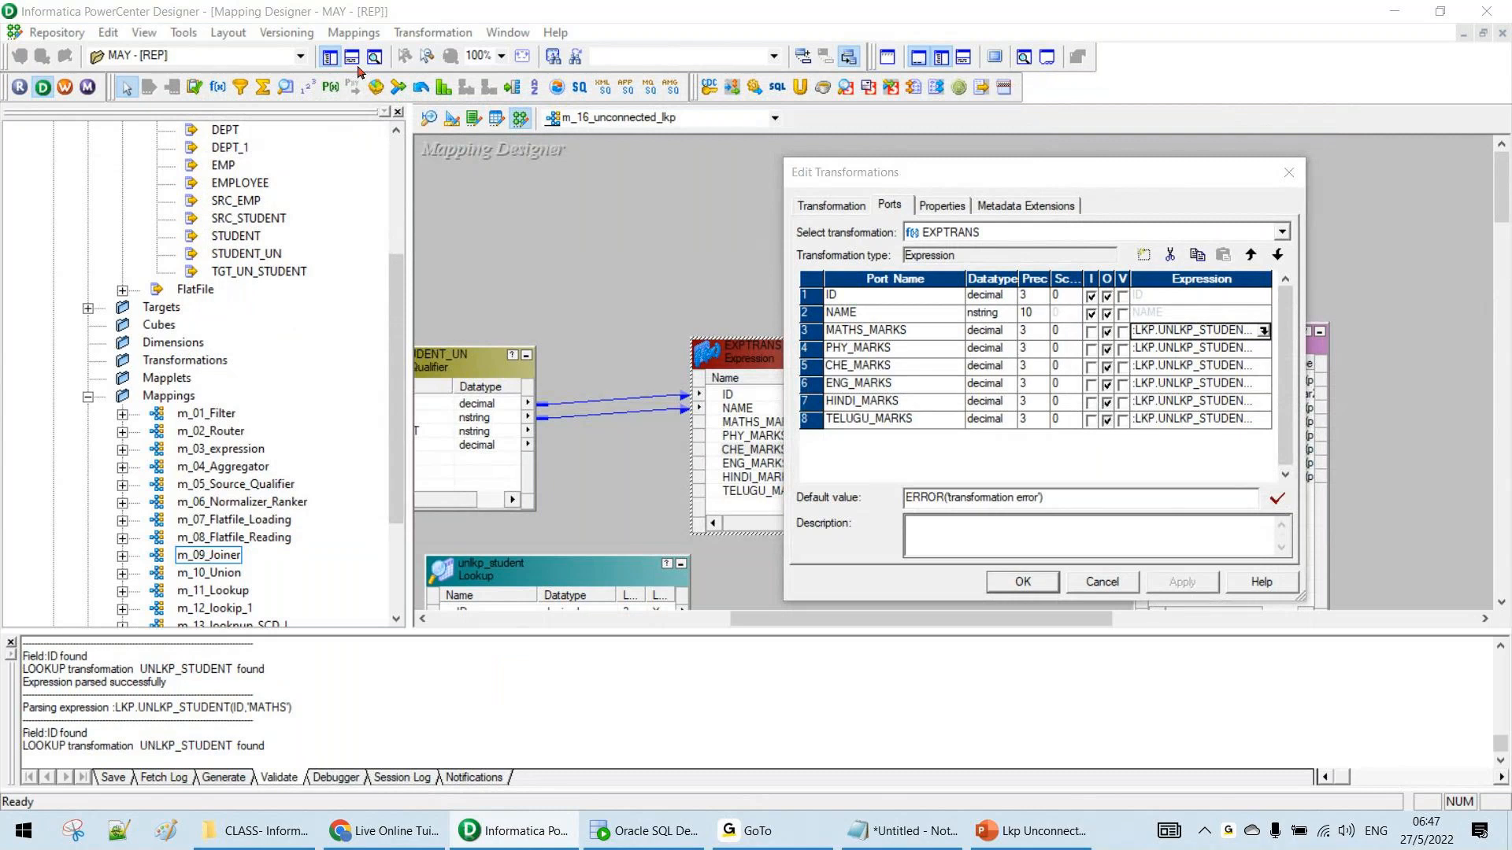
click(1023, 583)
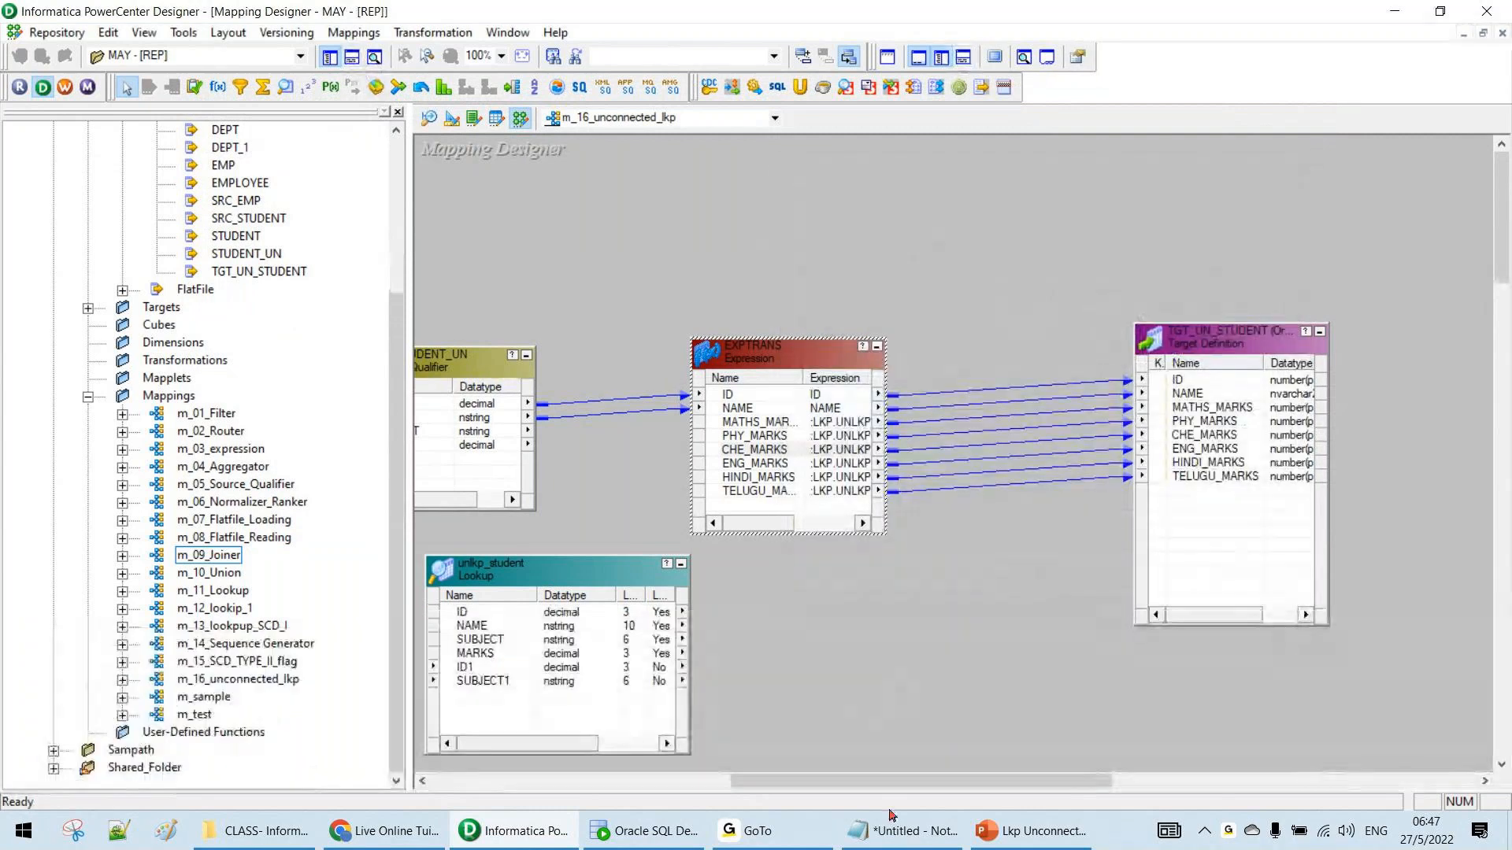
Switch to Notepad to review the comparison notes and return to PowerCenter Designer
click(901, 835)
key(ctrl+a)
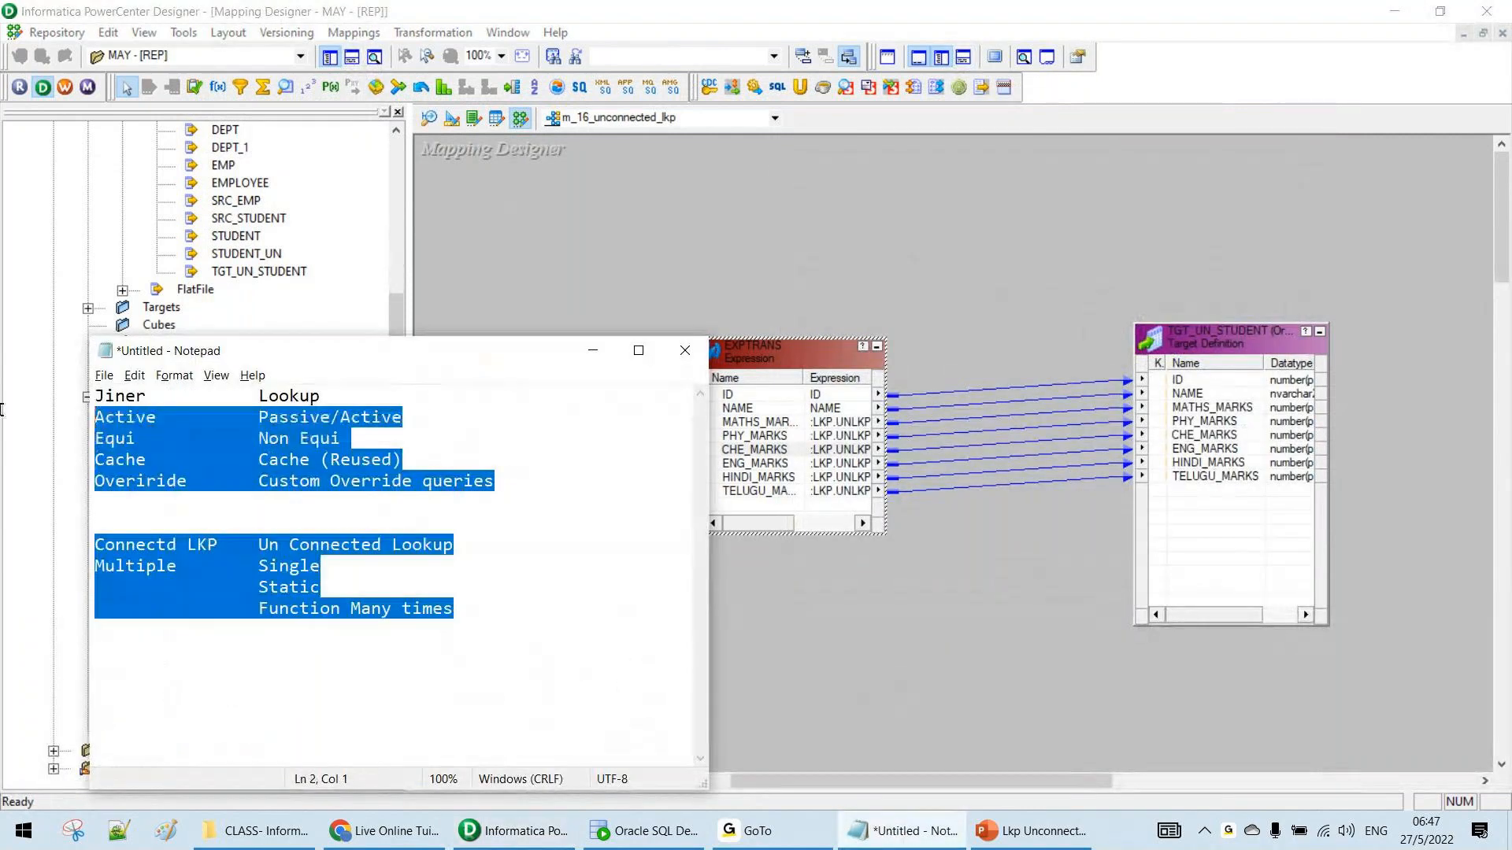
click(891, 846)
Save the m_16_unconnected_lkp mapping and hide the output window
drag(873, 782, 732, 797)
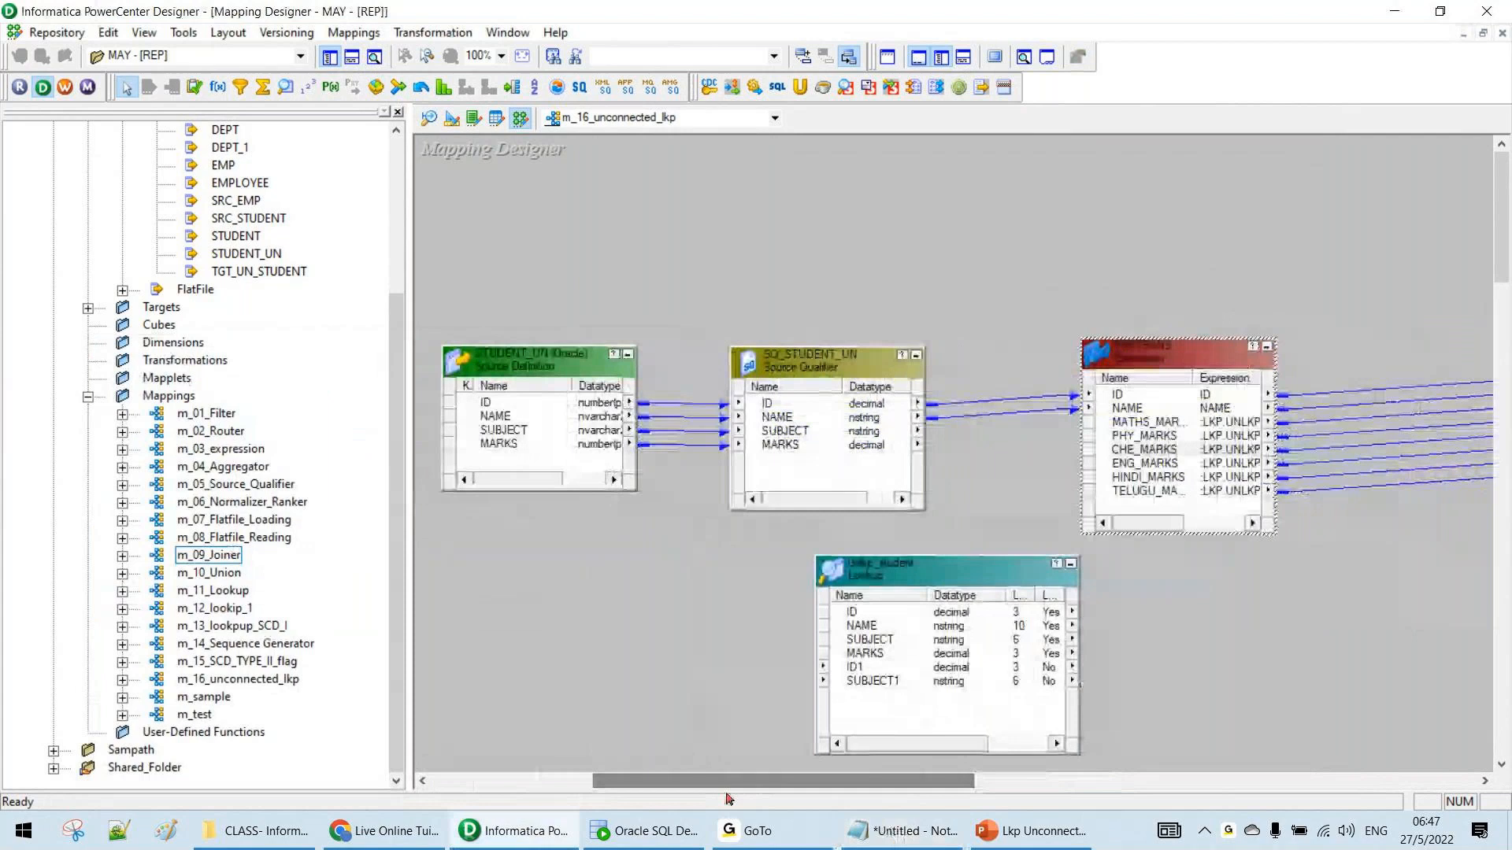
key(ctrl+s)
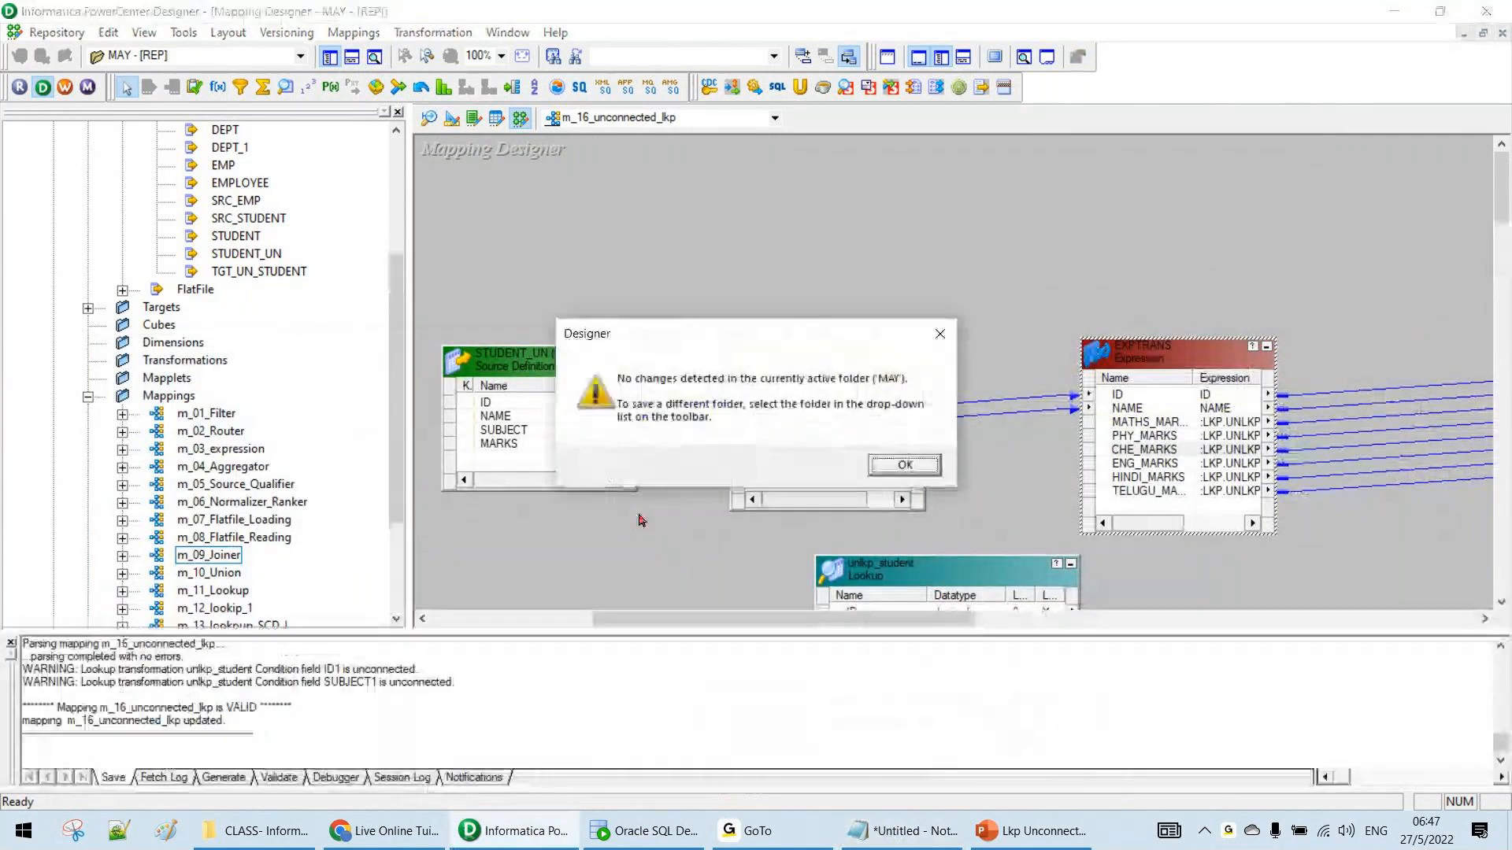
click(896, 468)
click(352, 57)
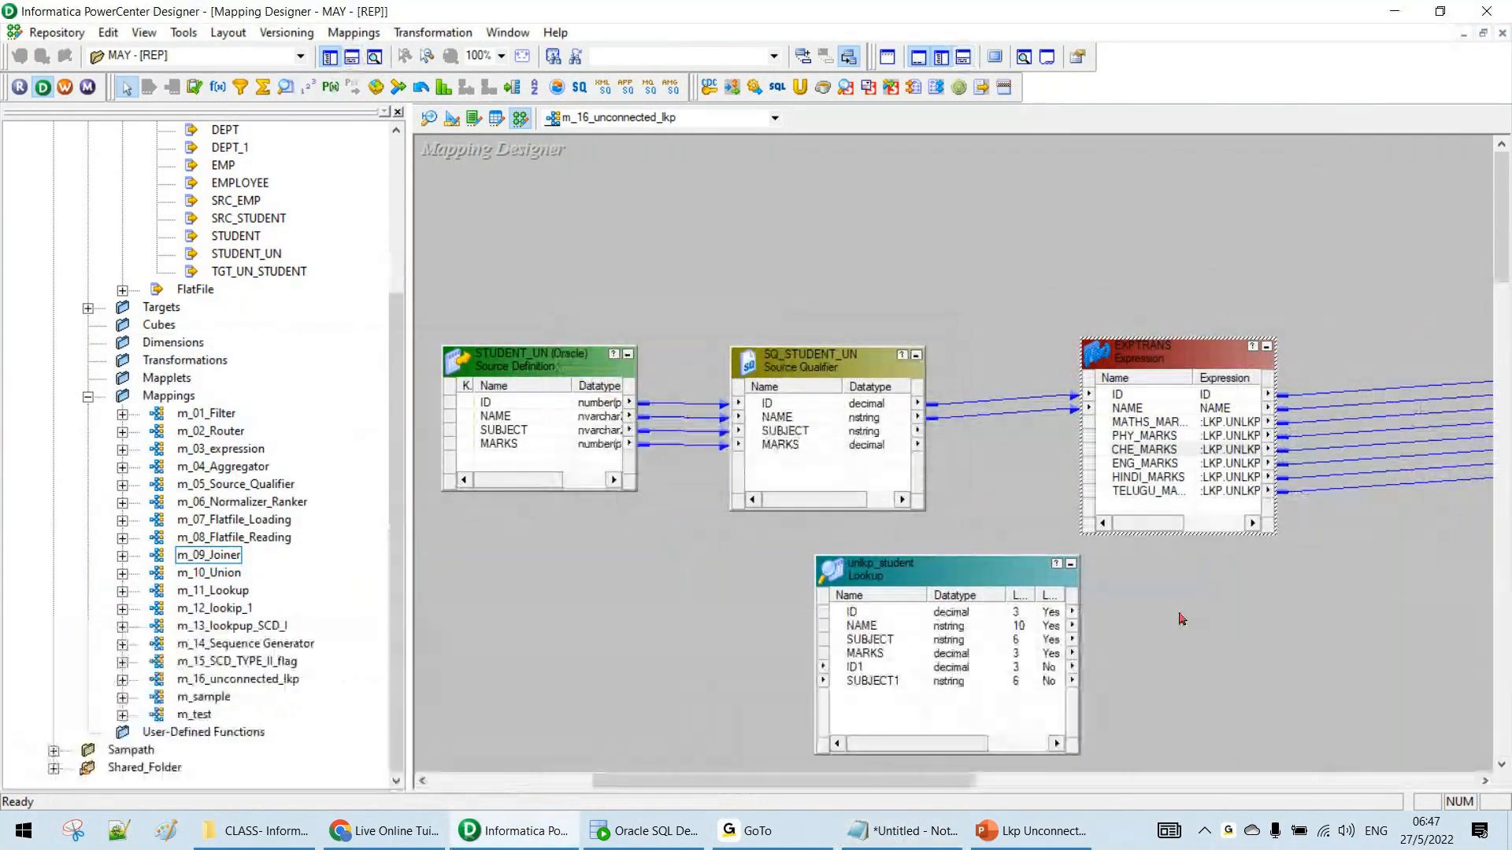
Examine the unlkp_student lookup's condition and its ports, highlighting the ID, NAME, SUBJECT and MARKS rows
double_click(961, 579)
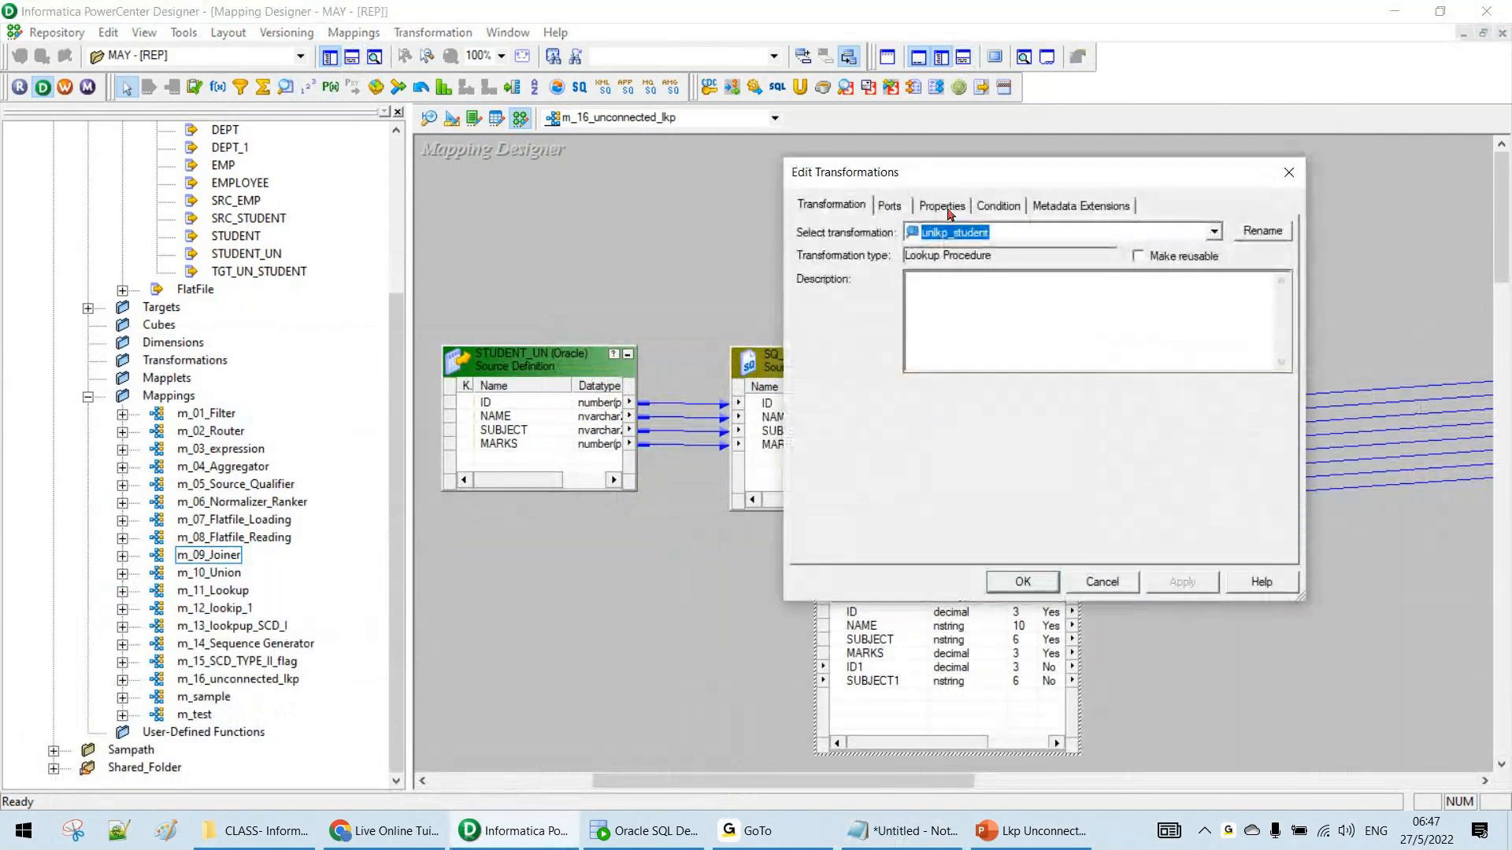
click(950, 213)
click(995, 207)
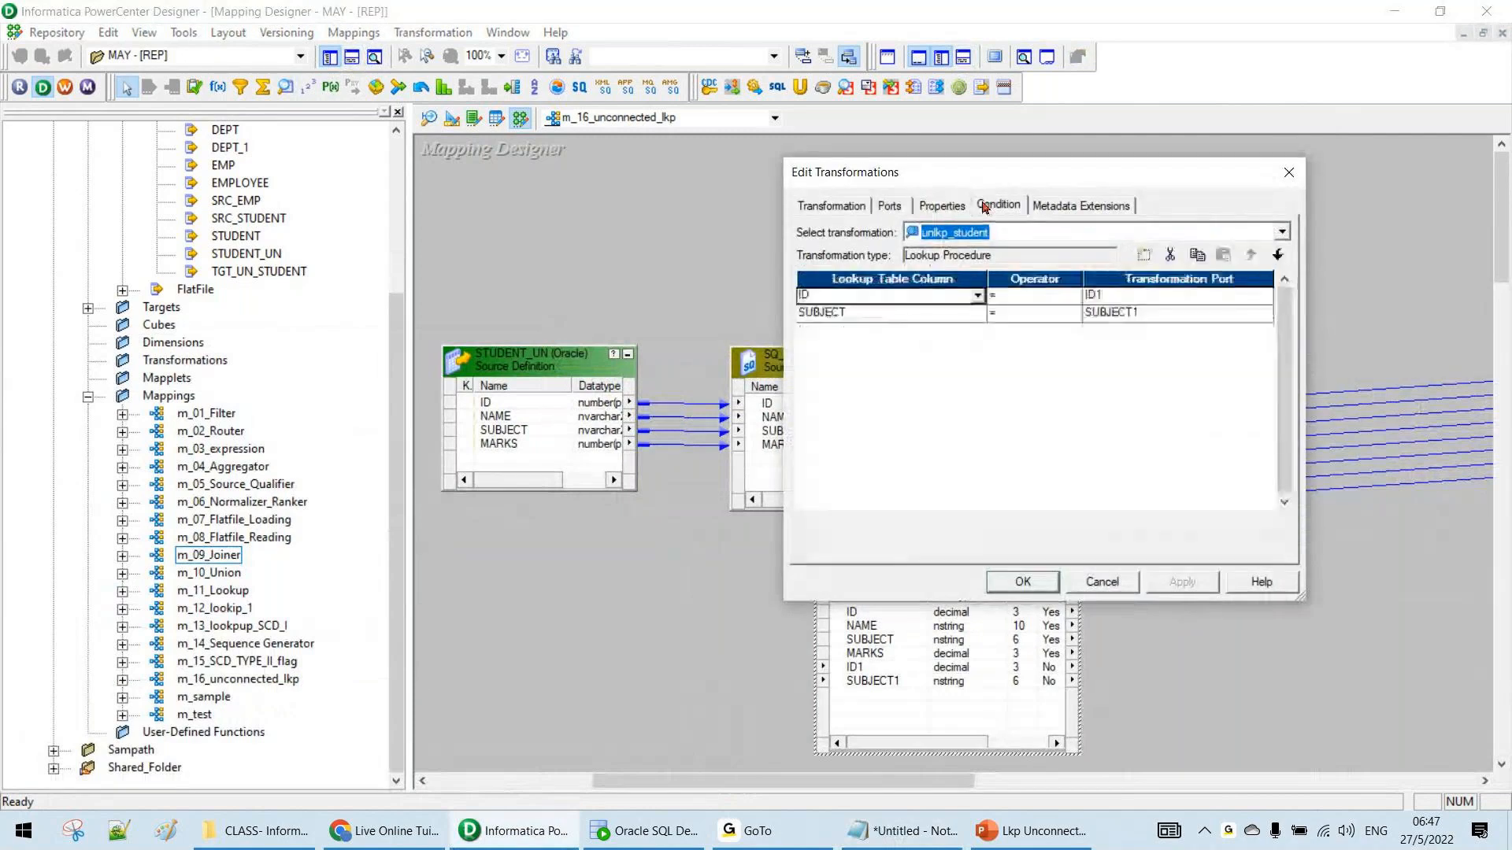
click(889, 206)
click(910, 352)
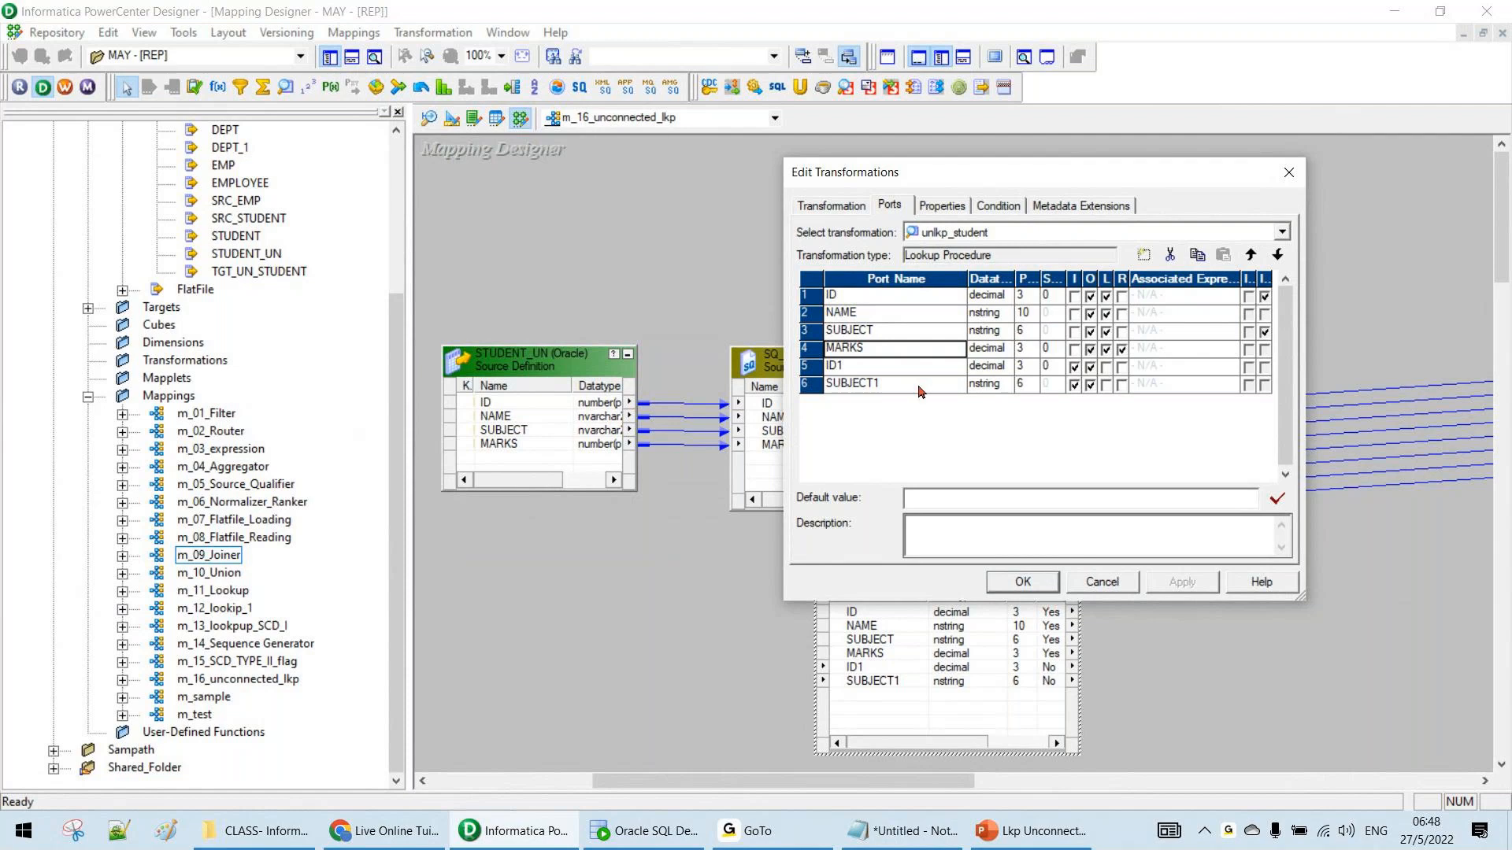
click(819, 348)
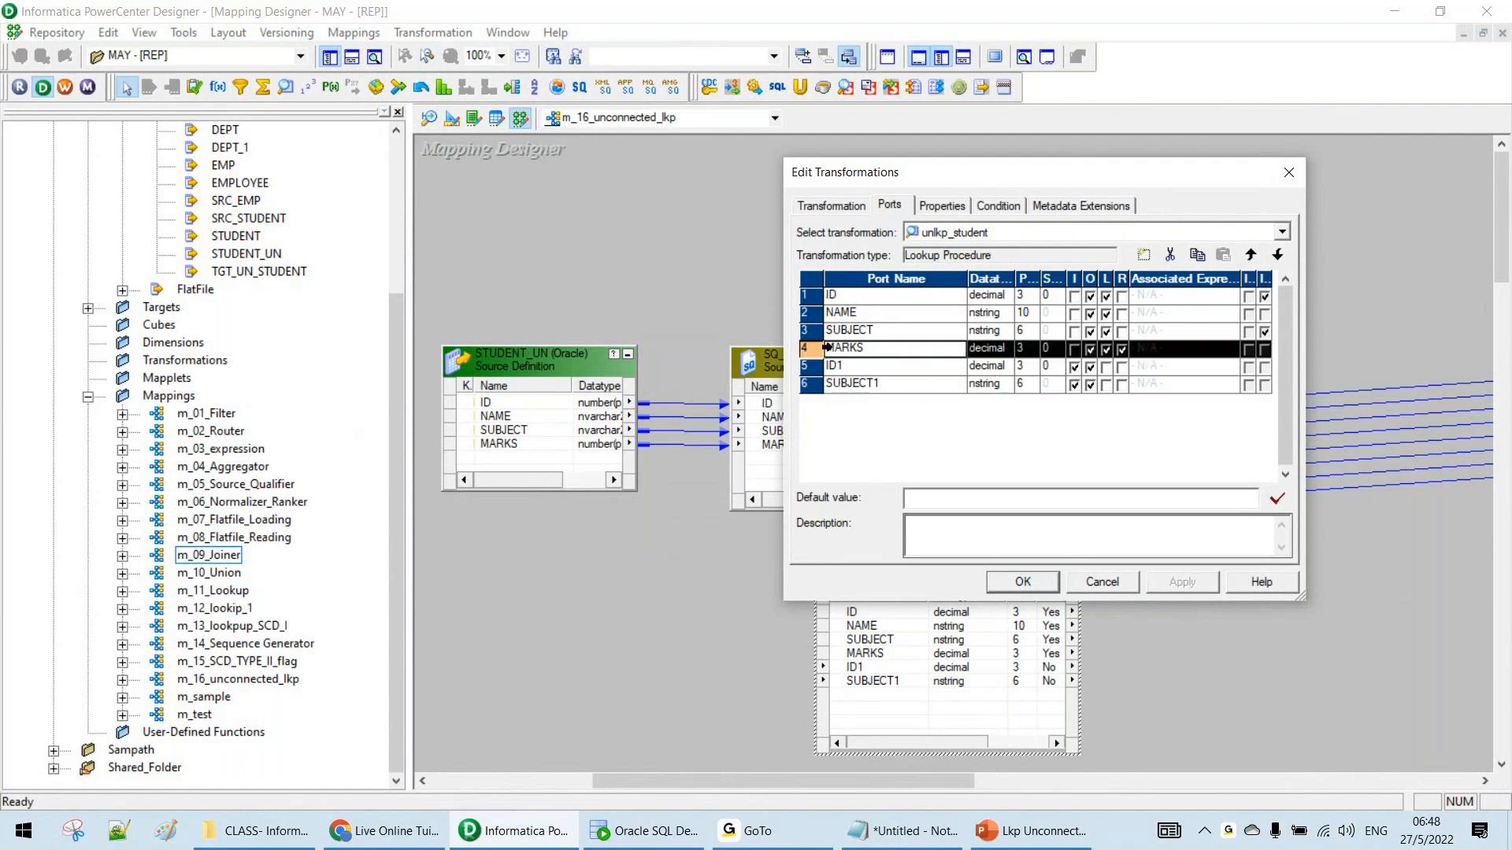
drag(829, 344, 831, 296)
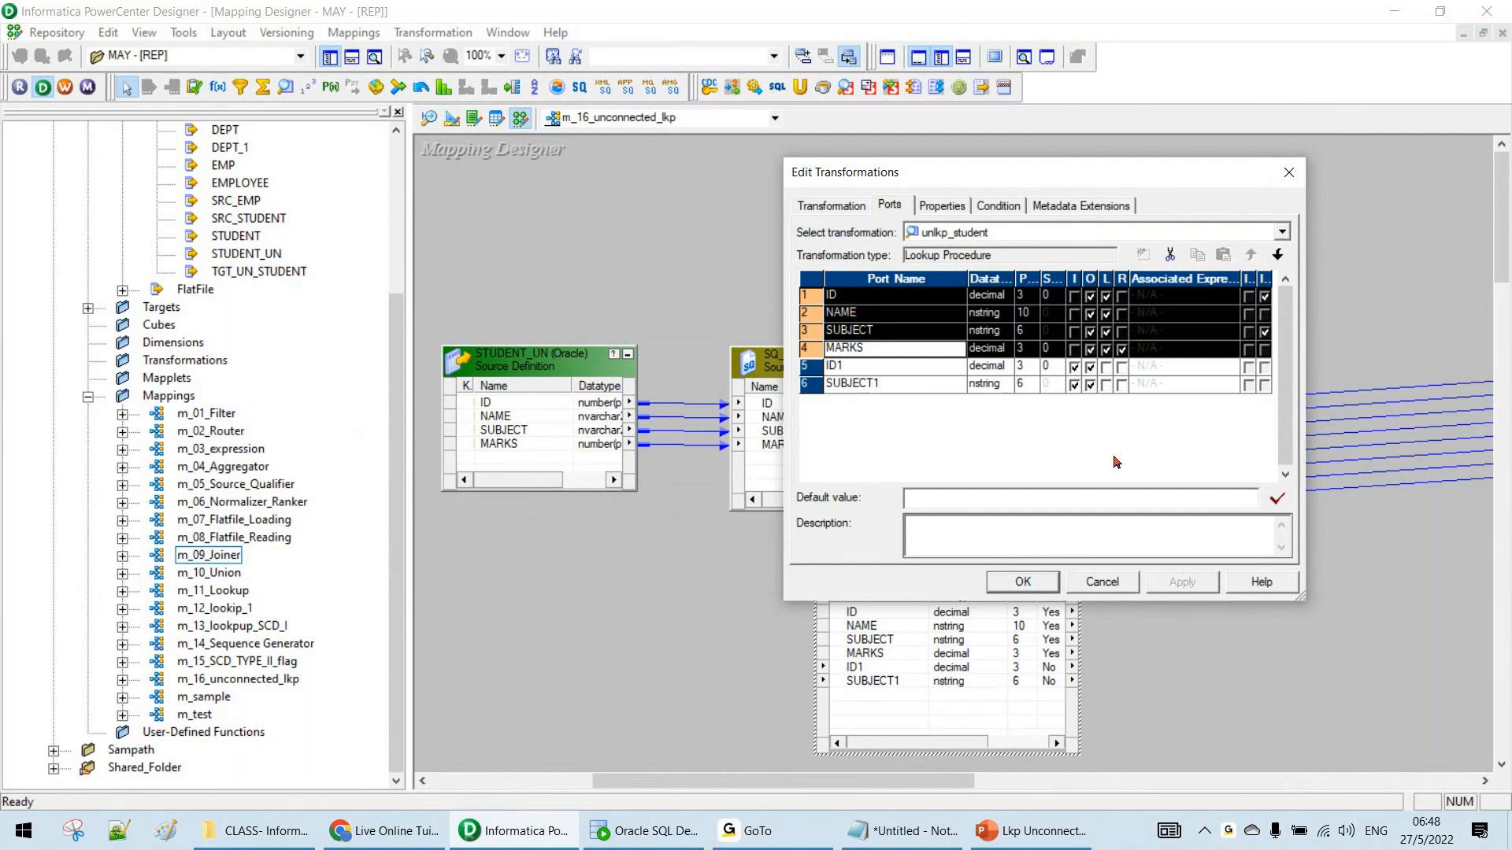
click(940, 338)
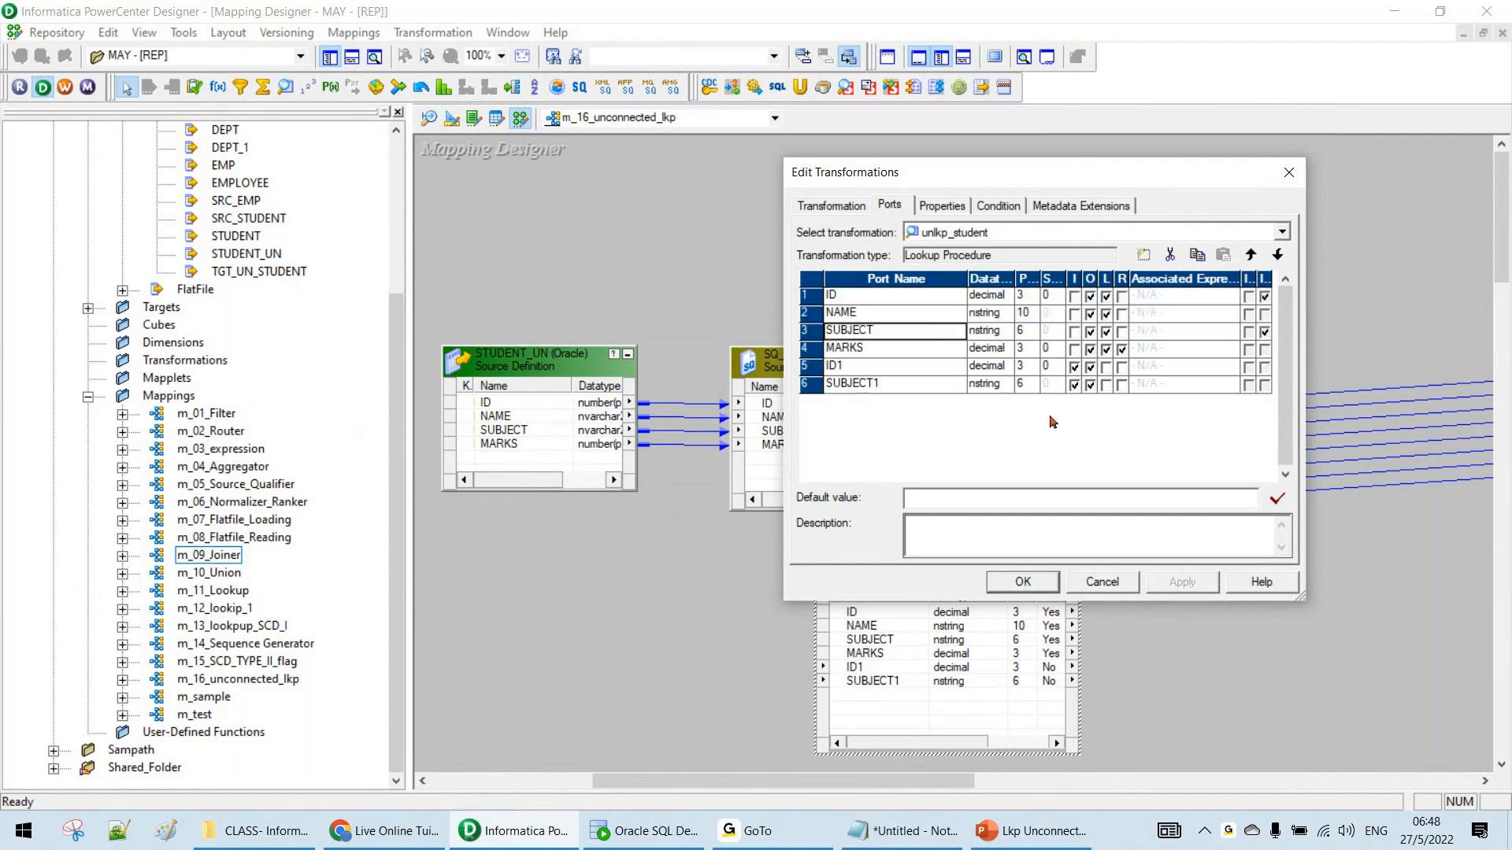
Generate the default SQL query for the Lookup Sql Override of unlkp_student
click(943, 206)
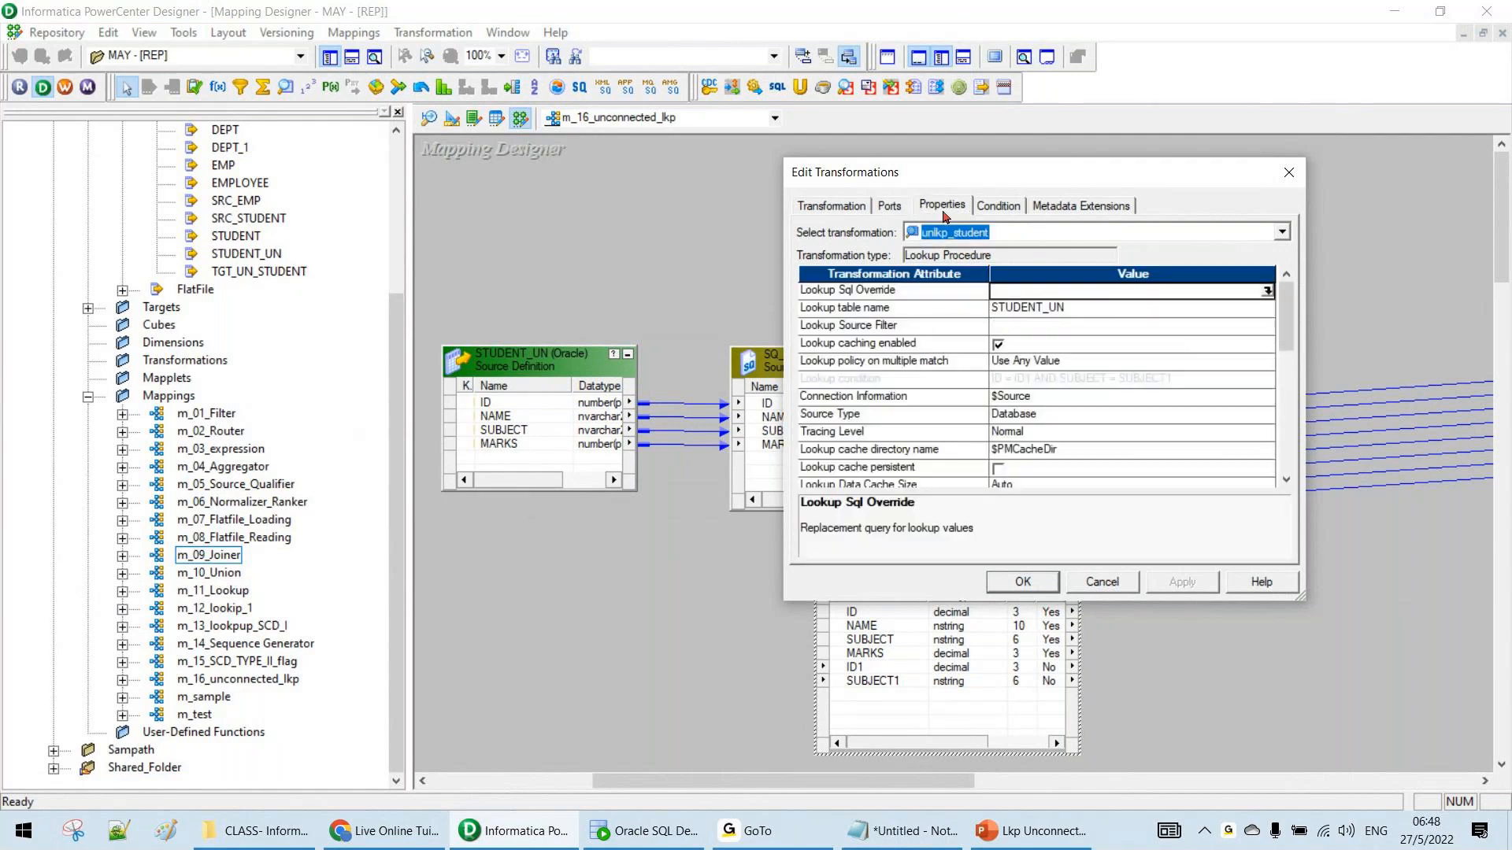
click(1267, 291)
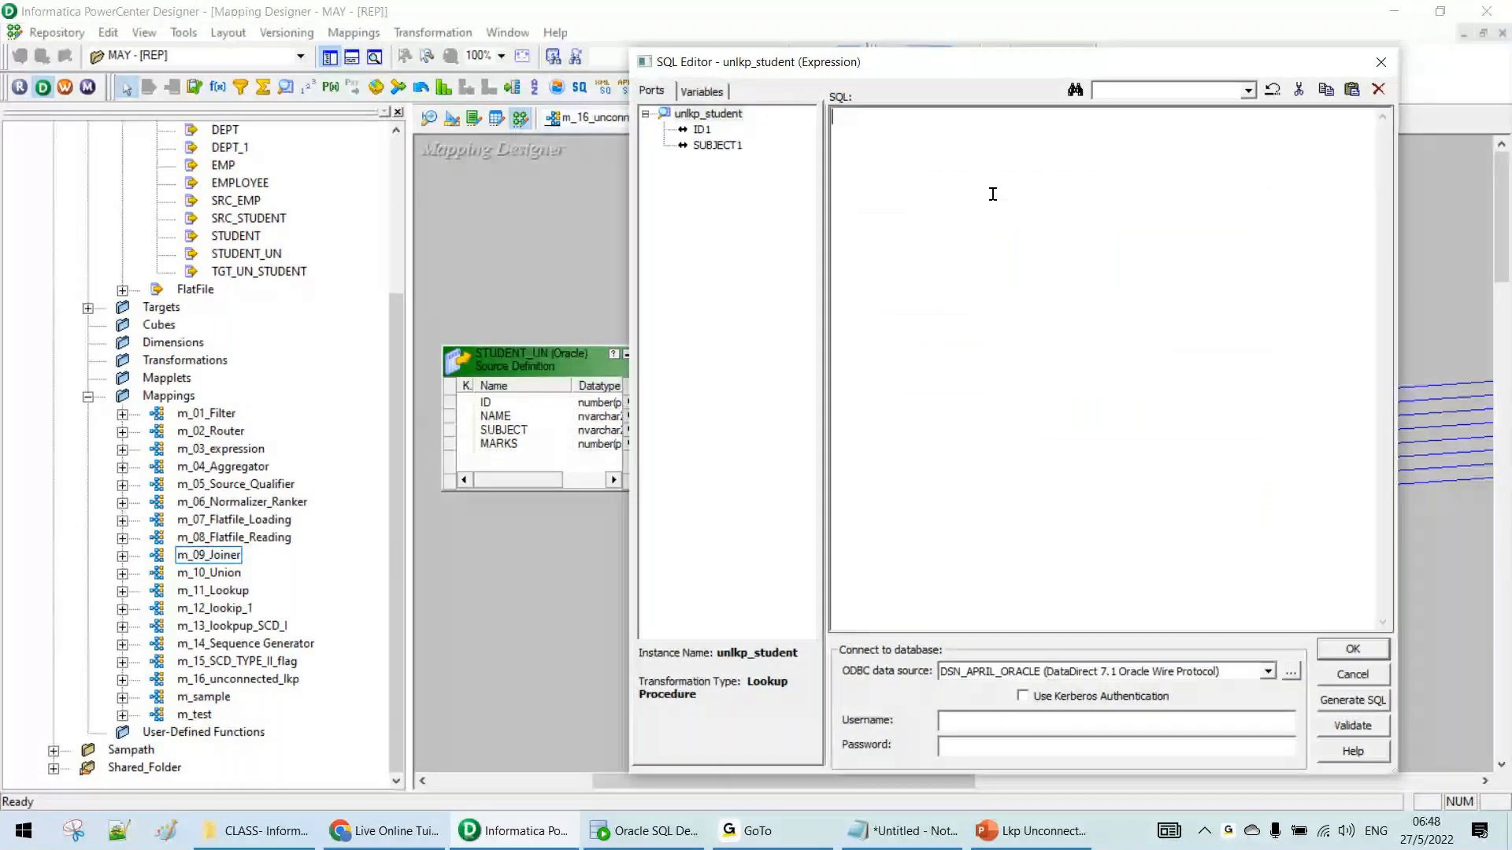
click(1350, 707)
Reformat the generated unlkp_student override query so each selected column and the FROM clause start on their own line
click(968, 307)
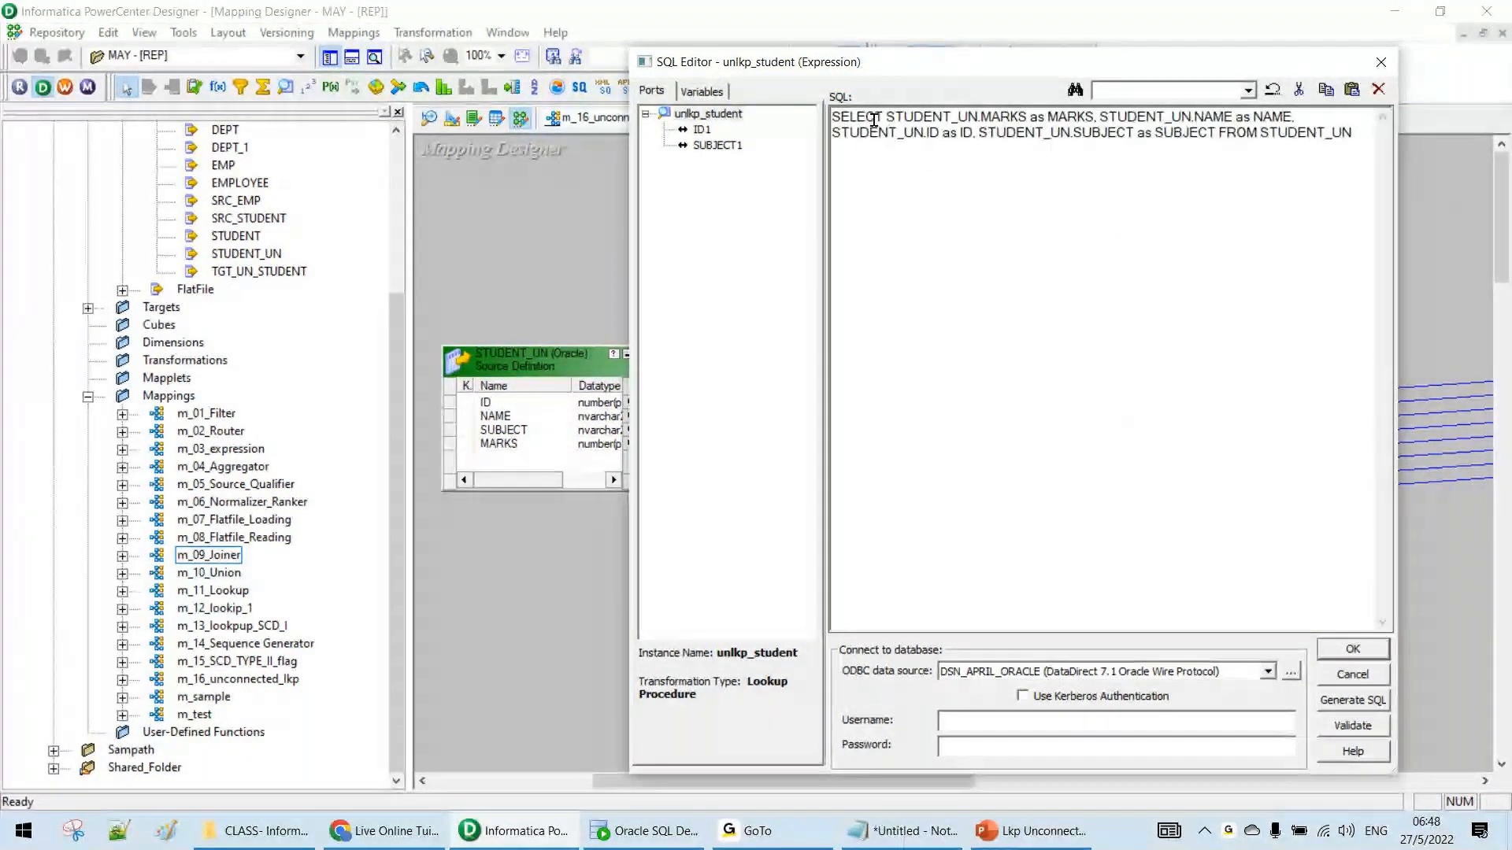
key(Return)
key(Right)
key(Right)
key(Right)
key(Right)
key(Right)
key(Right)
key(Right)
key(Right)
key(Right)
key(Right)
key(Right)
key(Right)
key(Right)
key(Right)
key(Right)
key(Right)
key(Right)
key(Right)
key(Right)
key(Right)
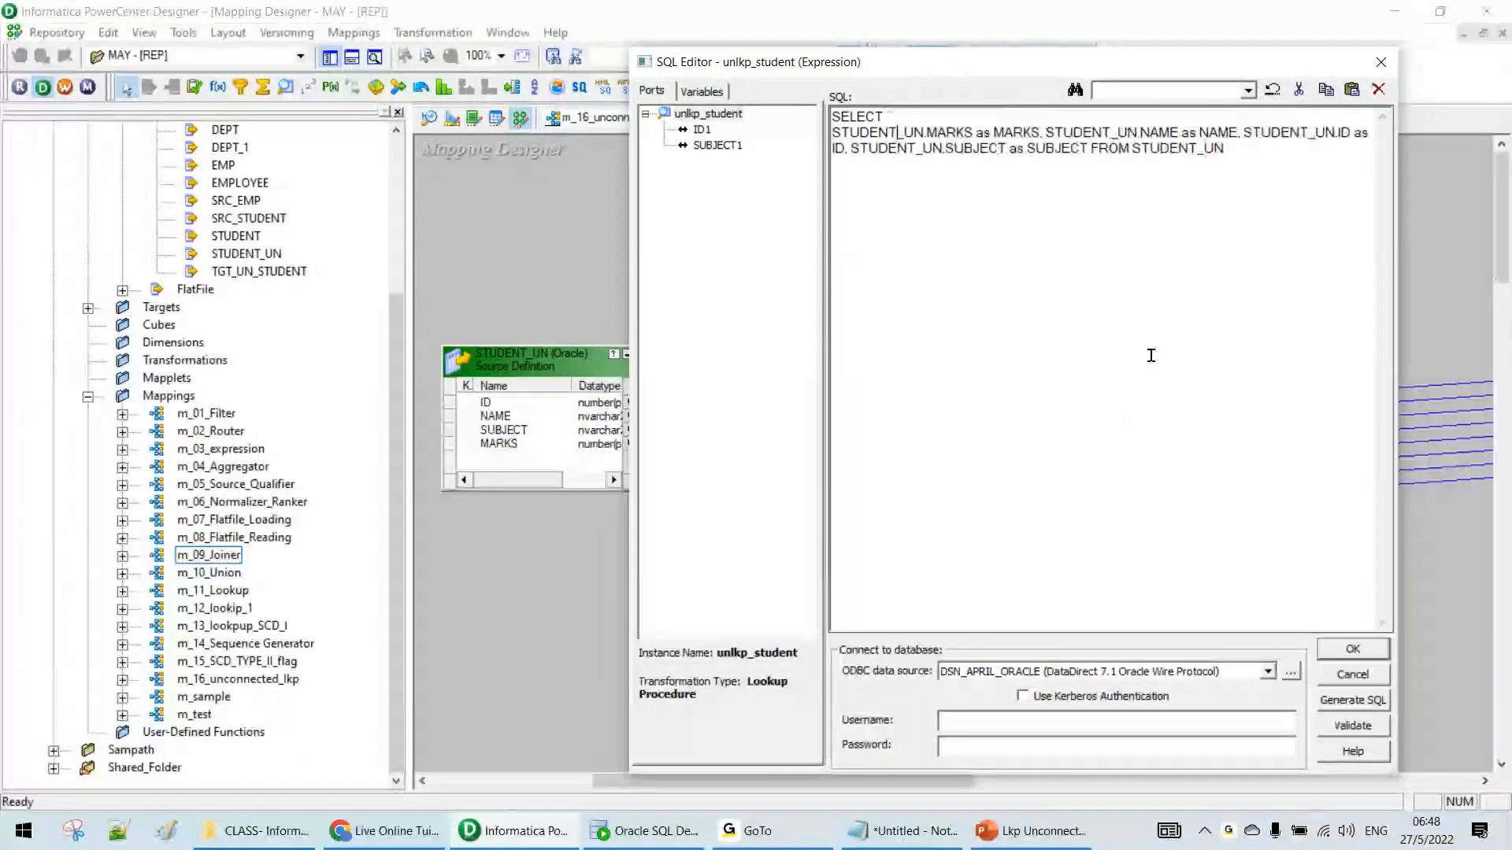
key(Return)
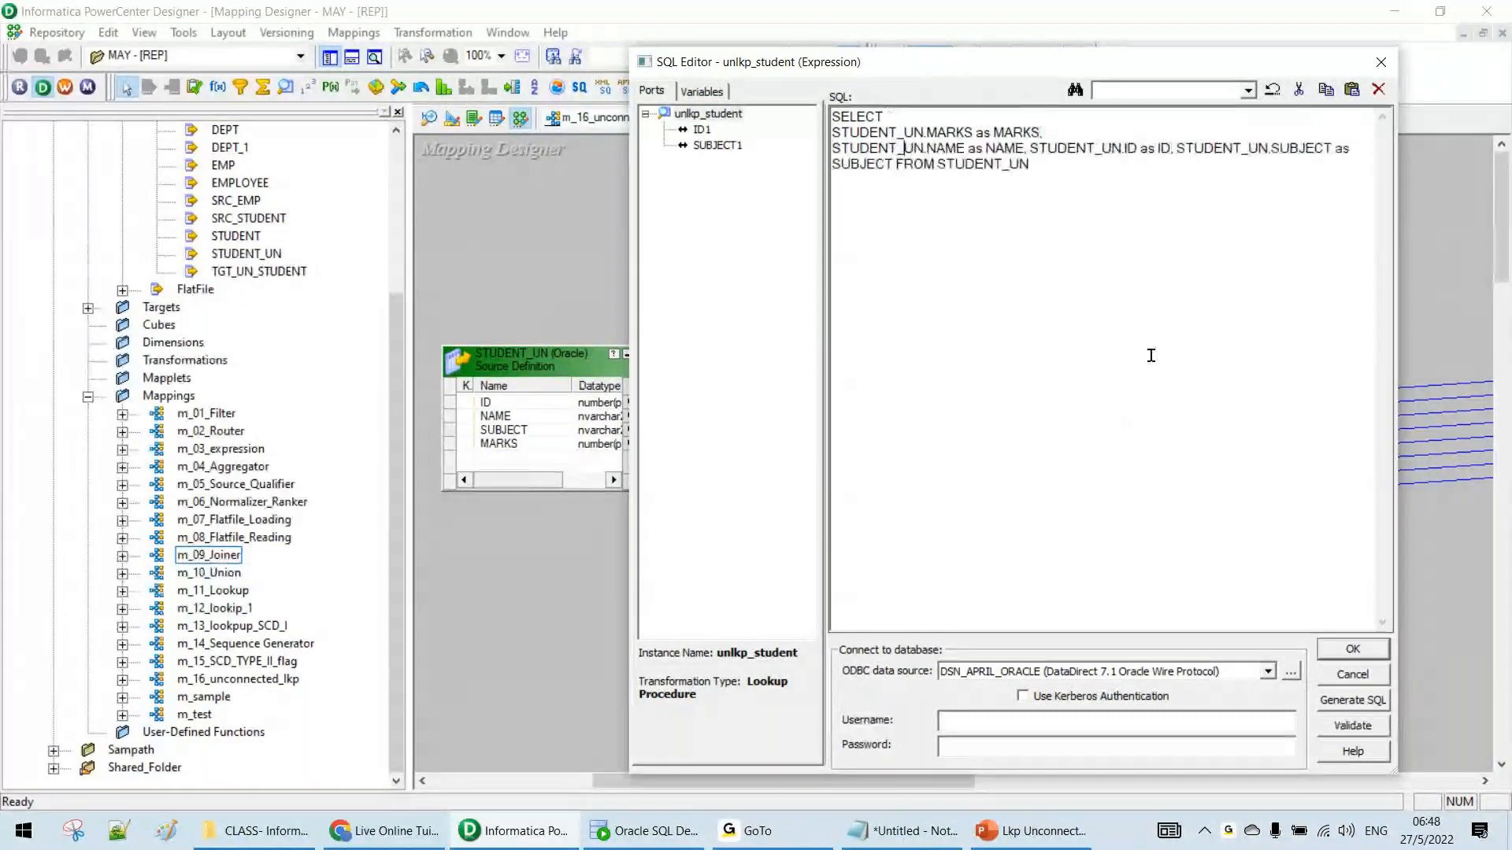
key(Right)
key(Right)
key(Right)
key(Right)
key(Right)
key(Right)
key(Right)
key(Right)
key(Right)
key(Right)
key(Right)
key(Right)
key(Right)
key(Right)
key(Right)
key(Right)
key(Right)
key(Return)
key(Right)
key(Right)
key(Right)
key(Right)
key(Right)
key(Right)
key(Right)
key(Right)
key(Right)
key(Right)
key(Right)
key(Right)
key(Right)
key(Right)
key(Right)
key(Right)
key(Right)
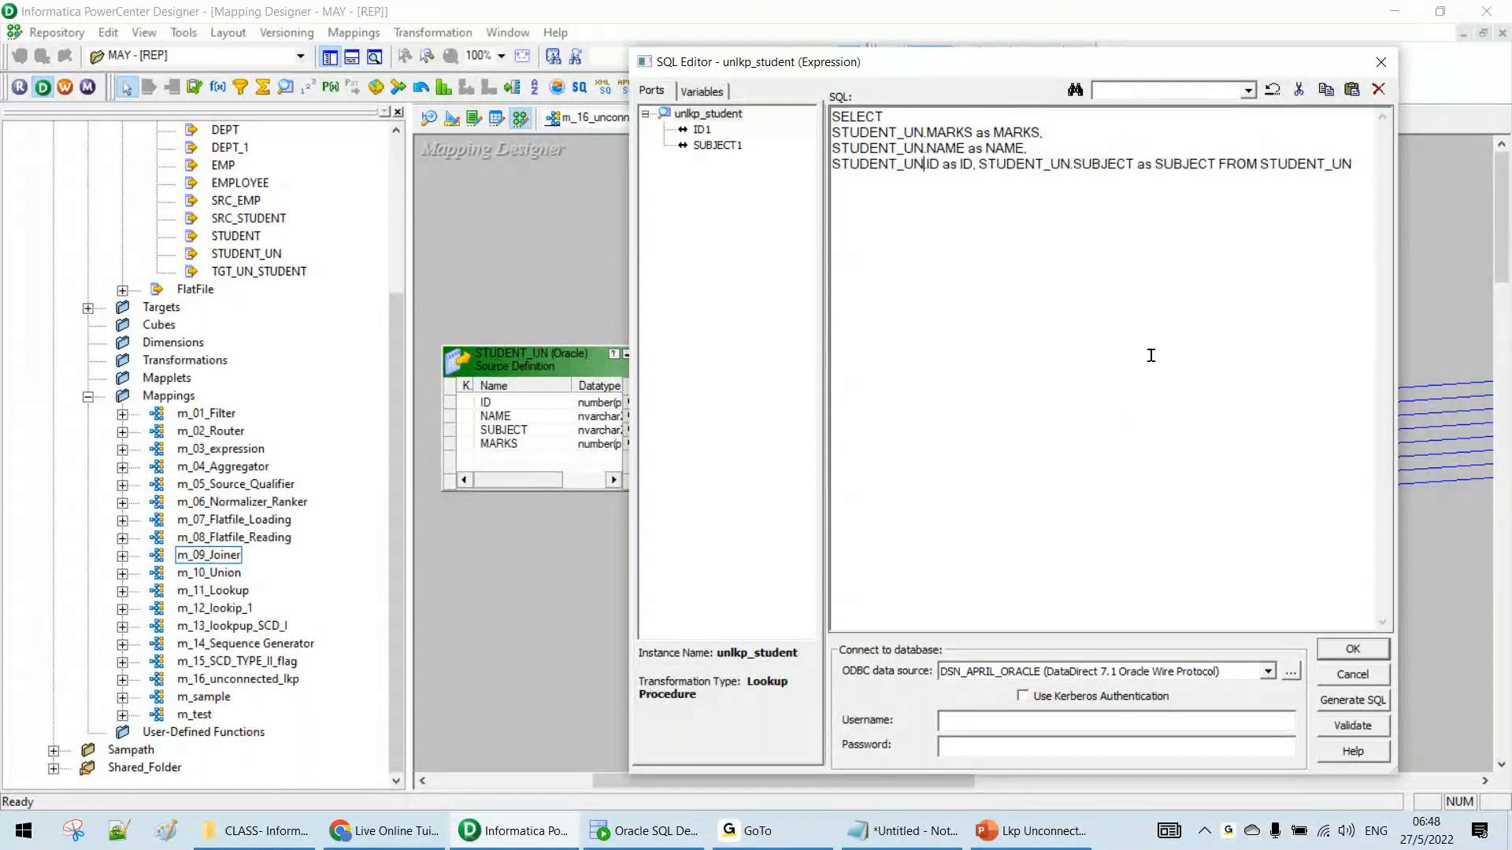
key(Right)
key(Right)
key(Right)
key(Right)
key(Return)
key(Right)
key(Right)
key(Right)
key(Right)
key(Right)
key(Right)
key(Right)
key(Right)
key(Right)
key(Right)
key(Right)
key(Right)
key(Right)
key(Right)
key(Right)
key(Right)
key(Right)
key(Right)
key(Right)
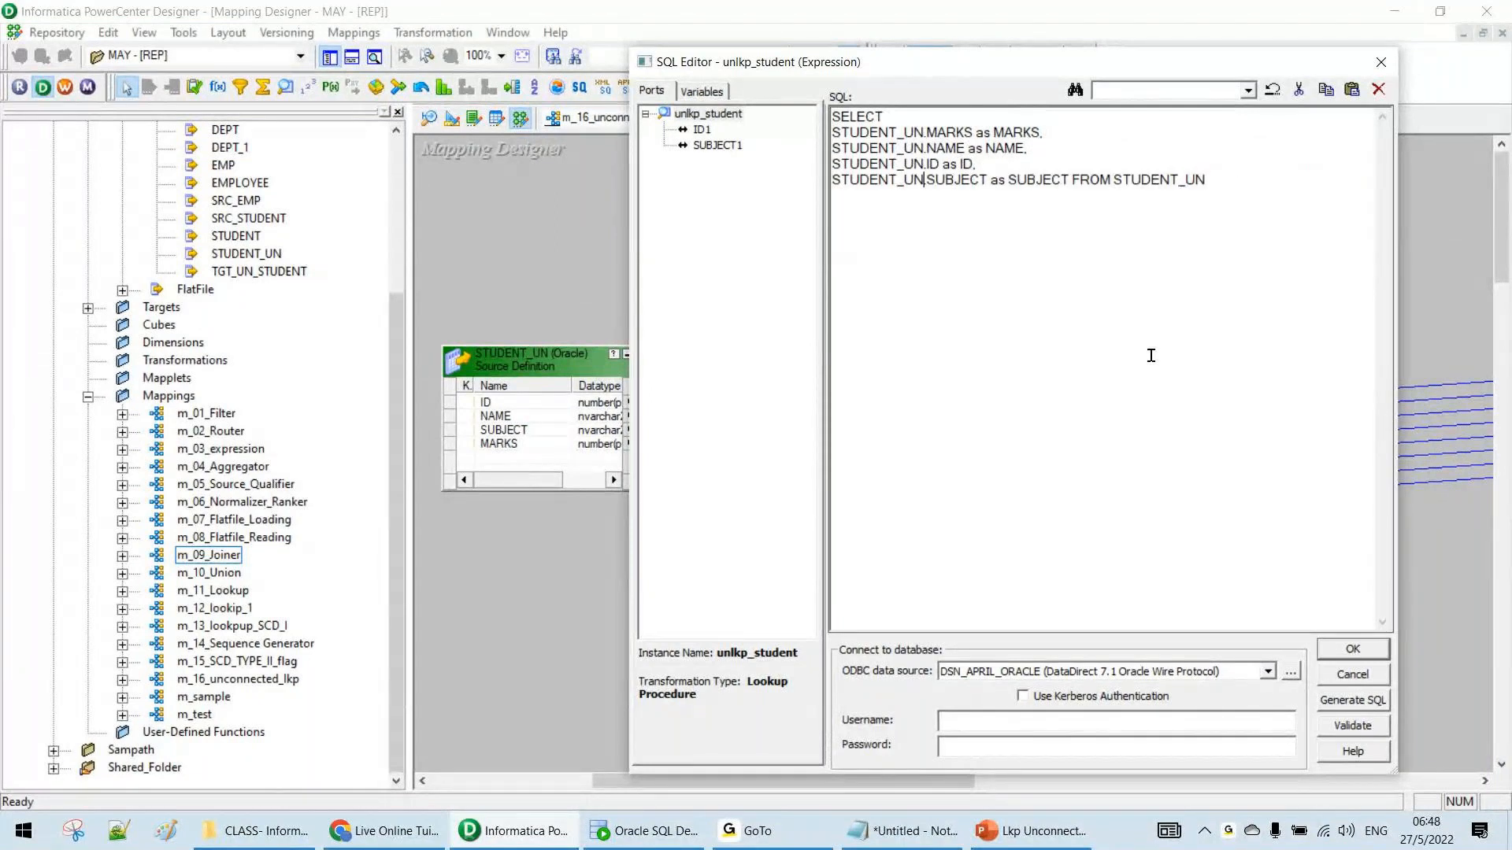
key(Left)
key(Left)
key(Left)
key(Left)
key(Left)
key(Return)
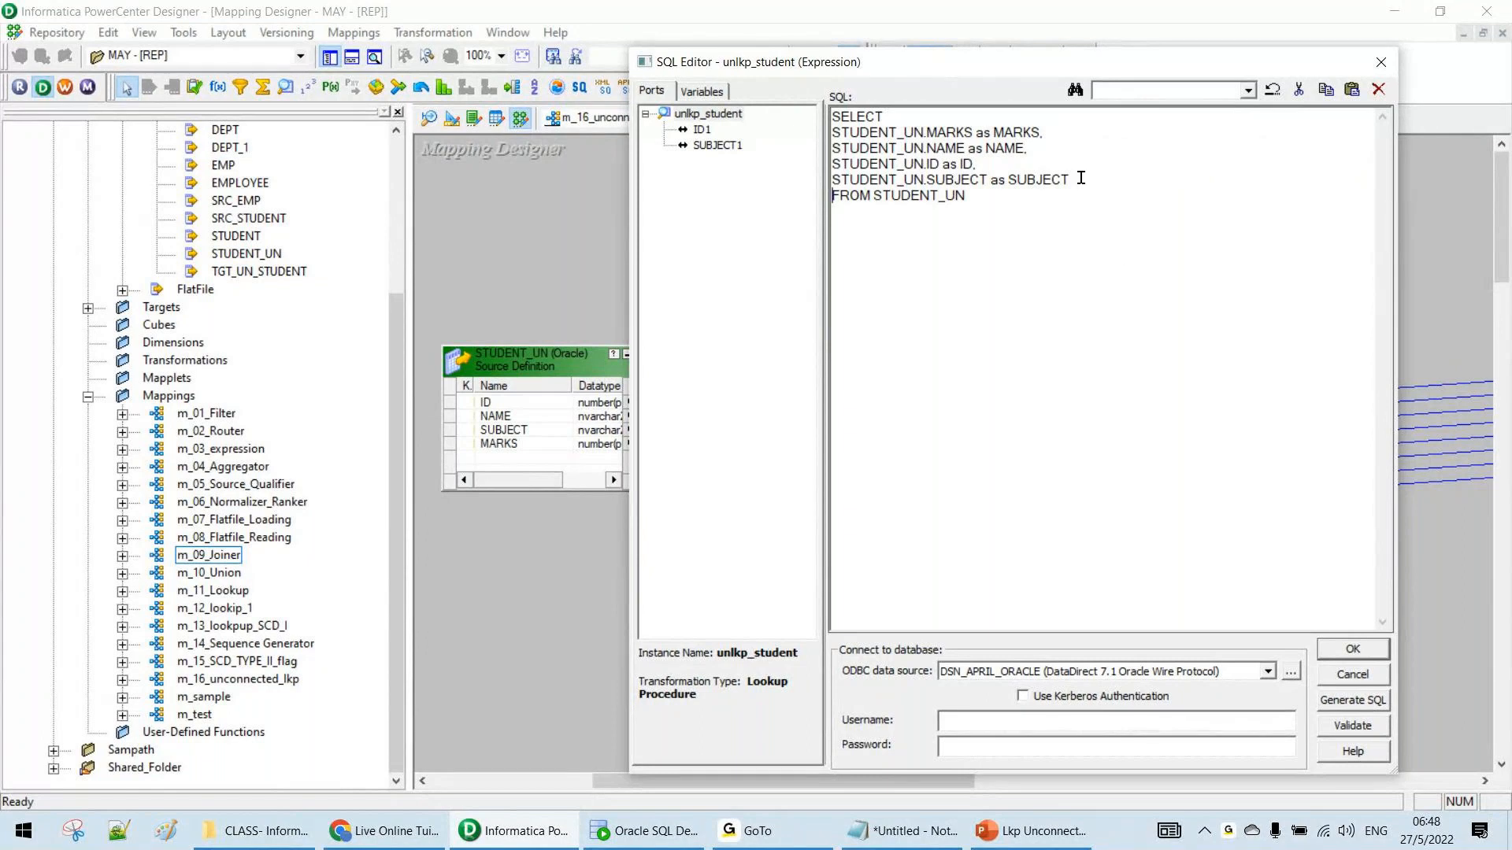
Replace the column list in the unlkp_student override query with F_NAME and M_NAME on separate lines
drag(1080, 179, 818, 133)
text(F)
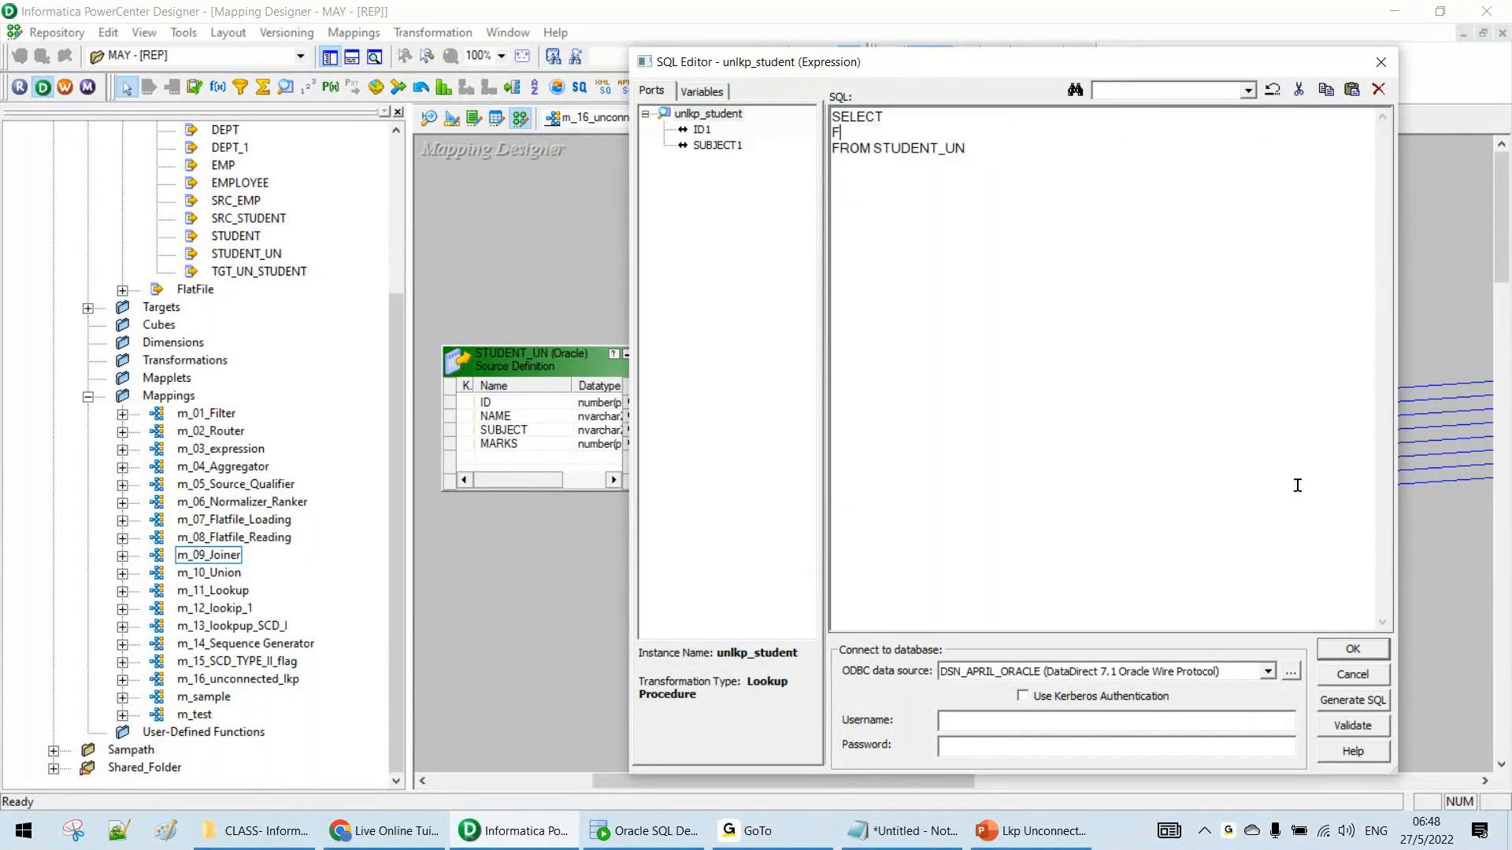
text(_NAME,)
key(Return)
text(M_NAME)
key(Return)
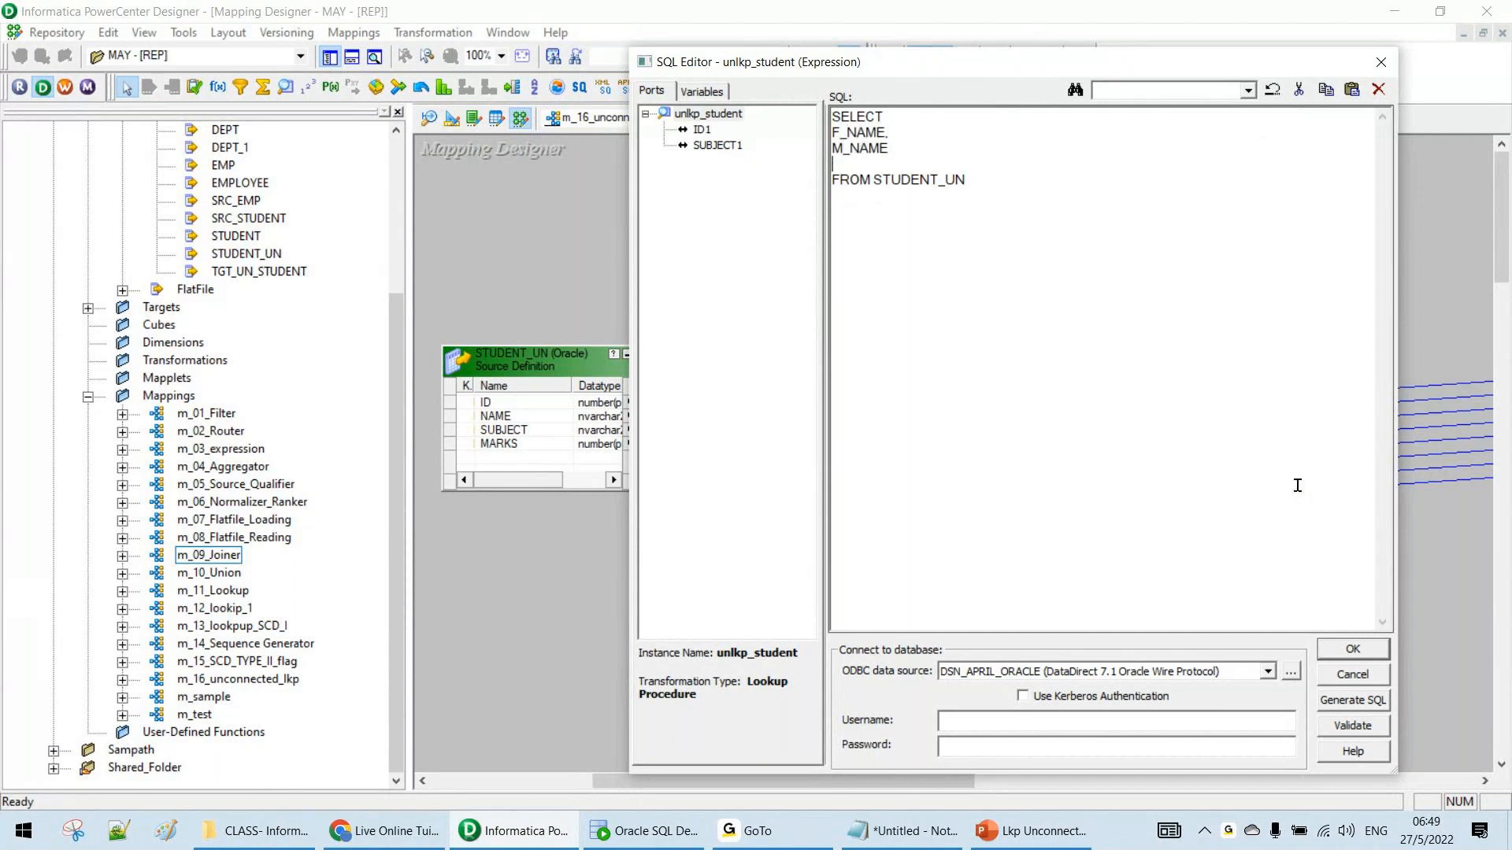
Discard the override query edits, close the unlkp_student properties and save the mapping
click(1381, 61)
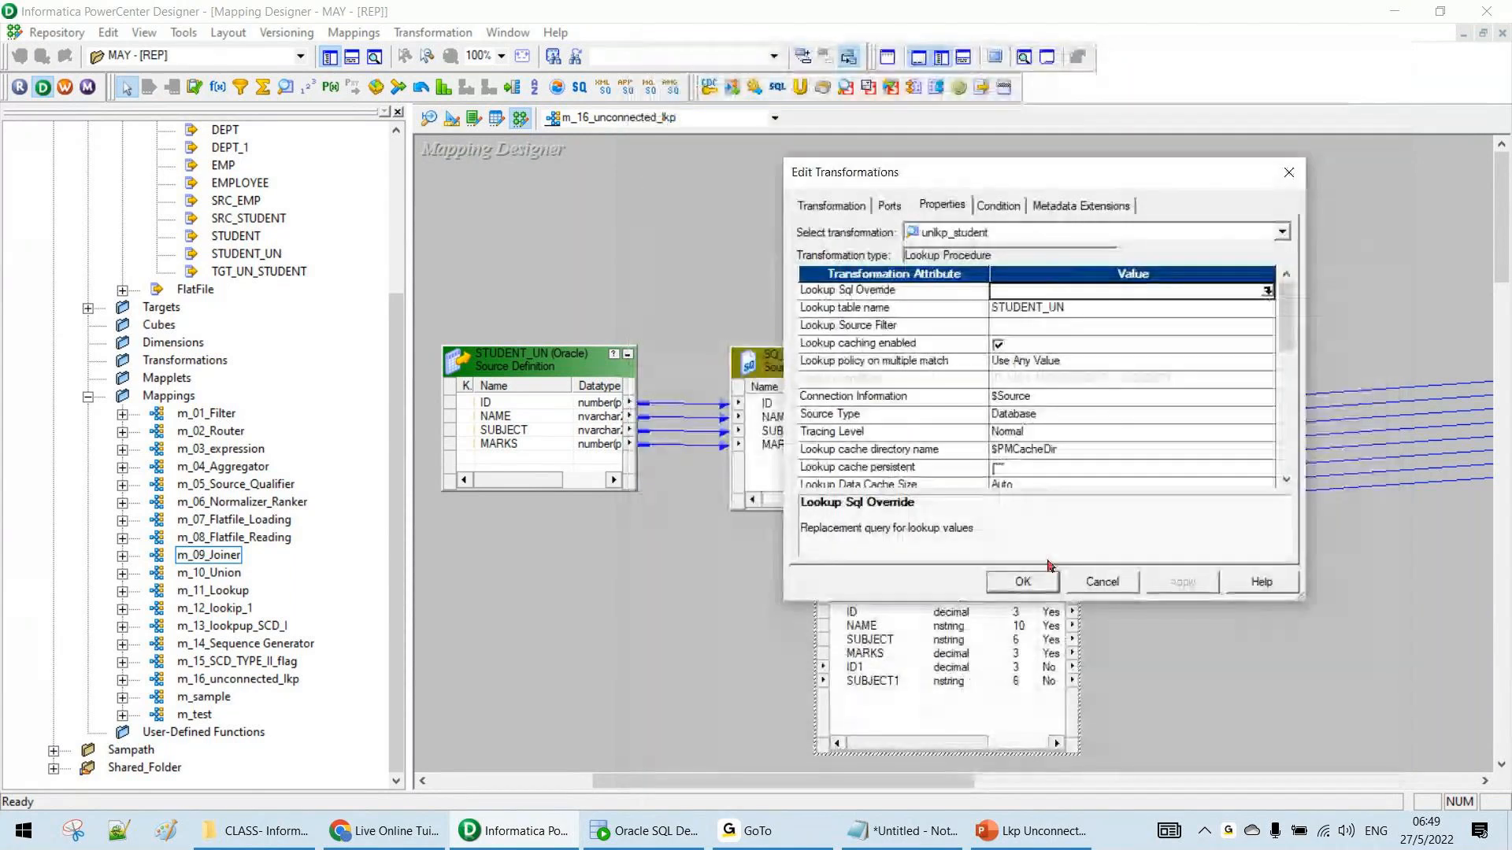
click(1028, 581)
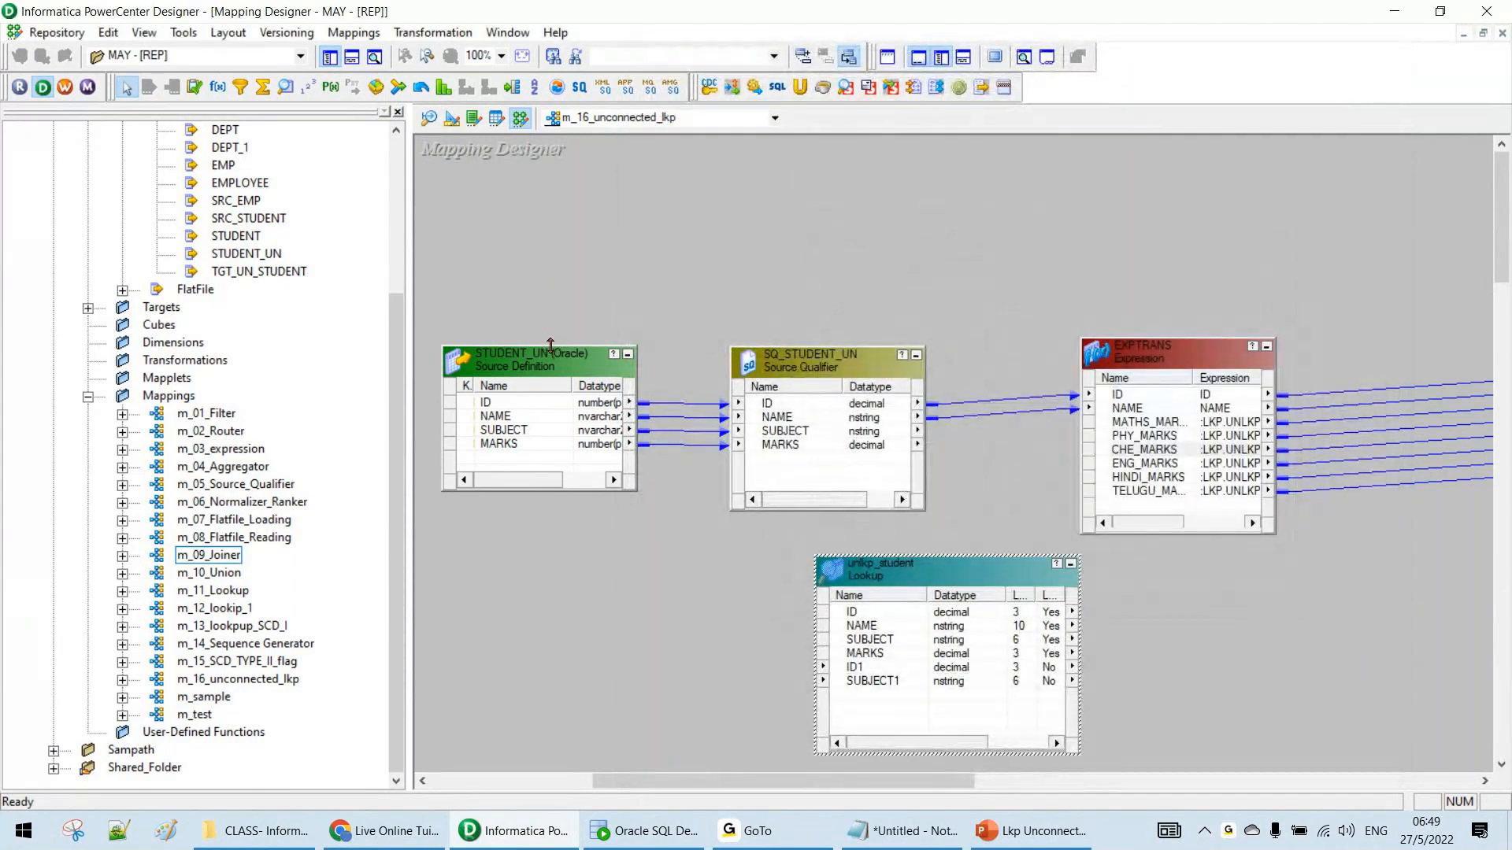
key(ctrl+s)
key(Return)
click(289, 90)
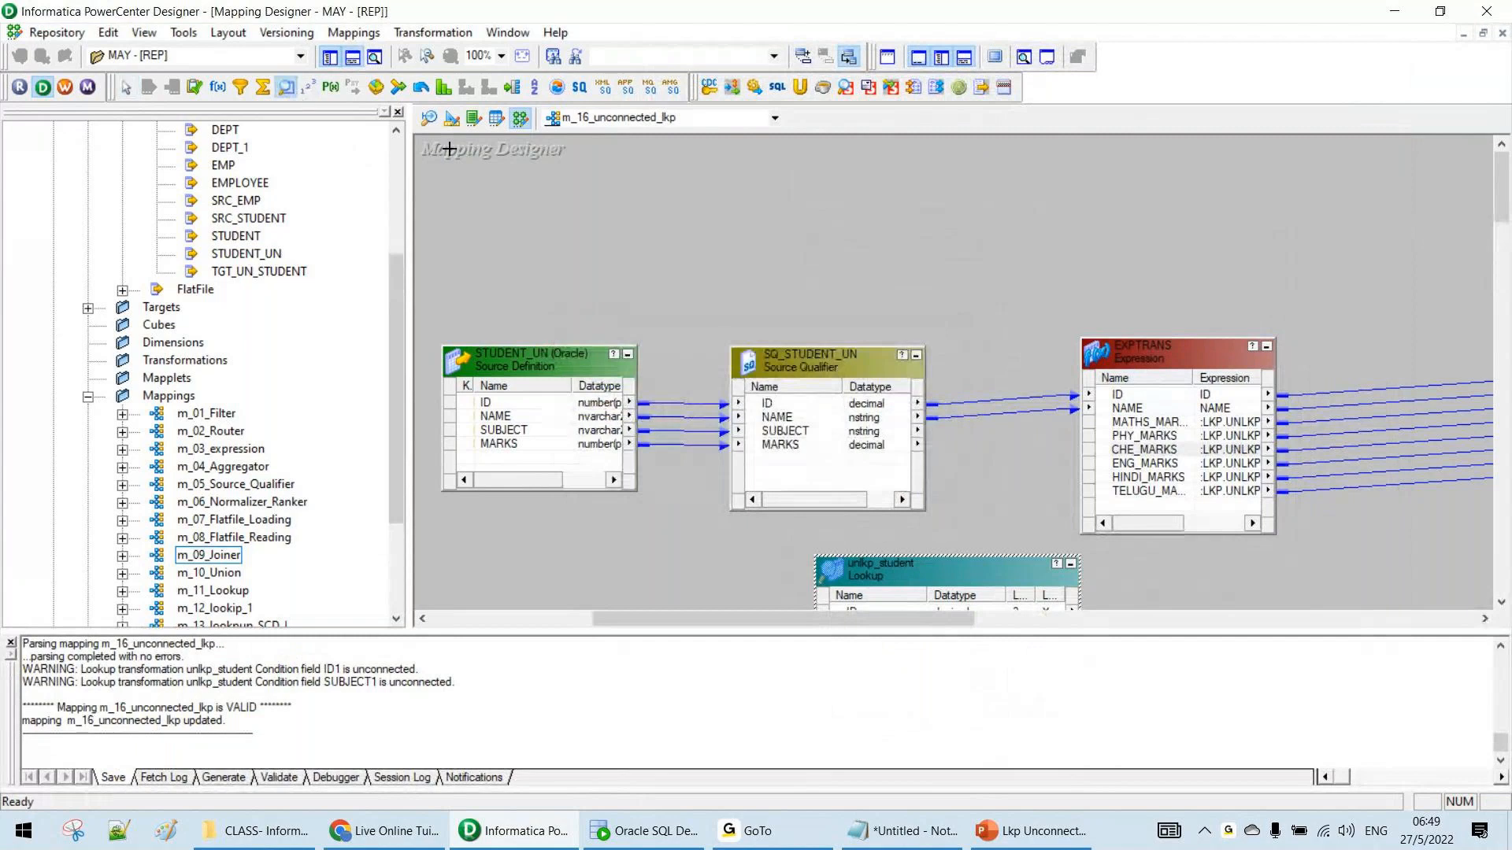
click(449, 149)
click(693, 441)
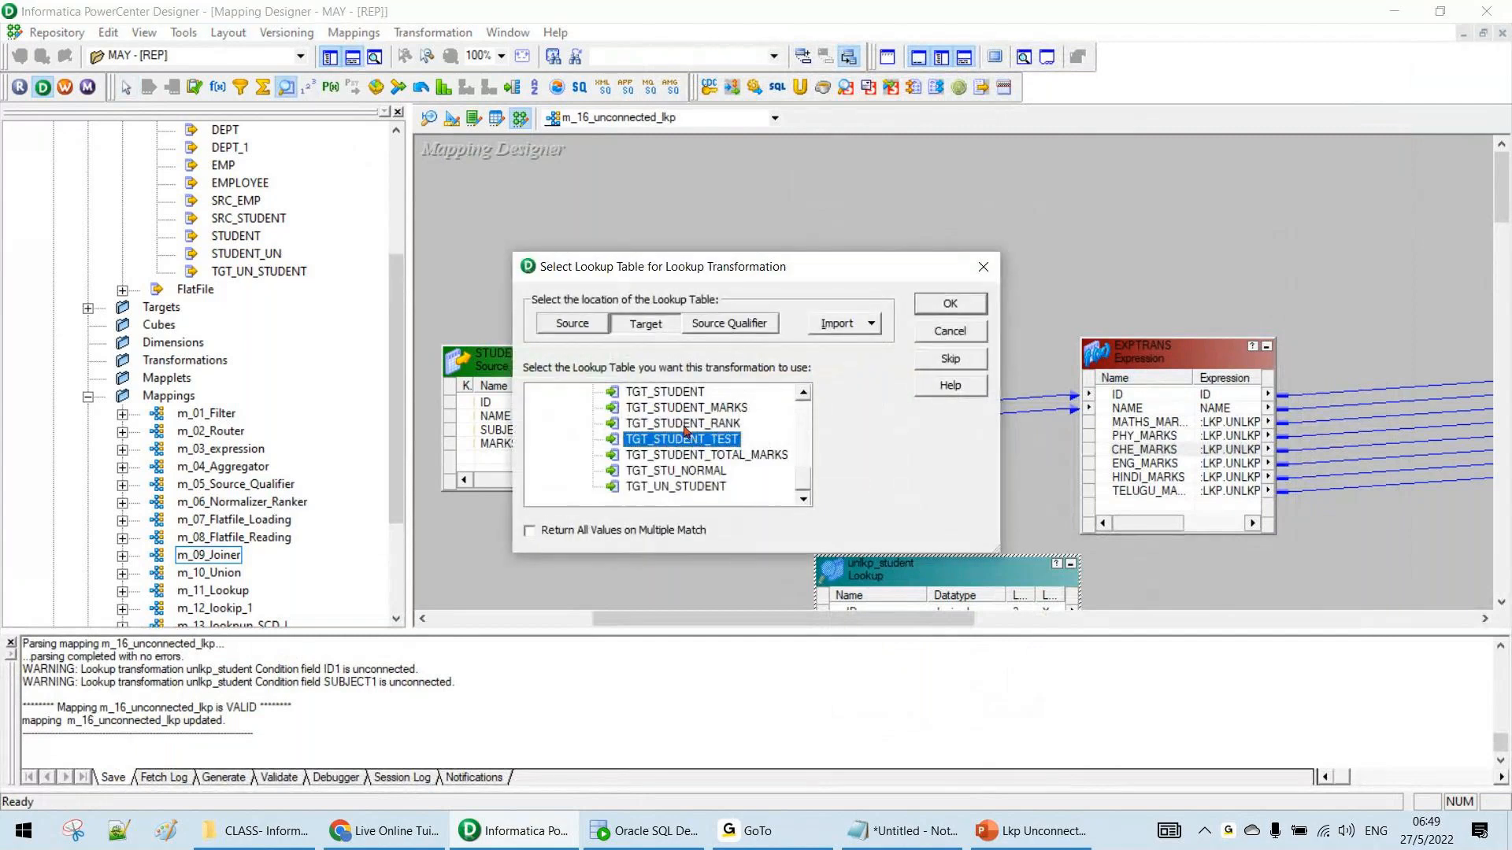
click(572, 324)
click(697, 408)
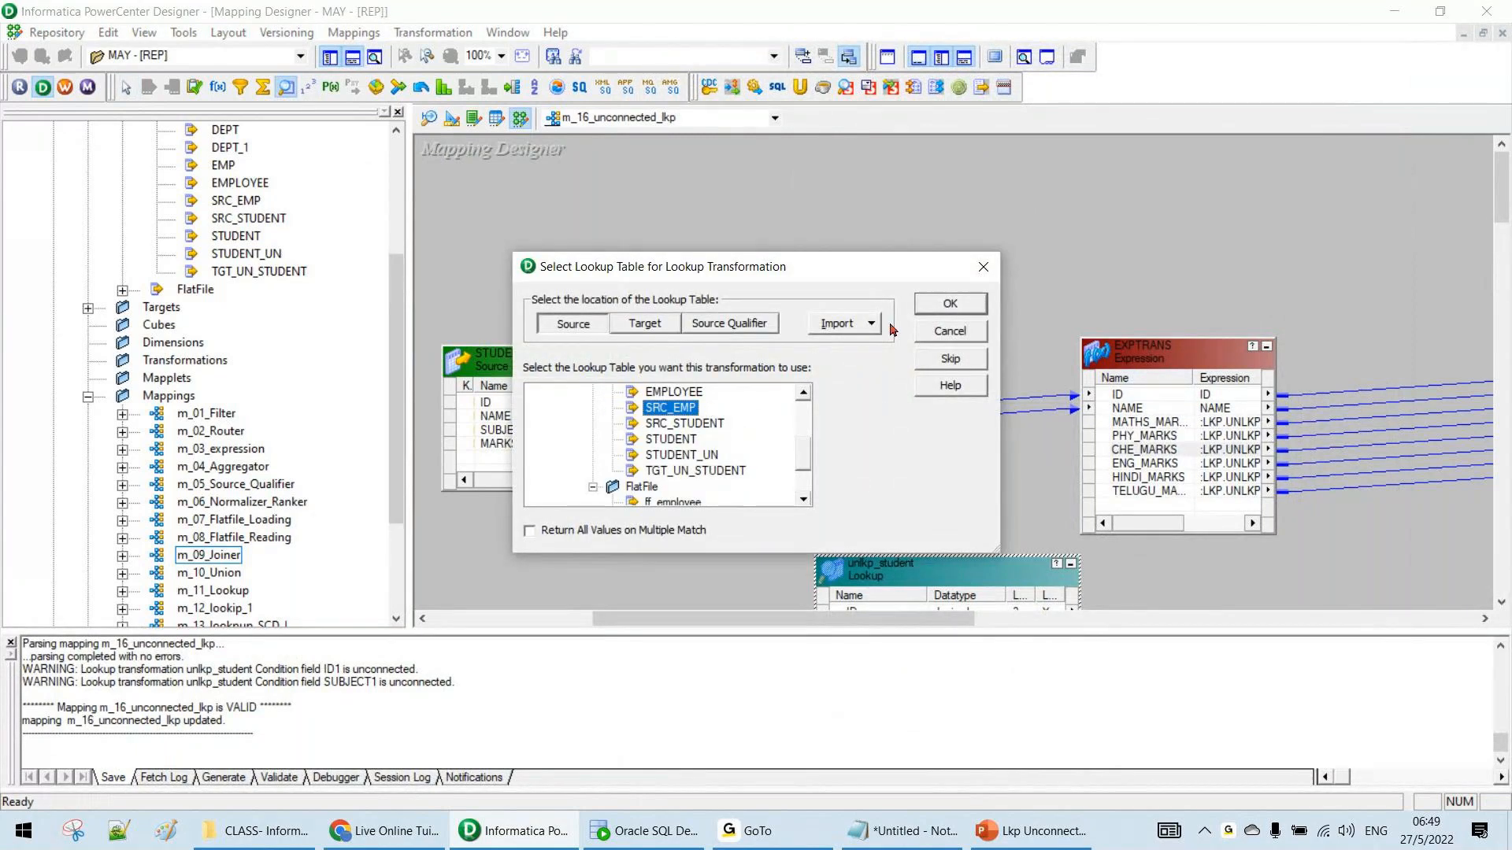
click(937, 307)
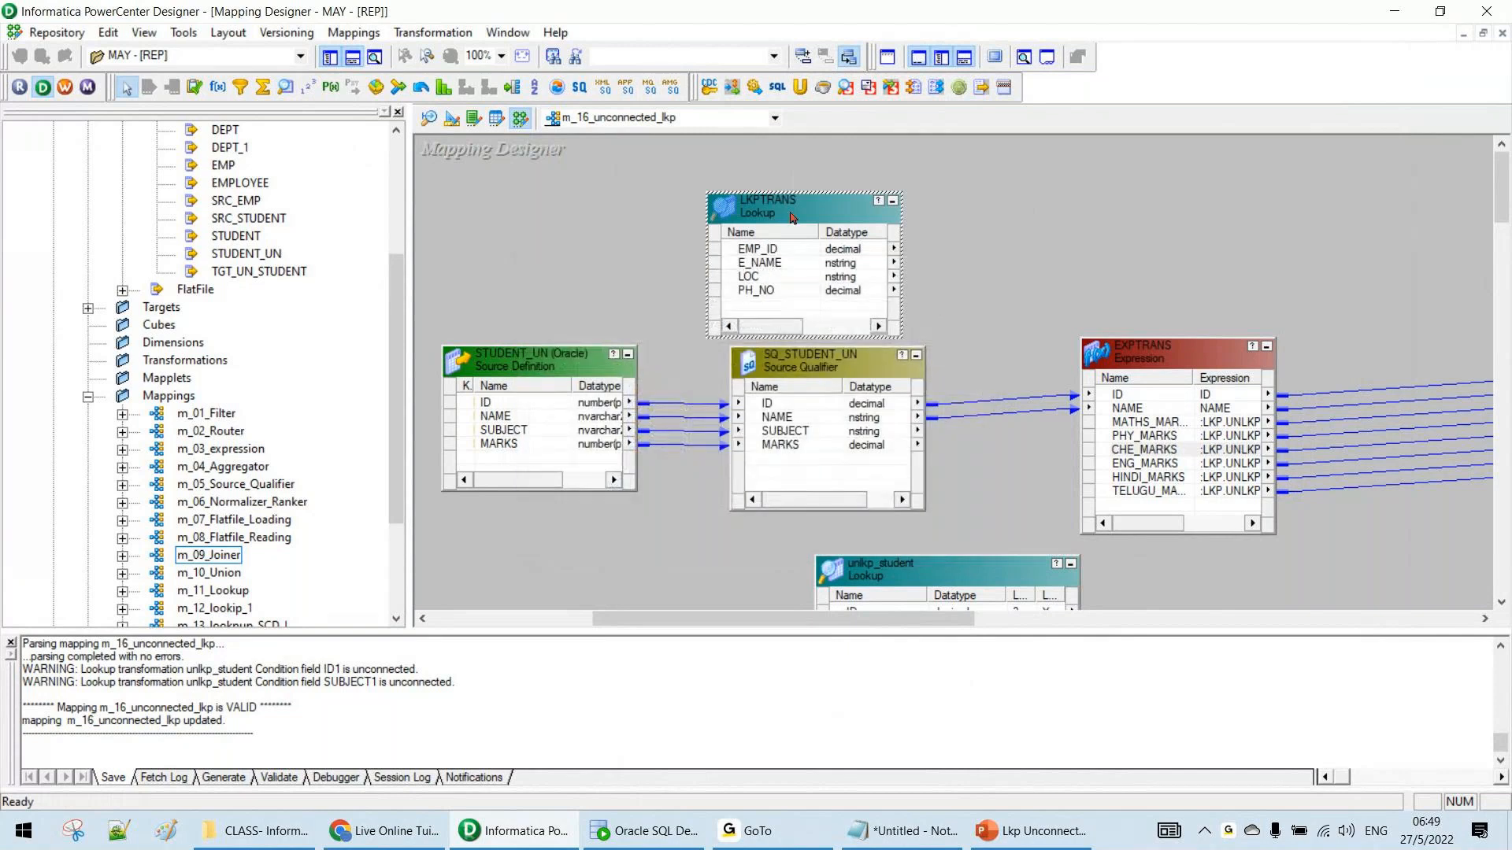
key(Delete)
Add a Lookup transformation based on the EMPLOYEE source table above the source qualifier and enlarge it to show all ports
click(286, 87)
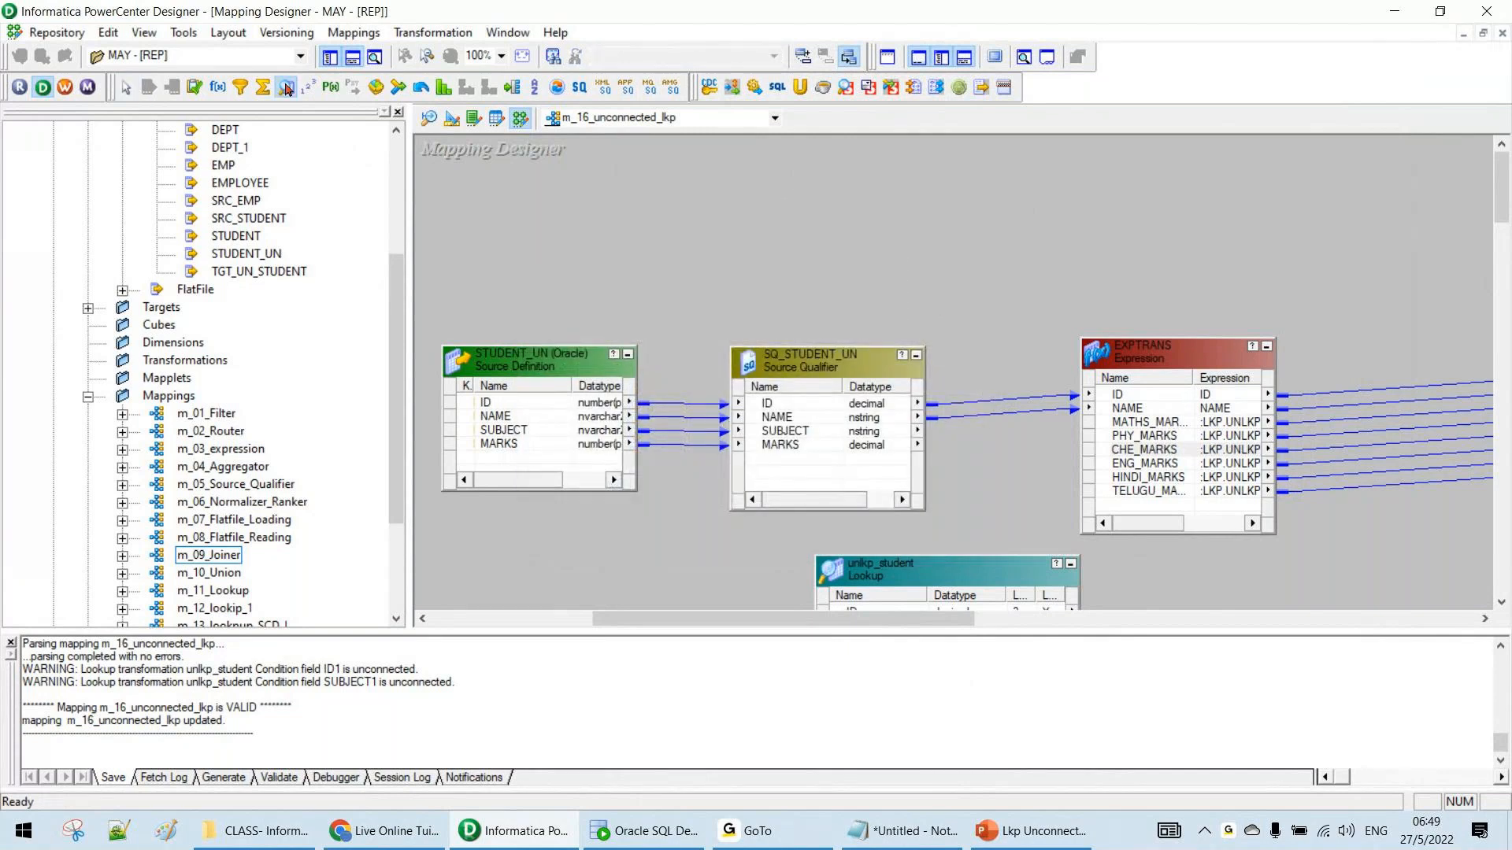
click(623, 187)
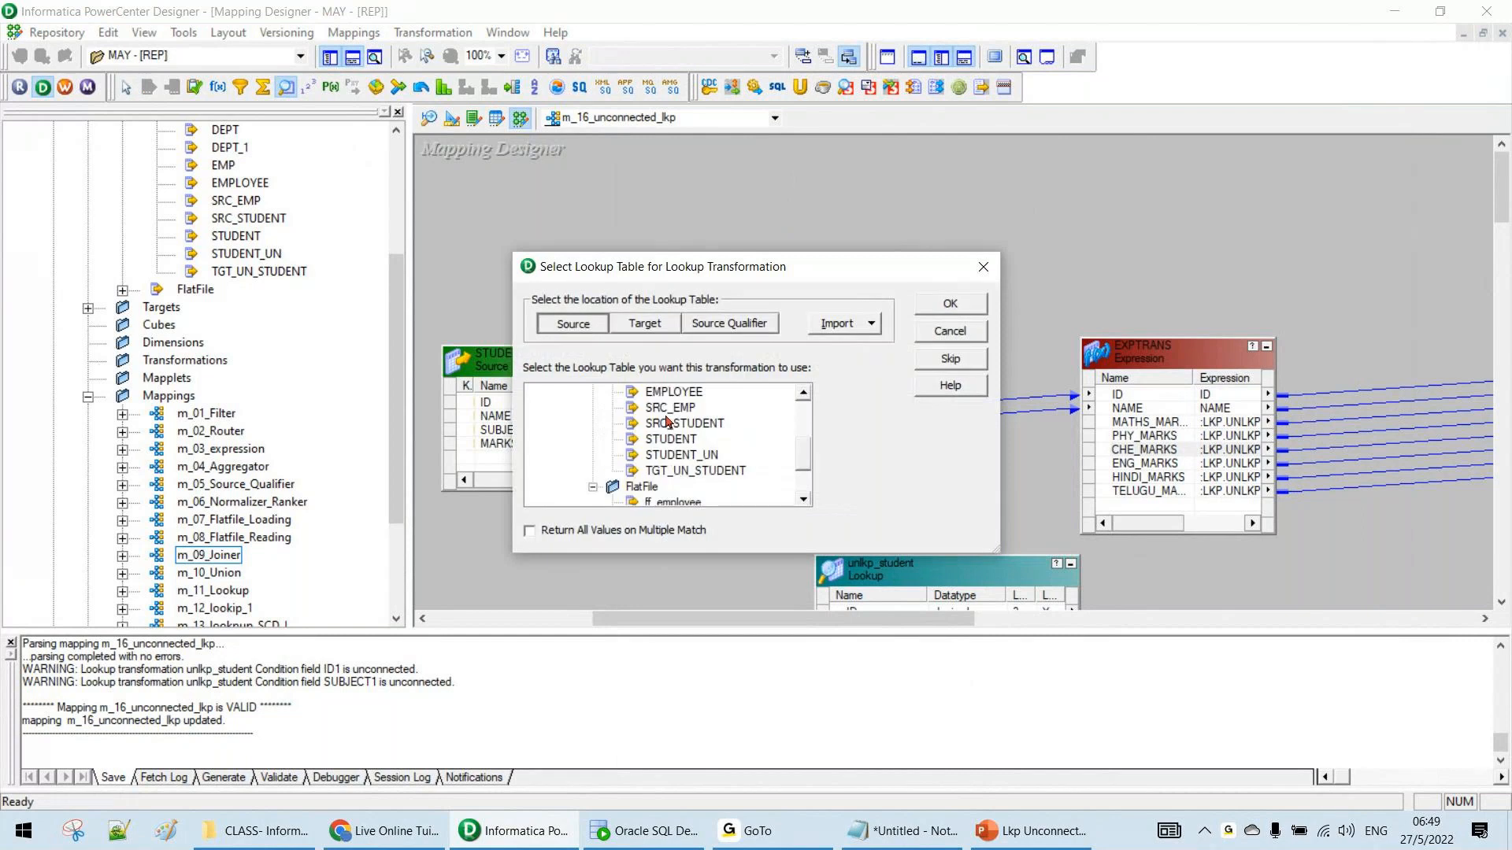
click(671, 393)
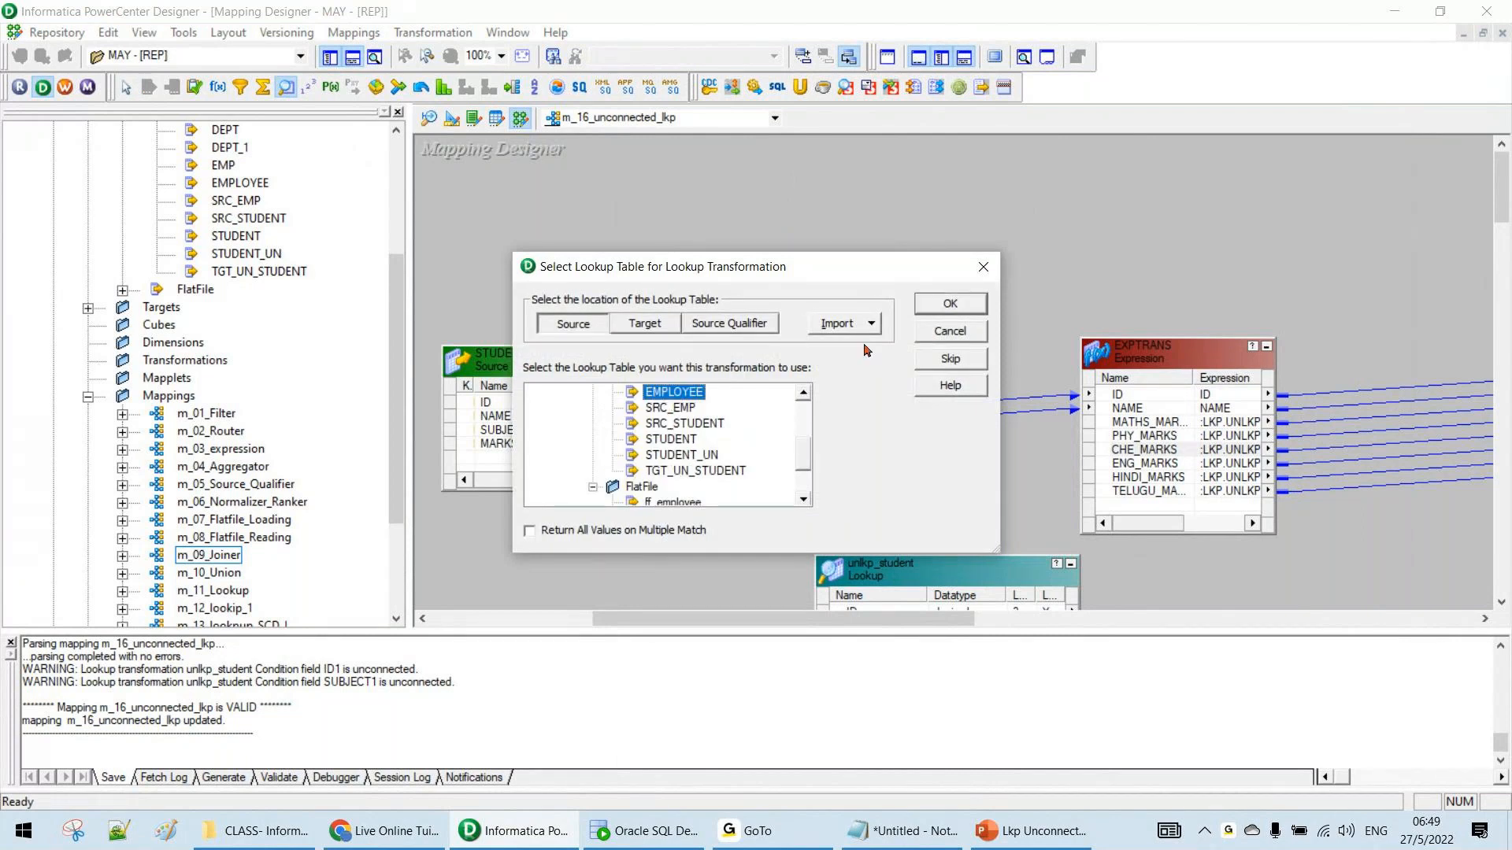
click(950, 304)
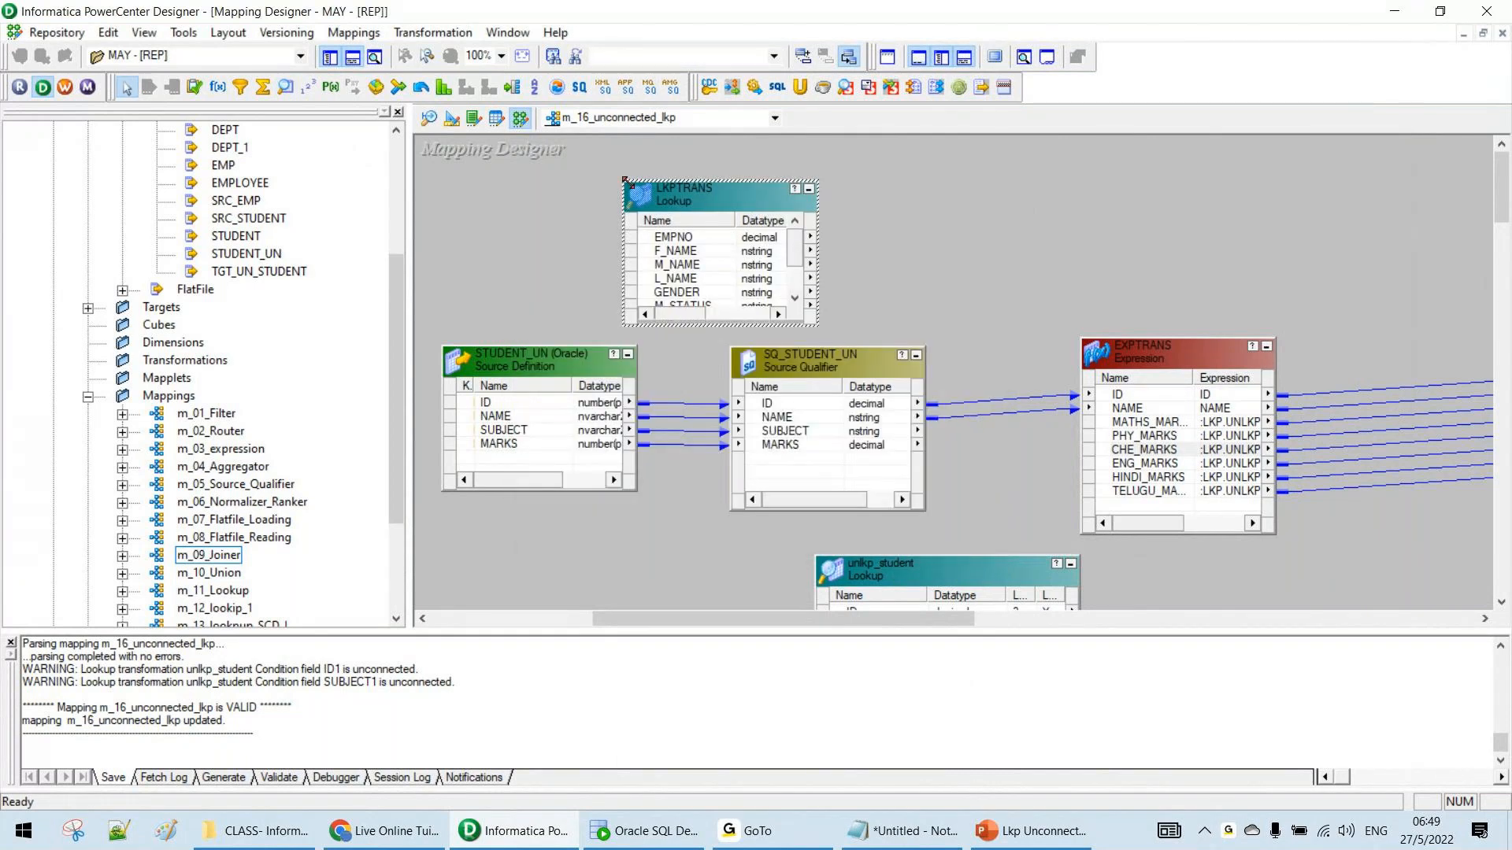
drag(627, 180, 584, 137)
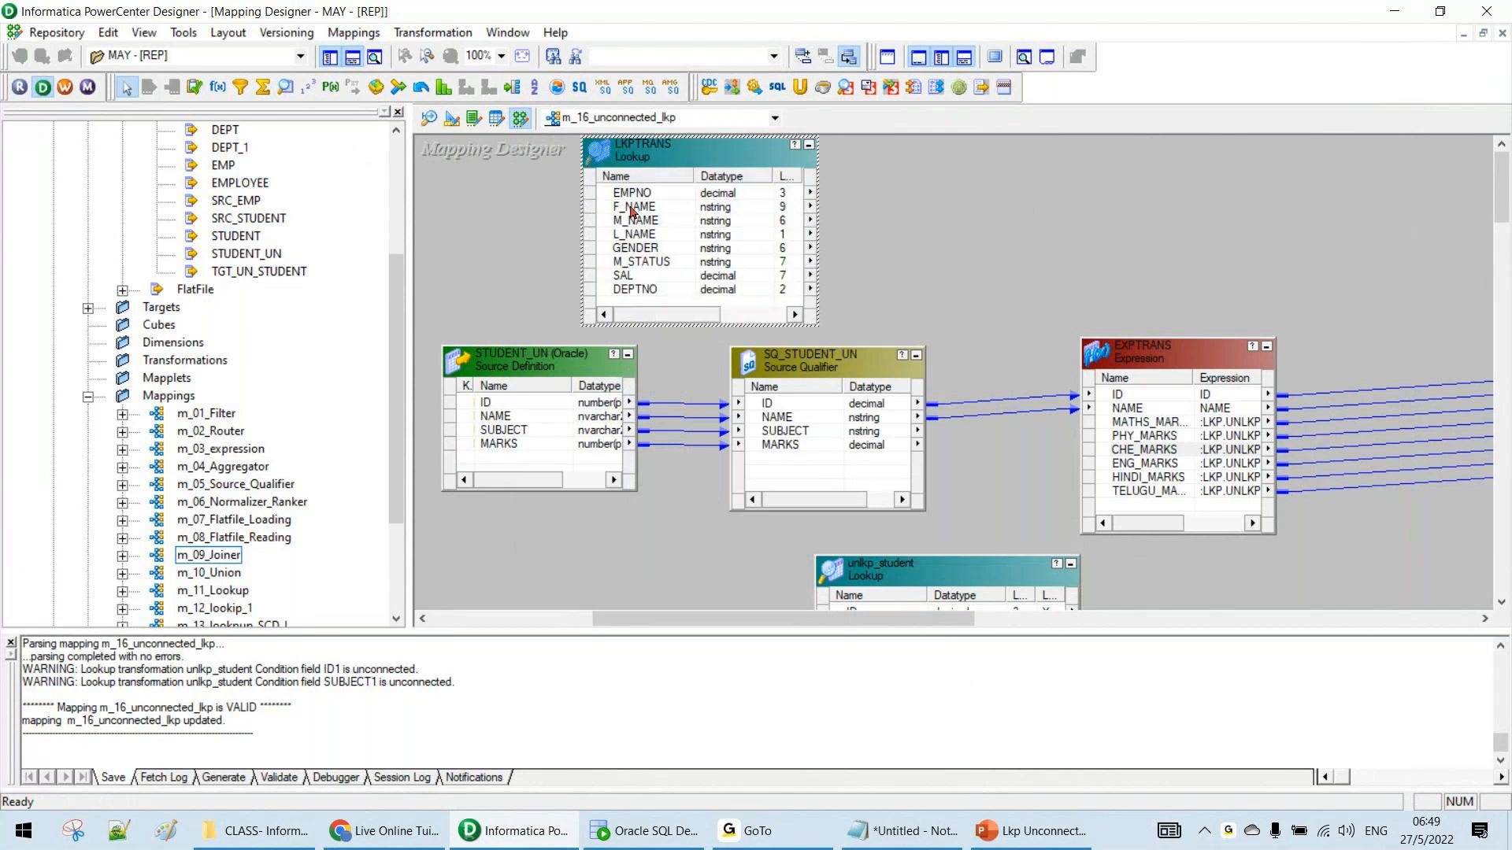
Try to generate the default Lookup Sql Override query for the EMPLOYEE lookup, and close the SQL editor
double_click(632, 208)
click(932, 203)
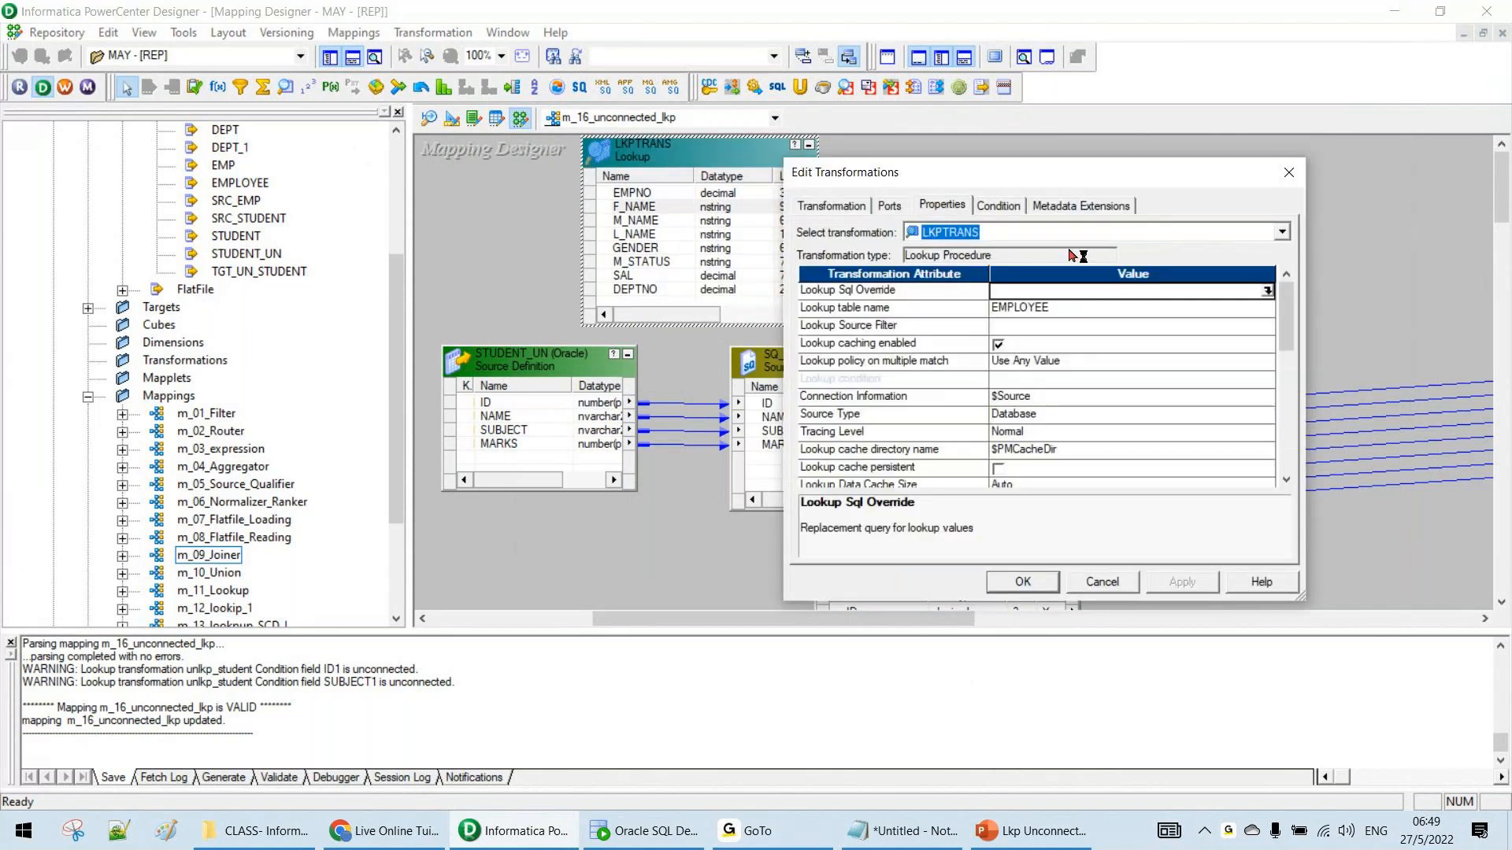
click(1265, 292)
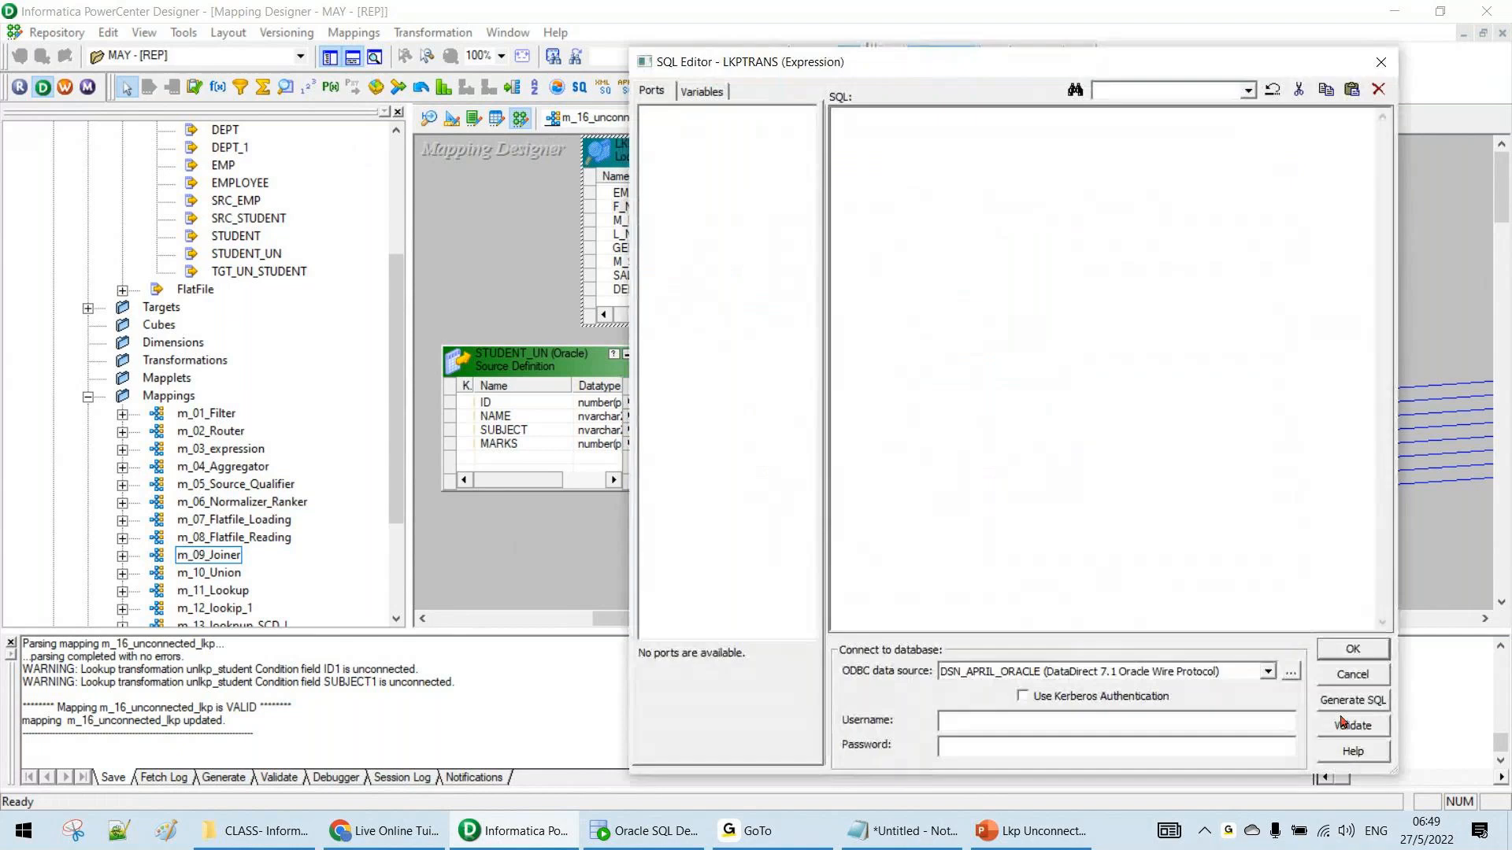
click(1352, 701)
click(1151, 465)
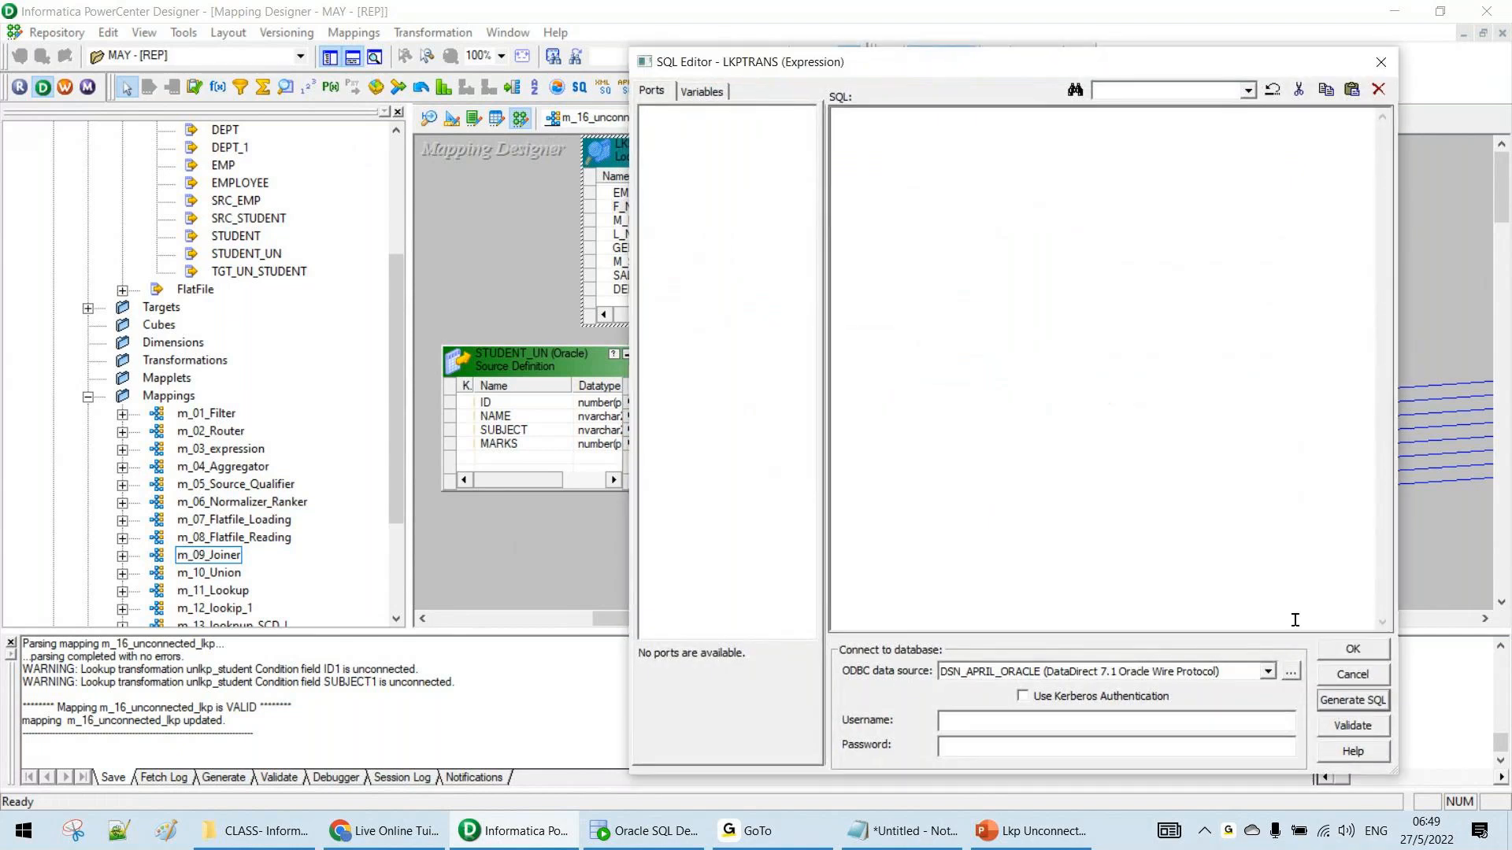
click(1349, 653)
click(1186, 430)
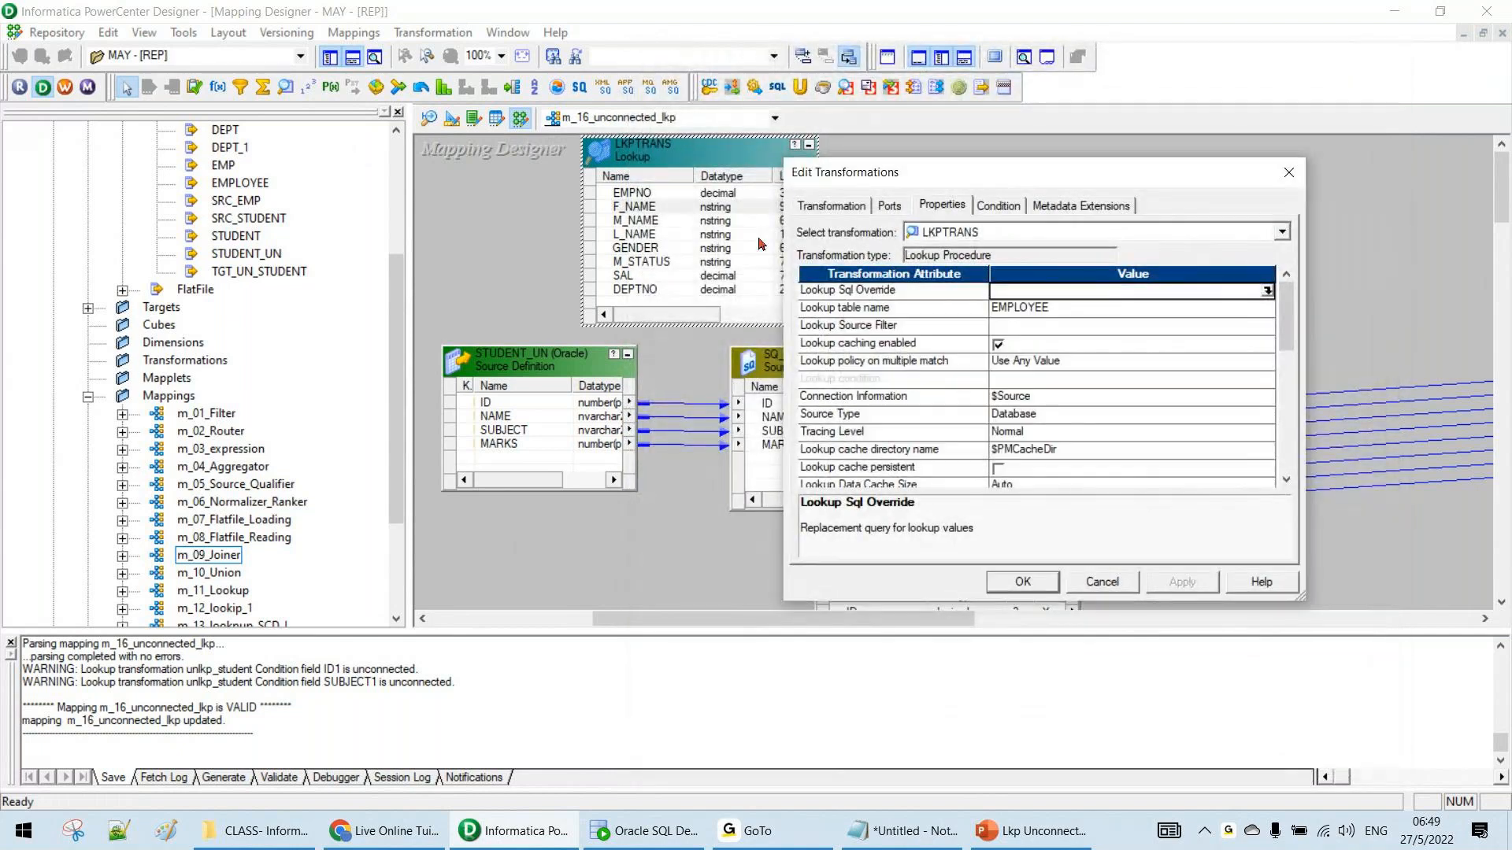
Add a new port to the EMPLOYEE lookup and move it to the end of the port list, below DEPTNO
click(889, 206)
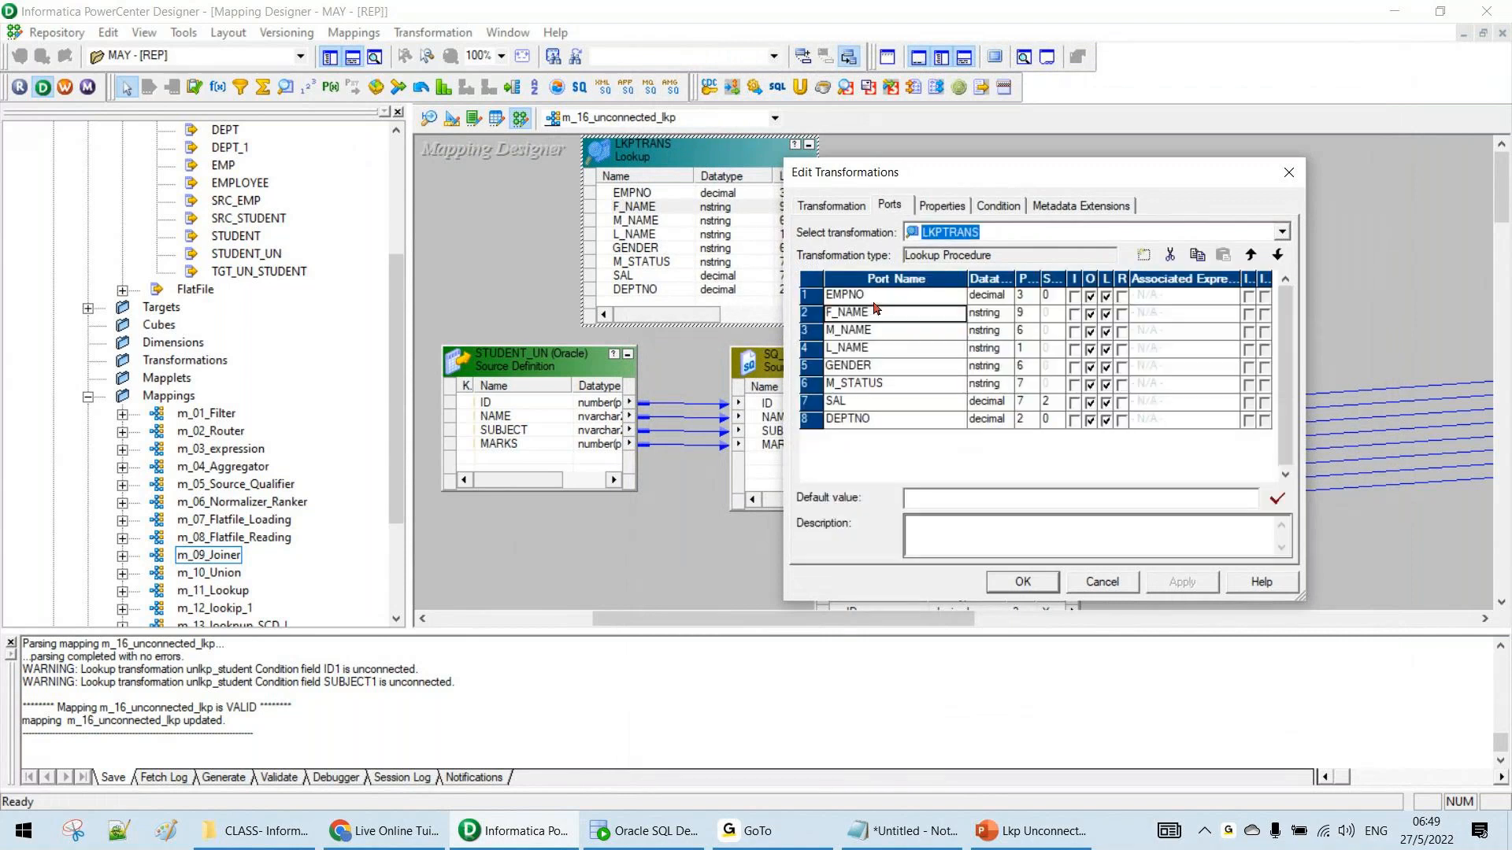
click(878, 297)
click(1143, 254)
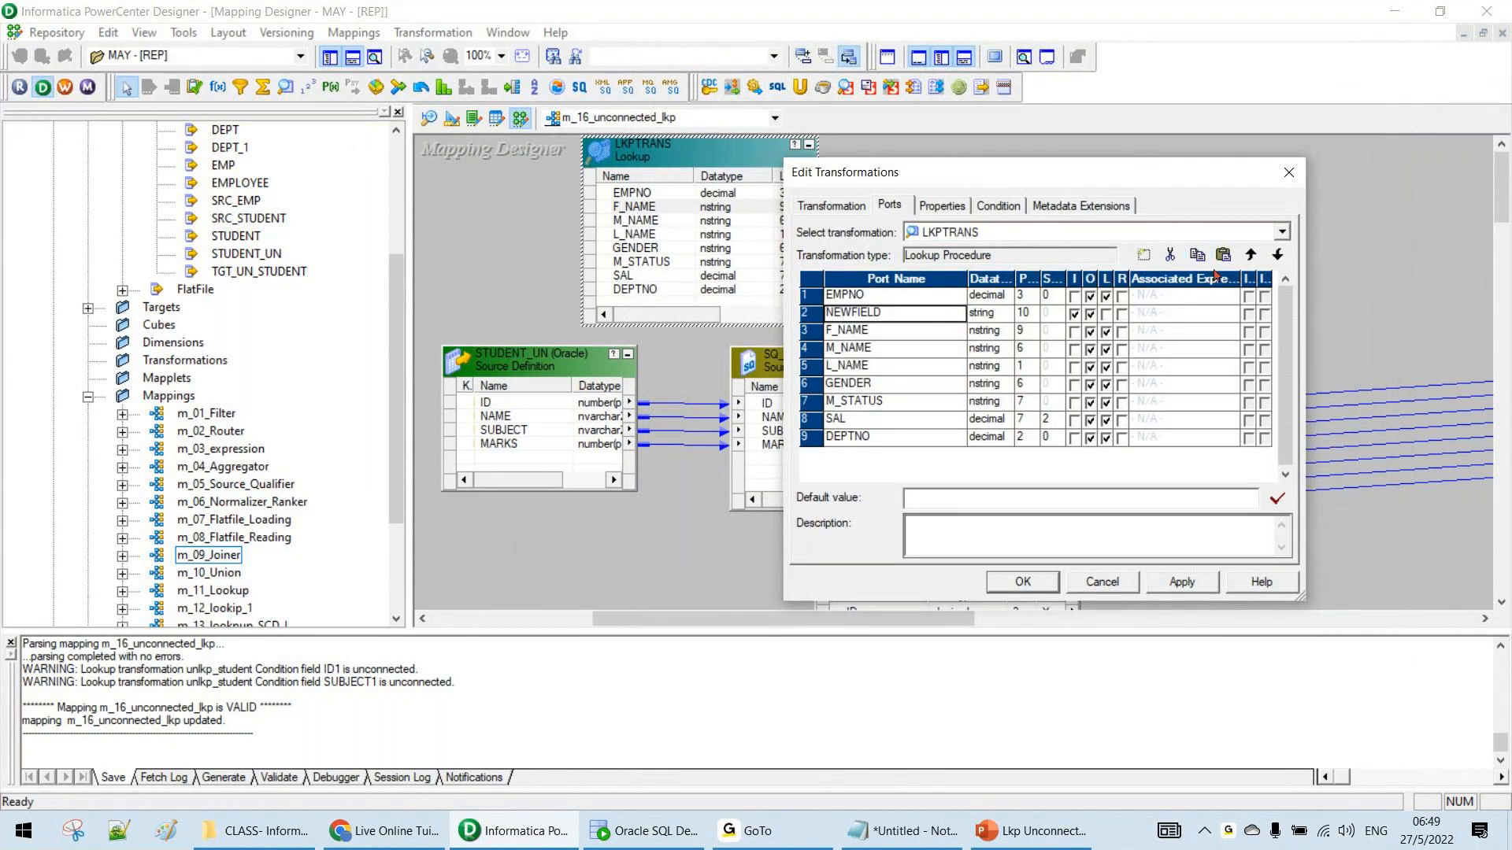
click(1273, 257)
click(1273, 256)
click(1273, 257)
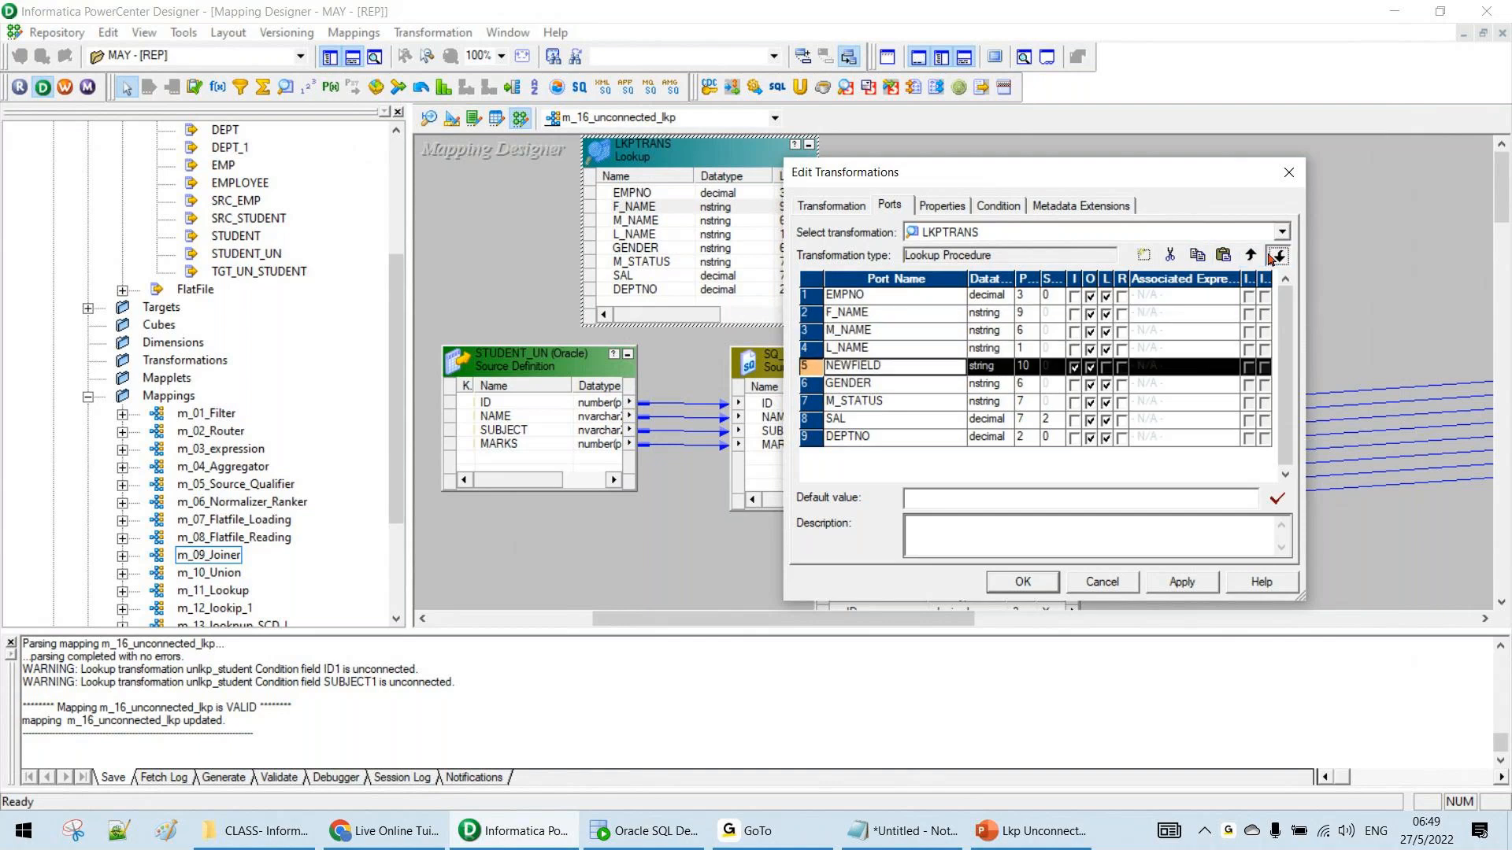
click(1272, 257)
click(1272, 257)
click(1272, 257)
click(1273, 256)
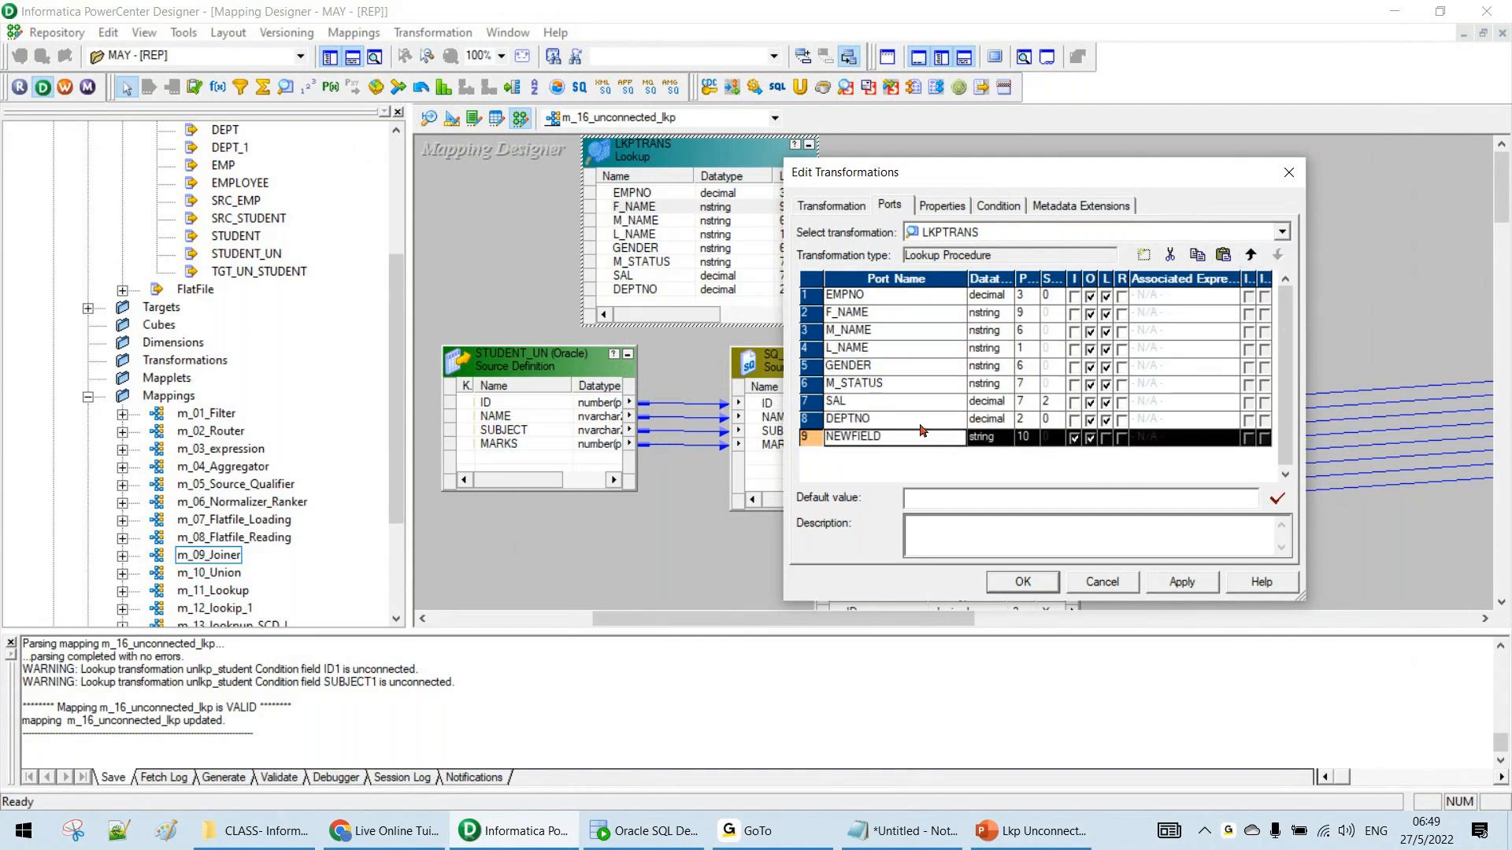
Add a lookup condition matching the EMPNO column to the NEWFIELD port
click(998, 206)
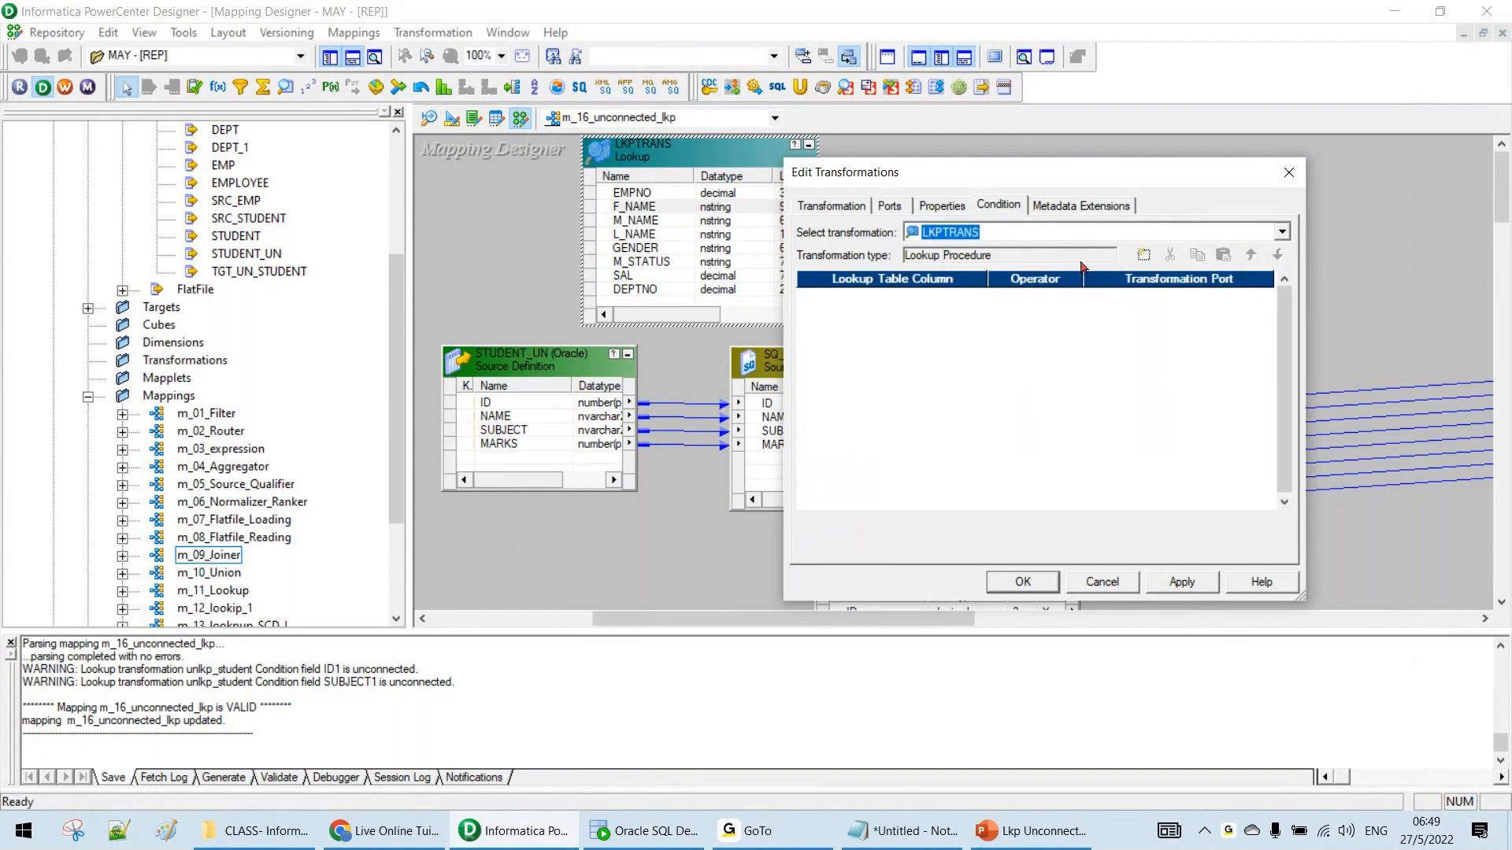
click(1141, 256)
click(1131, 301)
click(1132, 303)
Generate the default SQL query for the Lookup Sql Override of the EMPLOYEE lookup
click(940, 206)
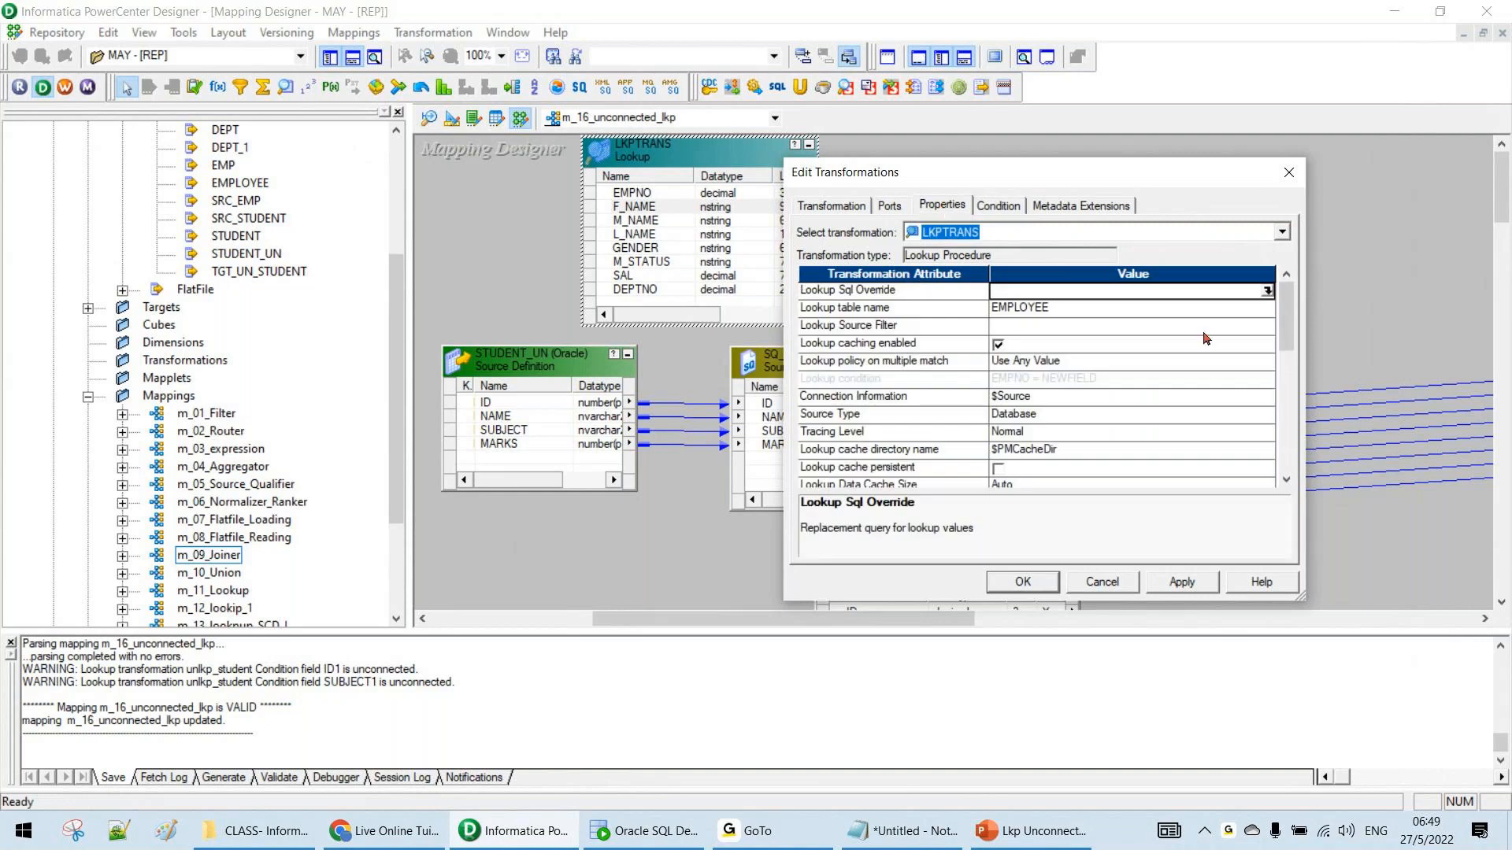
click(1267, 290)
click(1353, 700)
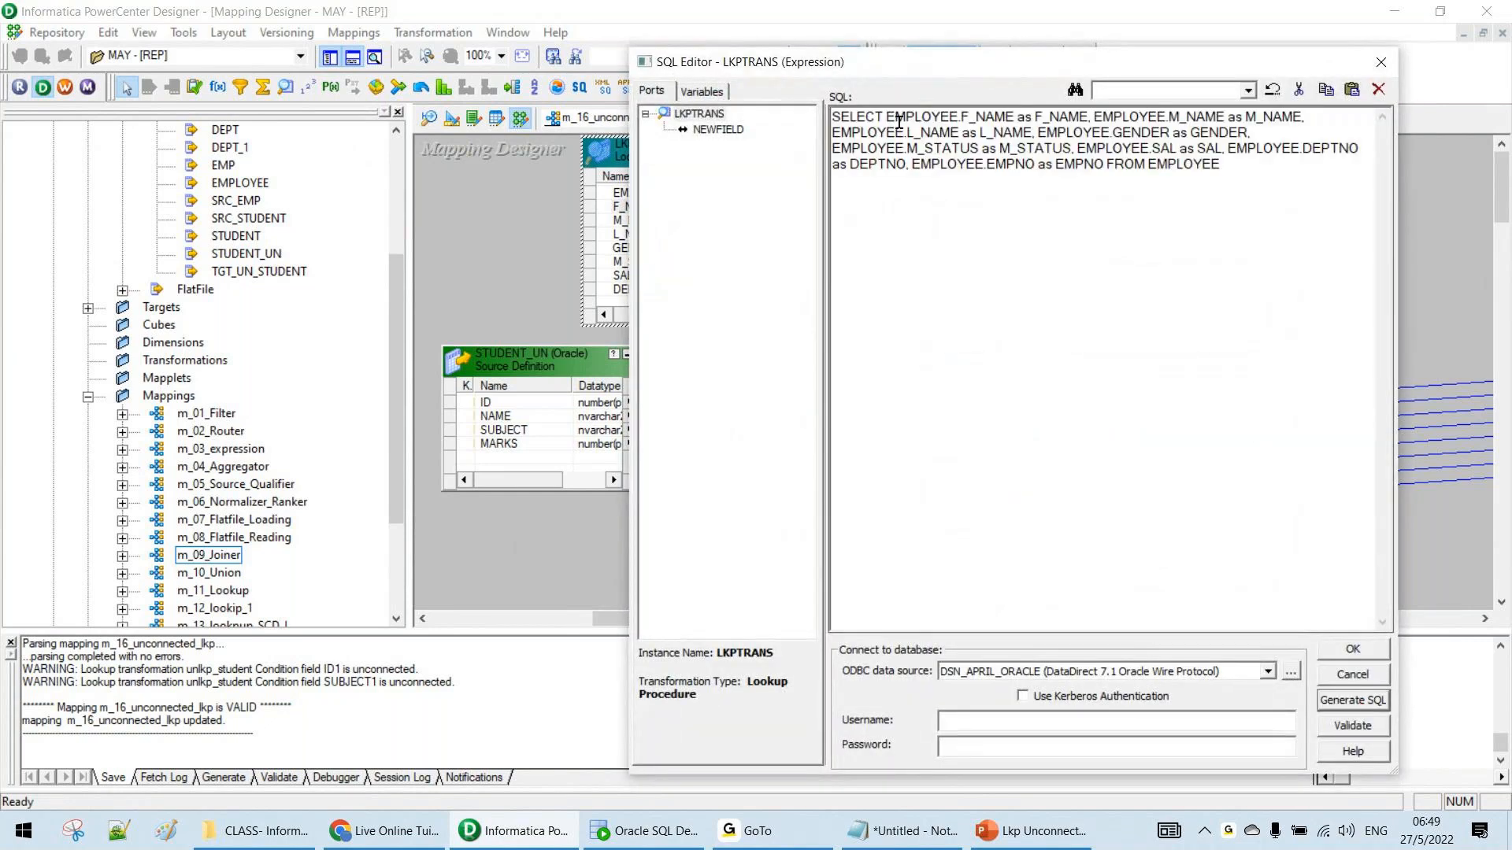
Reformat the generated lookup query so each selected column and the FROM EMPLOYEE clause sit on their own line
click(885, 121)
key(Return)
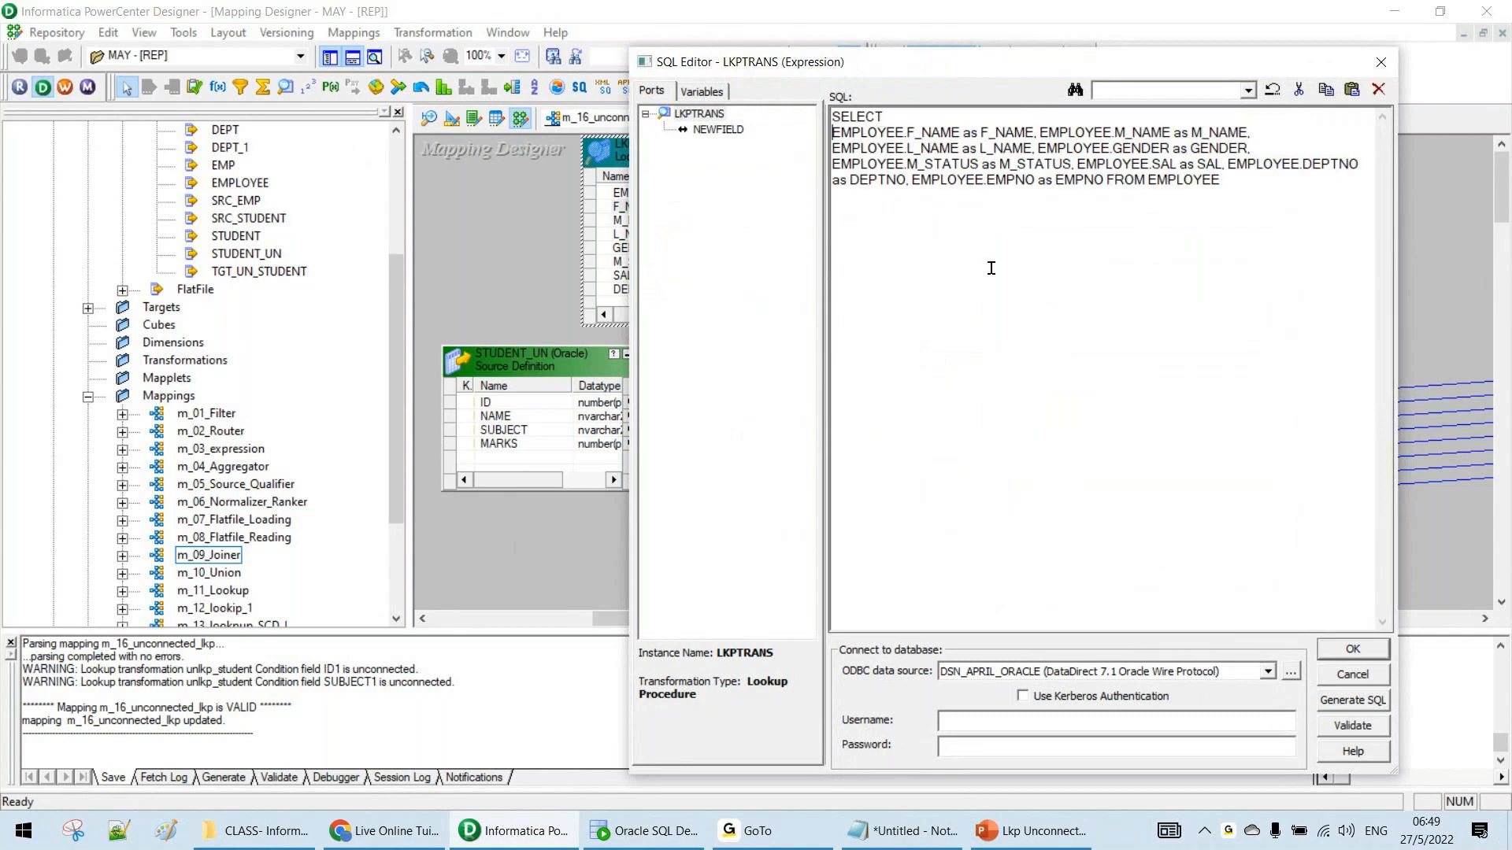
key(Return)
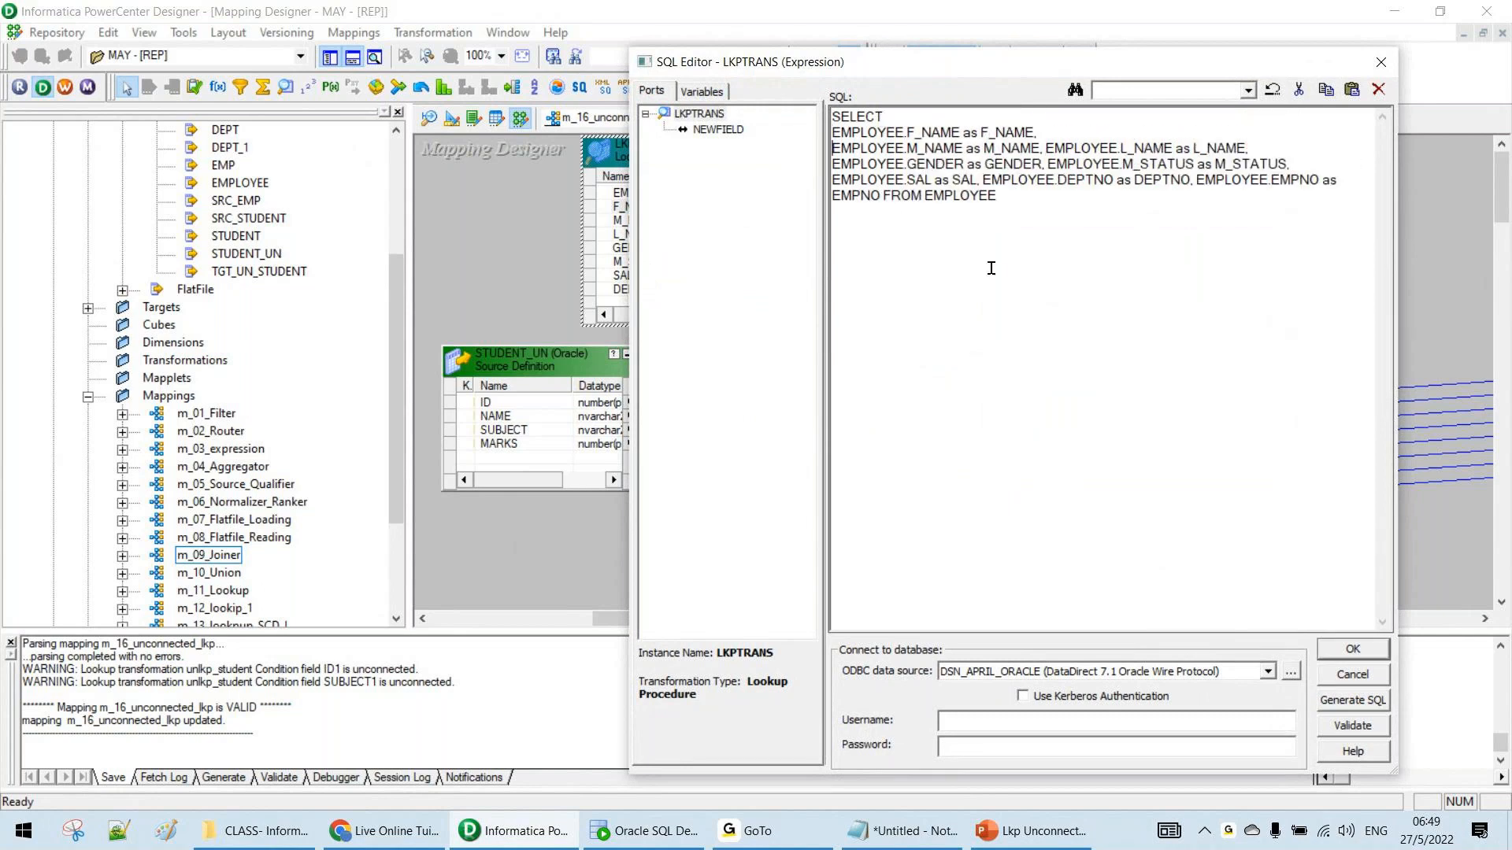
key(Right)
key(Right)
key(Right)
key(Right)
key(Right)
key(Right)
key(Right)
key(Right)
key(Return)
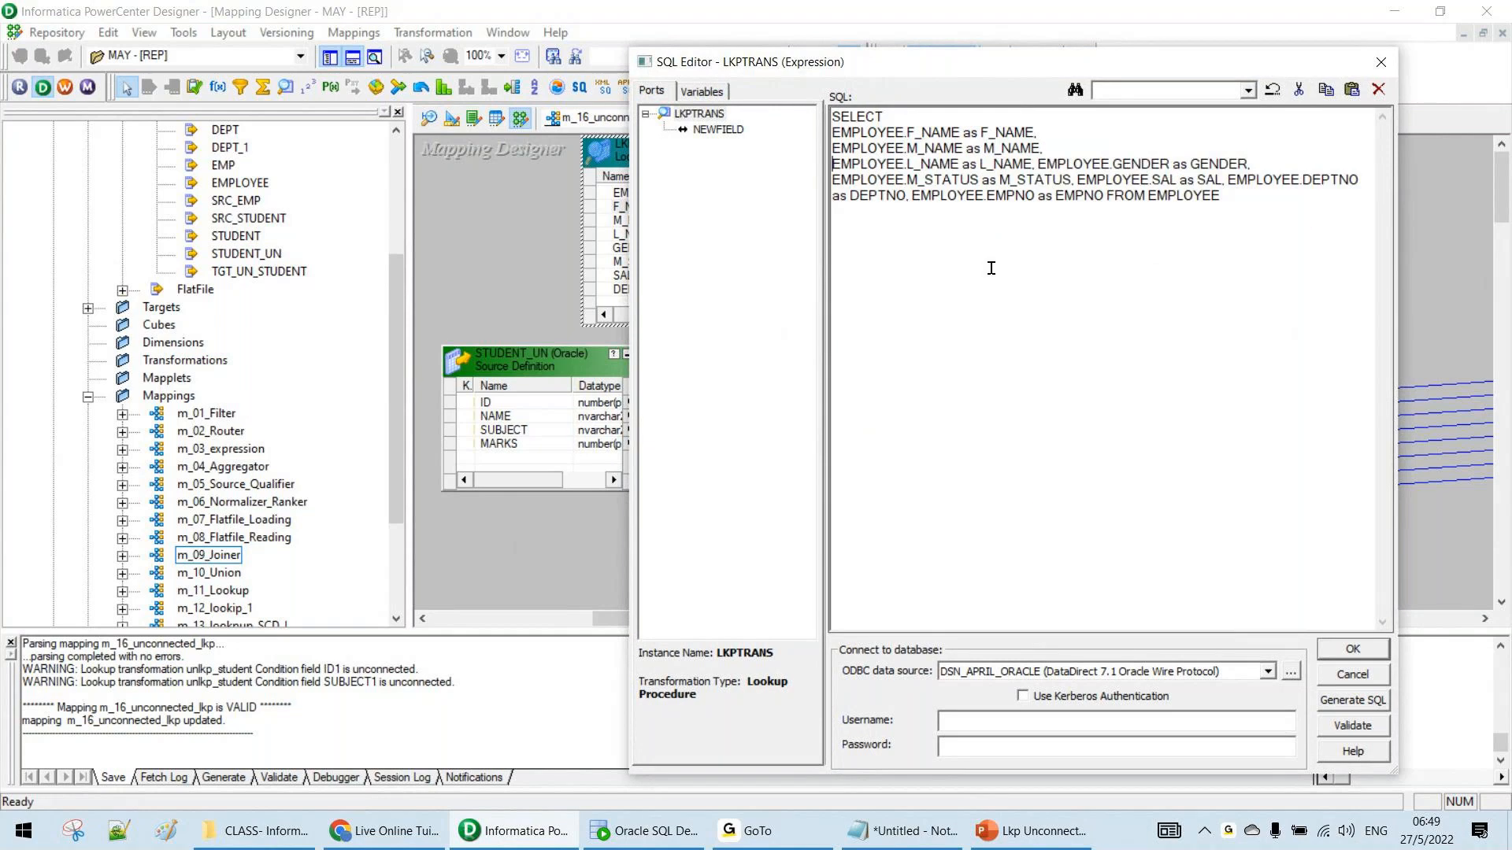
key(Right)
key(Right)
key(Right)
key(Right)
key(Right)
key(Right)
key(Right)
key(Right)
key(Right)
key(Right)
key(Right)
key(Right)
key(Right)
key(Right)
key(Right)
key(Right)
key(Right)
key(Right)
key(Return)
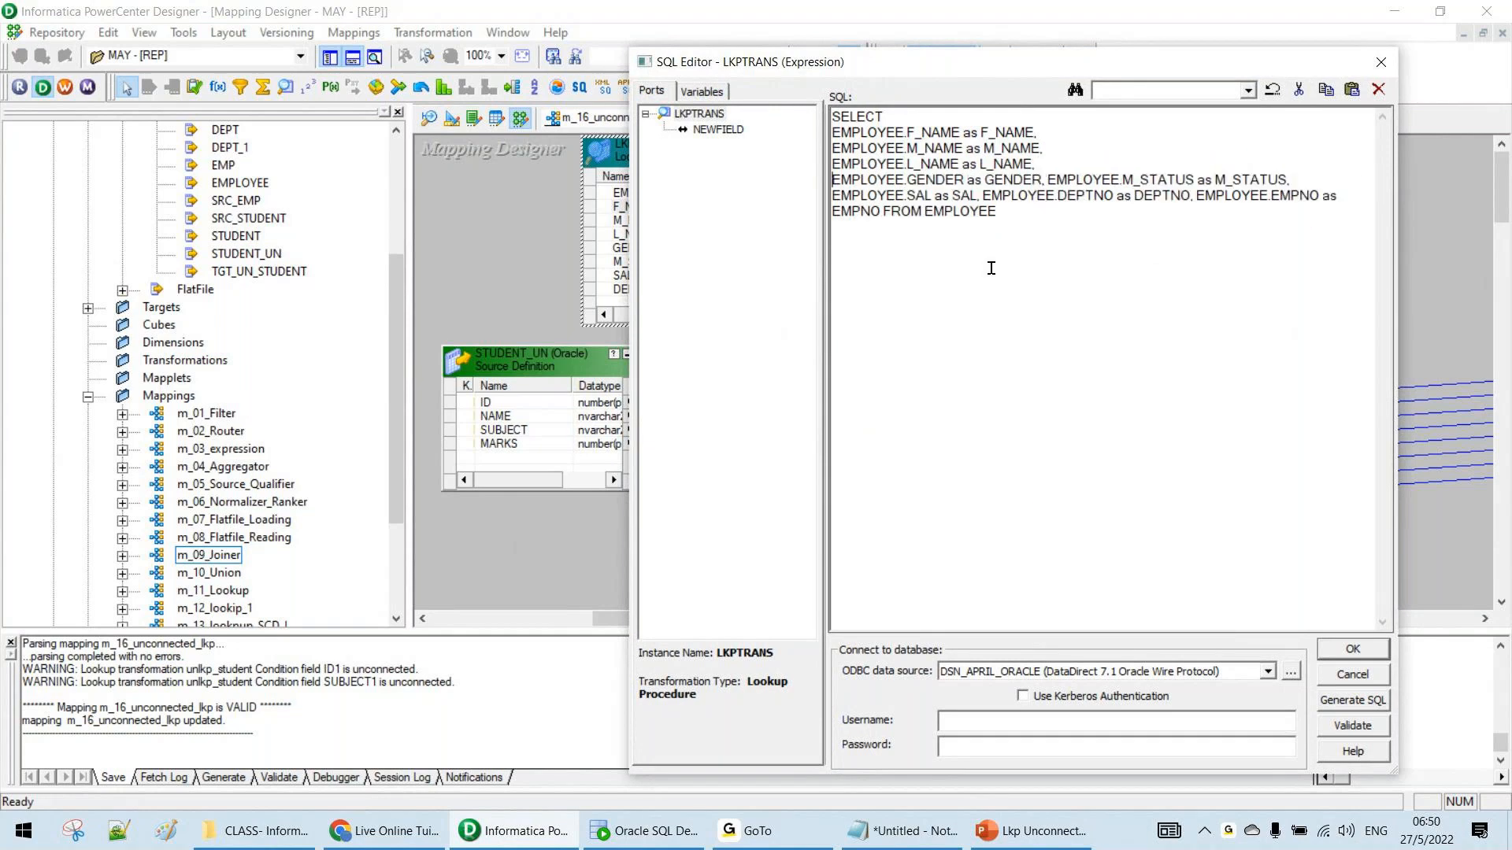
key(Right)
key(Right)
key(Right)
key(Right)
key(Right)
key(Right)
key(Right)
key(Right)
key(Right)
key(Right)
key(Right)
key(Right)
key(Right)
key(Right)
key(Right)
key(Right)
key(Right)
key(Right)
key(Right)
key(Right)
key(Return)
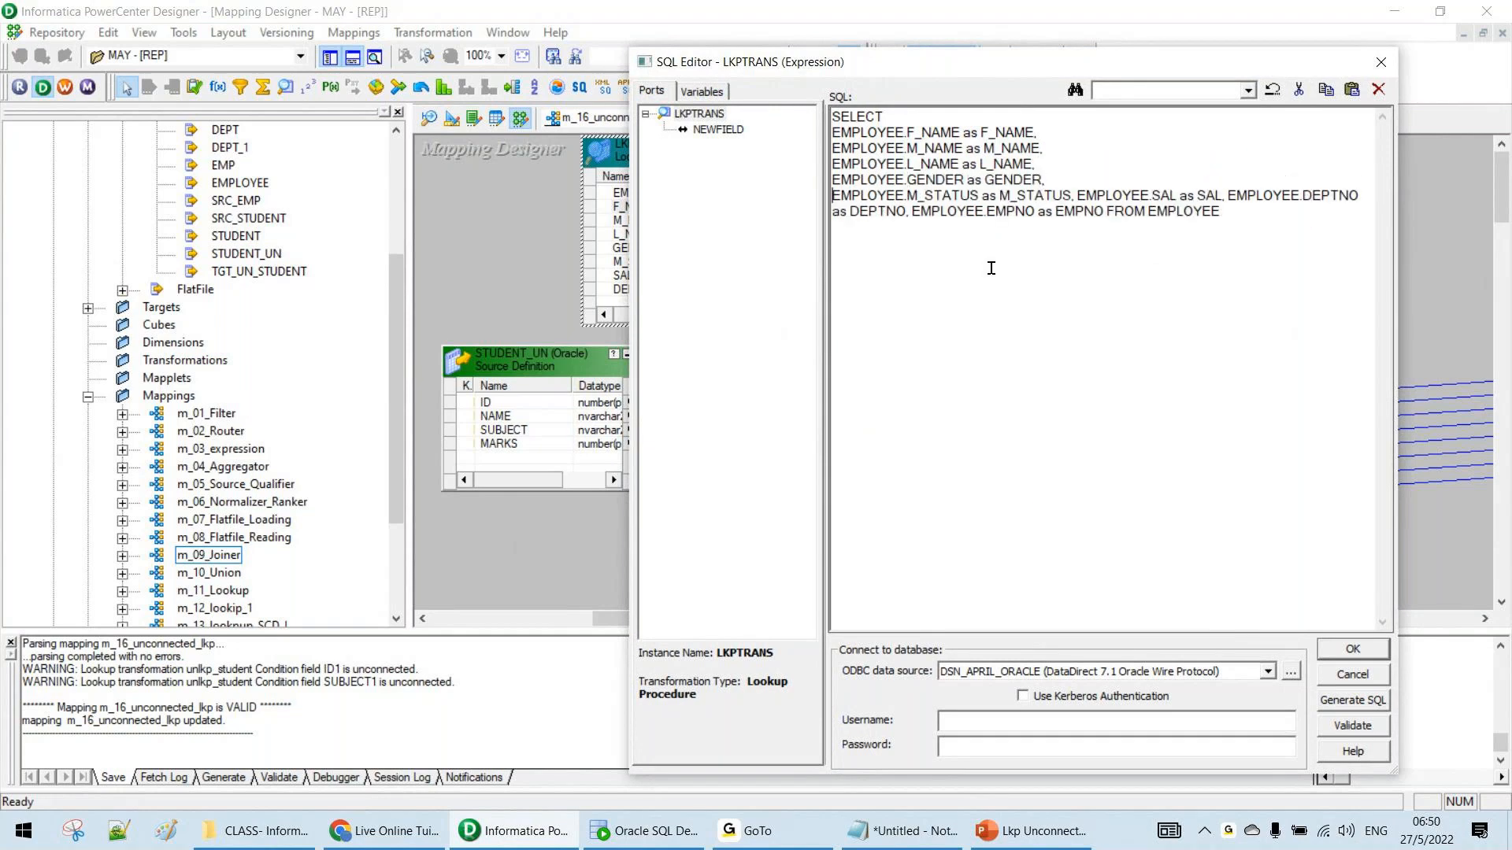
key(Right)
key(Right)
key(Return)
key(Right)
key(Right)
key(Return)
key(Right)
key(Right)
key(Right)
key(Right)
key(Right)
key(Right)
key(Right)
key(Right)
key(Right)
key(Right)
key(Right)
key(Right)
key(Right)
key(Right)
key(Right)
key(Right)
key(Right)
key(Right)
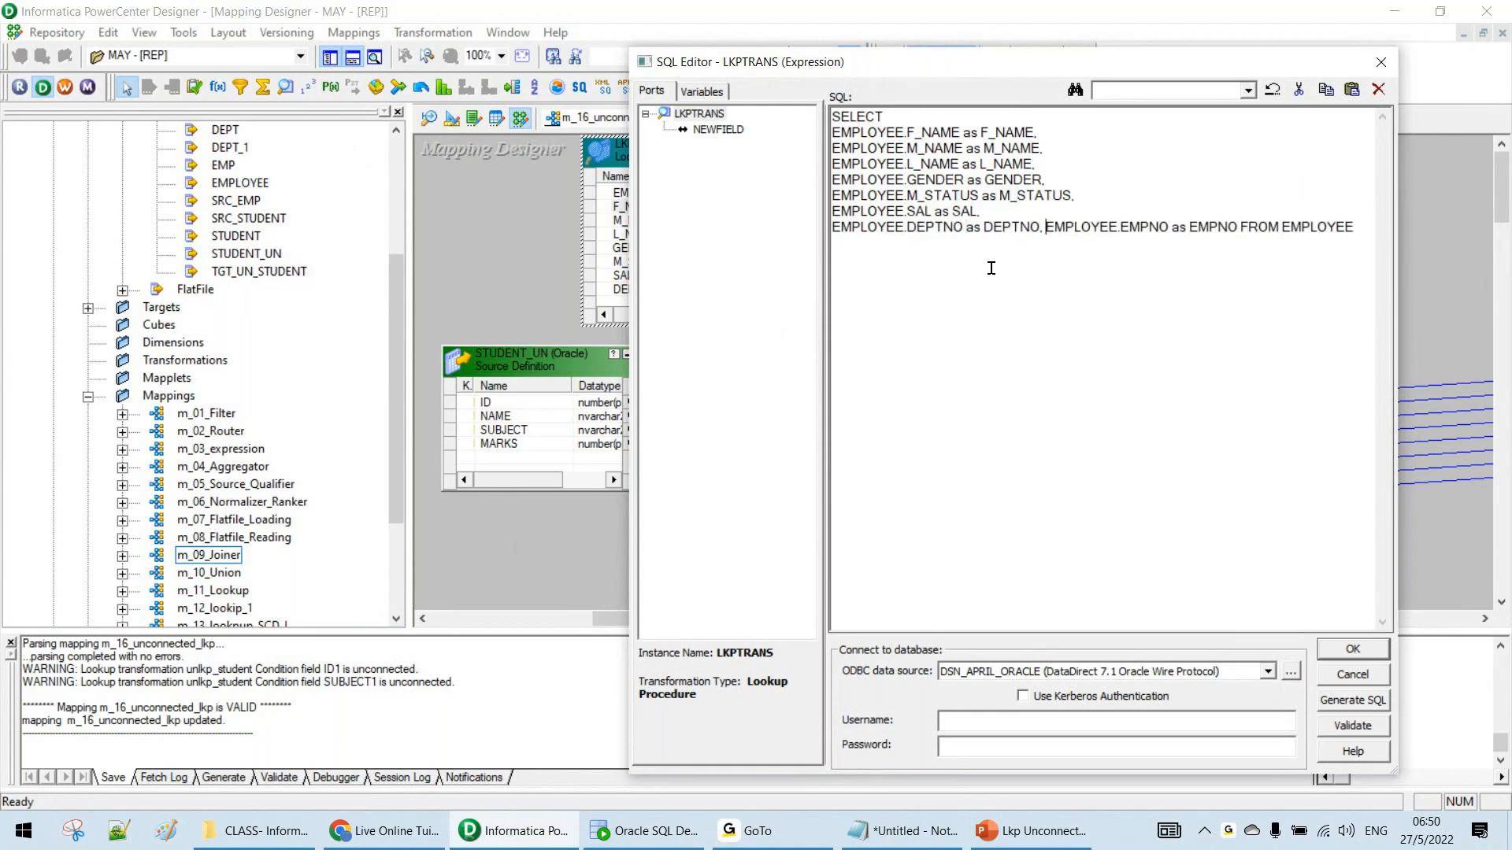
key(Return)
key(Right)
key(Right)
key(Right)
key(Right)
key(Right)
key(Right)
key(Right)
key(Right)
key(Right)
key(Right)
key(Right)
key(Right)
key(Right)
key(Right)
key(Right)
key(Right)
key(Right)
key(Right)
key(Right)
key(Right)
key(Right)
key(Right)
key(Right)
key(Right)
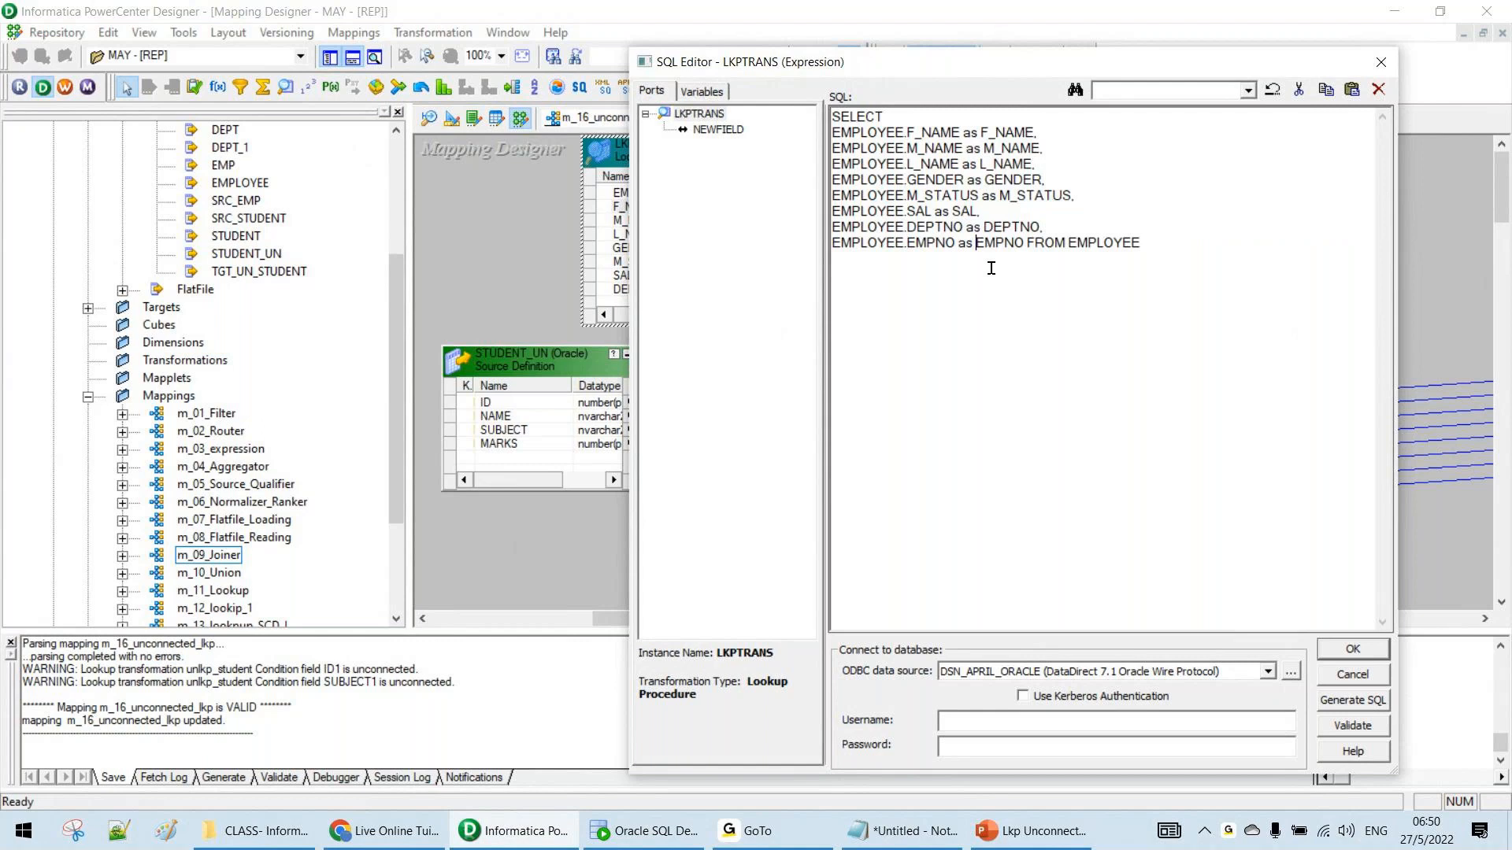
key(Return)
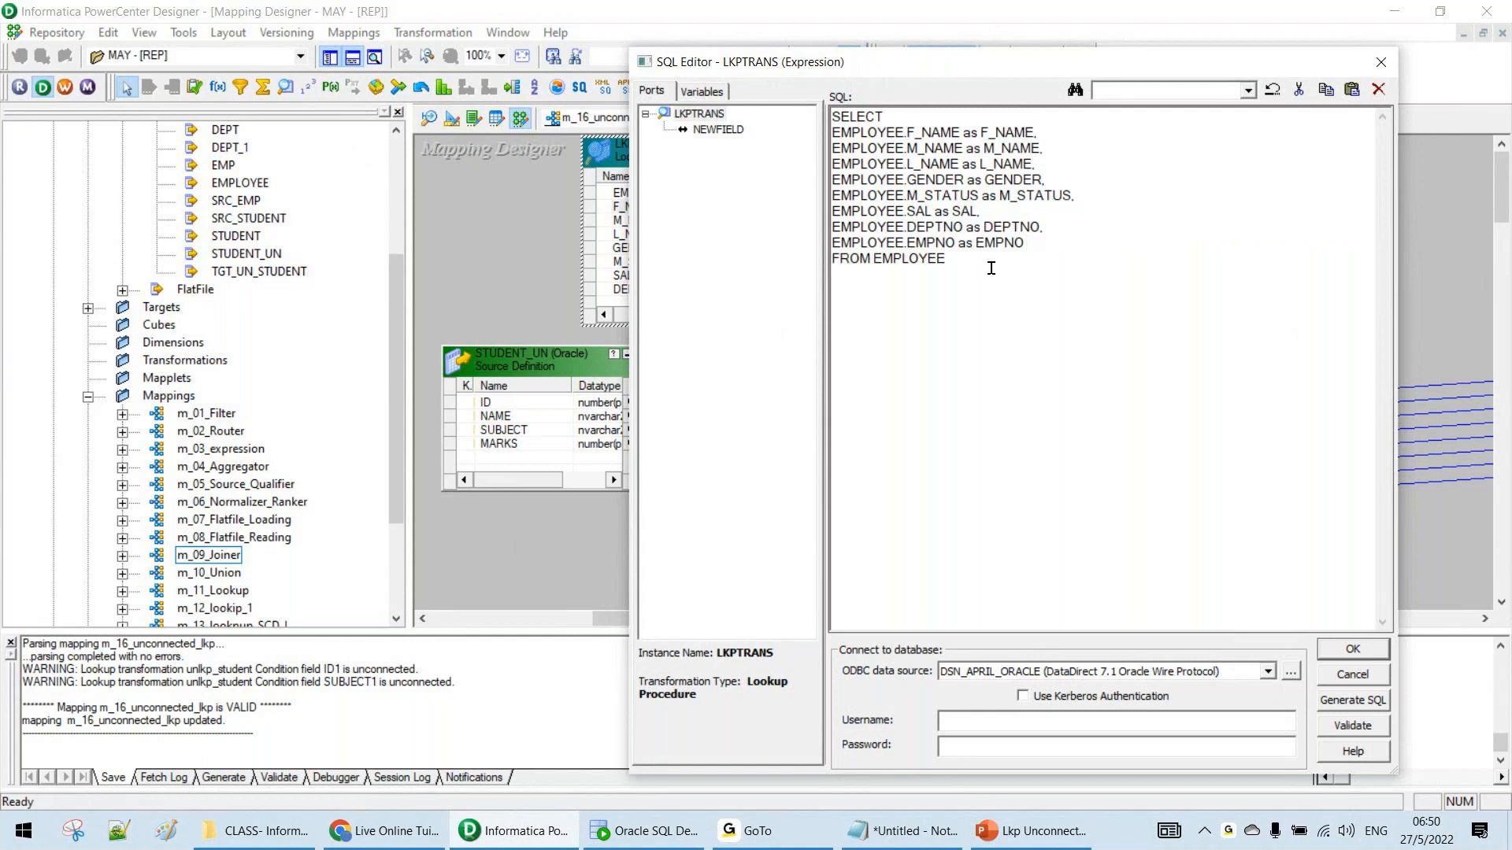
Save the reformatted query, accept the lookup changes despite the condition's datatype mismatch, and hide the navigator and output windows
drag(992, 269, 766, 128)
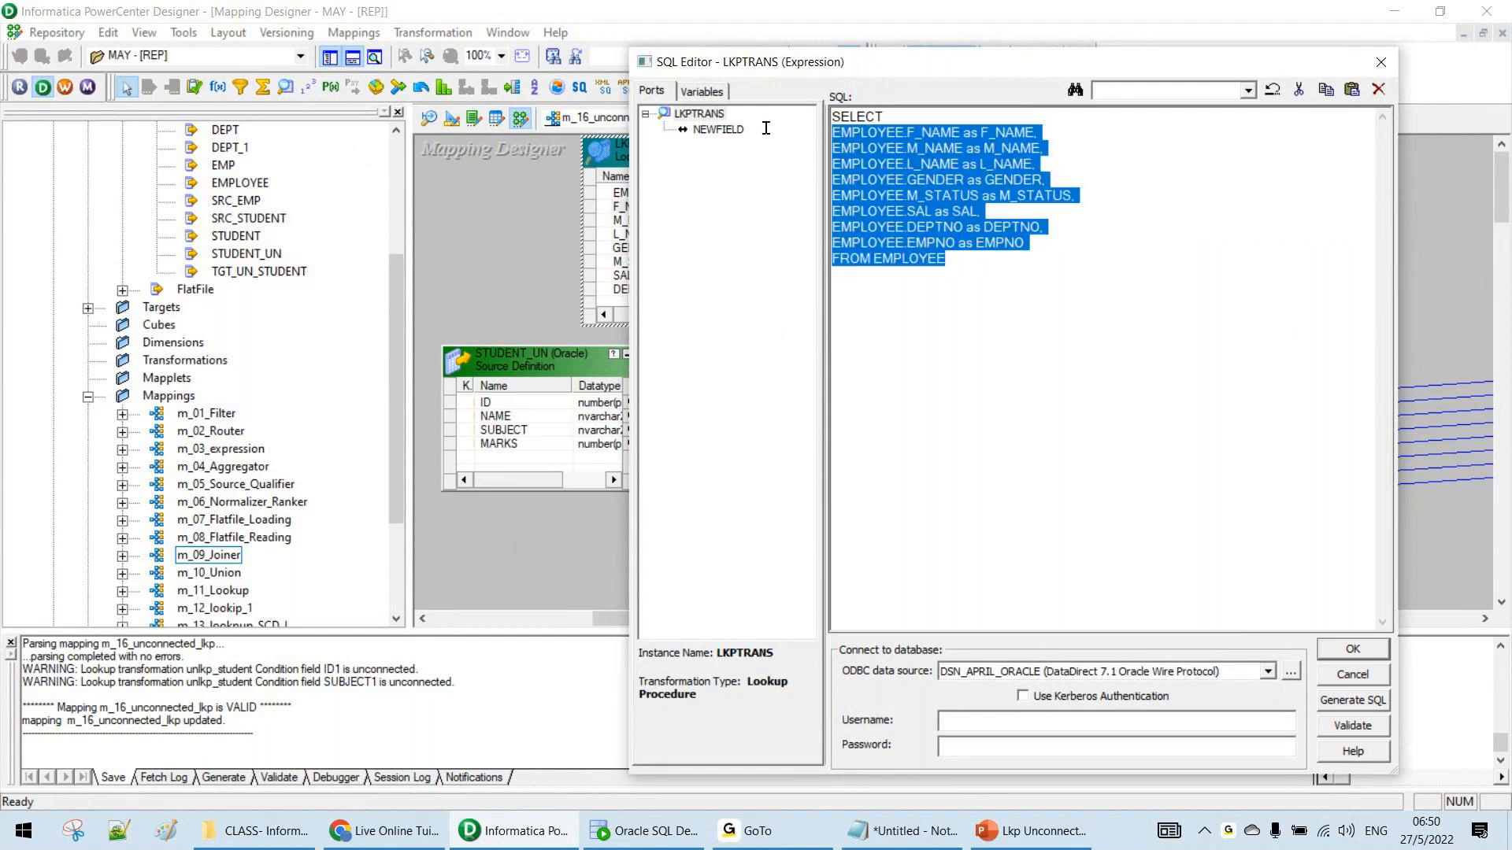
click(1352, 649)
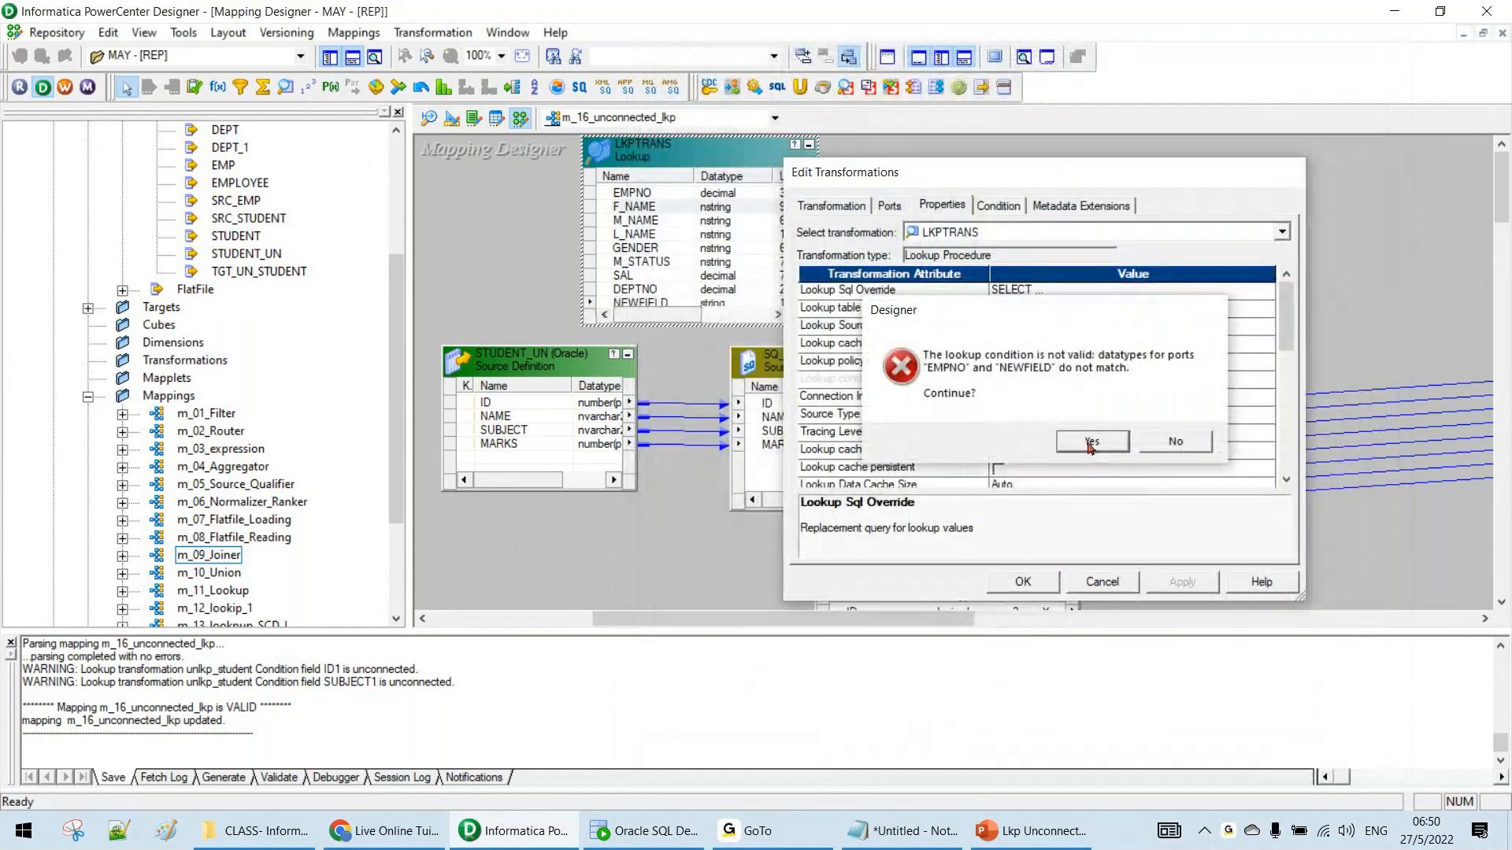
click(1091, 443)
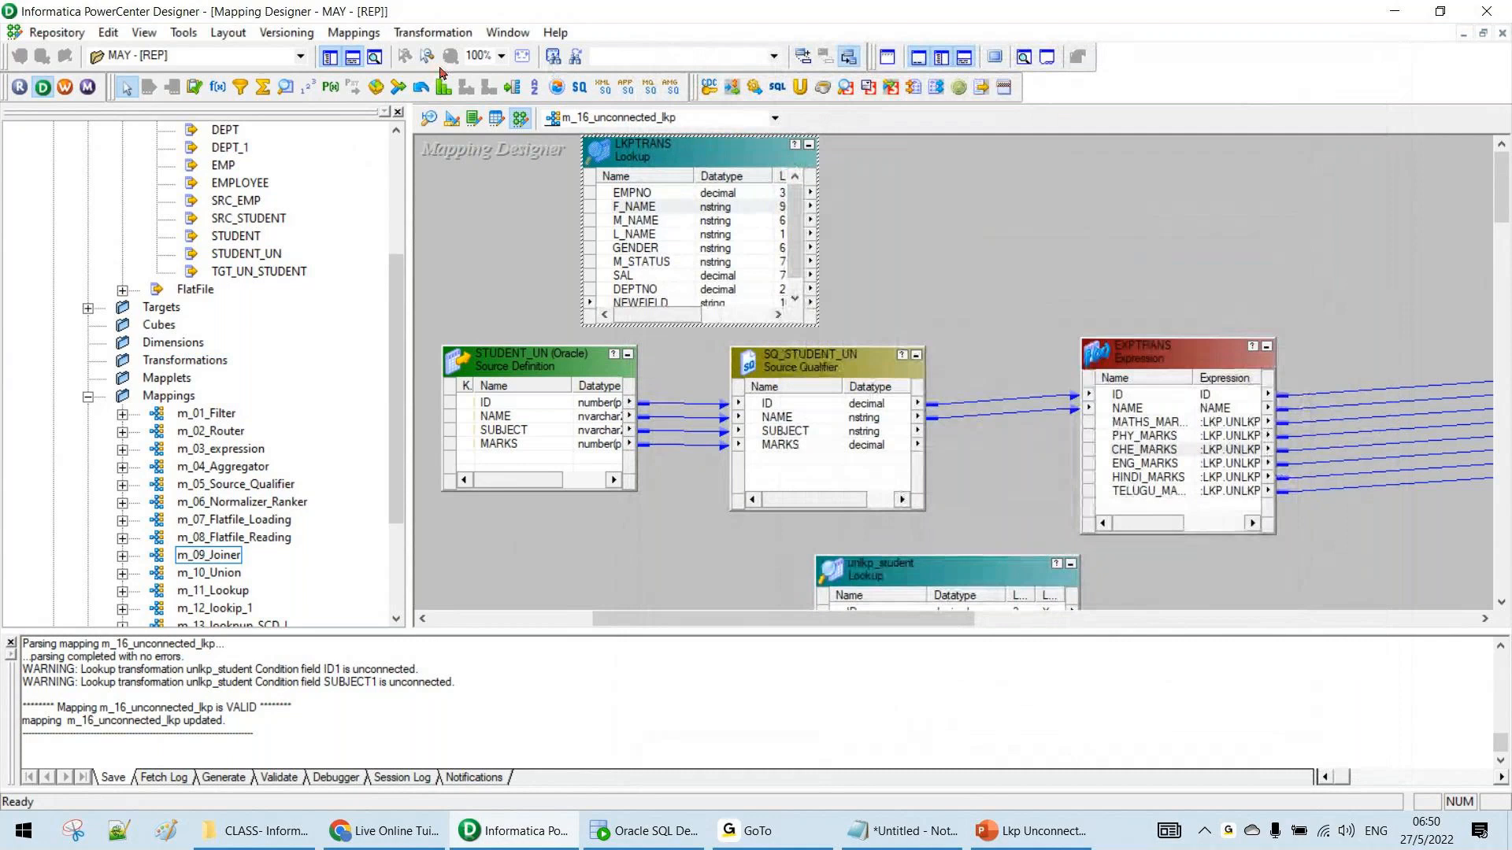
click(353, 57)
click(329, 57)
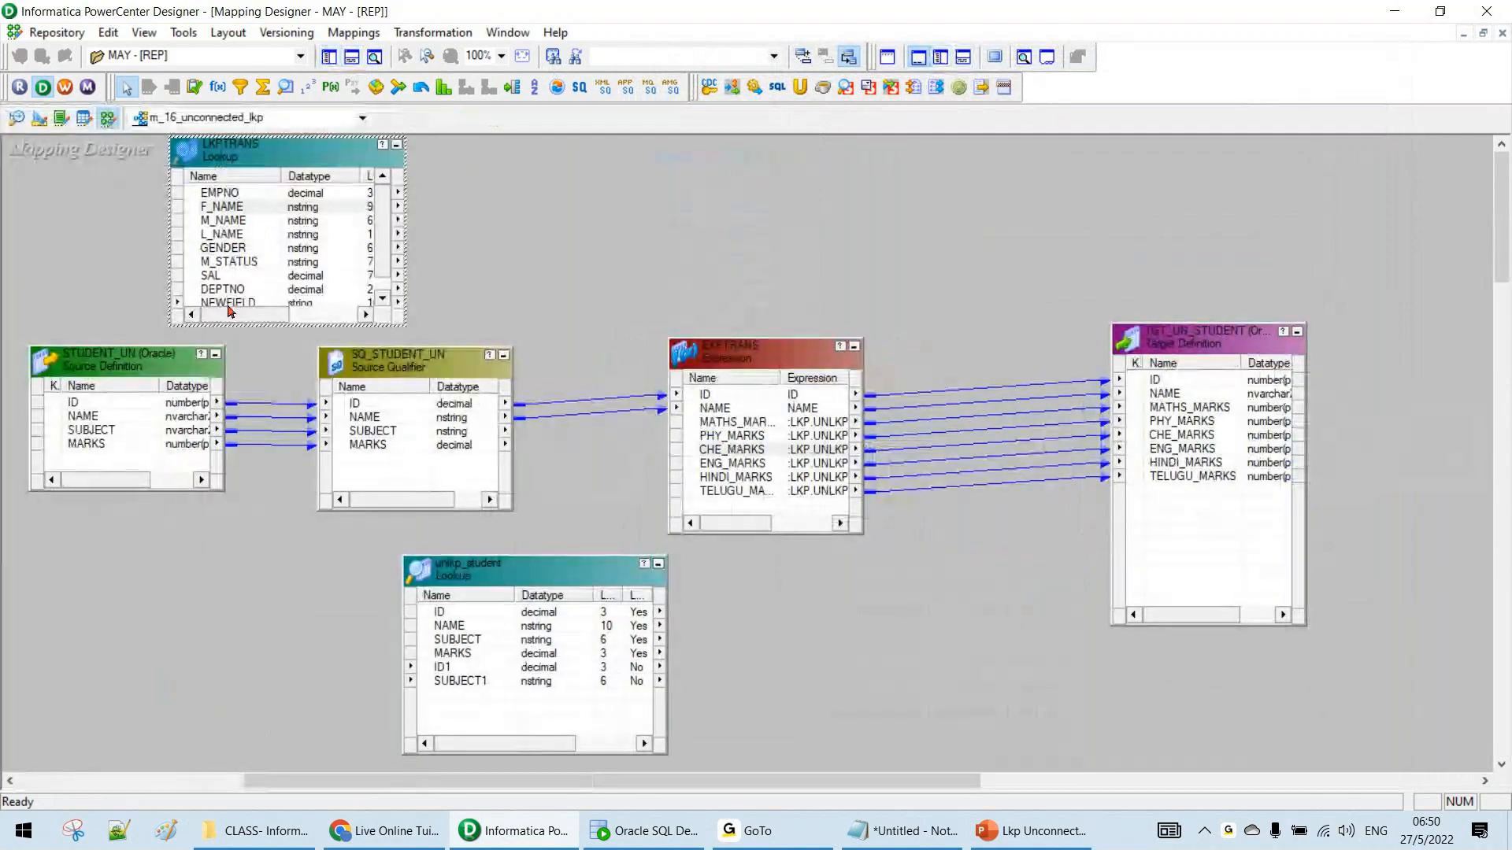
Rename the NEWFIELD port of the LKPTRANS lookup to in_EMPNO and accept the change despite the invalid condition
double_click(312, 147)
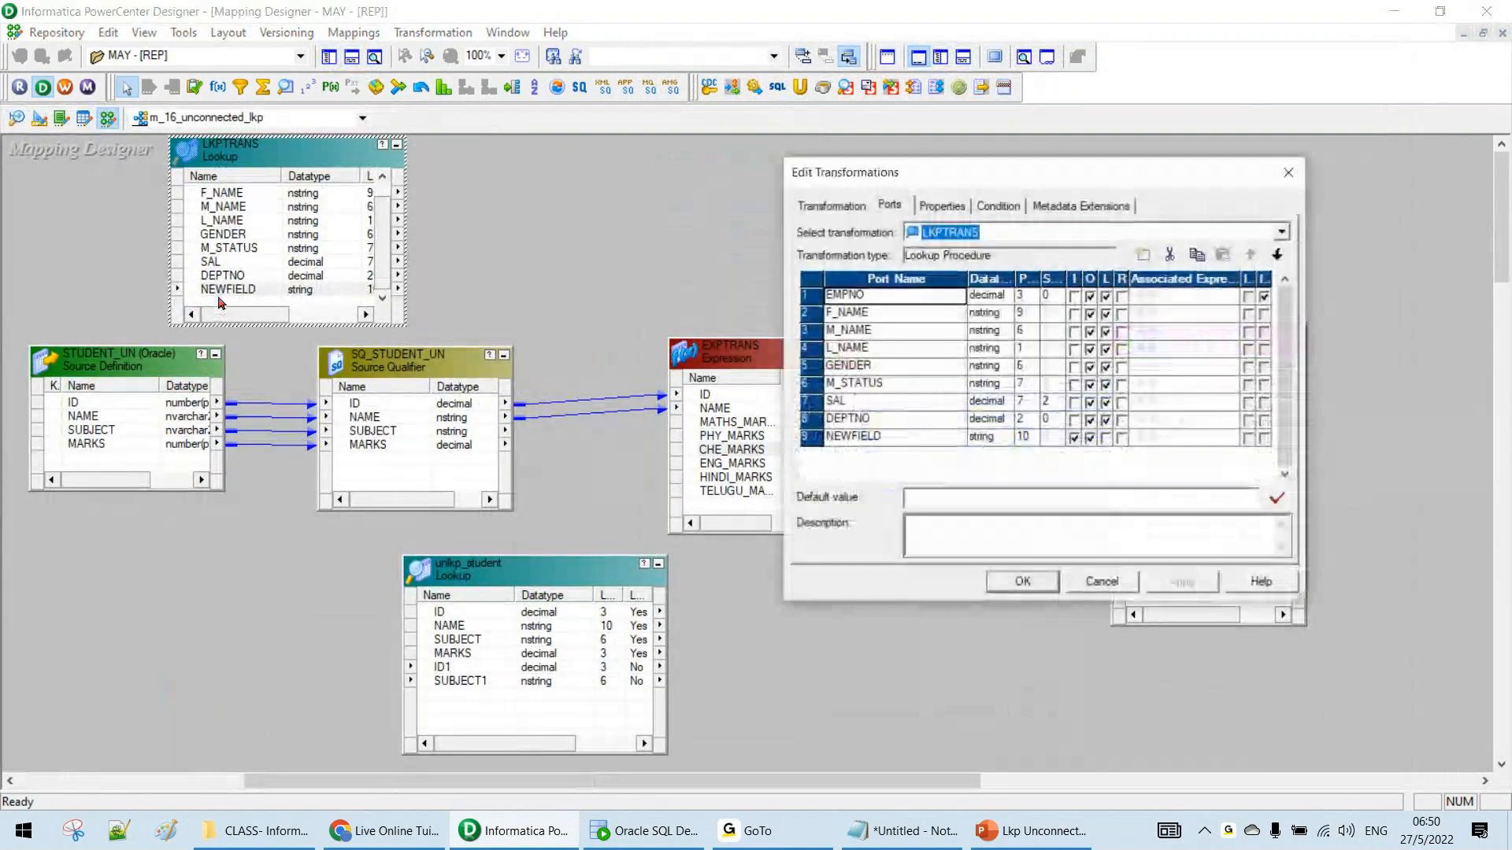
click(890, 438)
click(891, 438)
text(in_E)
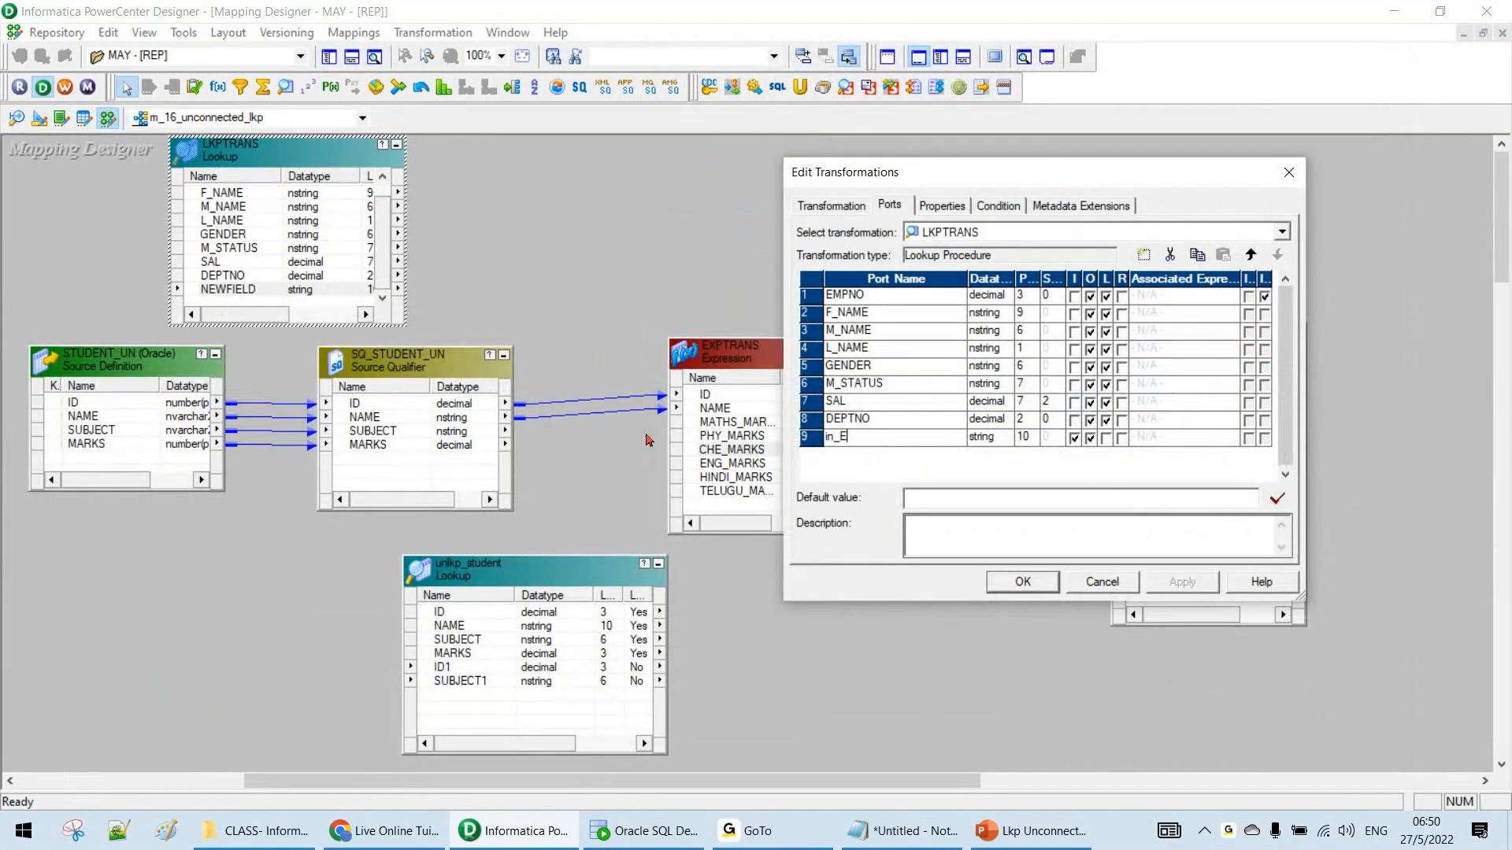
text(MPNO)
click(1026, 579)
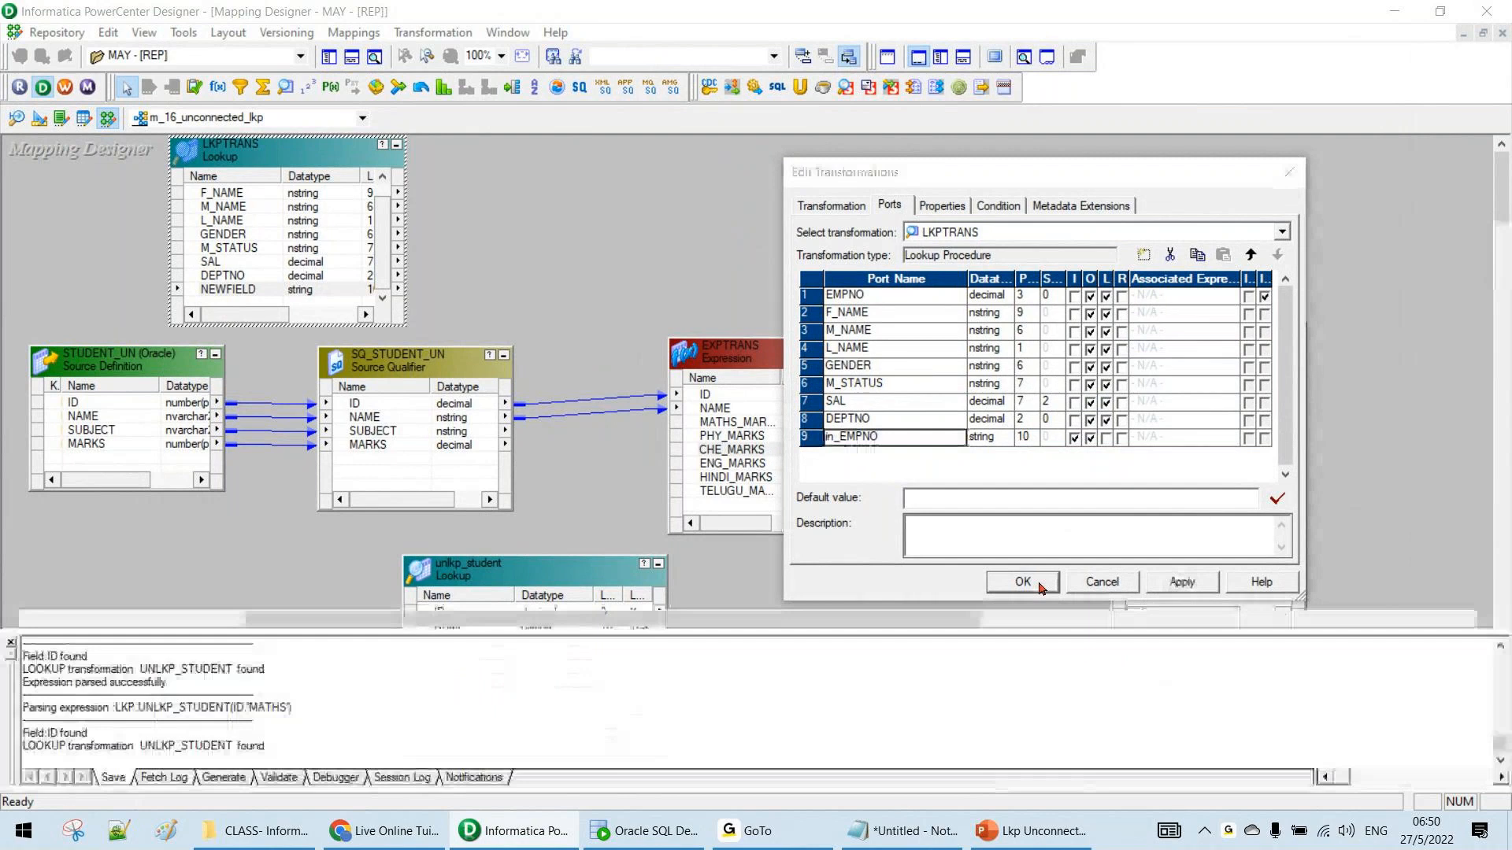
click(1091, 441)
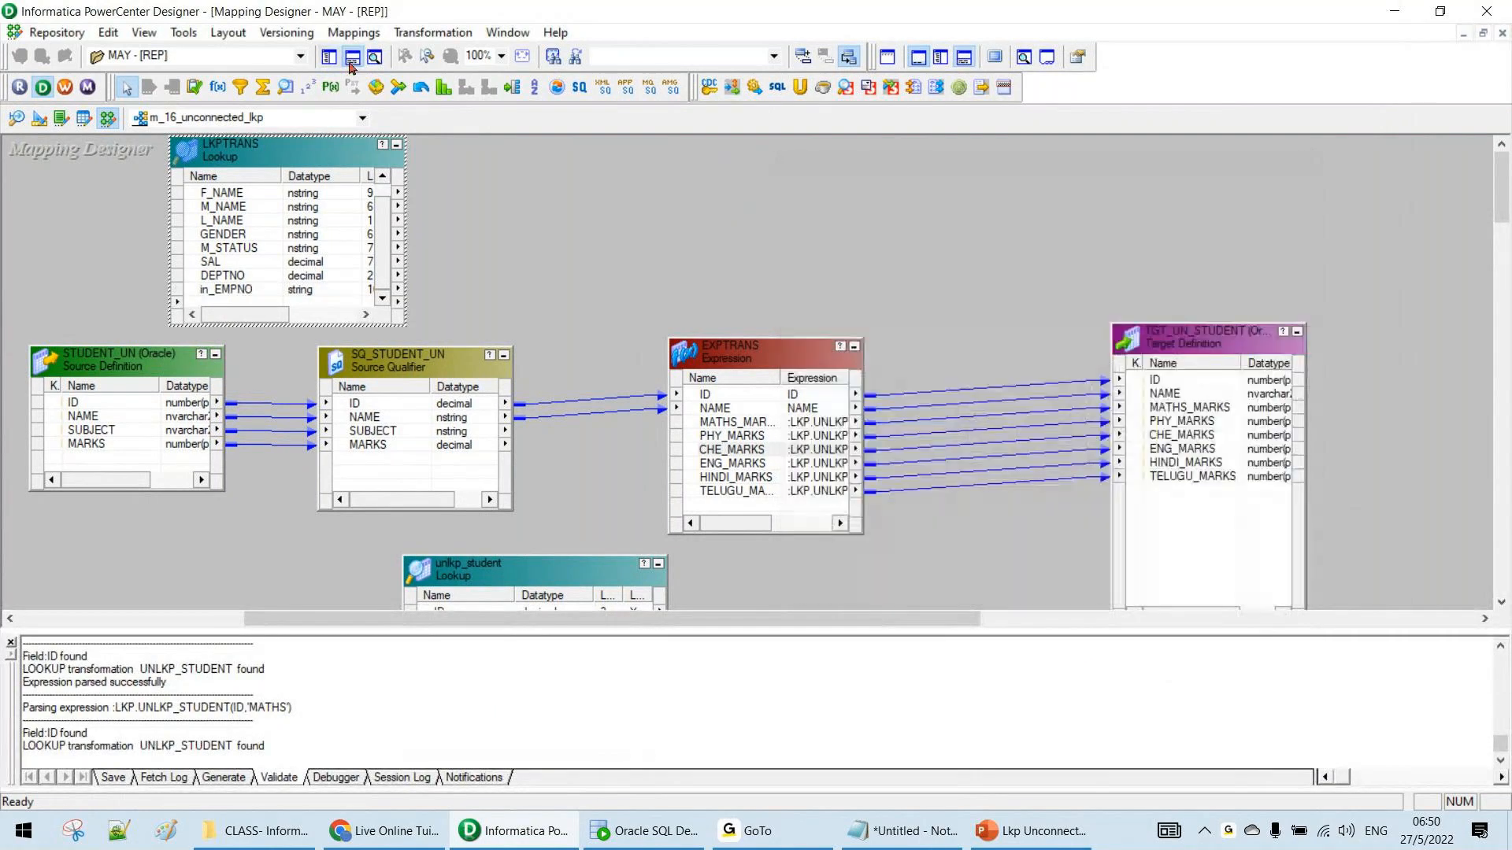
Delete the M_NAME and L_NAME ports from the LKPTRANS lookup
double_click(268, 164)
click(890, 206)
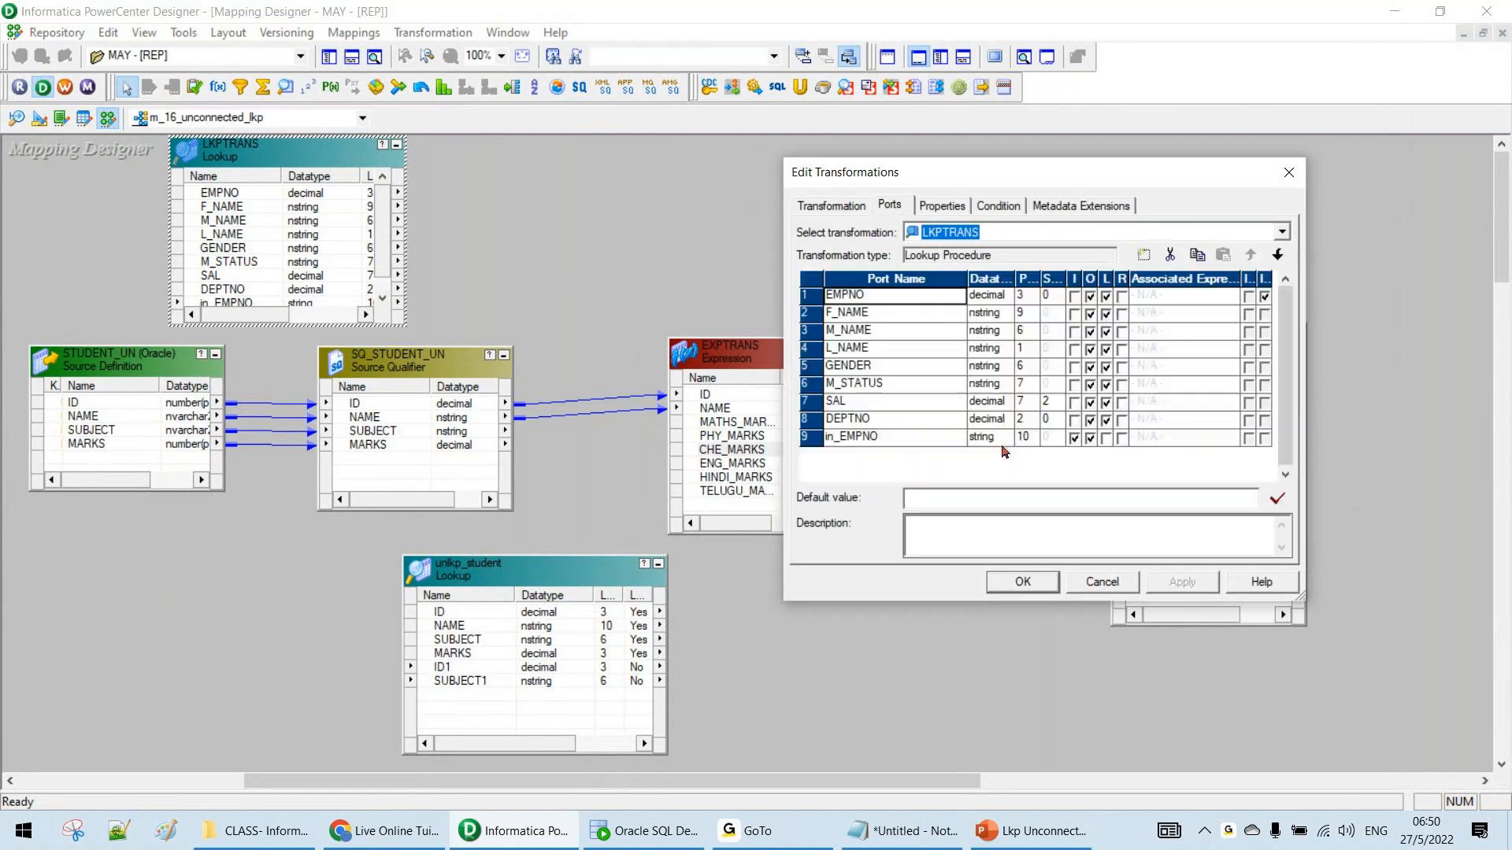
click(914, 315)
click(918, 349)
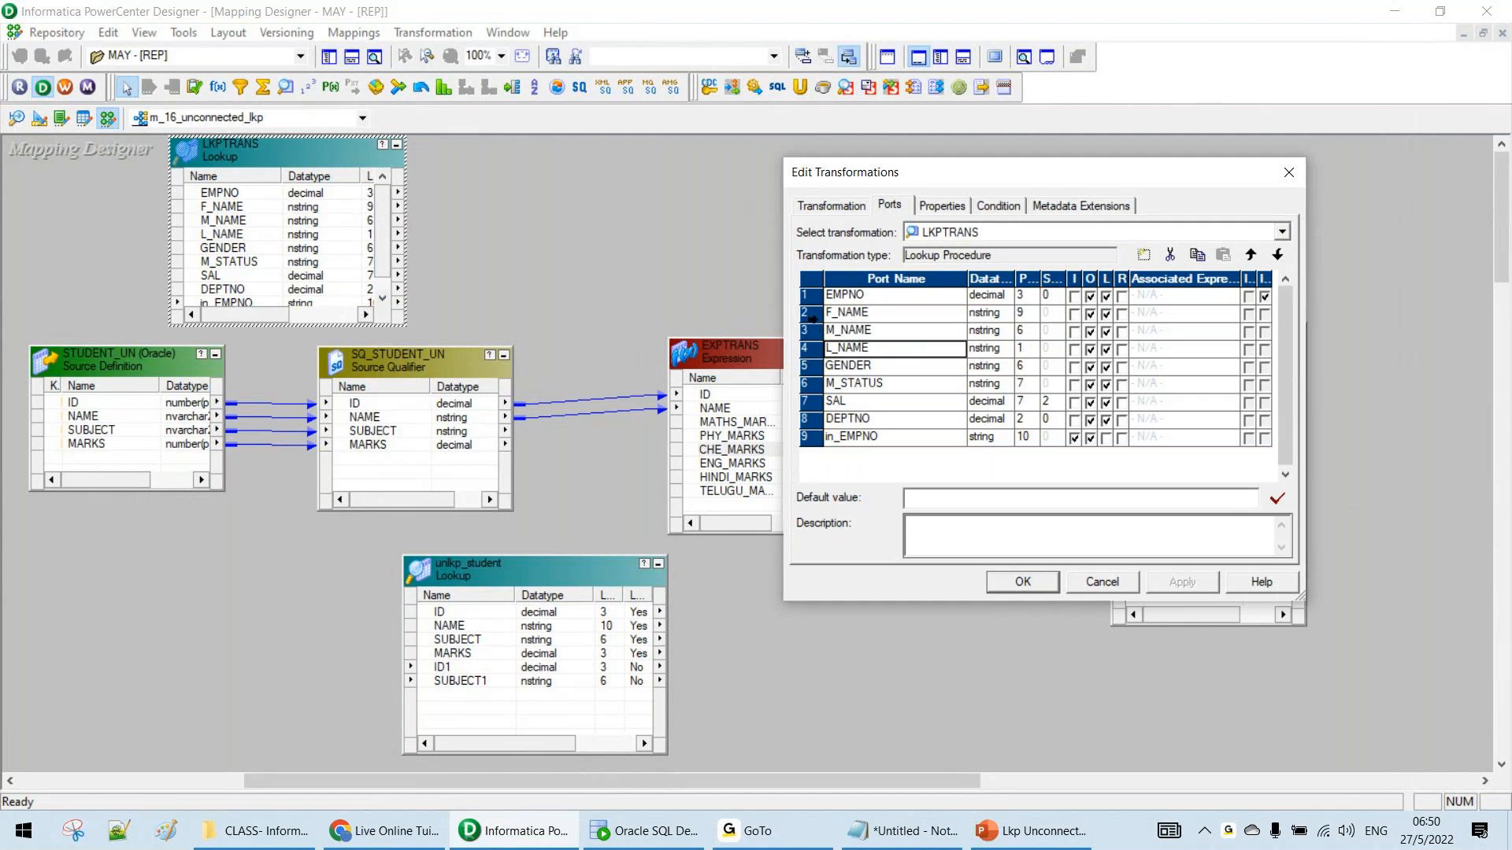
drag(814, 315, 819, 350)
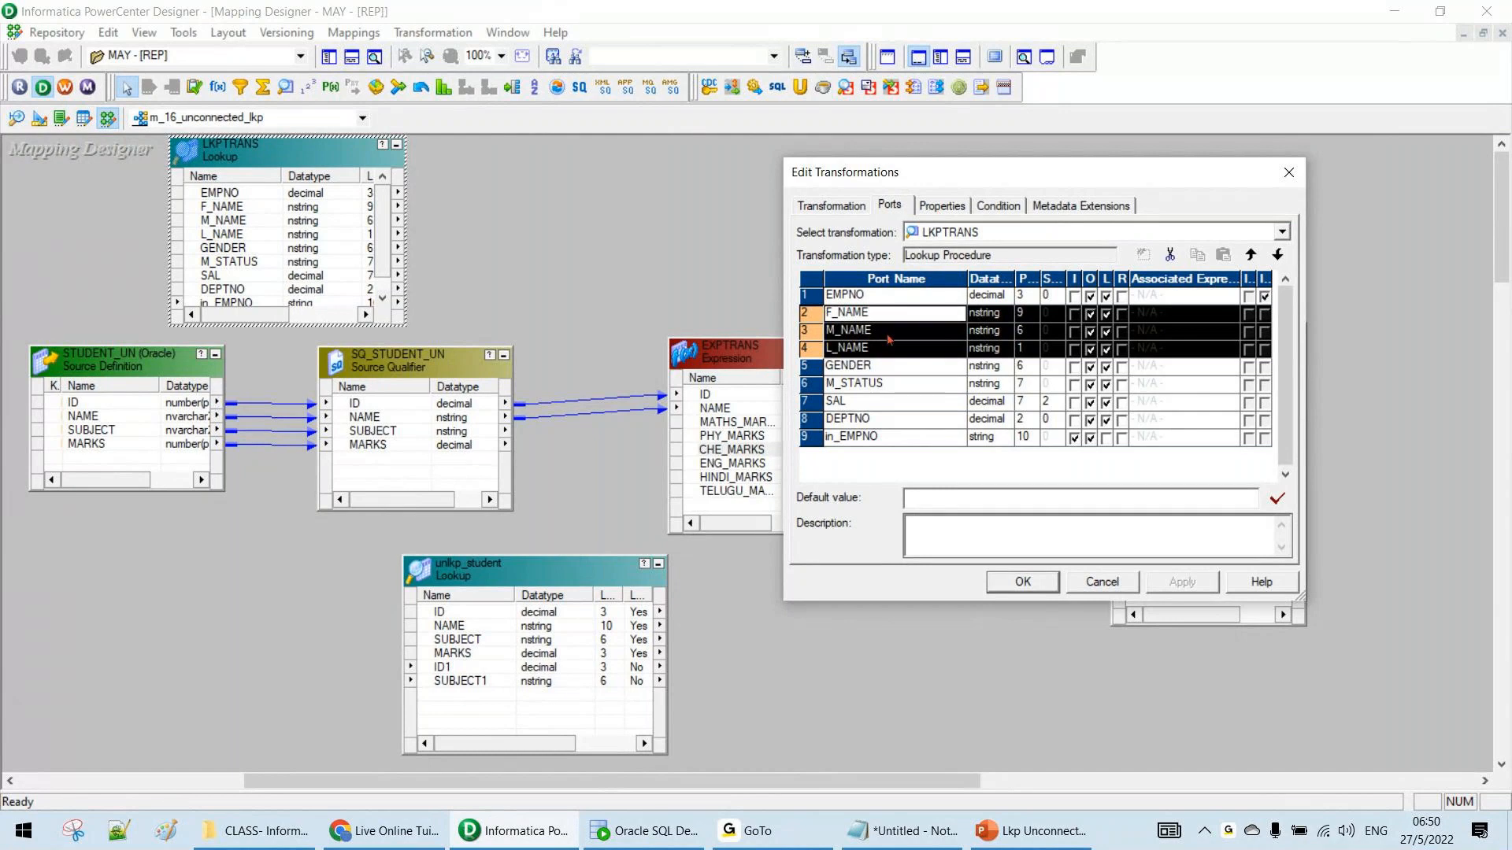
drag(808, 331, 808, 349)
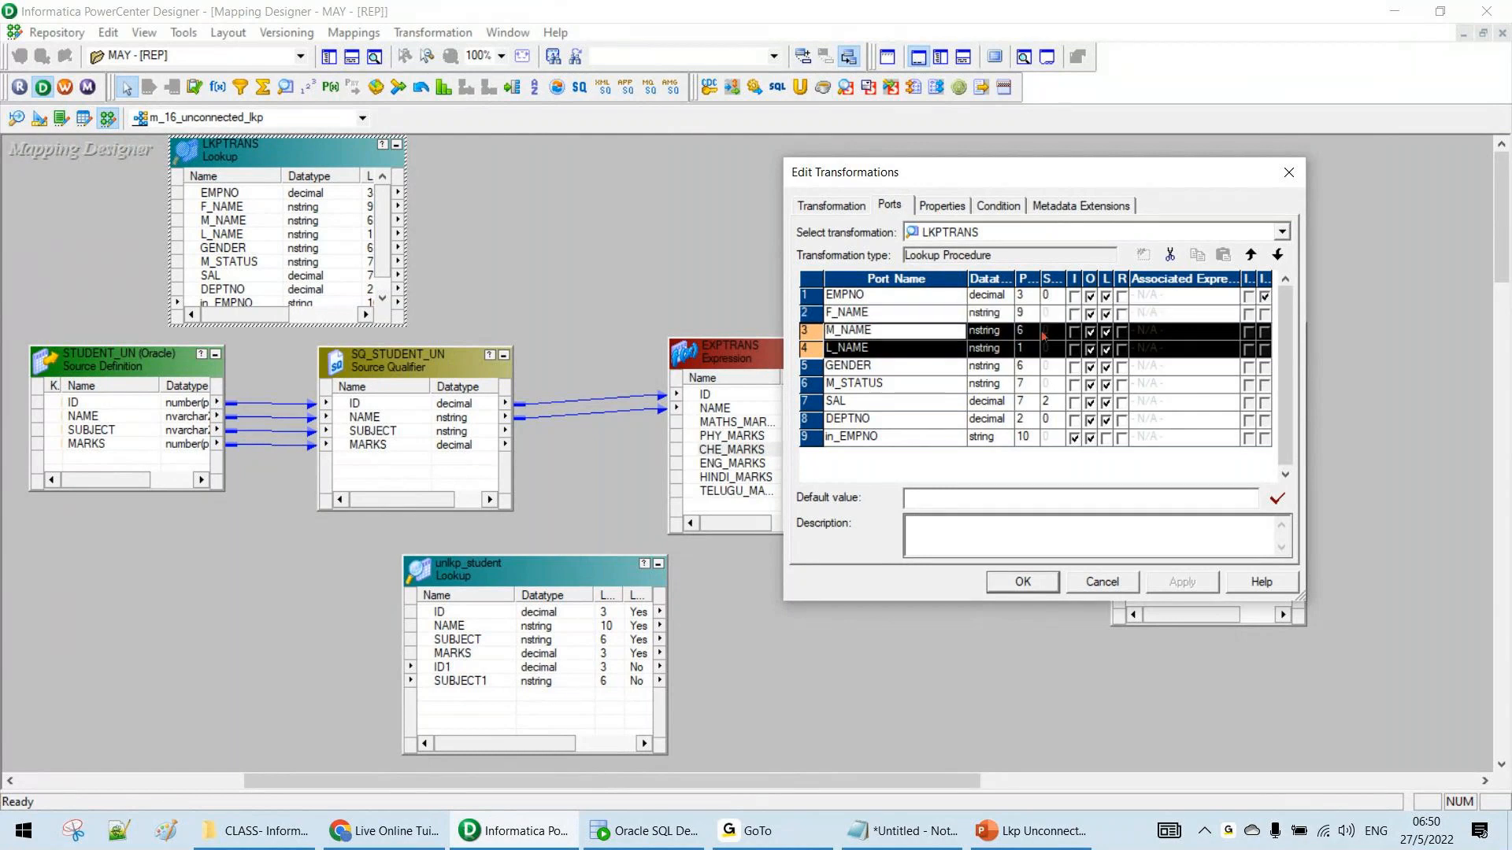
key(Delete)
Rename the F_NAME port of the lookup to FULL_NAME
text(U)
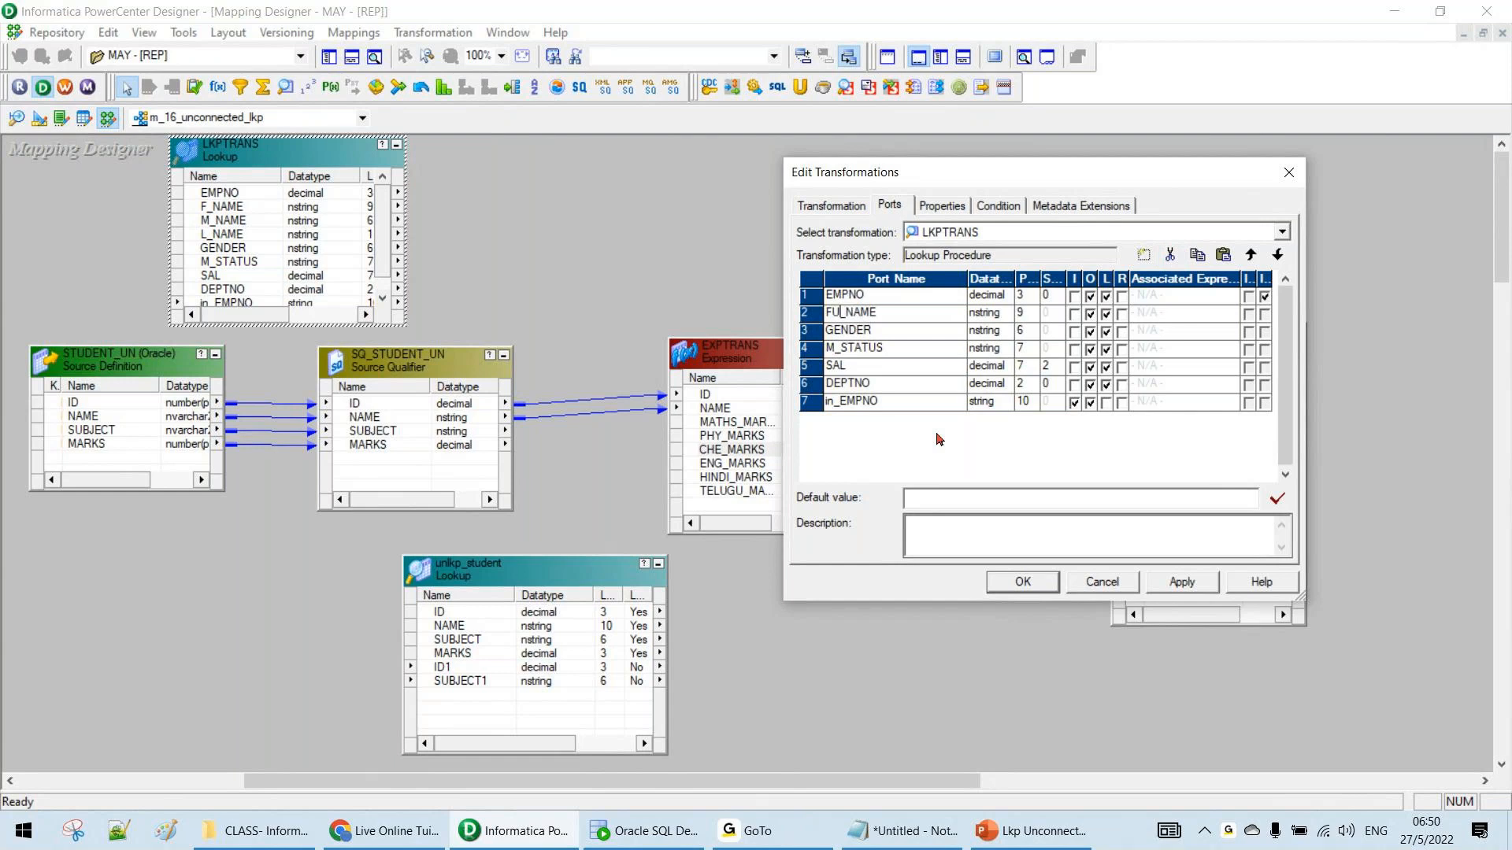
text(LL)
key(Return)
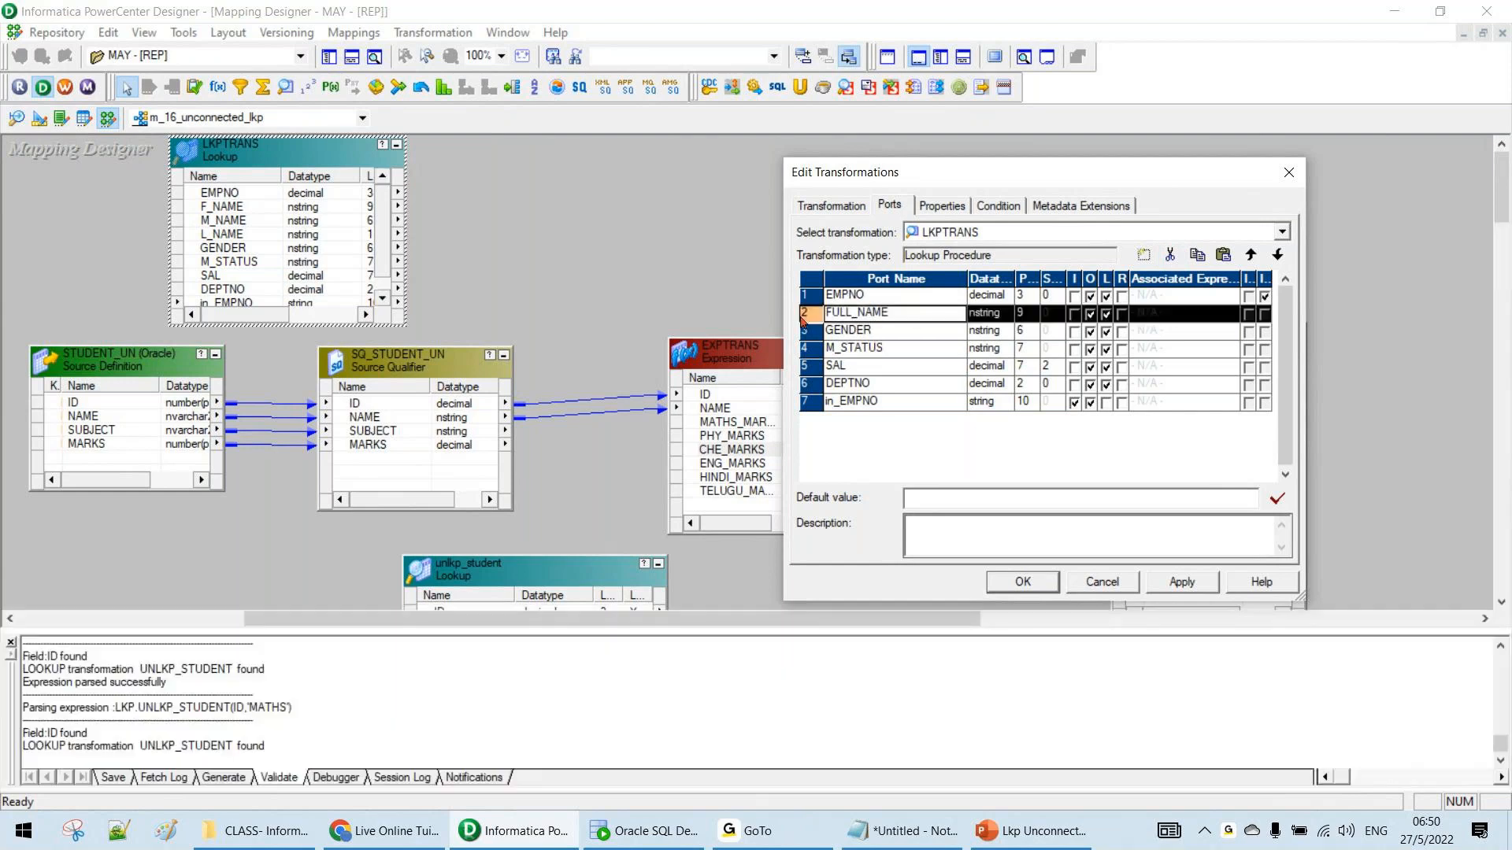
In the Lookup Sql Override query, concatenate F_NAME and M_NAME with ||, removing the F_NAME alias and the EMPLOYEE prefix before M_NAME
key(ctrl+Tab)
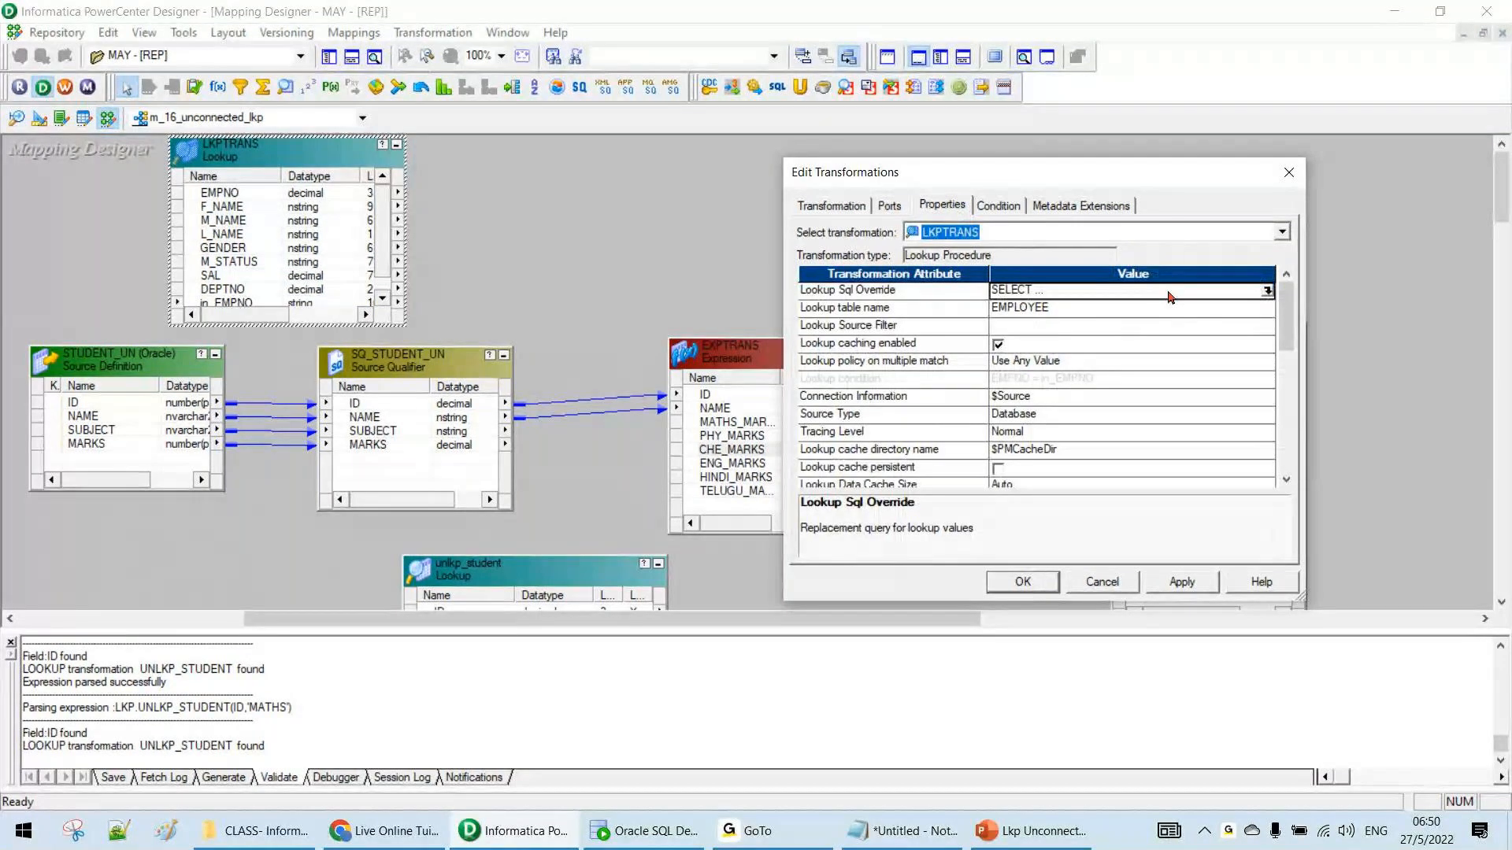
click(1267, 290)
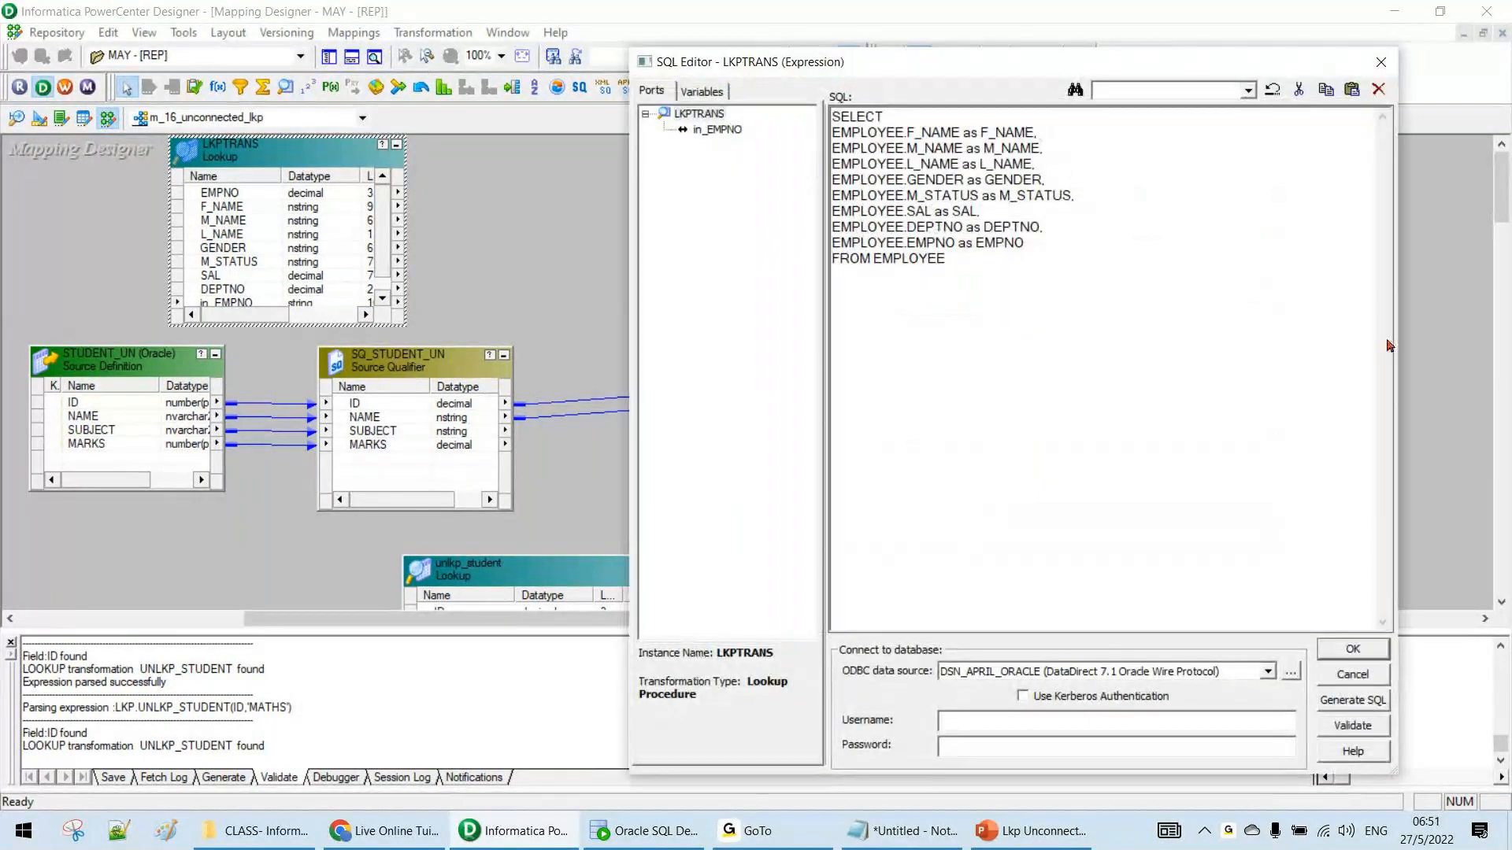
key(BackSpace)
key(BackSpace)
key(BackSpace)
key(BackSpace)
key(BackSpace)
key(BackSpace)
key(BackSpace)
key(BackSpace)
key(BackSpace)
key(BackSpace)
key(Delete)
text(||)
key(Delete)
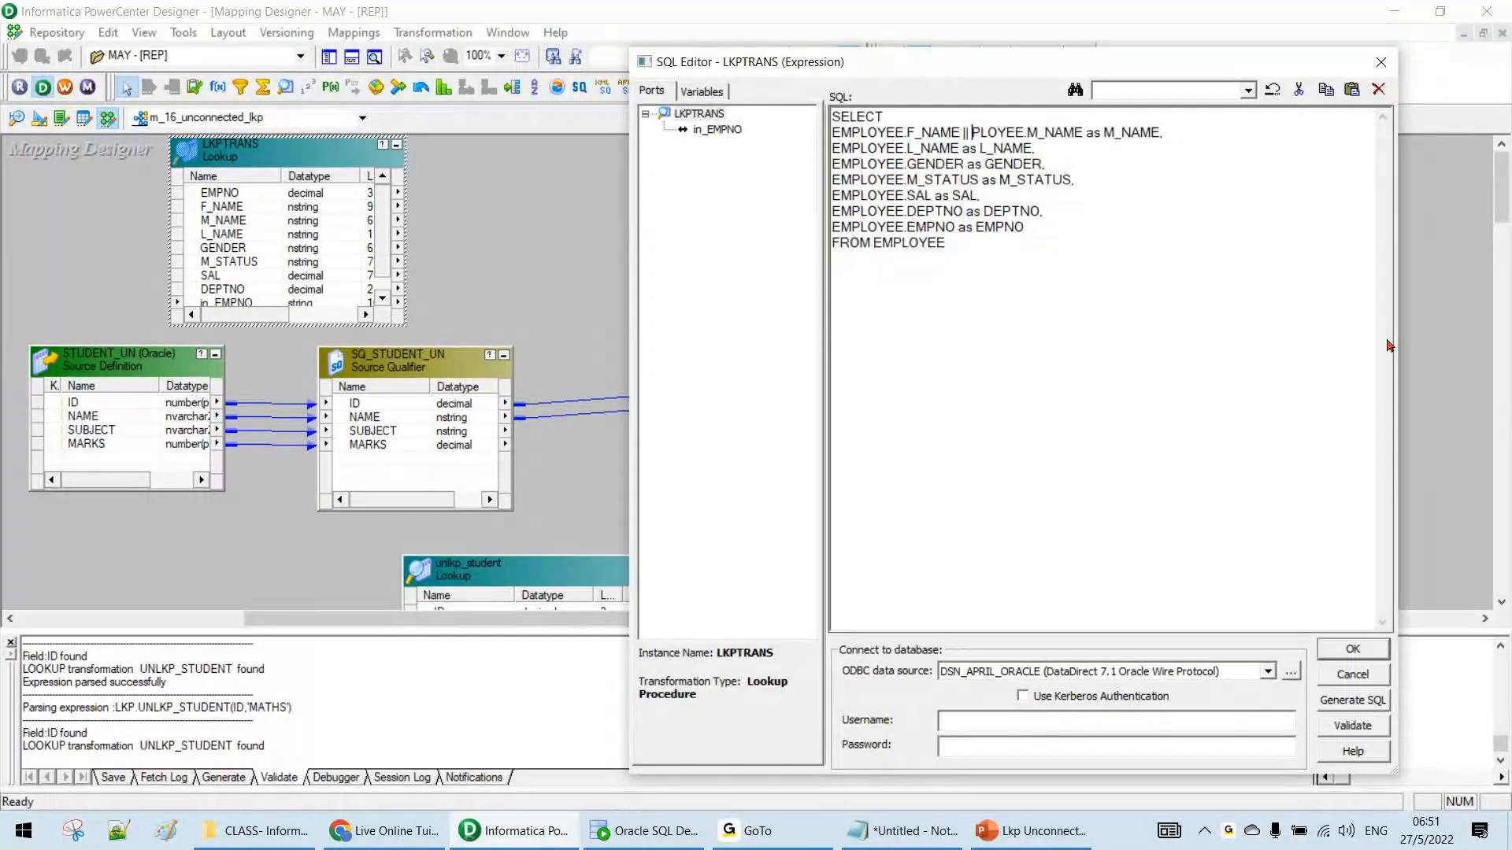
key(Delete)
key(Delete)
key(Delete)
key(Delete)
key(Delete)
key(Delete)
key(Delete)
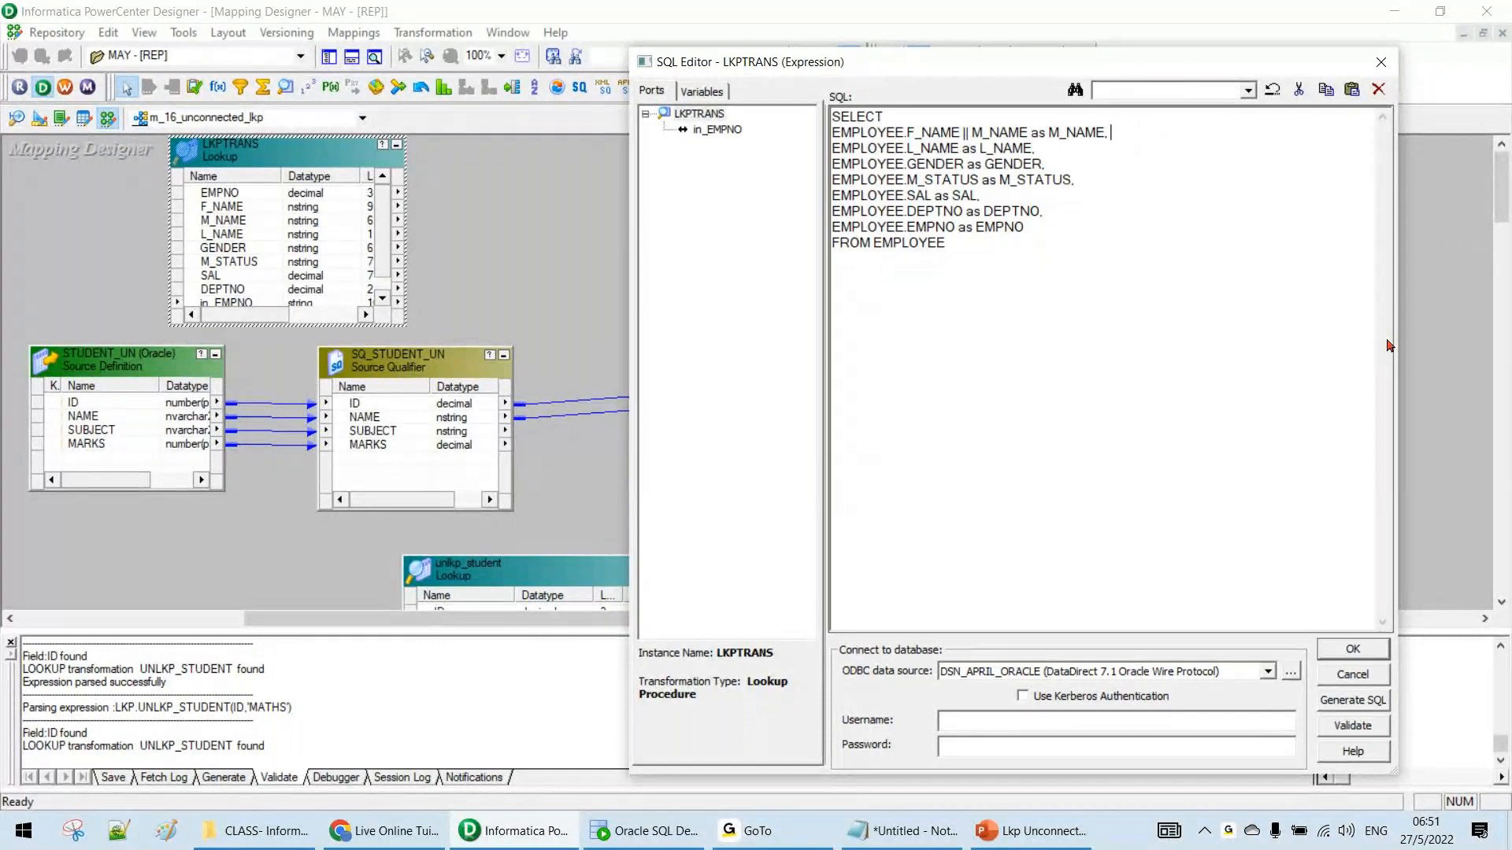
Remove the M_NAME alias in the lookup SQL override and append || after M_NAME to continue the concatenation
key(BackSpace)
key(BackSpace)
key(BackSpace)
key(BackSpace)
key(BackSpace)
key(BackSpace)
key(BackSpace)
key(BackSpace)
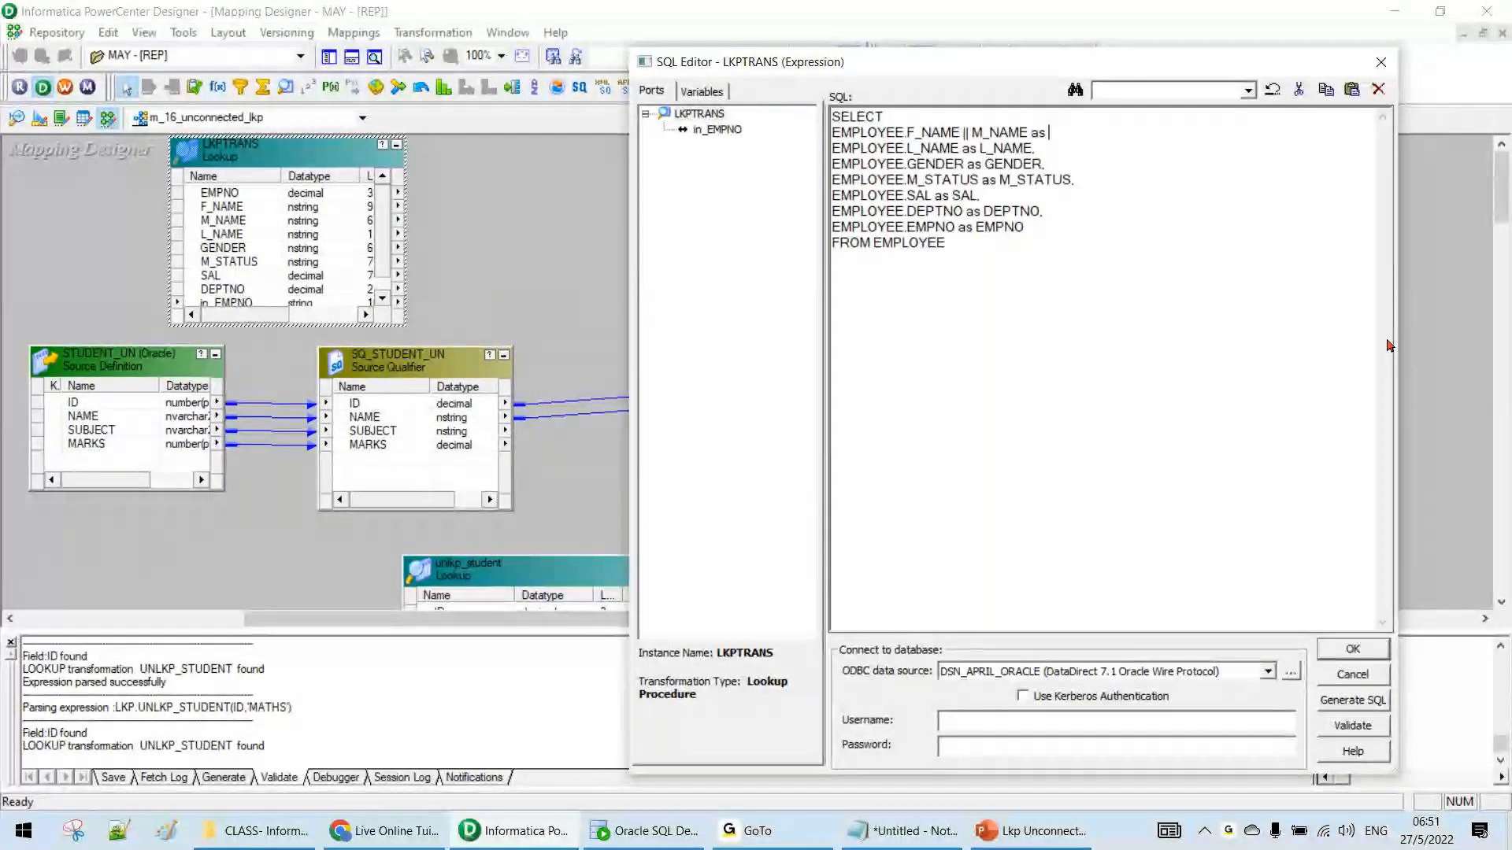
key(BackSpace)
text(||)
Join L_NAME to the concatenated name line, removing its line break, EMPLOYEE prefix and the extra alias
key(Delete)
key(Delete)
key(Delete)
key(Delete)
key(Delete)
key(Delete)
key(Delete)
key(Delete)
key(Delete)
key(Delete)
key(Delete)
key(Delete)
key(Delete)
key(Delete)
key(Delete)
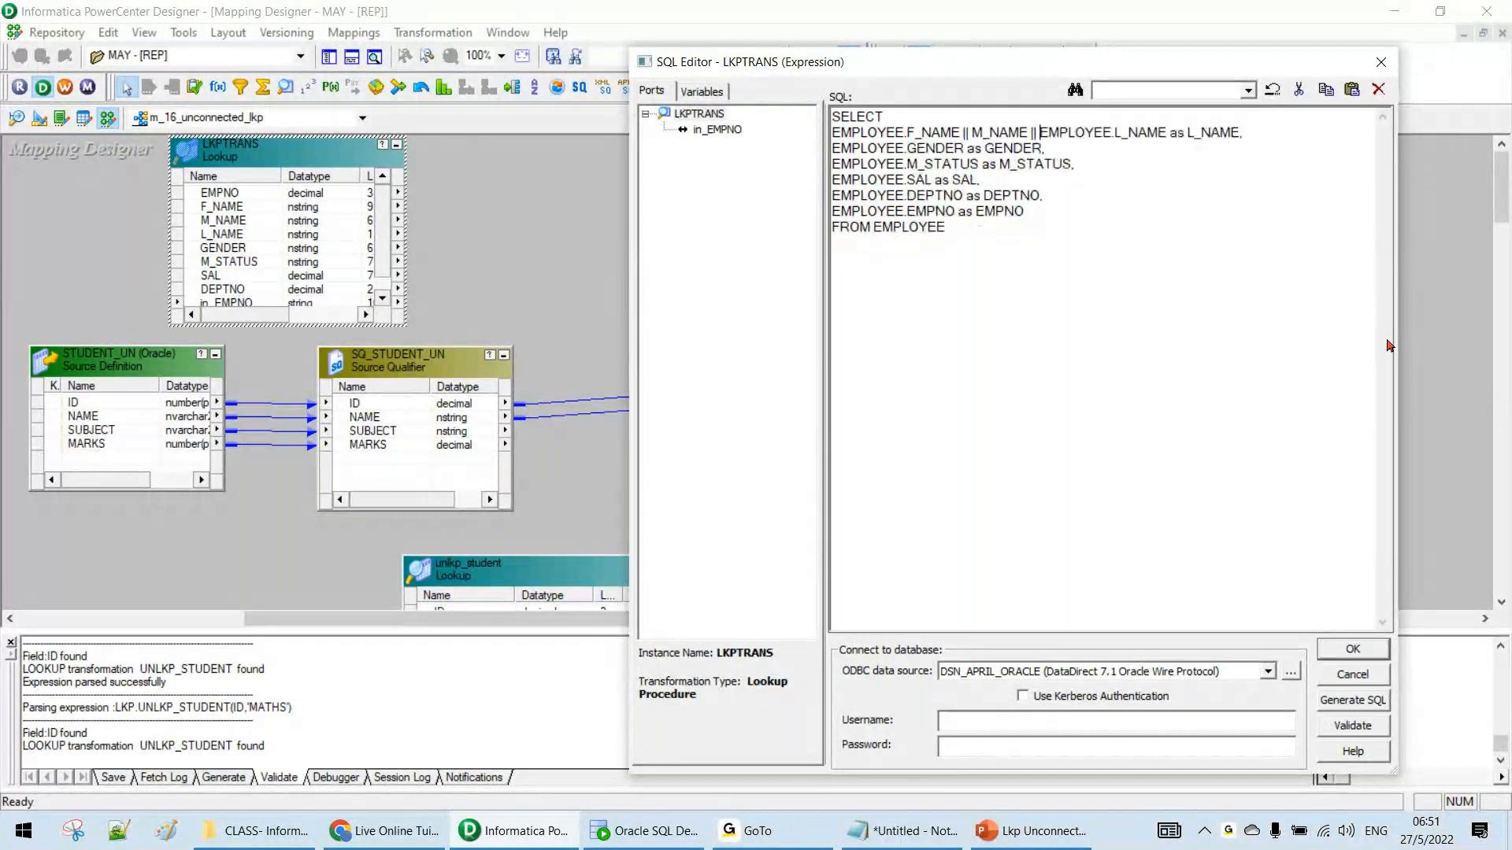
key(Delete)
key(Delete)
key(Delete)
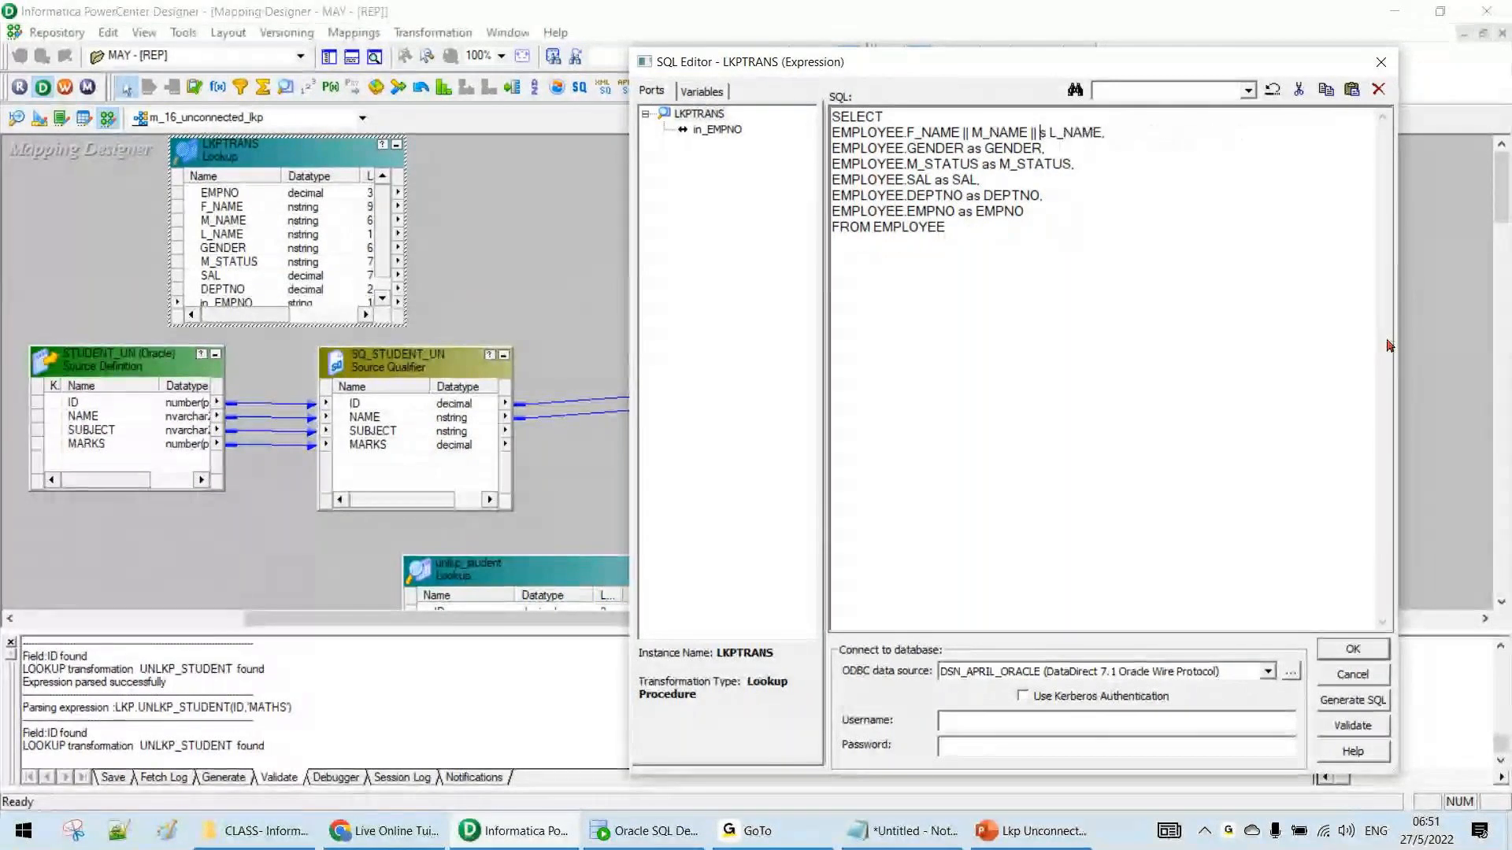
key(Delete)
key(End)
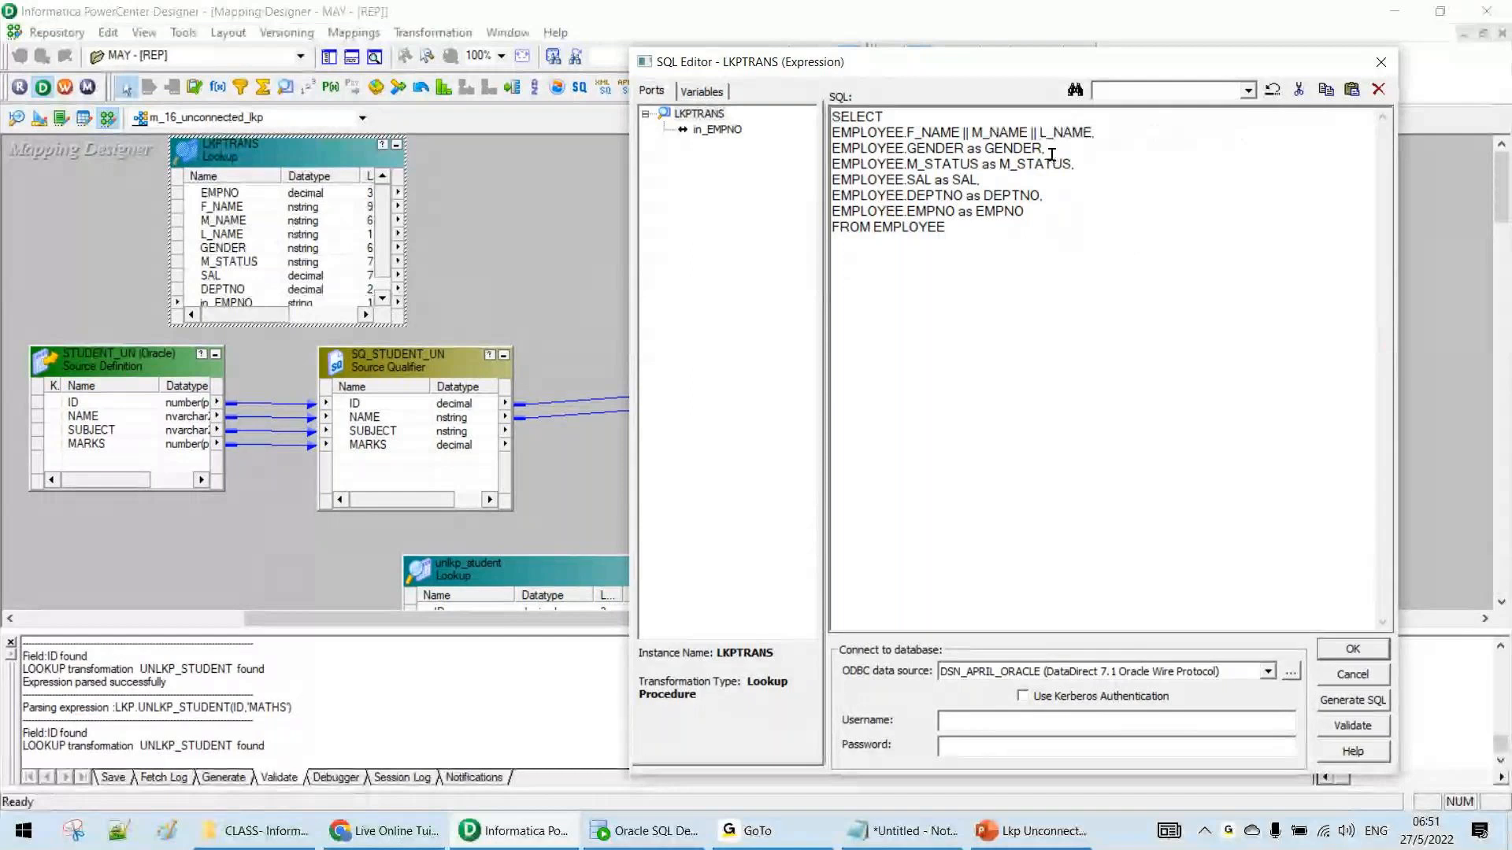
Alias the concatenated name expression as FULL_NAME and accept the edited SQL override
key(BackSpace)
key(BackSpace)
text(ASS)
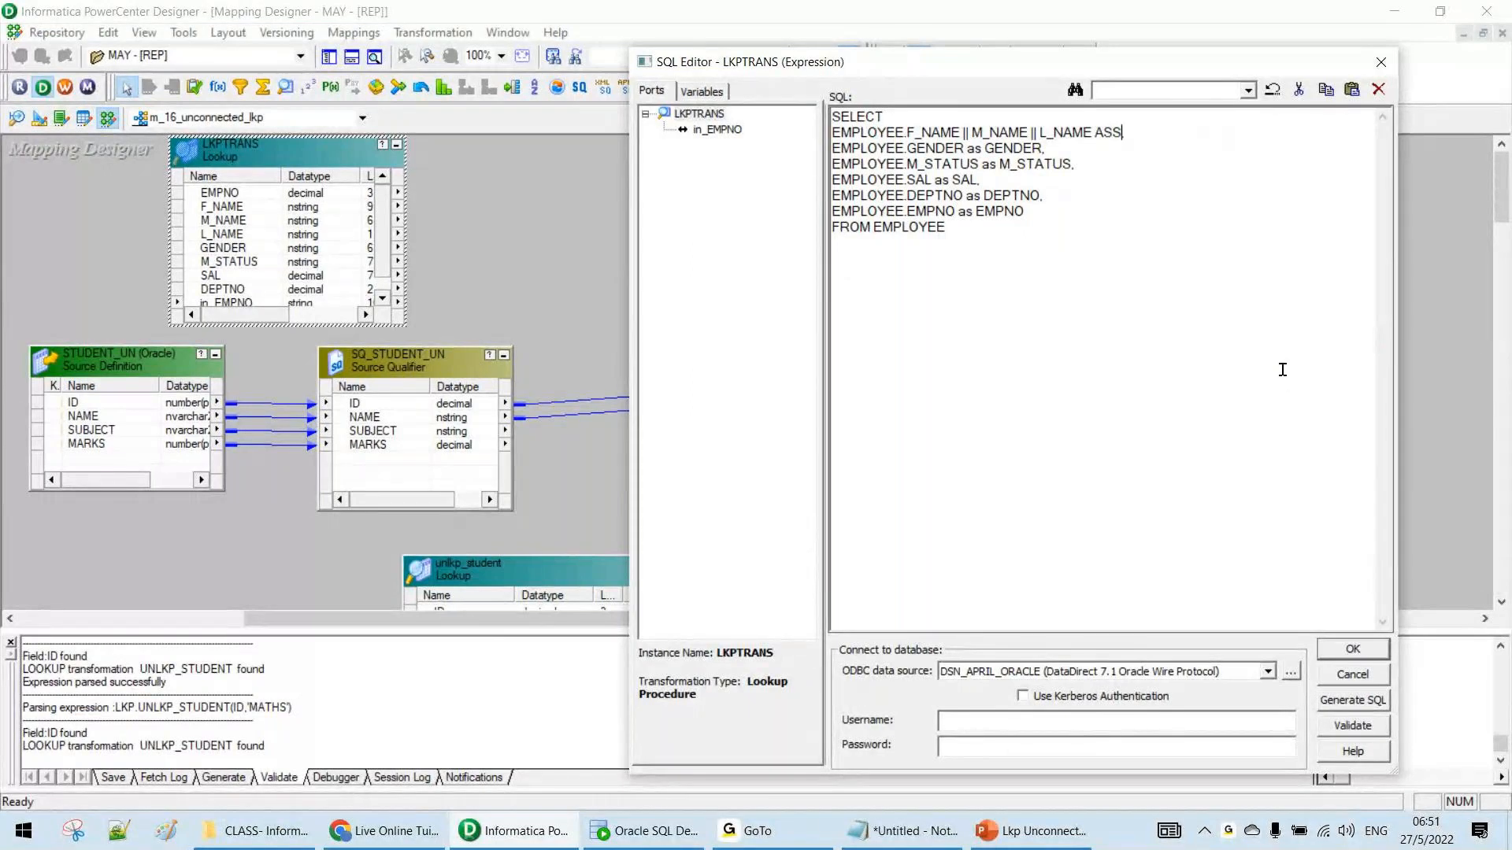
text( FULL_NAME)
drag(887, 147, 1123, 144)
triple_click(1124, 144)
click(1353, 651)
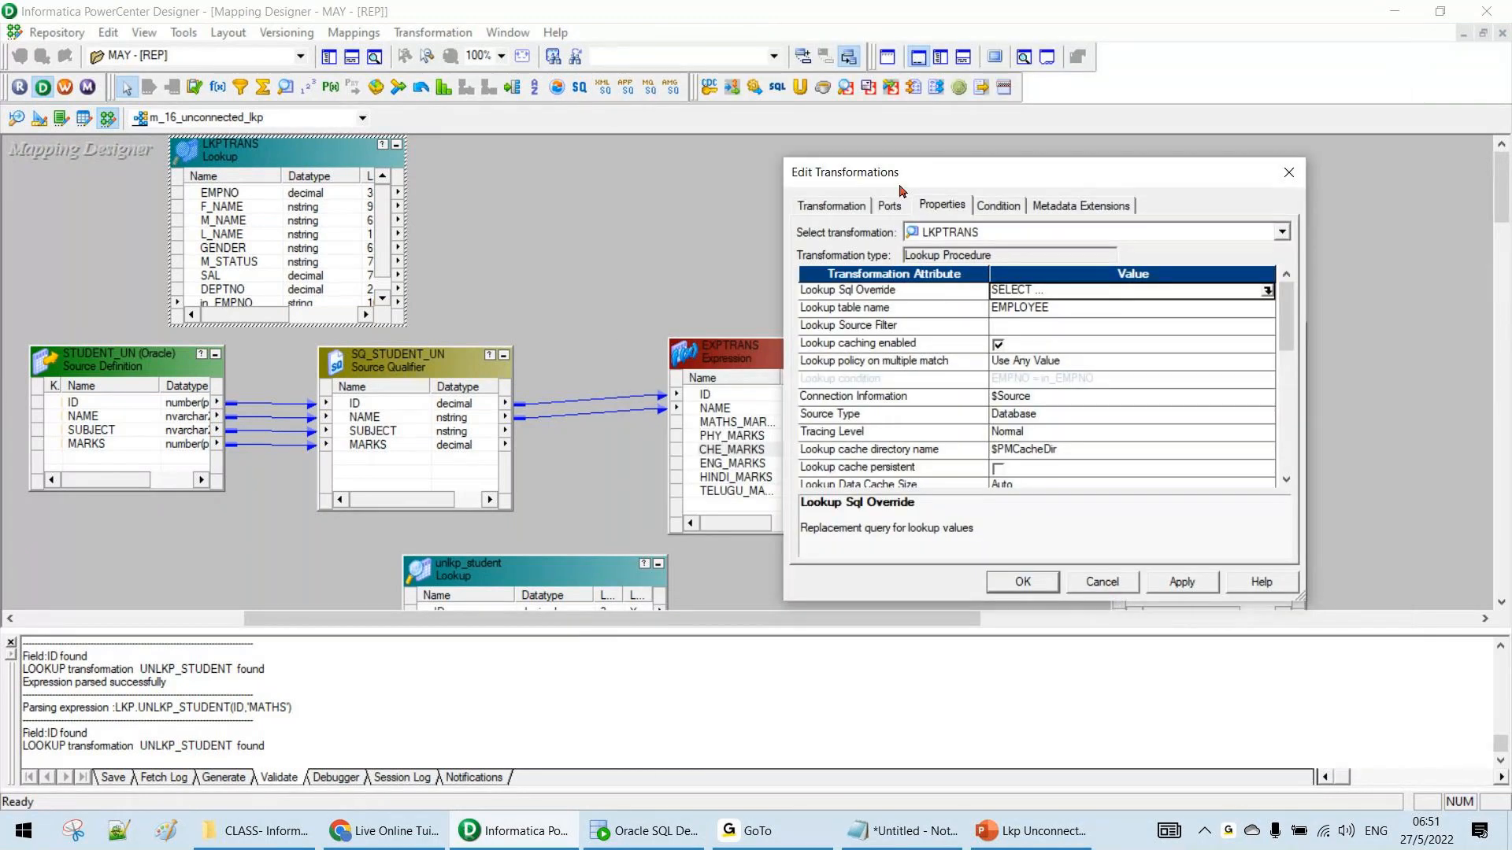
Set FULL_NAME as the return port of the LKPTRANS lookup and accept the transformation changes
click(889, 205)
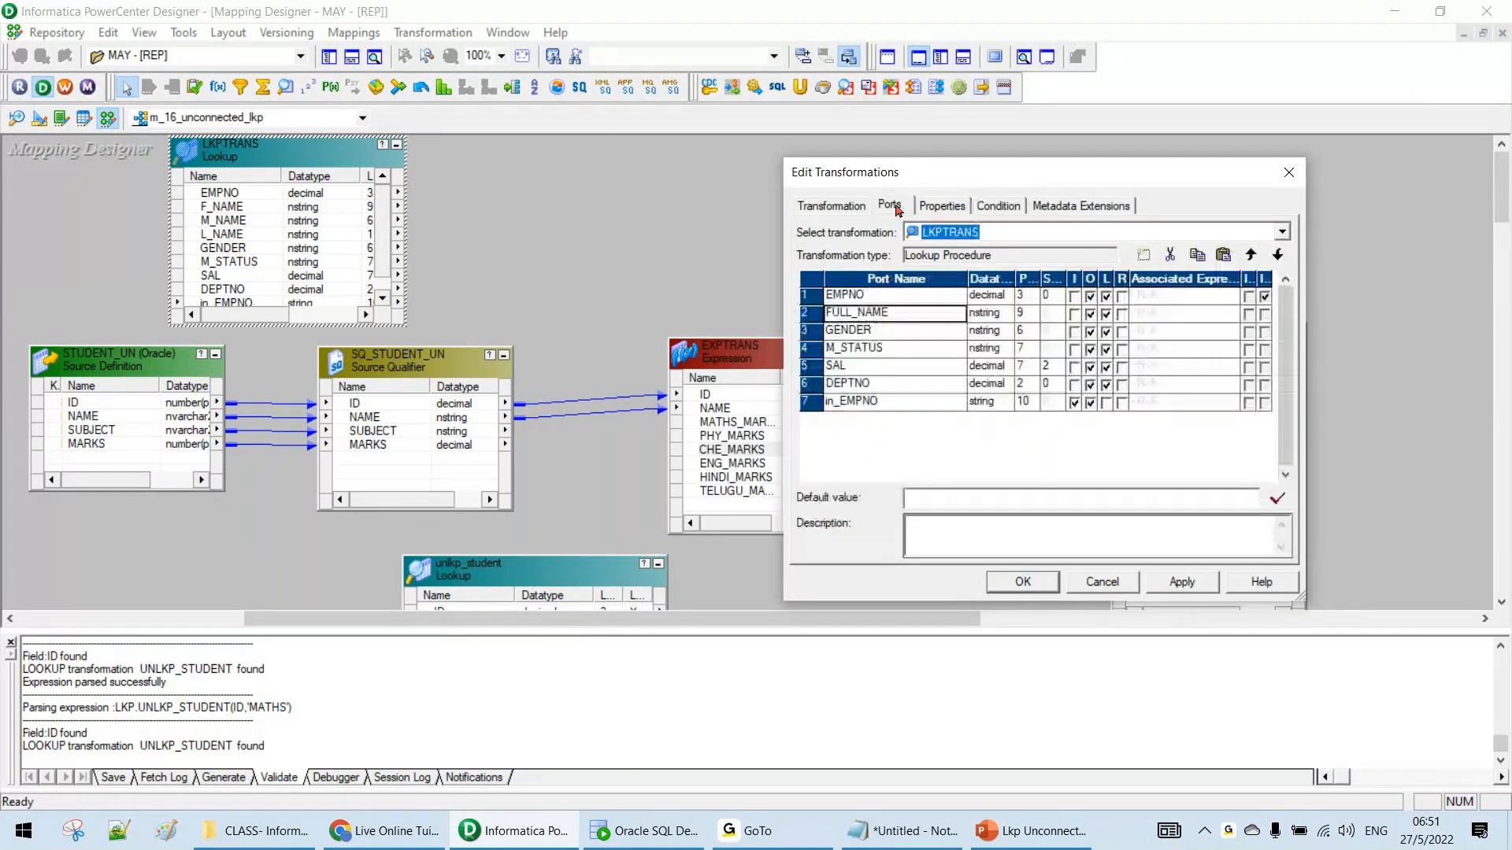
click(1121, 315)
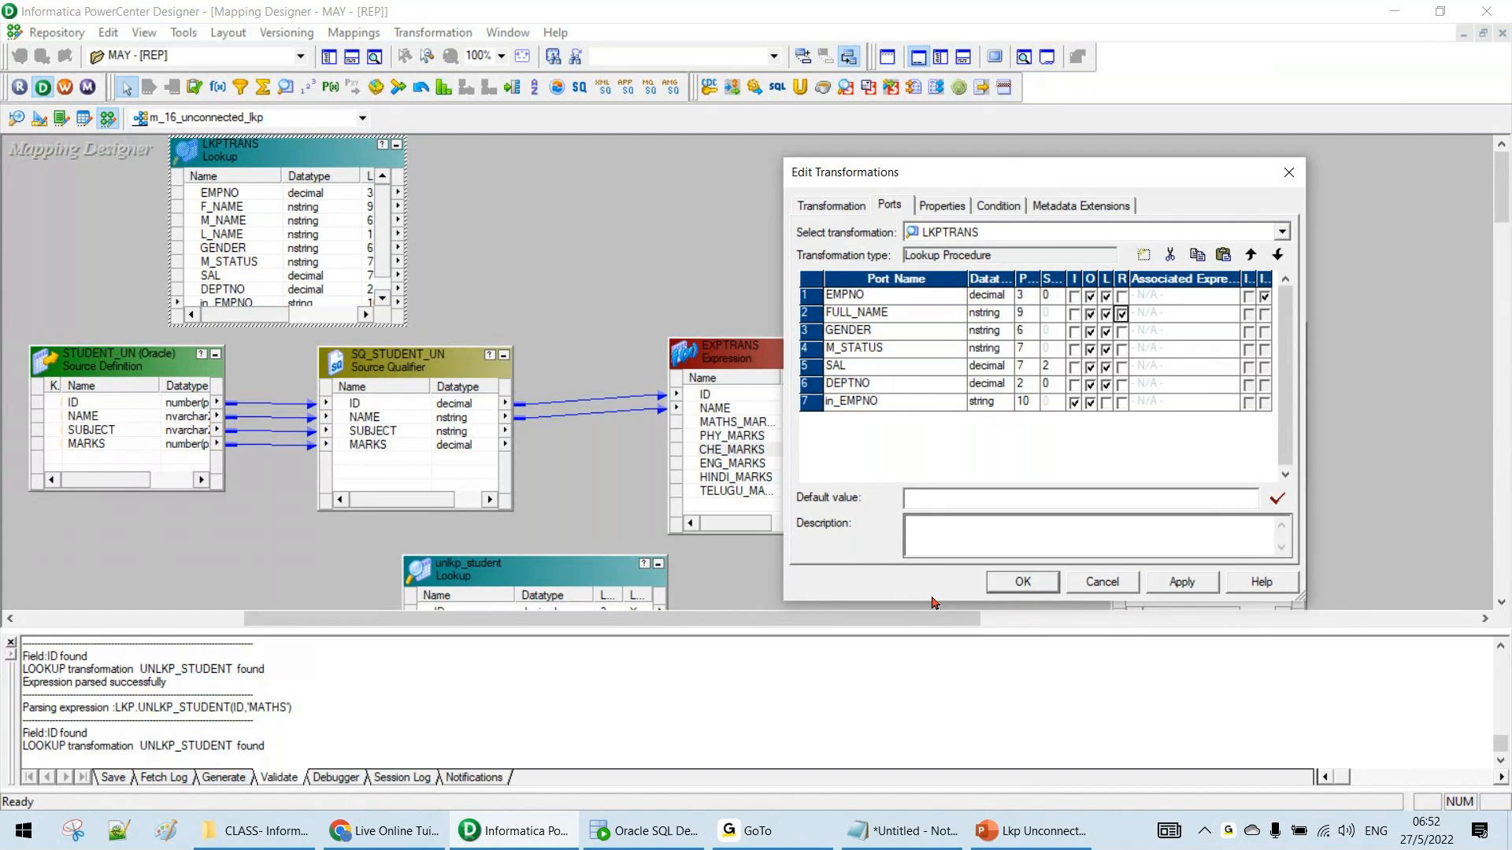
click(931, 314)
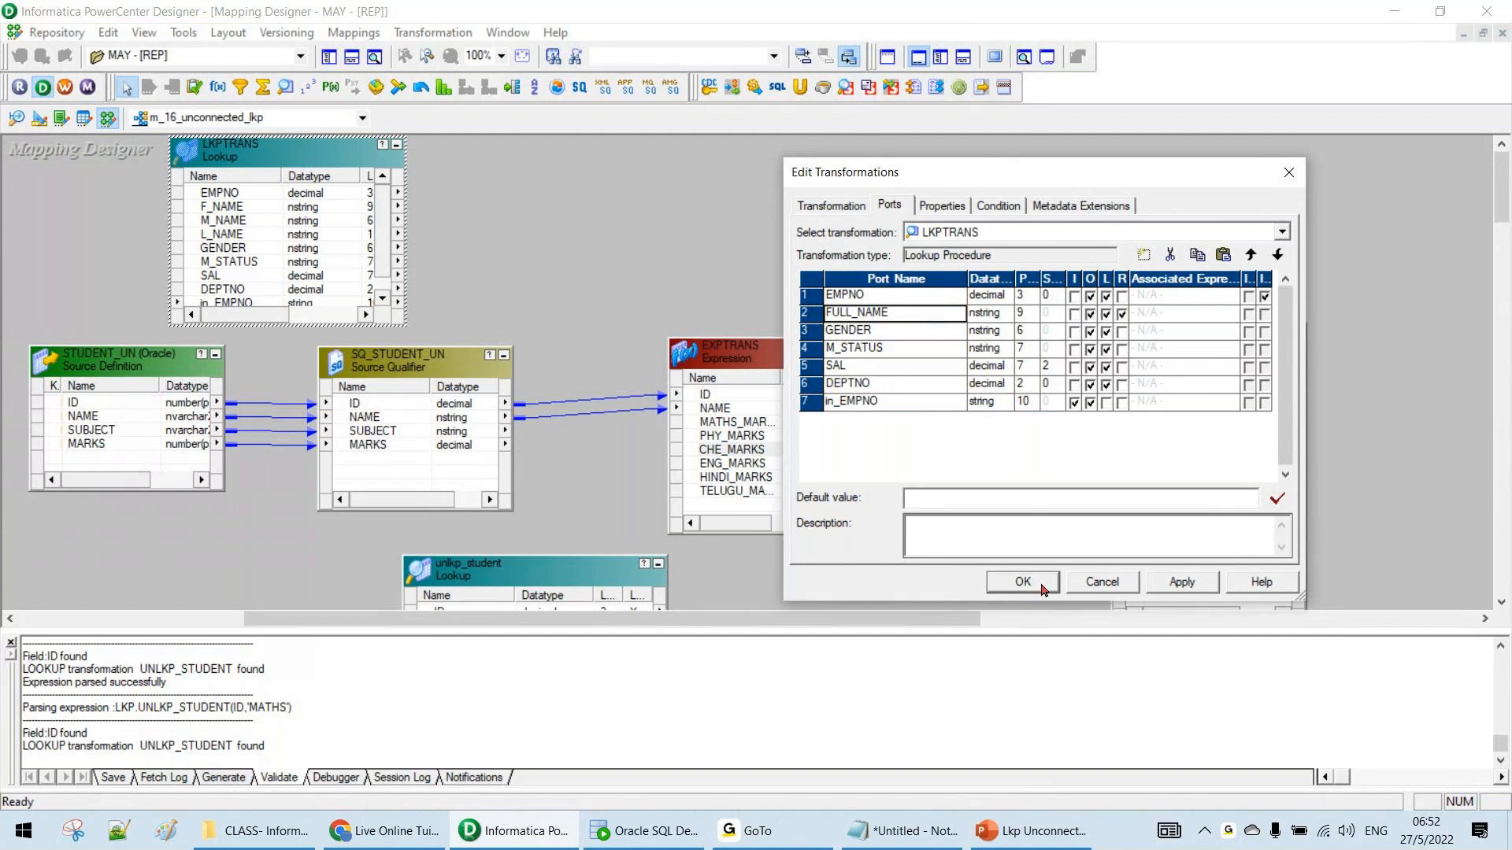
click(1012, 585)
click(1089, 438)
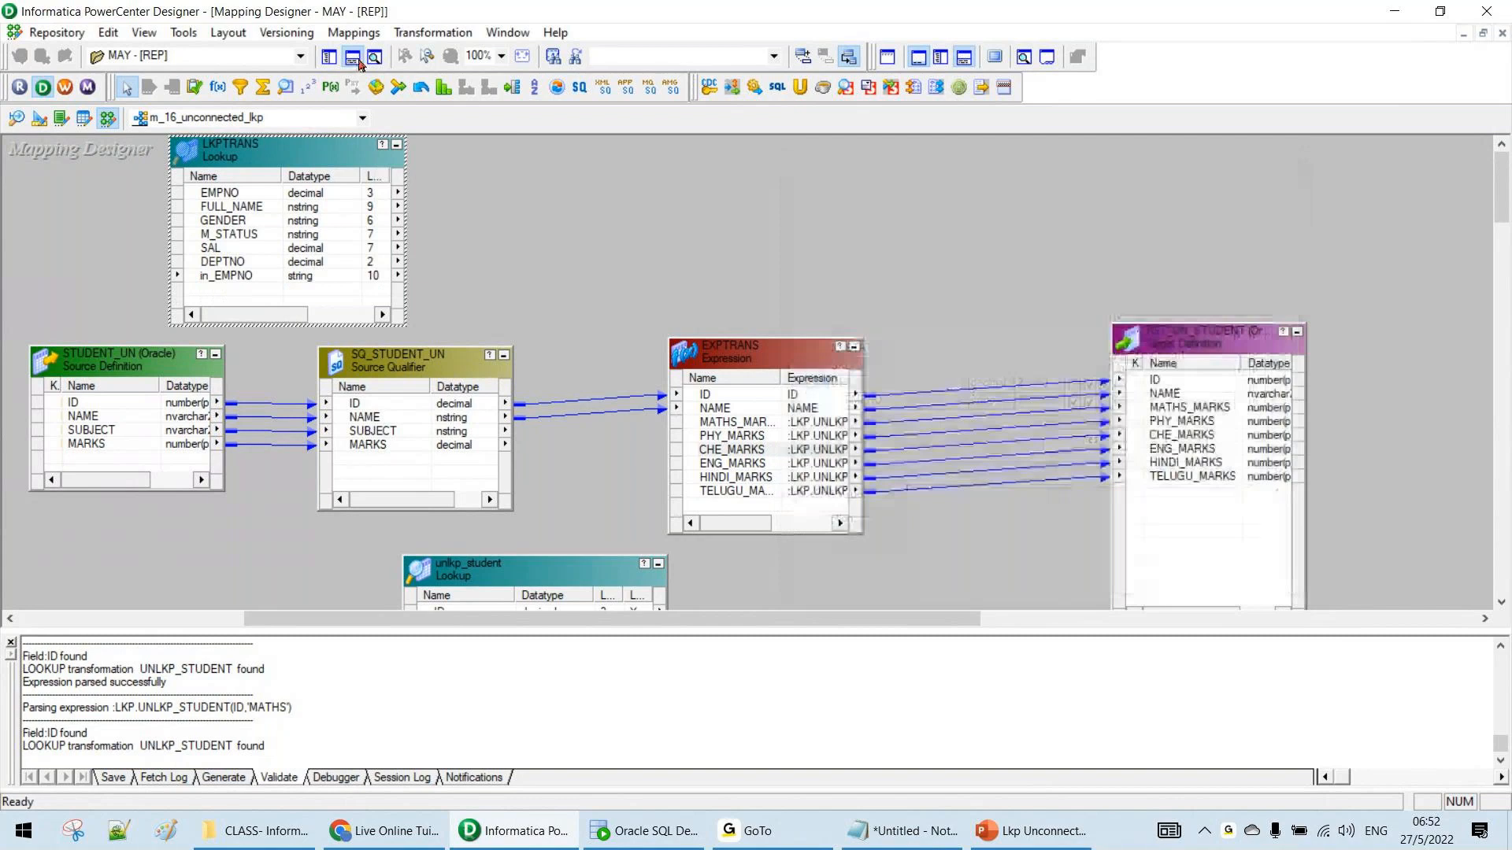
Delete the LKPTRANS lookup from the m_16_unconnected_lkp mapping and save the mapping
key(Delete)
key(Return)
key(ctrl+s)
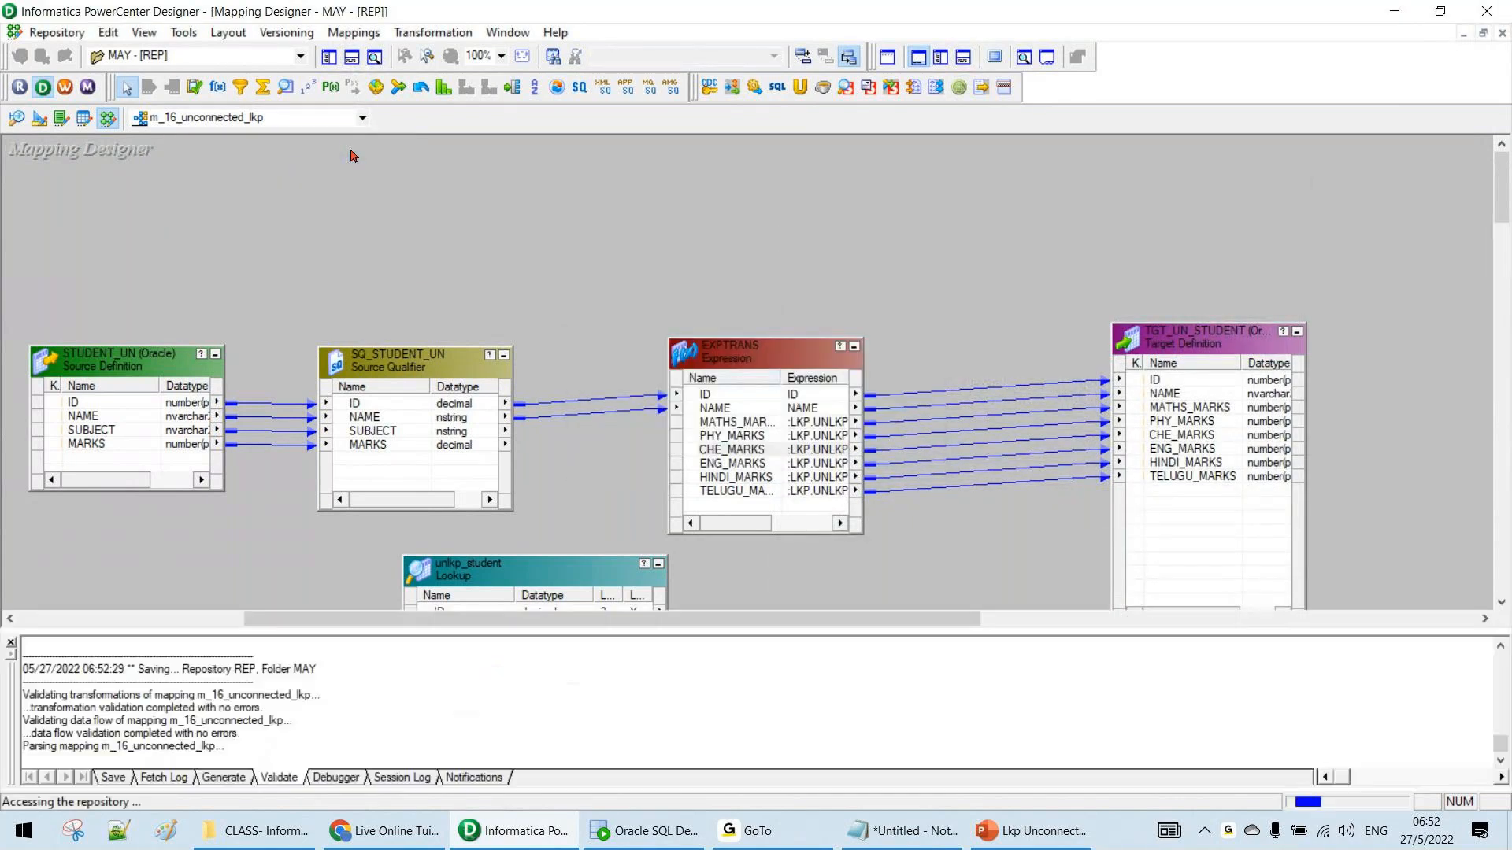
Show the repository navigator and hide the output window
click(330, 58)
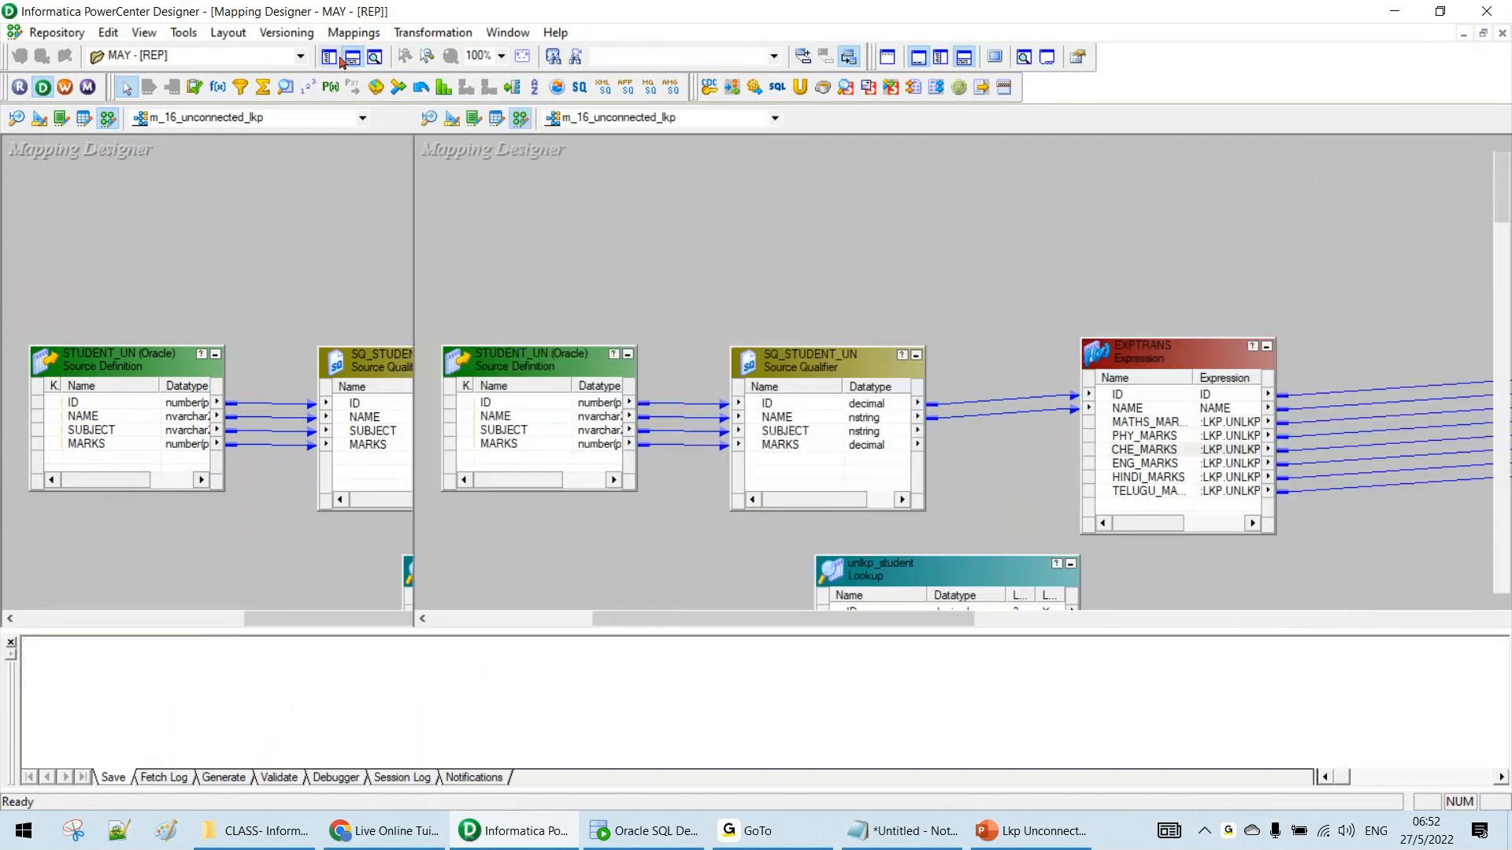
click(352, 57)
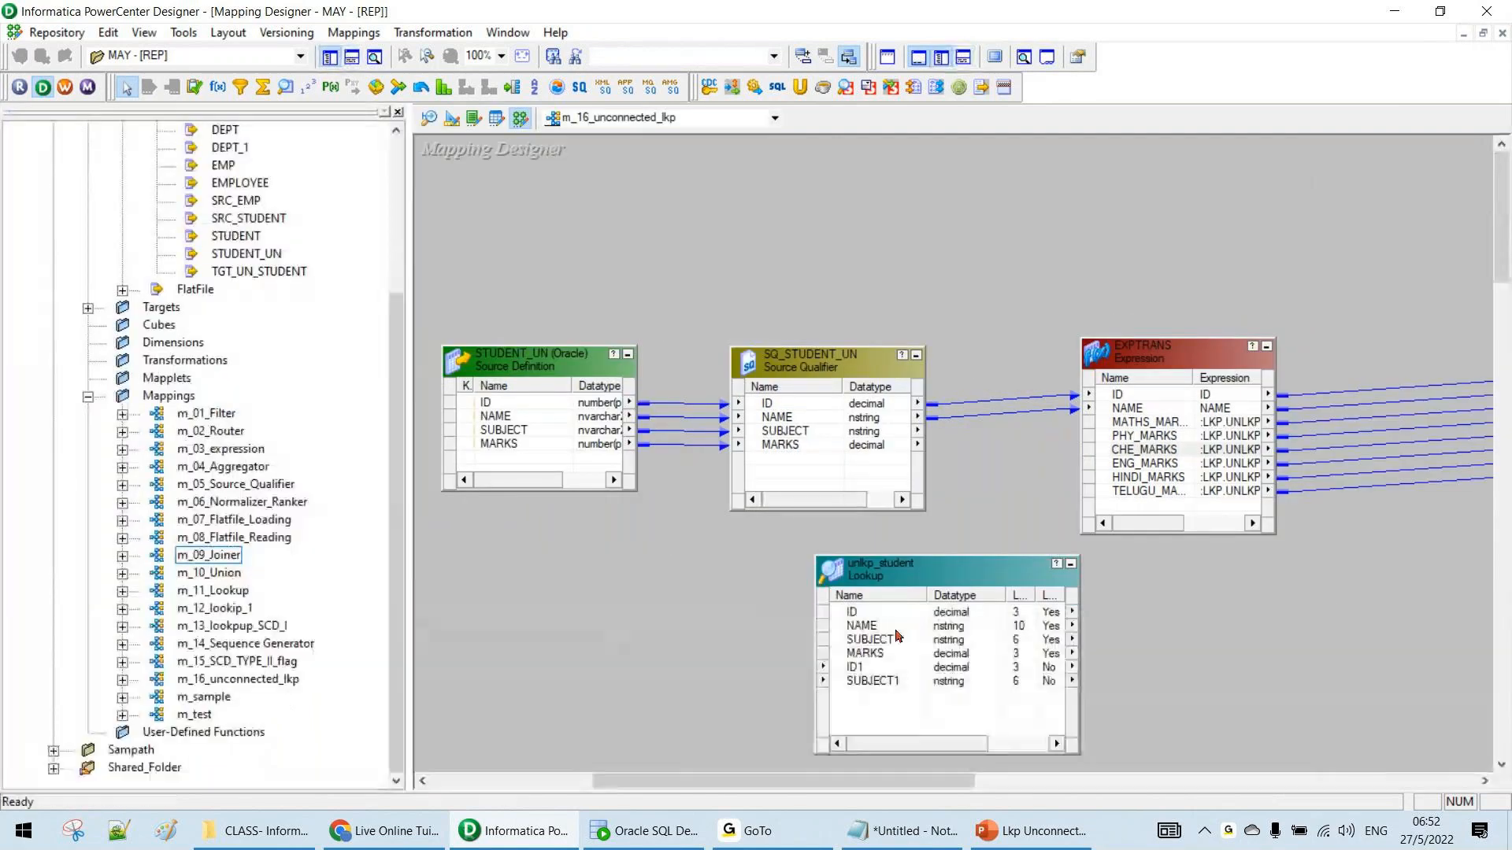
Switch to the lookup comparison notes in Notepad, clear the text selection and make the window taller
click(808, 845)
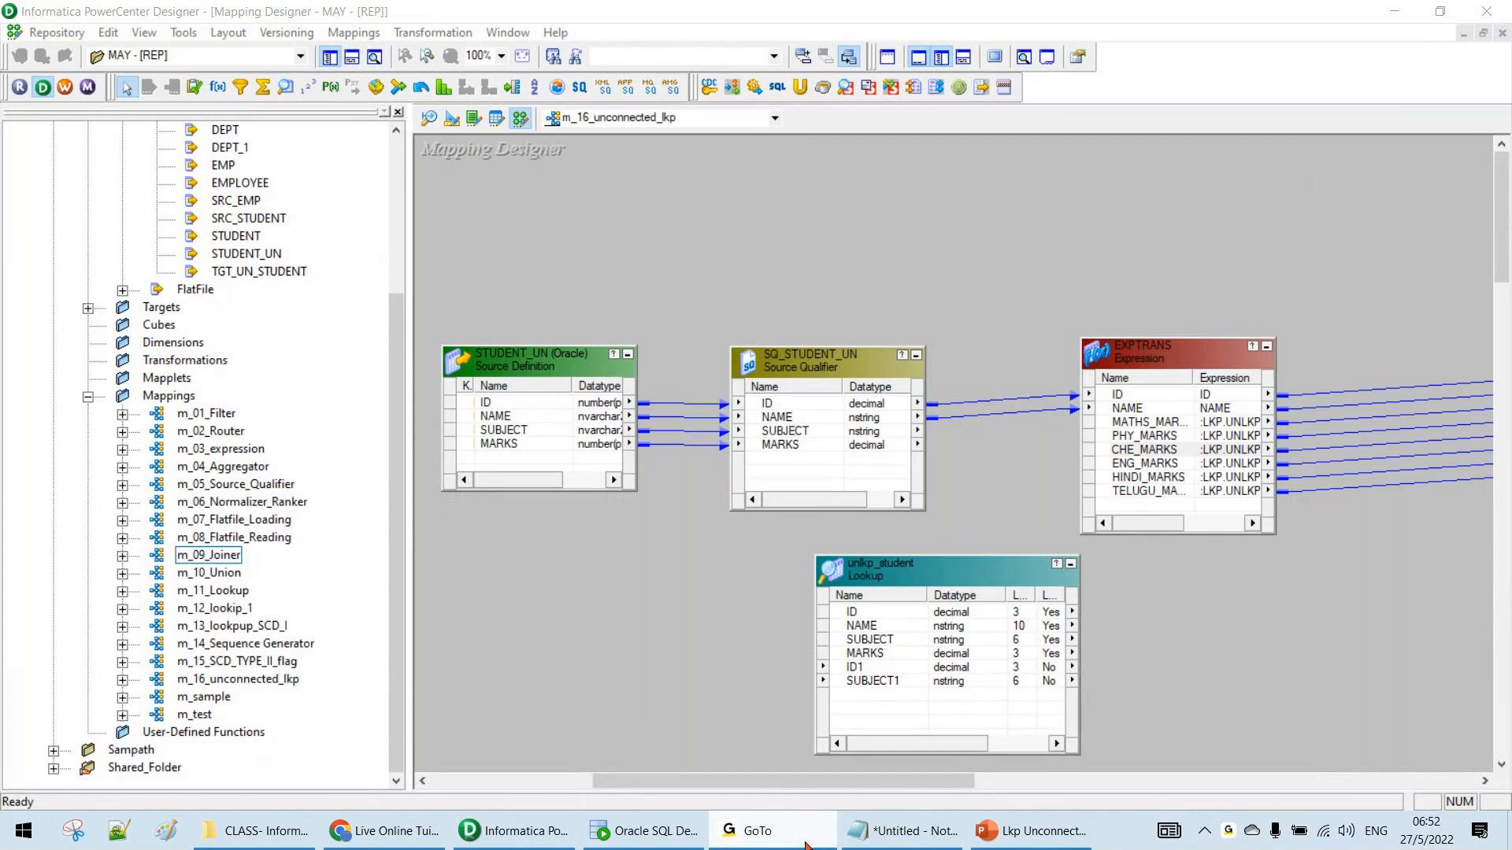
click(857, 846)
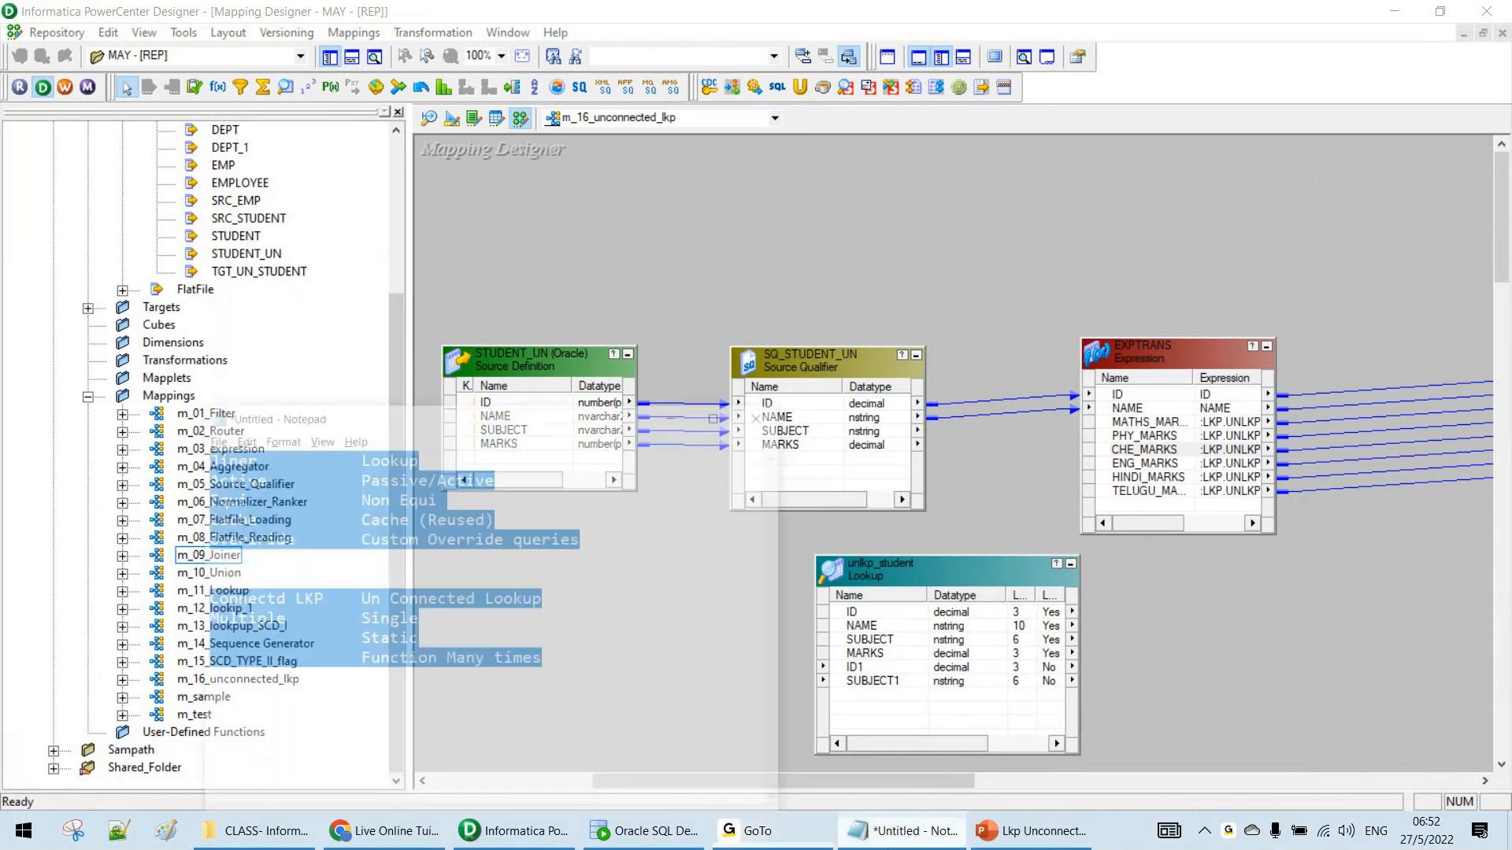
click(573, 587)
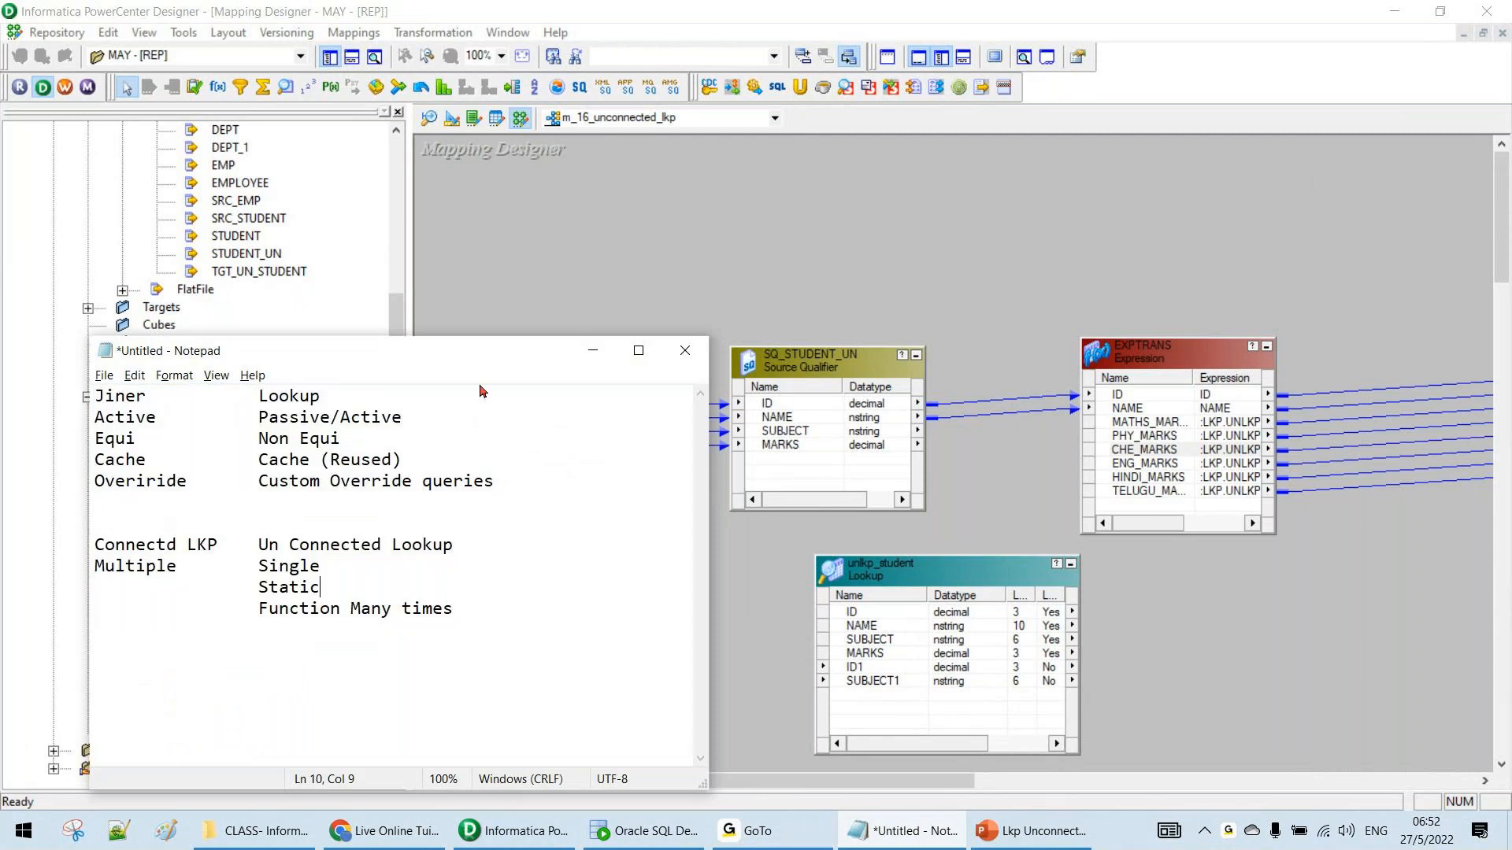
drag(483, 342, 484, 234)
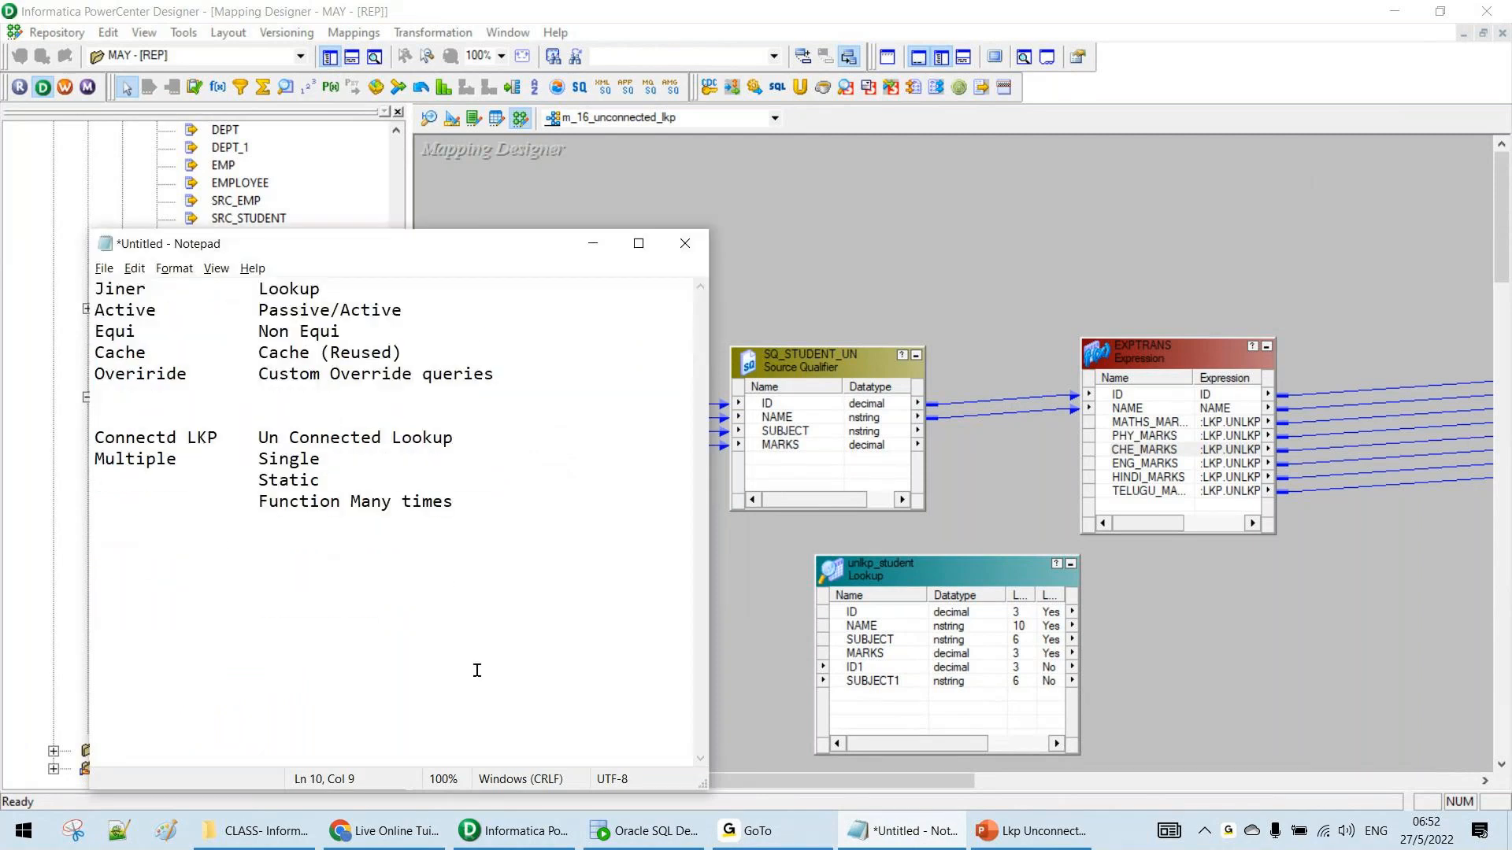